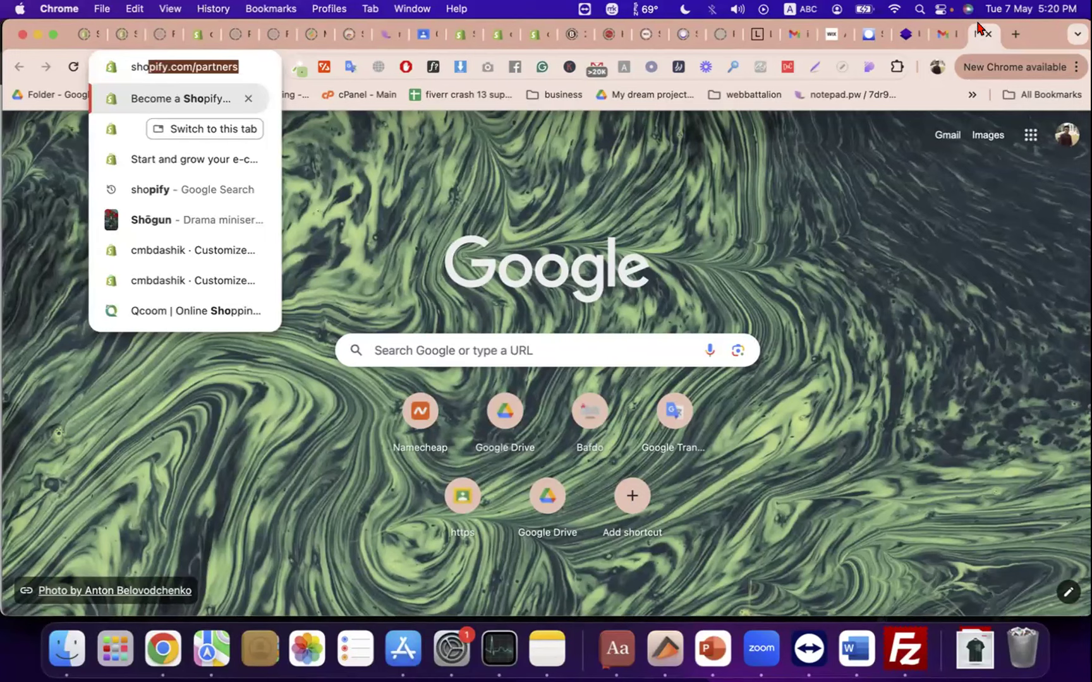
- Load shopify.com/partners in a separate browser window
key(Return)
drag(975, 62, 577, 27)
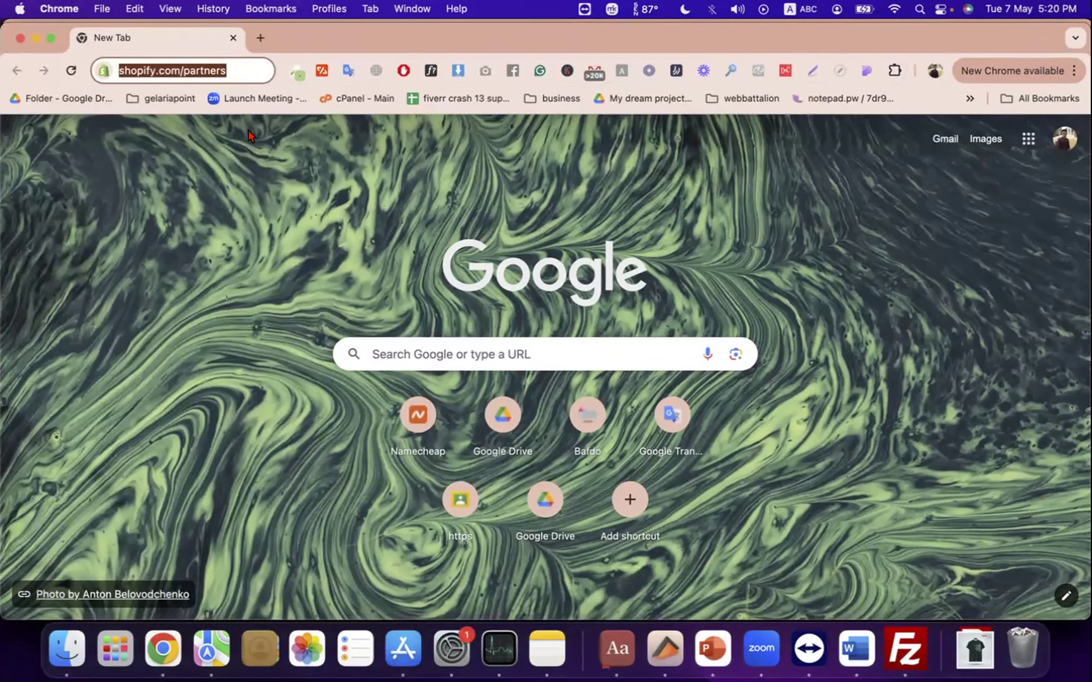
key(Return)
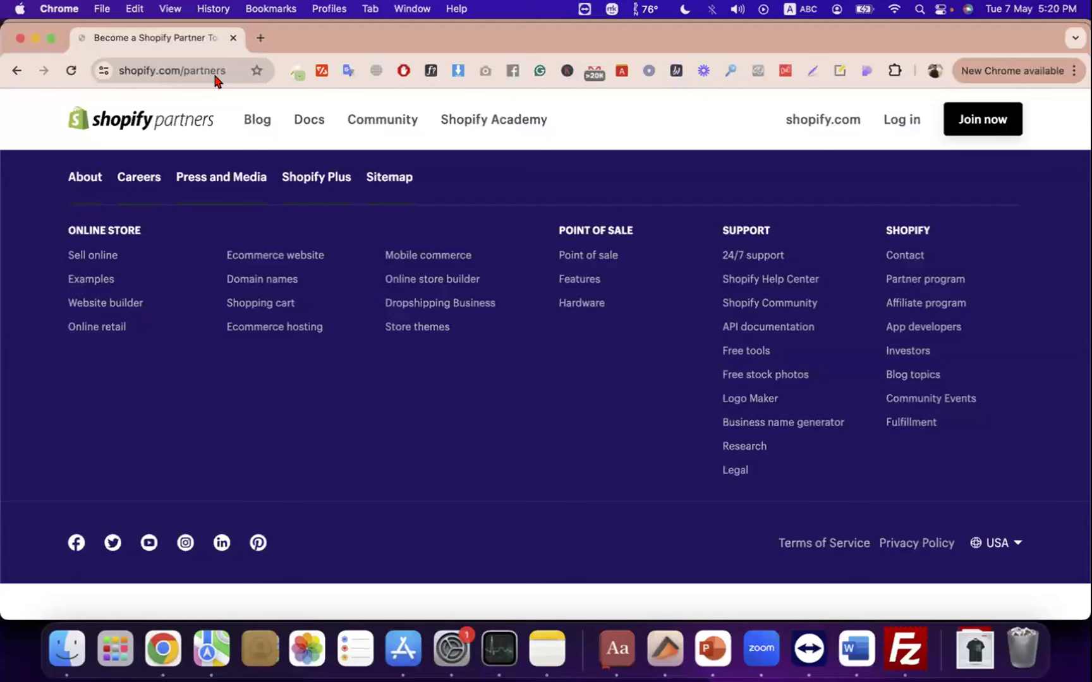
click(215, 78)
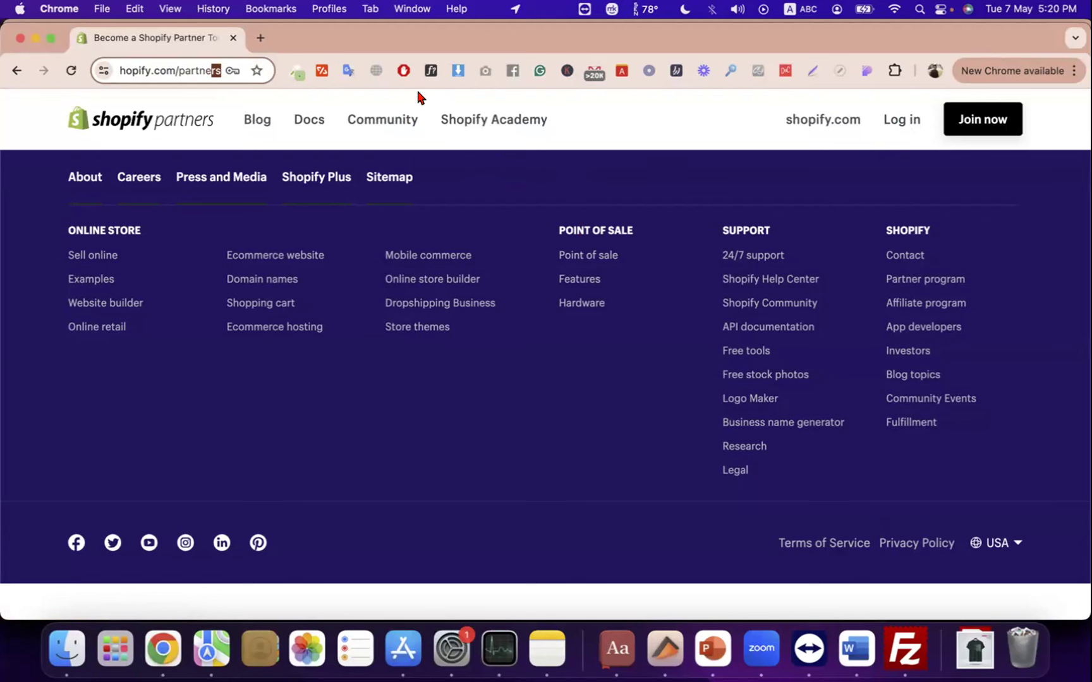
- Log in to Shopify Partners and open the partner account found further down the accounts list
click(899, 122)
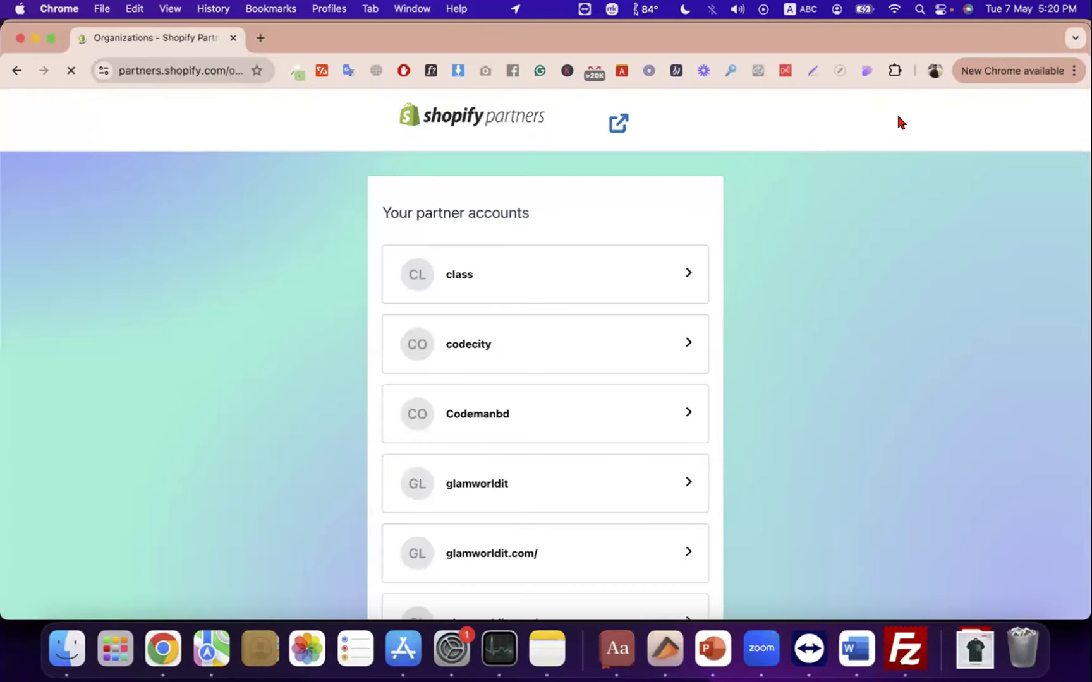
scroll(500, 442, down, 3)
scroll(518, 486, down, 4)
click(483, 458)
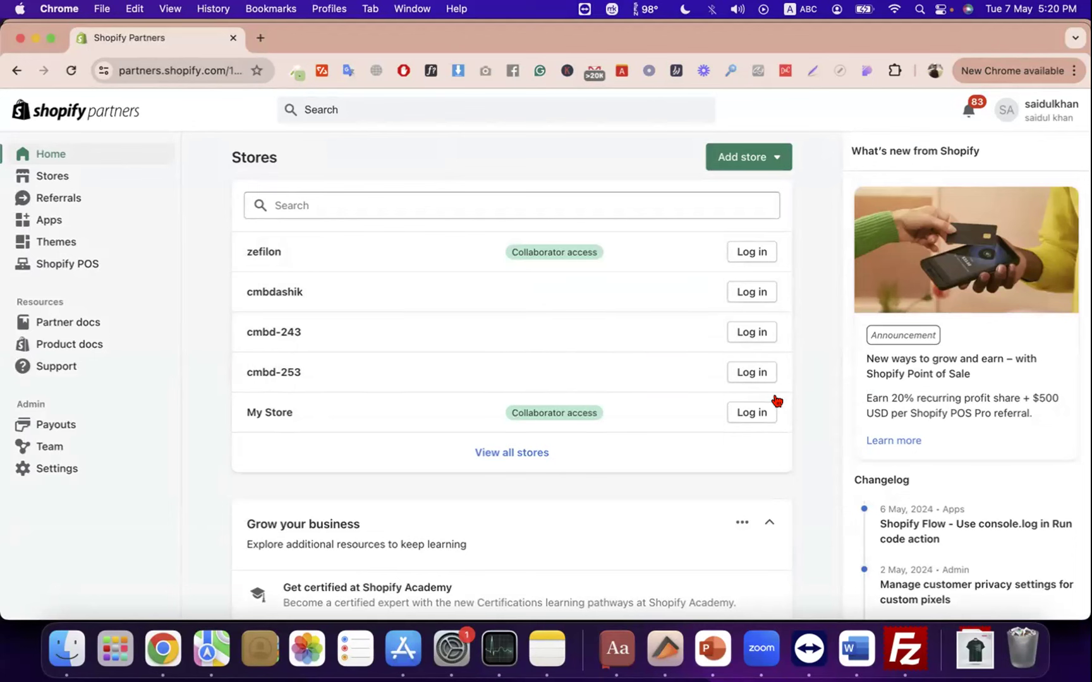
- Try searching the home page's store list for 258, and clear the search
click(348, 206)
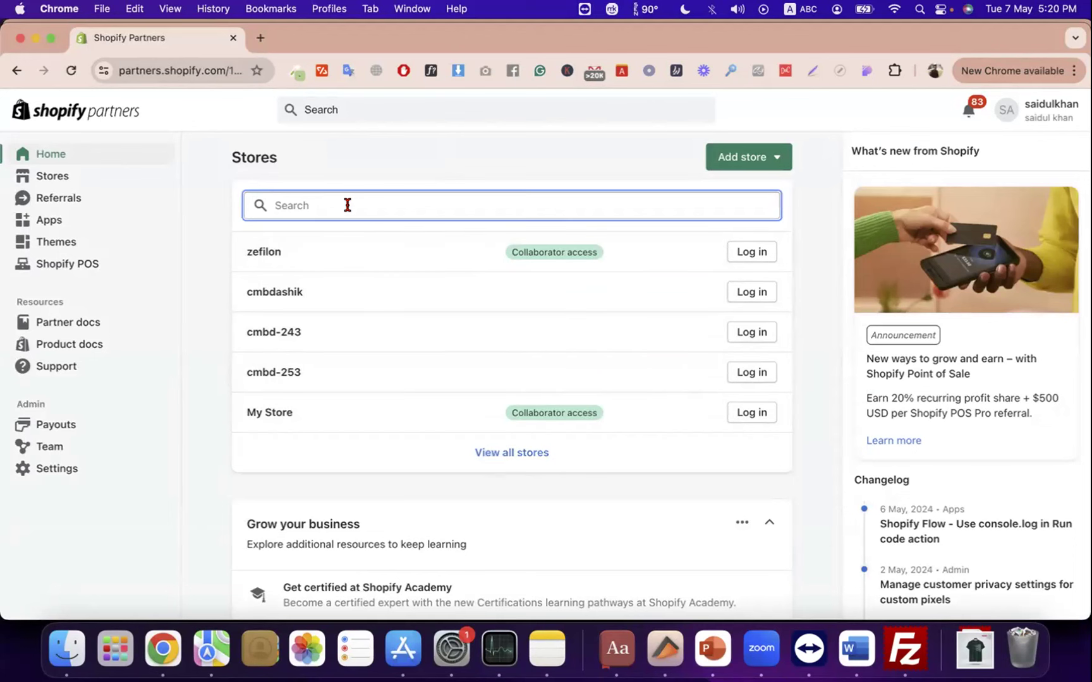
text(258)
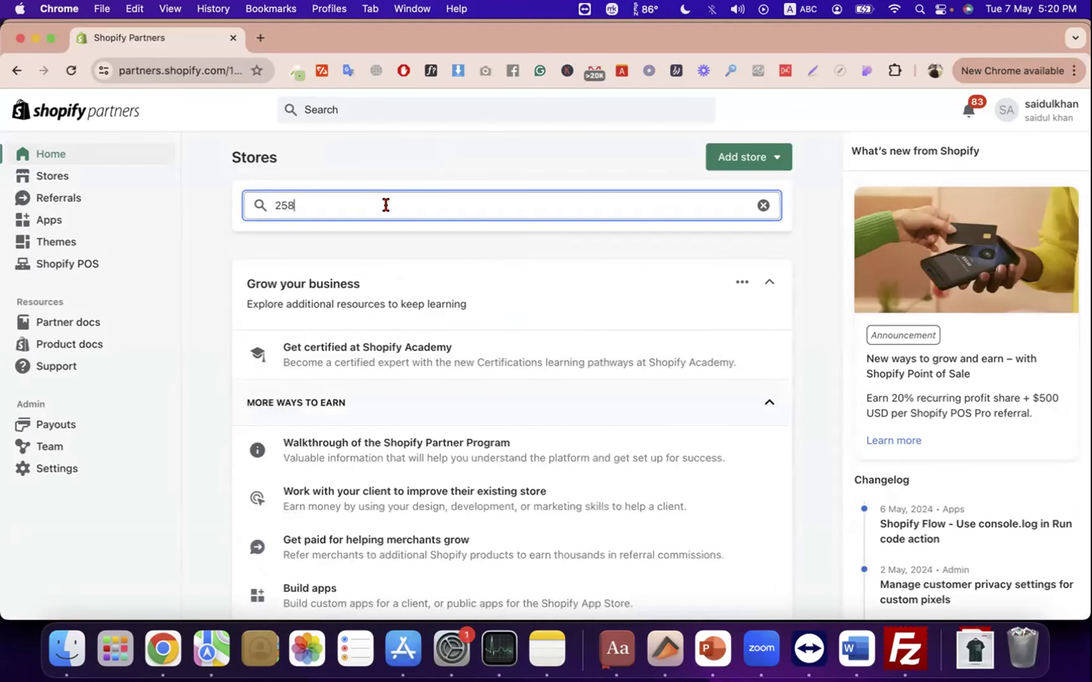
key(BackSpace)
key(BackSpace)
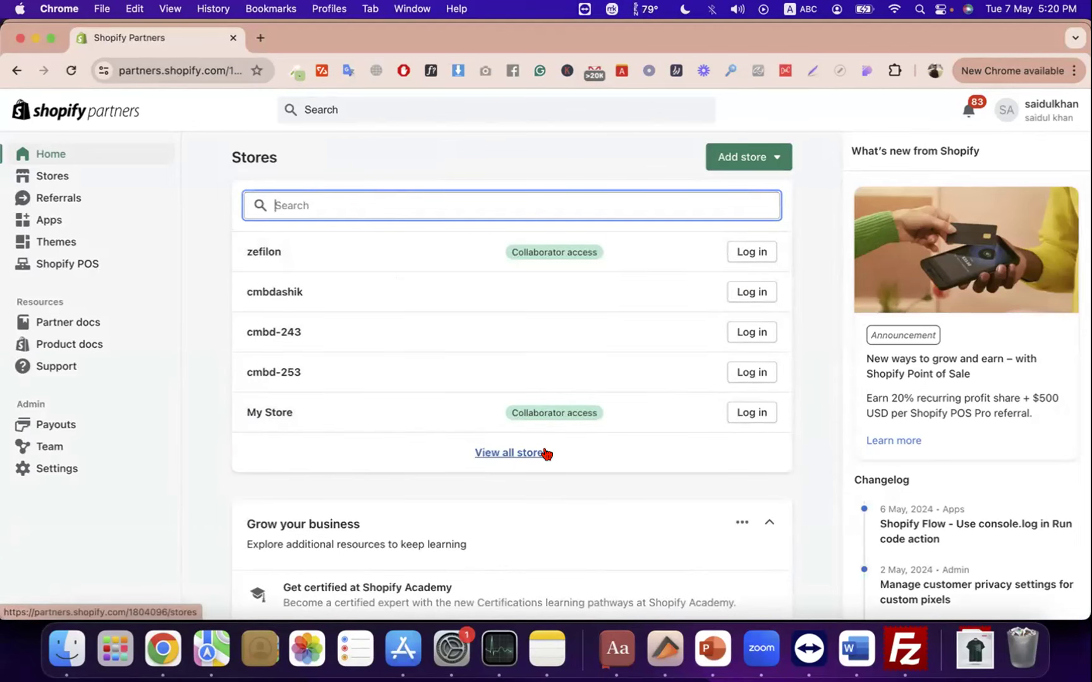
- Open the full store list, try filtering it by 258, and clear the filter
click(545, 453)
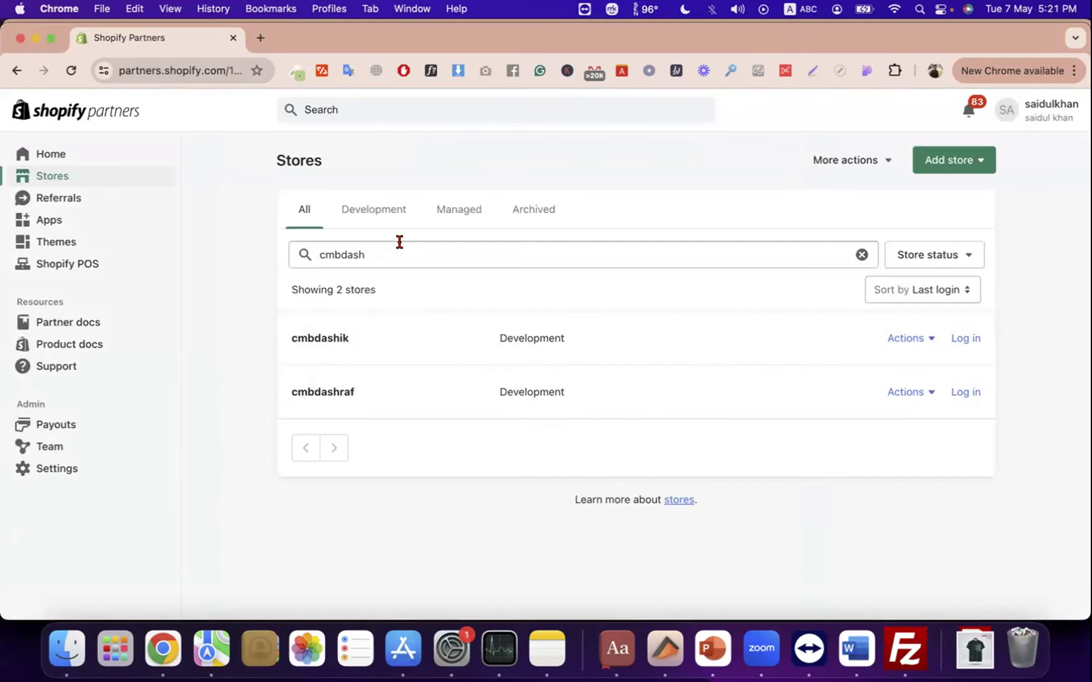
double_click(399, 244)
key(BackSpace)
text(258)
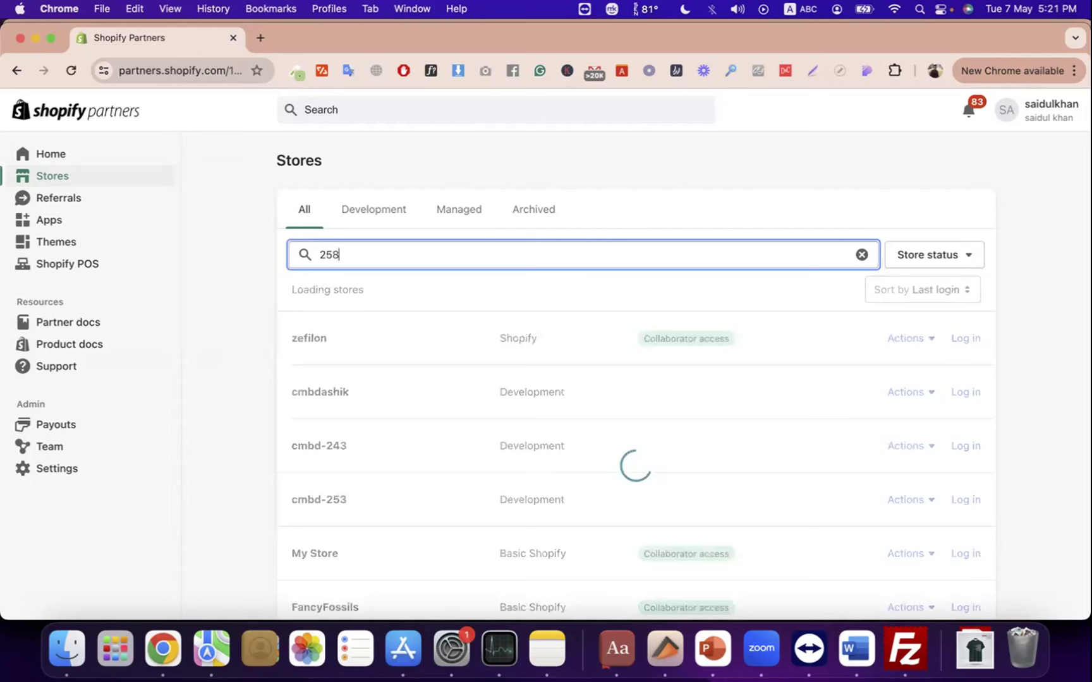
double_click(431, 255)
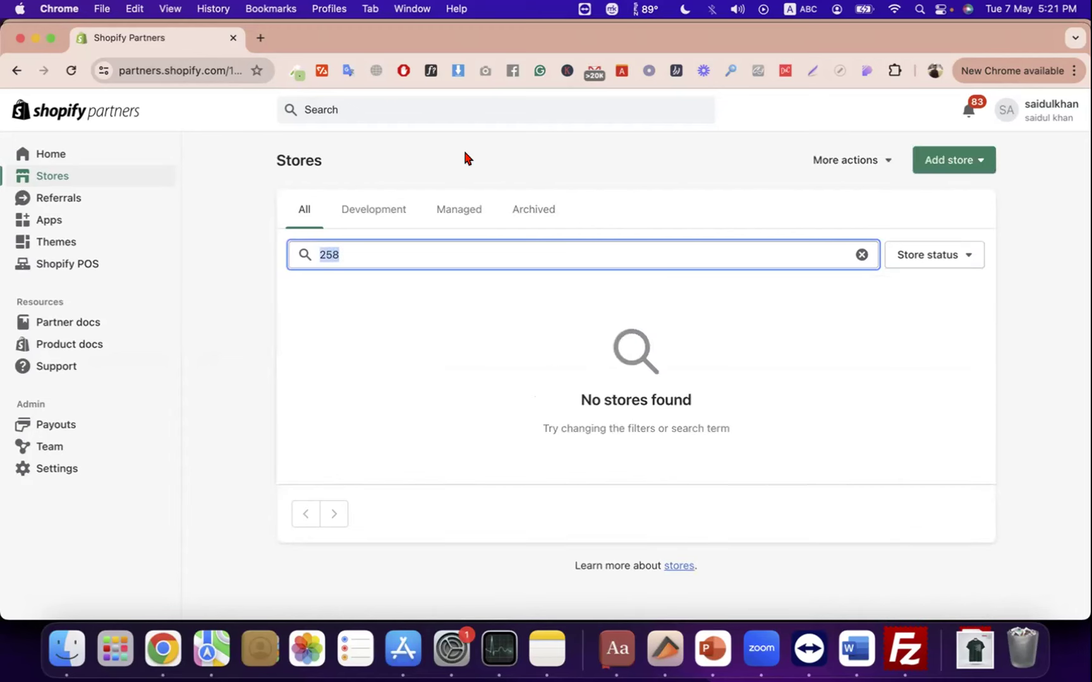
click(861, 255)
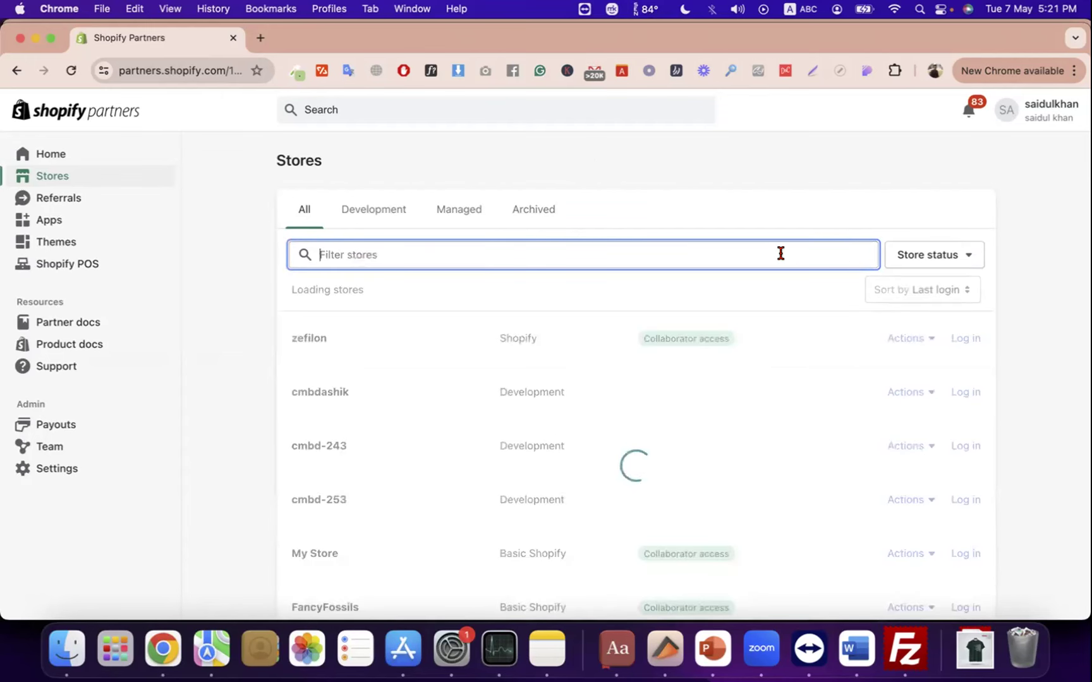
- Try filtering the stores by cmbd, clear the filter, and reload the store list
text(cmbd)
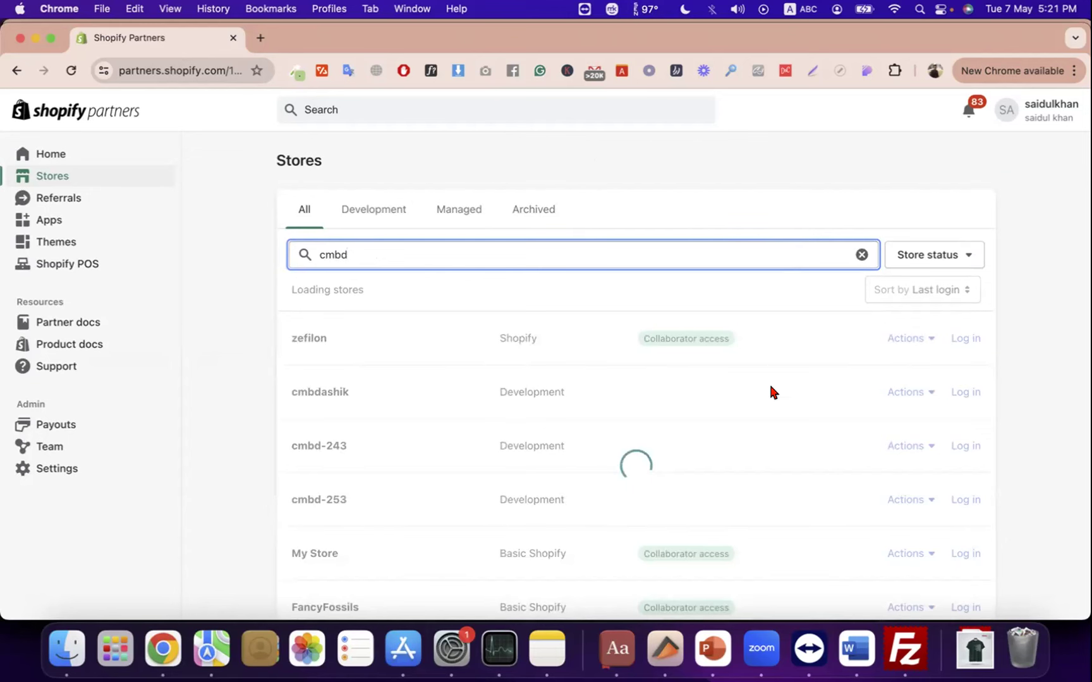
scroll(764, 391, down, 3)
scroll(763, 398, up, 3)
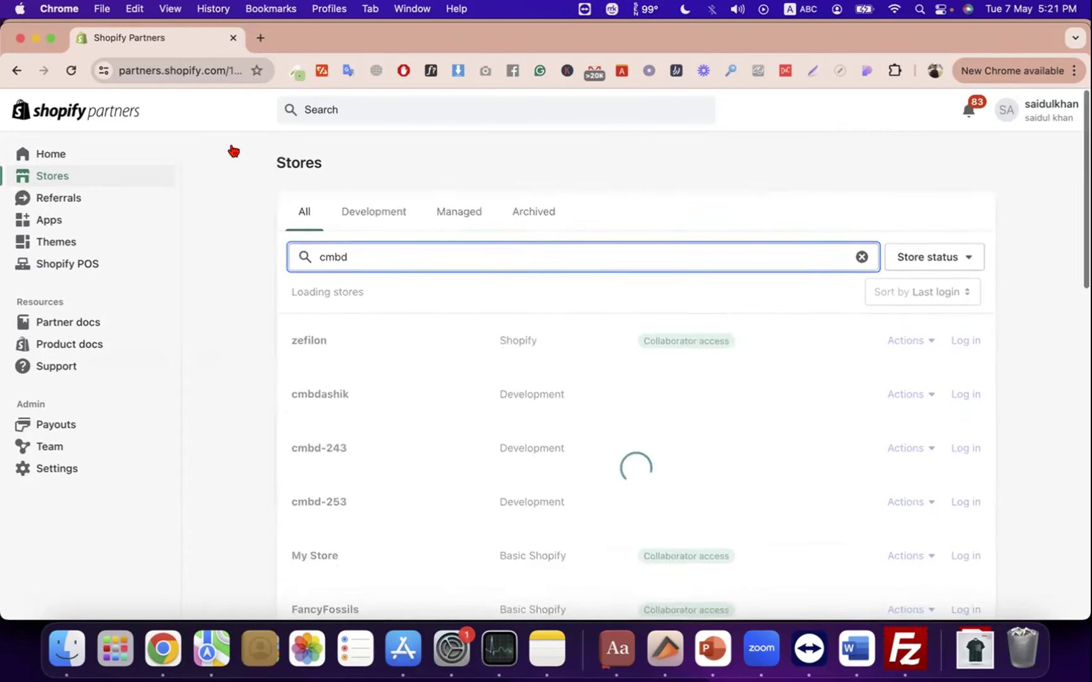
click(860, 256)
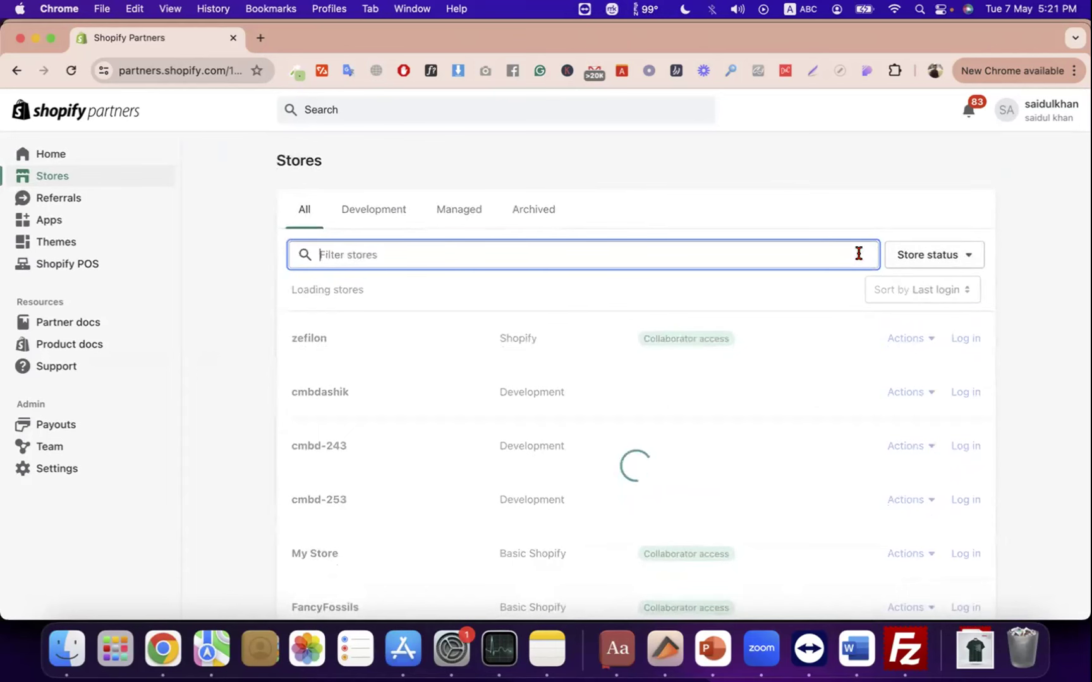
click(71, 71)
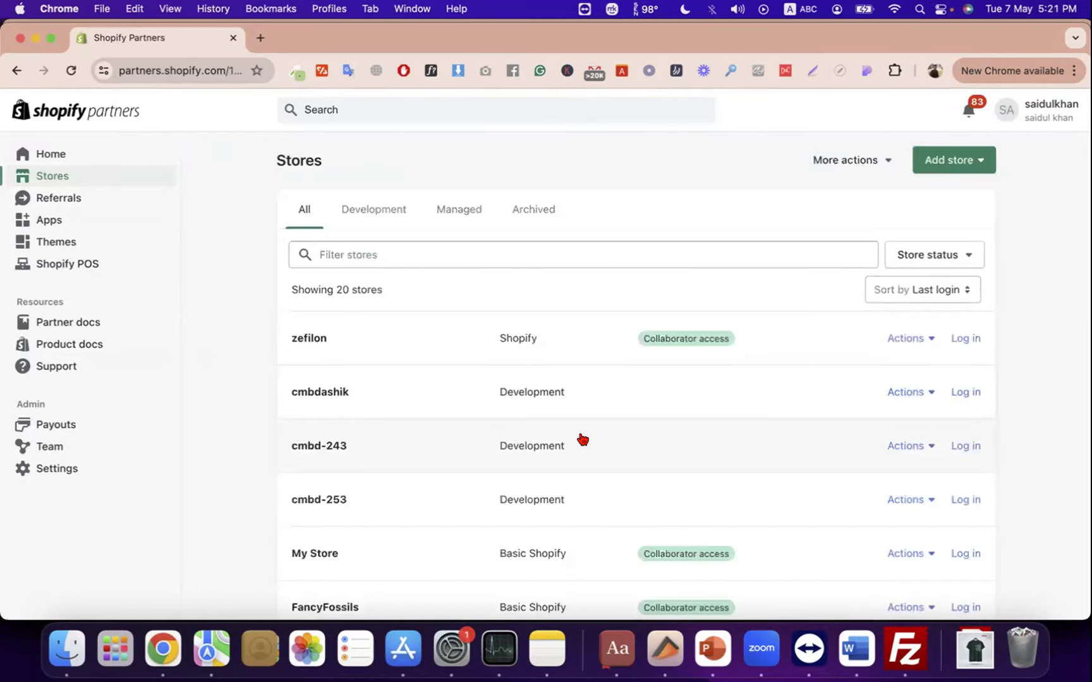
- Find the cmbd258 development store on the second page of the store list and log in to it
scroll(412, 436, down, 4)
scroll(414, 440, down, 8)
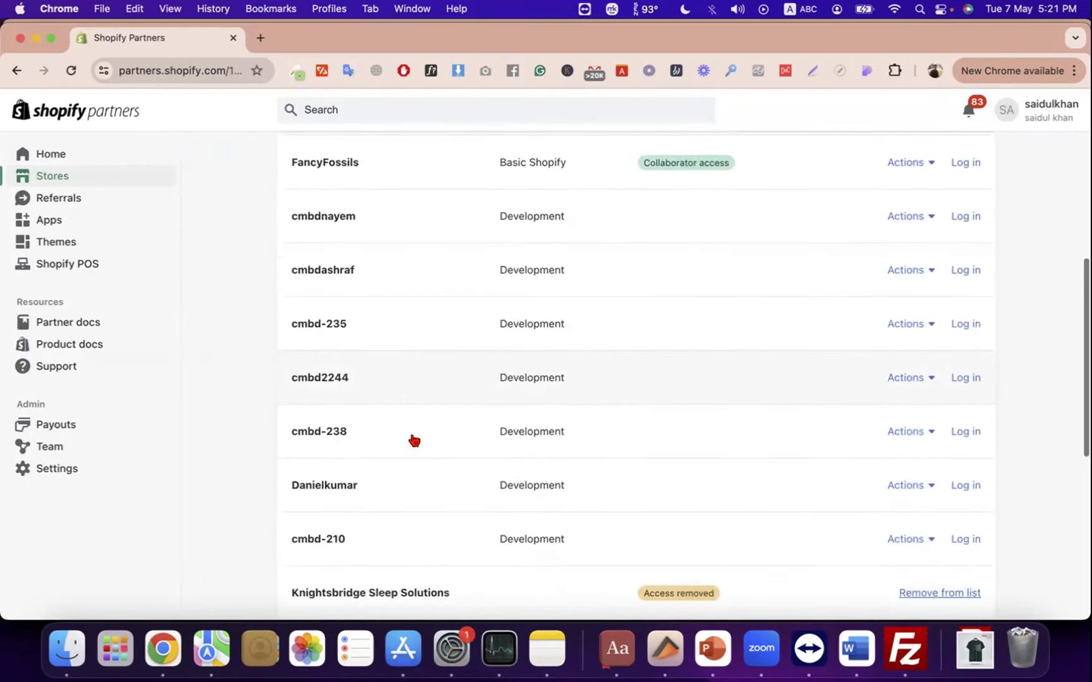
scroll(411, 438, down, 4)
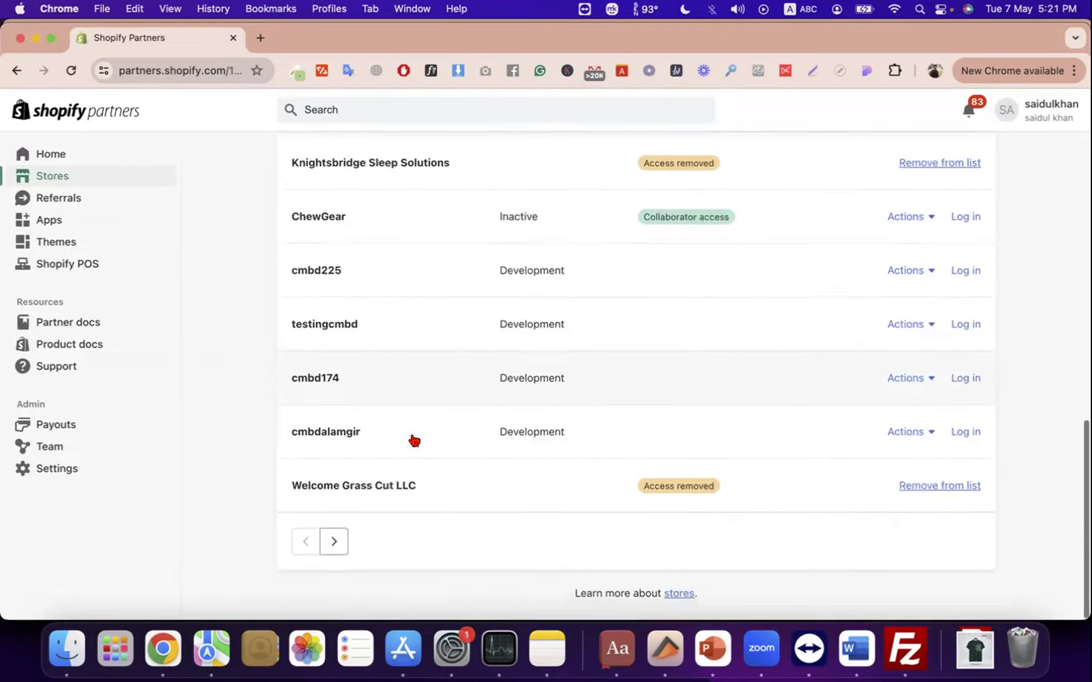
click(333, 546)
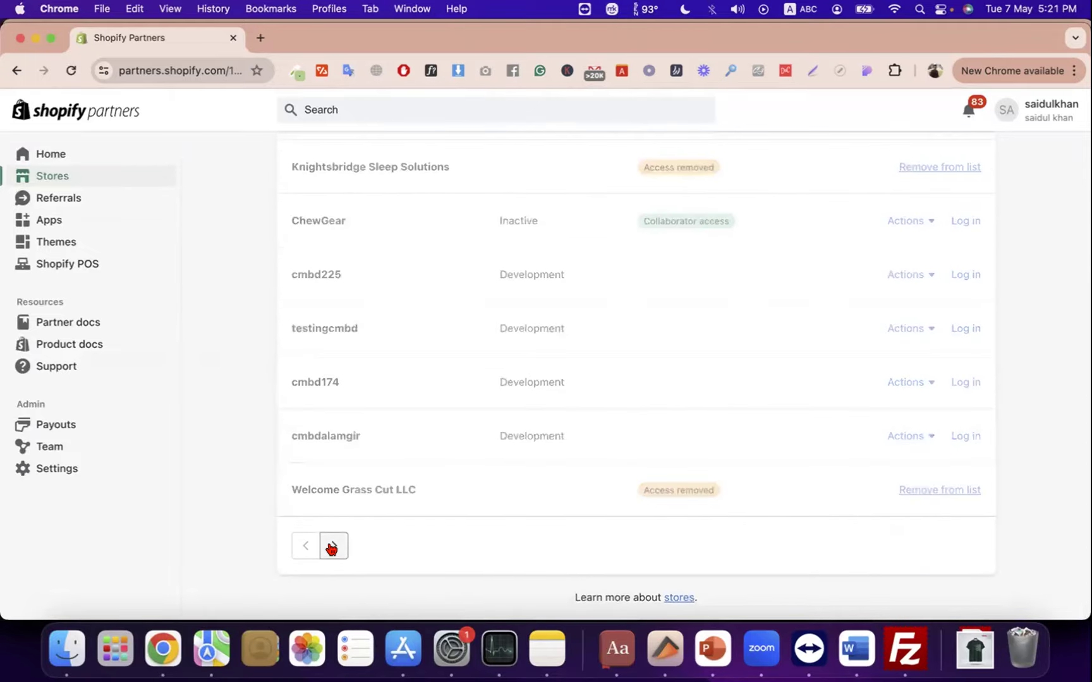
scroll(378, 489, up, 2)
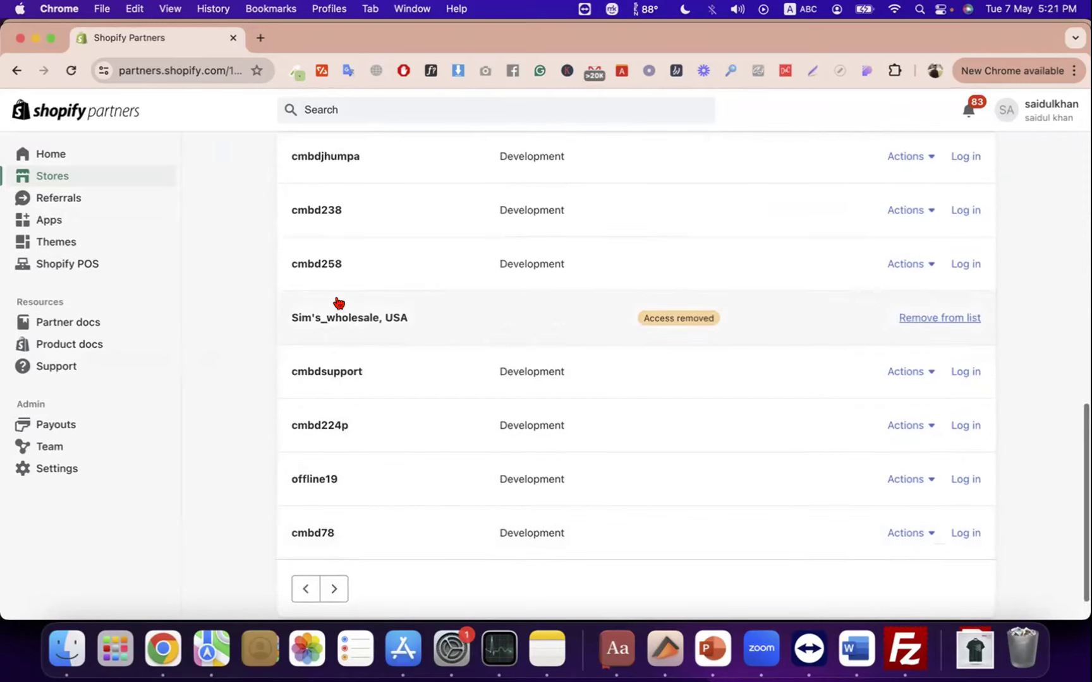
click(967, 264)
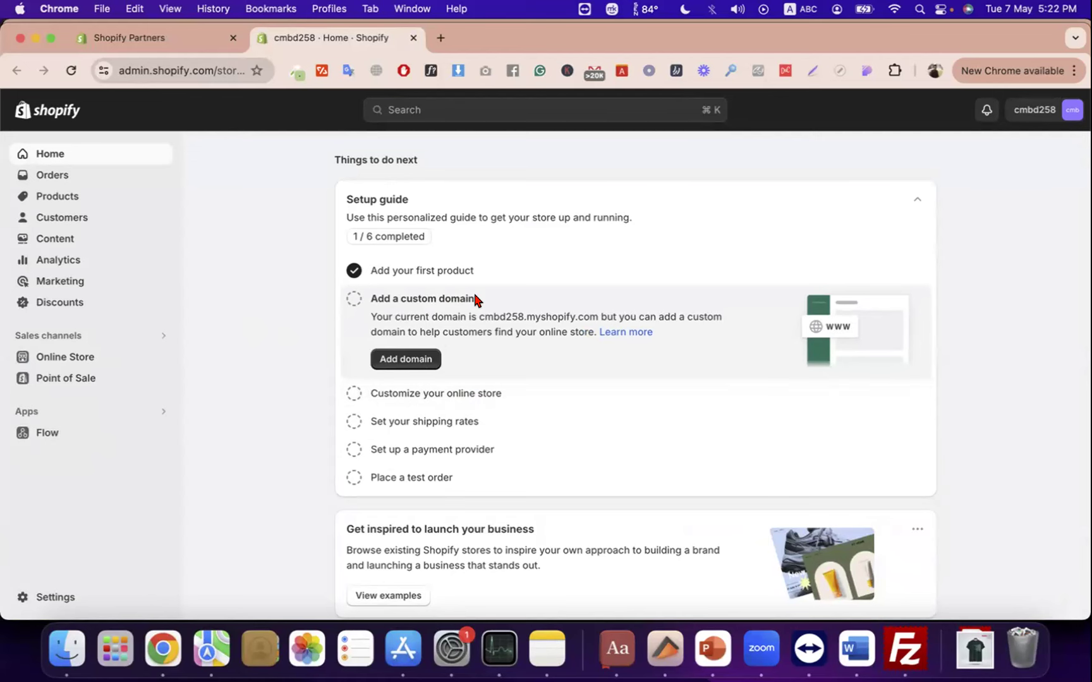
- Copy the store's address cmbd258.myshopify.com from its settings and load it in a new browser tab
click(66, 592)
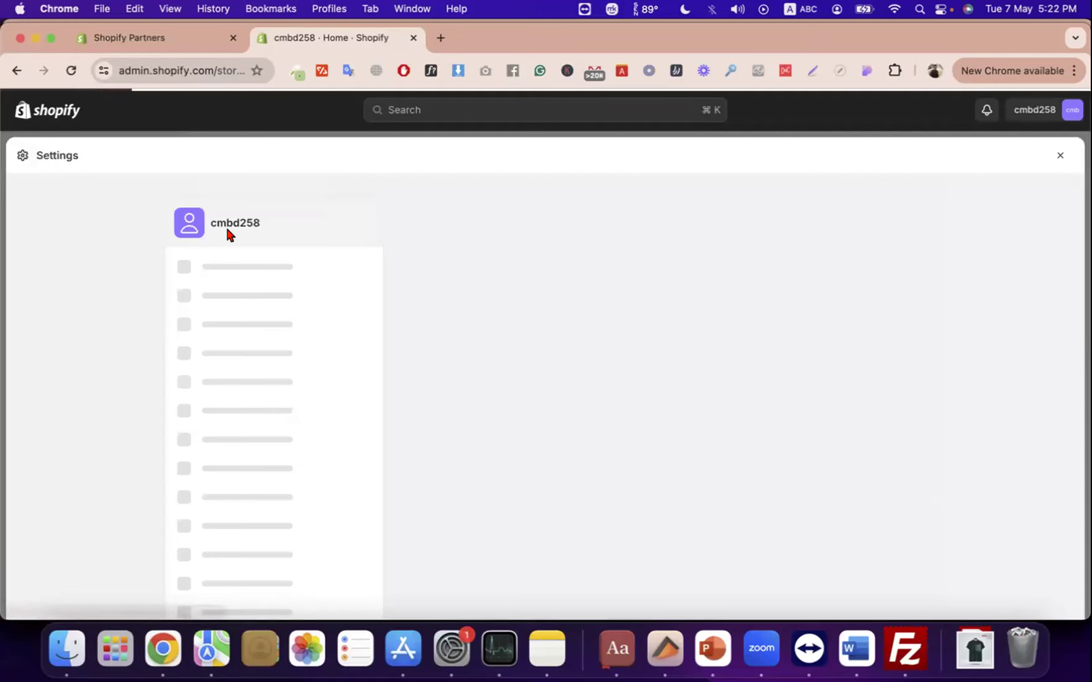
triple_click(237, 231)
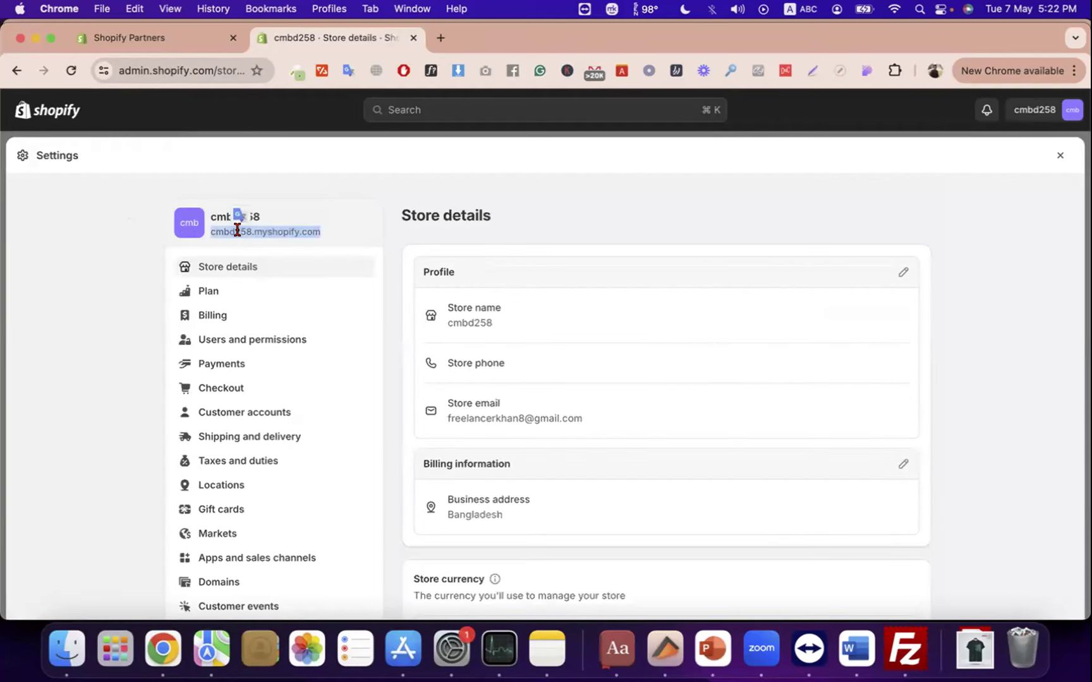
key(super+c)
key(super+t)
key(super+v)
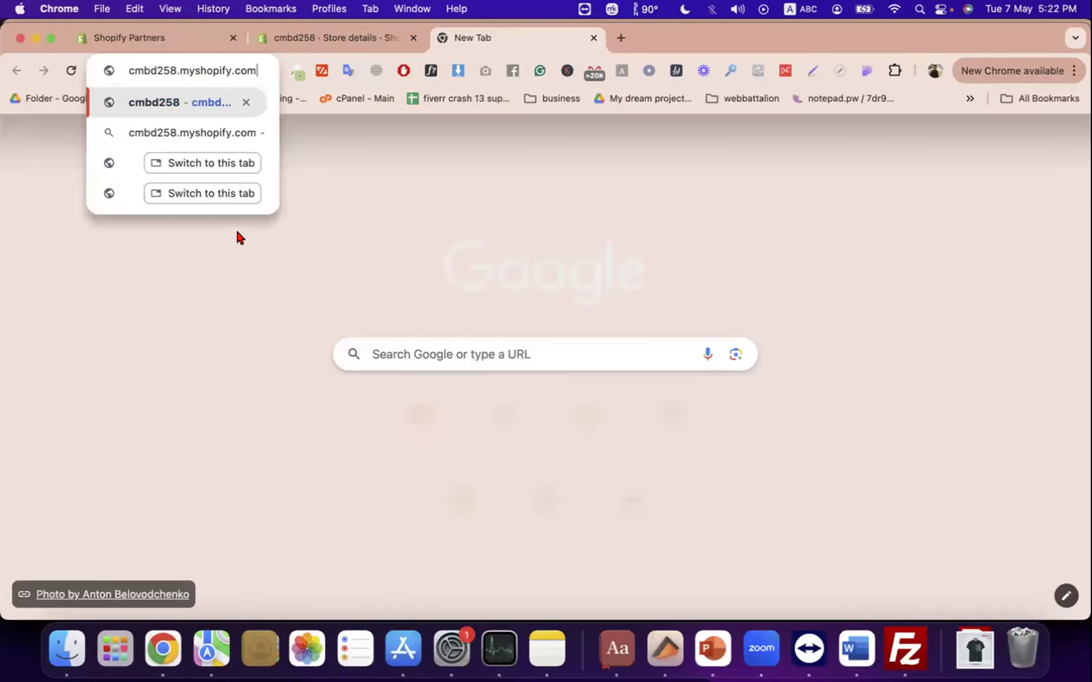
key(Return)
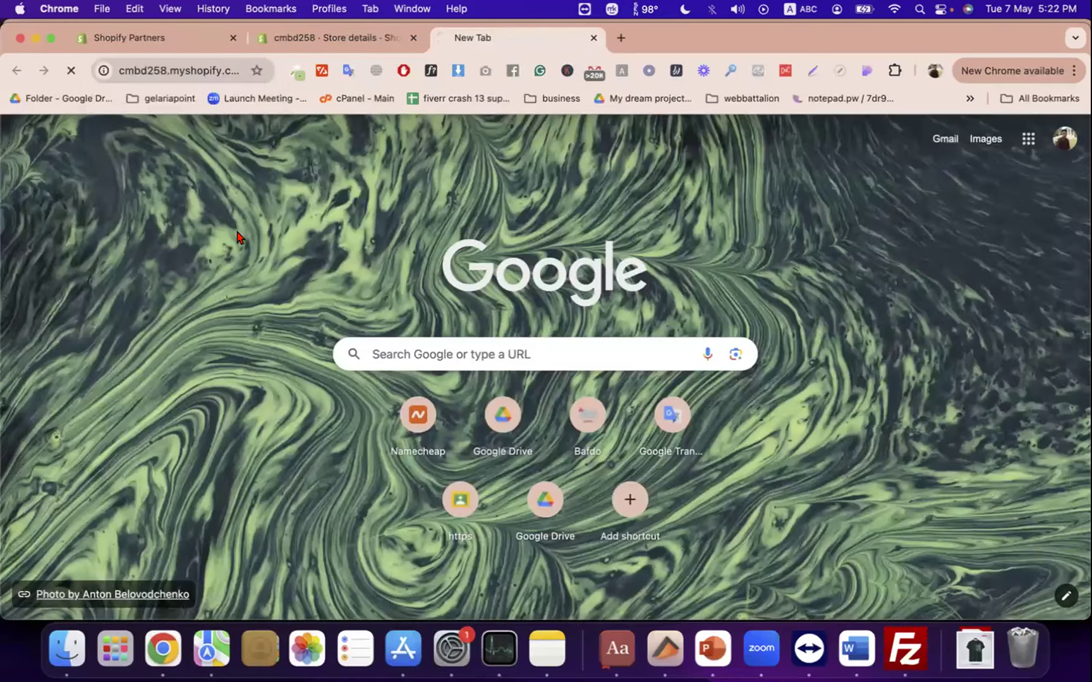
- Return to the store admin, leave its settings, and open the current Dawn theme of the online store for customization
click(357, 43)
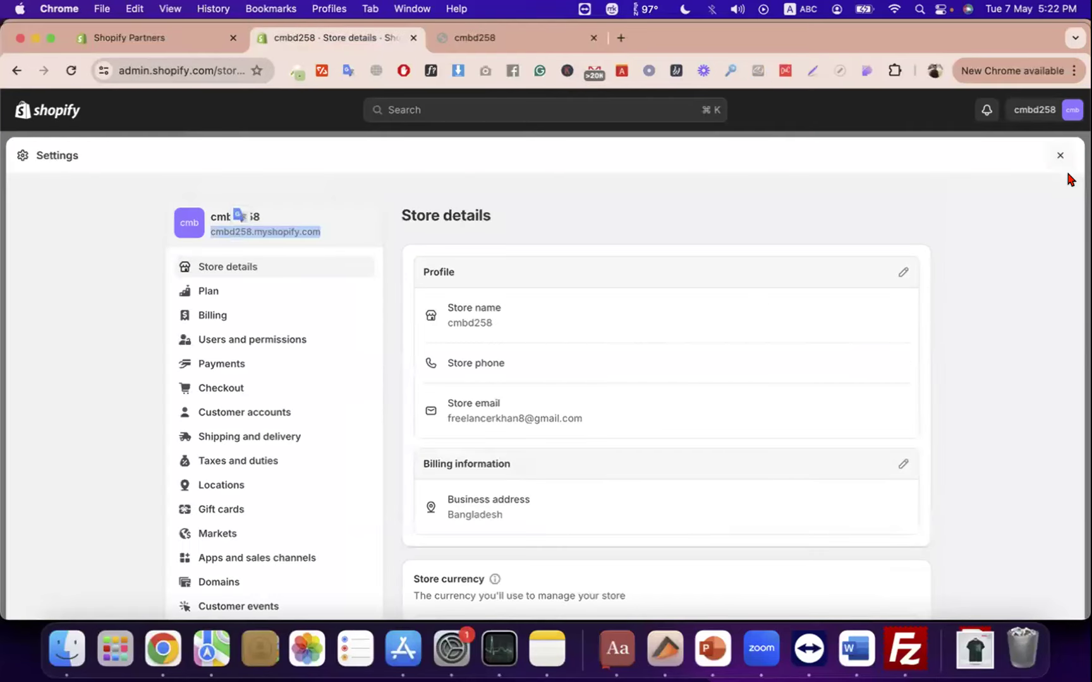
click(1060, 154)
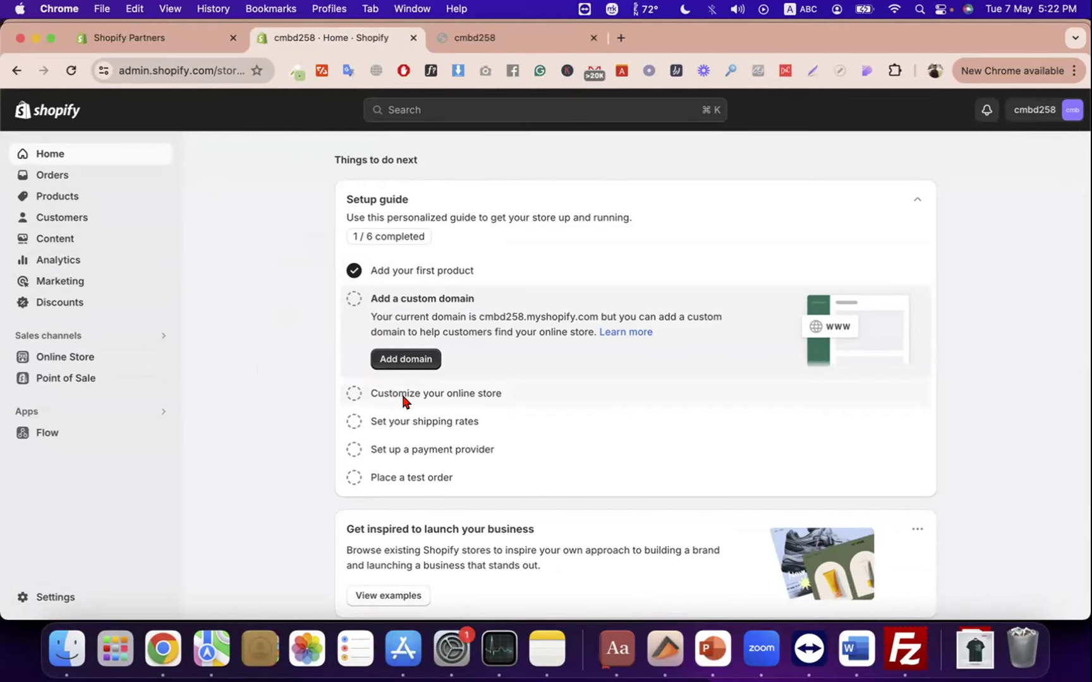
click(50, 359)
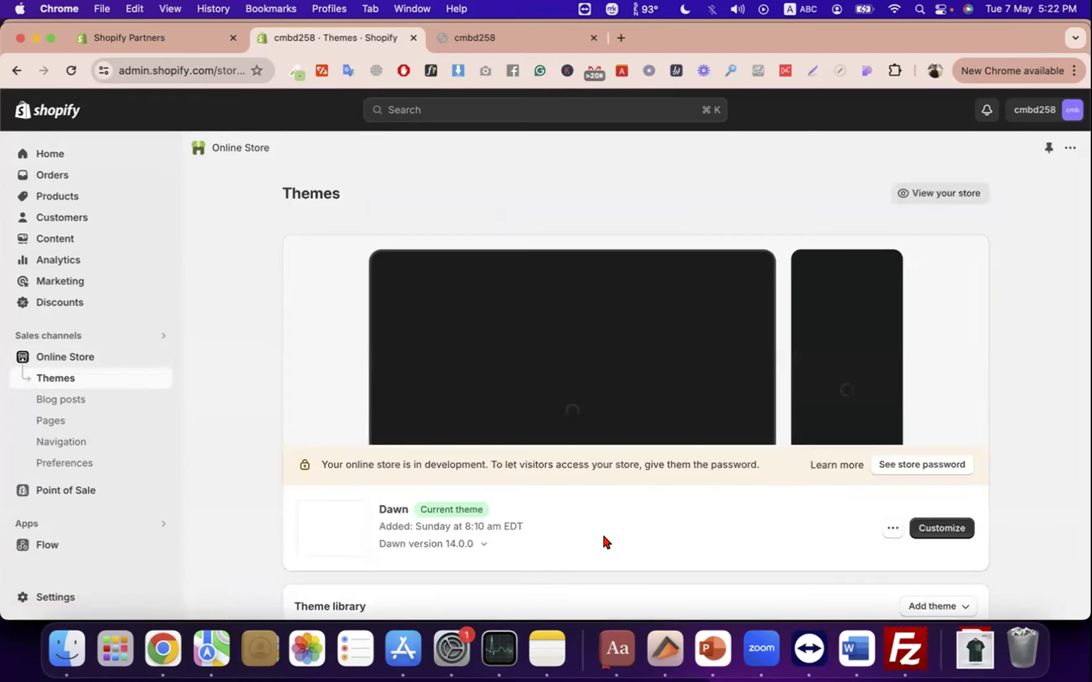
scroll(507, 509, down, 5)
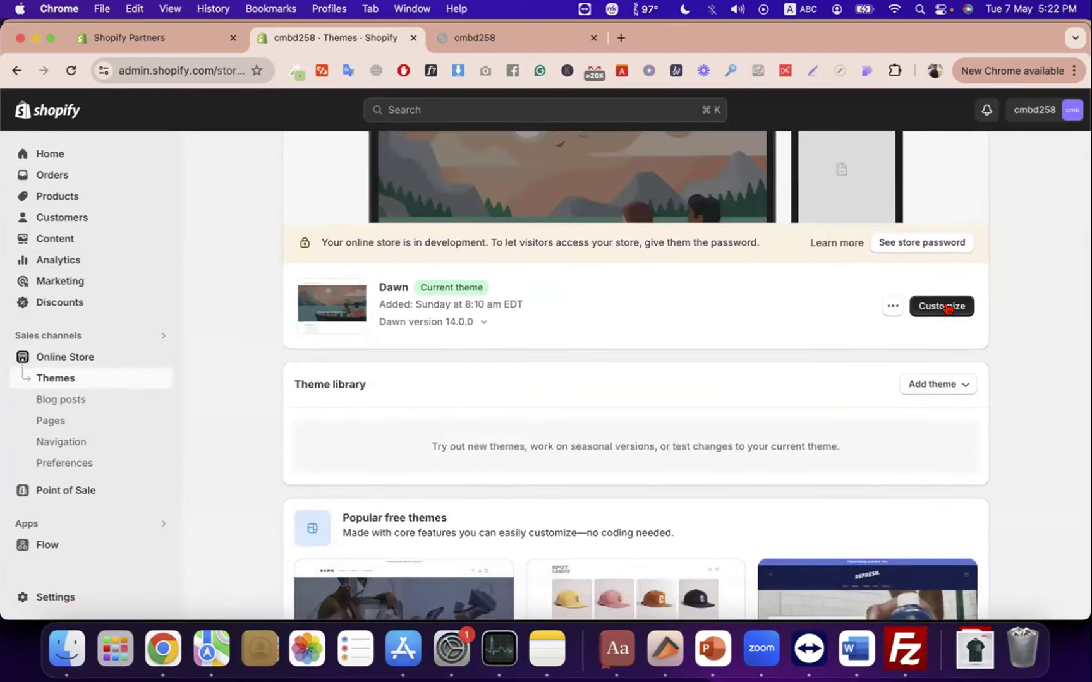
drag(395, 281, 373, 292)
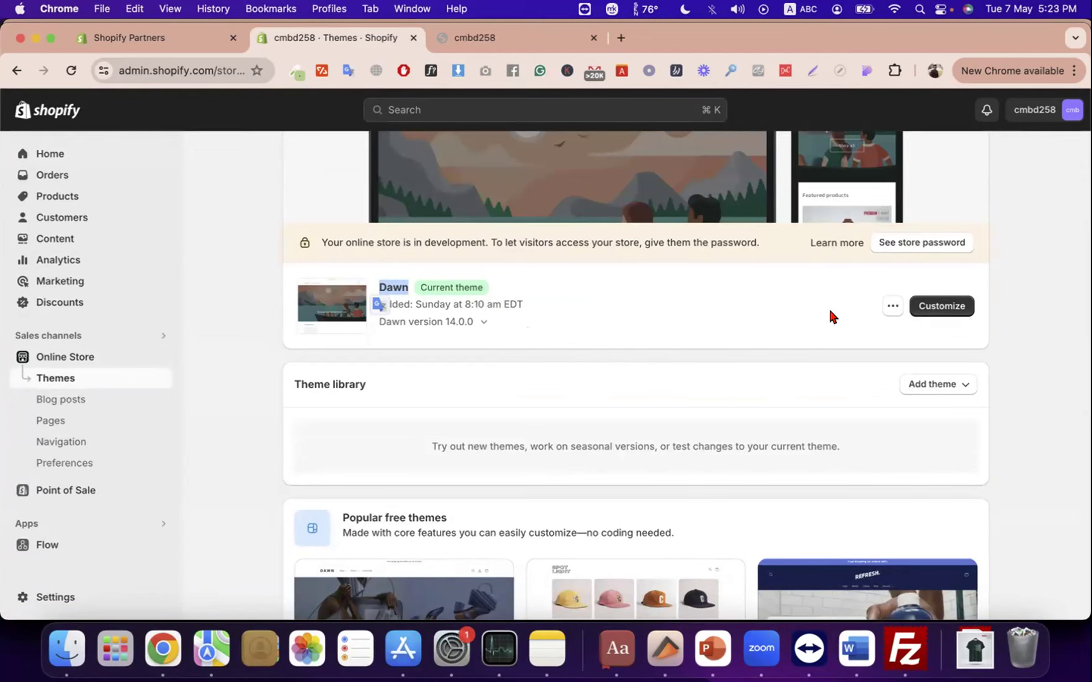
click(948, 306)
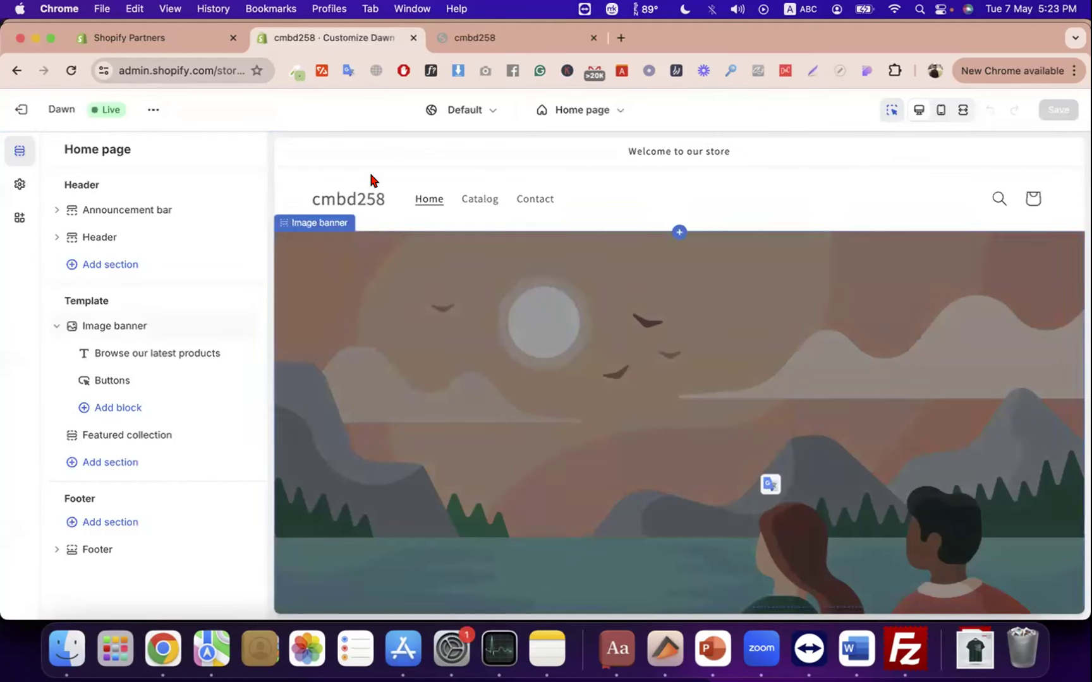
- Open the Announcement bar section's settings and place the theme editor's browser tab after the storefront tab
click(113, 210)
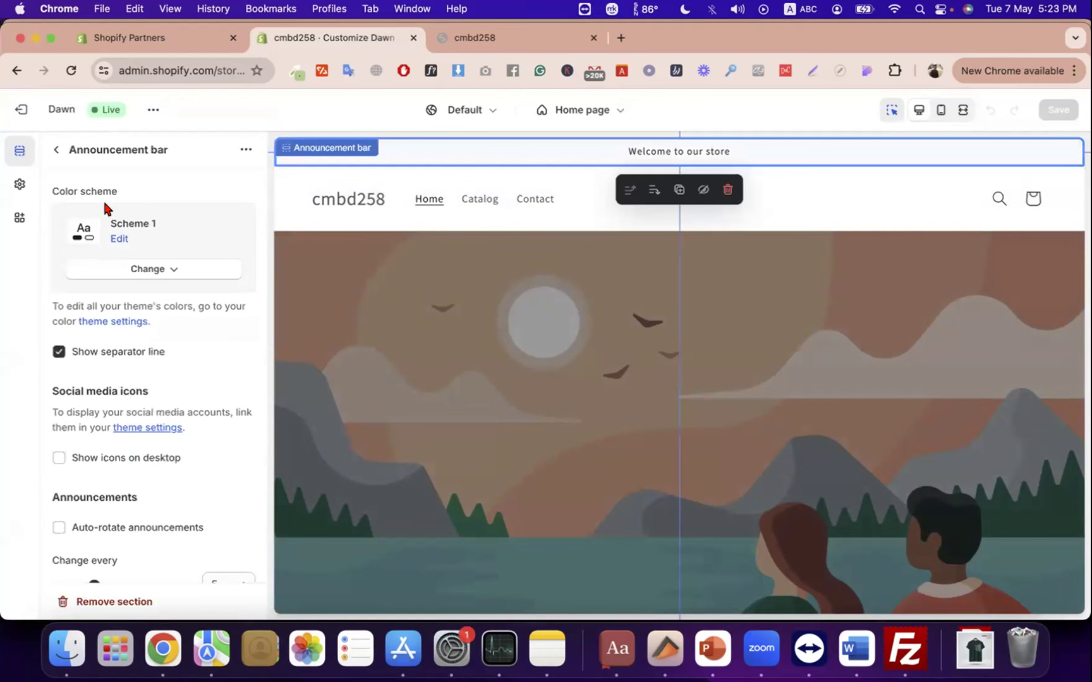
drag(79, 189, 54, 190)
drag(351, 39, 618, 39)
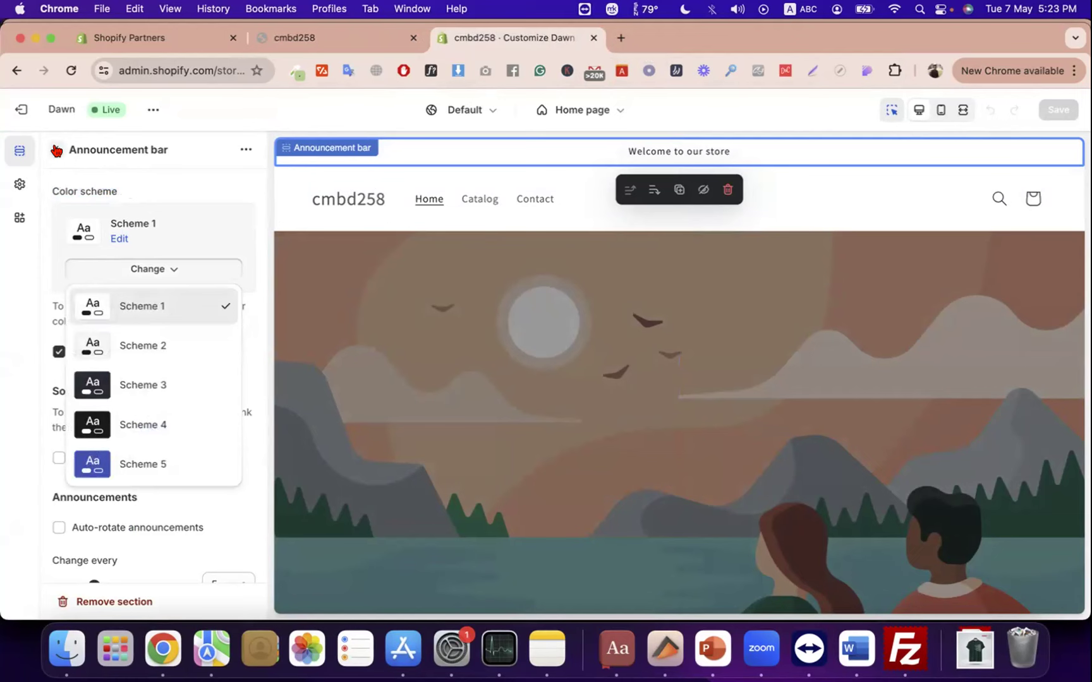
- Change the Announcement bar's color scheme to Scheme 4
click(56, 150)
click(129, 208)
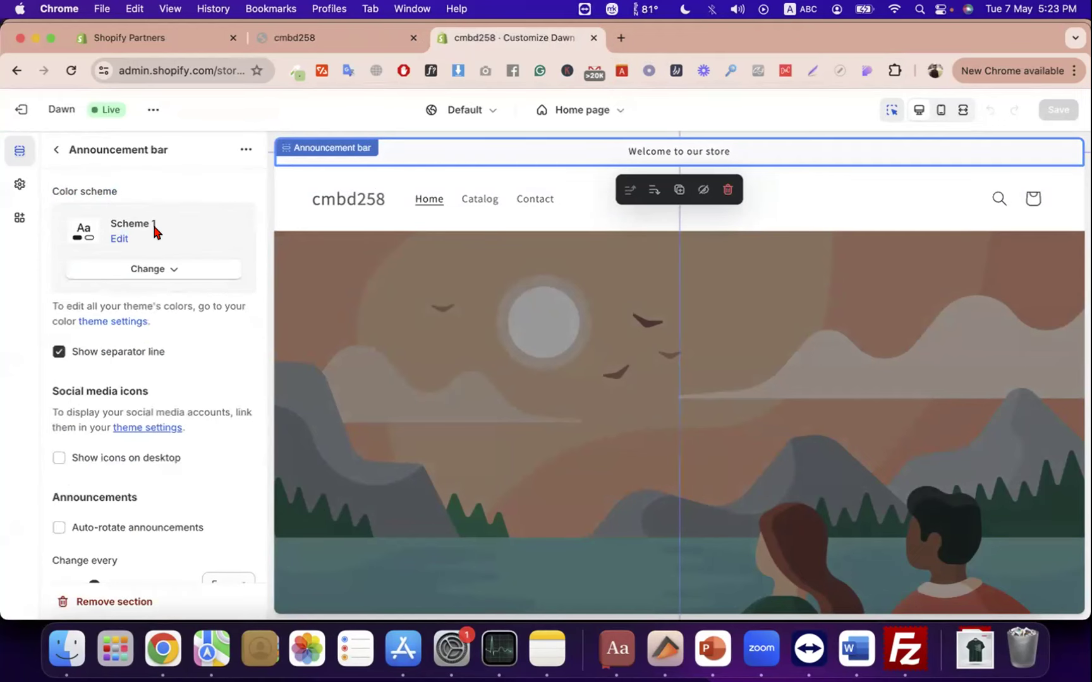
drag(155, 225, 107, 229)
click(154, 248)
click(164, 272)
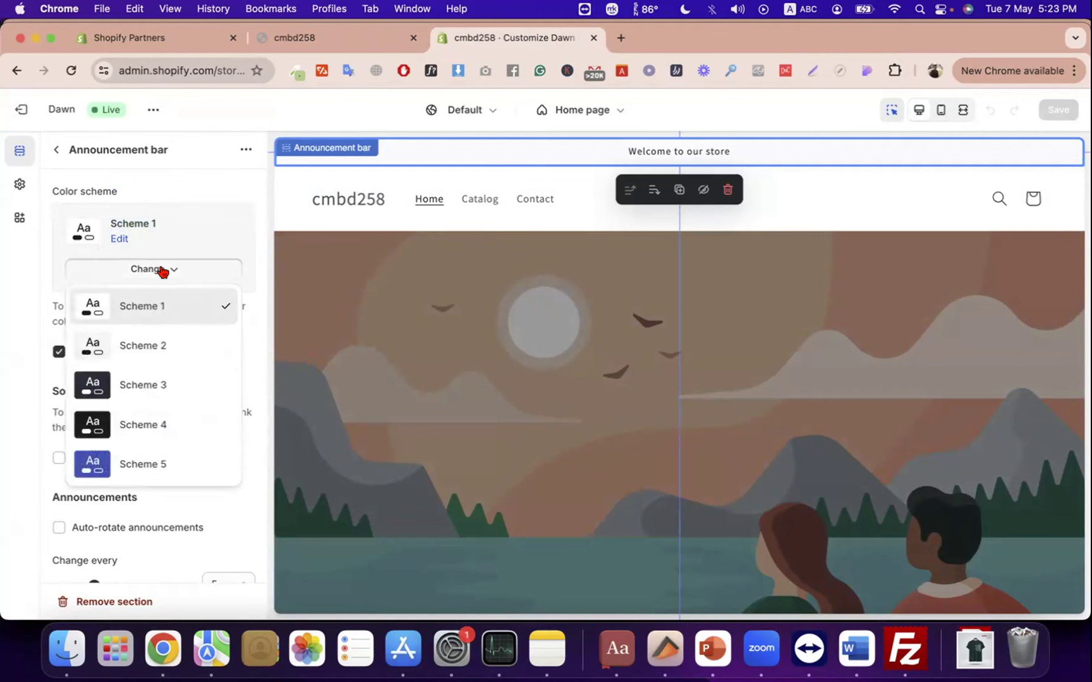
click(164, 425)
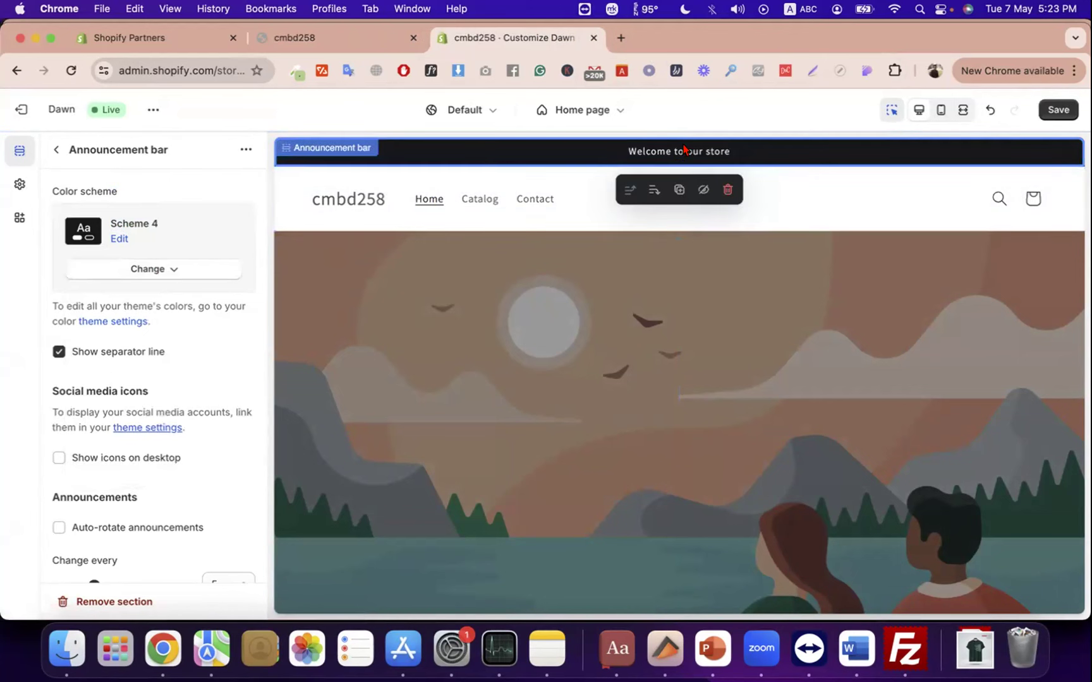
click(195, 266)
click(171, 261)
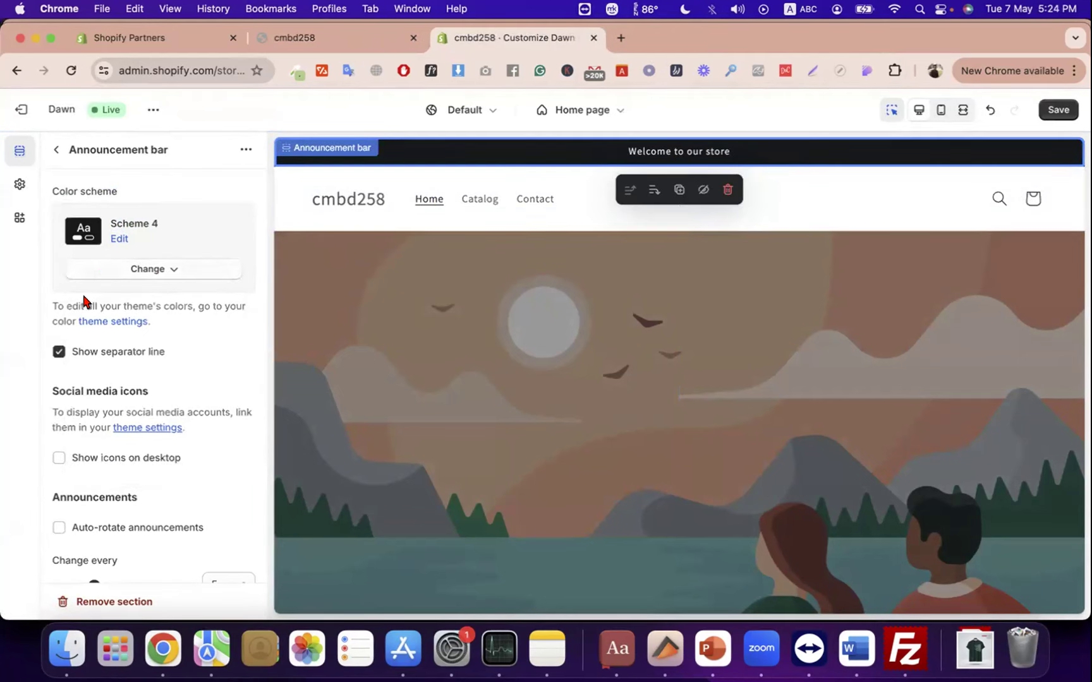
- Add a new color scheme in the theme's color settings and set its background to red #D62C2C
click(115, 317)
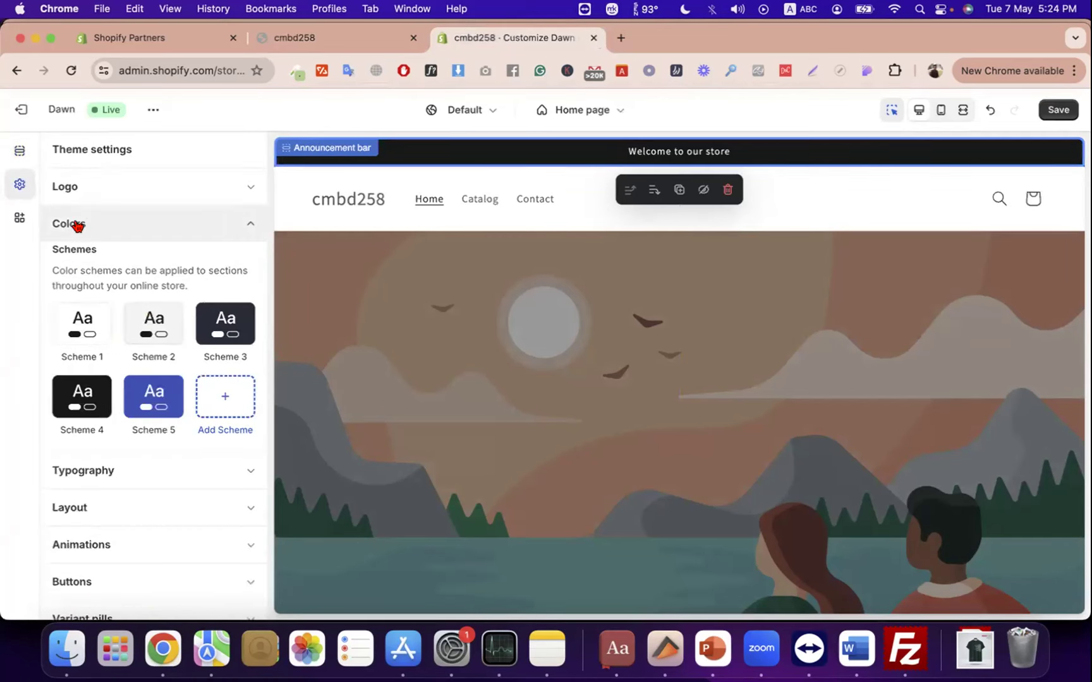
drag(105, 252, 43, 255)
click(230, 408)
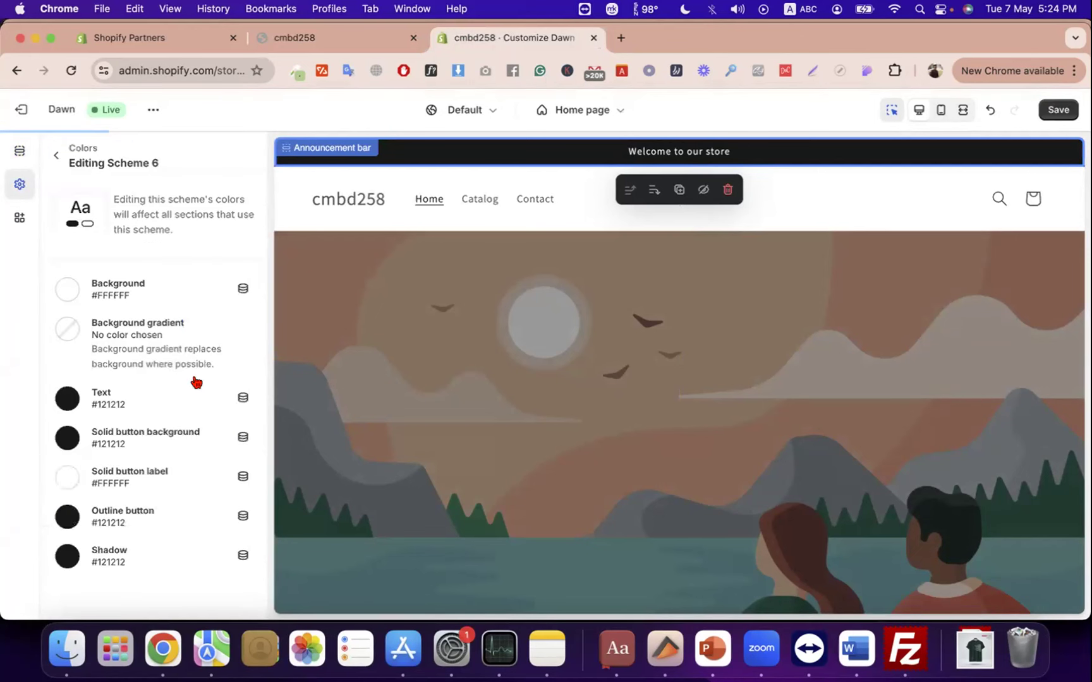
click(100, 287)
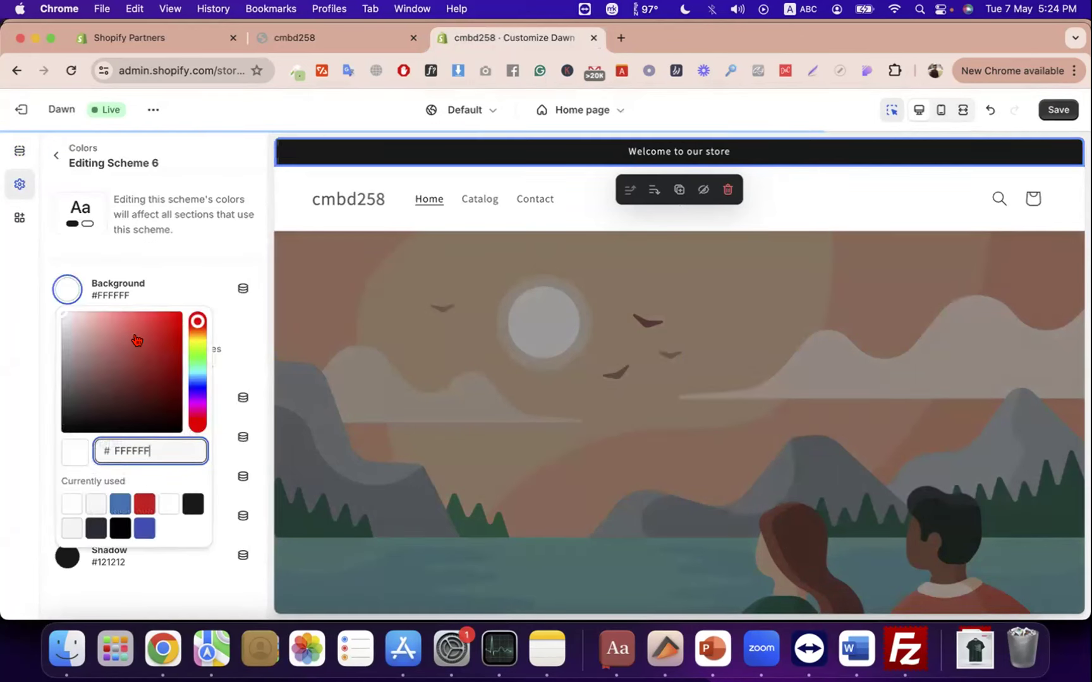
click(157, 331)
click(159, 280)
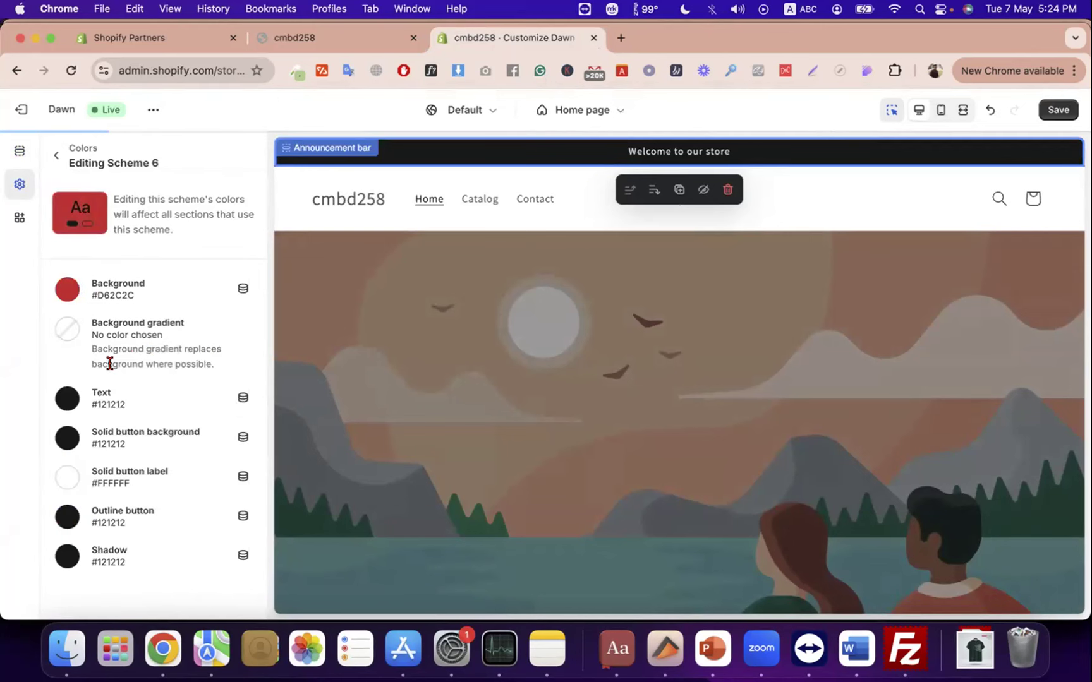
- Give the new scheme the blue-violet radial preset as its background gradient
click(101, 327)
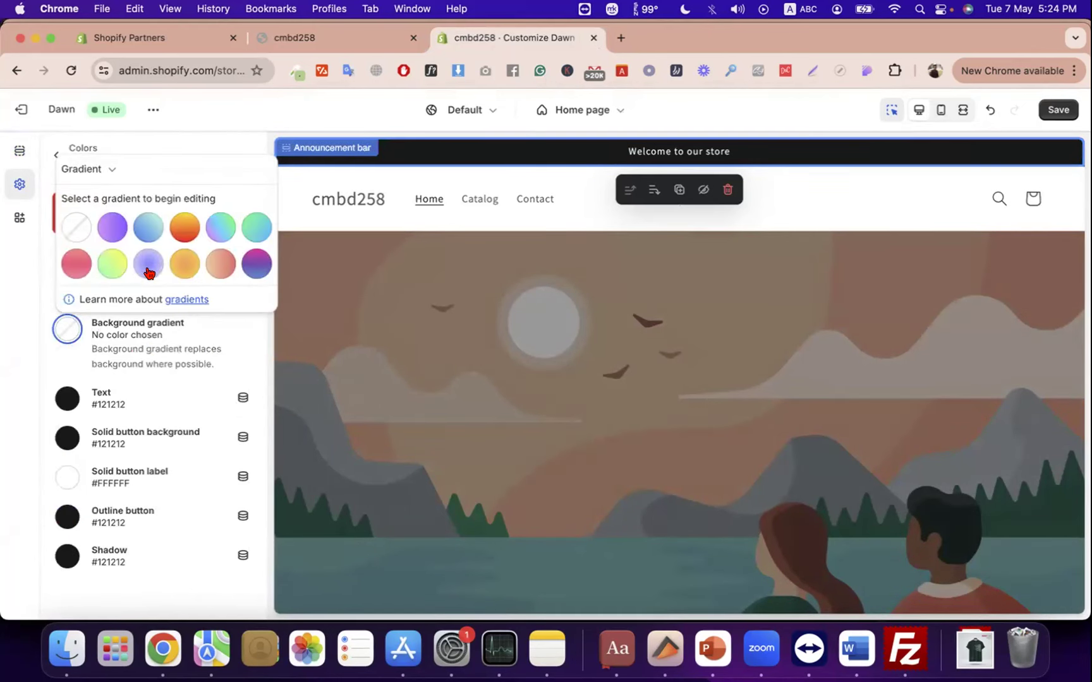
click(149, 269)
scroll(166, 361, down, 2)
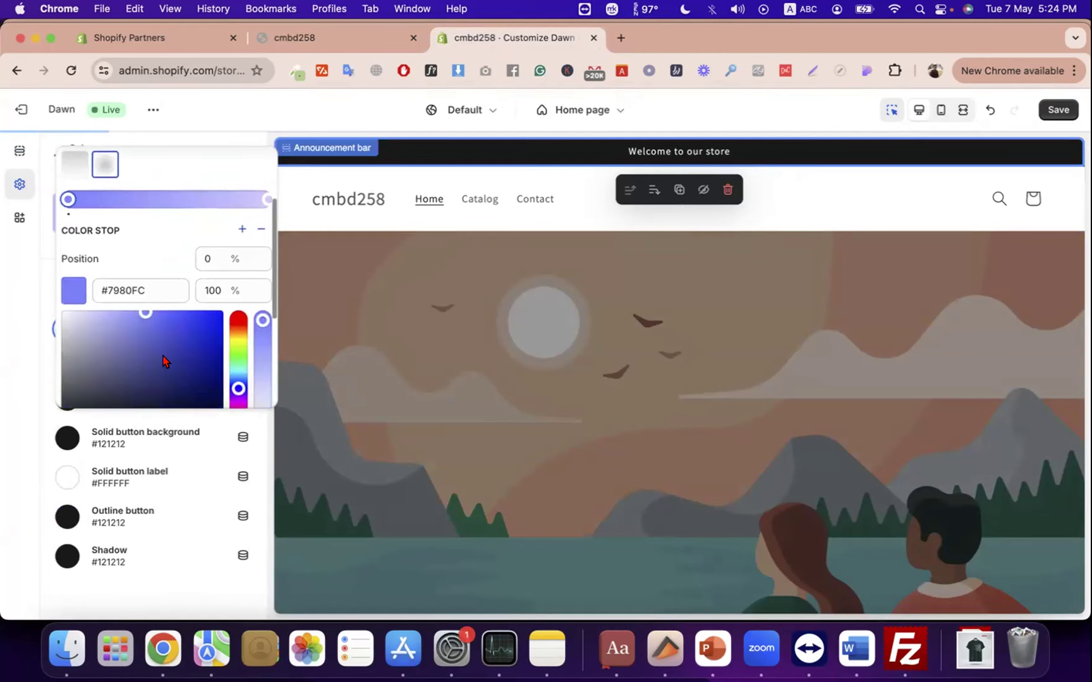
scroll(169, 362, down, 3)
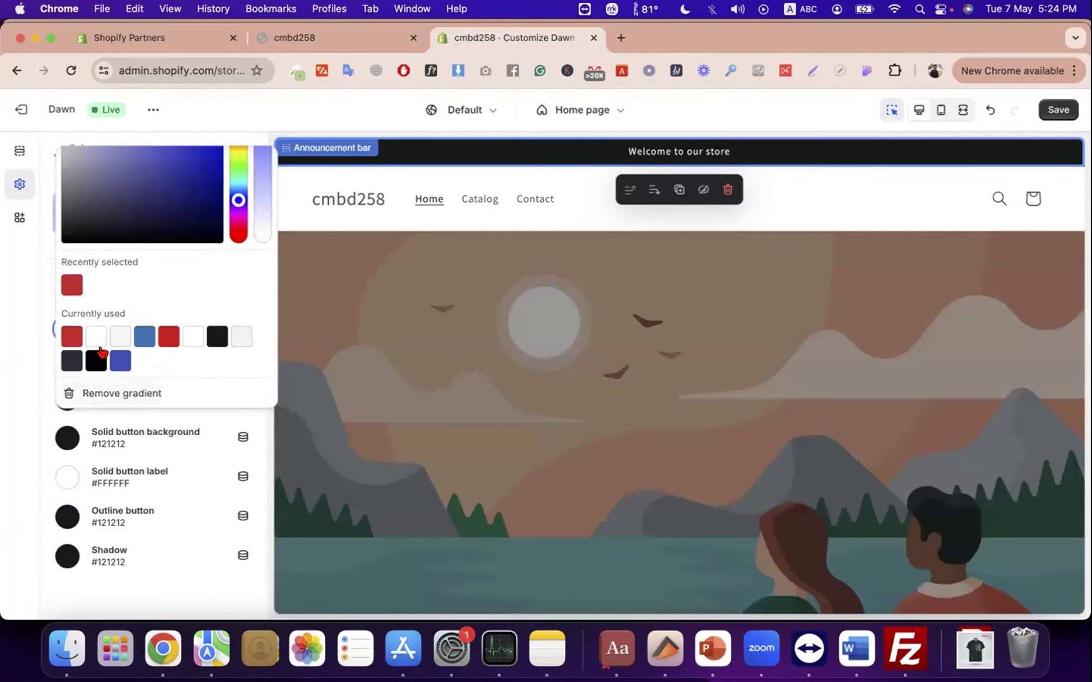
click(56, 421)
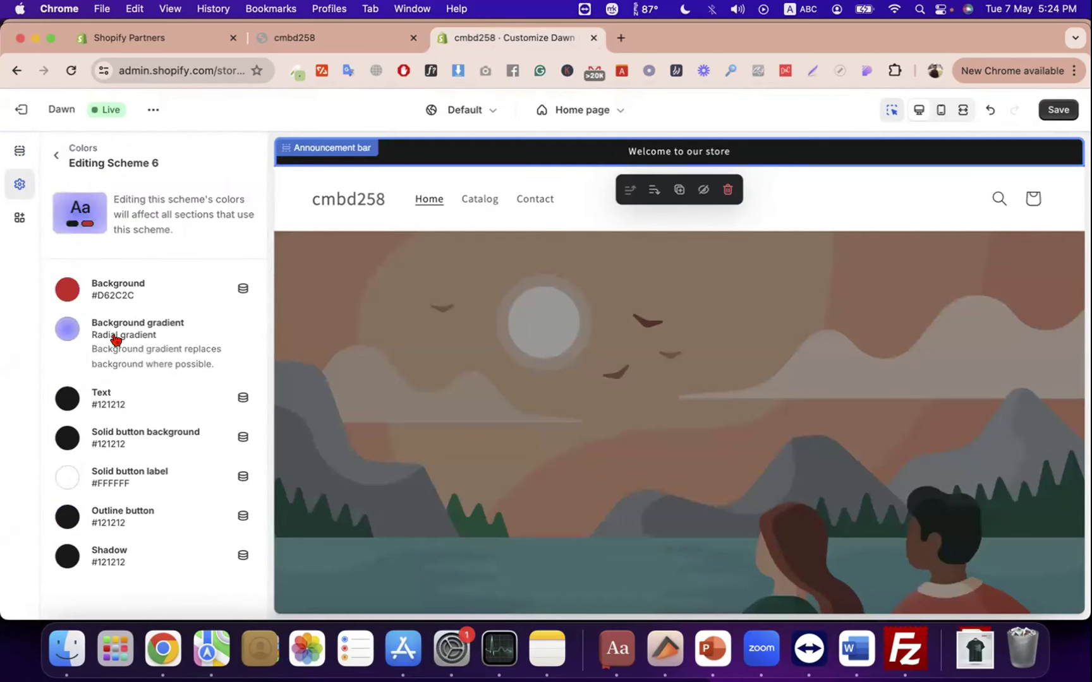
- Examine the new scheme's text, solid button background, solid button label and outline button colors
click(65, 398)
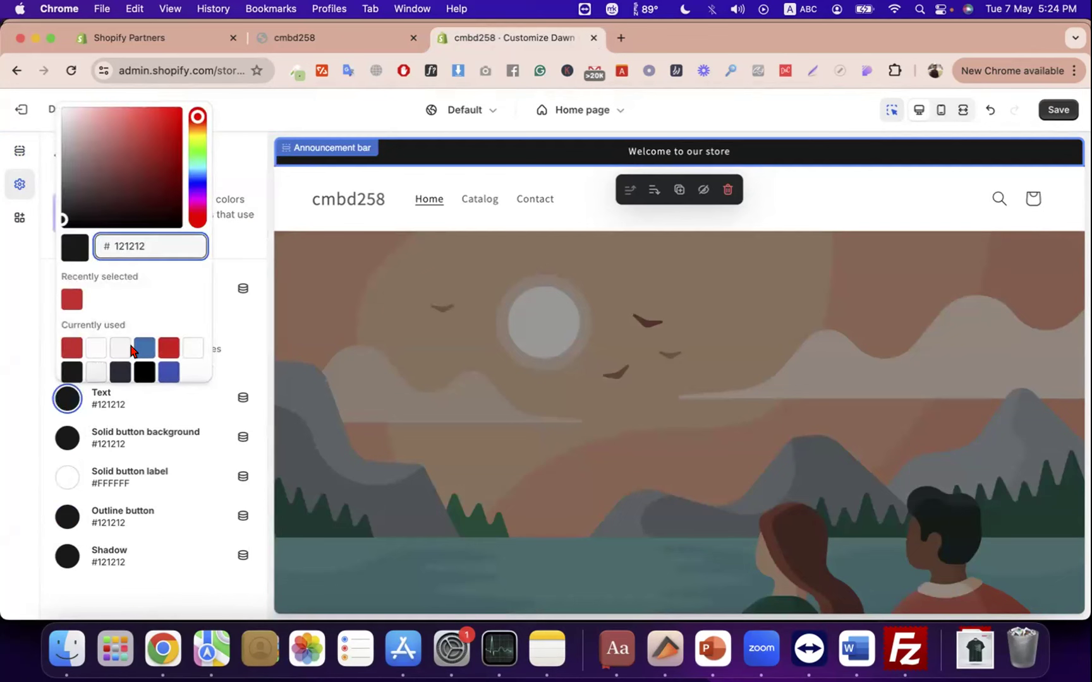
click(44, 410)
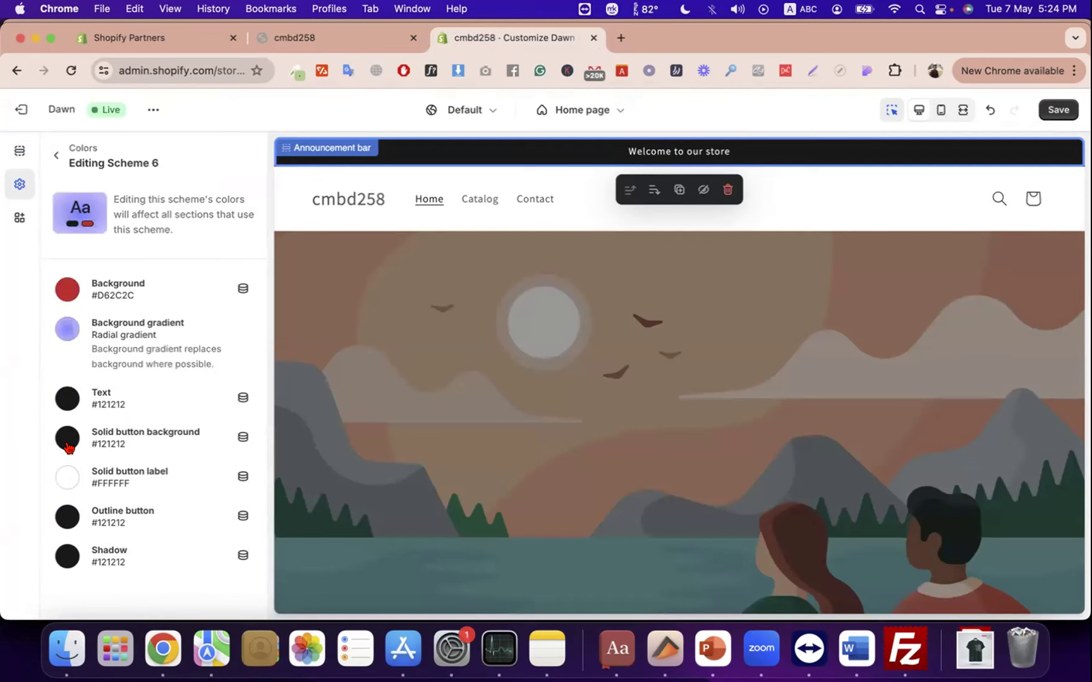
click(67, 439)
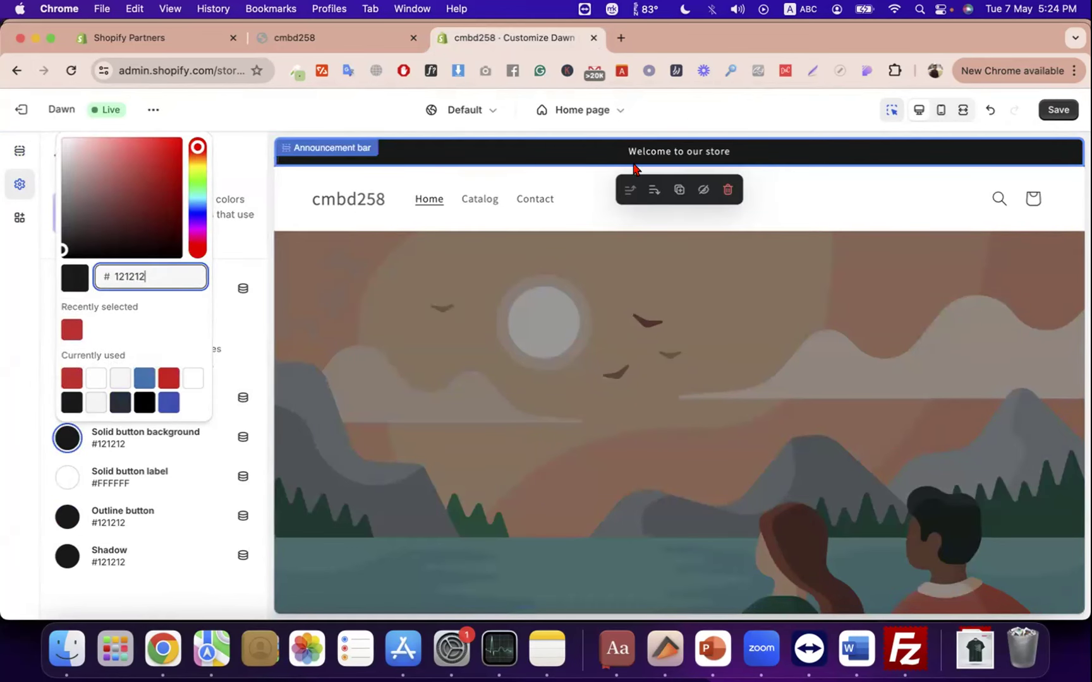
click(138, 476)
click(139, 477)
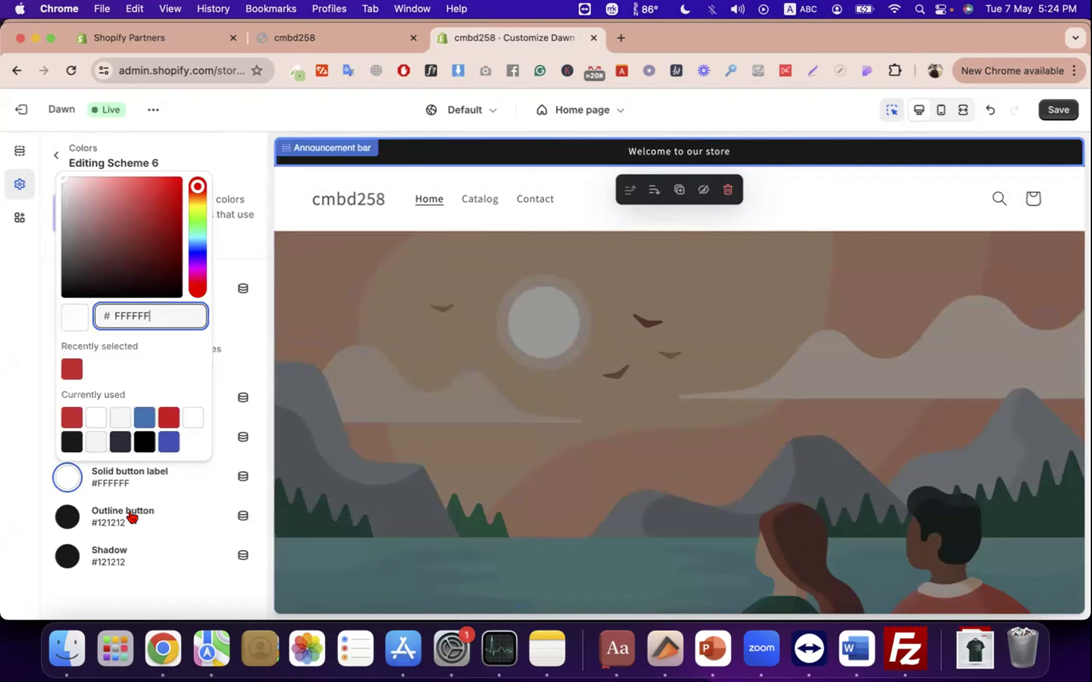
click(131, 517)
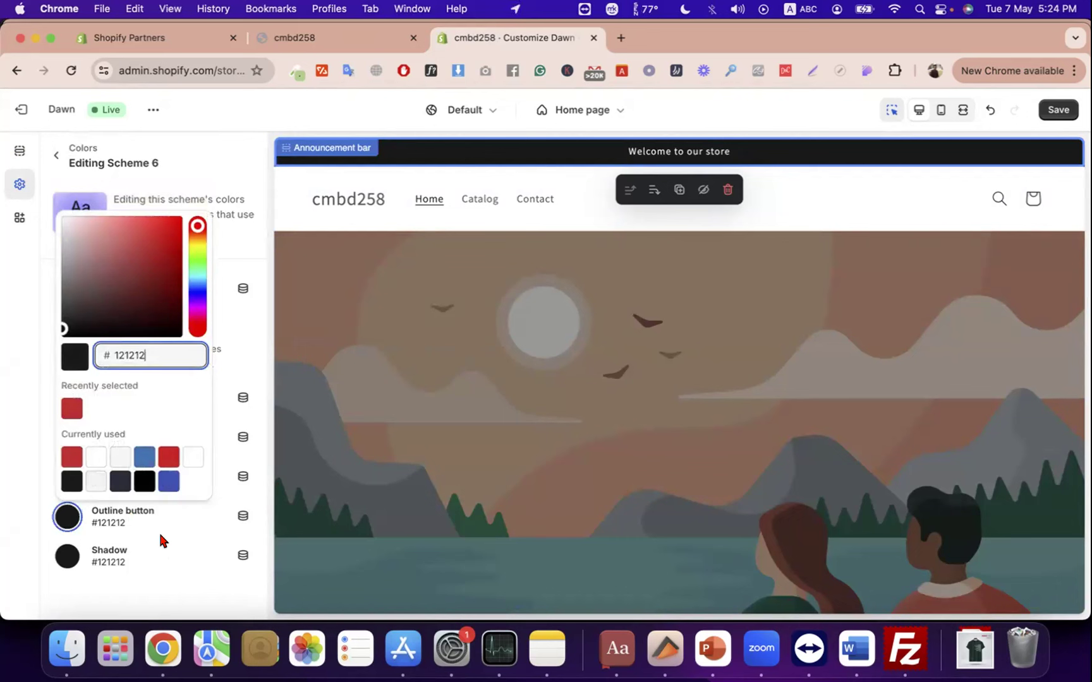
click(118, 573)
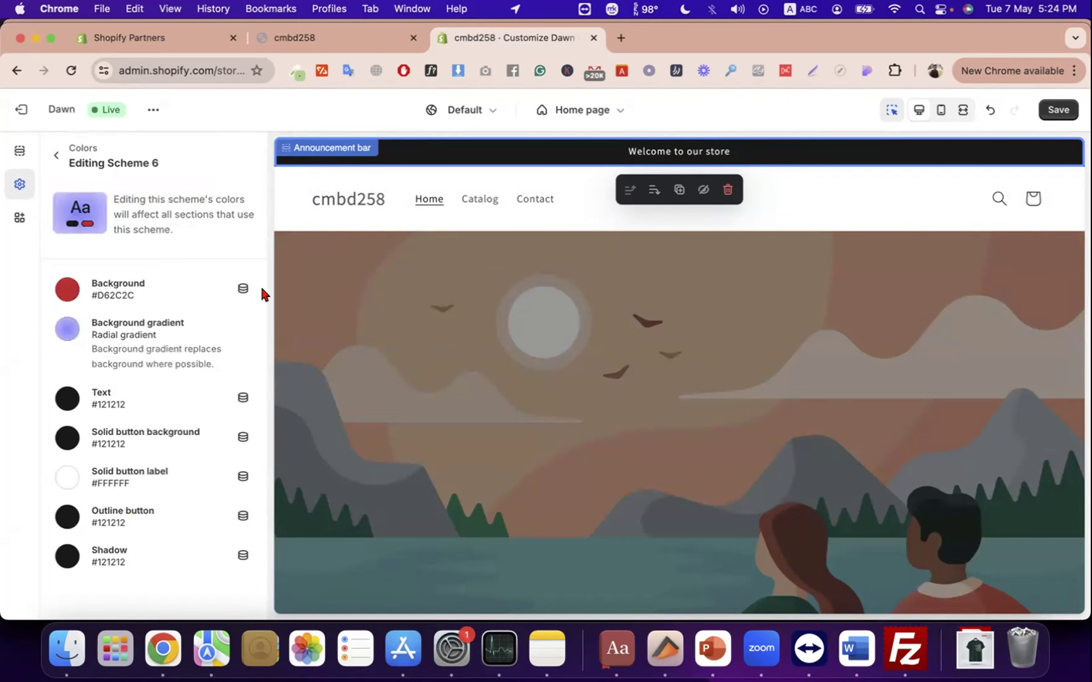
- Save the new color scheme and return to the Announcement bar's settings
click(1057, 110)
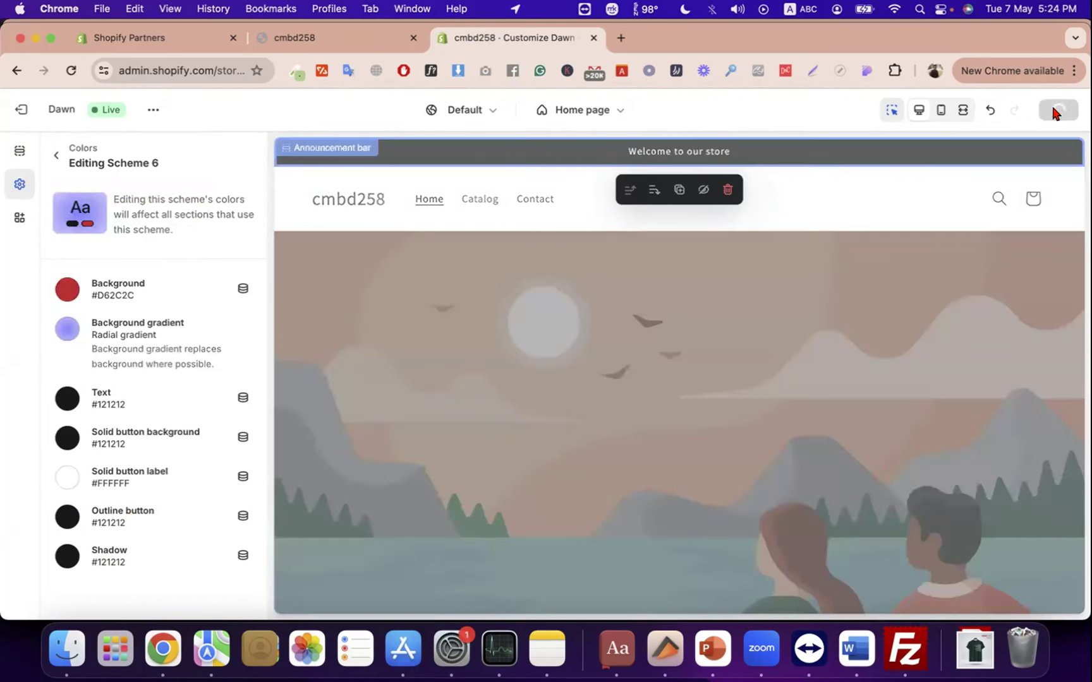
click(55, 161)
click(20, 150)
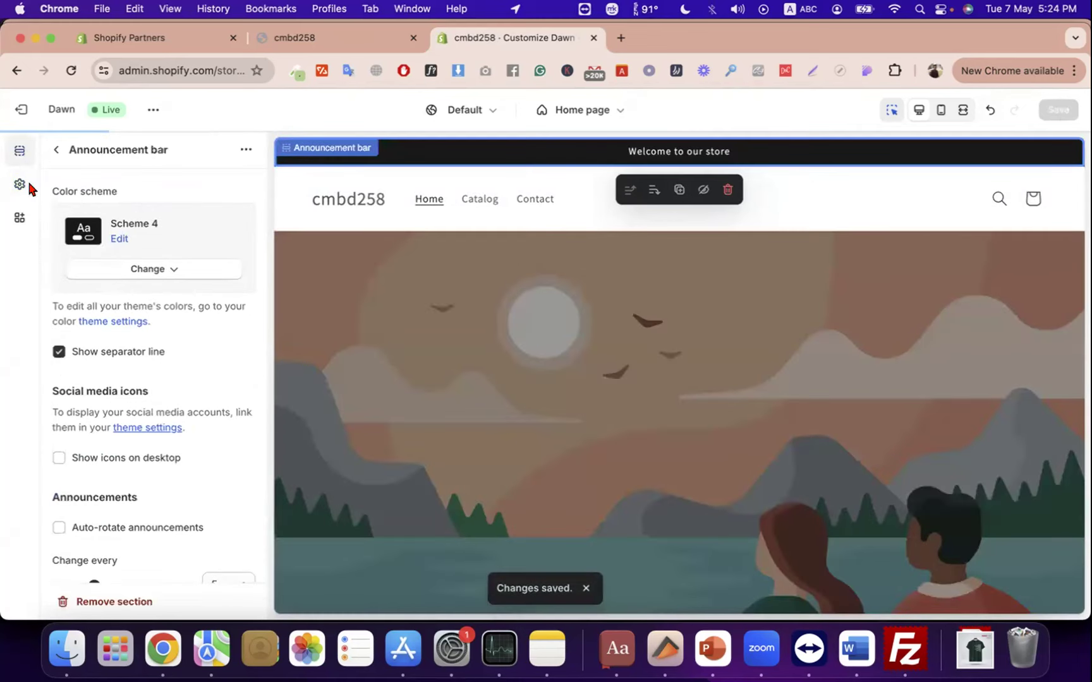
- Apply Scheme 6 to the Announcement bar, save the change and exit the theme editor
click(19, 184)
click(19, 150)
click(163, 280)
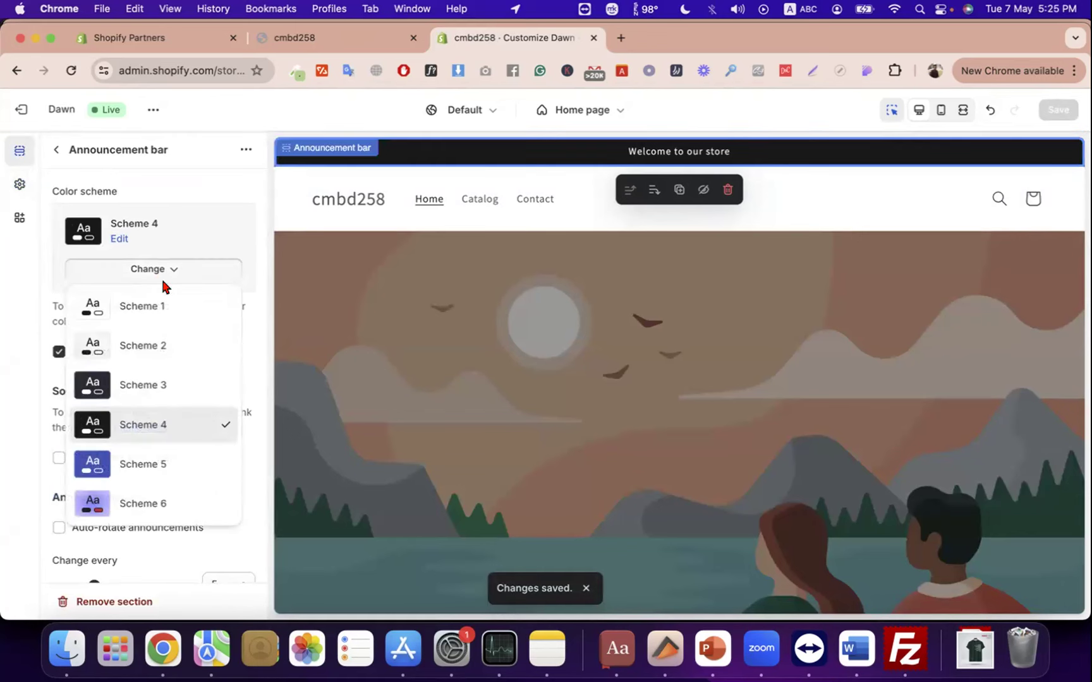
click(134, 505)
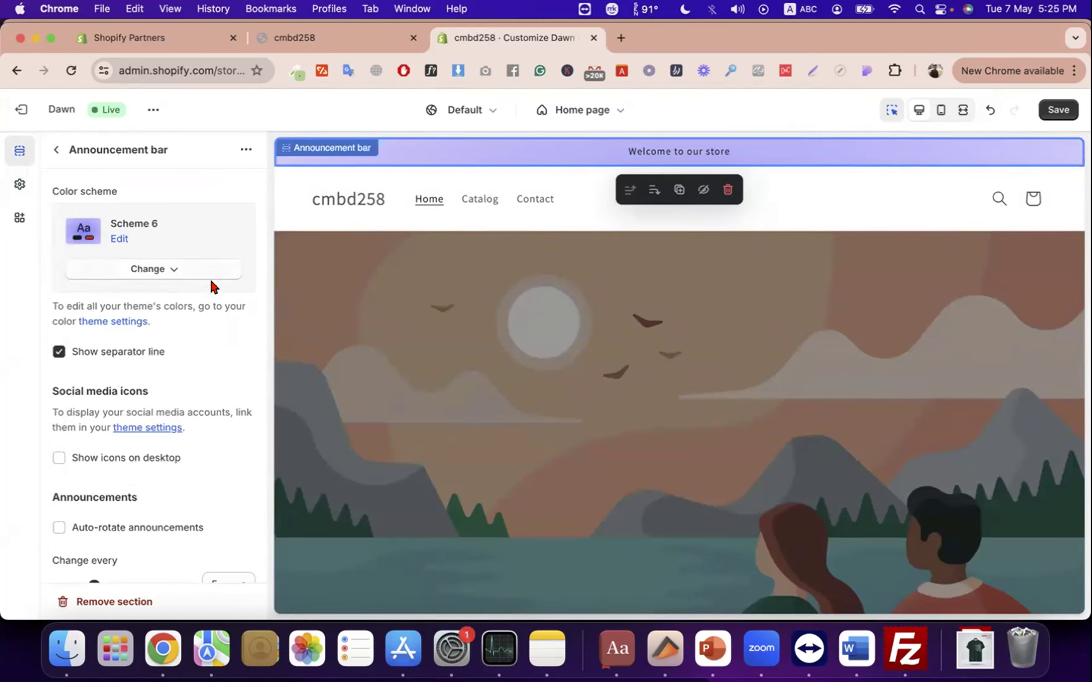
drag(187, 324, 54, 182)
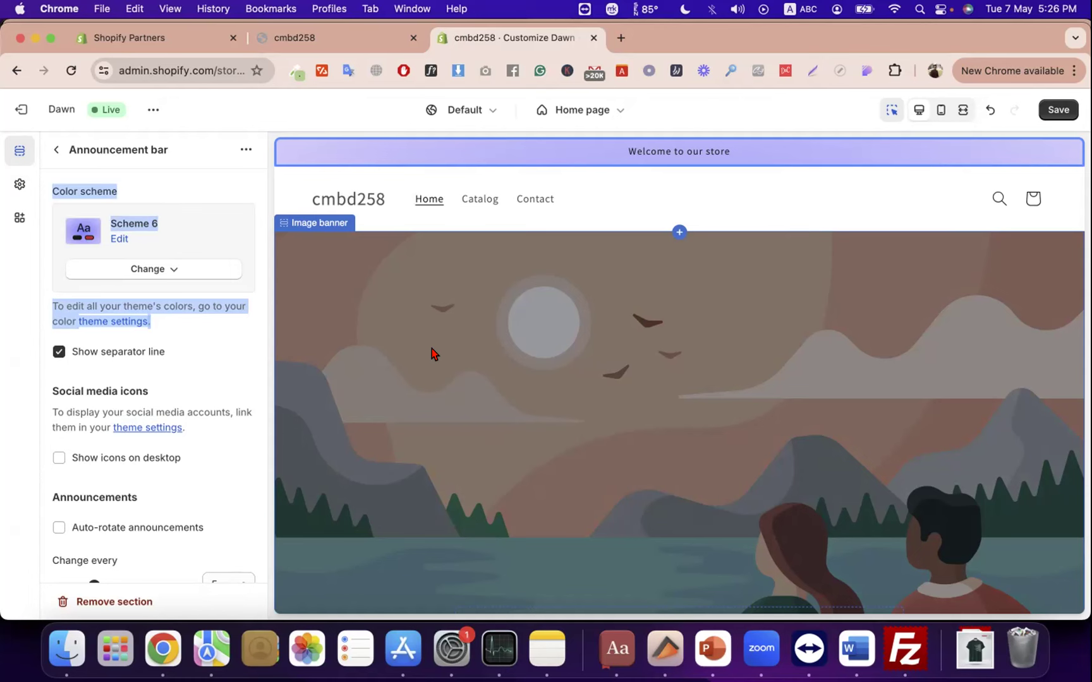
click(1058, 109)
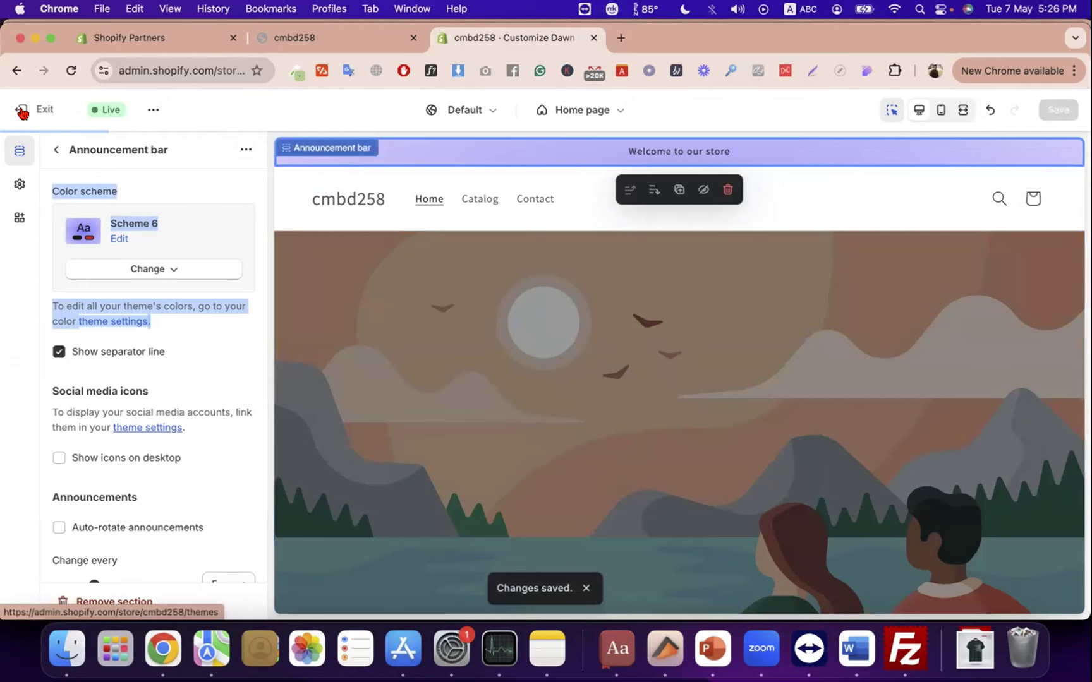
click(22, 111)
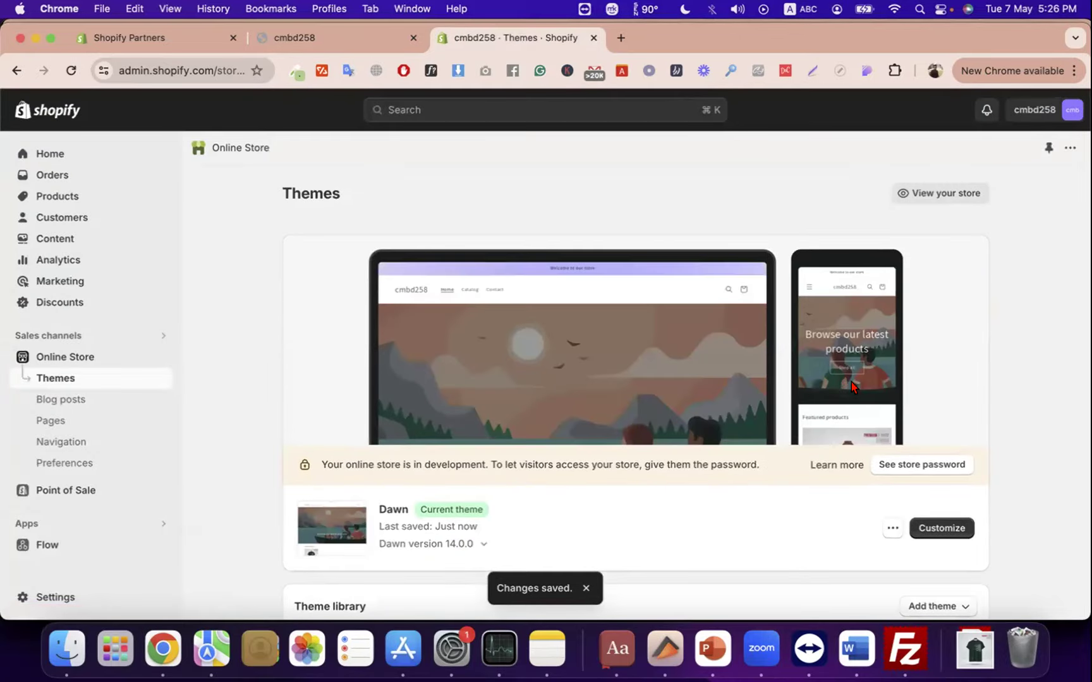
key(ctrl+a)
mouse_move(47, 374)
mouse_down()
mouse_move(84, 374)
mouse_move(37, 382)
mouse_up()
key(Escape)
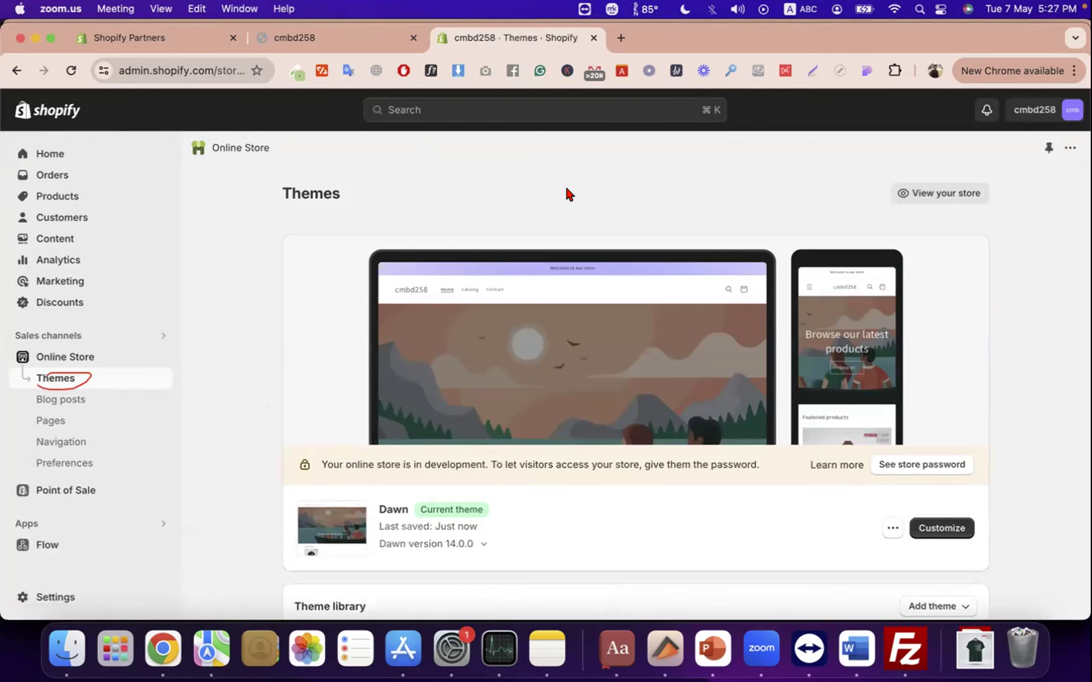
mouse_move(12, 519)
mouse_down()
mouse_move(44, 519)
mouse_move(8, 530)
mouse_up()
drag(79, 383, 153, 374)
mouse_move(46, 524)
mouse_down()
mouse_move(172, 523)
mouse_move(266, 345)
mouse_up()
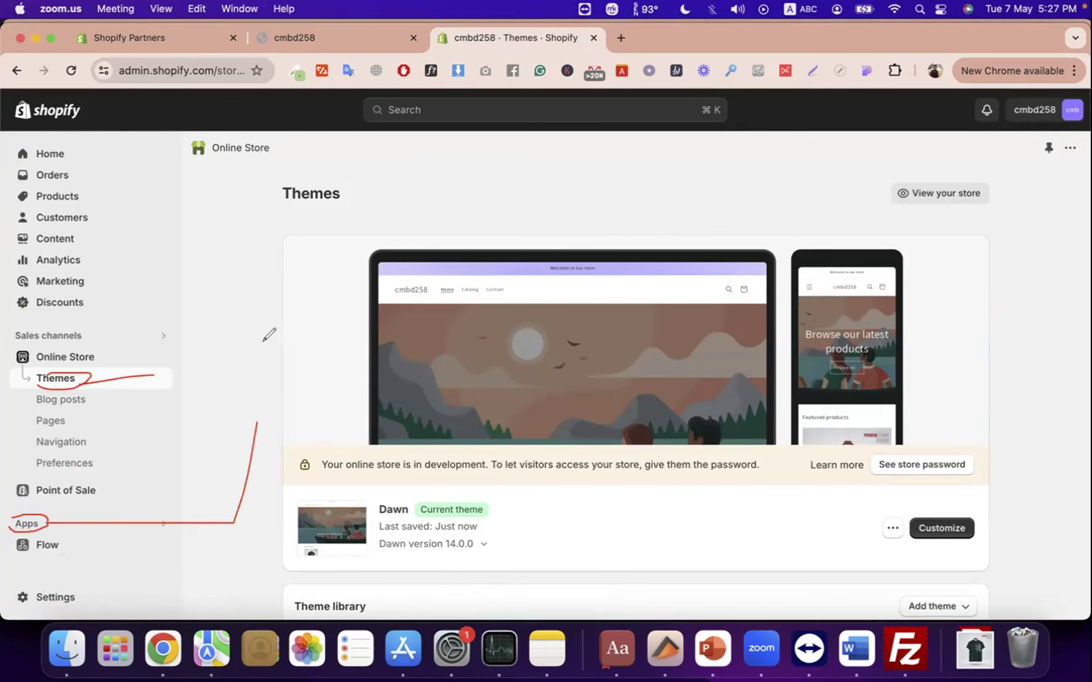
drag(154, 374, 289, 345)
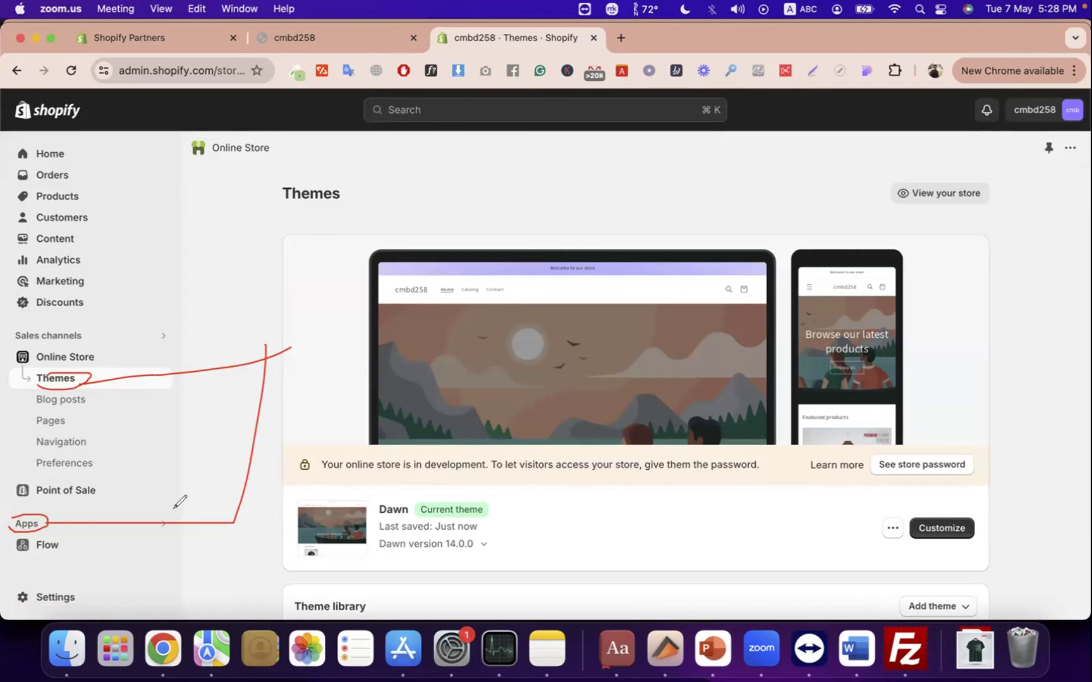
drag(188, 527, 198, 563)
drag(221, 523, 225, 582)
drag(234, 526, 242, 534)
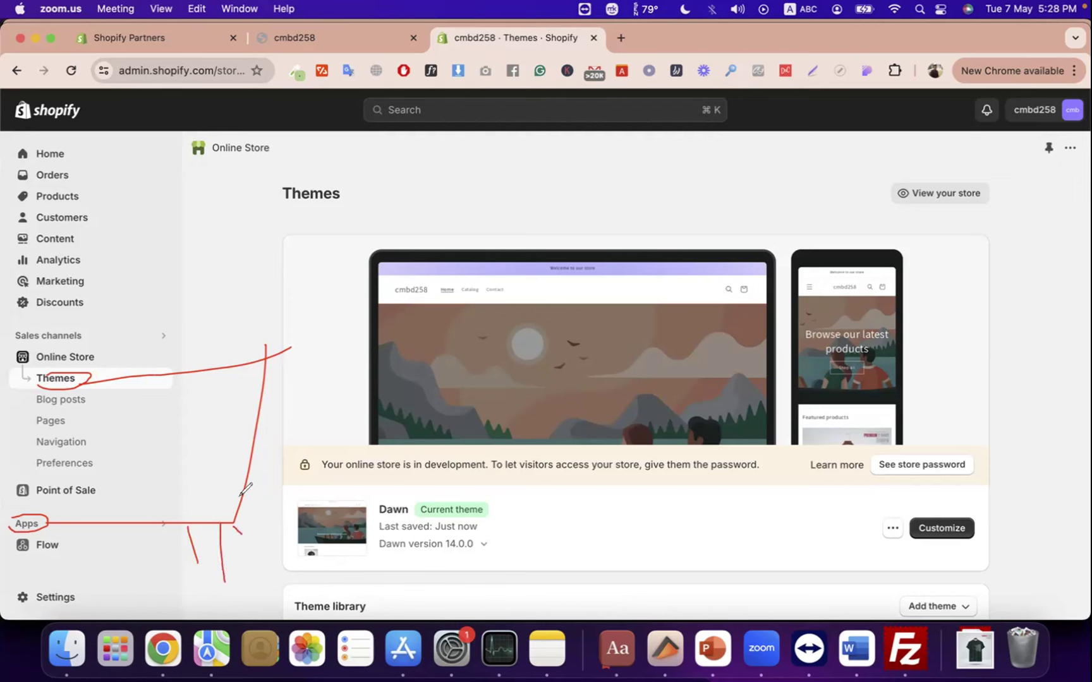
drag(240, 503, 340, 493)
drag(169, 522, 177, 497)
drag(241, 495, 232, 475)
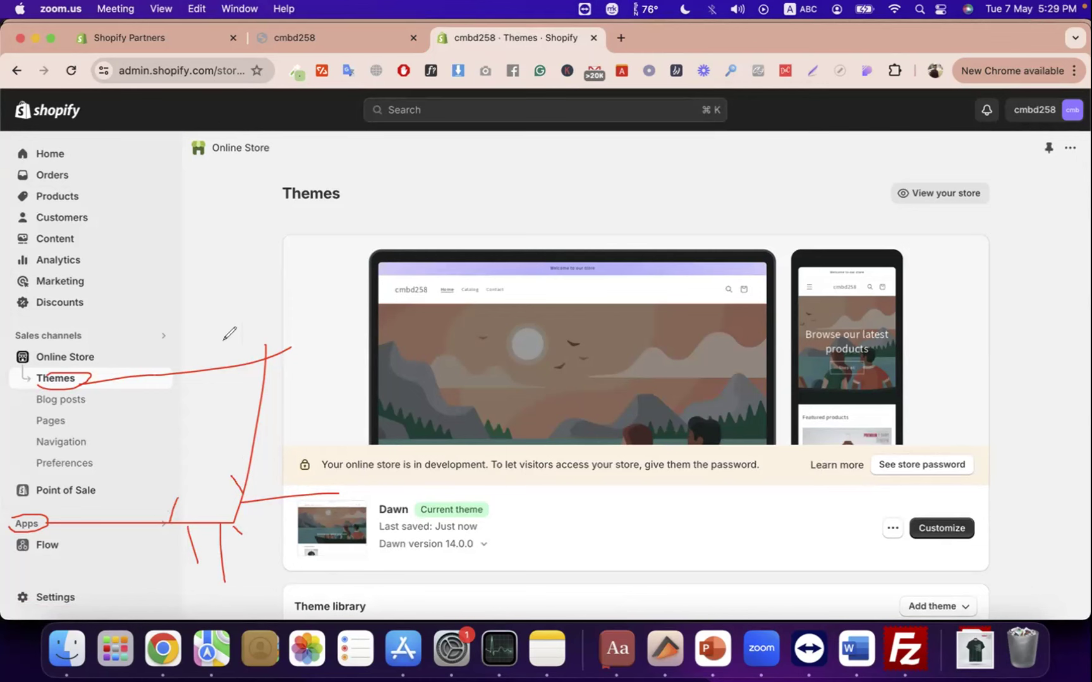
drag(282, 346, 363, 190)
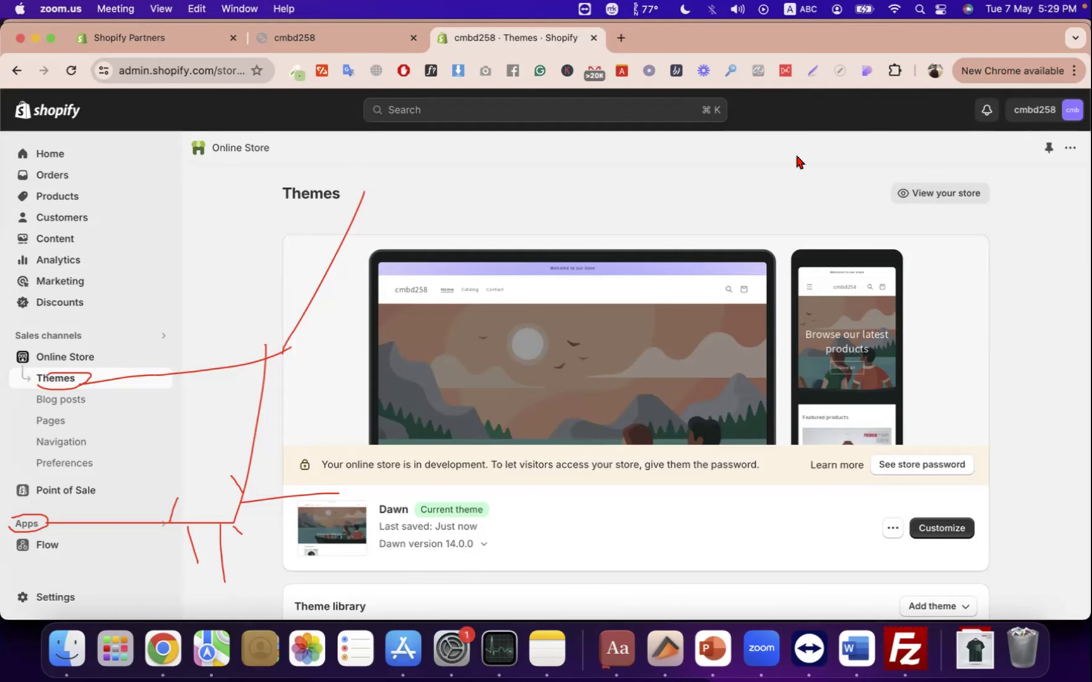
click(768, 196)
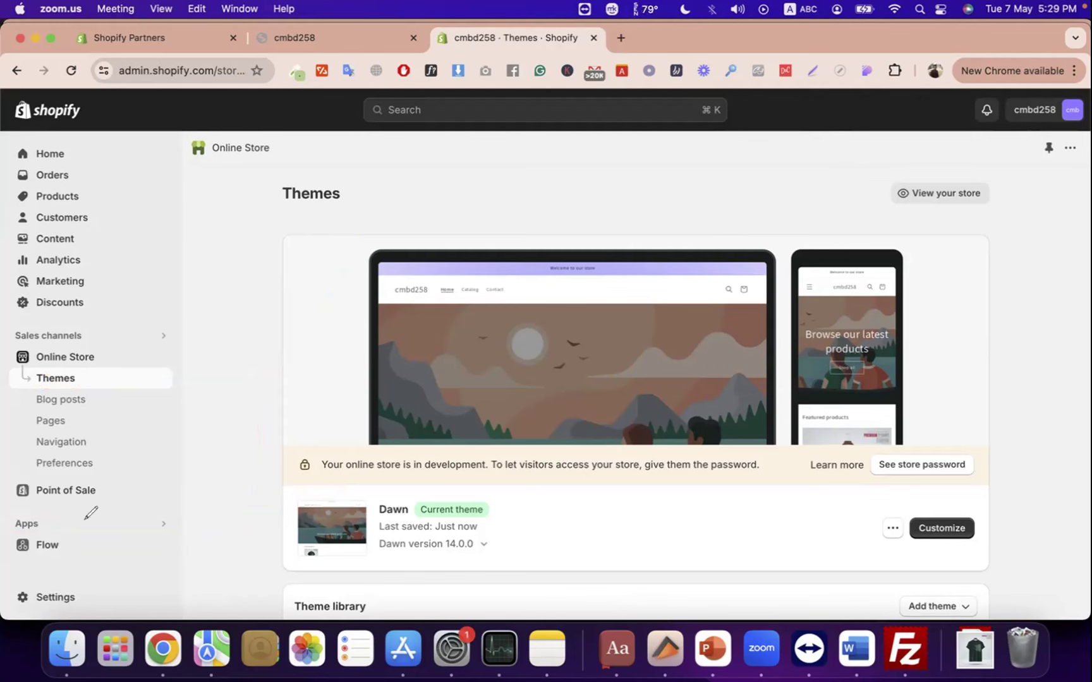
mouse_move(41, 525)
mouse_down()
mouse_move(10, 523)
mouse_move(206, 571)
mouse_up()
- Reopen the Dawn theme for customization and open the list of sections that can be added to the Home page template
click(959, 531)
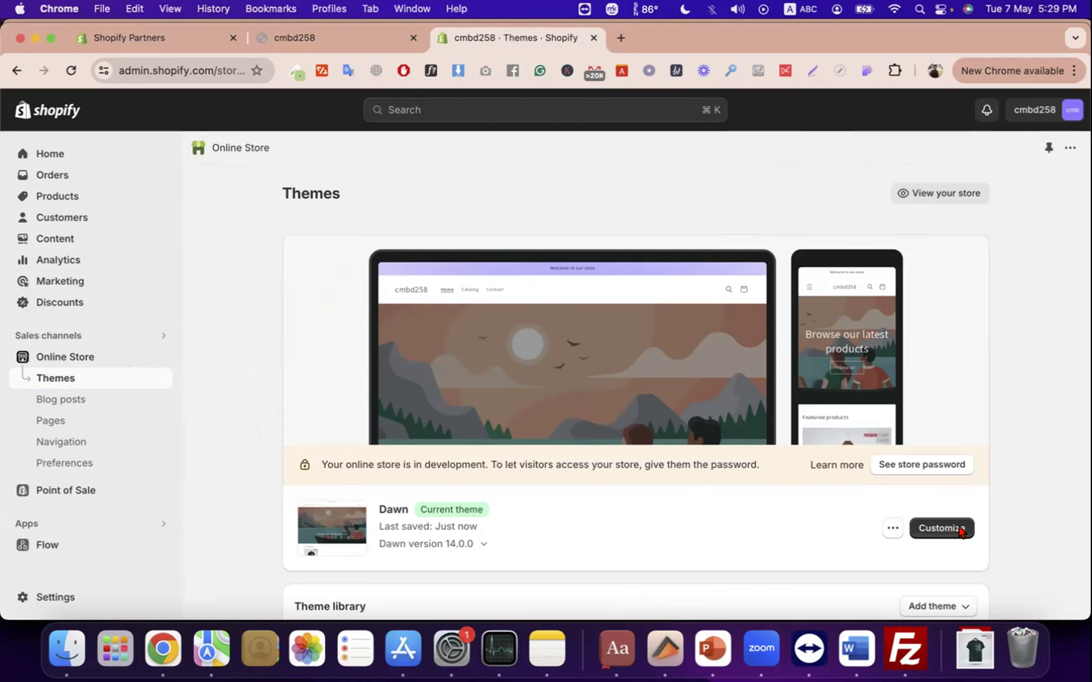
click(958, 530)
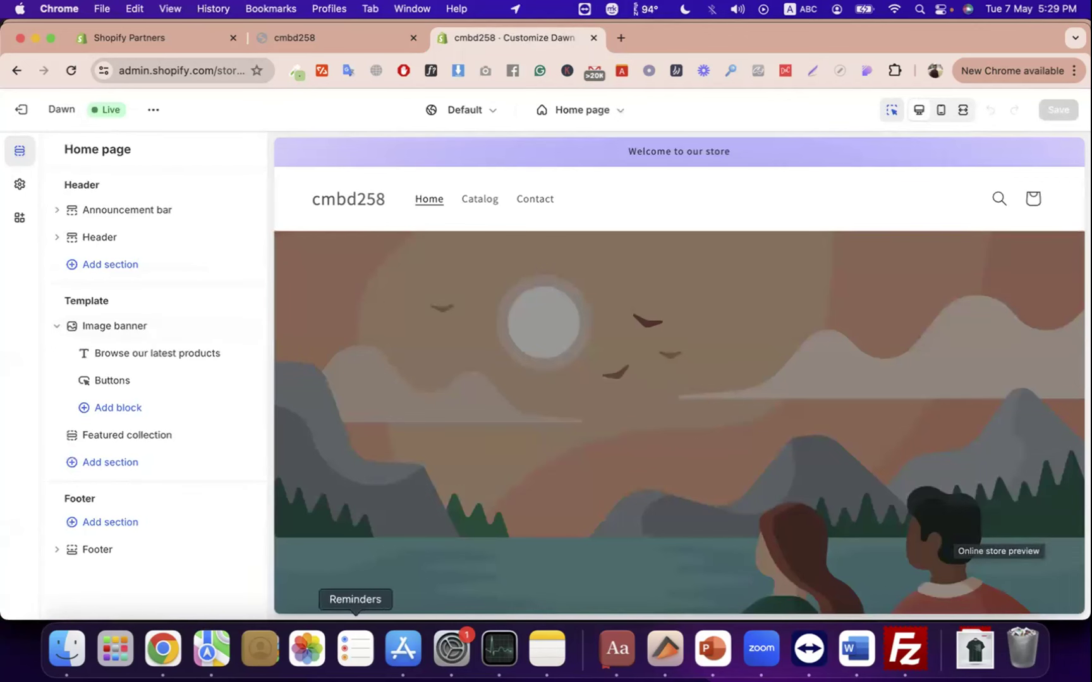
click(125, 462)
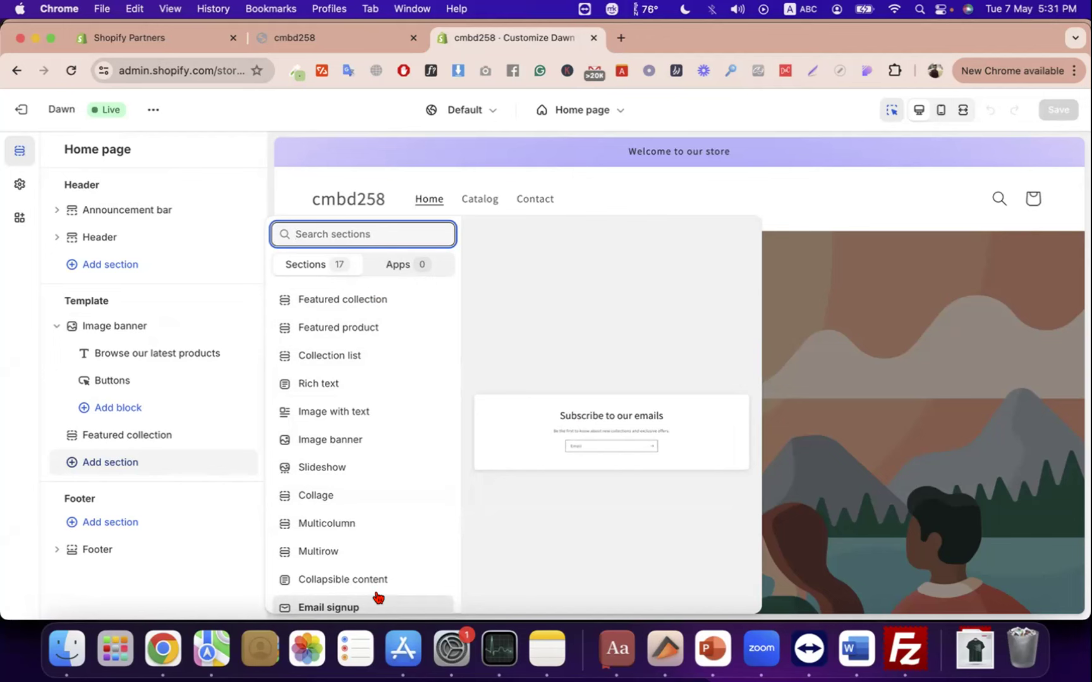
- Review the Announcement bar's color scheme and switch its separator line off and back on
click(144, 211)
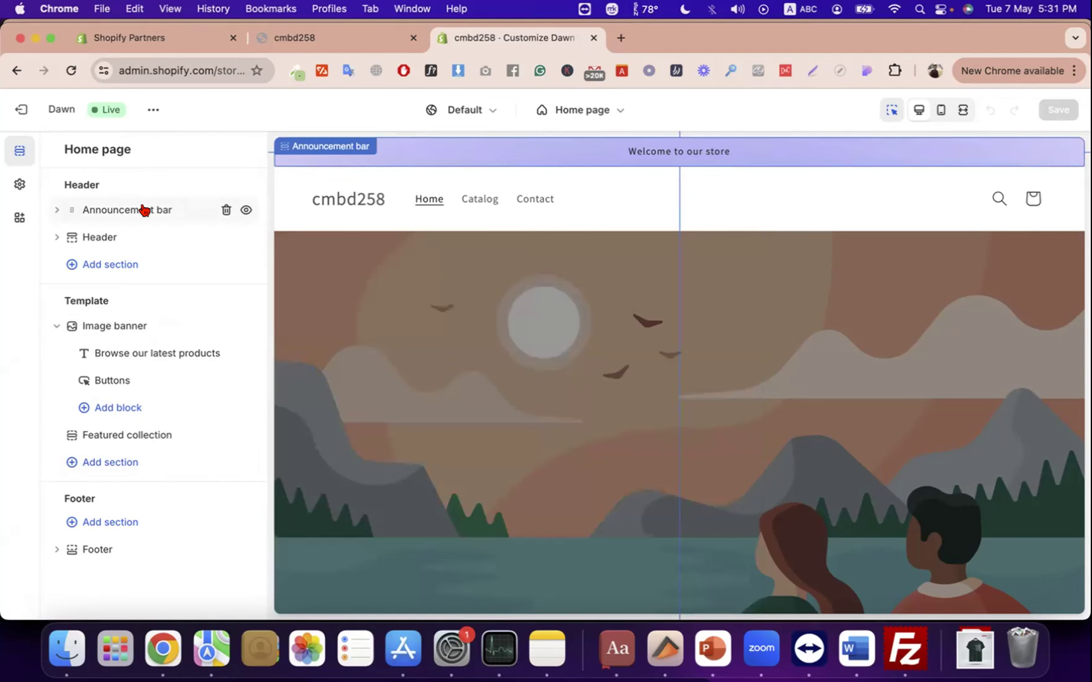
click(144, 210)
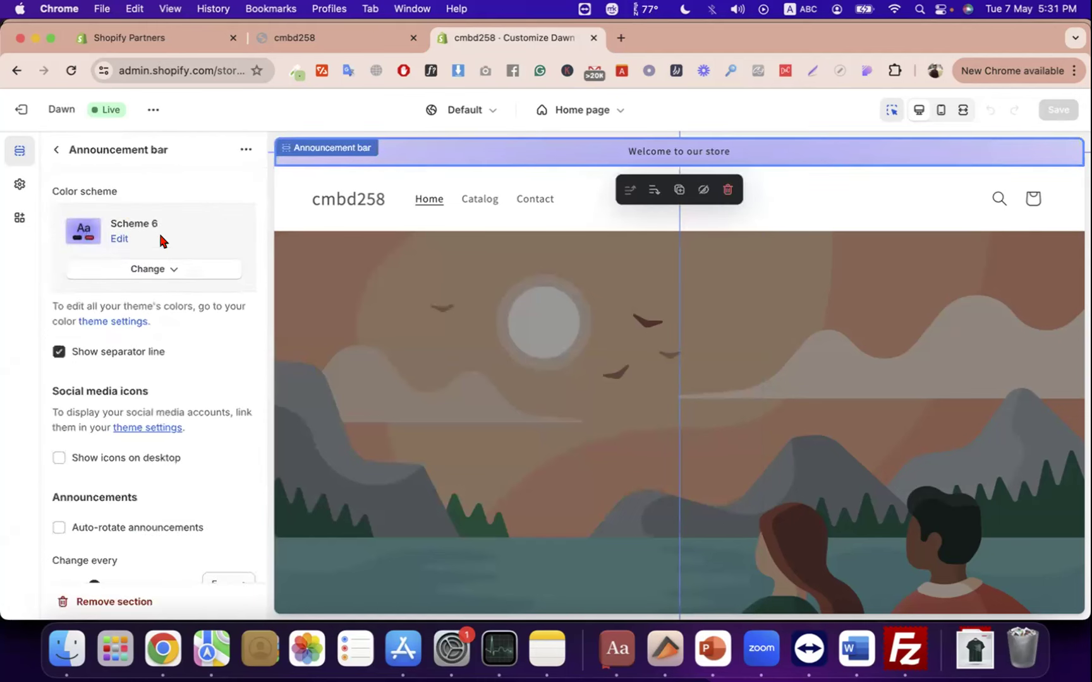
drag(160, 223, 107, 220)
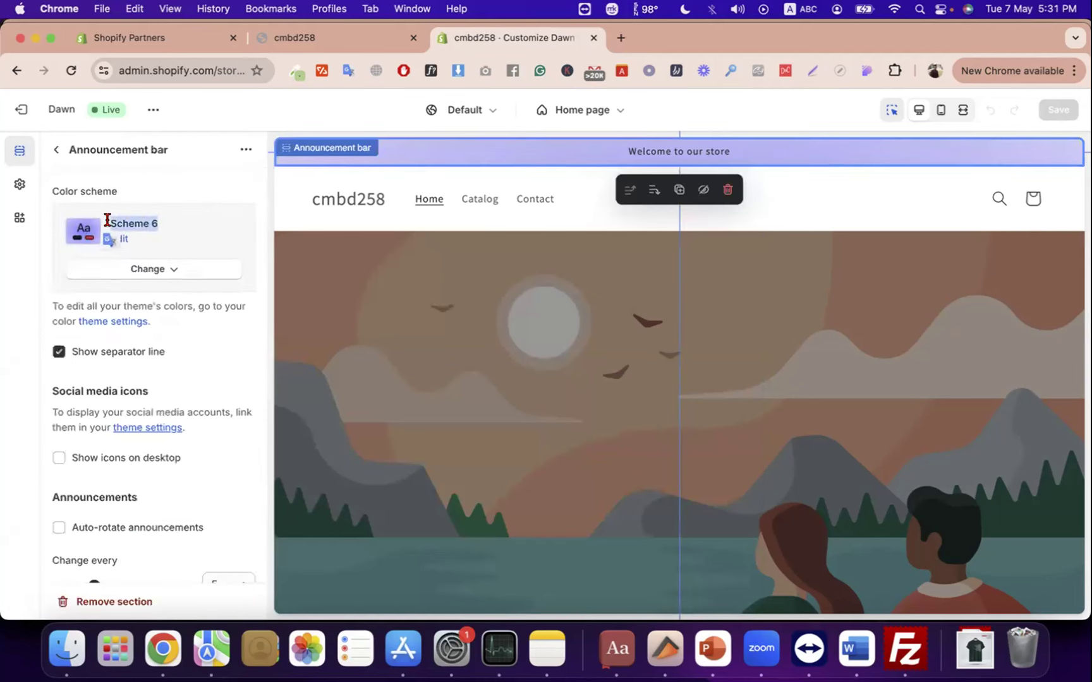
click(102, 355)
click(102, 356)
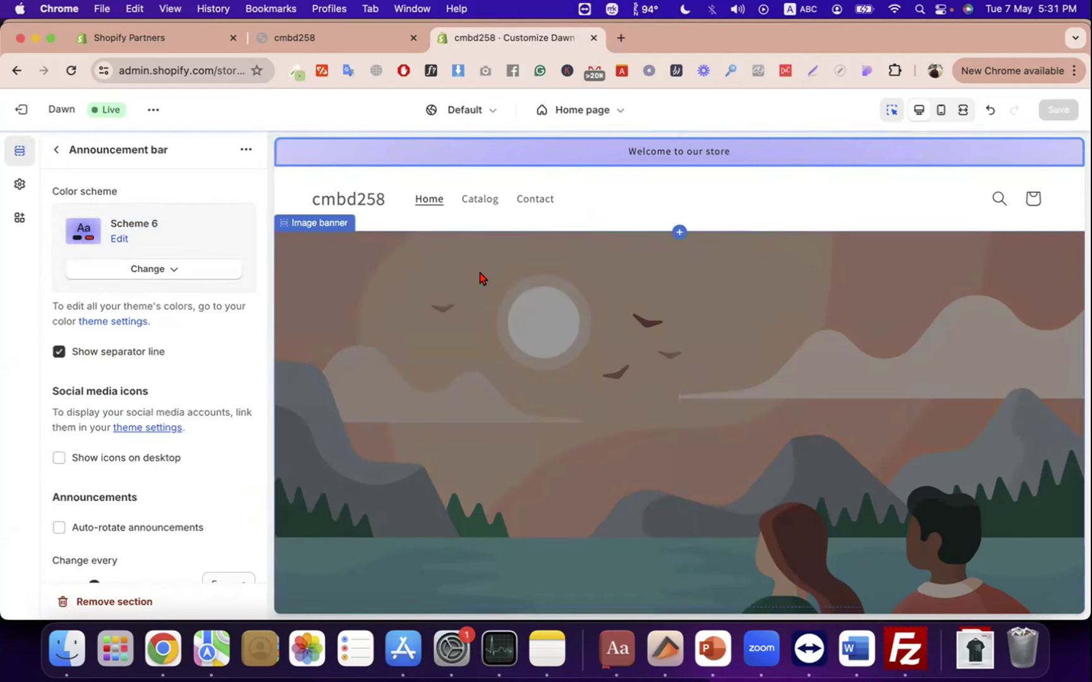
- Add a second announcement to the Announcement bar and reopen the bar's settings
click(492, 288)
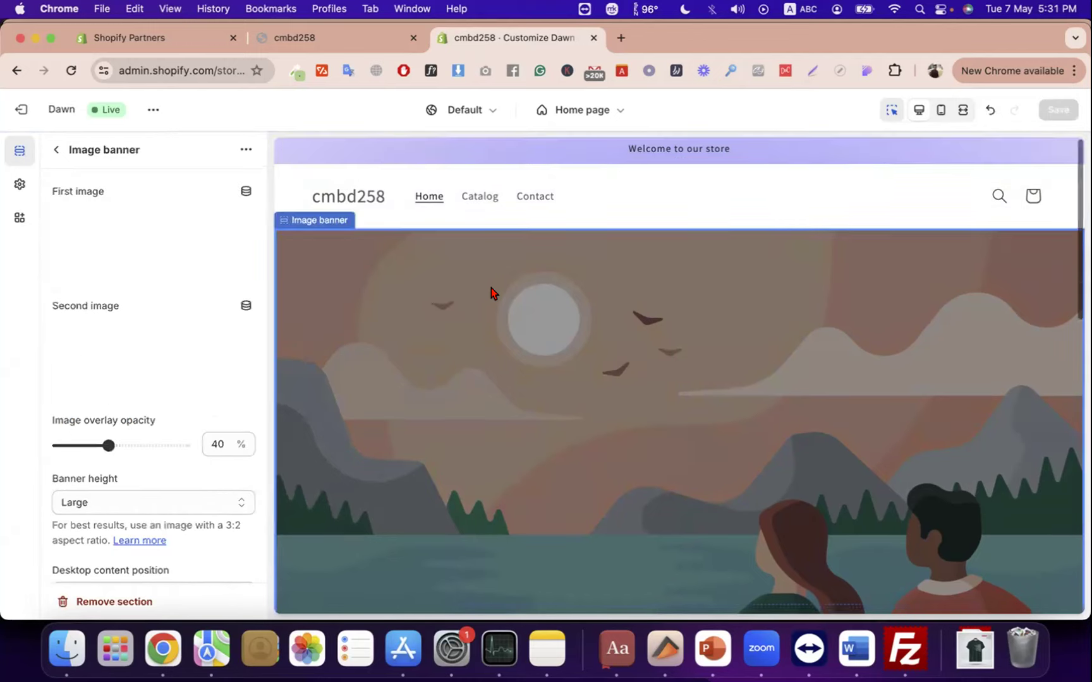
scroll(465, 250, up, 2)
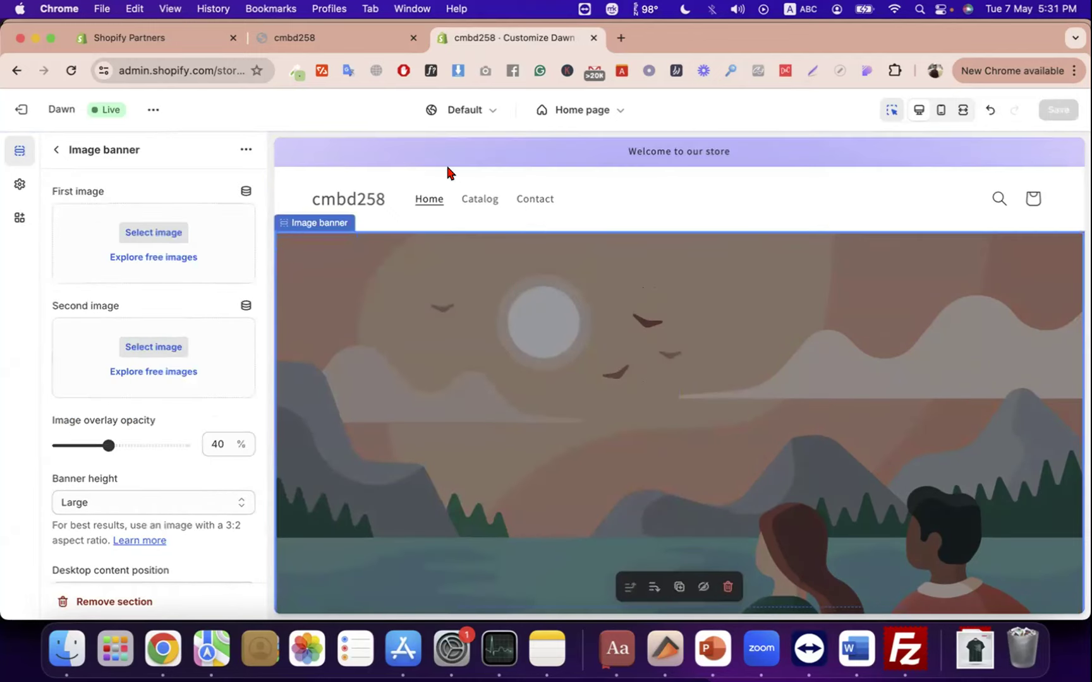
click(56, 150)
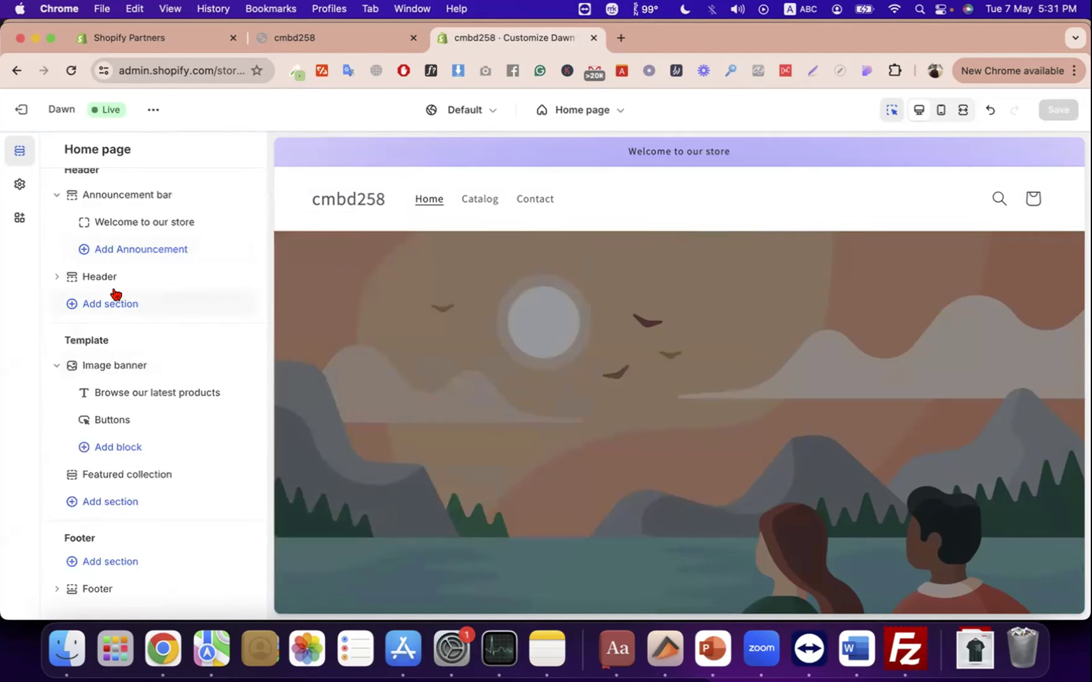
click(105, 207)
click(103, 194)
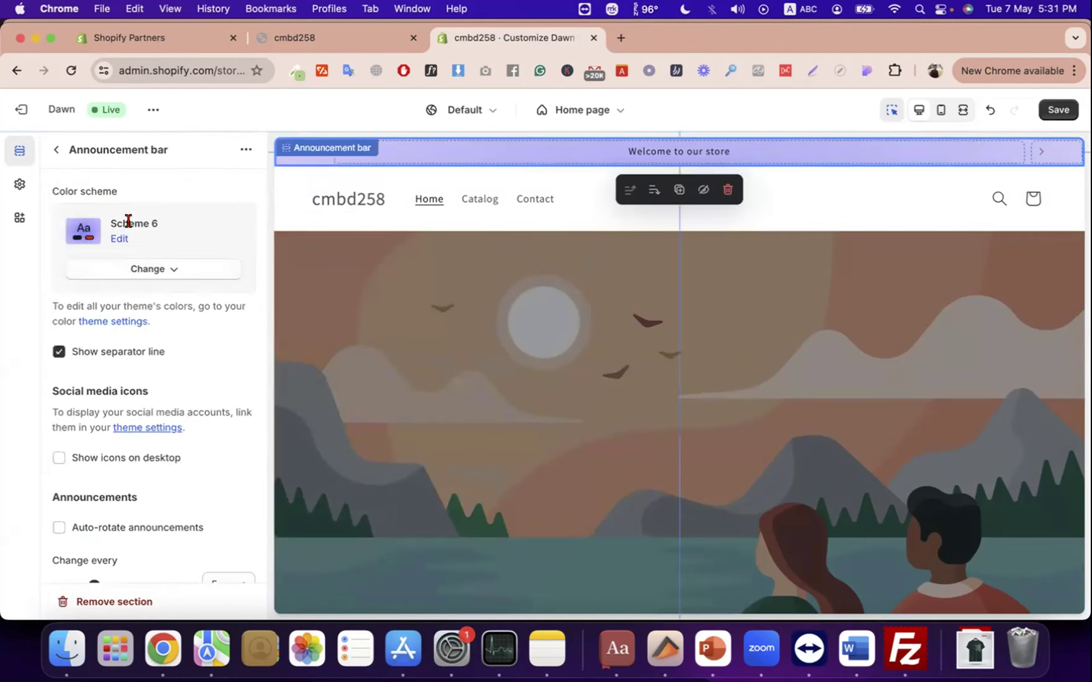
- Show the Announcement bar's social media icons on desktop and open the theme's Social media settings
scroll(114, 376, down, 3)
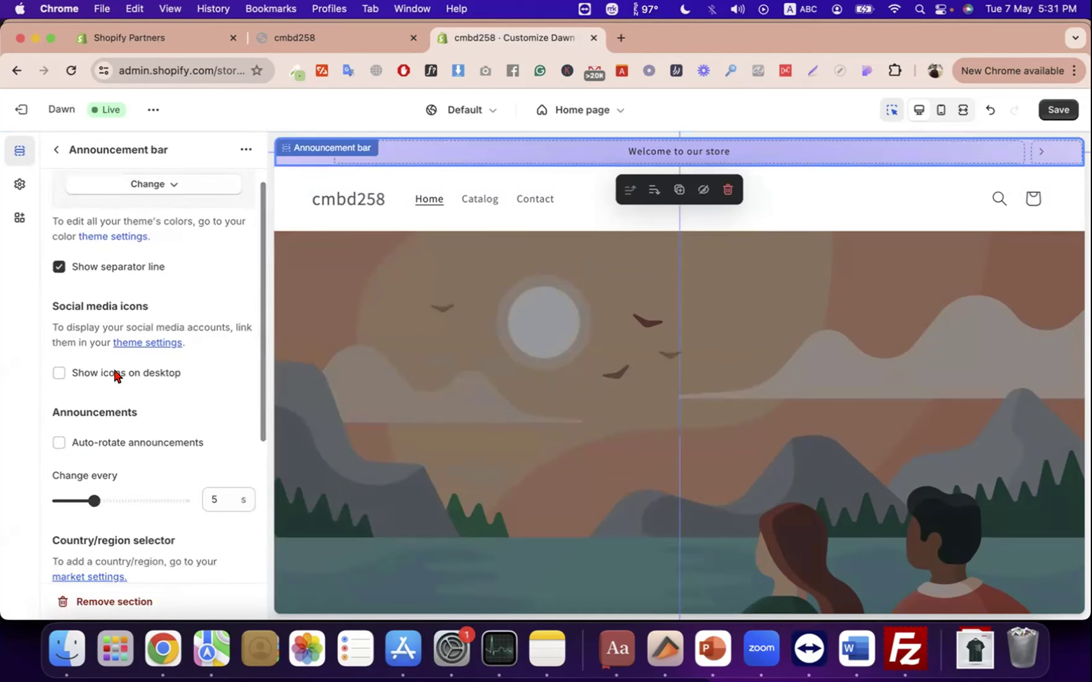
click(113, 375)
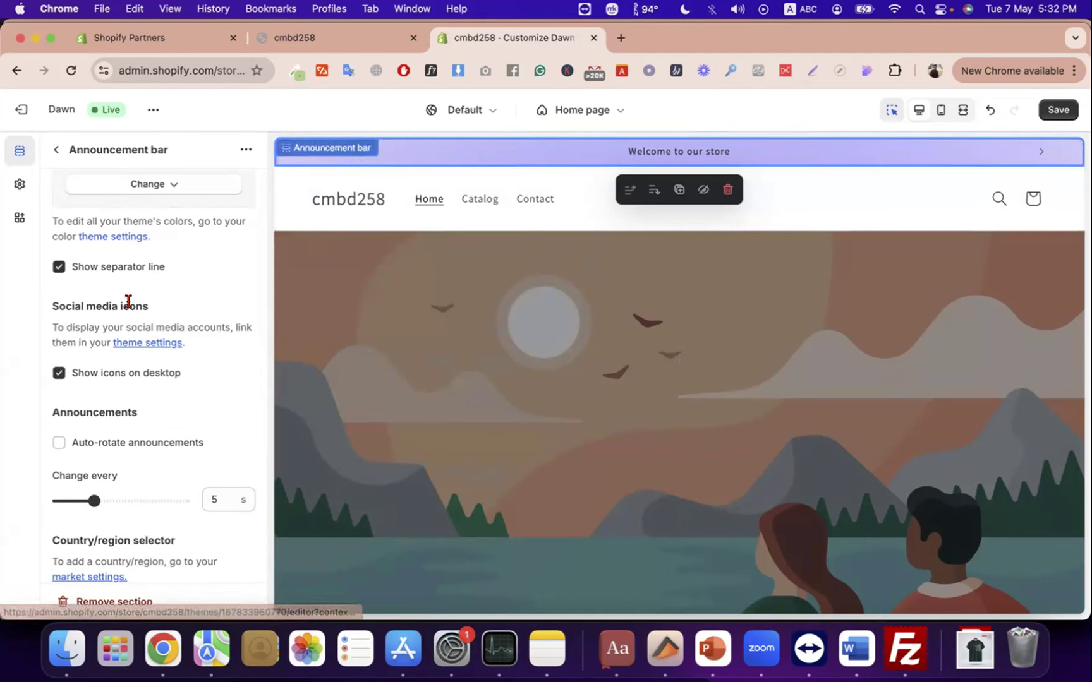
triple_click(96, 303)
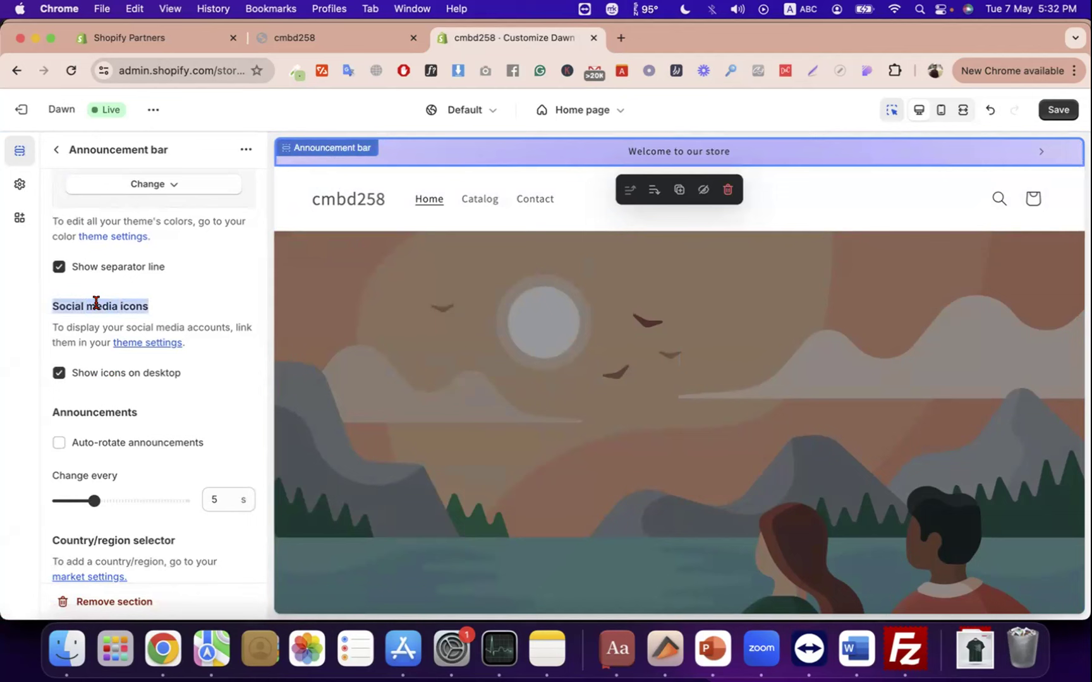
click(134, 340)
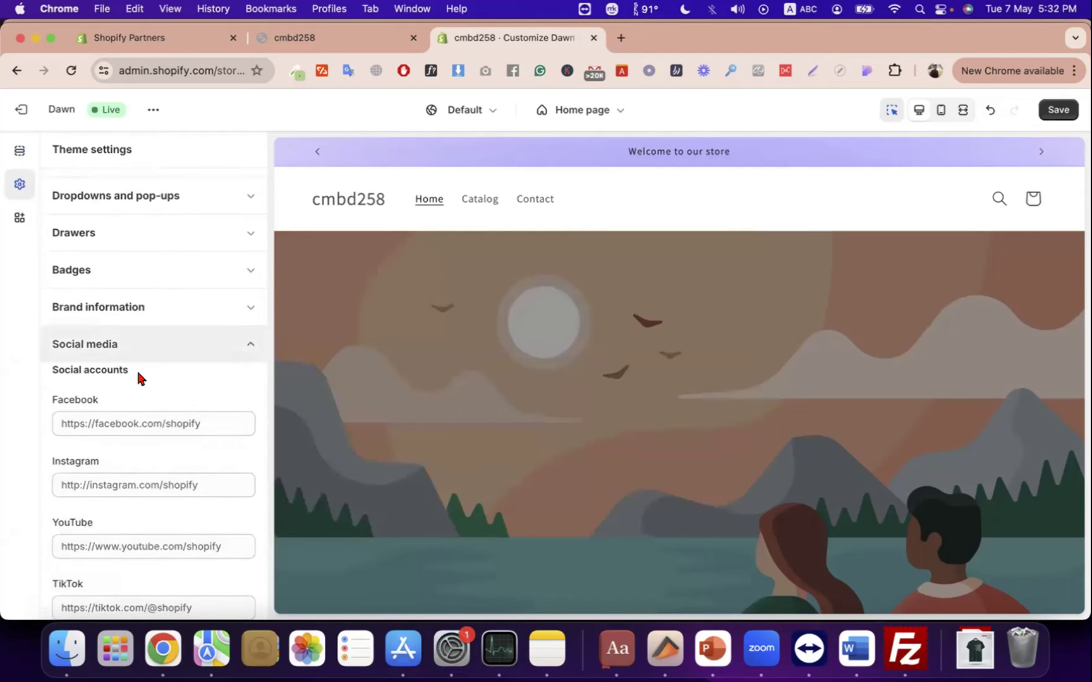
- Enter the Facebook profile link in the theme's social accounts
click(143, 412)
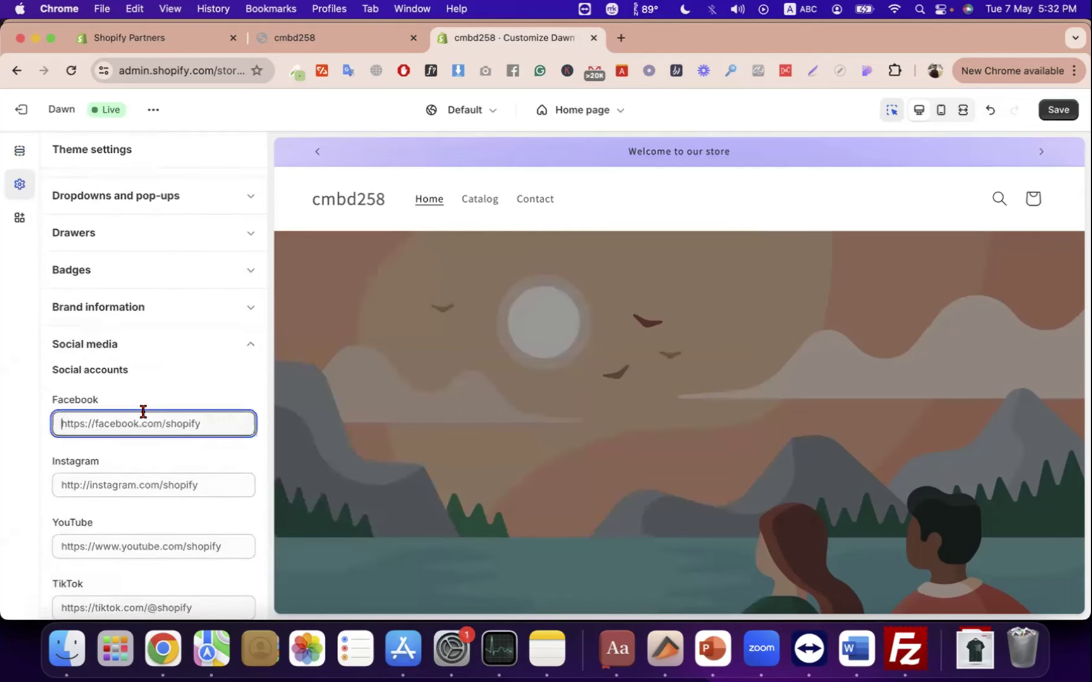
text(fb.com/a)
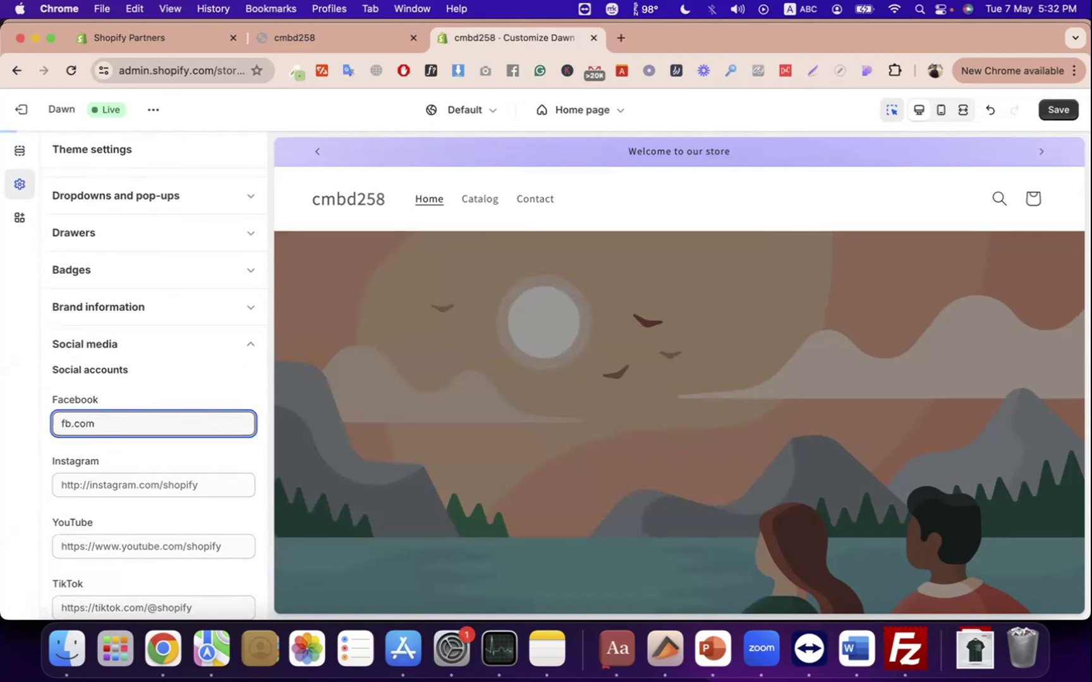
key(BackSpace)
key(BackSpace)
text(SA)
key(BackSpace)
key(BackSpace)
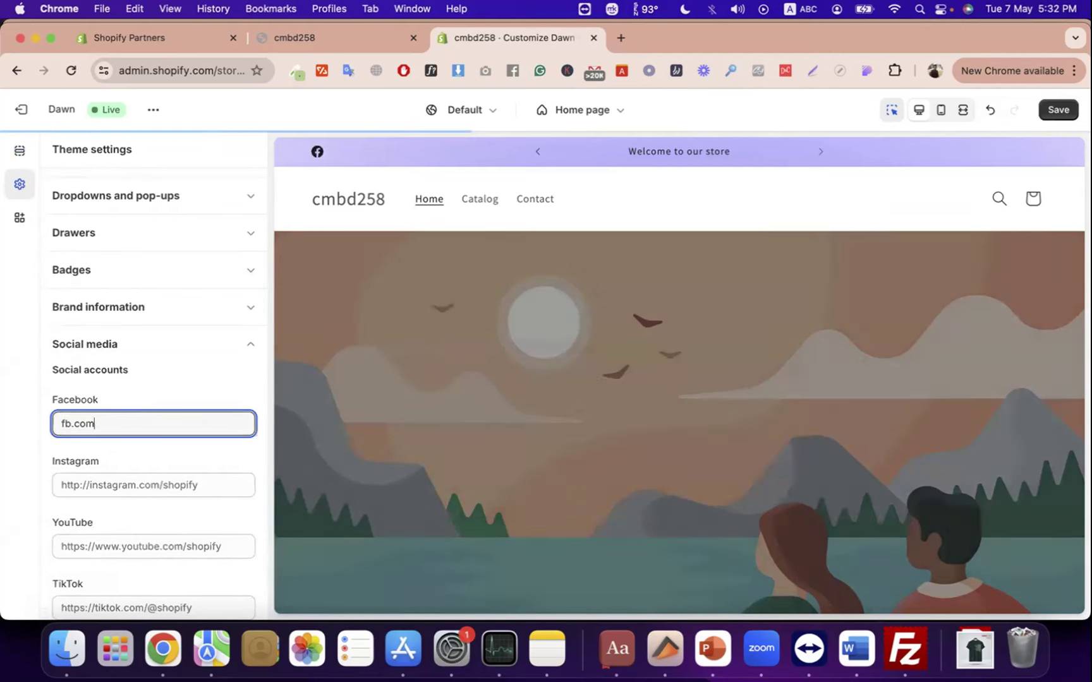
text(/saidulkhan.)
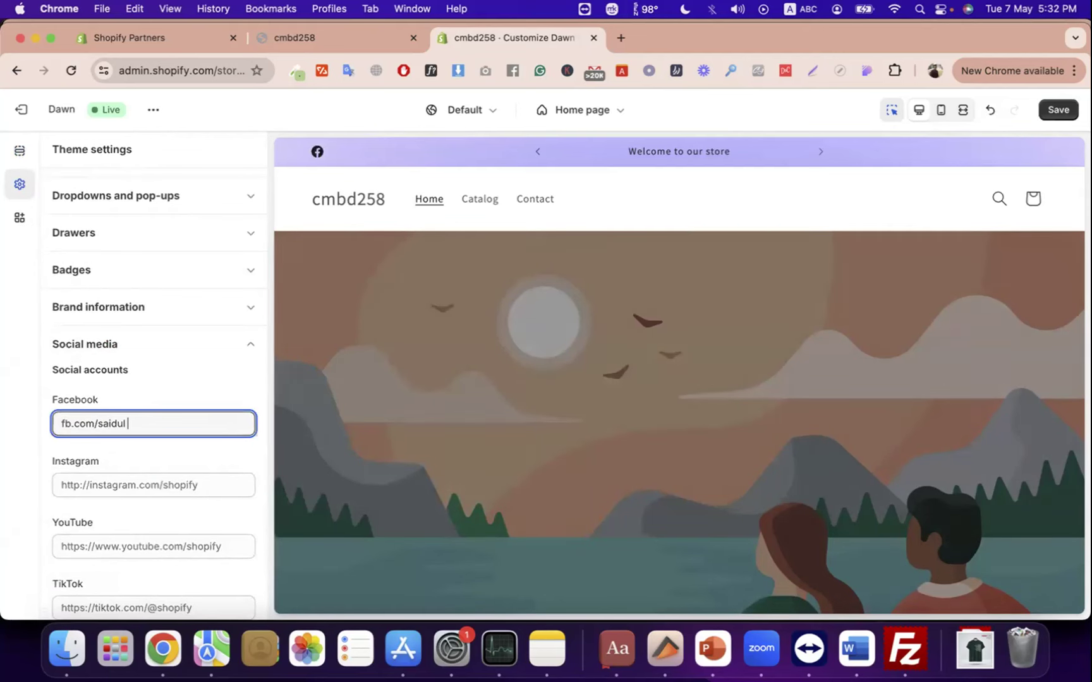
text(me)
- Copy the Facebook profile link into the Instagram and YouTube accounts
click(139, 484)
triple_click(122, 420)
key(super+c)
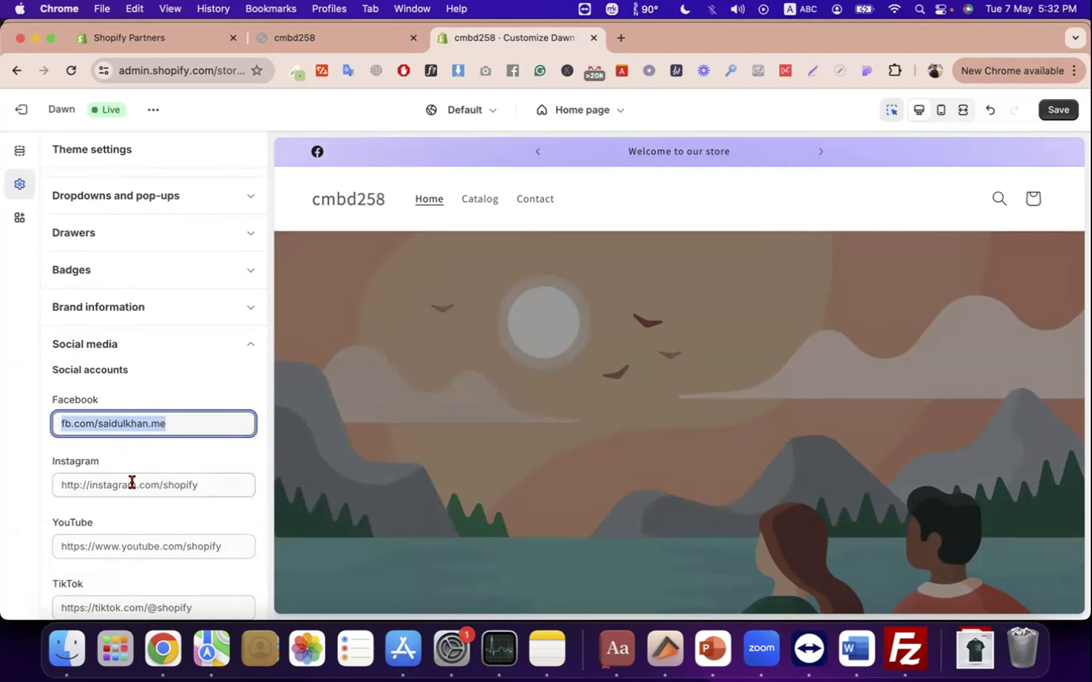
click(132, 482)
key(super+v)
click(159, 538)
key(super+v)
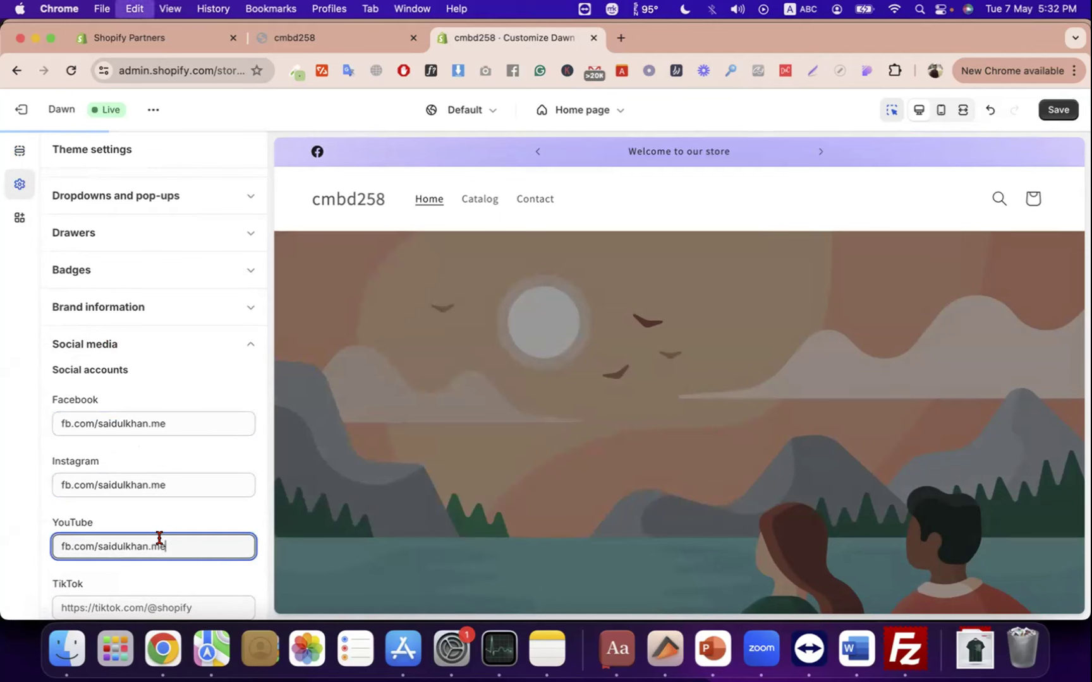
- Reuse the same profile link for the TikTok and X / Twitter accounts
scroll(159, 539, down, 2)
triple_click(83, 373)
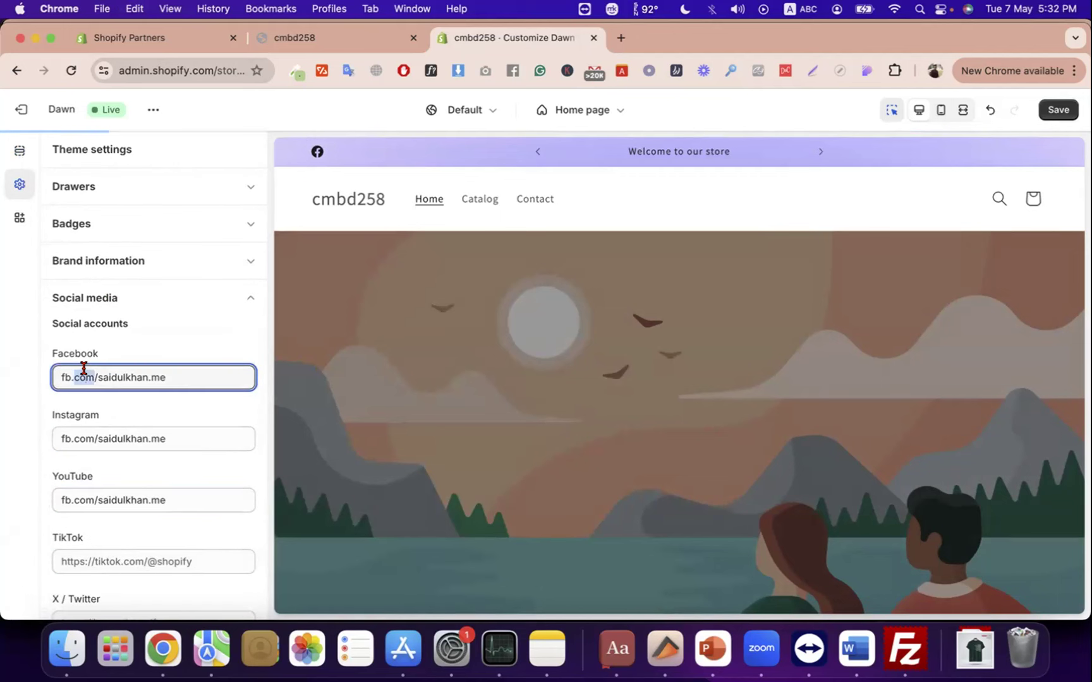
triple_click(114, 444)
key(super+c)
scroll(113, 442, down, 3)
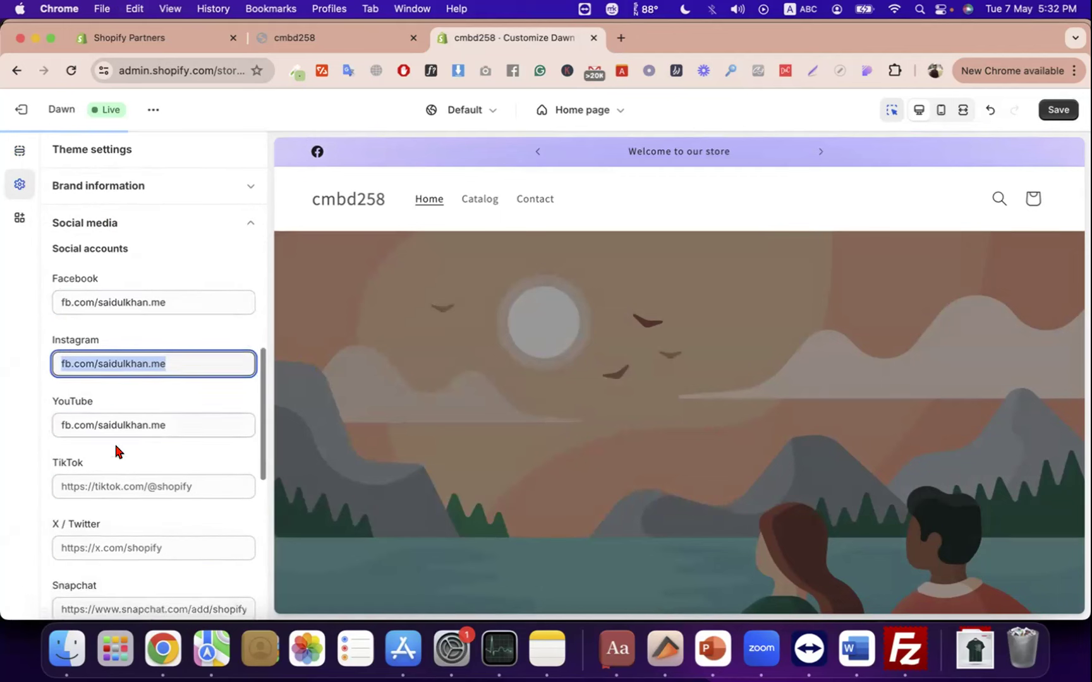
double_click(111, 420)
click(120, 482)
key(super+v)
click(139, 535)
key(super+v)
- Fill the Vimeo account with the same profile link and save the theme changes
scroll(139, 533, down, 5)
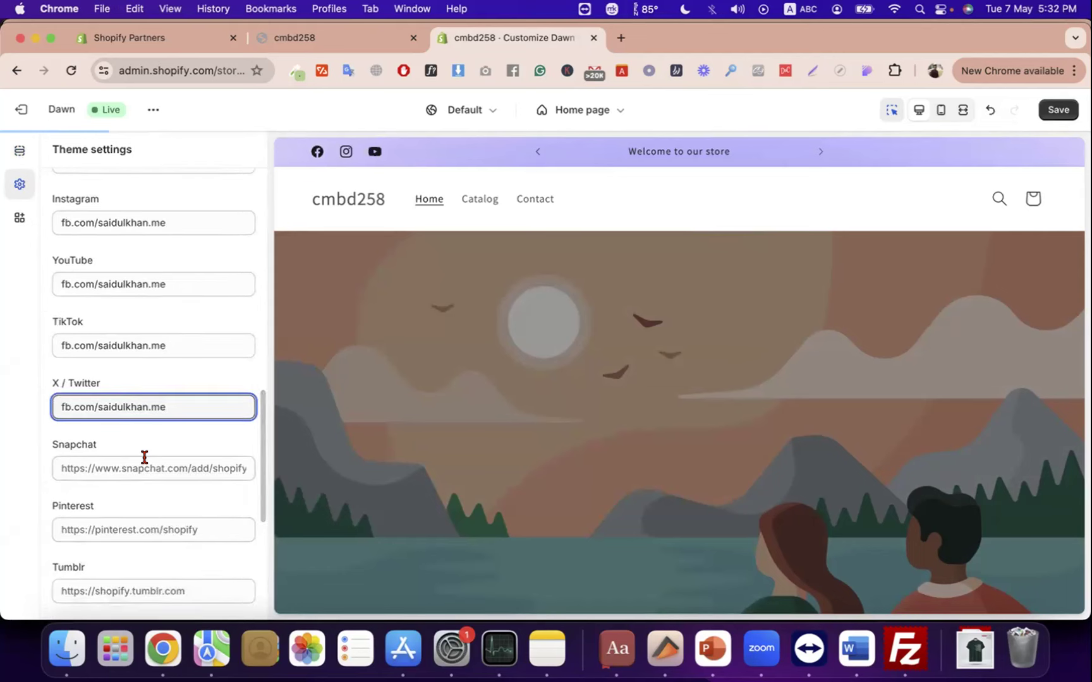
scroll(144, 457, down, 6)
click(146, 482)
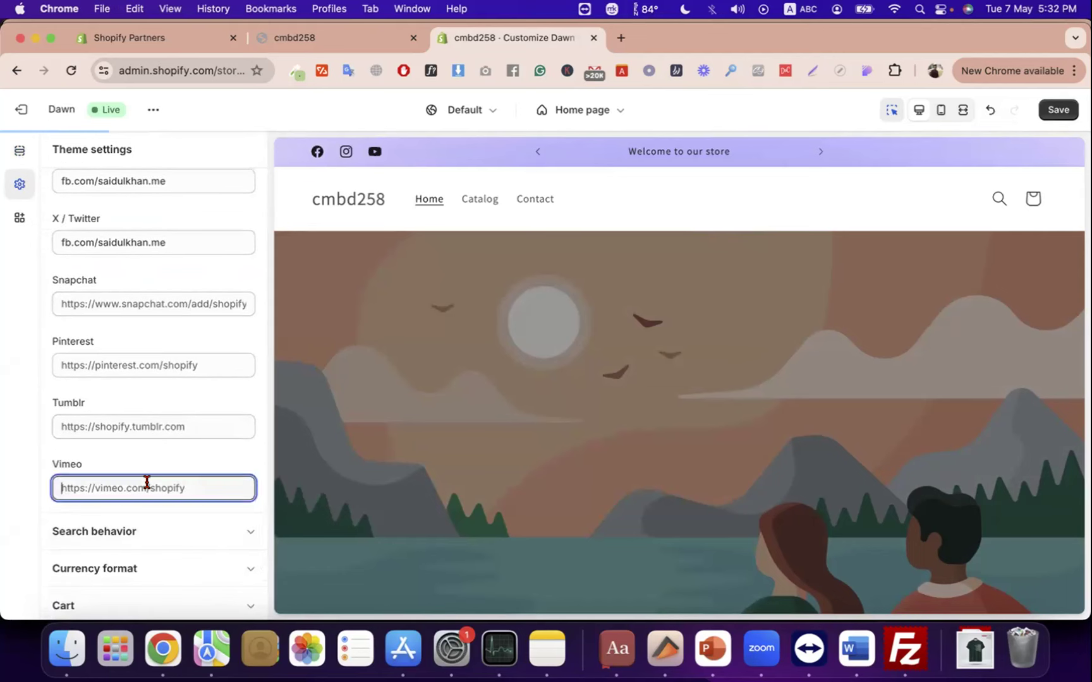
key(super+v)
click(95, 445)
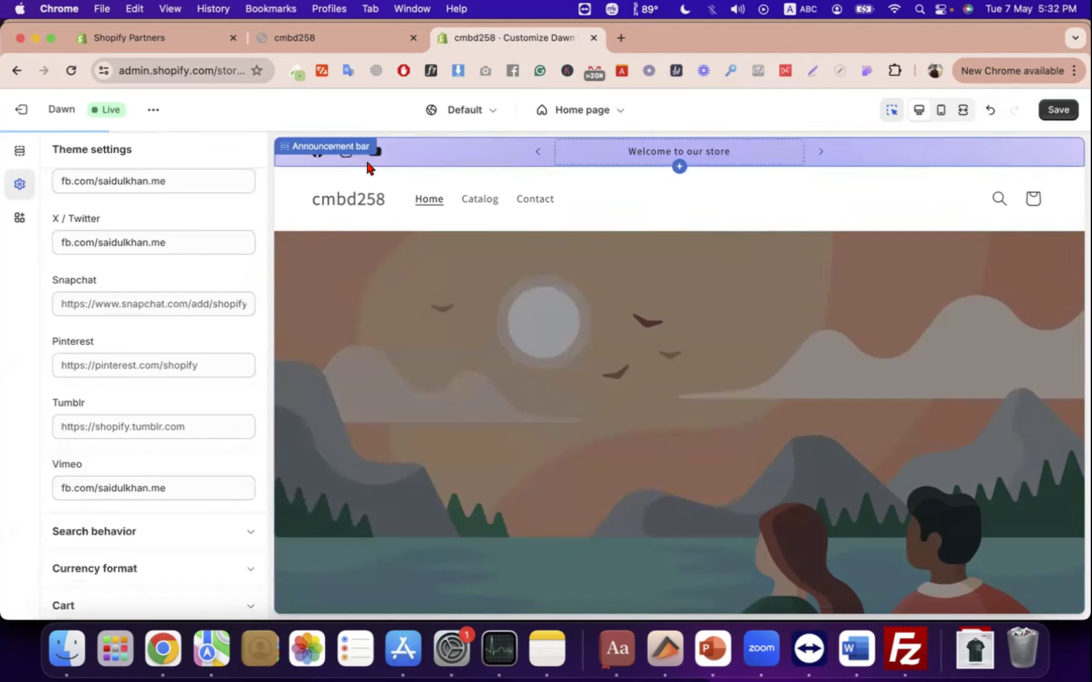
click(1057, 112)
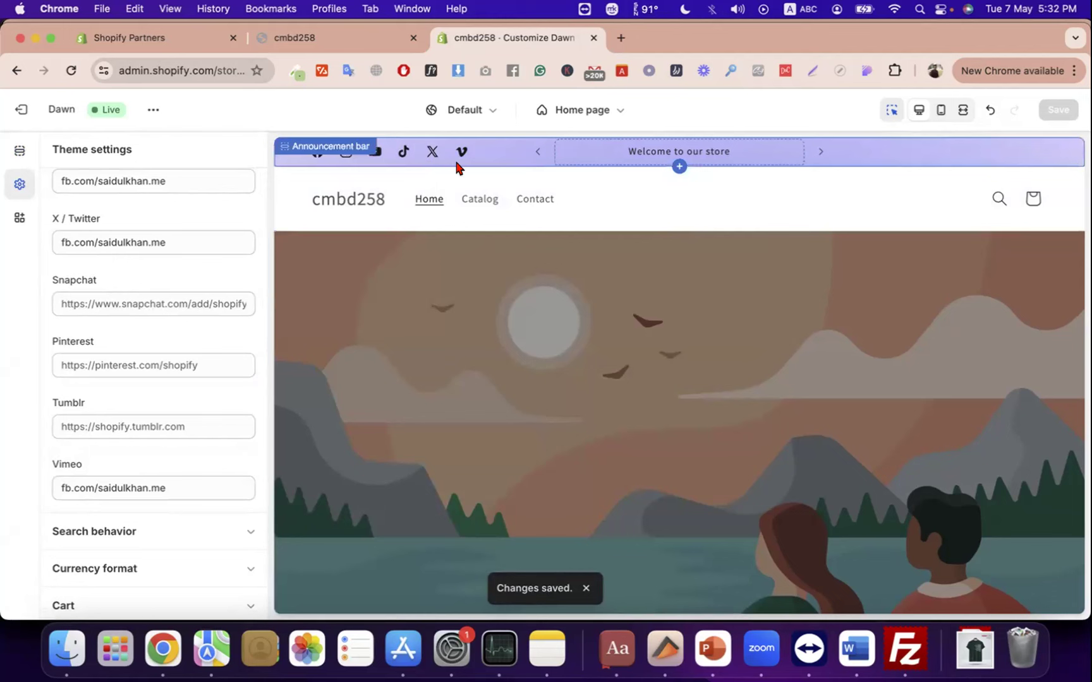
- Turn on automatic rotation of announcements in the Announcement bar's settings
click(20, 154)
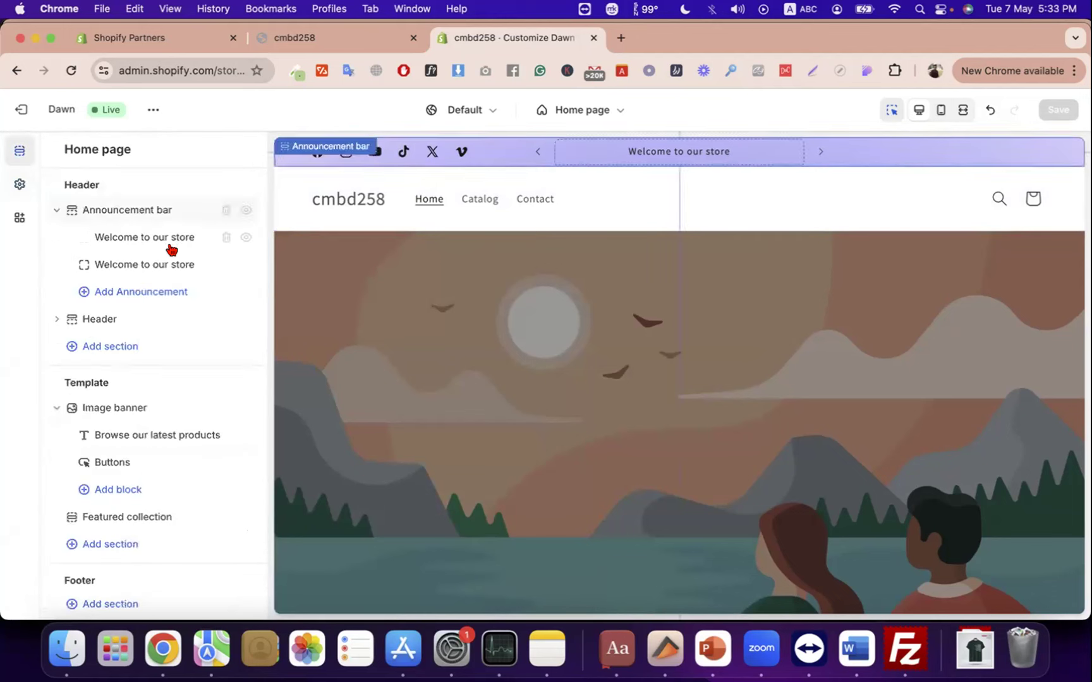
click(140, 211)
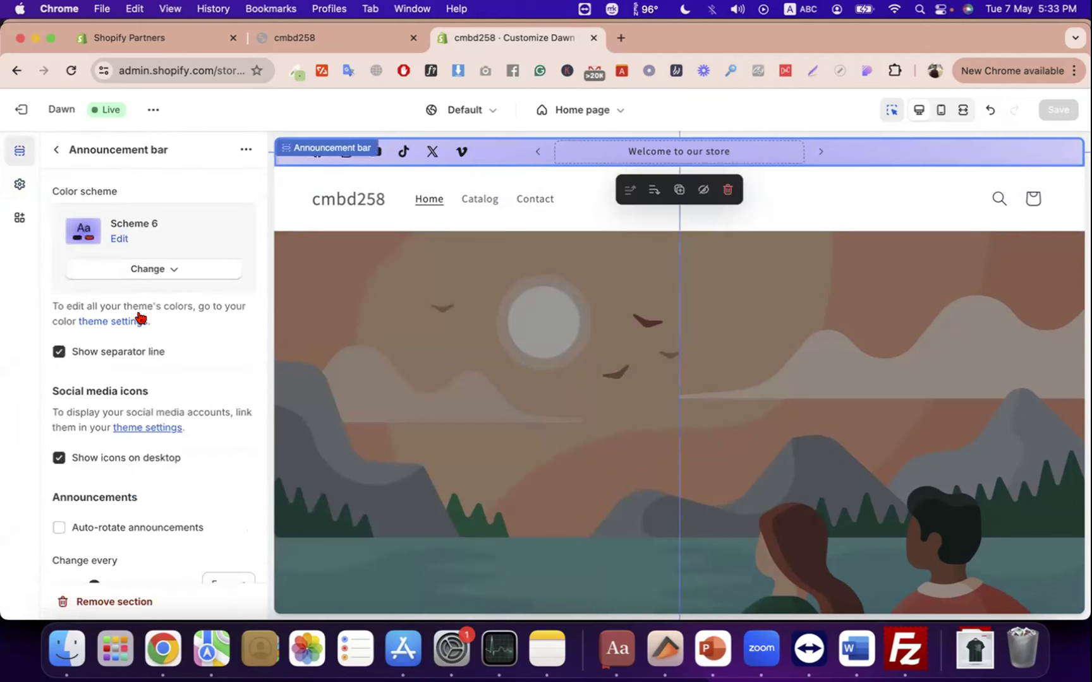
scroll(138, 354, down, 5)
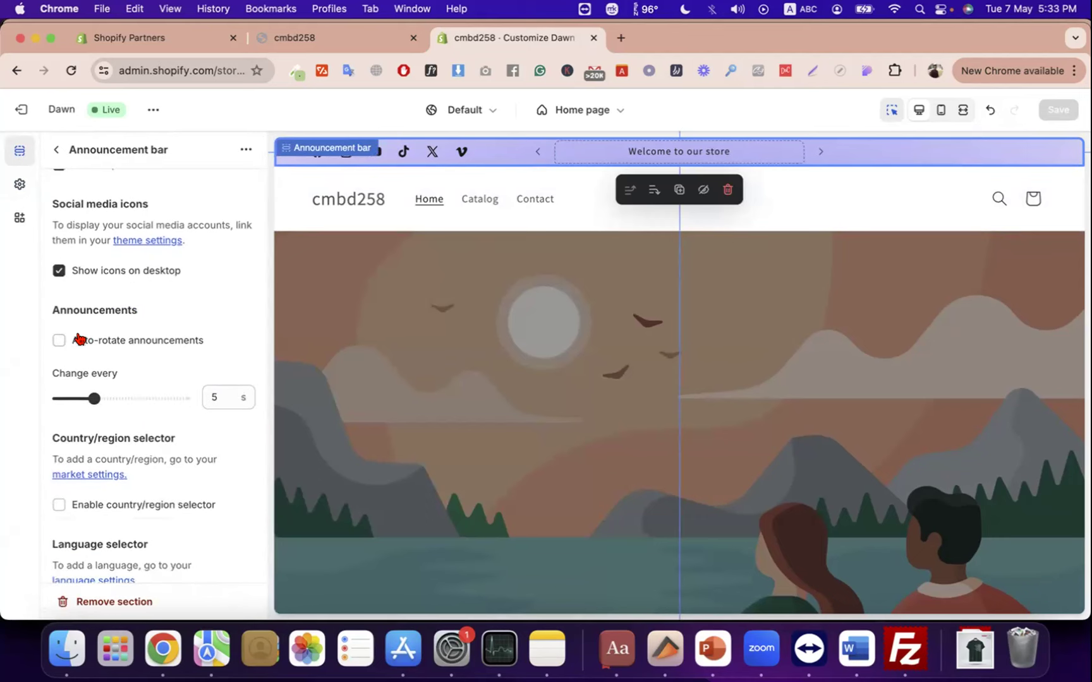
click(78, 339)
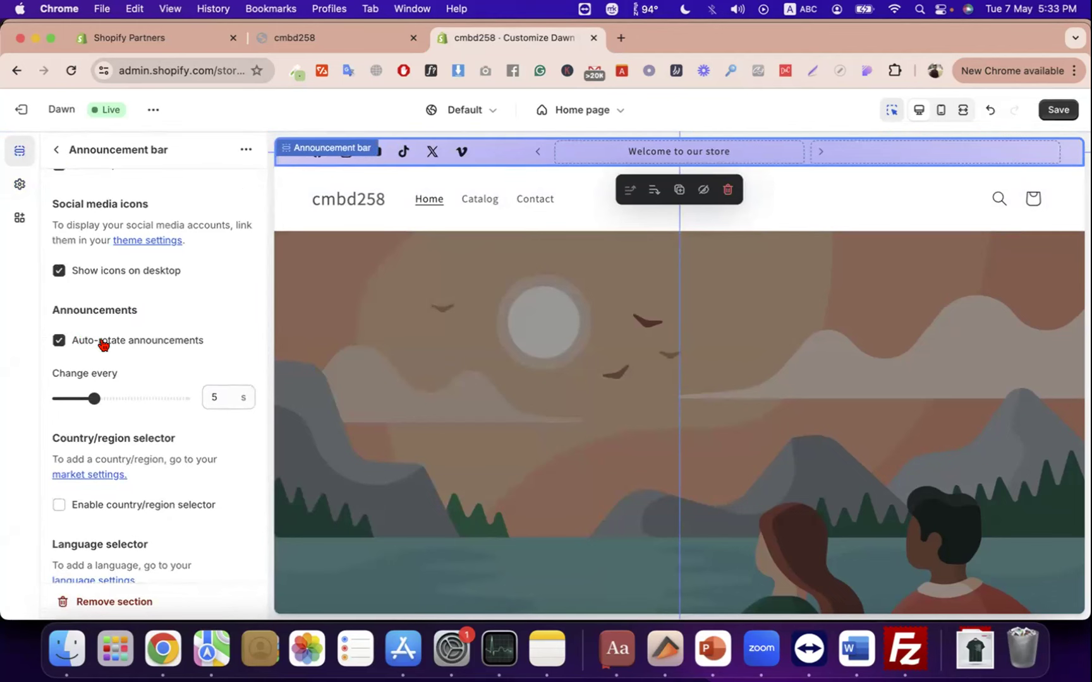
- Change the second announcement's text to "Free shipping worldwide" and save
click(58, 152)
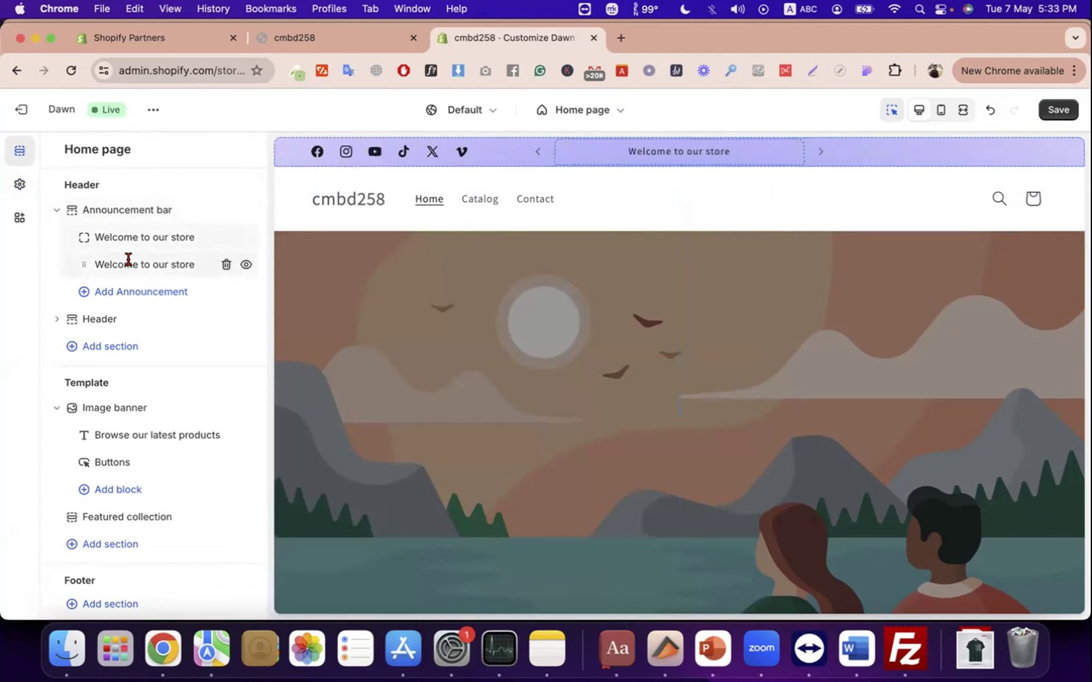
click(129, 261)
drag(162, 215, 133, 216)
key(super+a)
key(BackSpace)
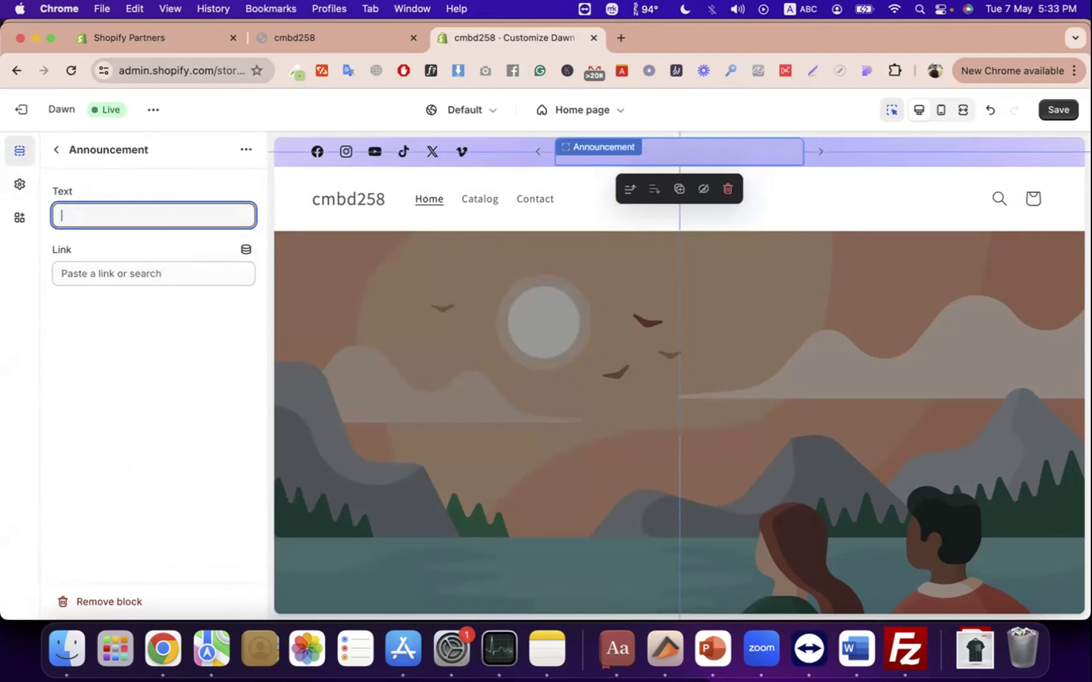
text(Free shippi)
text(ng world )
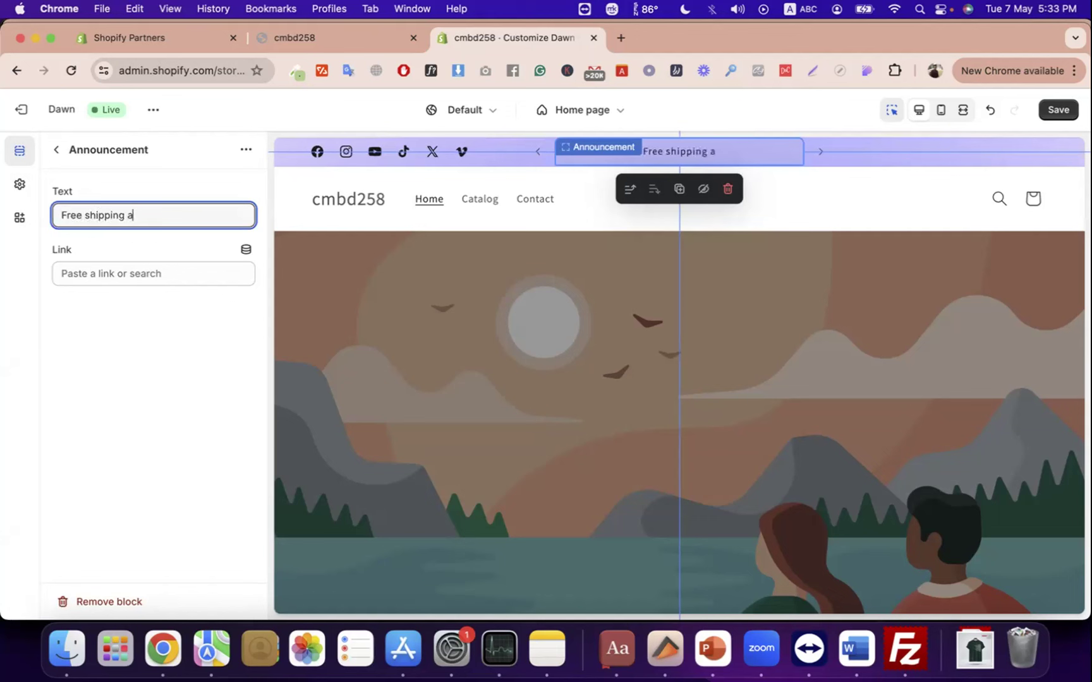
text(wide)
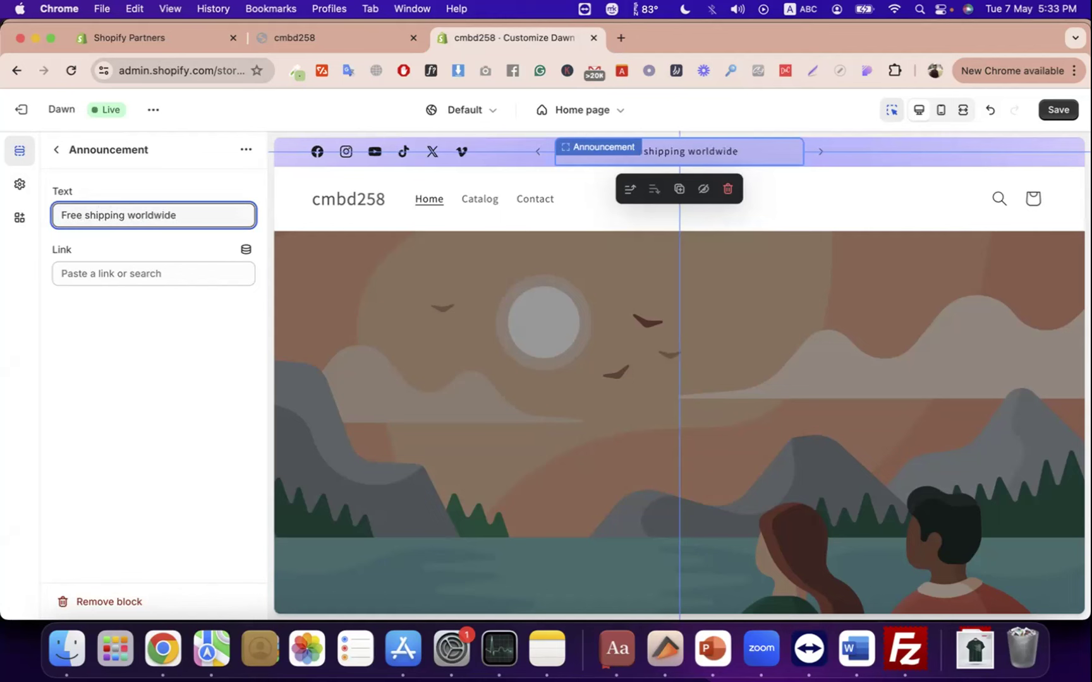
click(1058, 109)
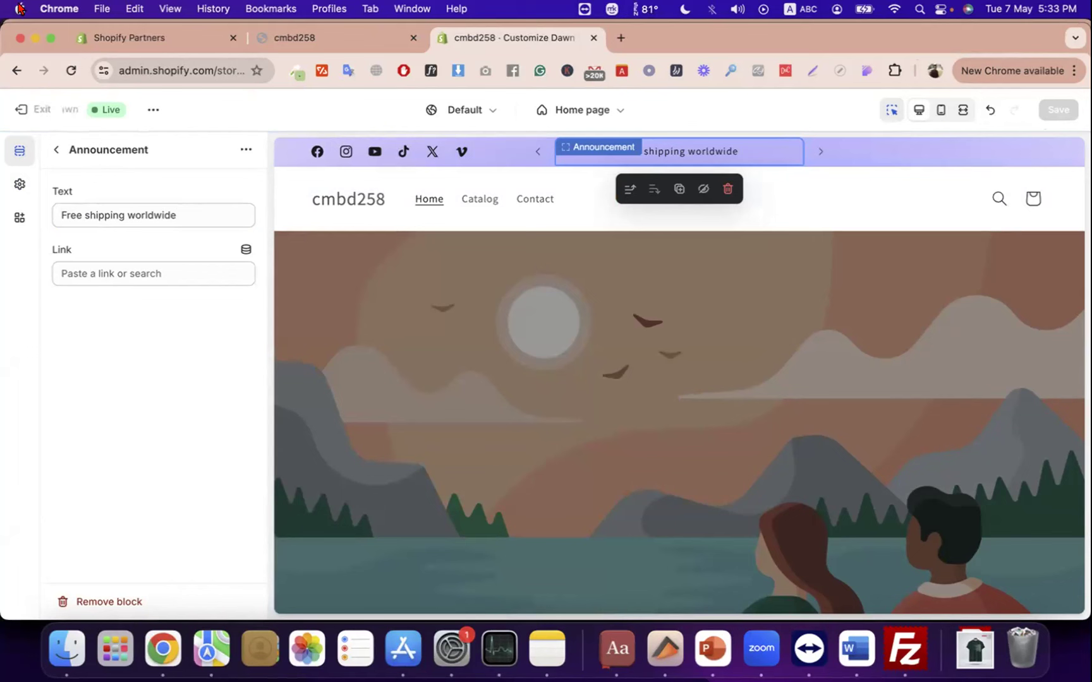
- Return to the Home page's section list and add a third announcement to the Announcement bar
click(56, 150)
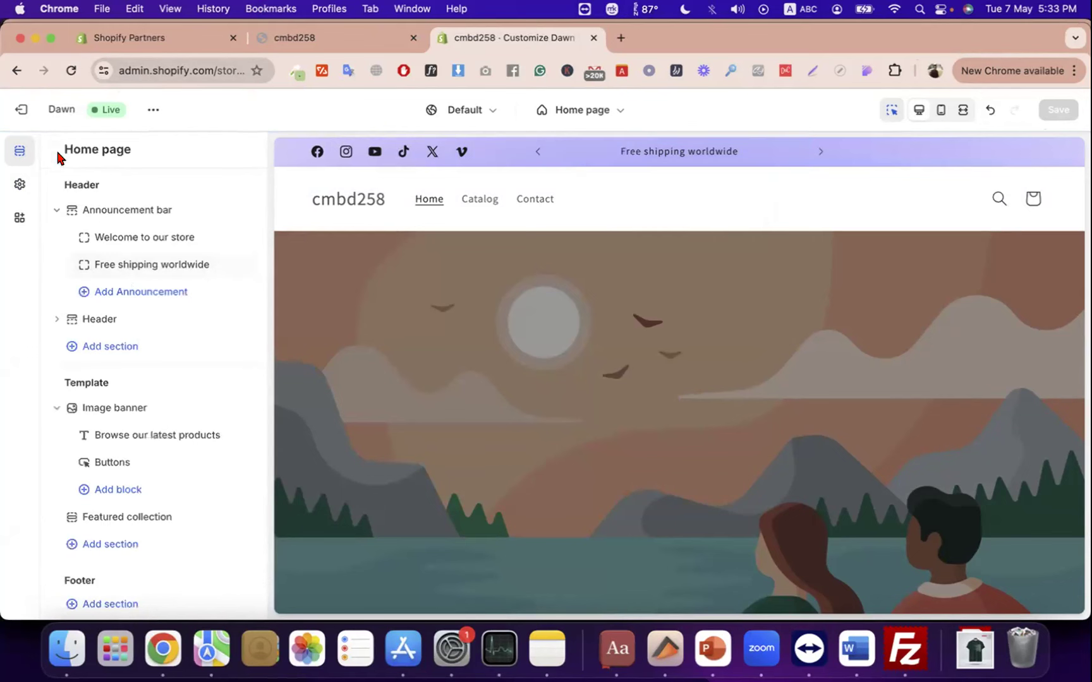
click(131, 292)
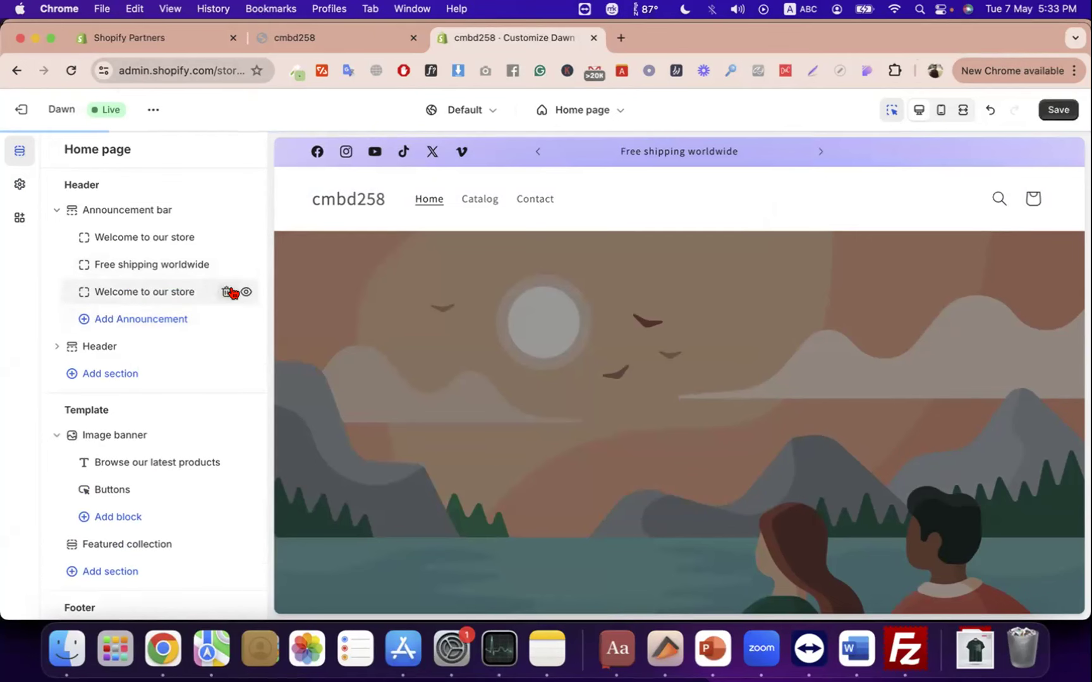
- Remove the third announcement from the Announcement bar
click(226, 292)
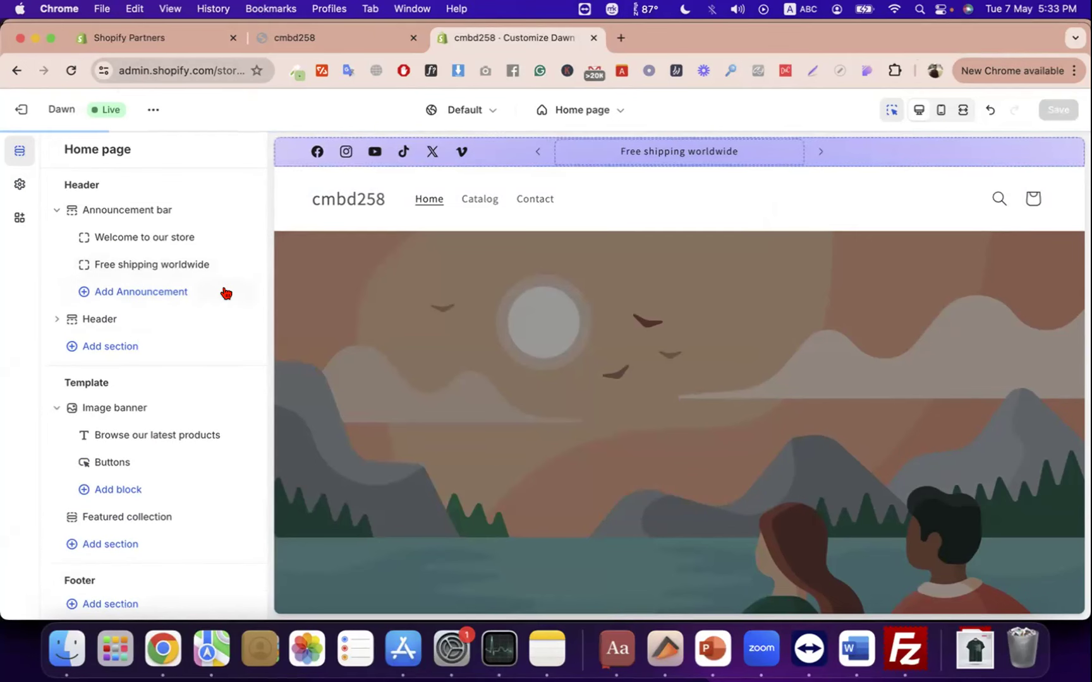
- Link the "Welcome to our store" announcement to the Fabrilife Mens Premium T-shirt product and save the theme
click(169, 237)
triple_click(146, 213)
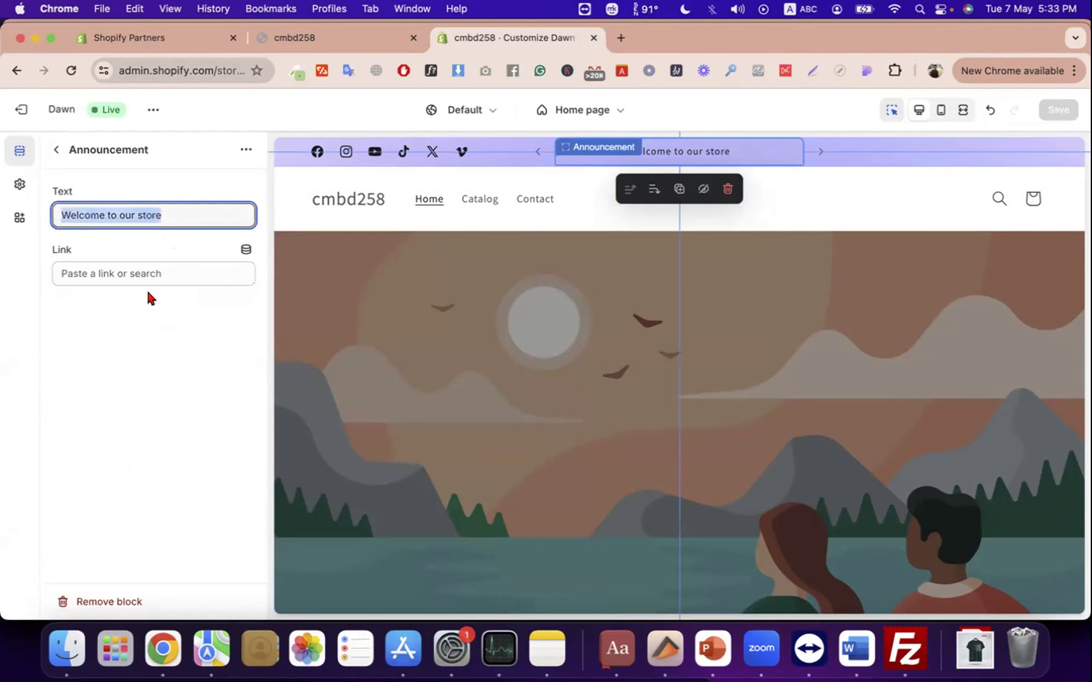
click(142, 270)
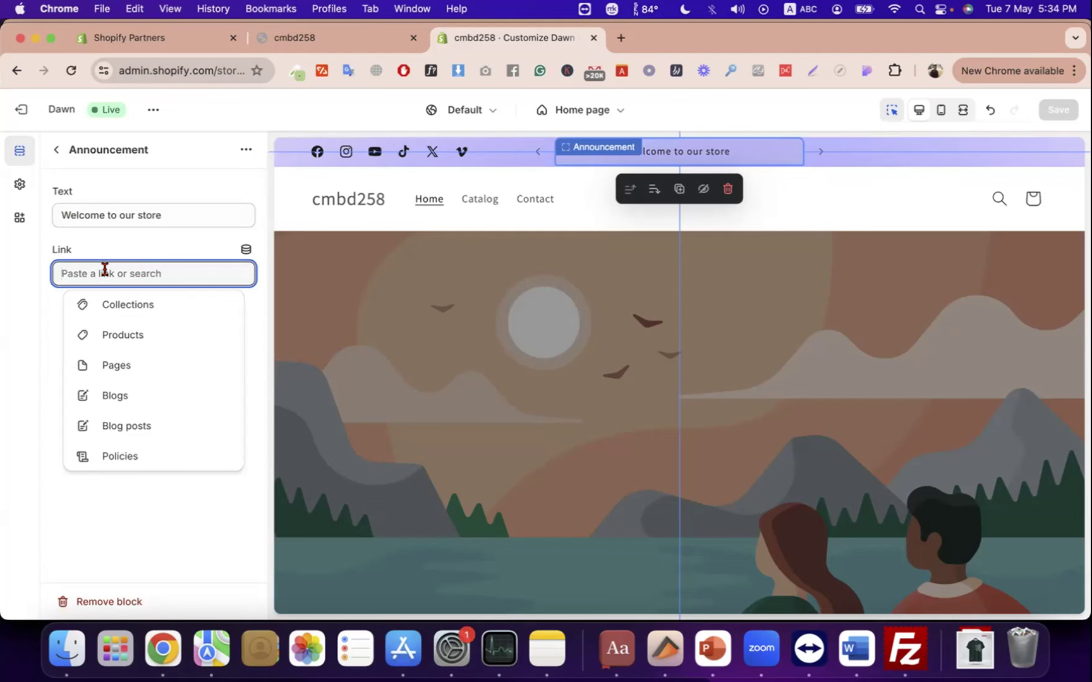
click(136, 336)
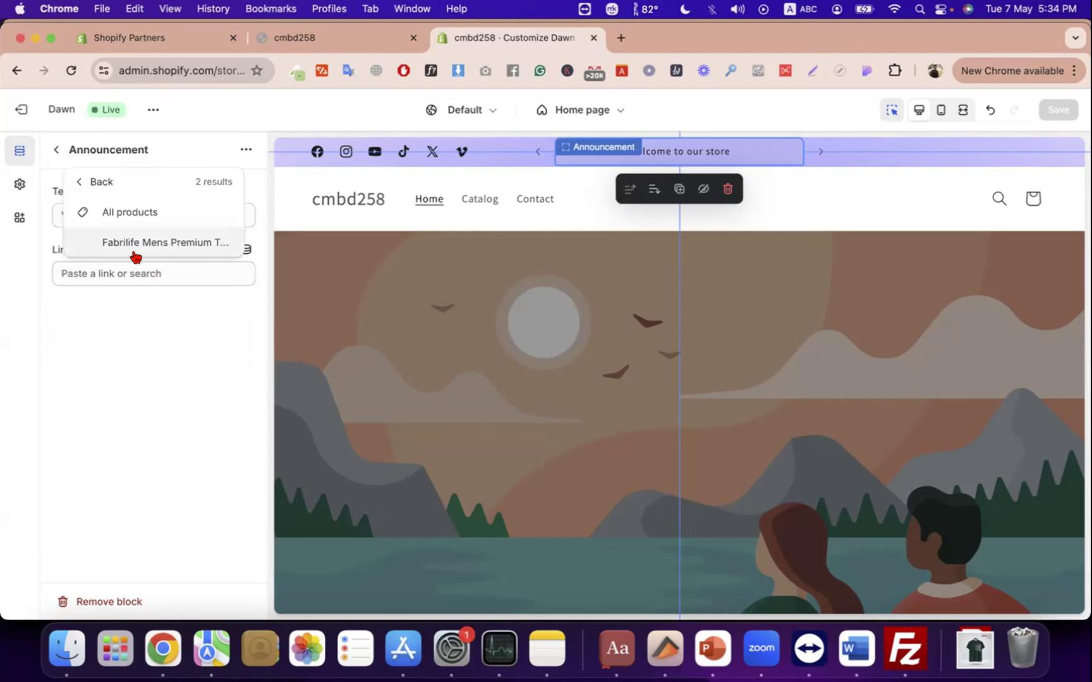
click(136, 253)
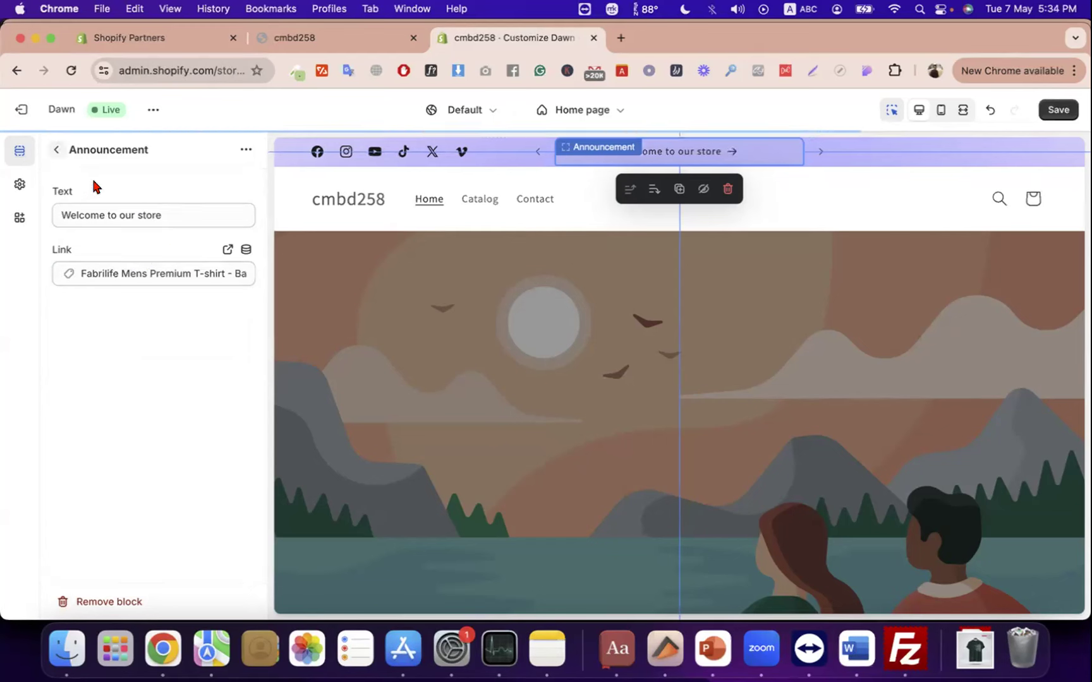
click(57, 150)
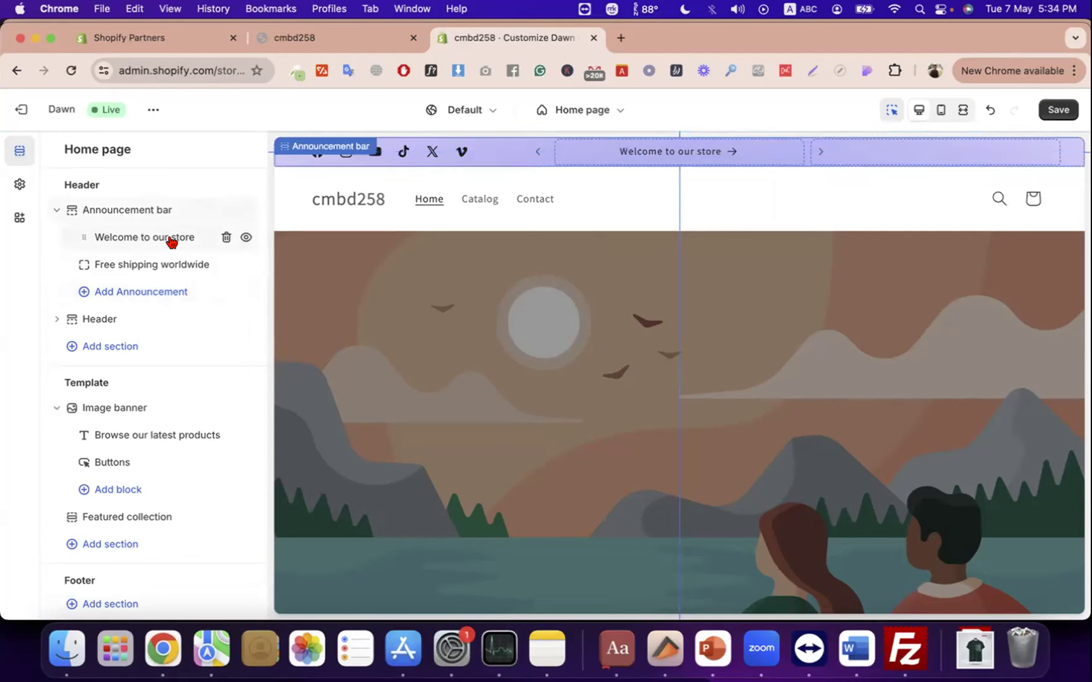
click(1059, 111)
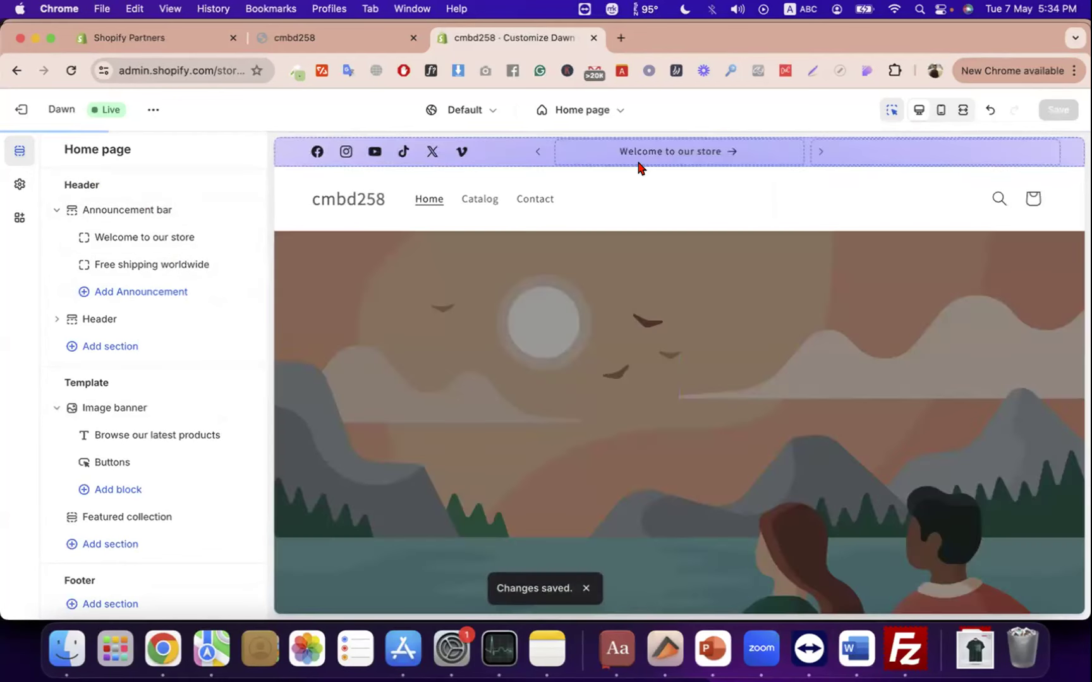
- Enable the country/region selector and the language selector in the Announcement bar's settings and save
click(148, 210)
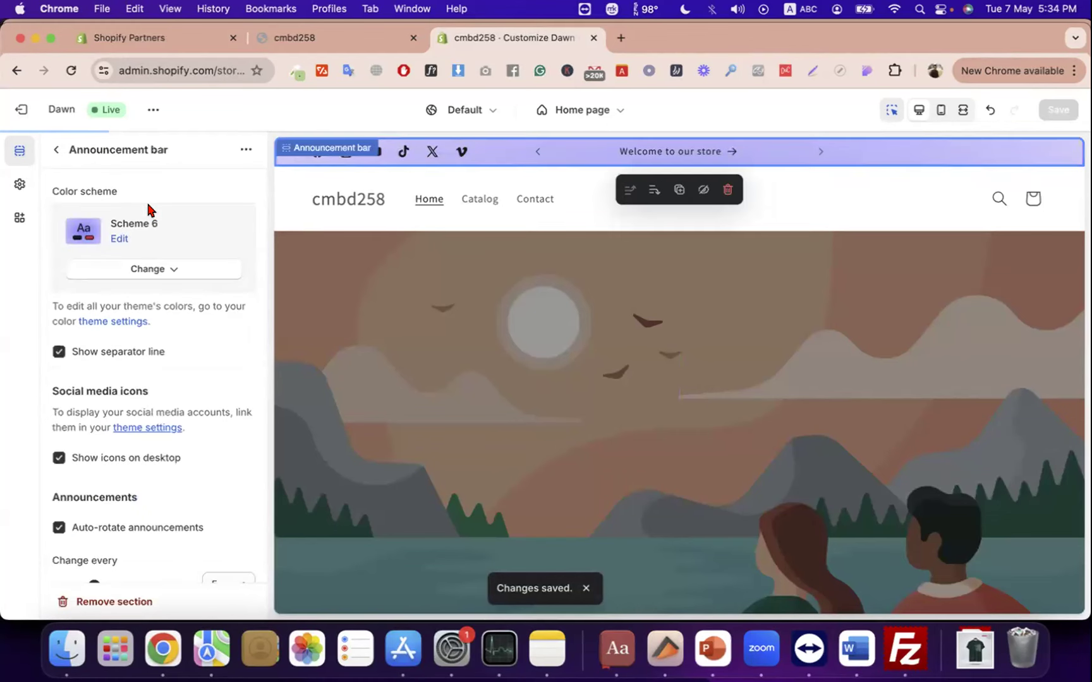
scroll(176, 403, down, 2)
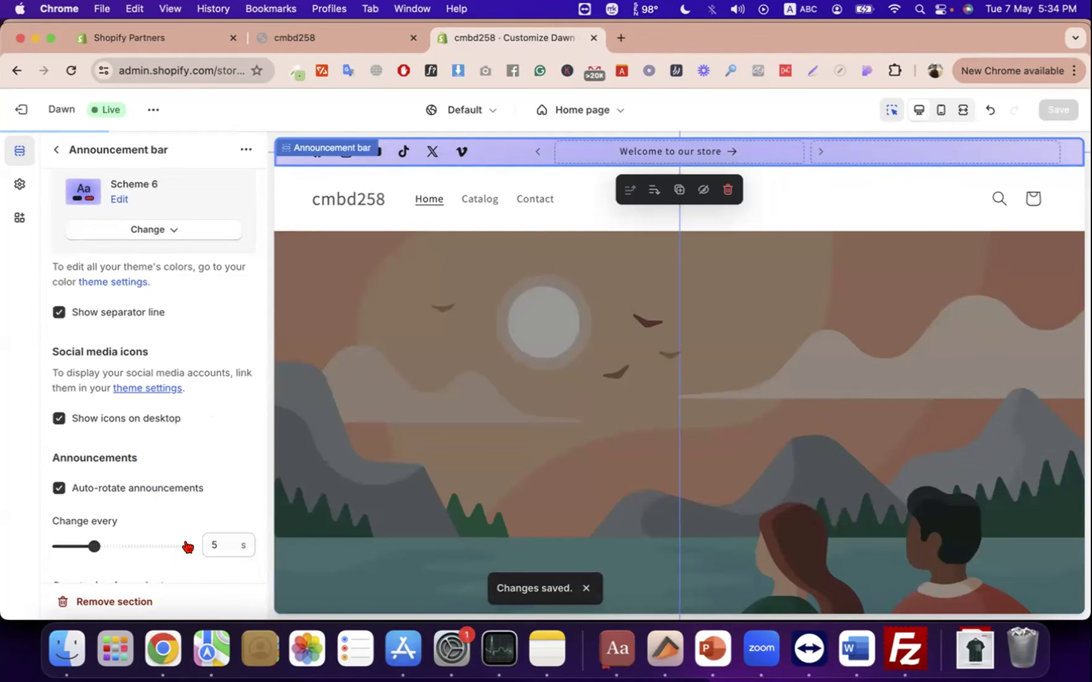
click(224, 544)
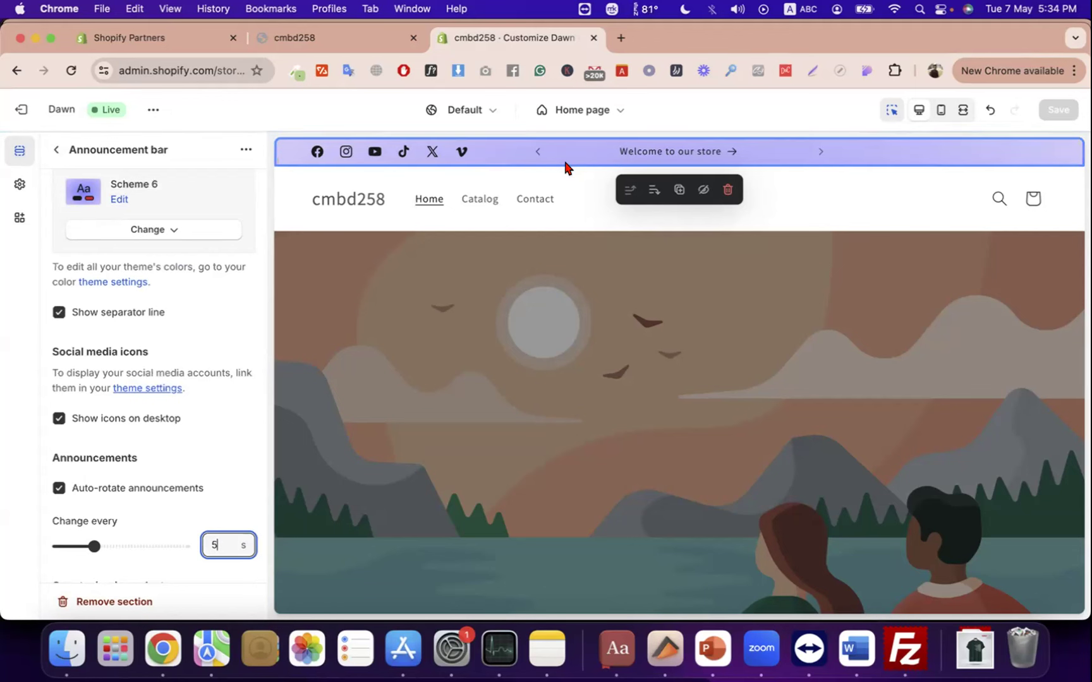
scroll(199, 358, down, 5)
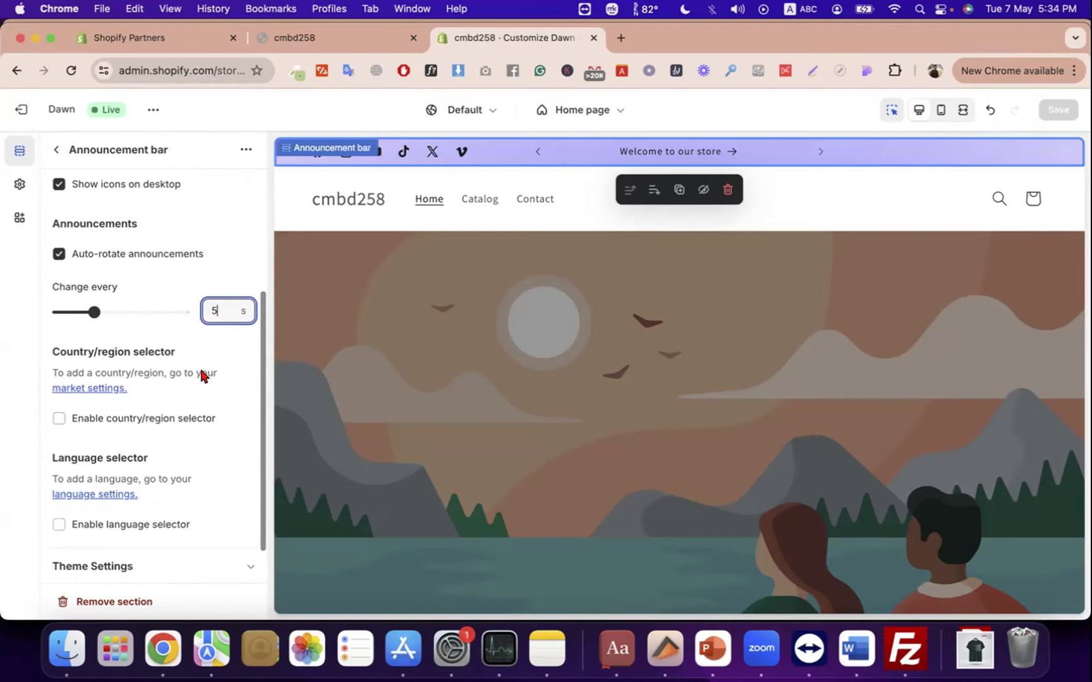
click(91, 350)
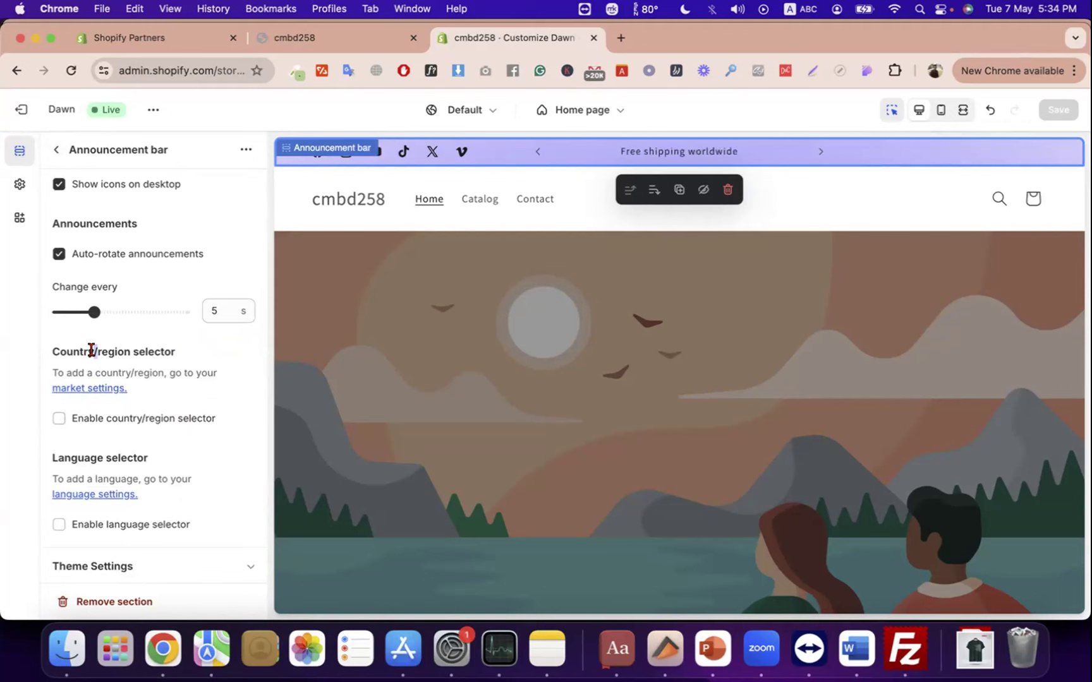
click(58, 415)
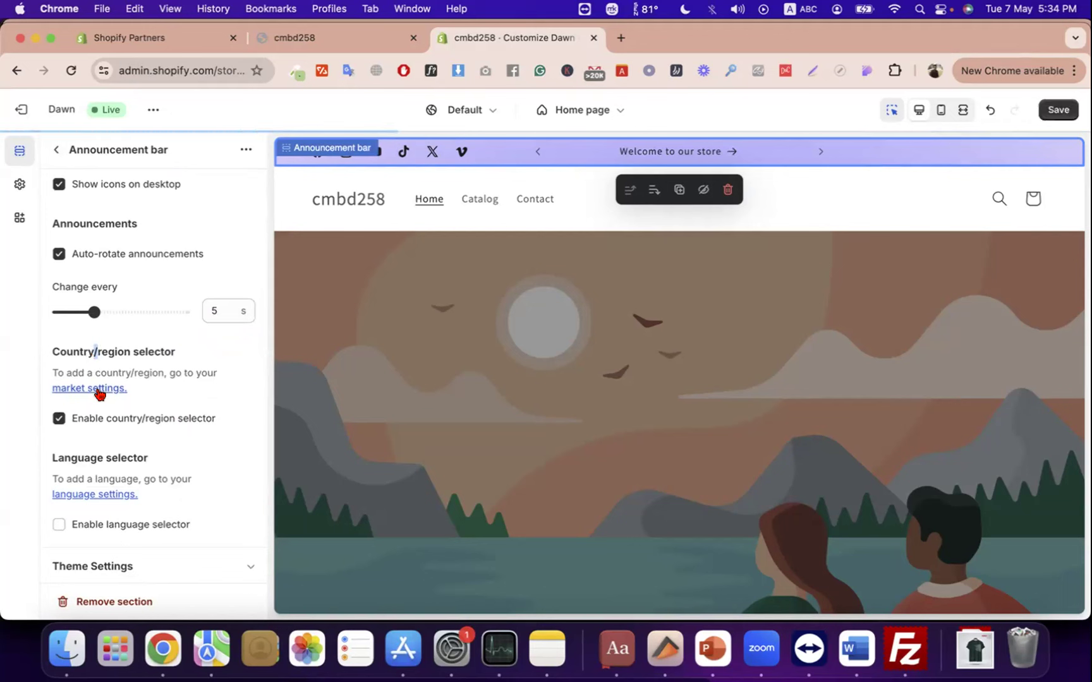
drag(125, 387, 21, 382)
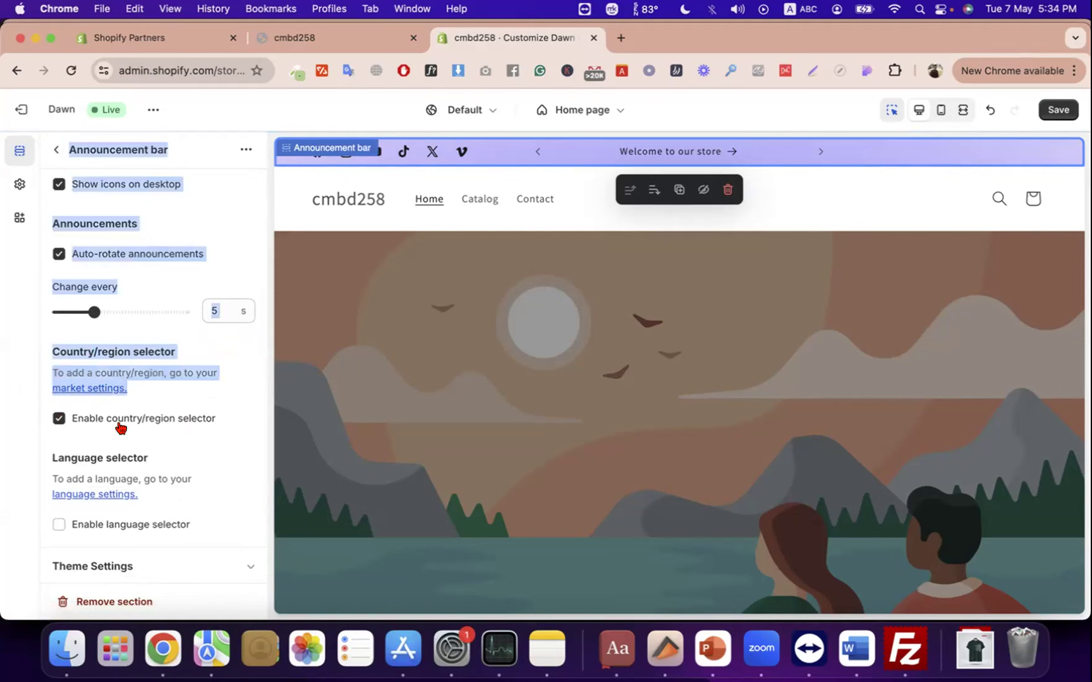
click(60, 524)
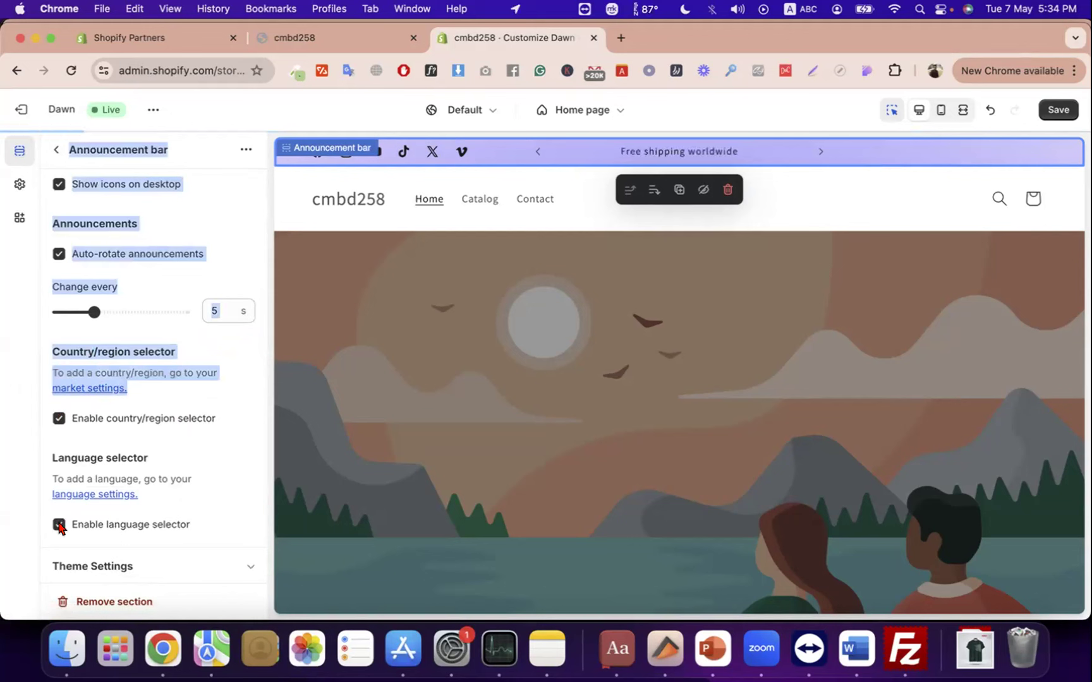
triple_click(94, 457)
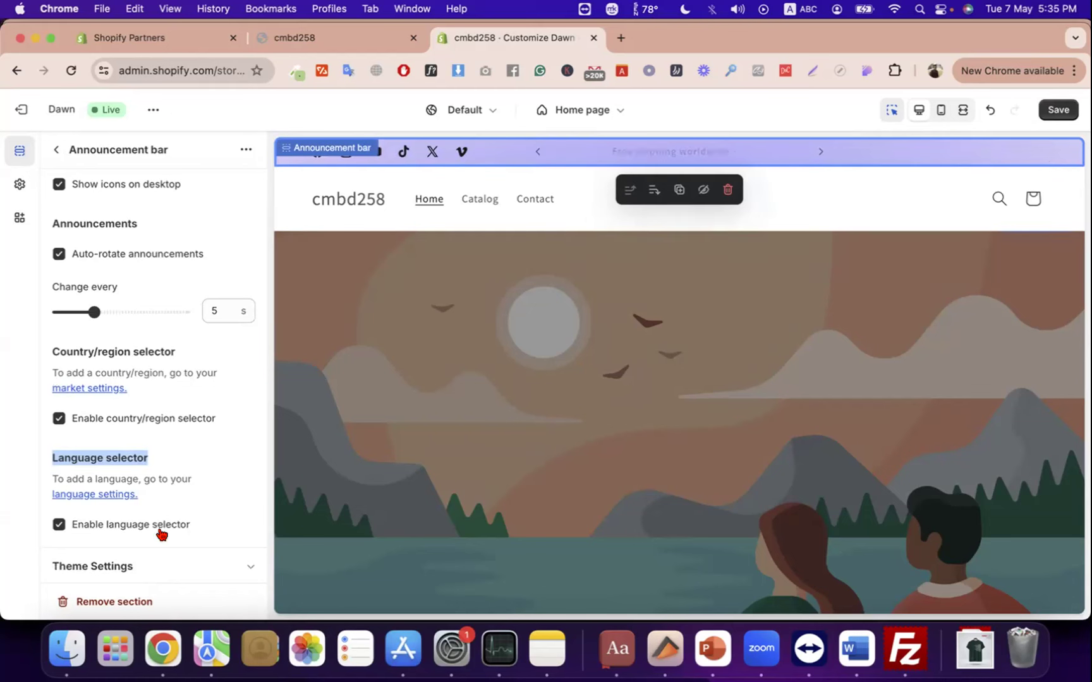
drag(139, 496, 47, 395)
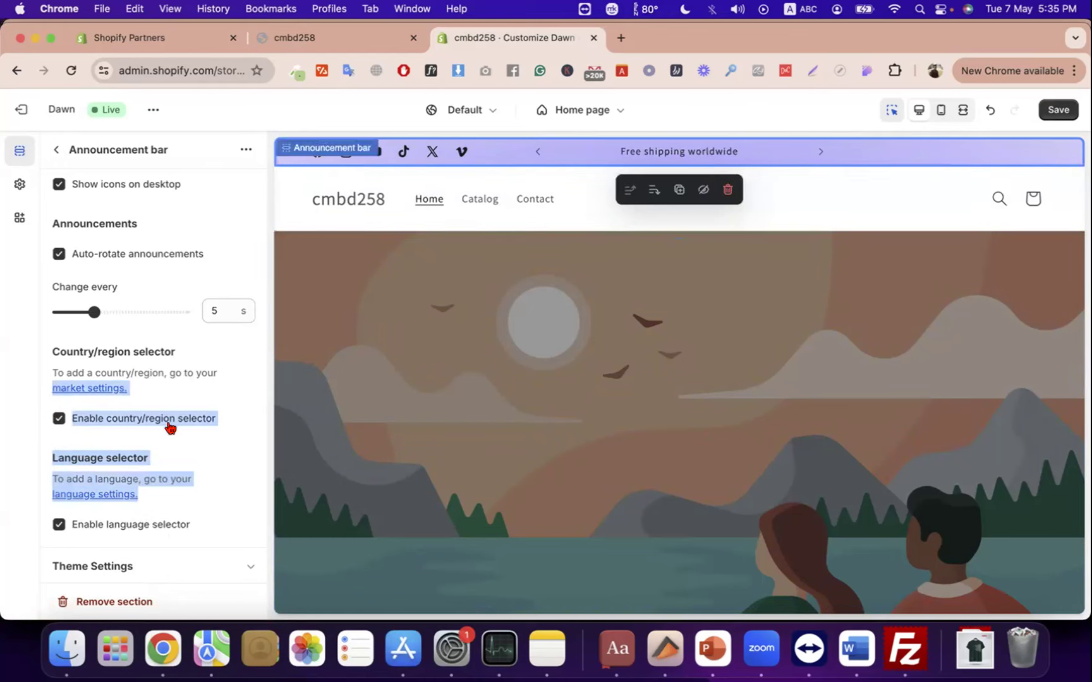
click(1070, 110)
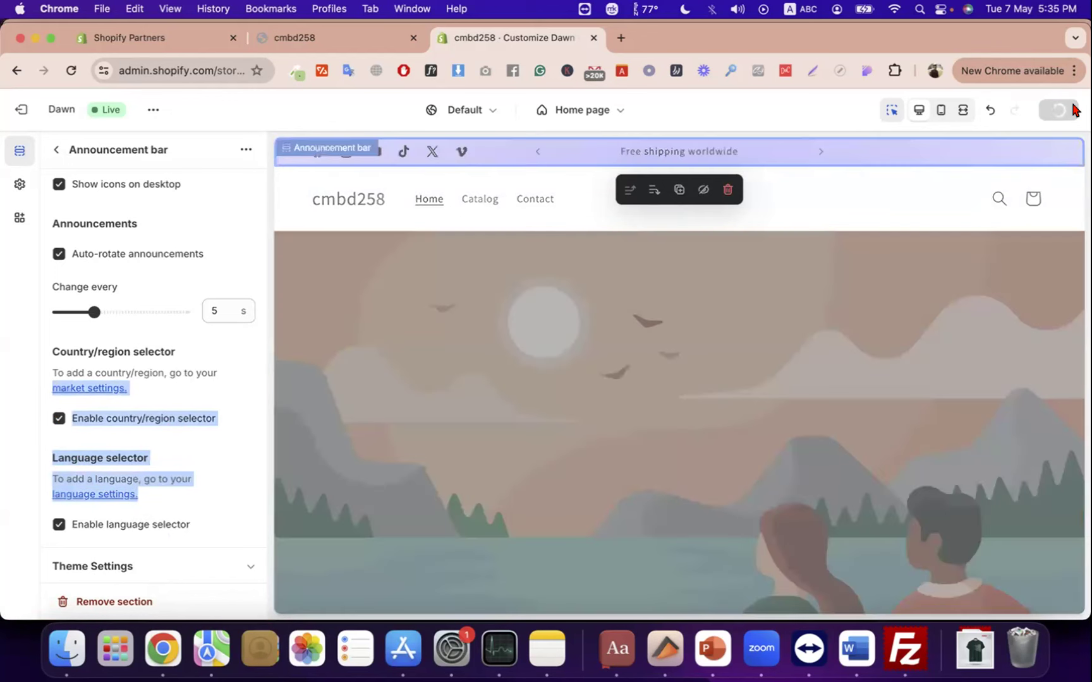
- Open the Header section's settings from the Home page and set the desktop logo position to Middle center
click(56, 152)
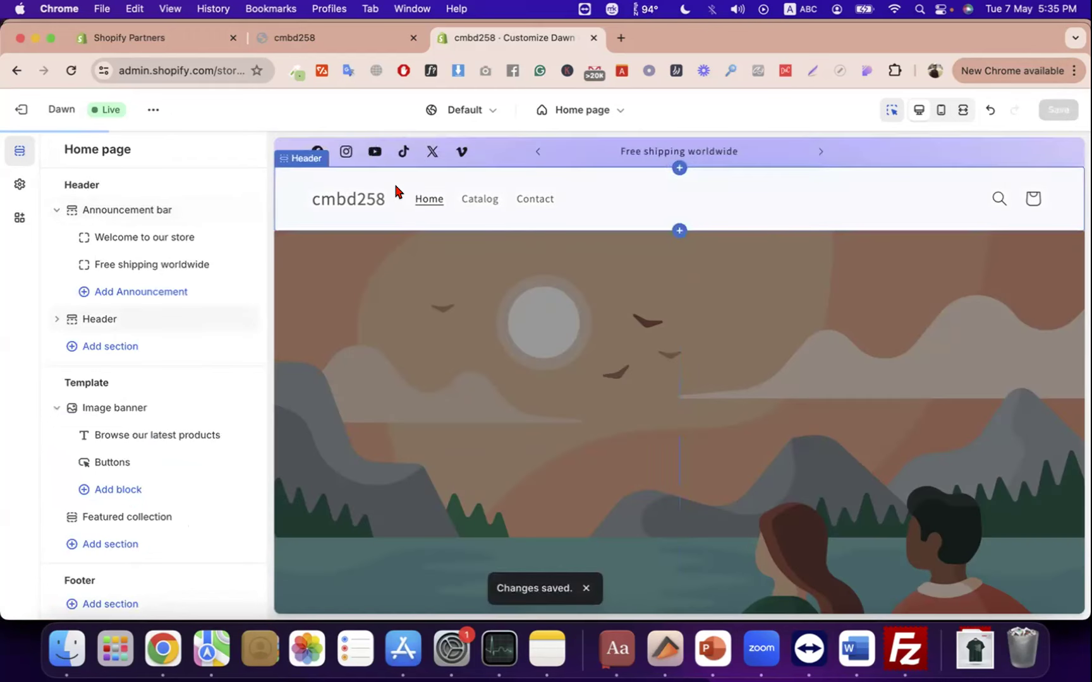
click(114, 318)
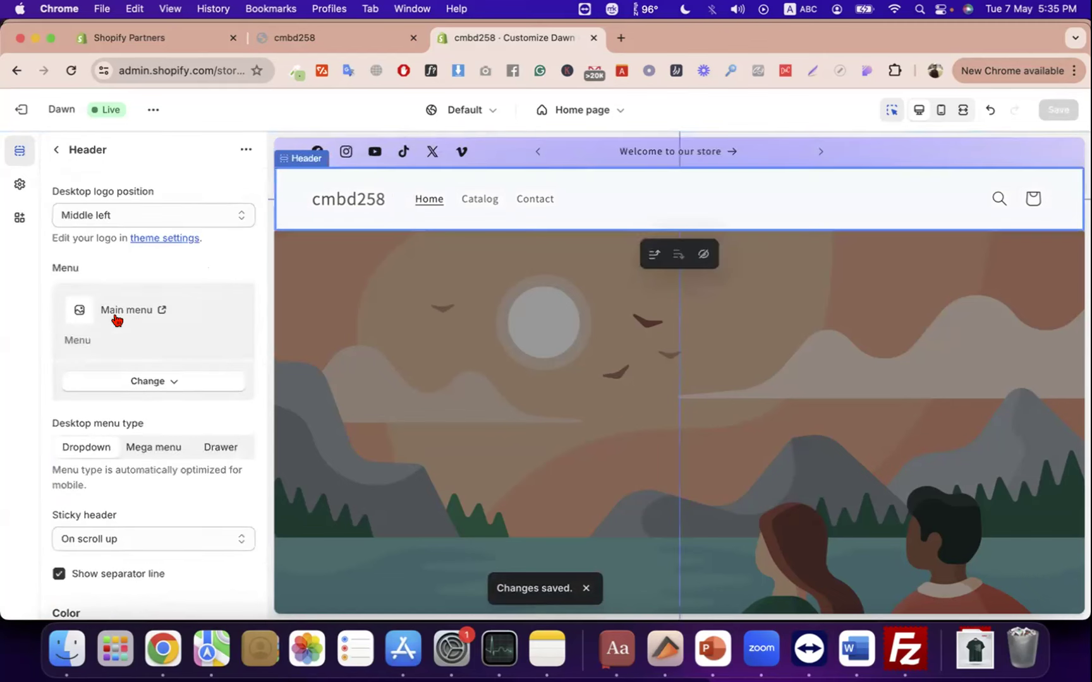
triple_click(96, 198)
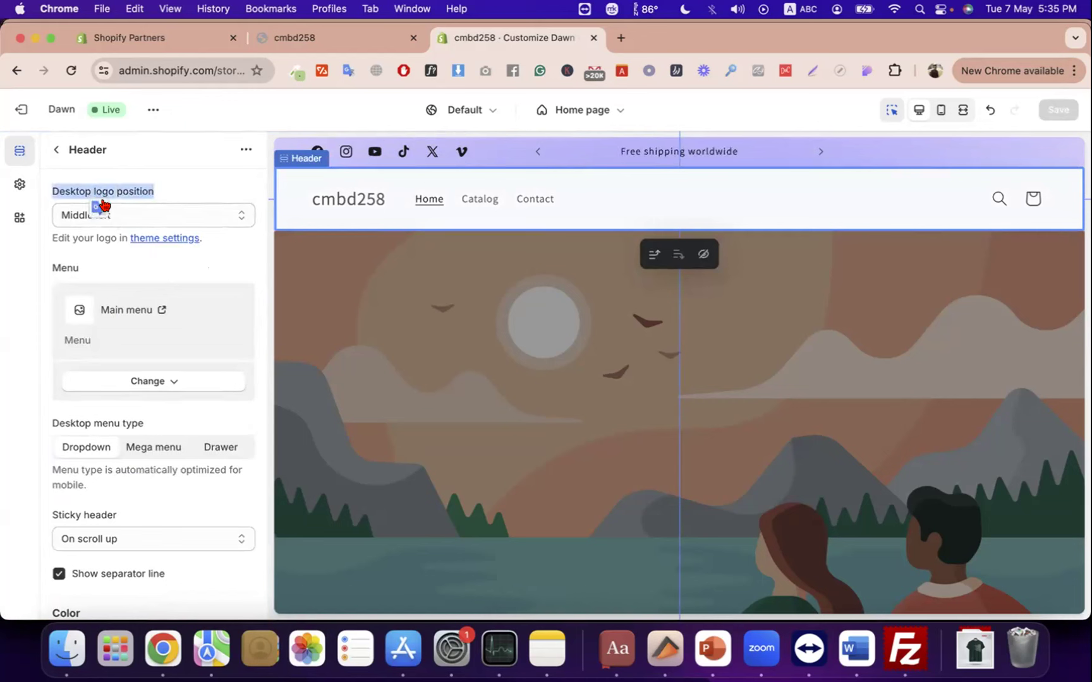
click(114, 215)
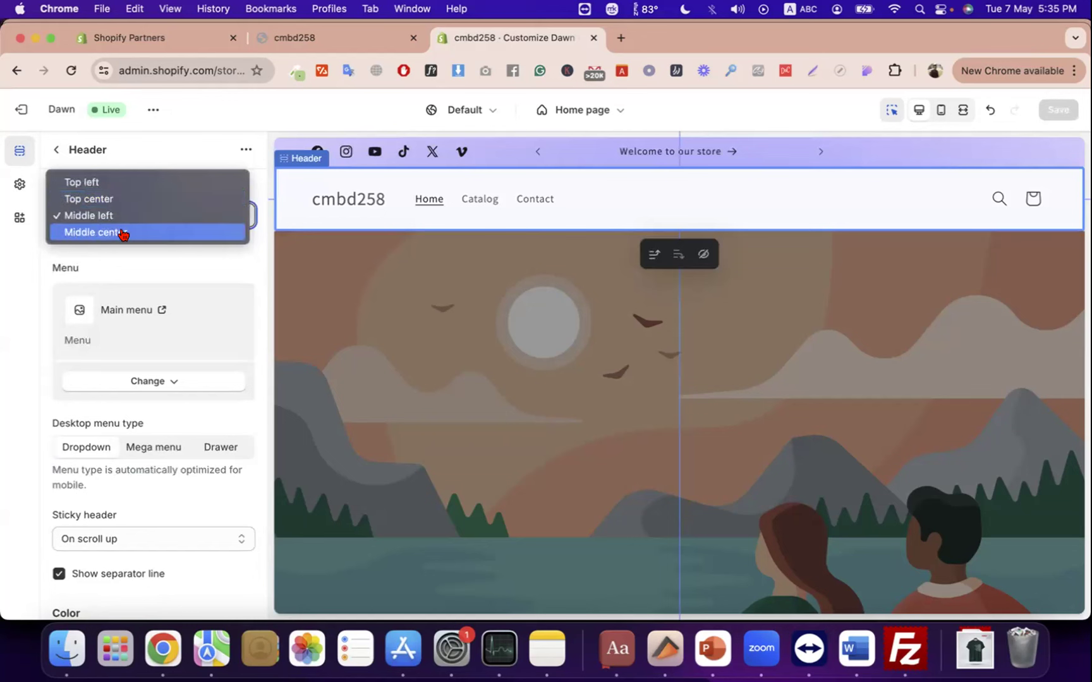
click(123, 232)
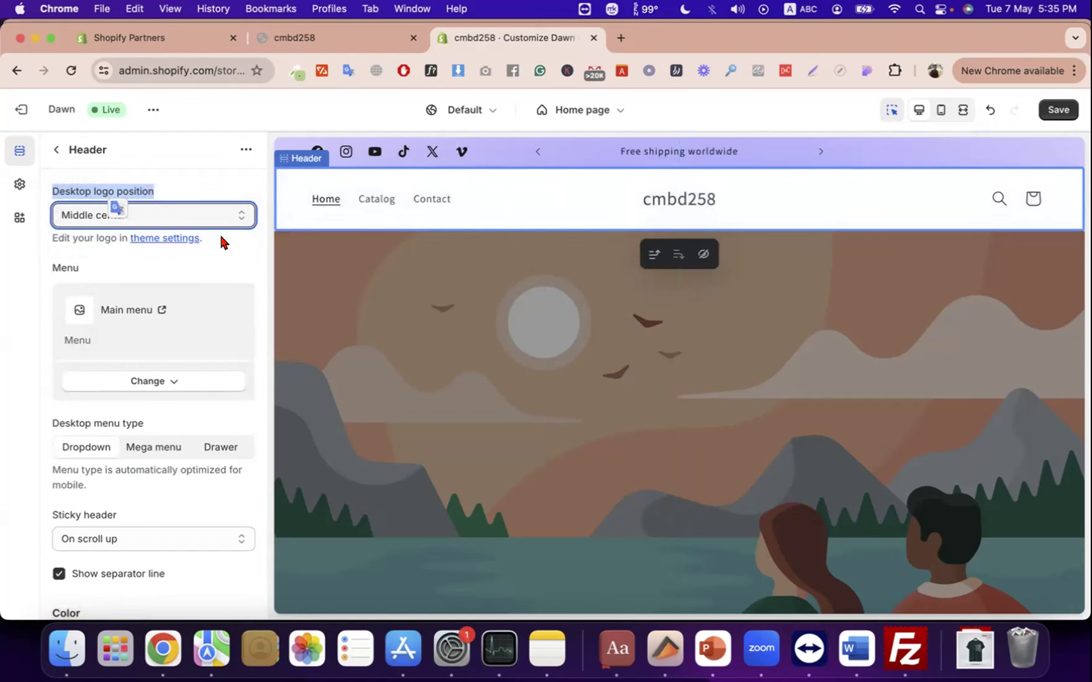
- Upload logo_transparent.png from the Downloads folder as the theme's logo and set the desktop logo width to 140 px
click(184, 237)
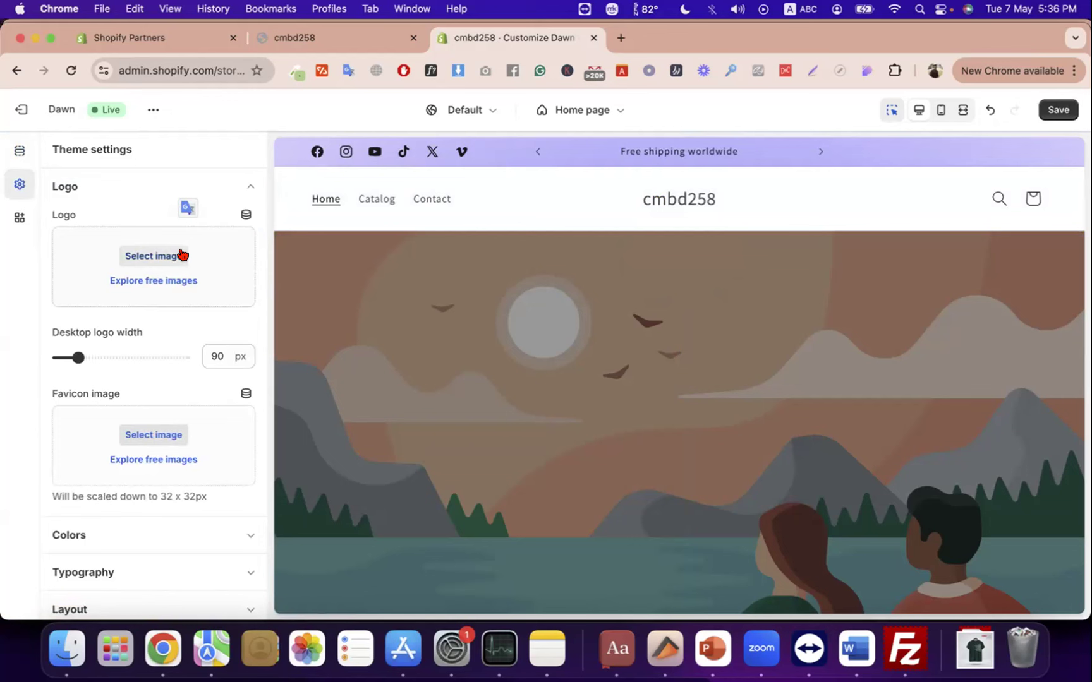
click(182, 255)
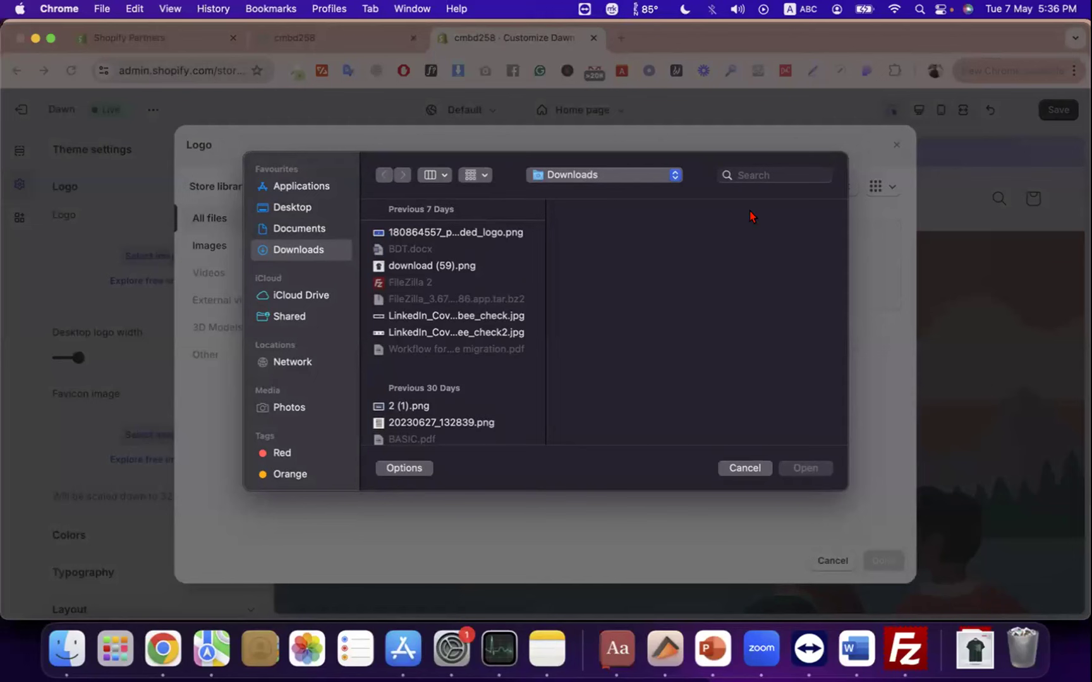
click(747, 175)
text(logo)
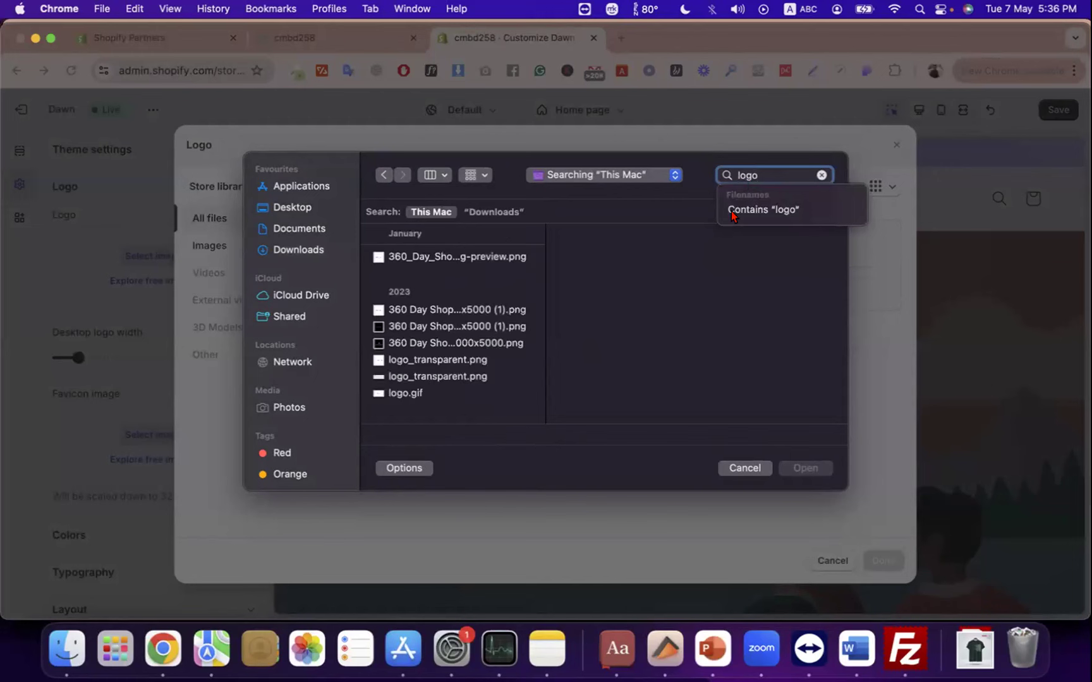
click(432, 360)
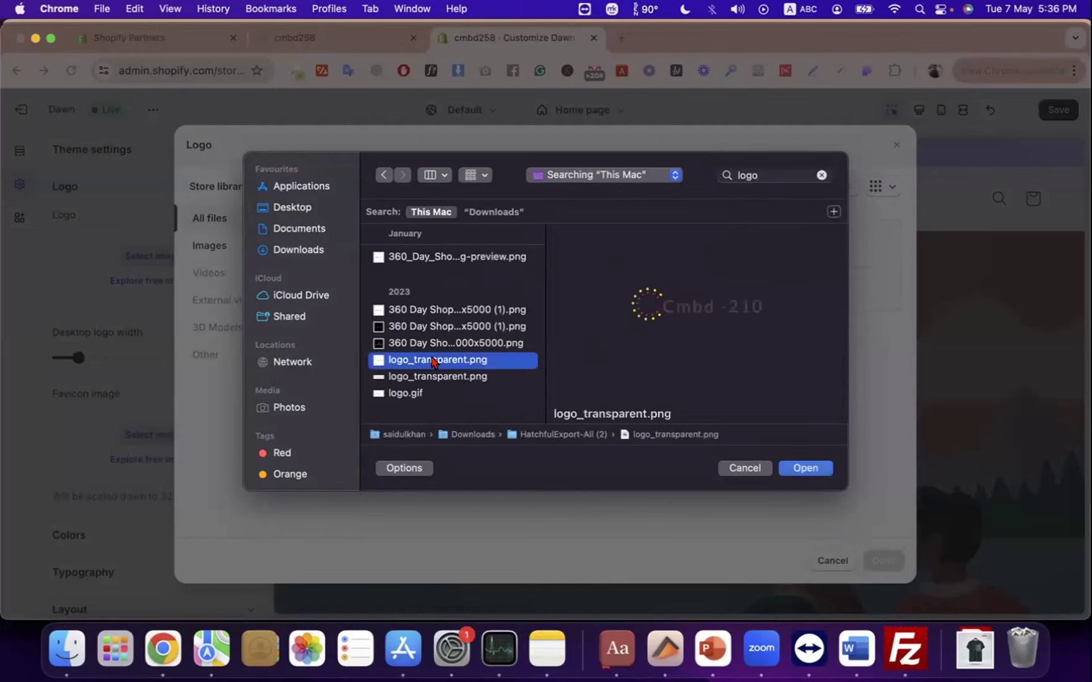
click(433, 377)
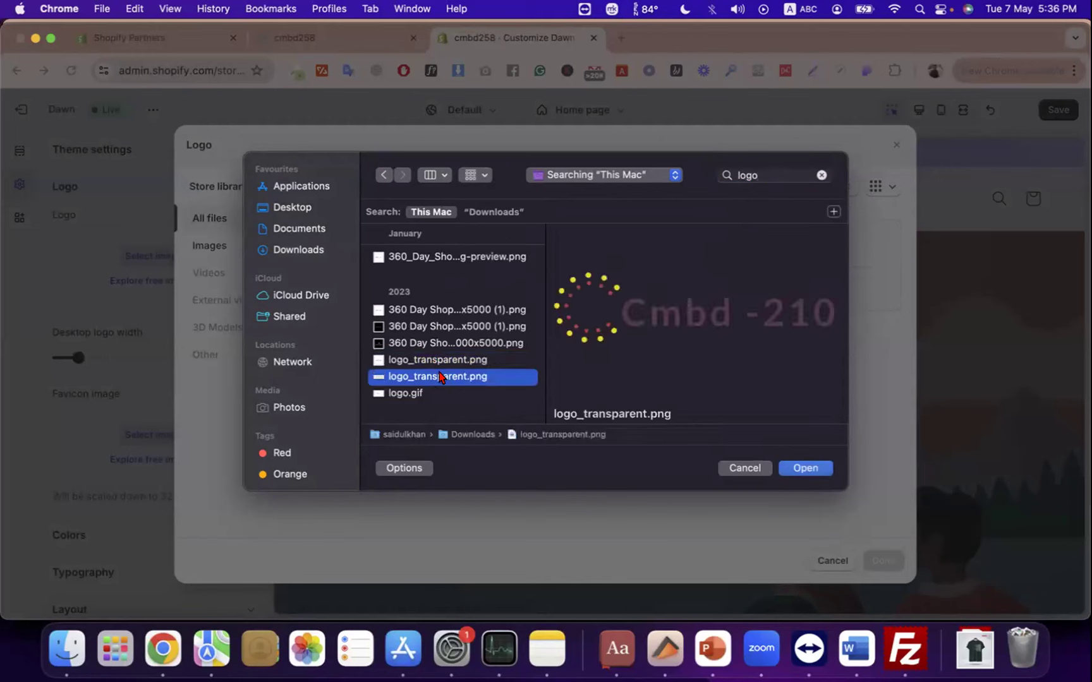
click(806, 467)
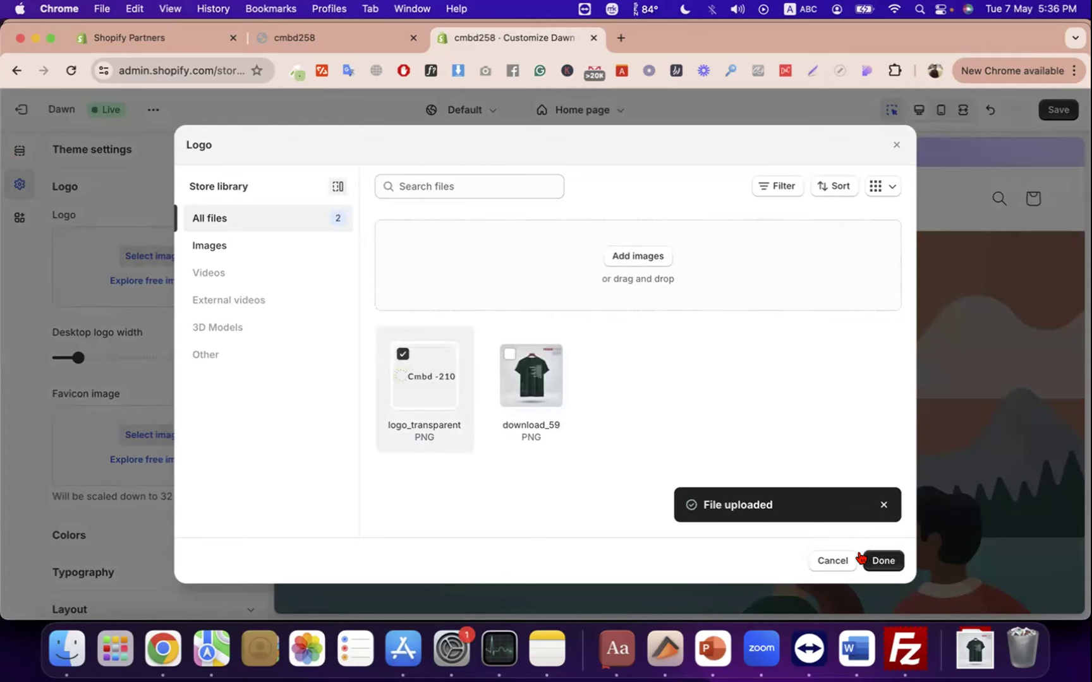
click(862, 558)
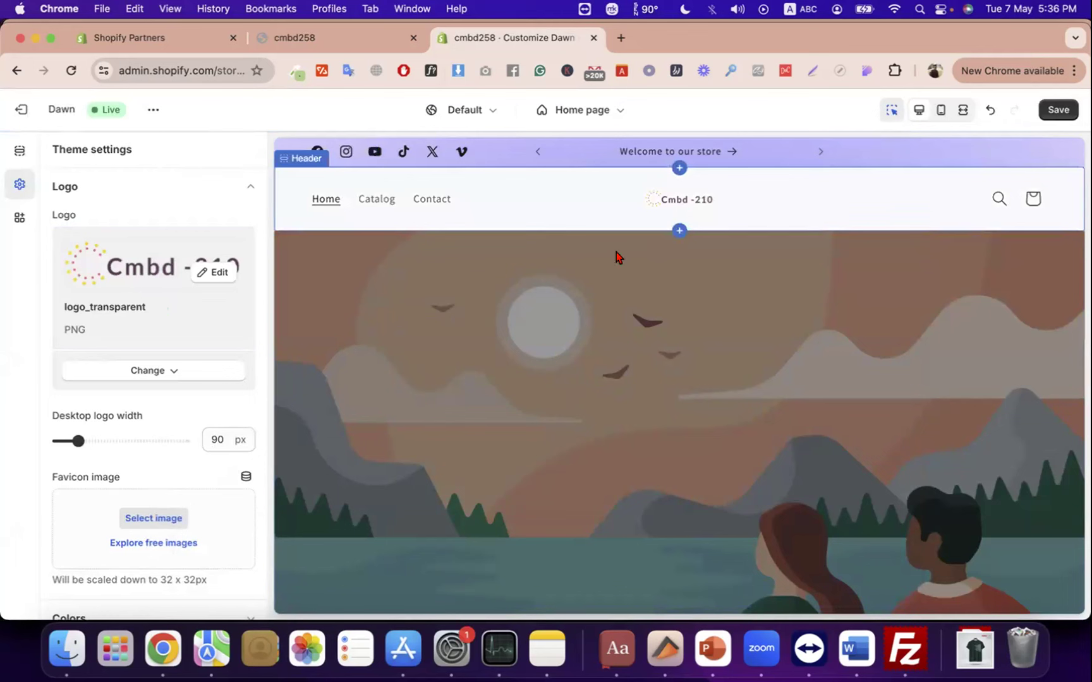
drag(74, 441, 104, 441)
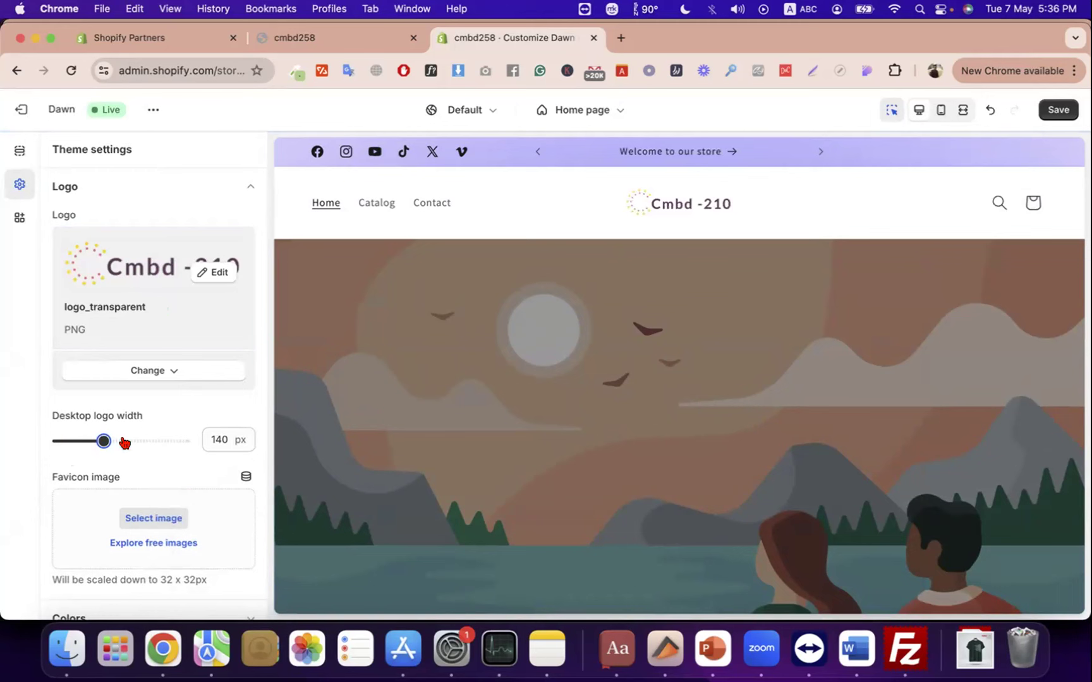
- Locate the theme's Favicon image setting and open Facebook in a new browser tab to examine its favicon as an example
scroll(164, 450, down, 1)
scroll(164, 449, down, 5)
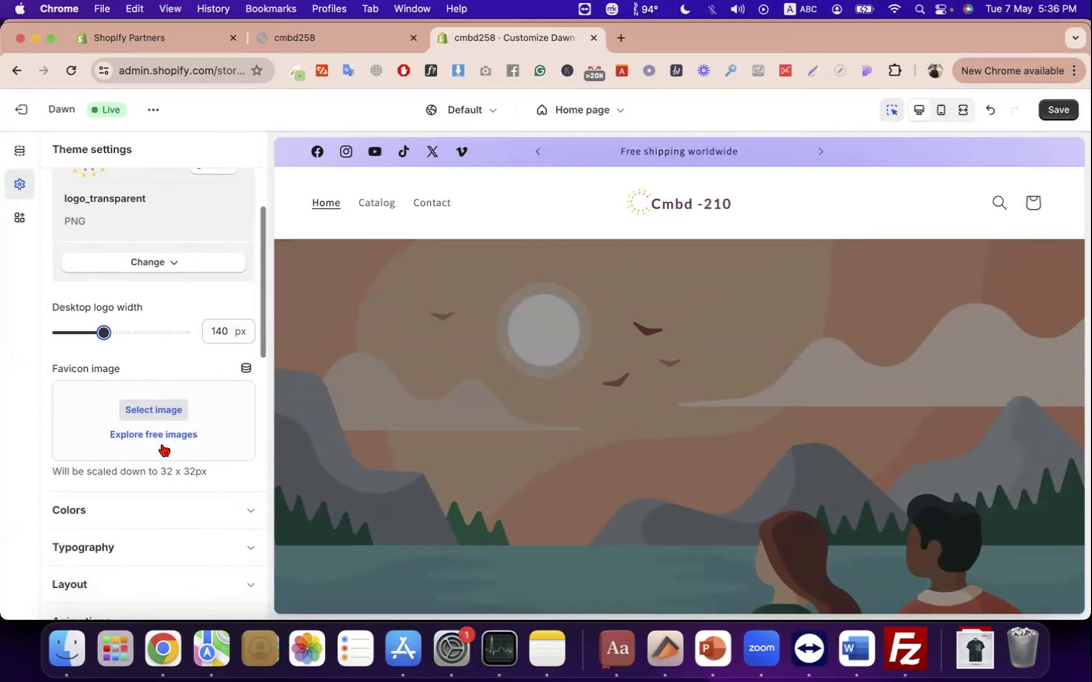
drag(122, 370, 47, 369)
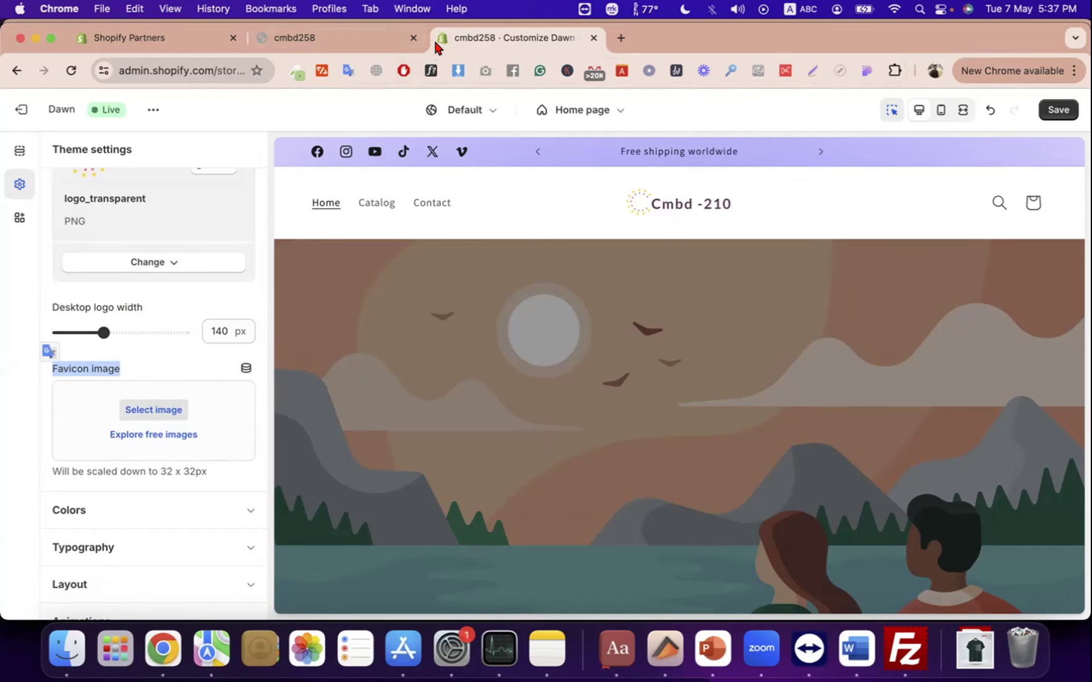
click(614, 41)
text(fa)
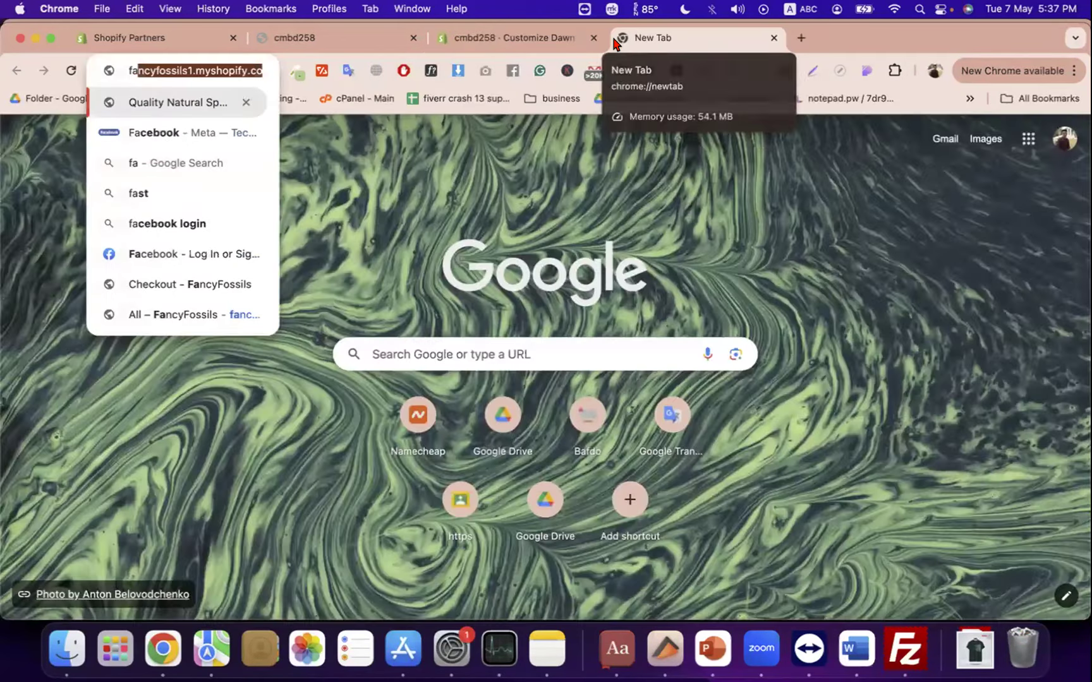
click(166, 253)
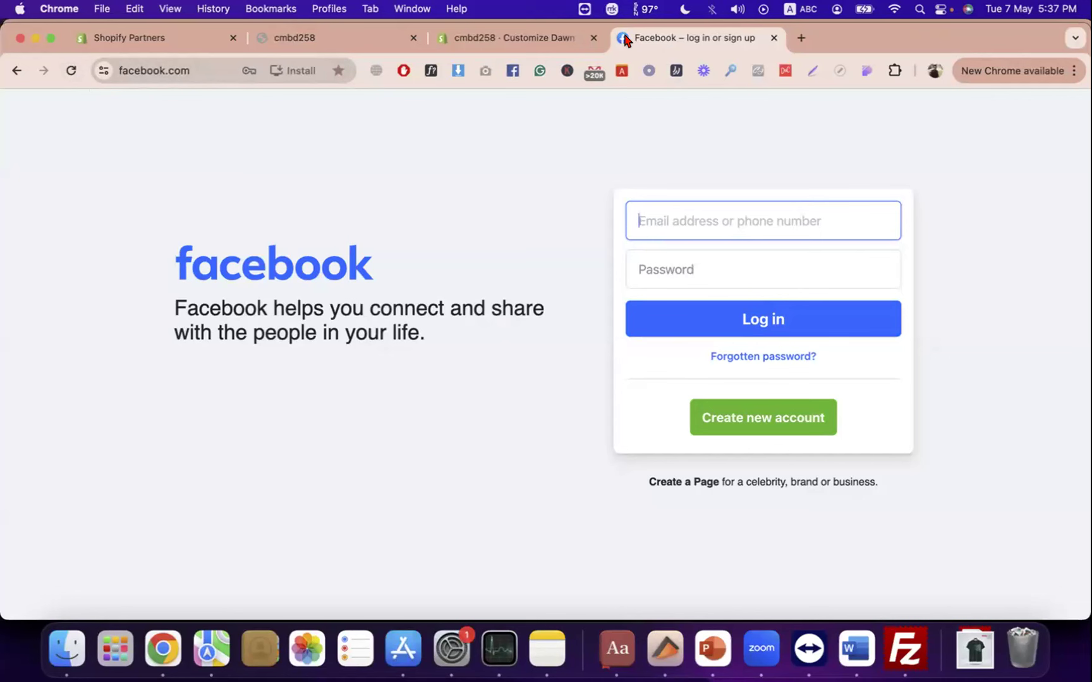
- Close the Facebook tab, upload bafdo fav icon.png as the theme's favicon image and save the theme
click(773, 39)
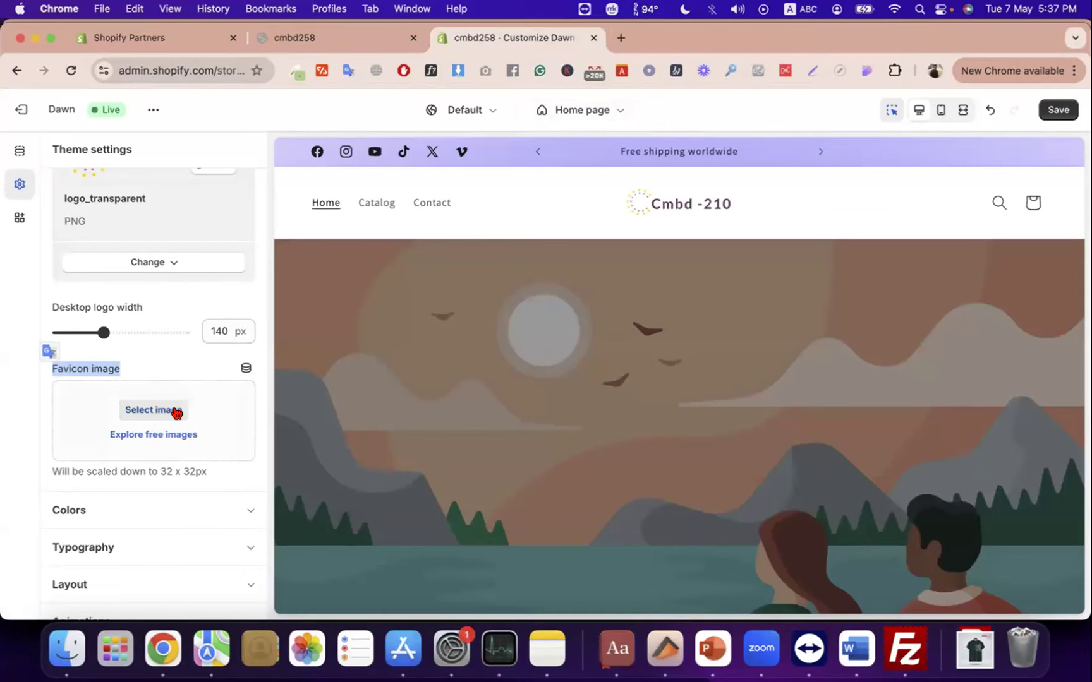
click(177, 413)
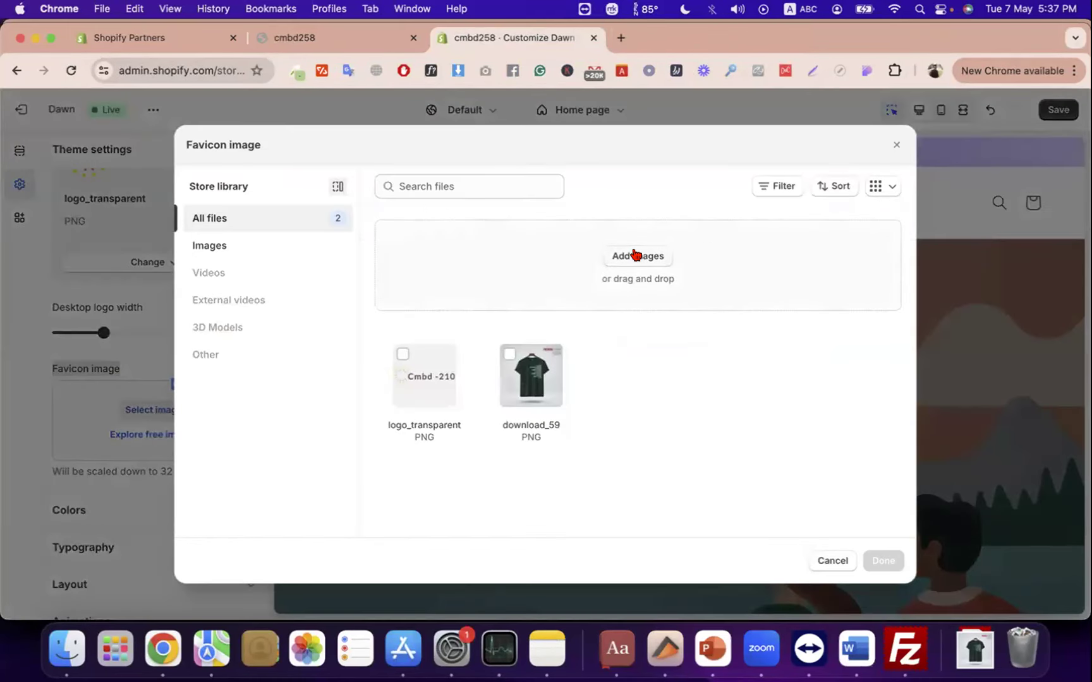
click(635, 255)
click(739, 176)
text(fav)
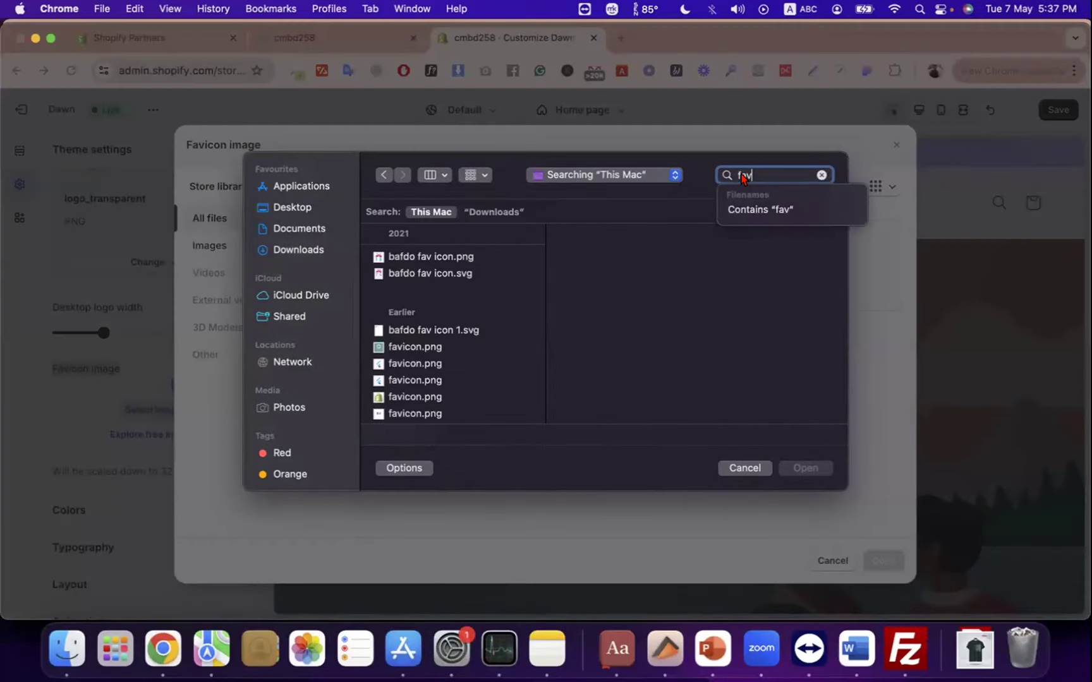
key(Down)
click(446, 257)
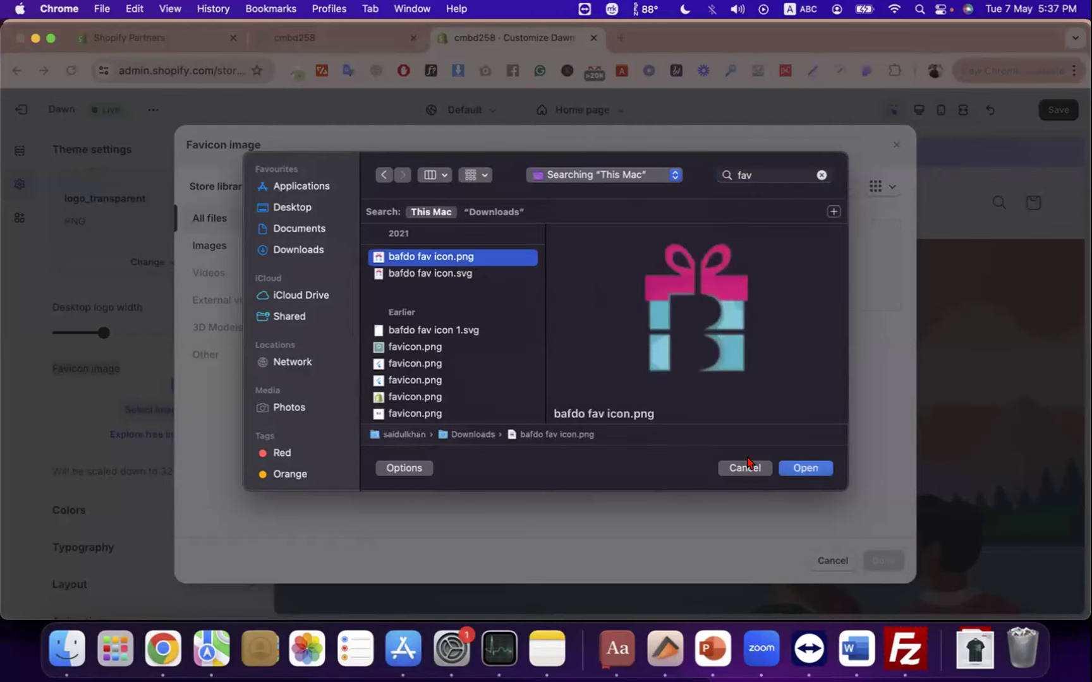
click(797, 468)
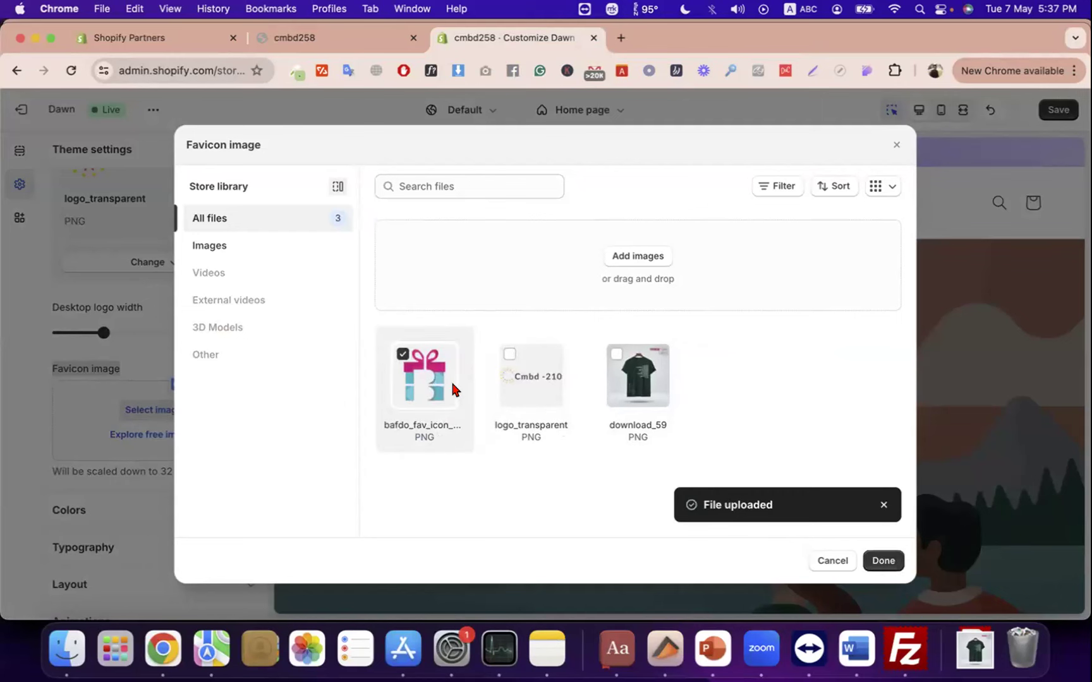
click(883, 560)
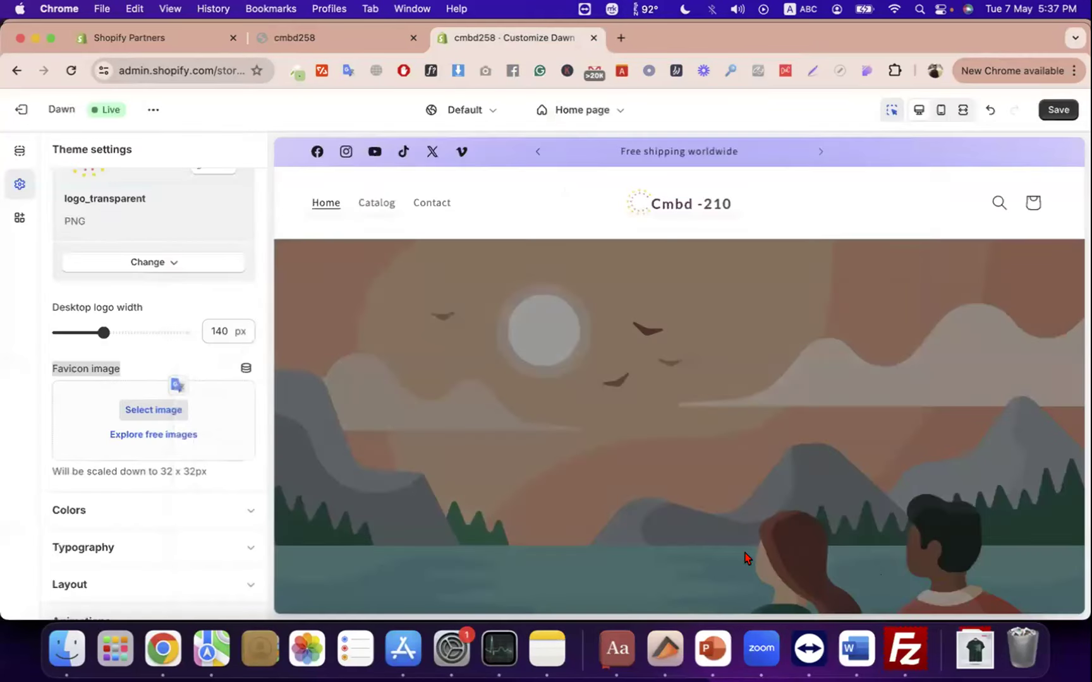
click(1050, 113)
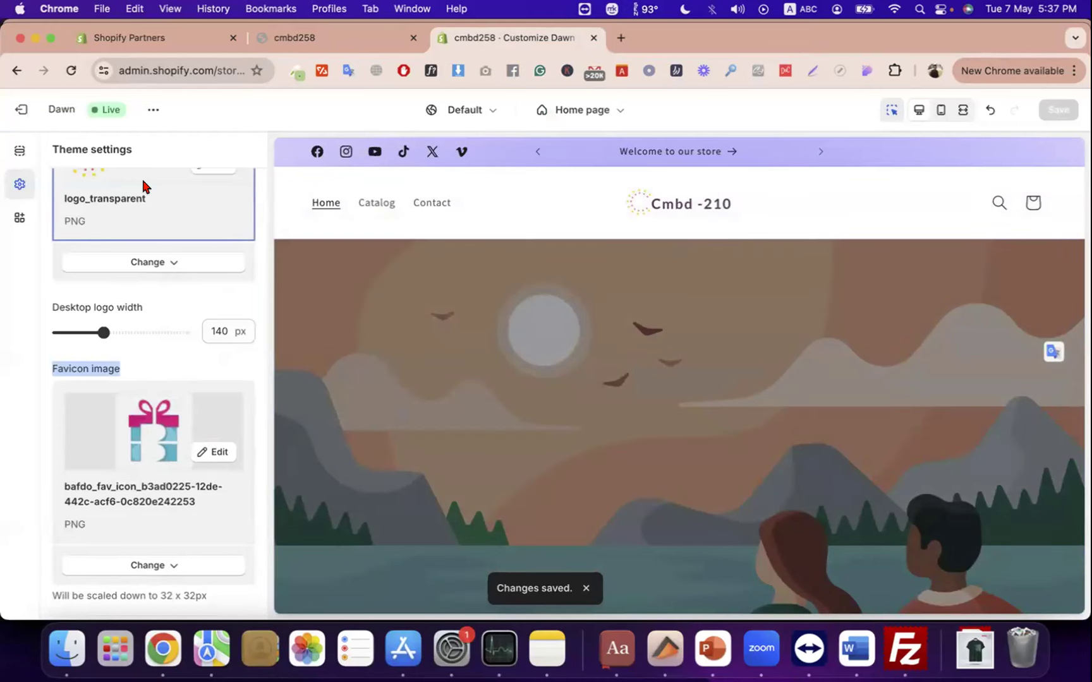
- View the live Dawn storefront in a new tab to check its favicon, and return to the theme editor
click(125, 155)
drag(125, 155, 45, 151)
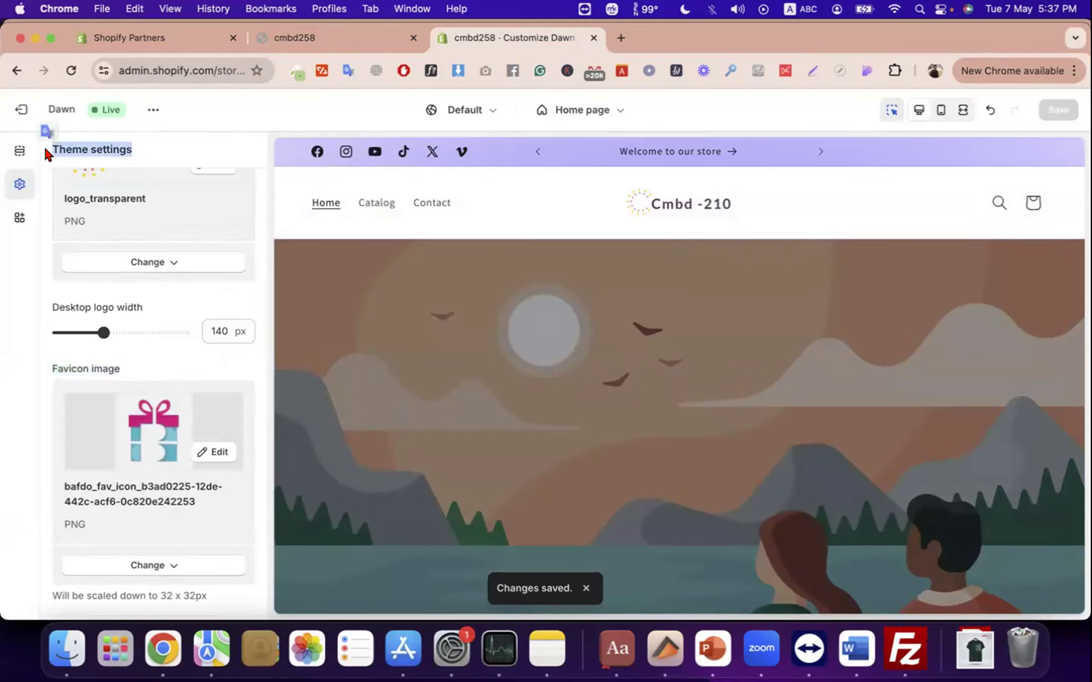
click(153, 110)
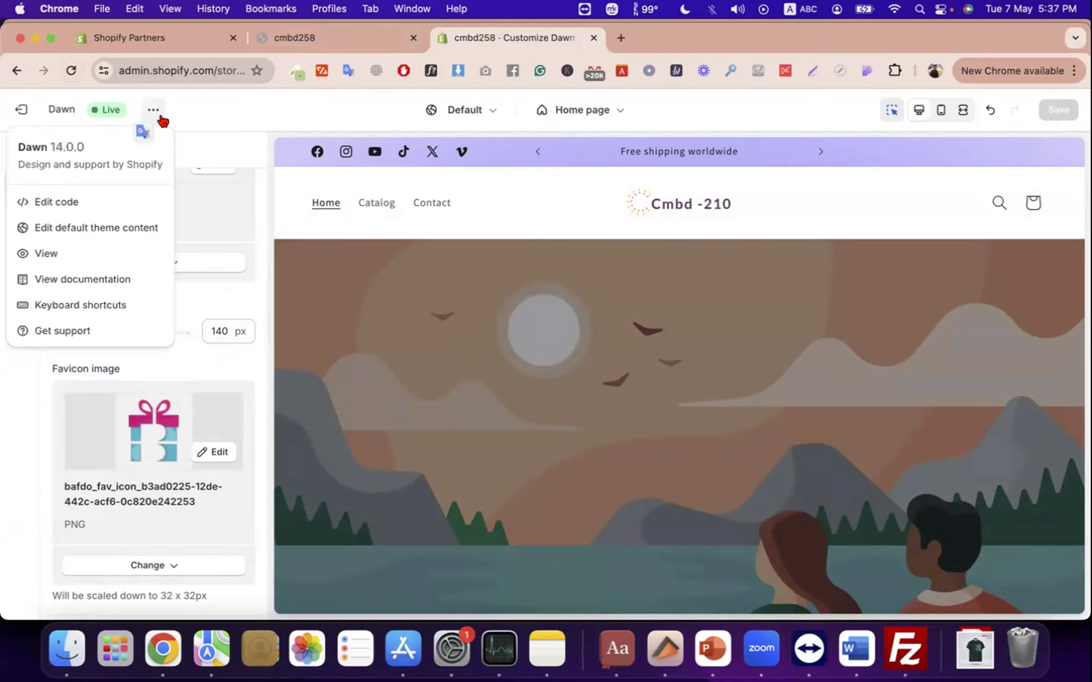
click(104, 251)
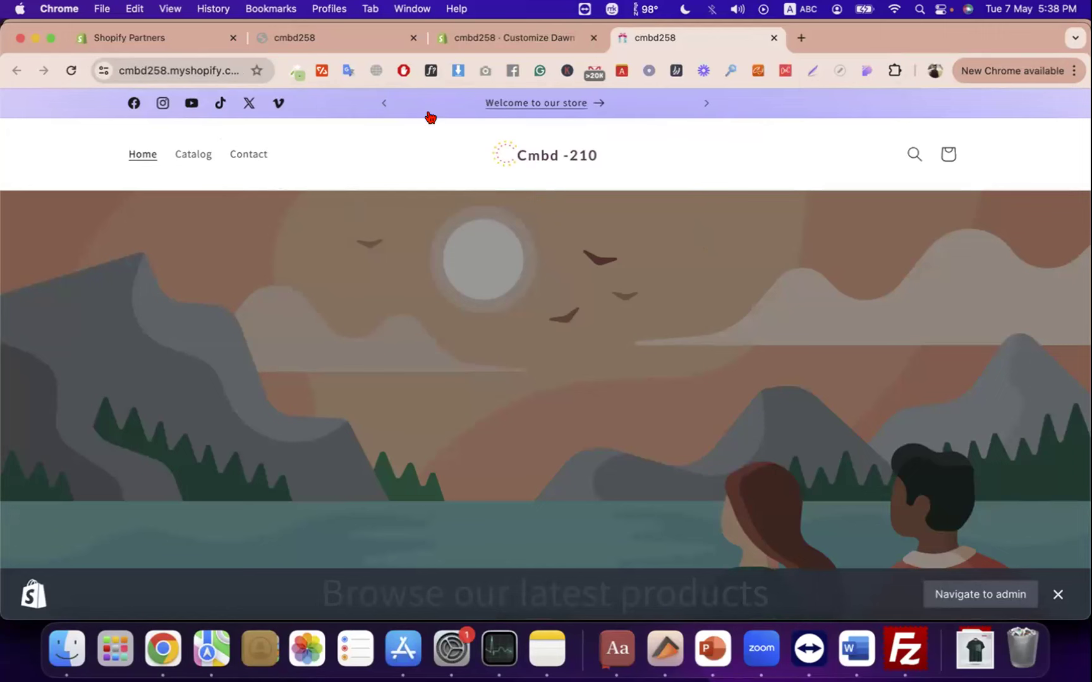
click(537, 39)
click(225, 297)
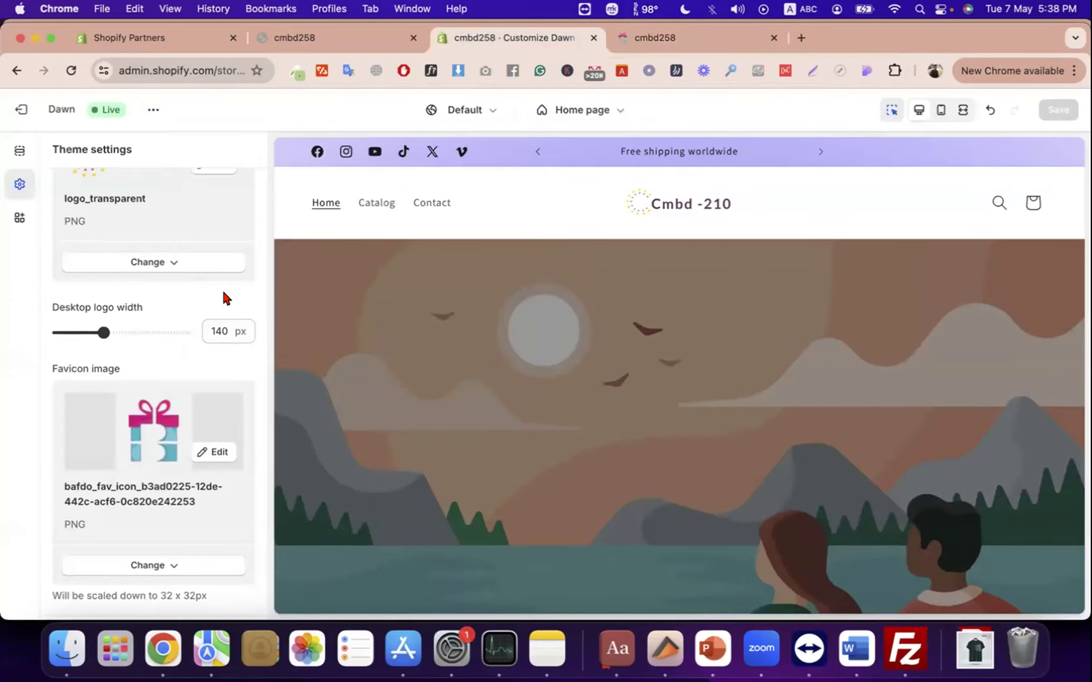
- Review the logo, desktop logo width and favicon in the theme settings, and reopen the Header section's settings from the Home page
scroll(224, 297, up, 3)
scroll(225, 296, down, 2)
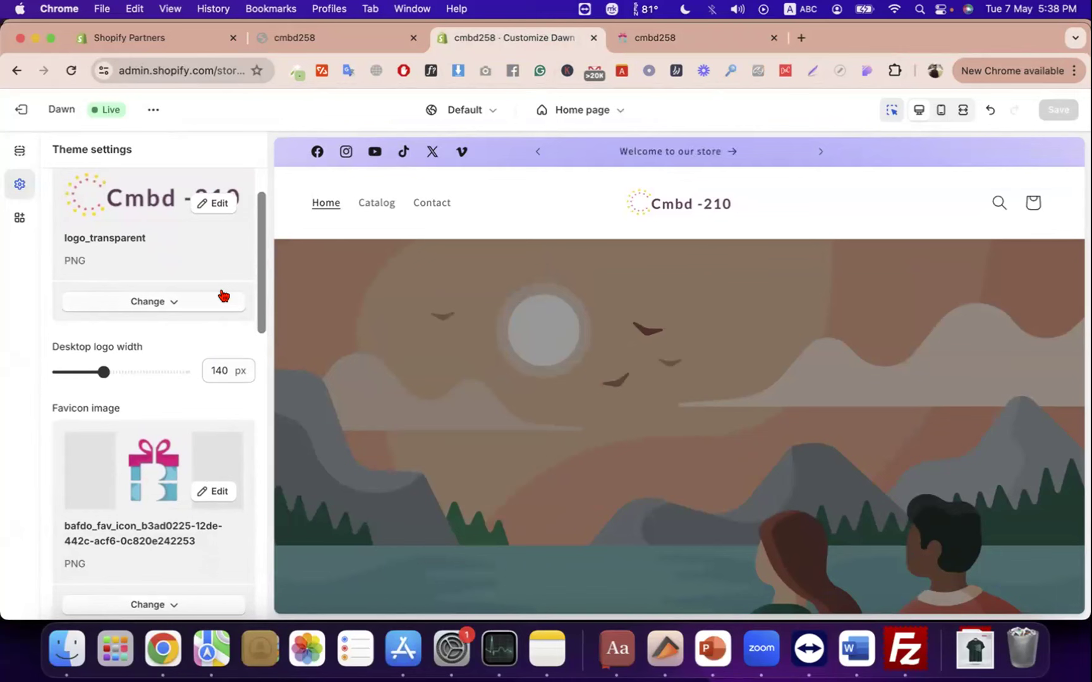
triple_click(132, 351)
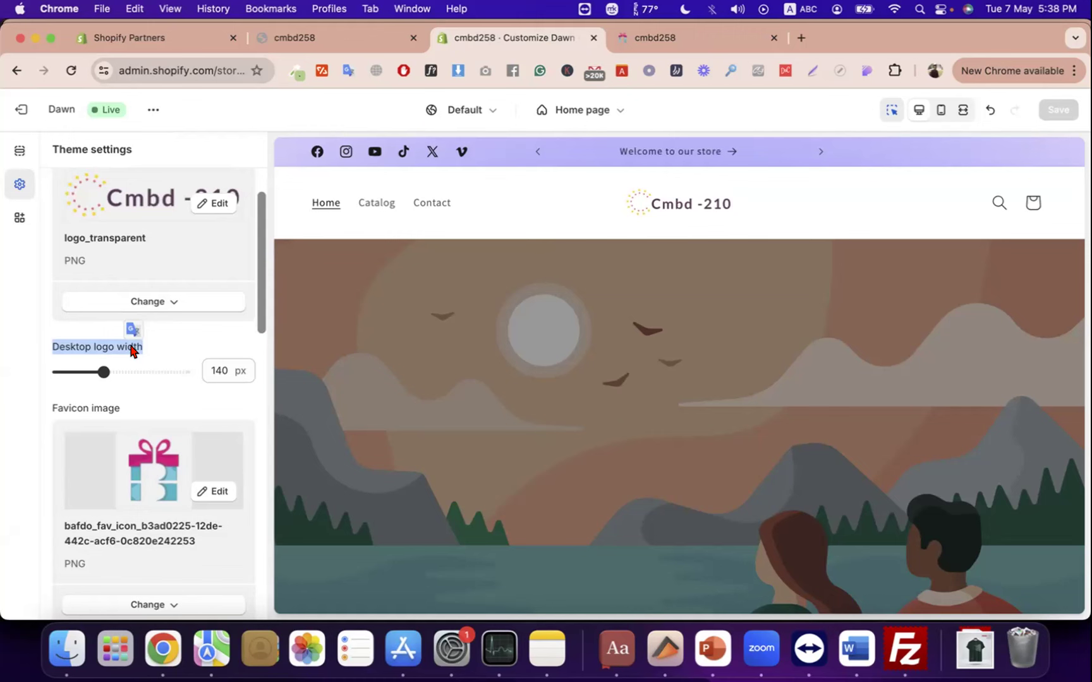
scroll(132, 350, down, 8)
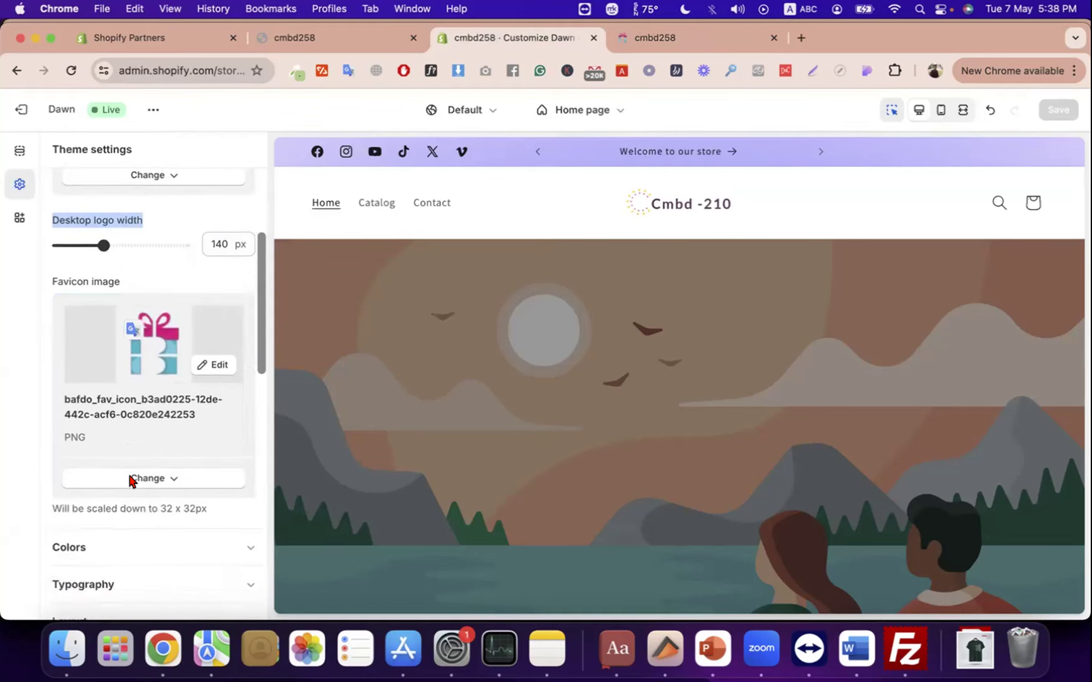
scroll(133, 391, up, 10)
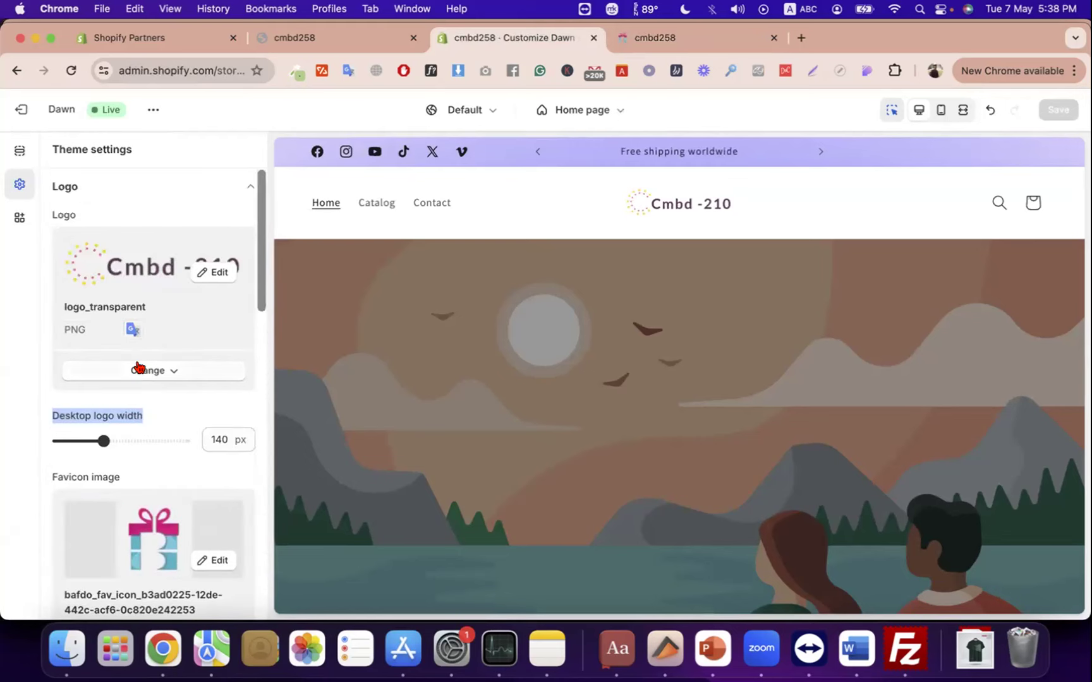
click(20, 155)
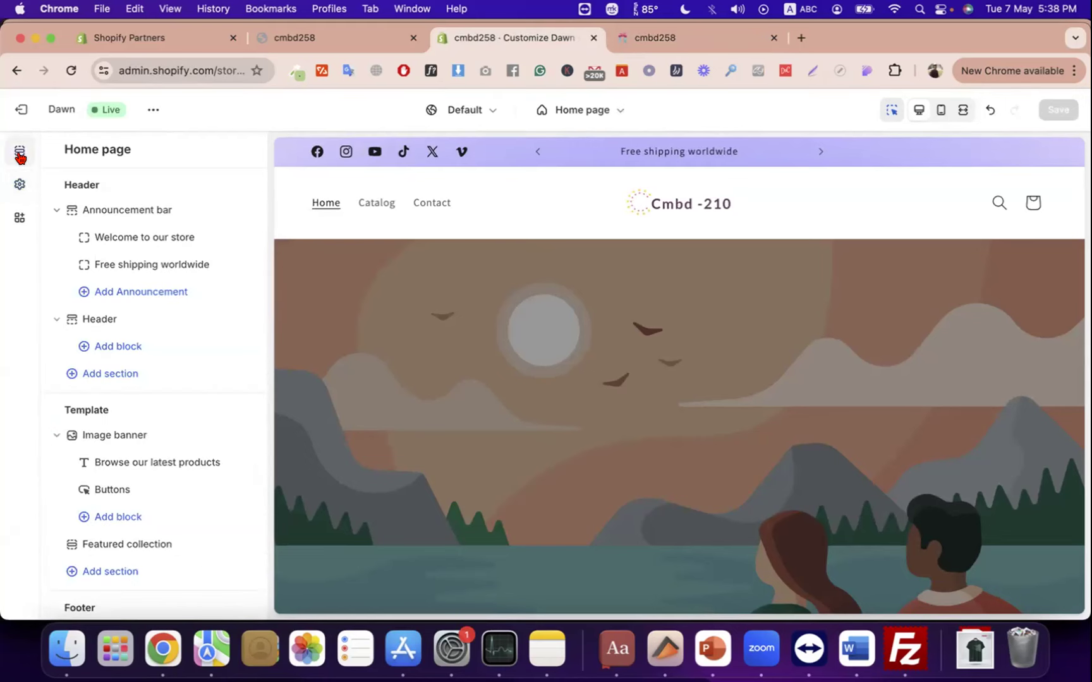
click(113, 318)
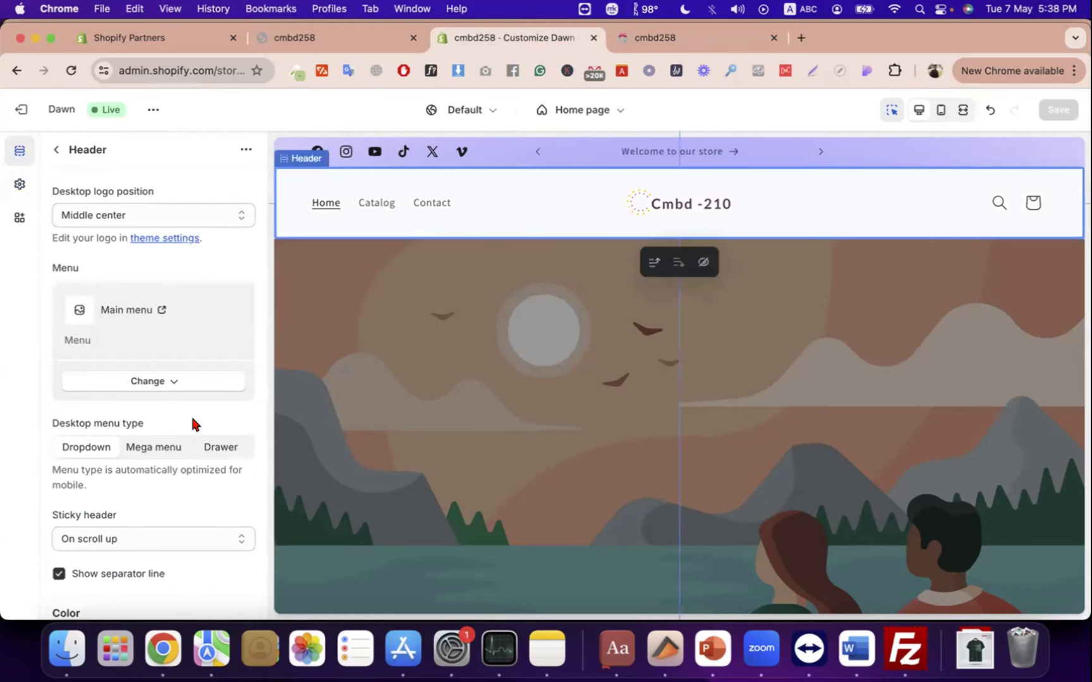
- Switch to Shopify Partners and browse the pages of the Stores list for the cmbd258 store
click(312, 39)
click(166, 41)
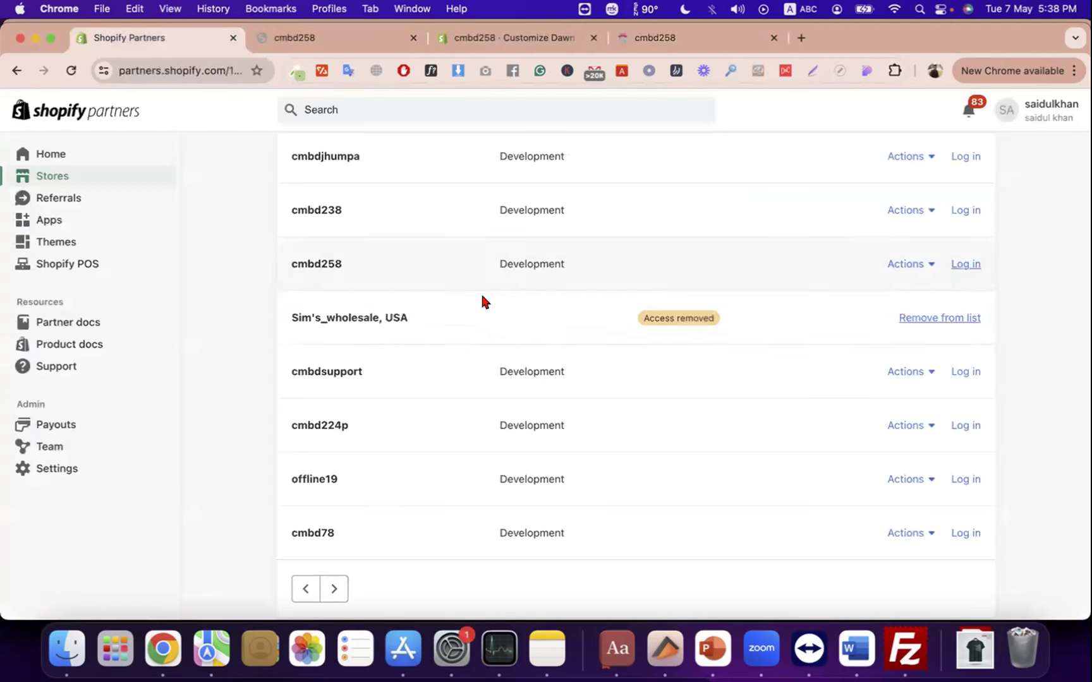
scroll(380, 412, up, 3)
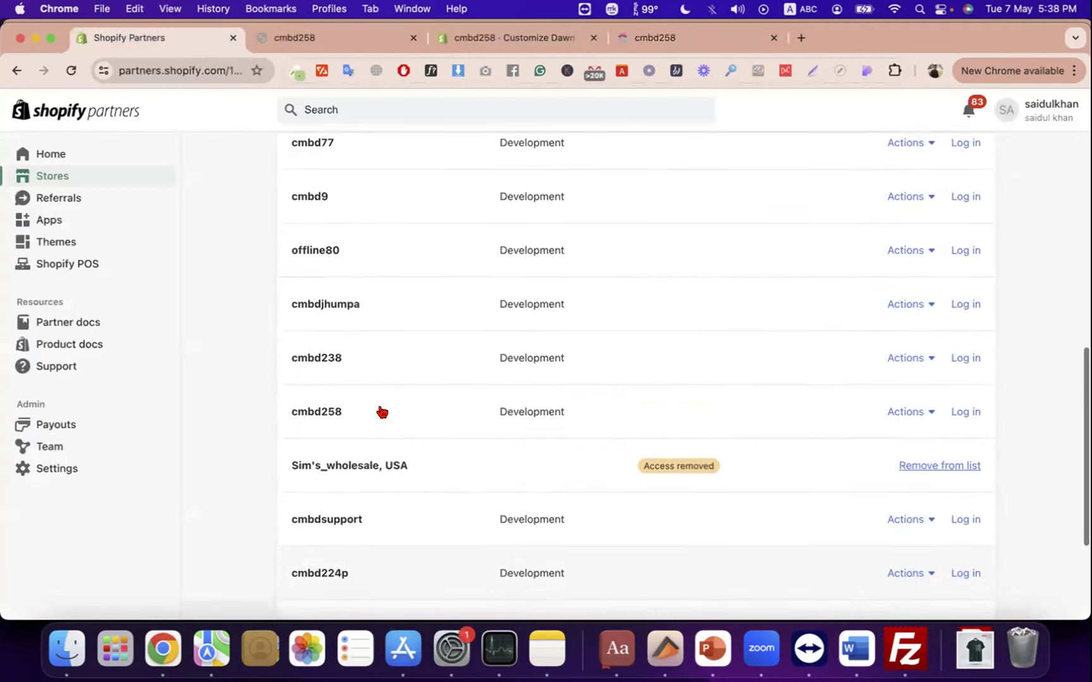
scroll(369, 493, down, 5)
click(328, 544)
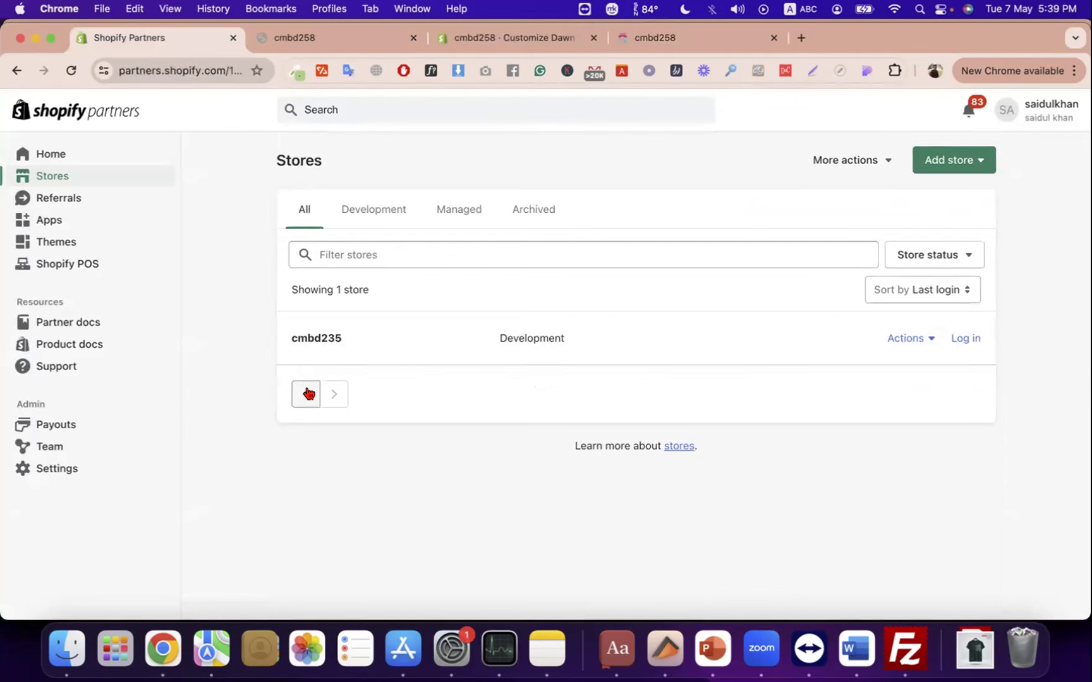
click(309, 394)
scroll(521, 390, down, 2)
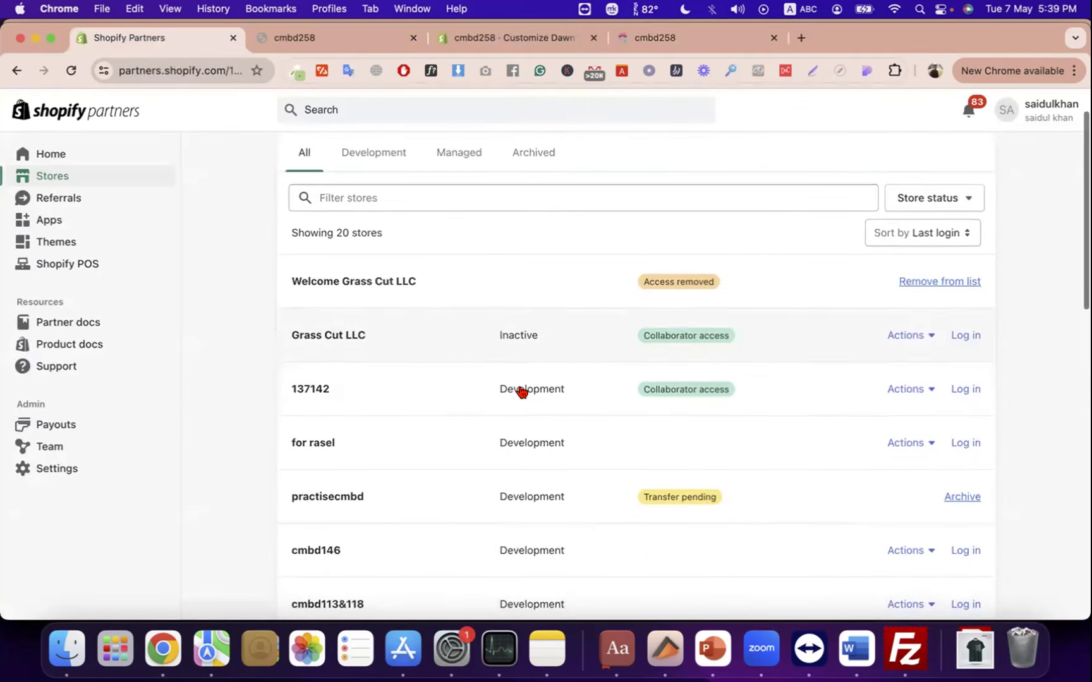
scroll(521, 391, down, 10)
scroll(521, 392, down, 3)
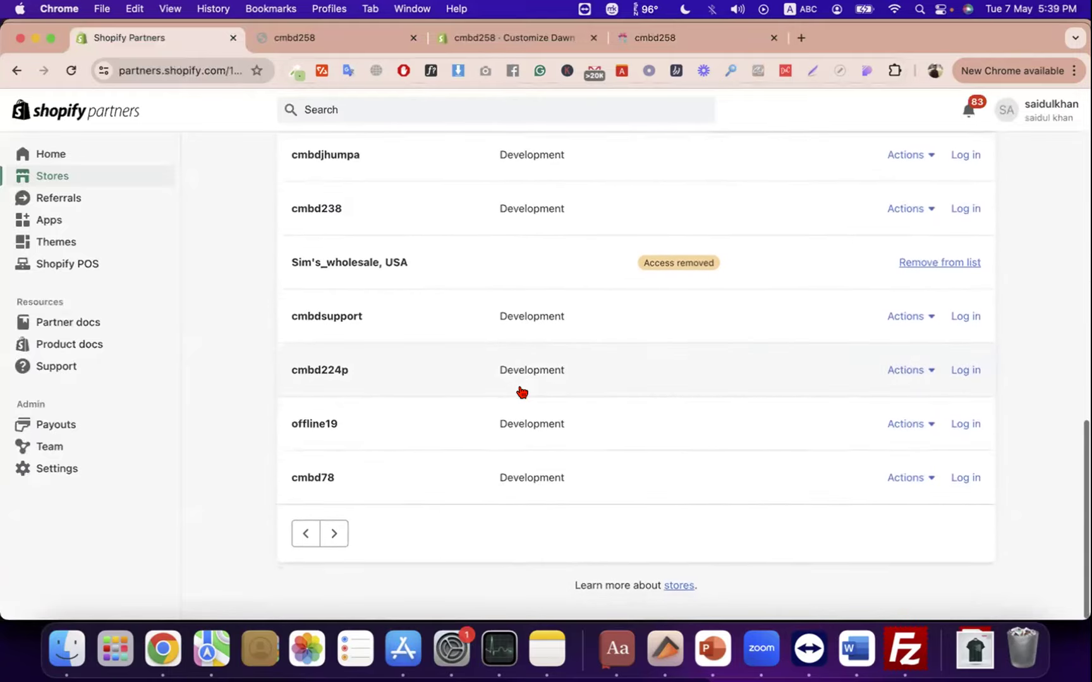
click(334, 545)
click(305, 395)
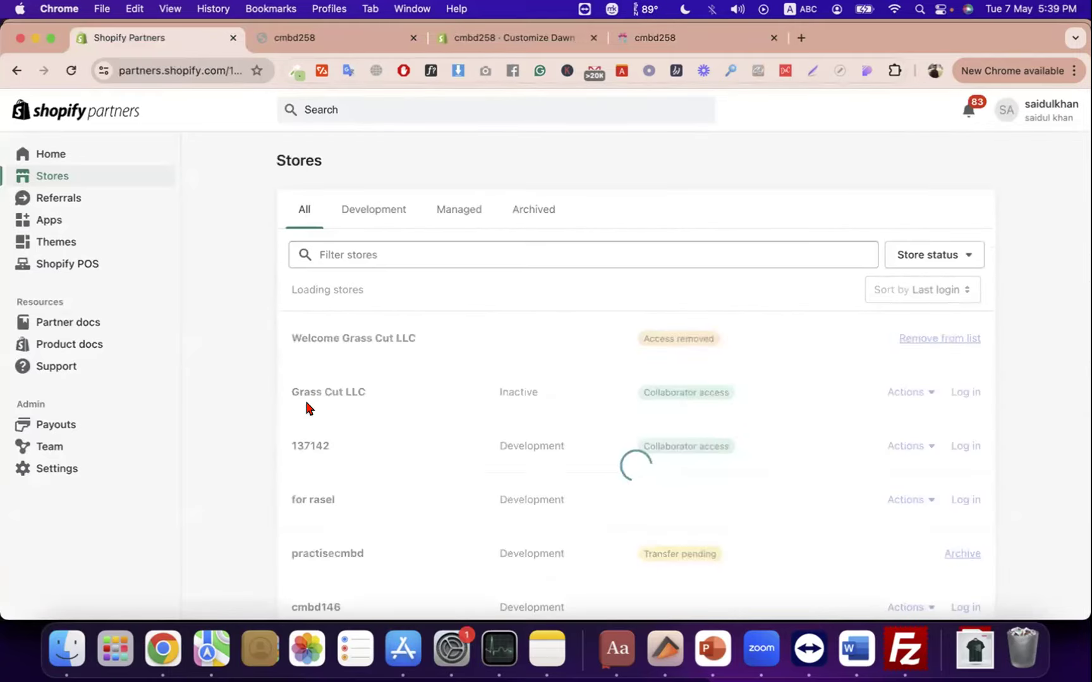
scroll(443, 453, down, 5)
scroll(444, 454, down, 7)
scroll(444, 454, down, 3)
scroll(443, 454, up, 13)
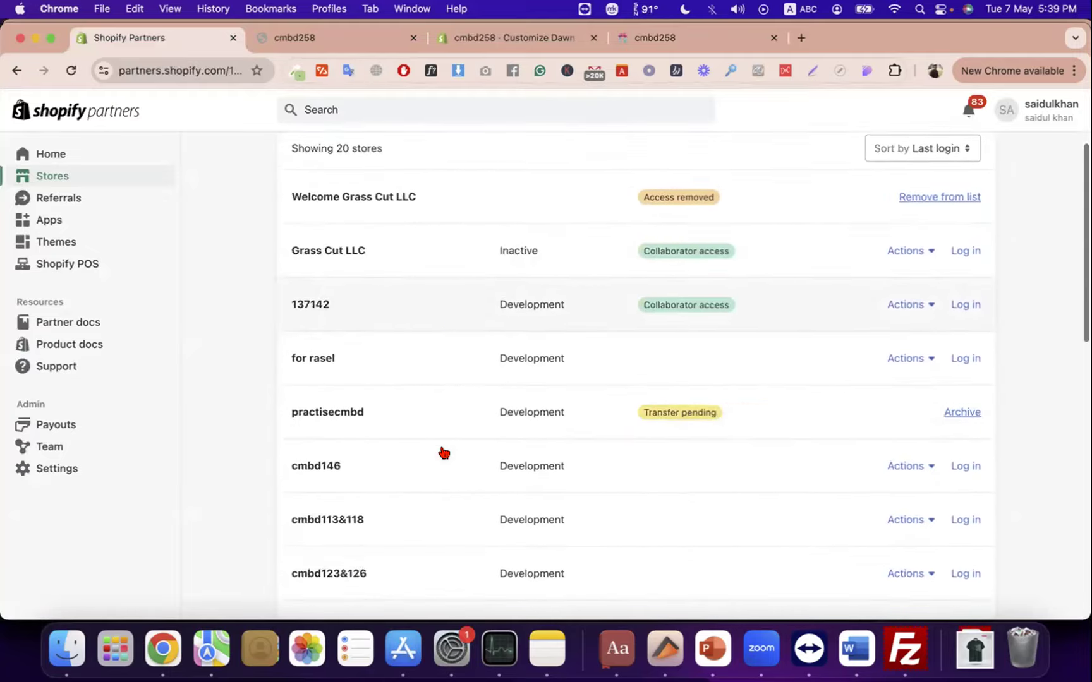
scroll(327, 556, down, 10)
scroll(304, 590, up, 8)
scroll(305, 588, up, 5)
- Filter the stores by cmbd2, log in to the cmbd258 store and close the old store password page's tab
click(370, 254)
text(cmbd2)
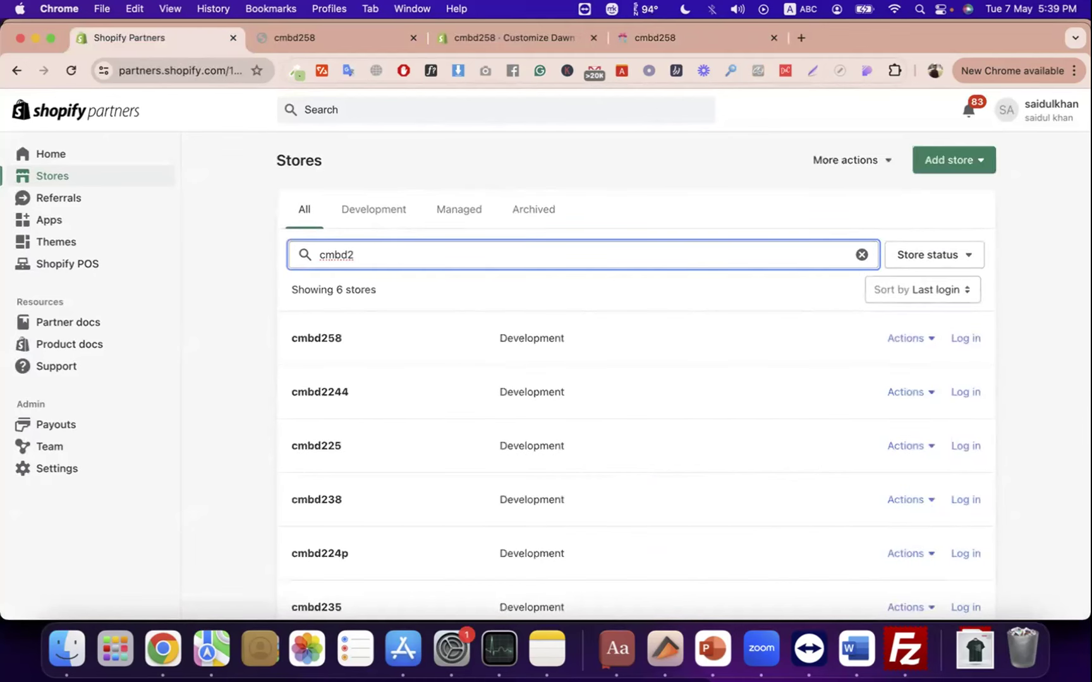
click(967, 340)
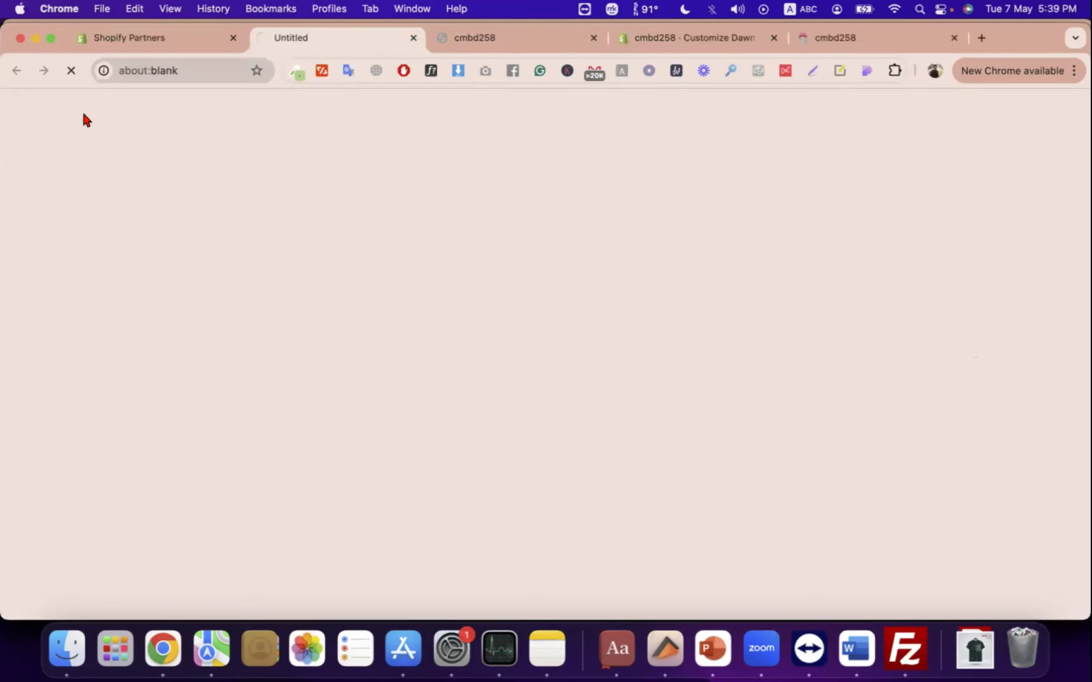
click(530, 45)
click(593, 38)
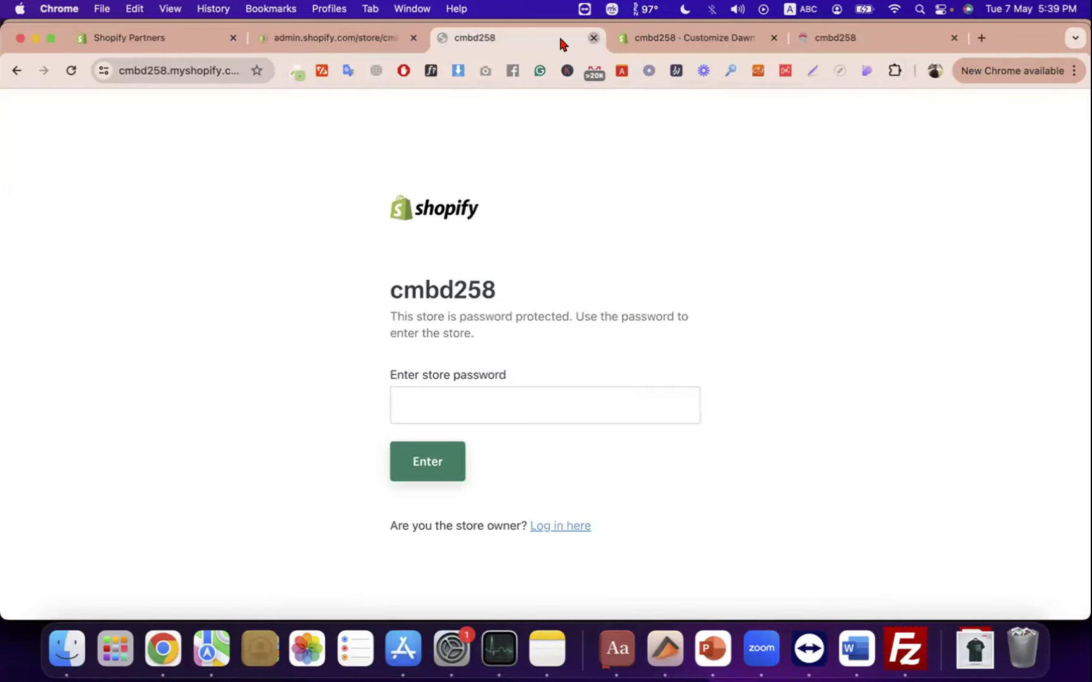
click(406, 41)
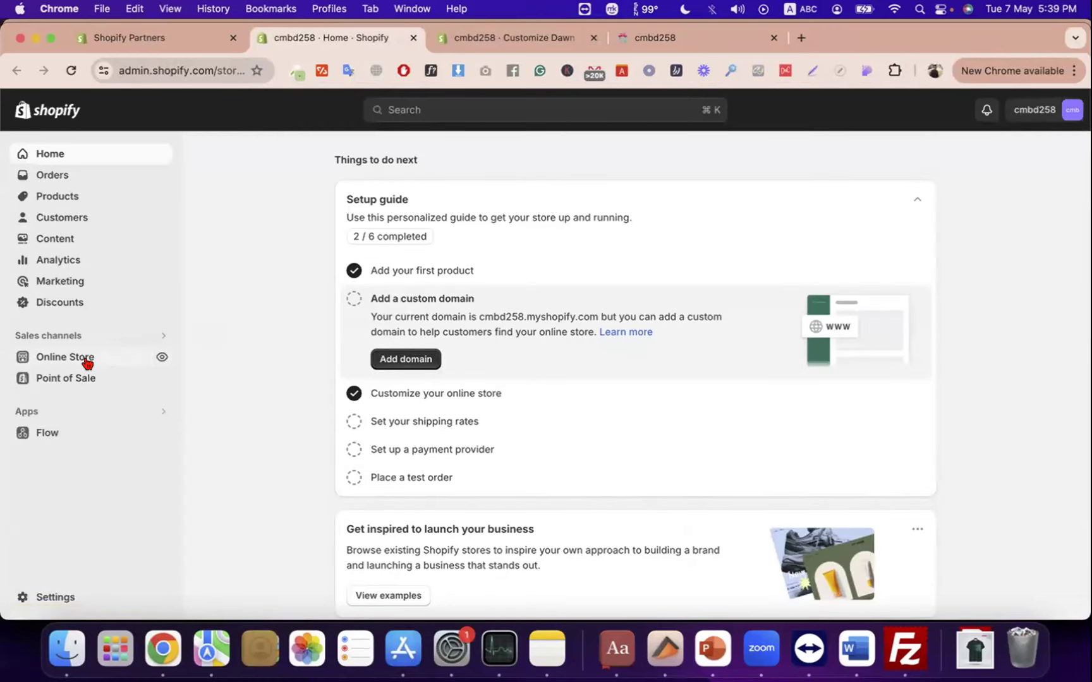
- Open the Online Store's Preferences in the cmbd258 admin and examine the store access notice
click(87, 363)
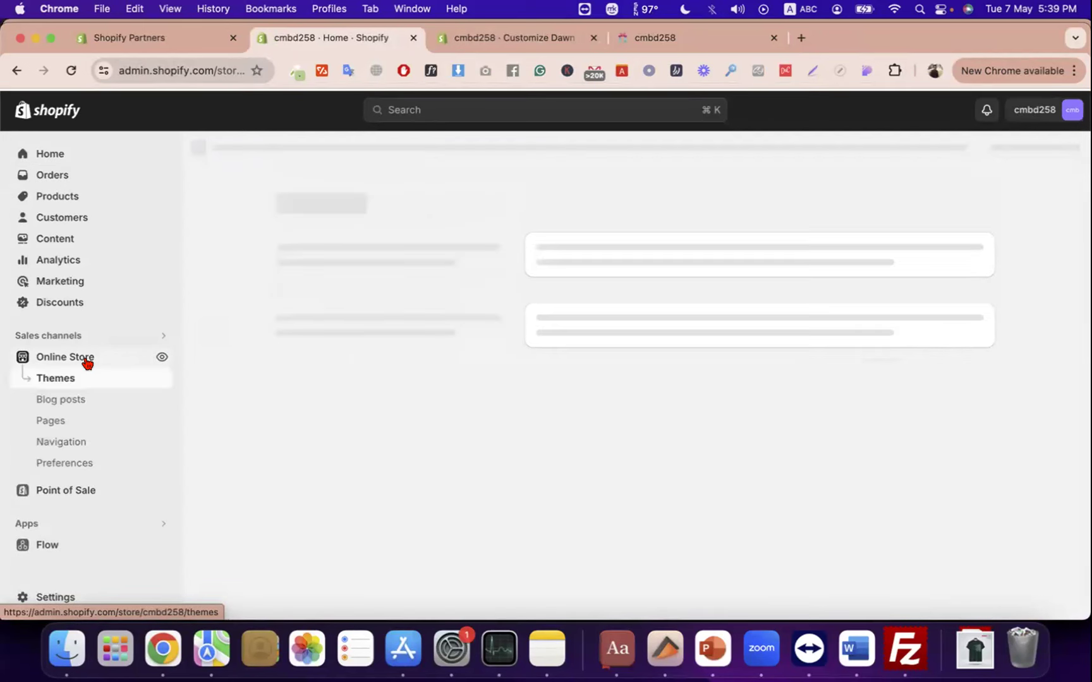
click(61, 443)
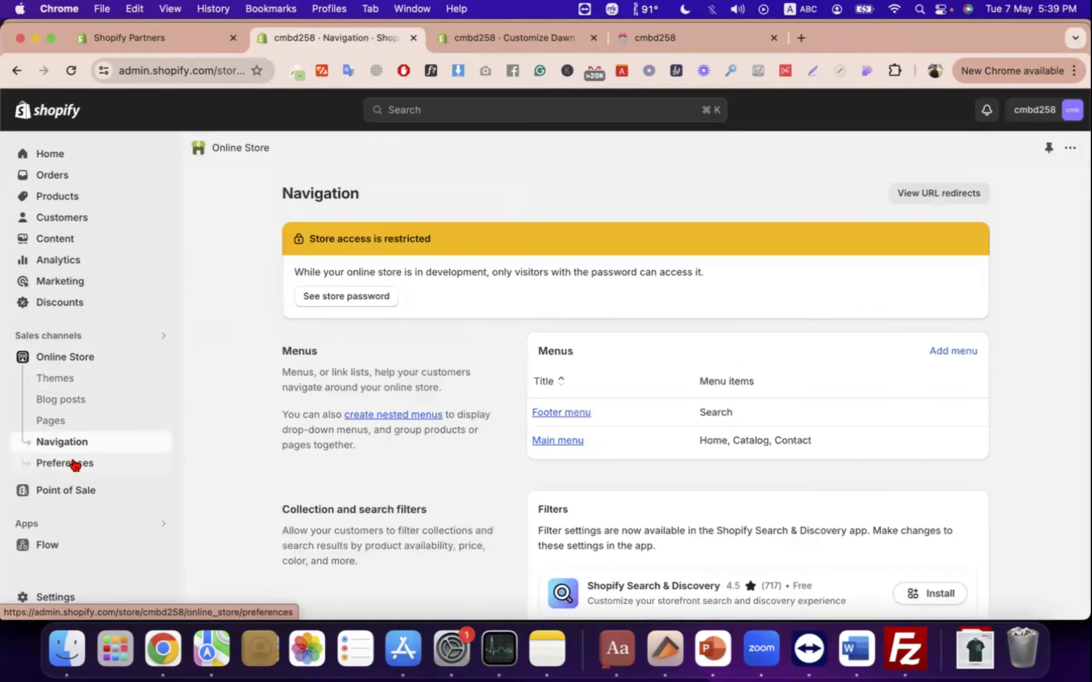
click(74, 464)
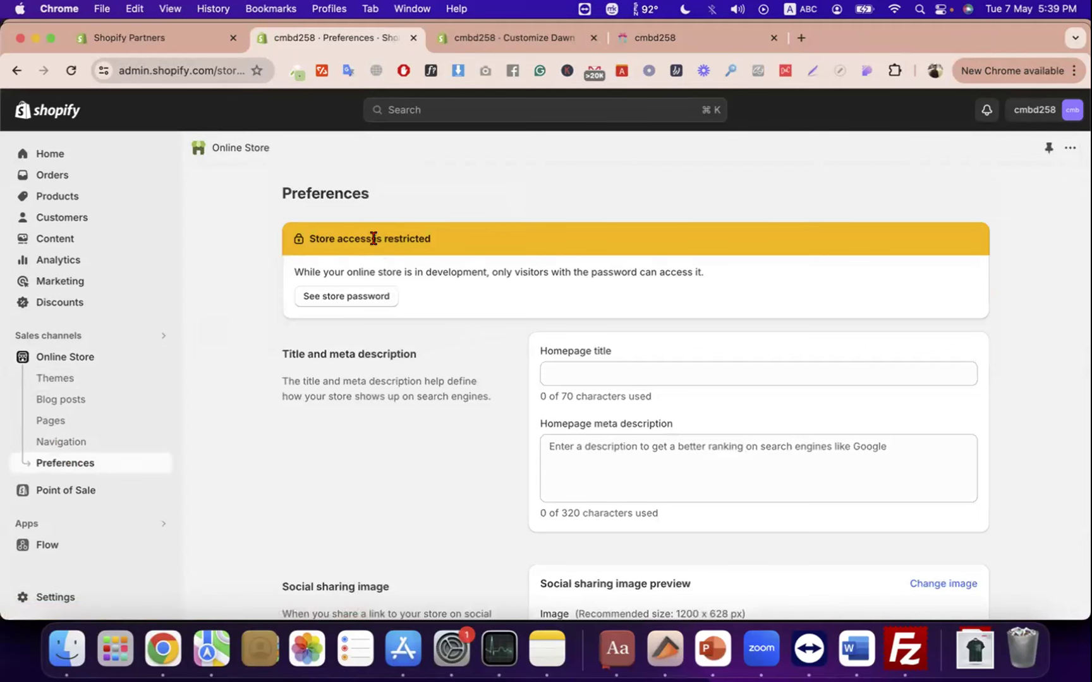
triple_click(372, 238)
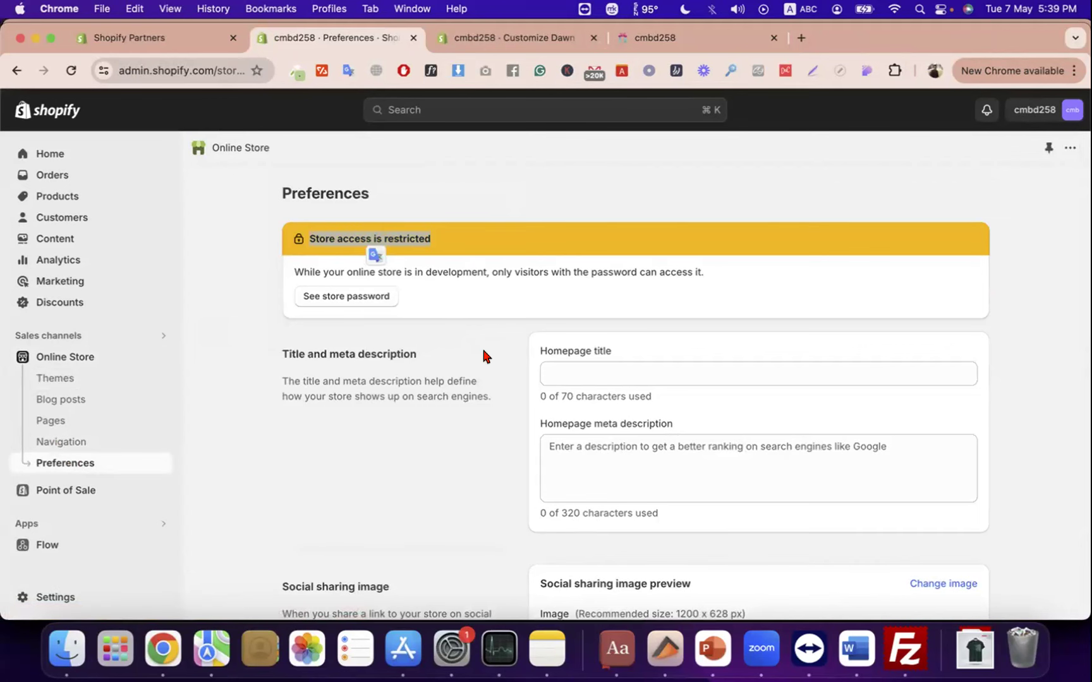
- Set the homepage title to cmbd-258 in the store preferences
scroll(407, 364, down, 1)
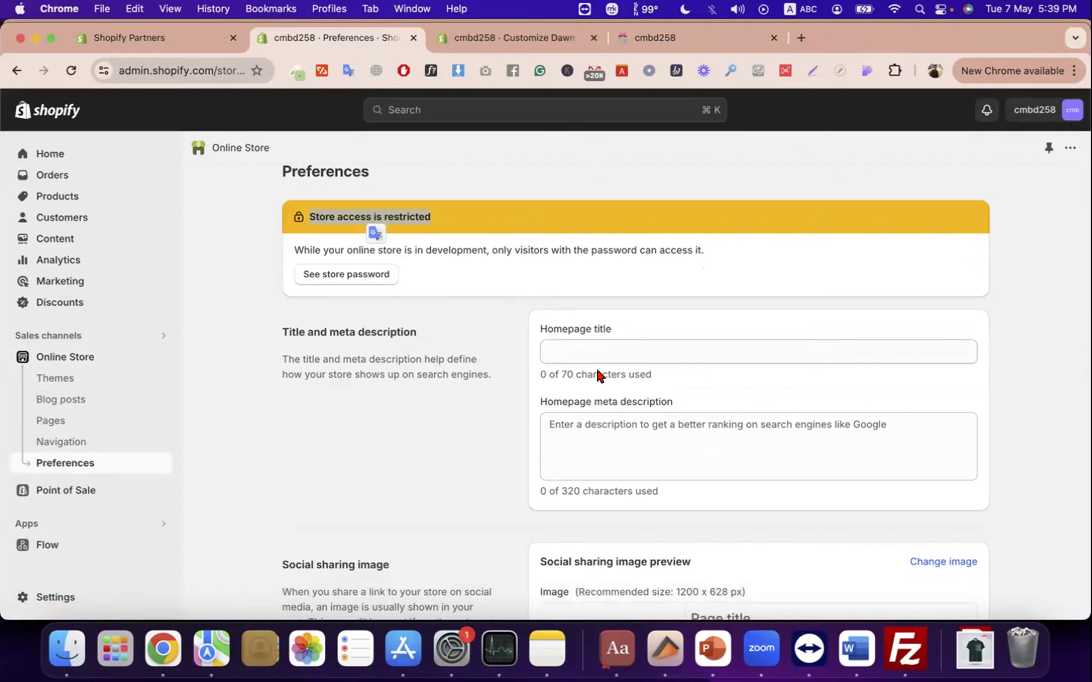
click(589, 344)
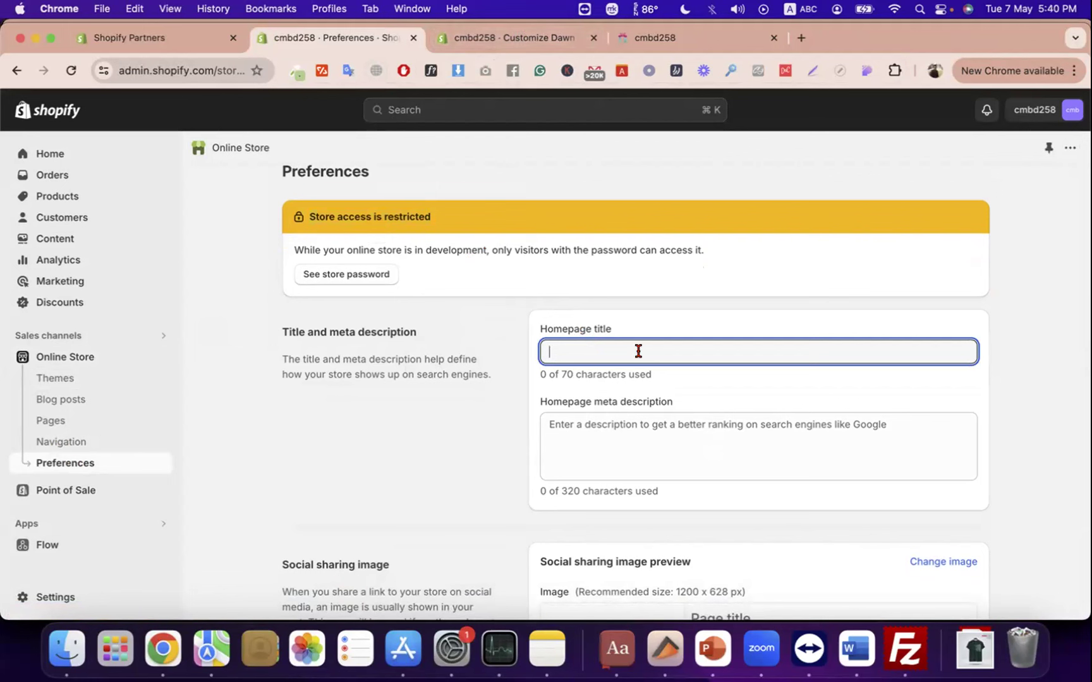
text(C)
key(BackSpace)
text(cmbd)
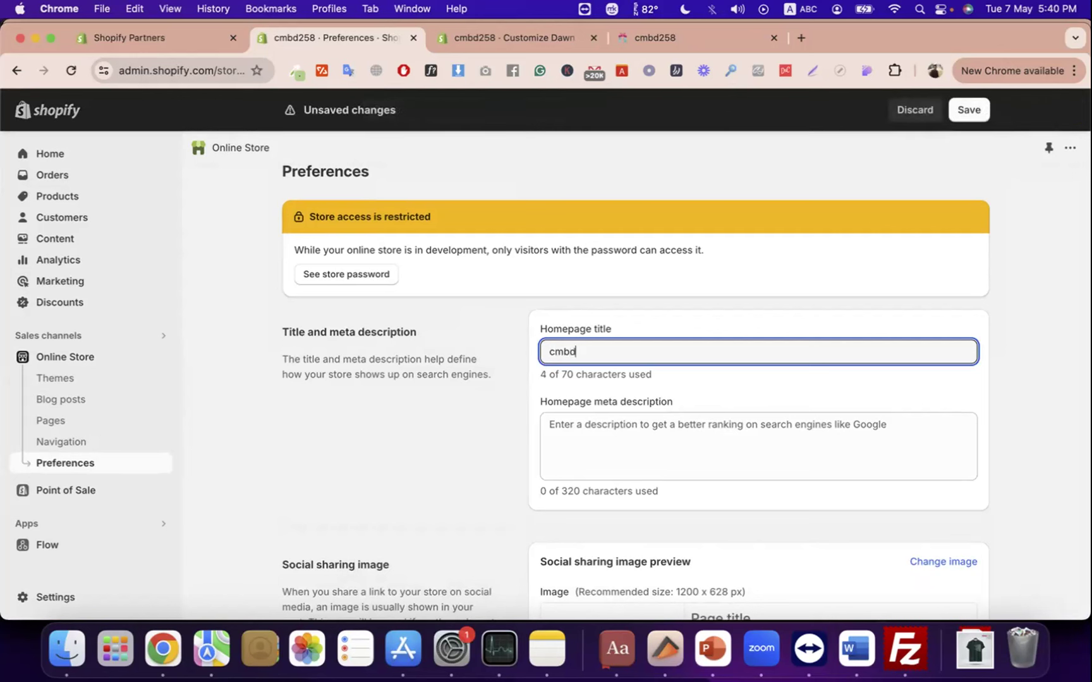
text(-258)
drag(628, 344, 545, 342)
- Examine the homepage meta description field and the social sharing image preview with its page title, store URL and meta description
click(606, 438)
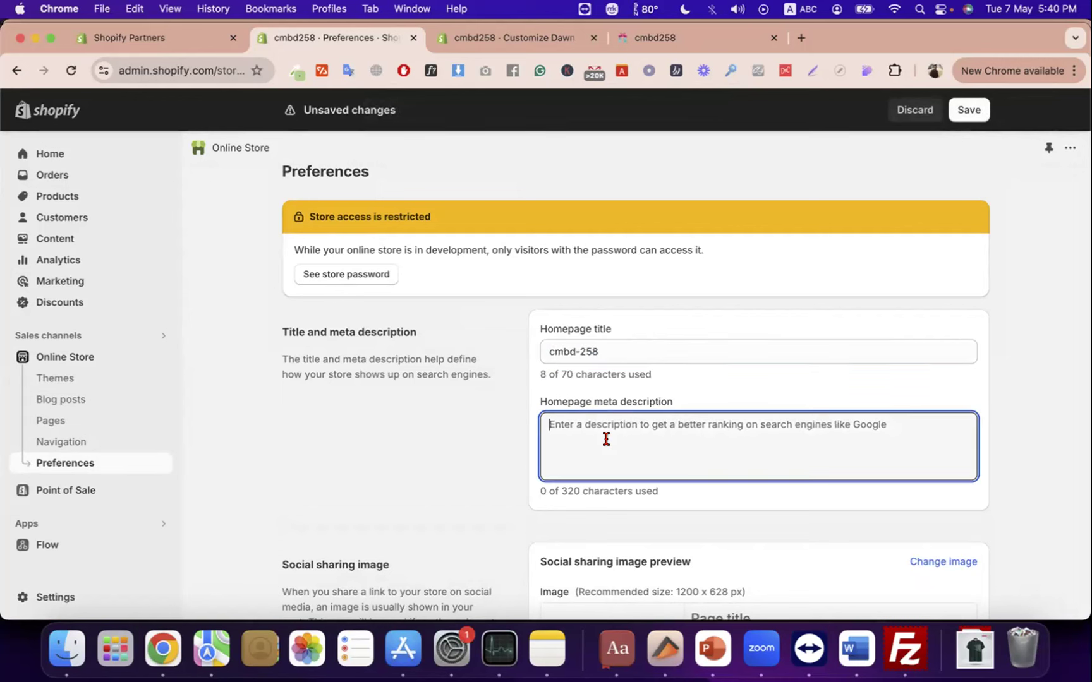
scroll(606, 441, down, 2)
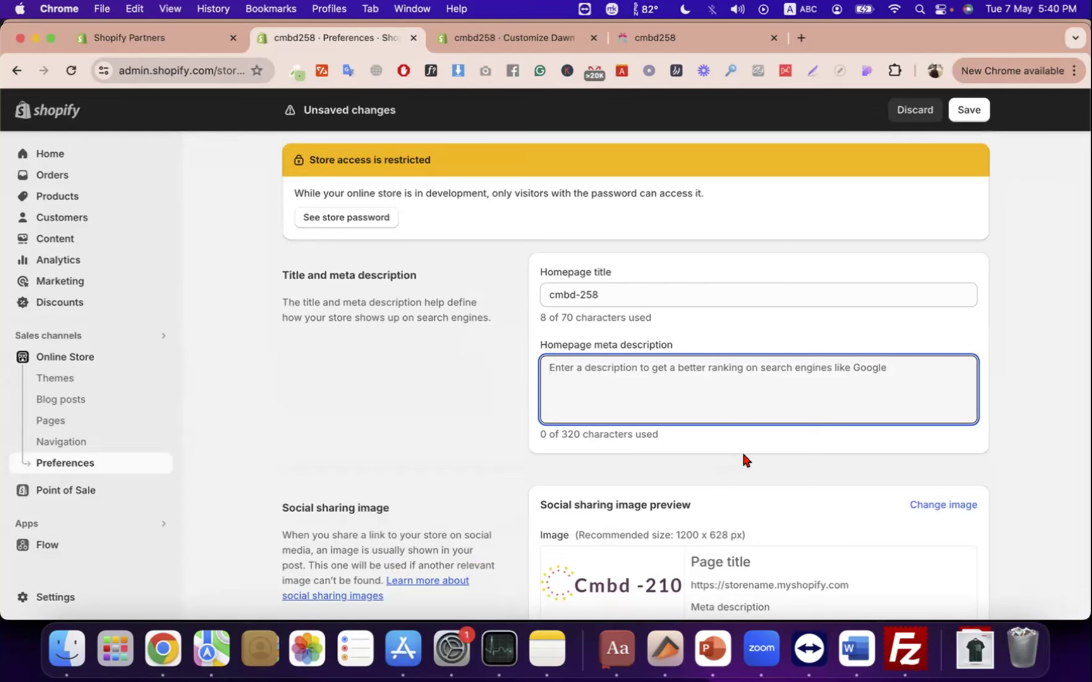
scroll(742, 460, down, 4)
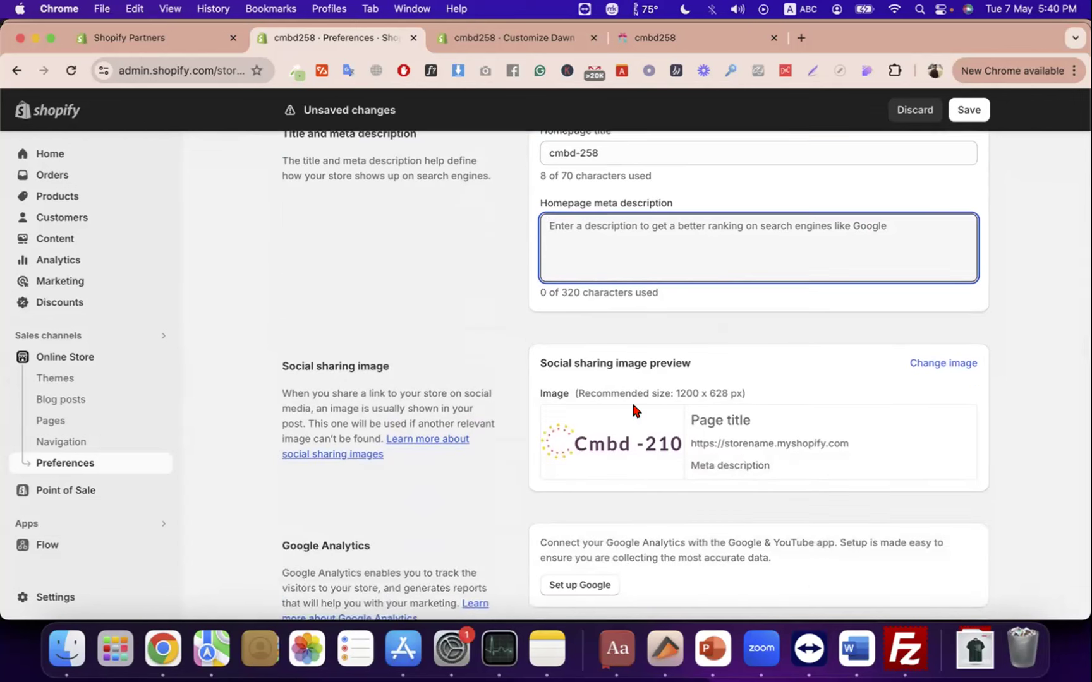
double_click(554, 393)
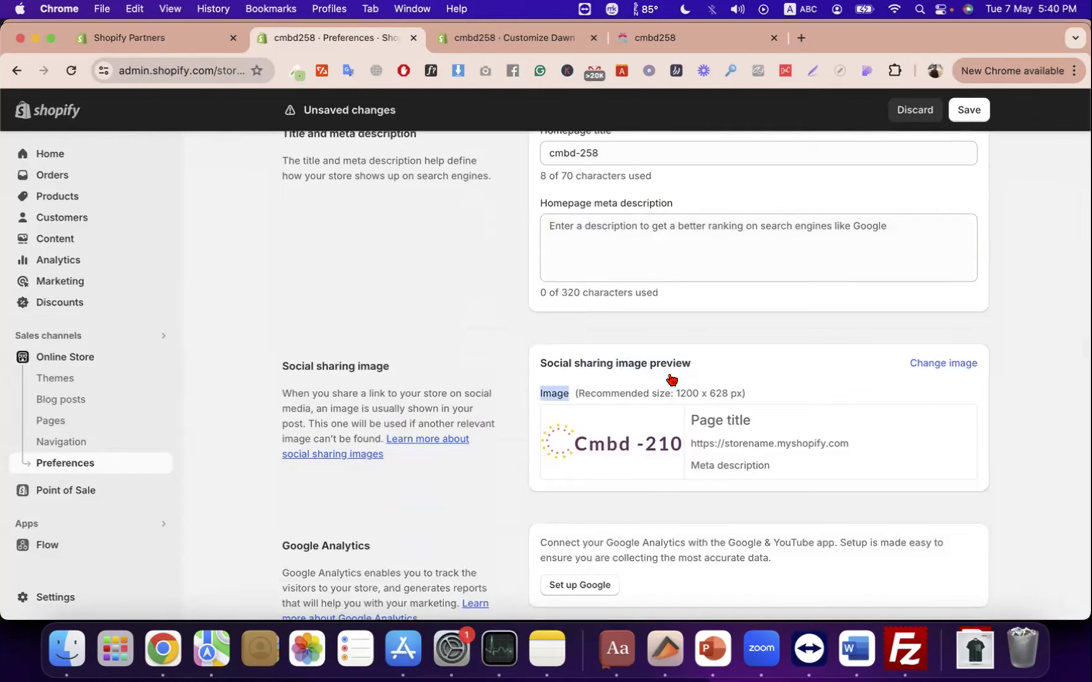
triple_click(677, 357)
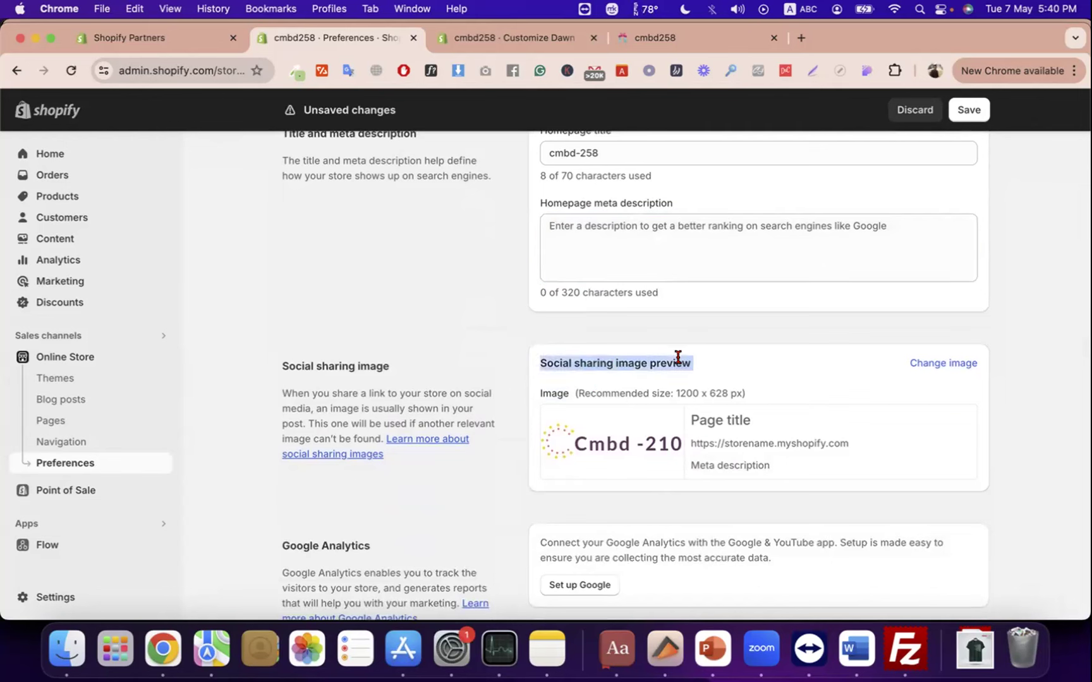
triple_click(666, 357)
triple_click(698, 418)
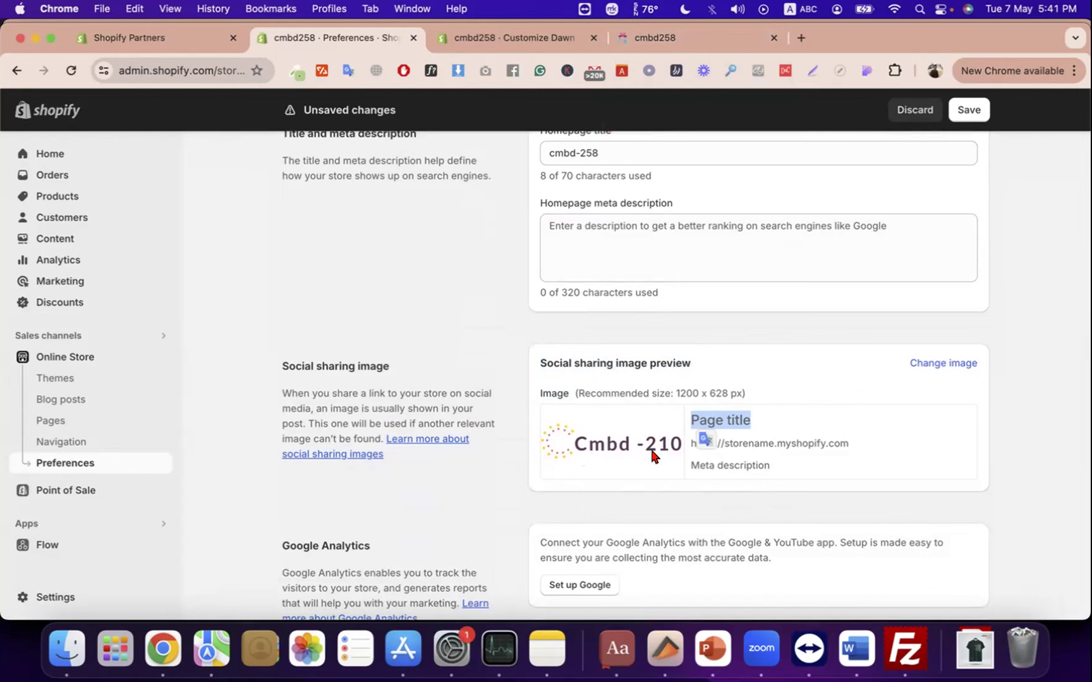
double_click(747, 463)
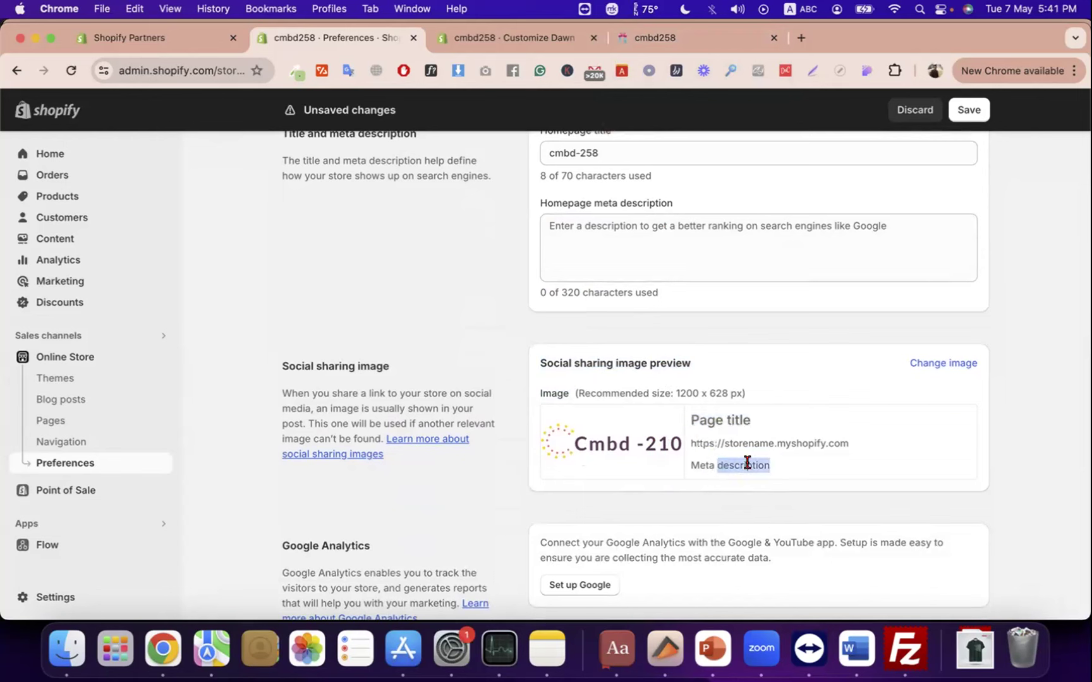
triple_click(747, 463)
double_click(759, 438)
triple_click(760, 438)
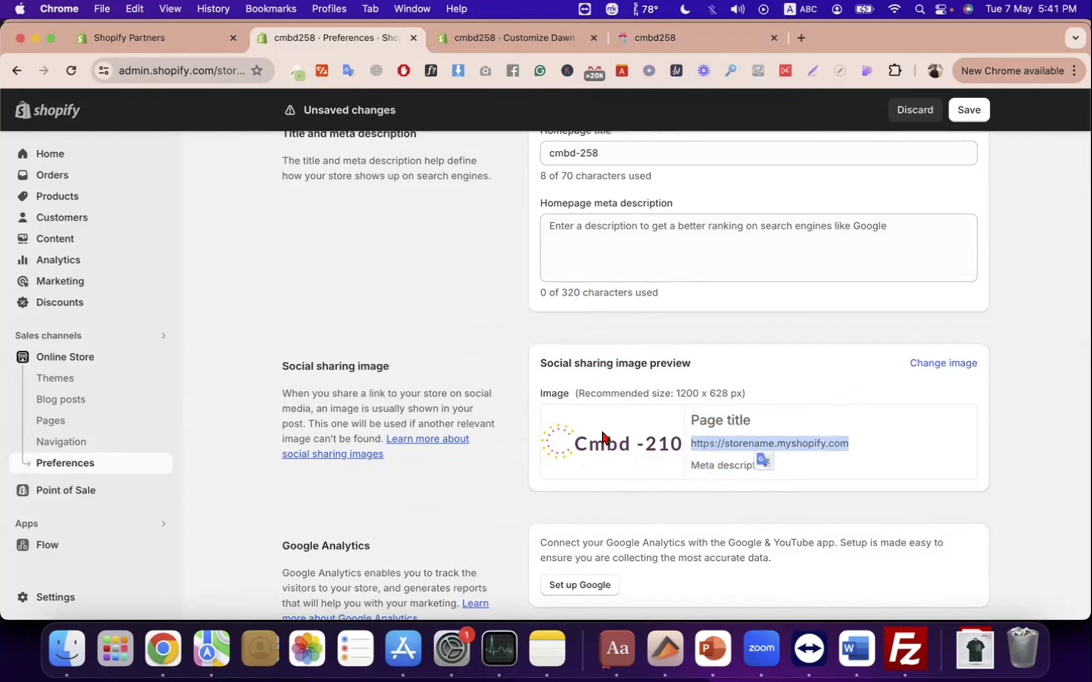
click(745, 414)
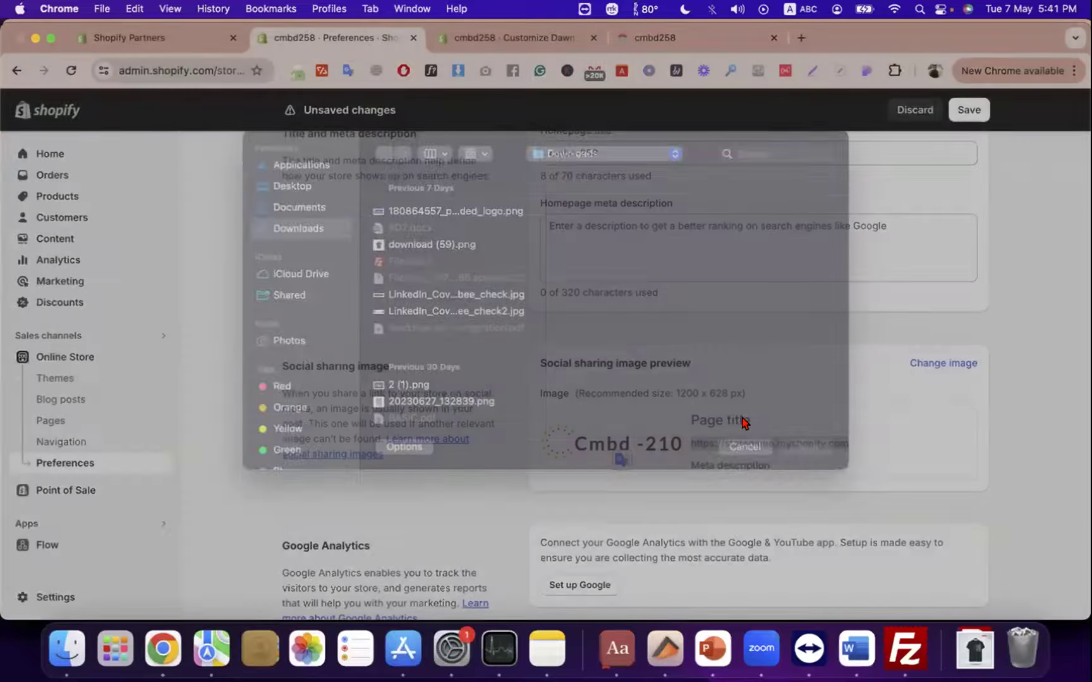
click(744, 468)
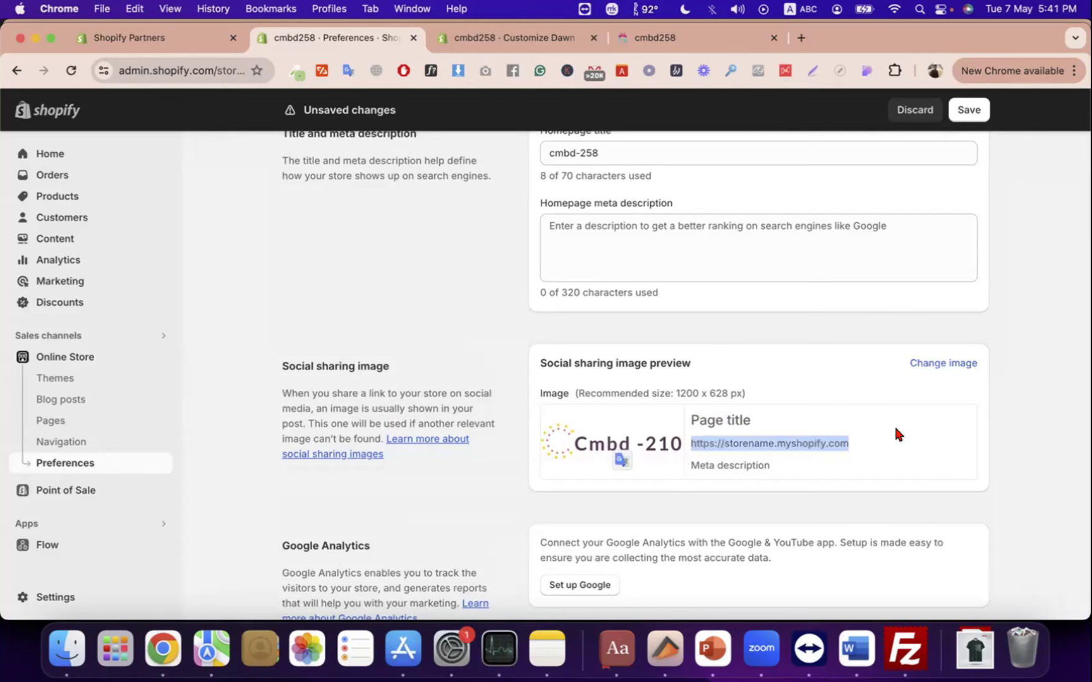
- Save the store preferences and open the Online Store's Navigation page to its list of menus
click(965, 110)
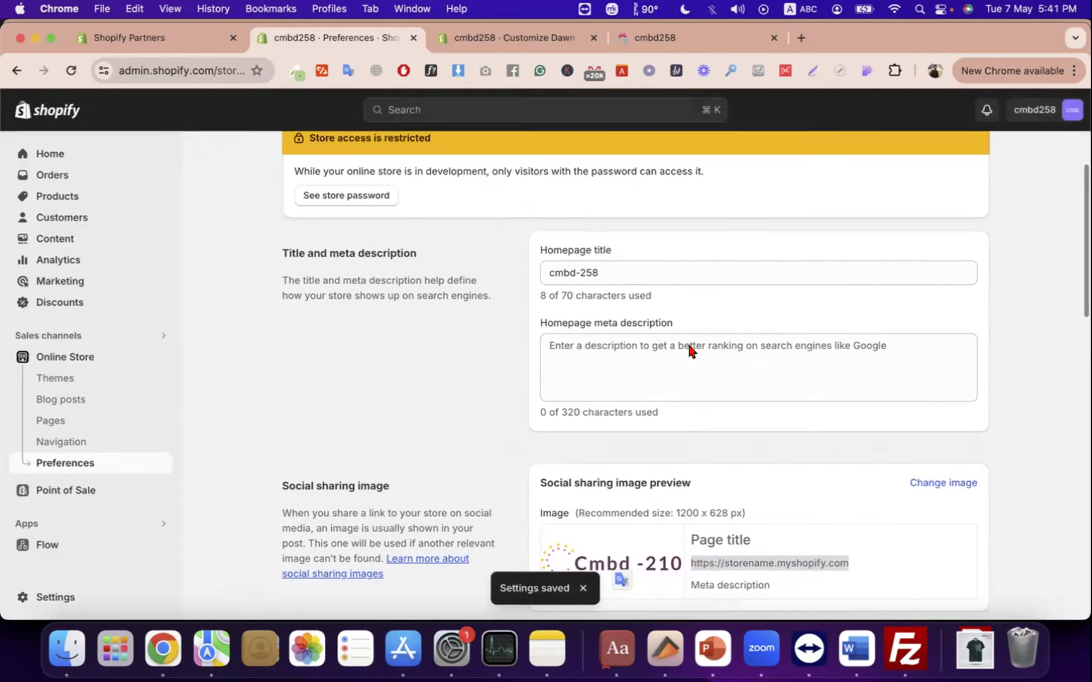
scroll(231, 389, down, 3)
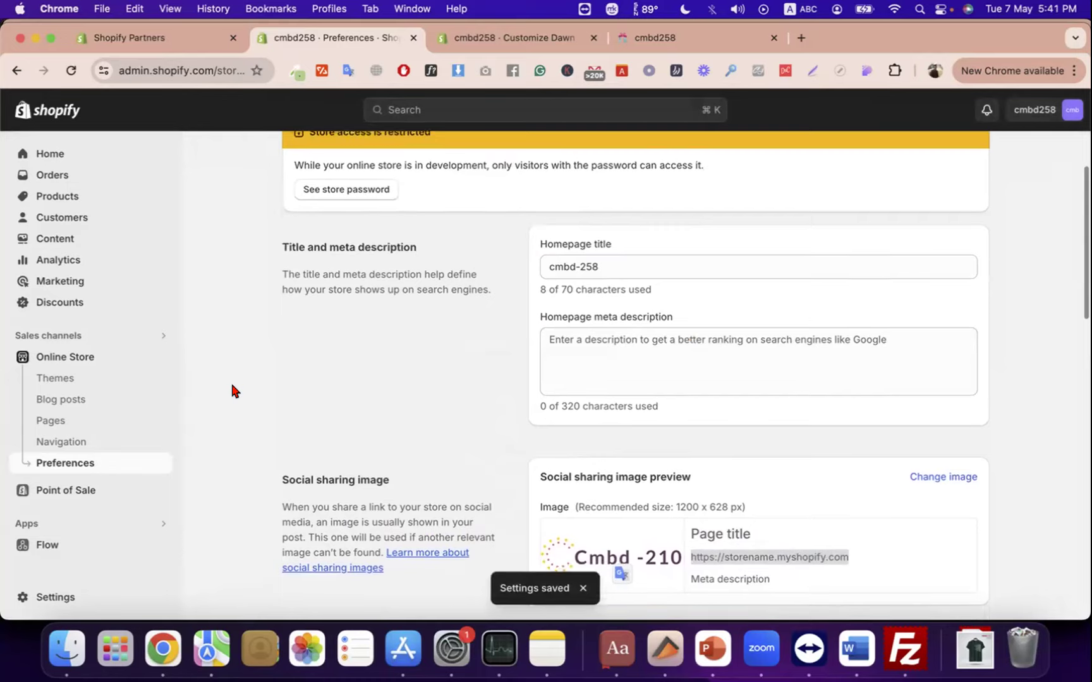
click(99, 436)
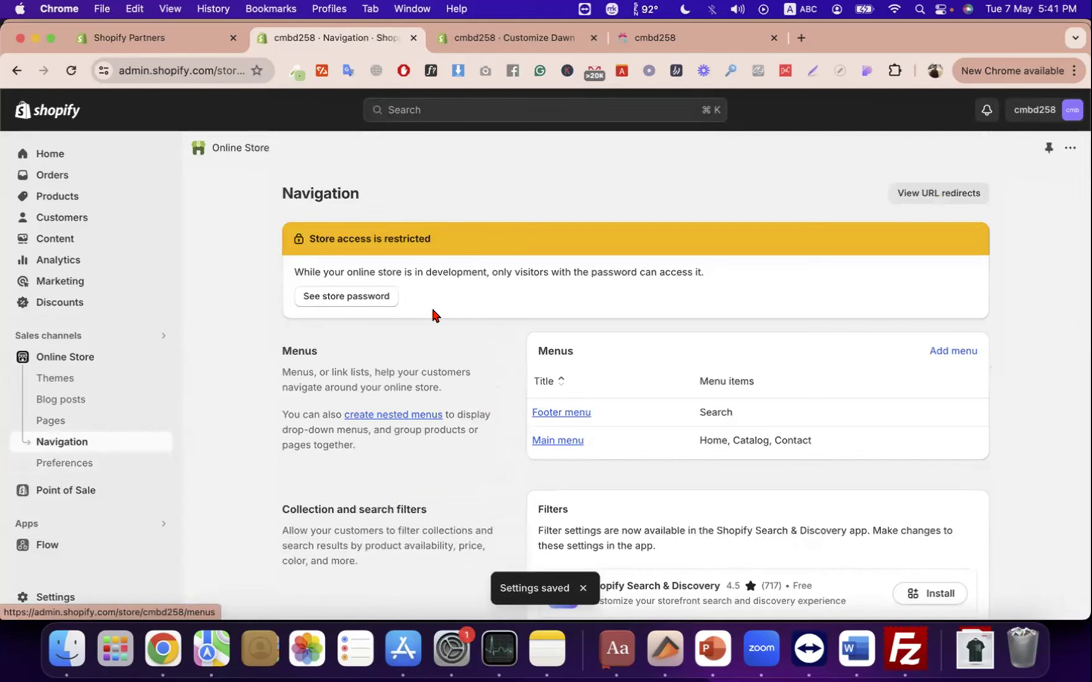
click(385, 297)
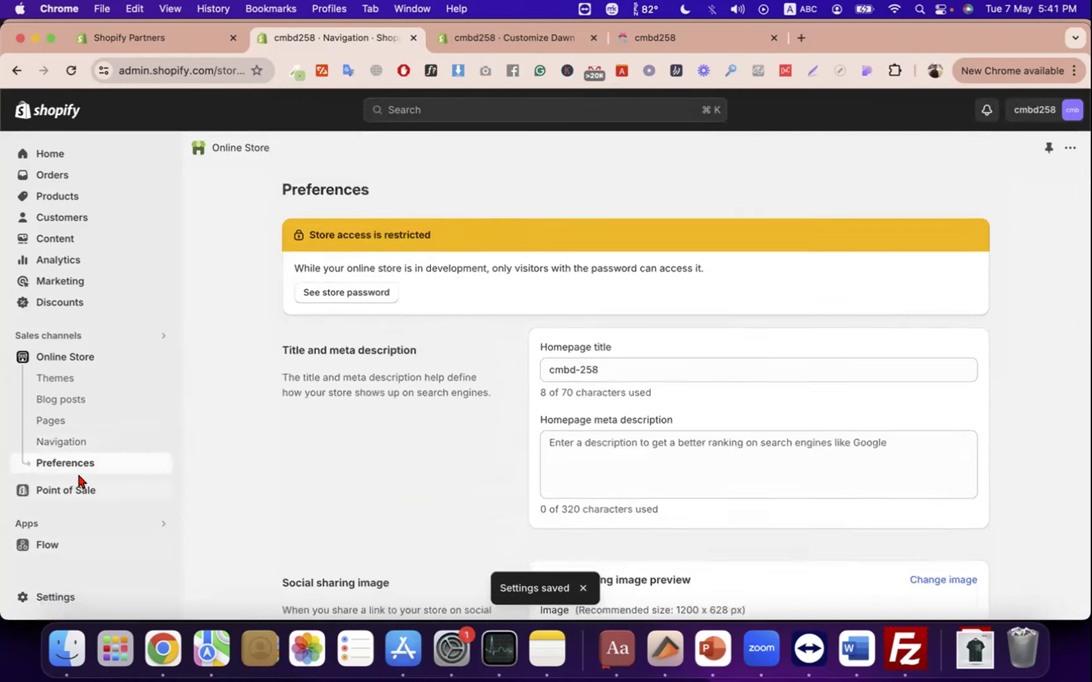
click(85, 441)
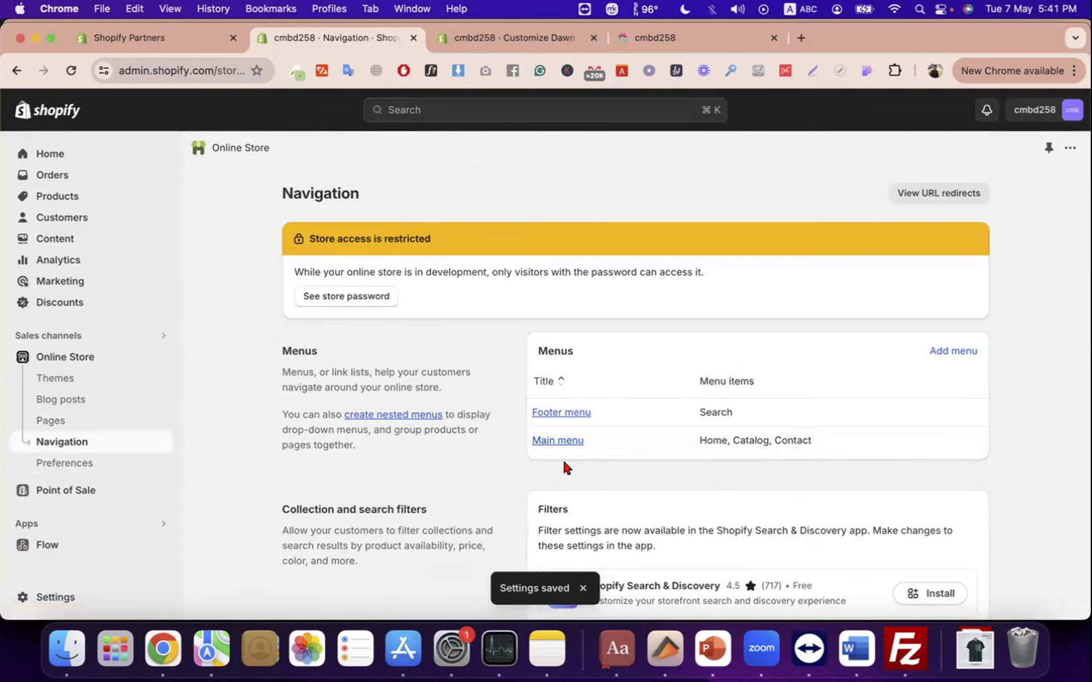
scroll(513, 417, down, 2)
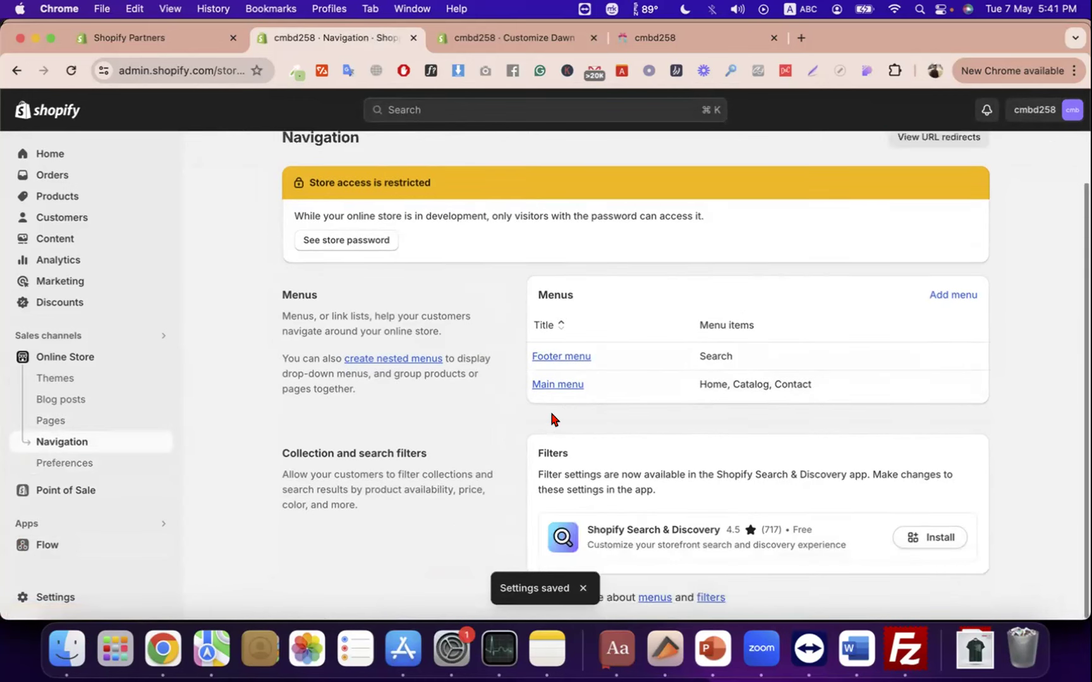
- Start a new navigation menu titled "New main menu"
click(969, 294)
click(358, 258)
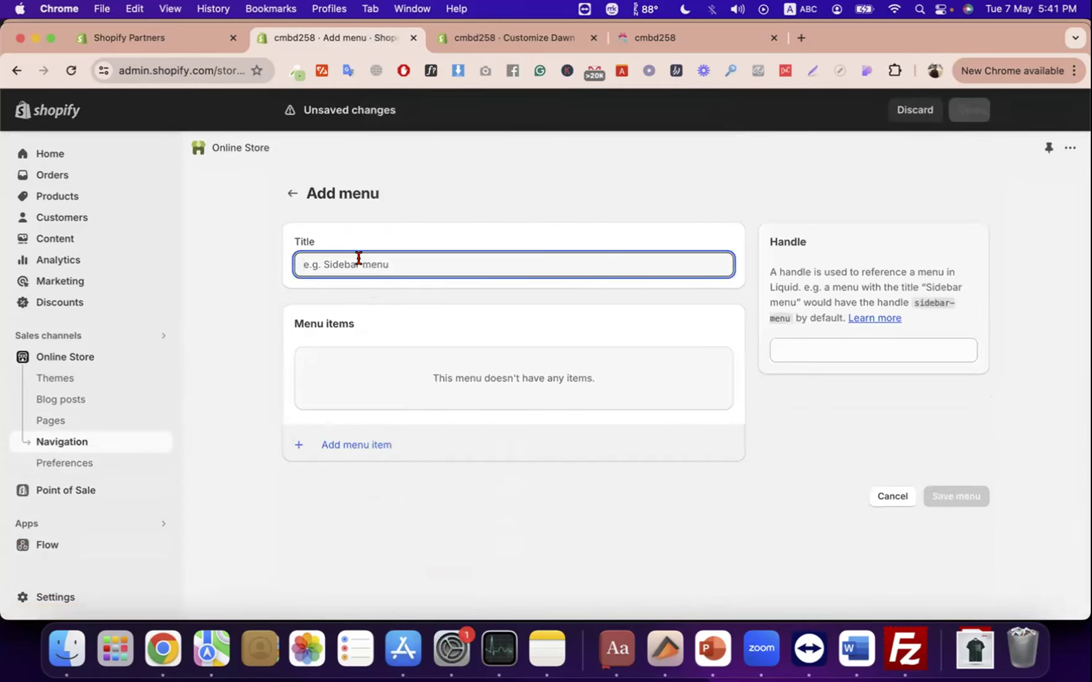
text(M)
key(BackSpace)
text(N)
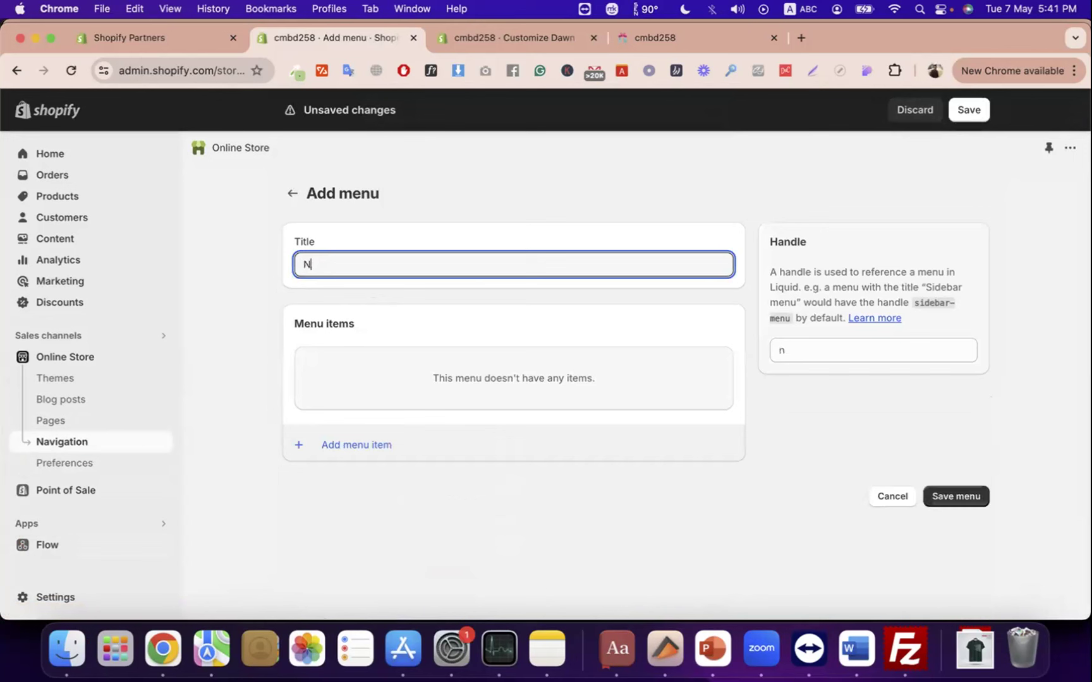
text(ew main menu)
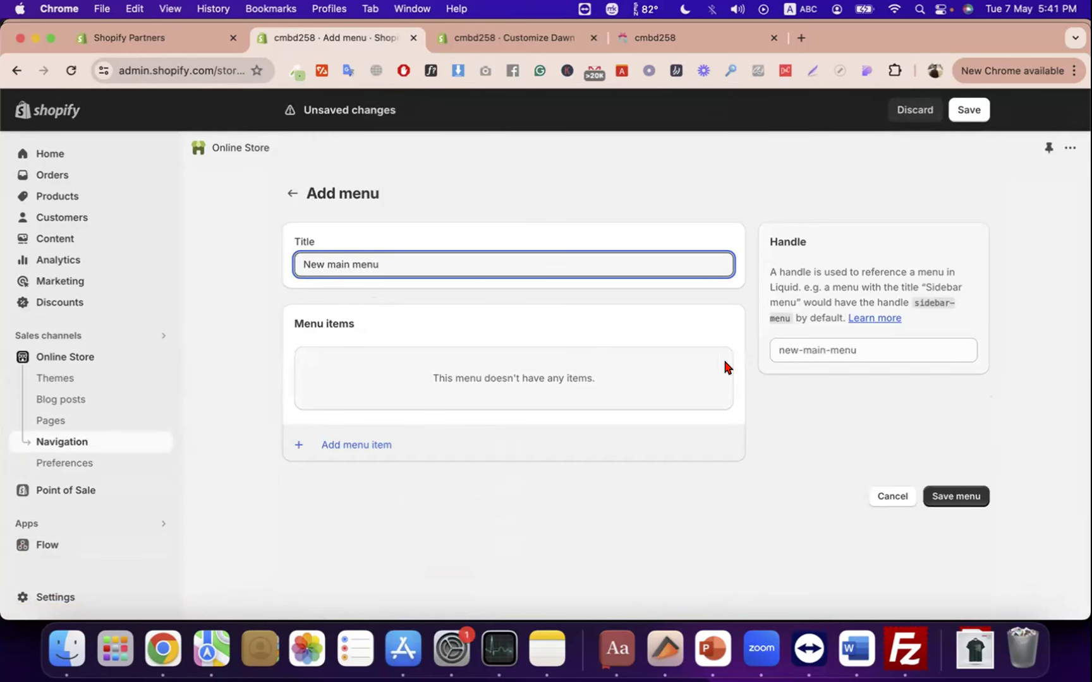
- Add a menu item named Home that links to the Home page
click(504, 443)
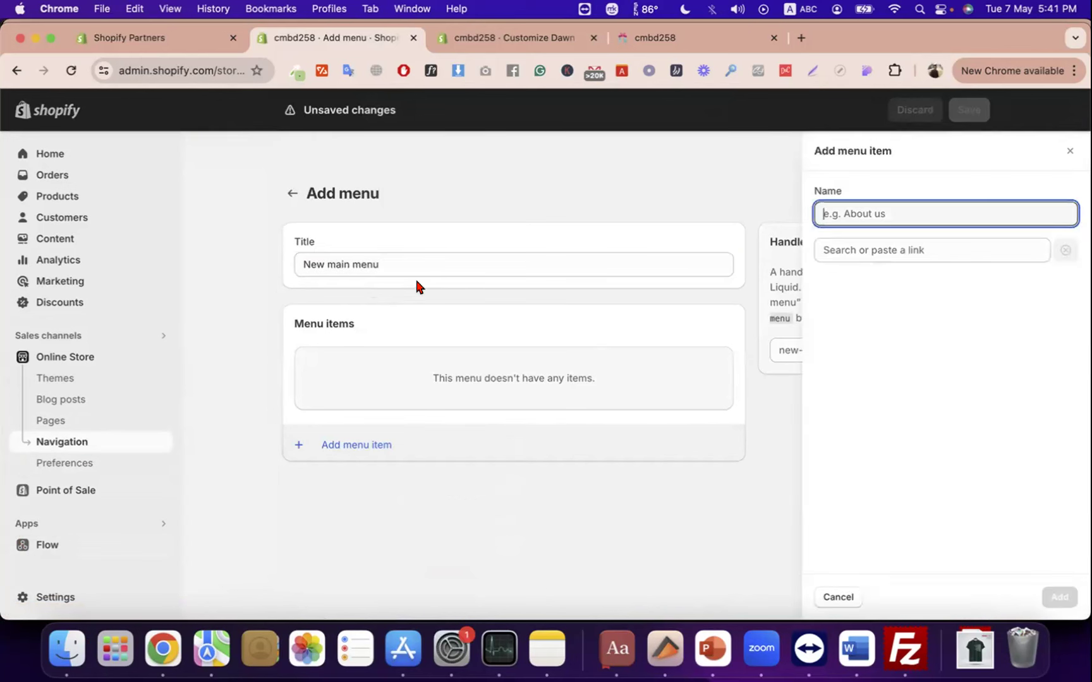
click(932, 248)
click(919, 281)
click(882, 212)
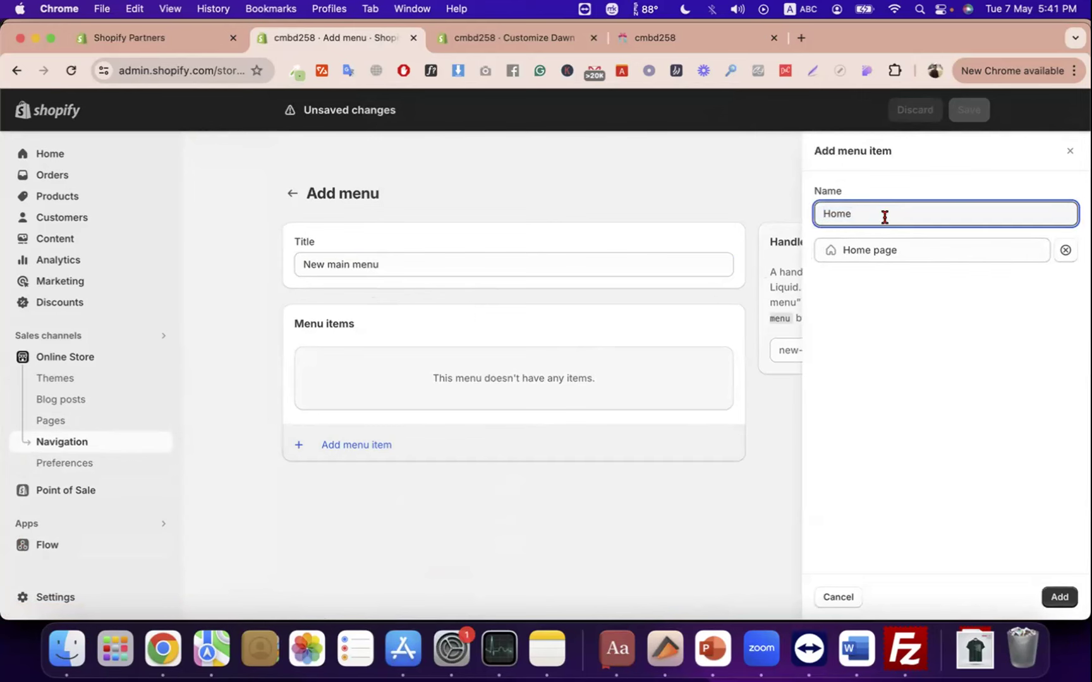
click(1063, 597)
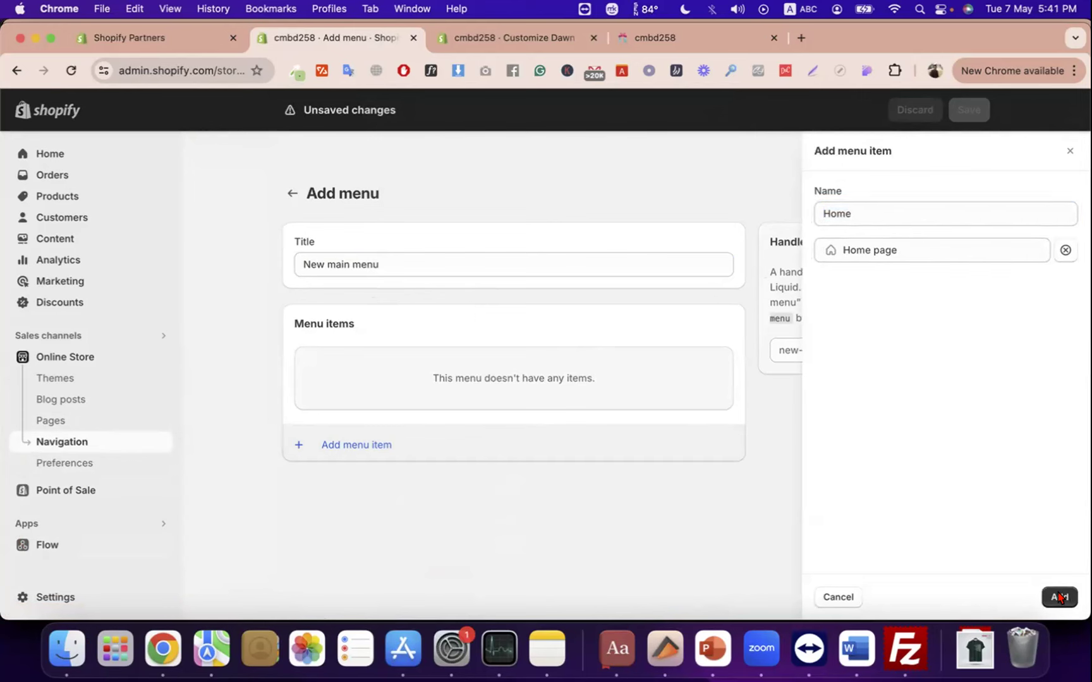
click(1059, 597)
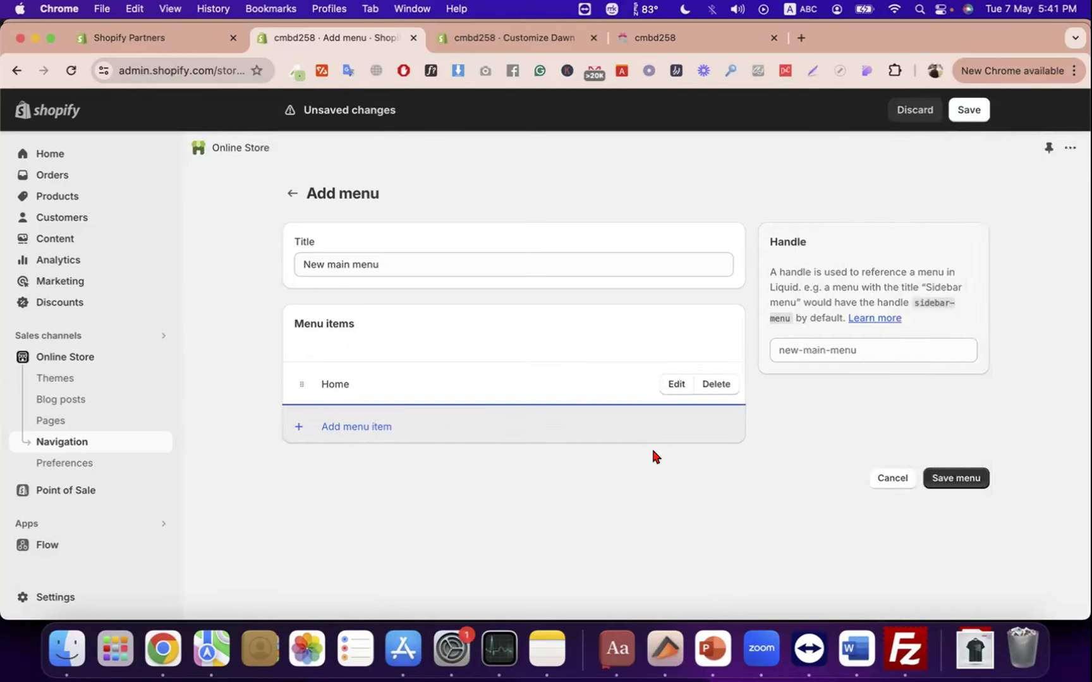
- Add a second menu item named Shop that links to All products
click(646, 421)
click(868, 252)
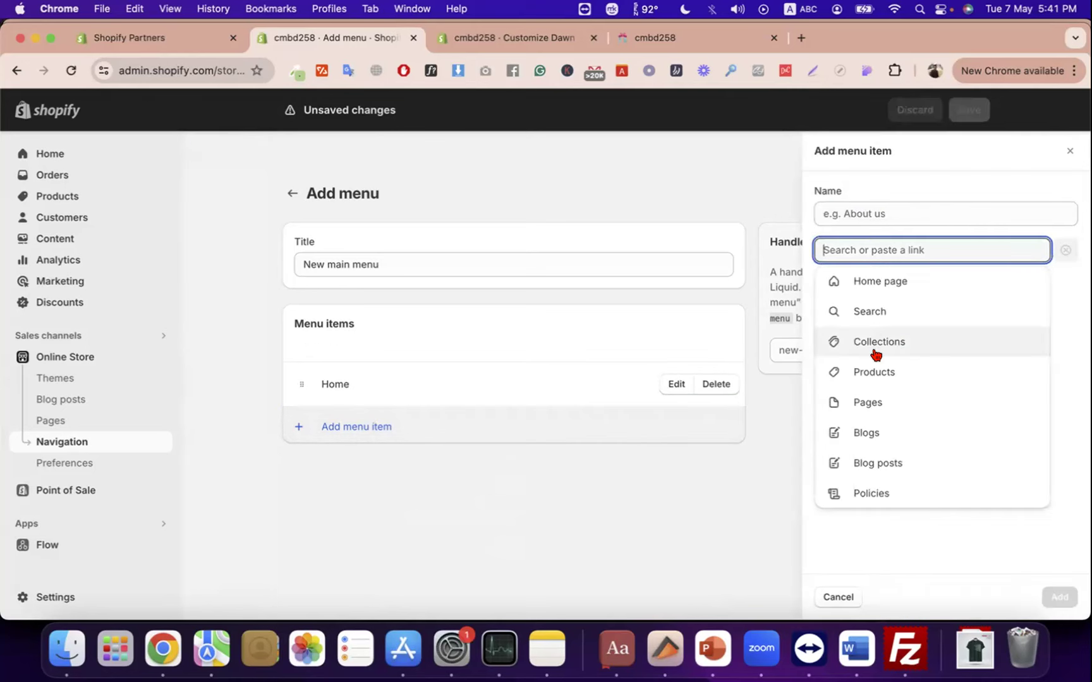
click(884, 372)
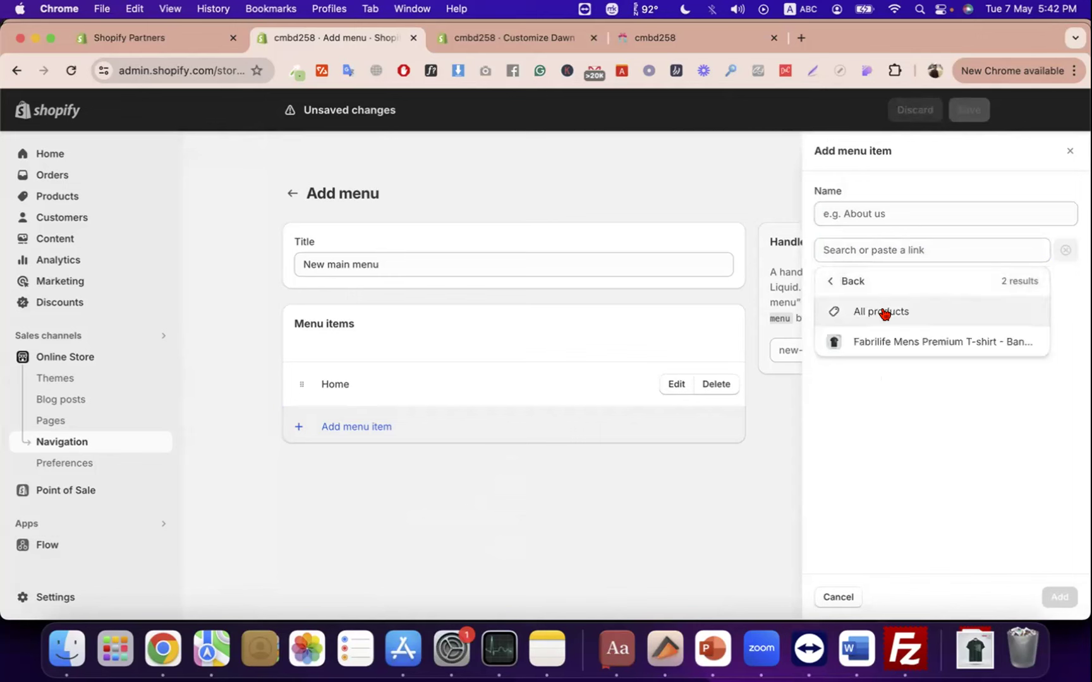
click(884, 312)
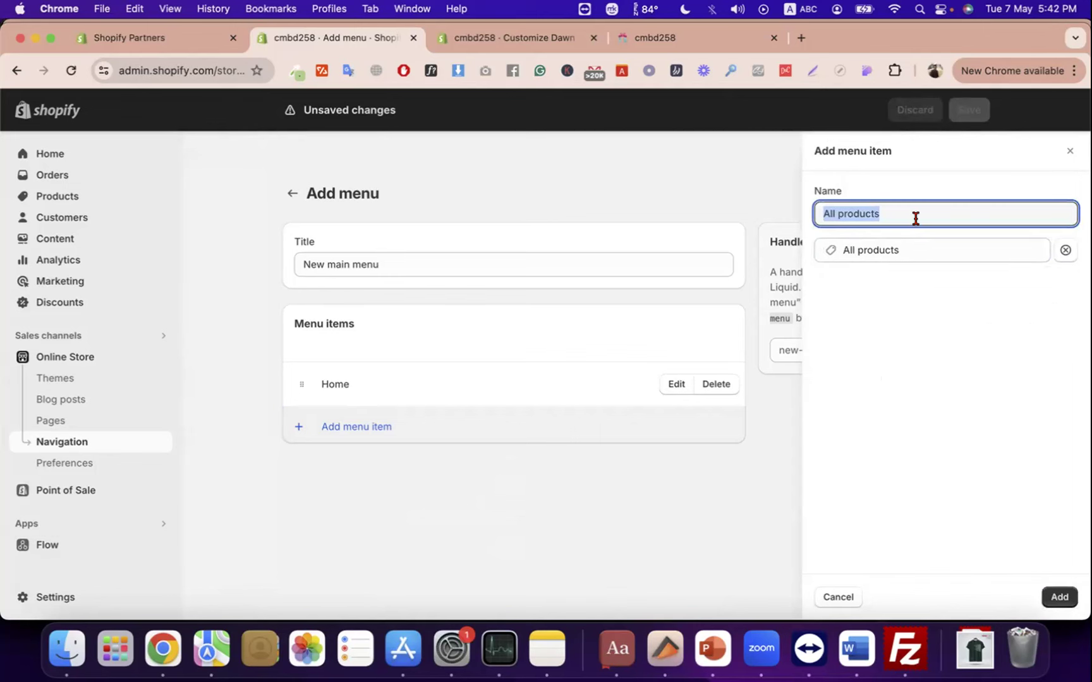
text(Shop)
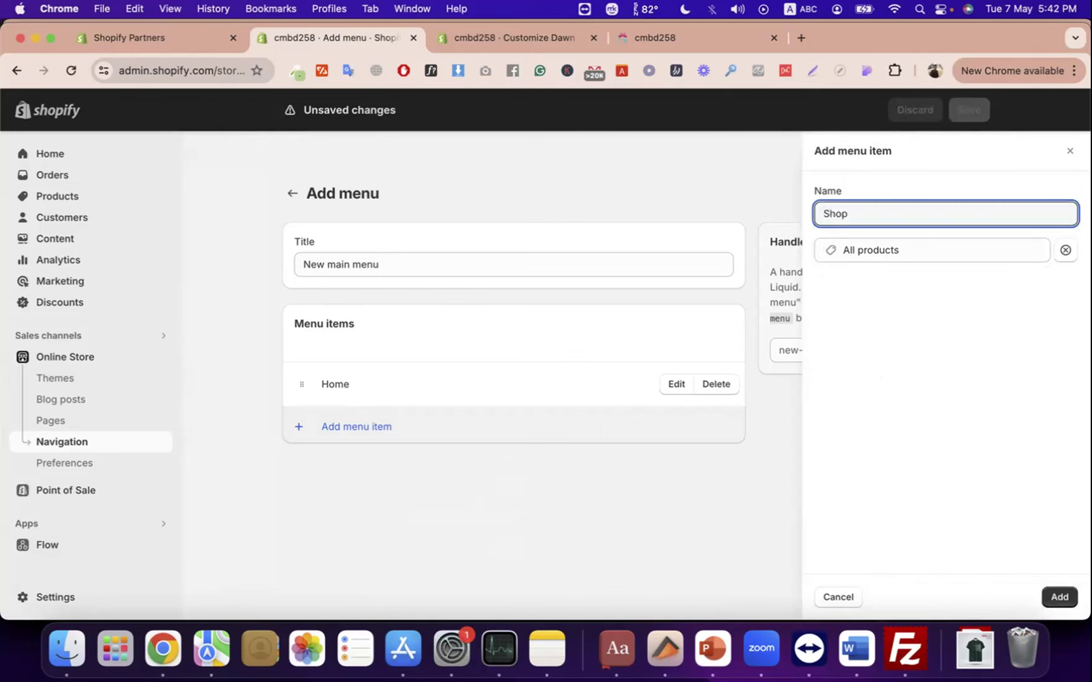
click(1060, 597)
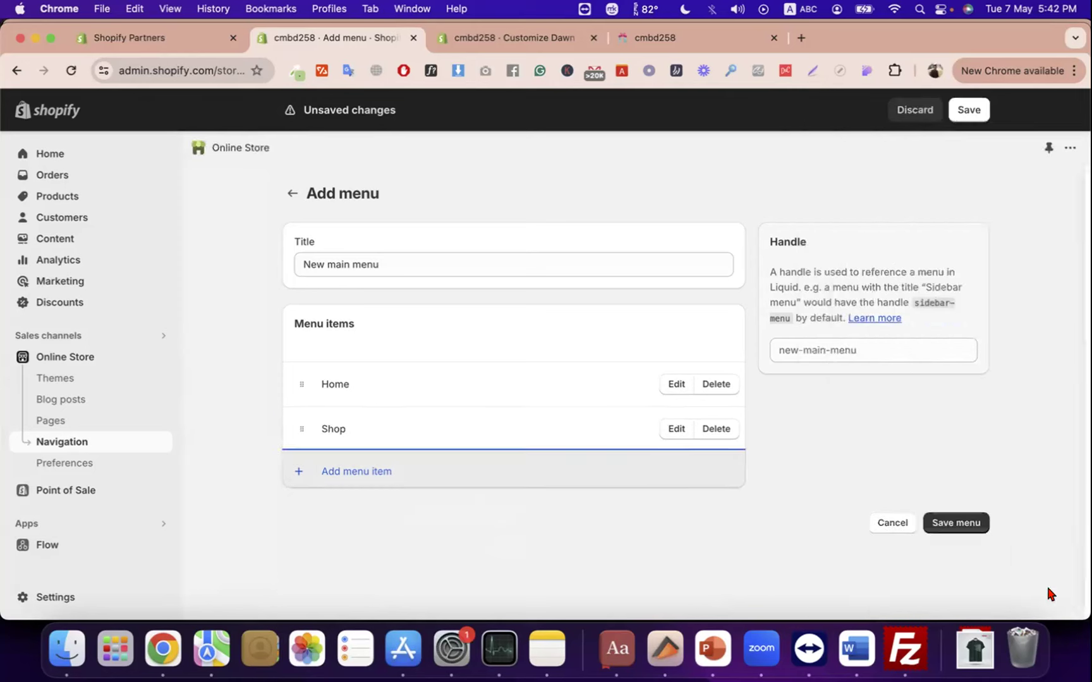
- Add a third menu item named Collections that links to All collections
click(658, 470)
click(878, 250)
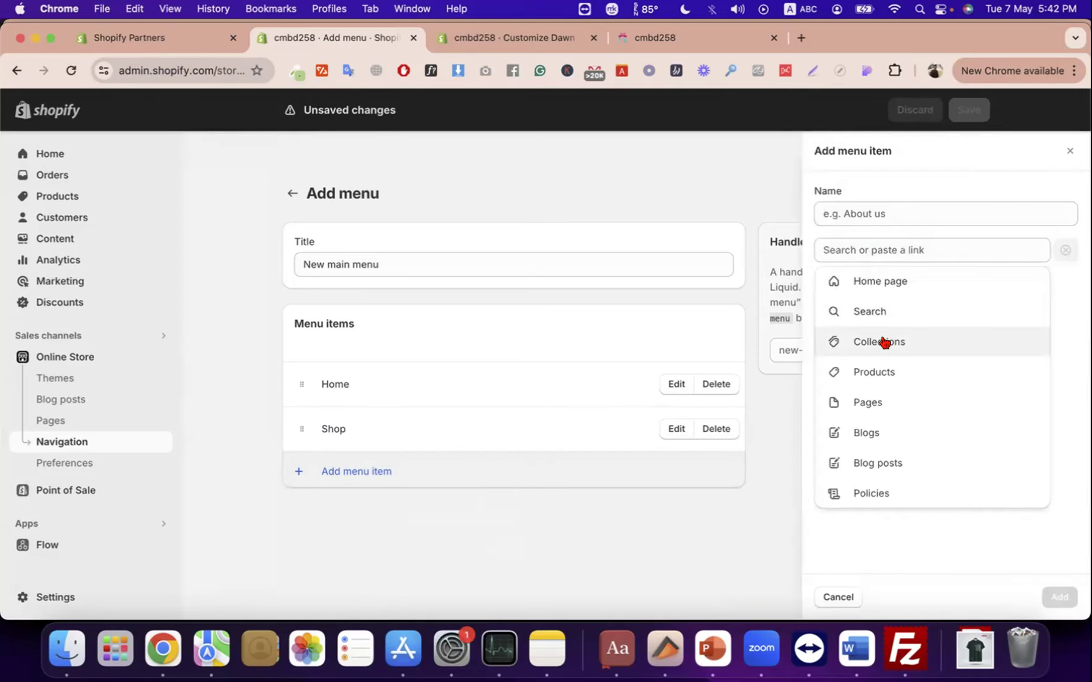
click(885, 341)
click(870, 305)
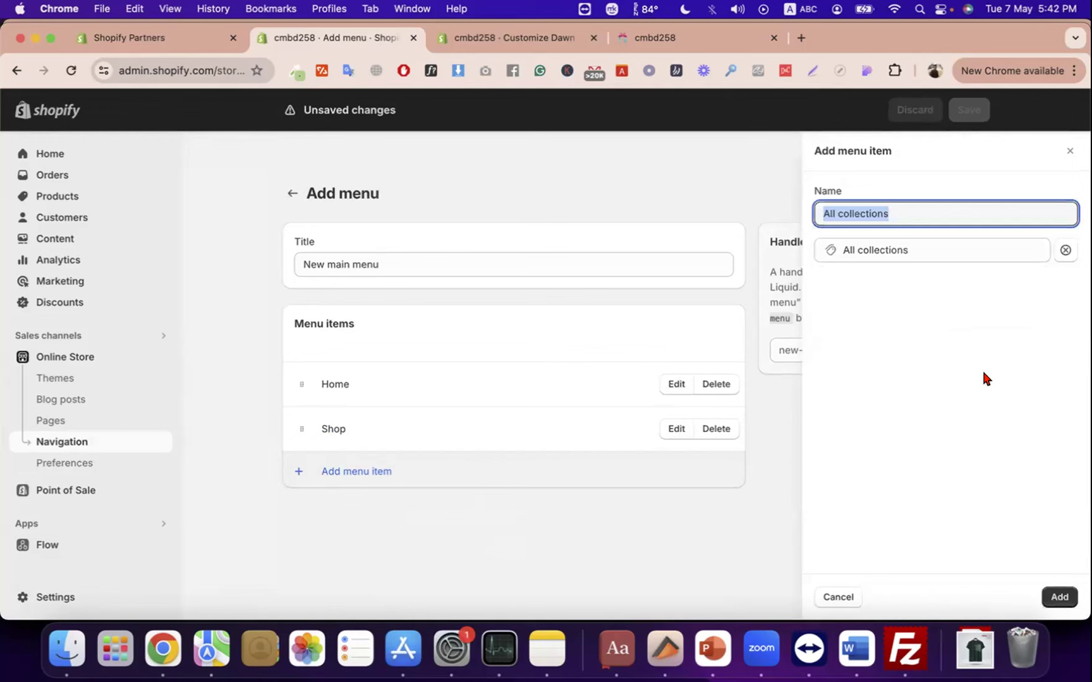
click(837, 213)
key(BackSpace)
key(BackSpace)
key(BackSpace)
key(BackSpace)
key(BackSpace)
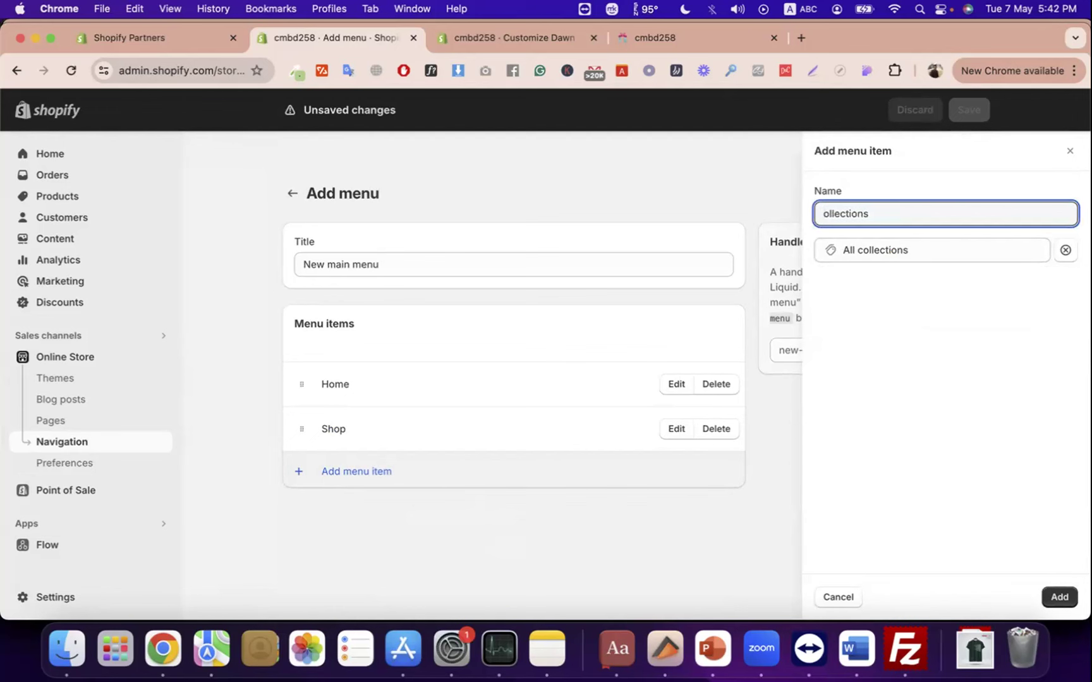
text(C)
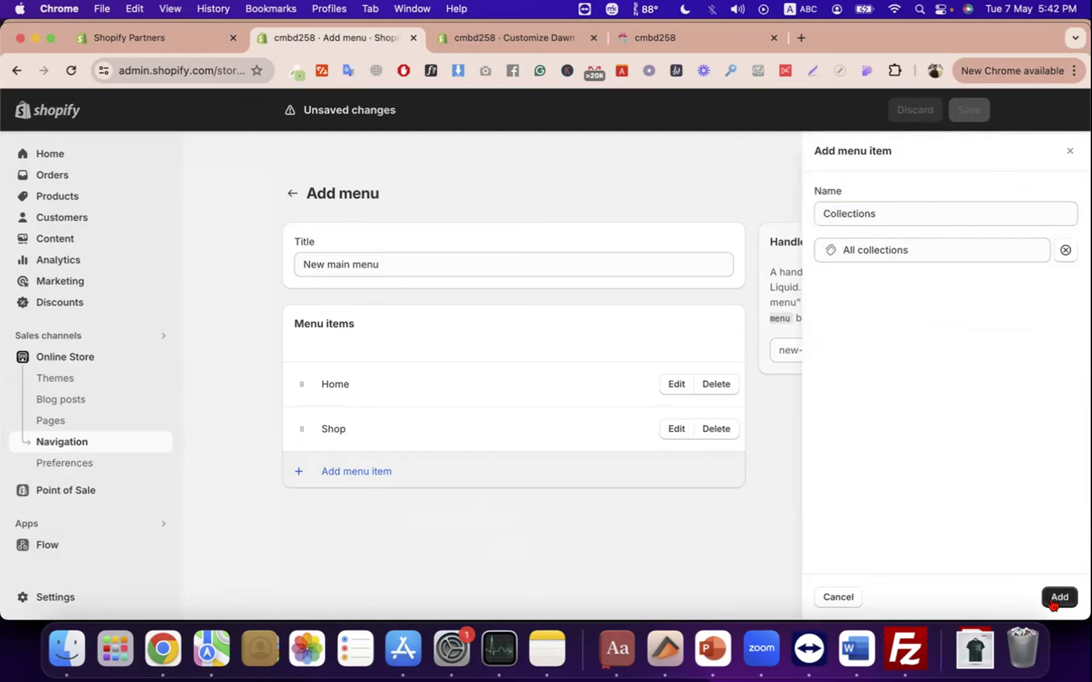
click(1059, 597)
- Add a fourth menu item named Contact Us that links to the Contact page
click(523, 513)
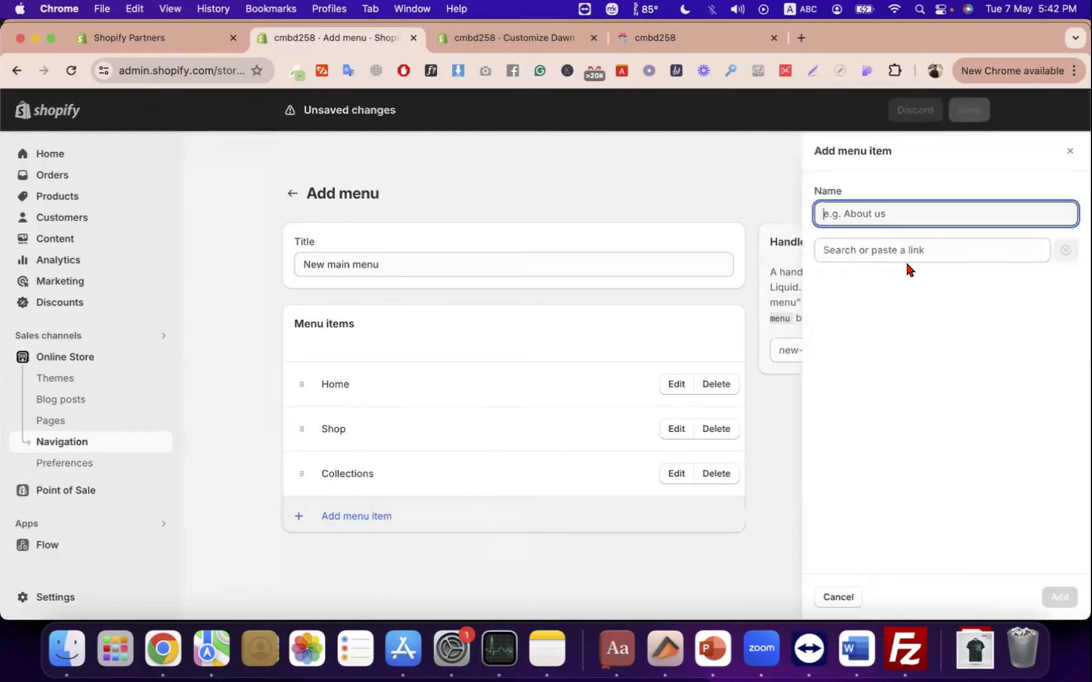
click(892, 243)
click(894, 400)
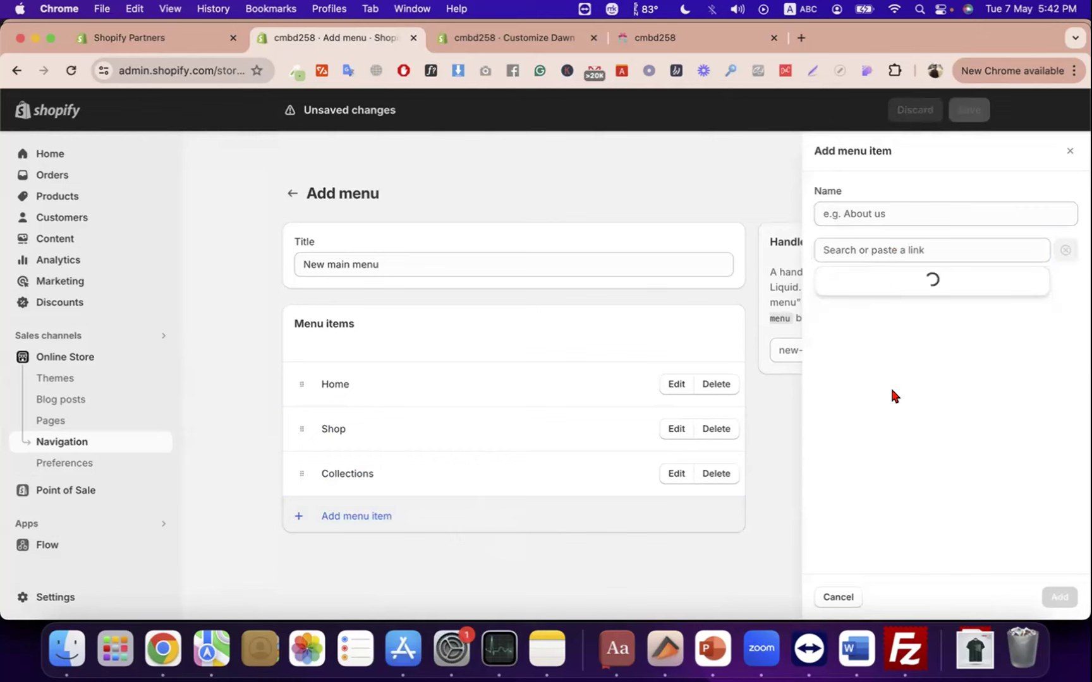
click(888, 308)
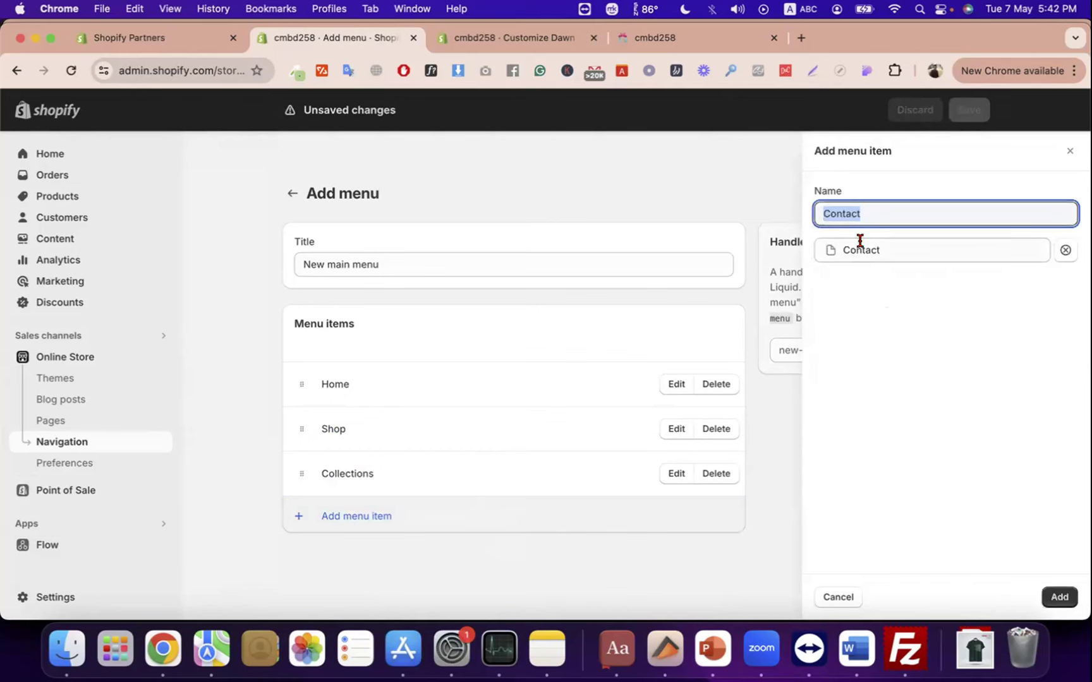
click(861, 215)
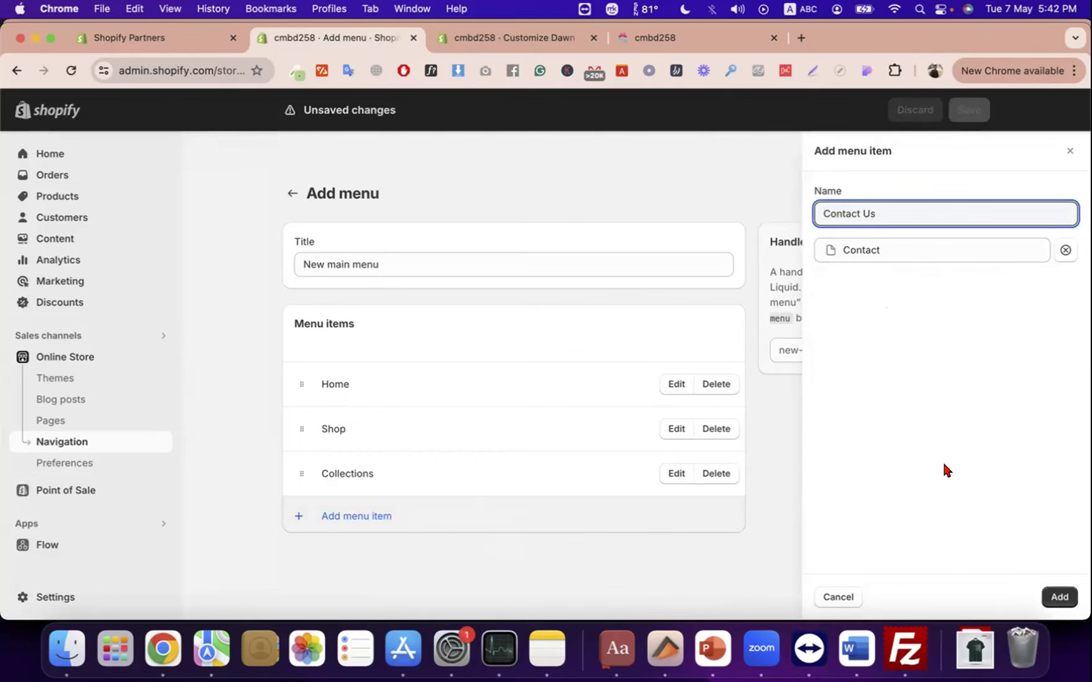
click(1058, 596)
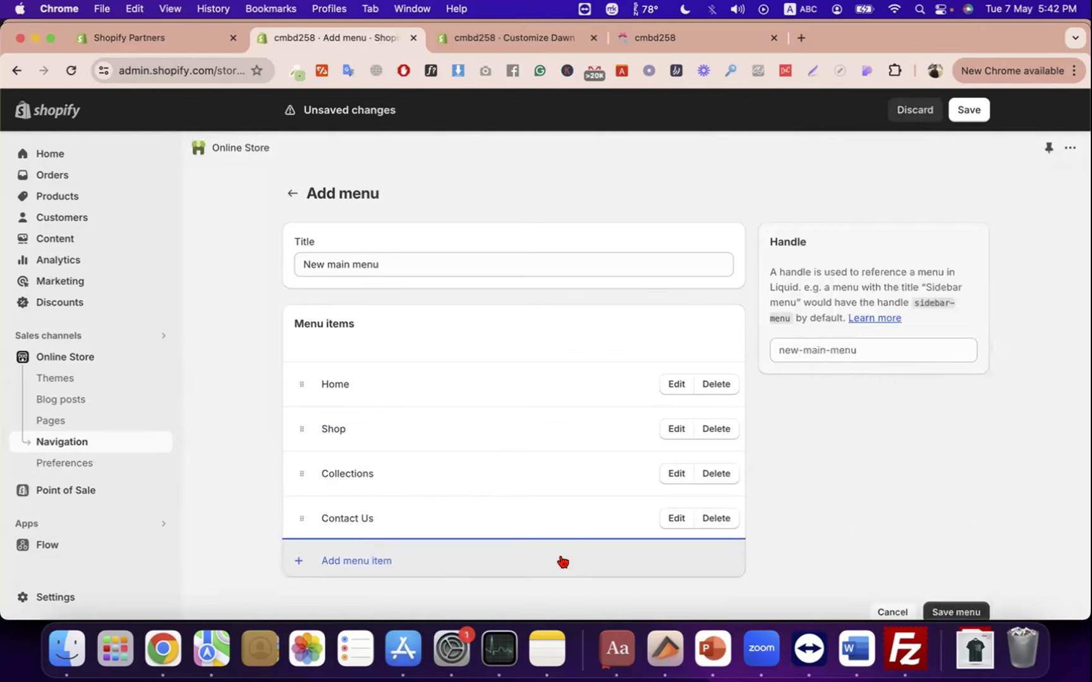
- Start a fifth menu item and name it About us, leaving its link empty
click(562, 561)
click(879, 248)
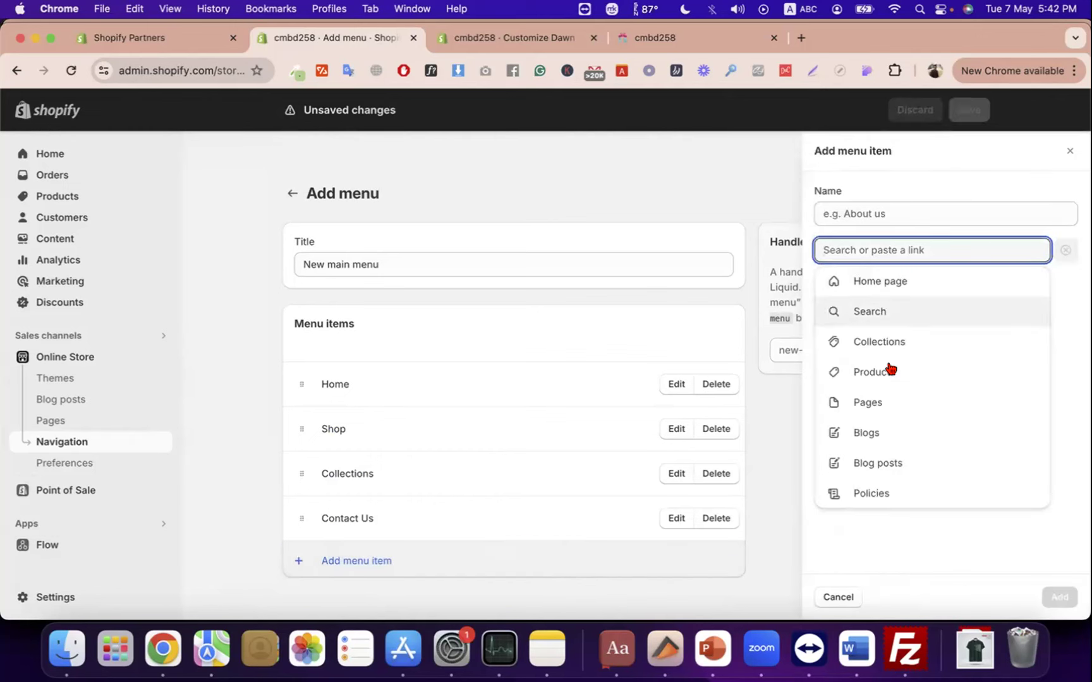
click(891, 488)
click(839, 283)
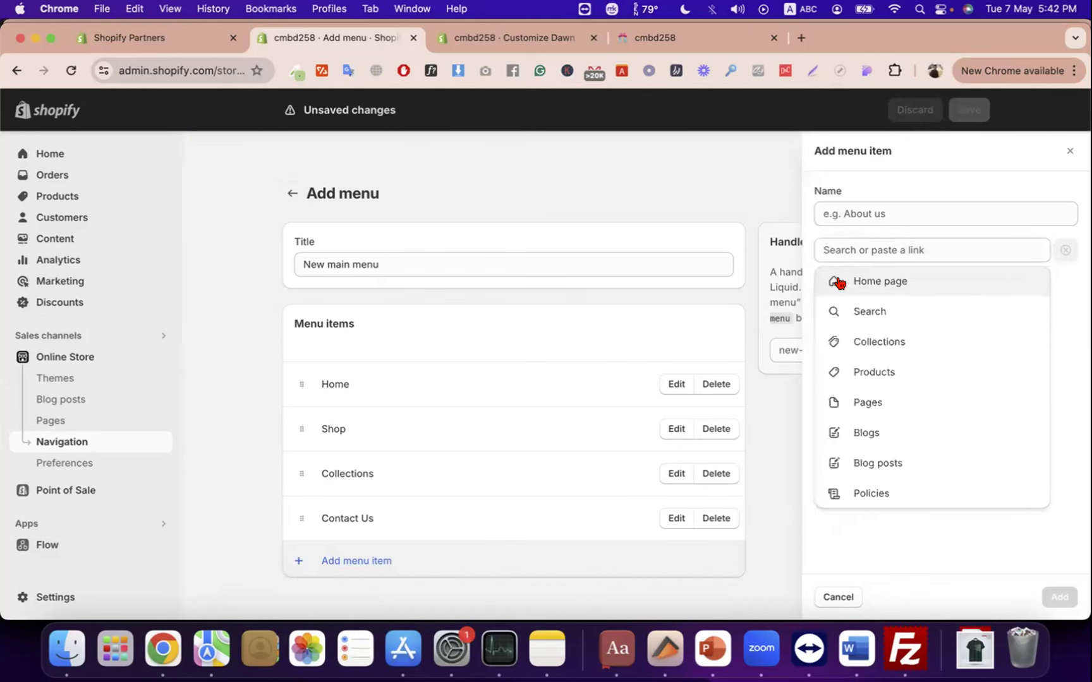
click(856, 243)
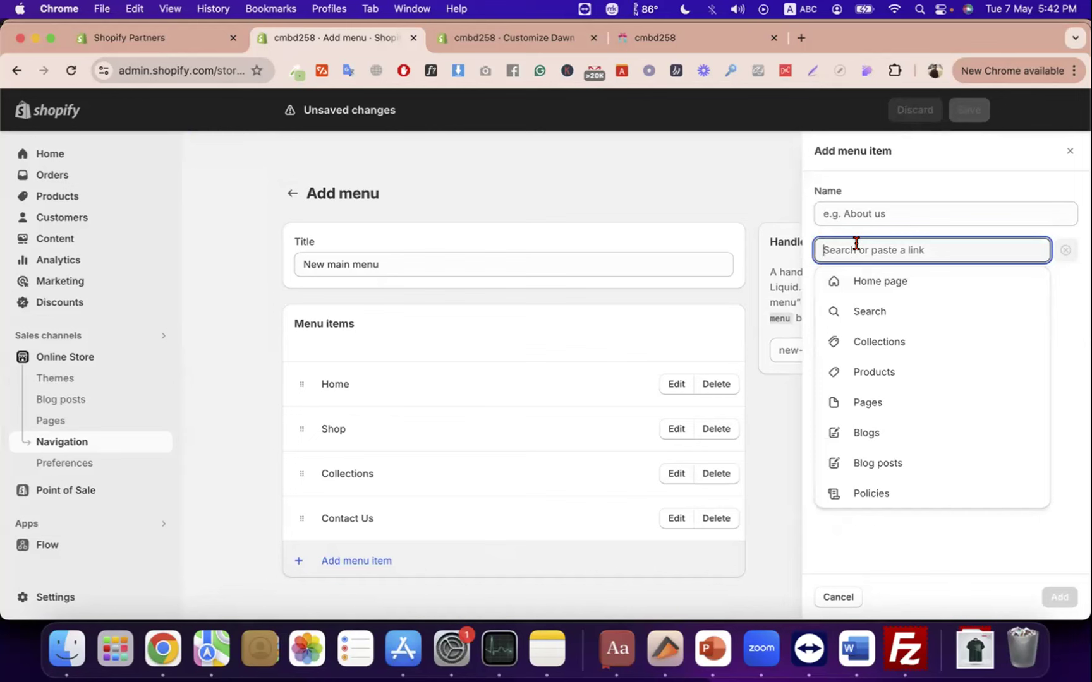
text(About us)
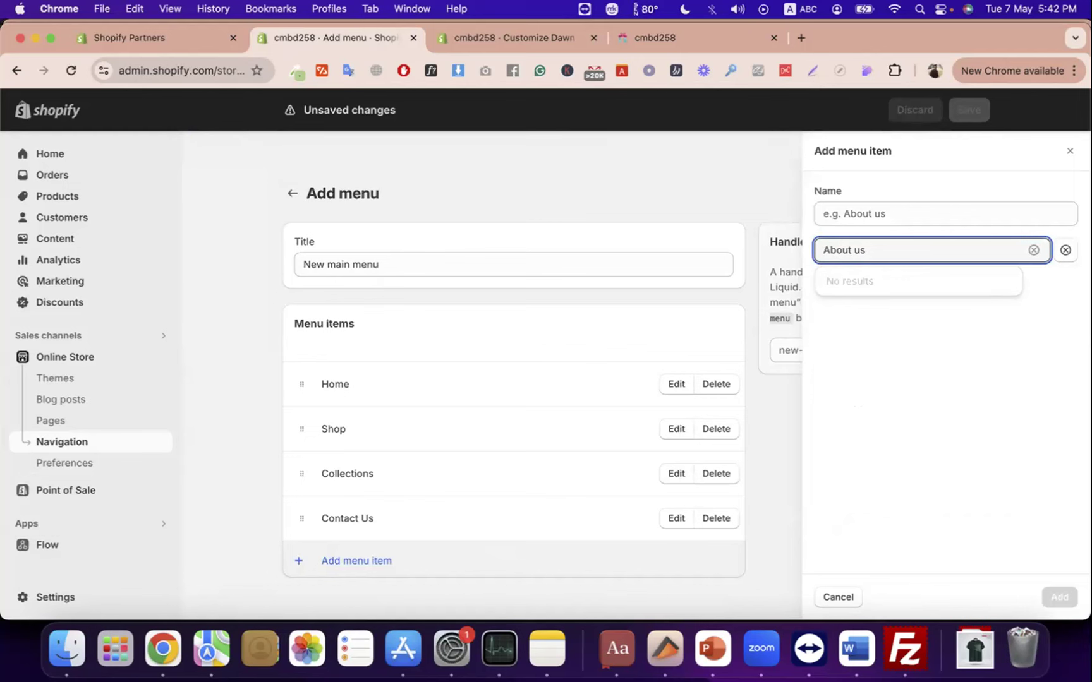
key(super+a)
key(super+c)
key(BackSpace)
click(856, 203)
key(super+v)
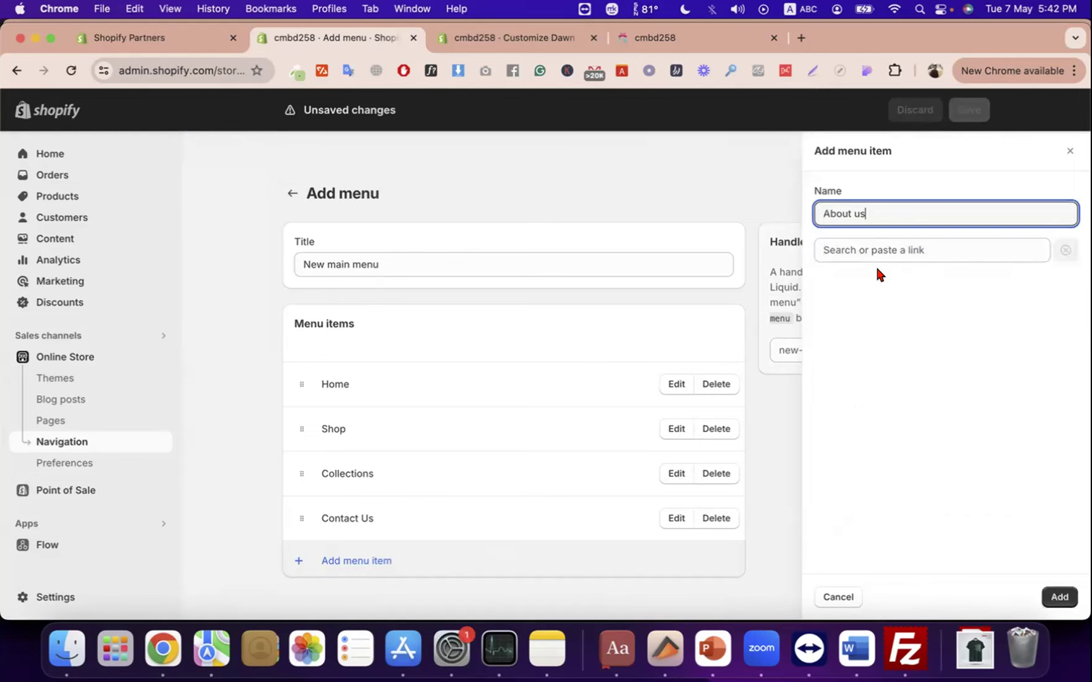
- Give the About us item the placeholder link # and add it to the menu
click(868, 244)
text(#)
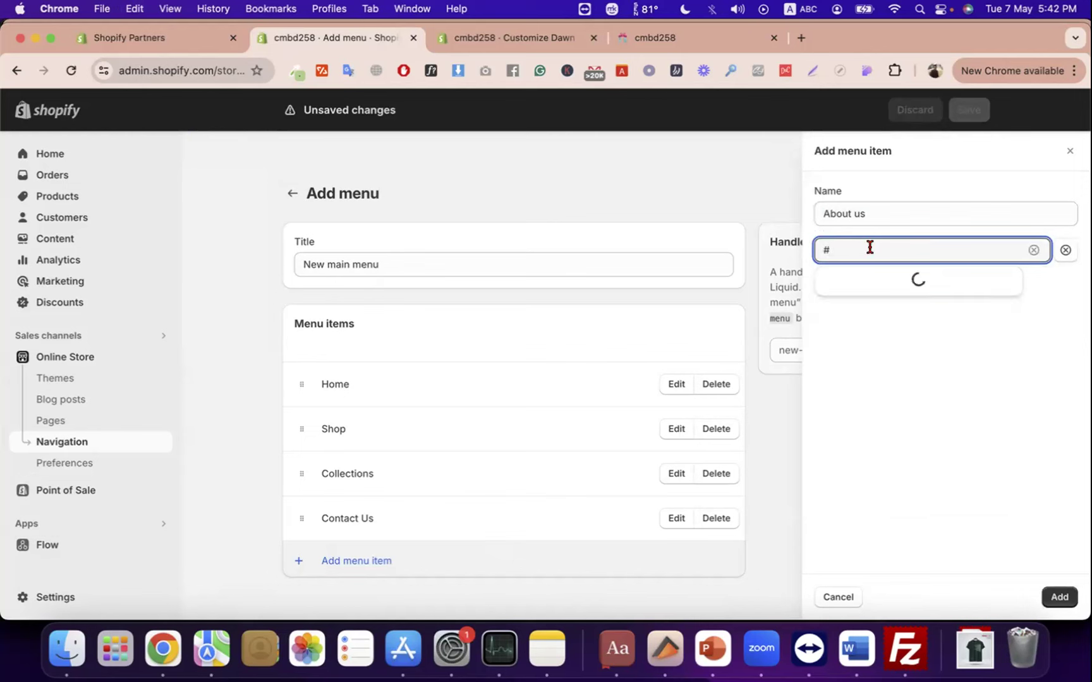
click(875, 282)
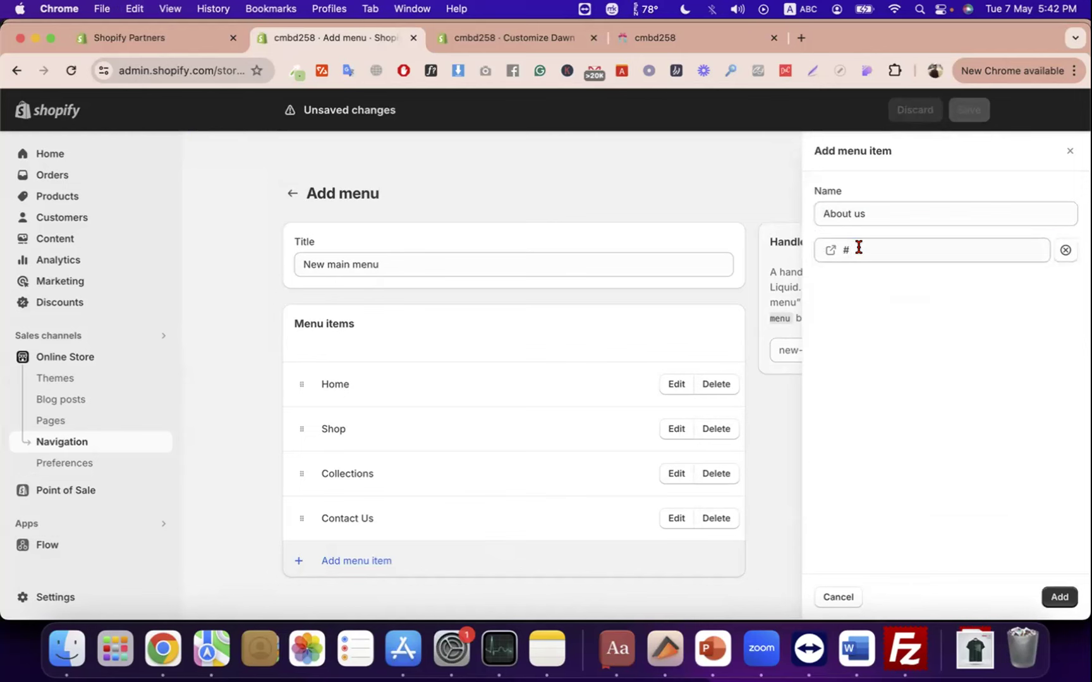
click(858, 246)
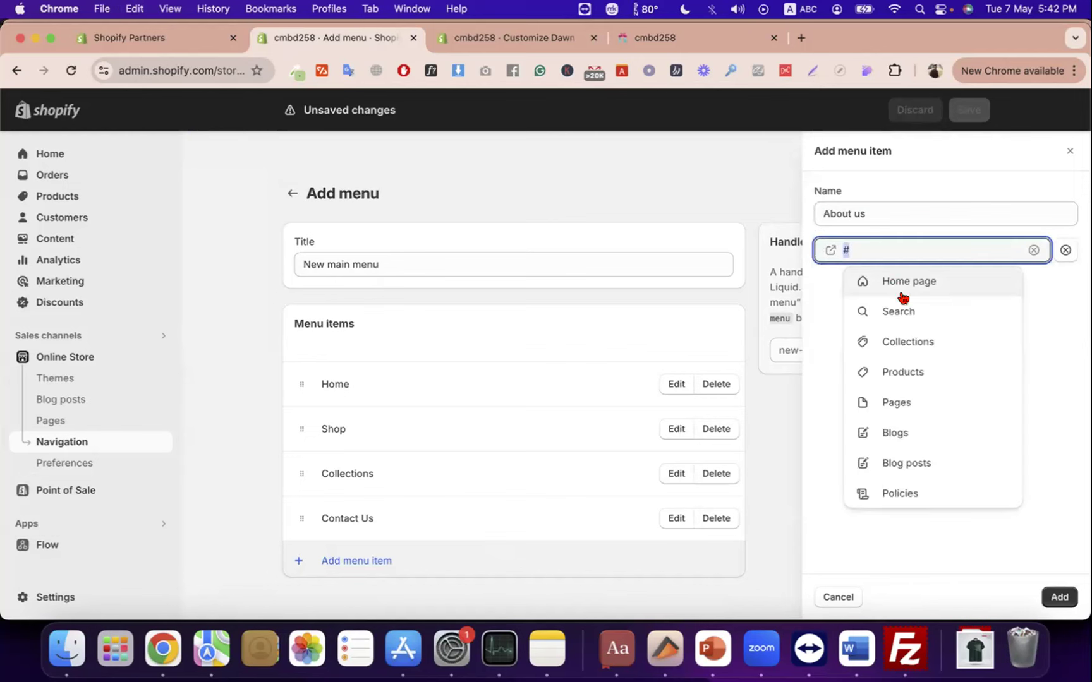
click(1058, 596)
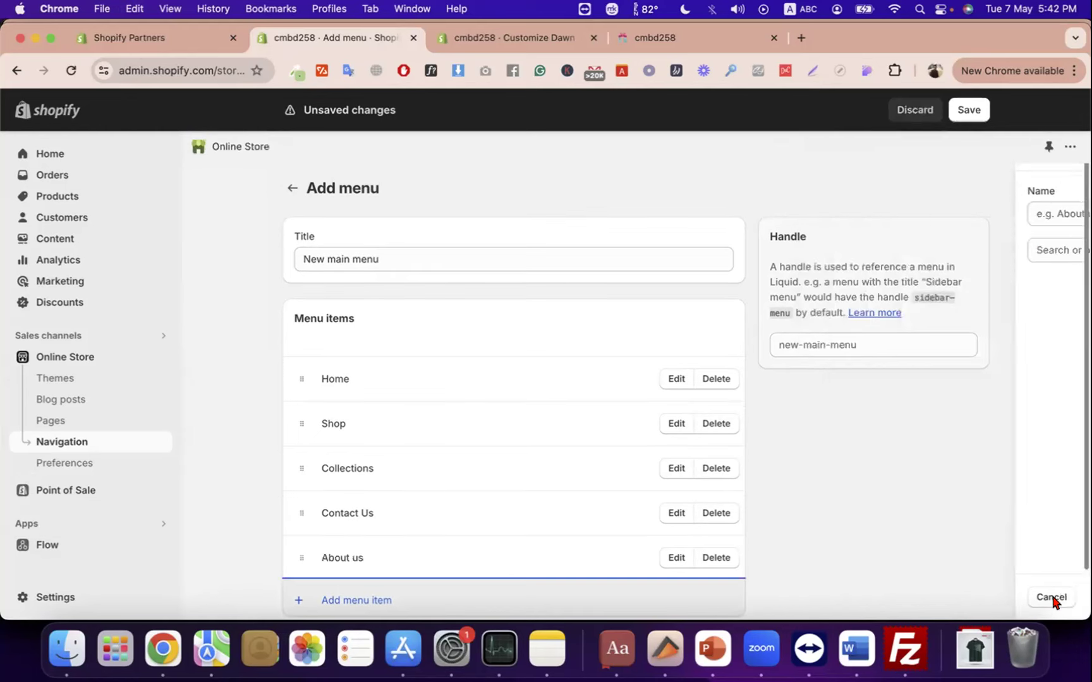
- Save the new main menu and open a blank form for another menu item with its link choices
scroll(672, 547, down, 2)
click(973, 114)
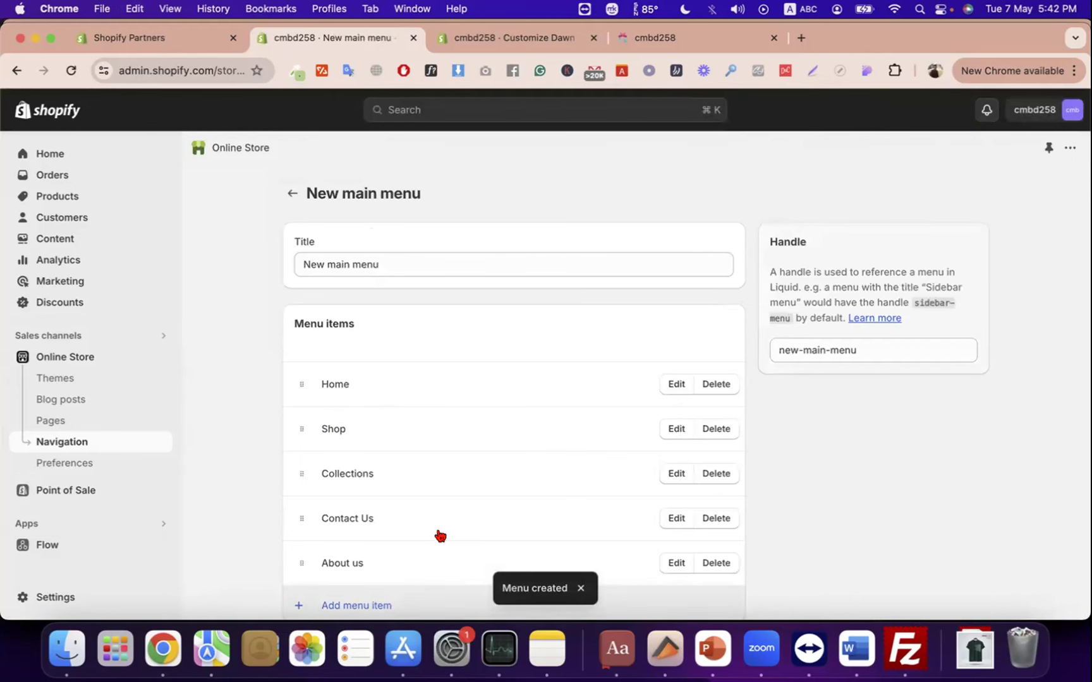
scroll(491, 458, down, 2)
scroll(491, 458, up, 2)
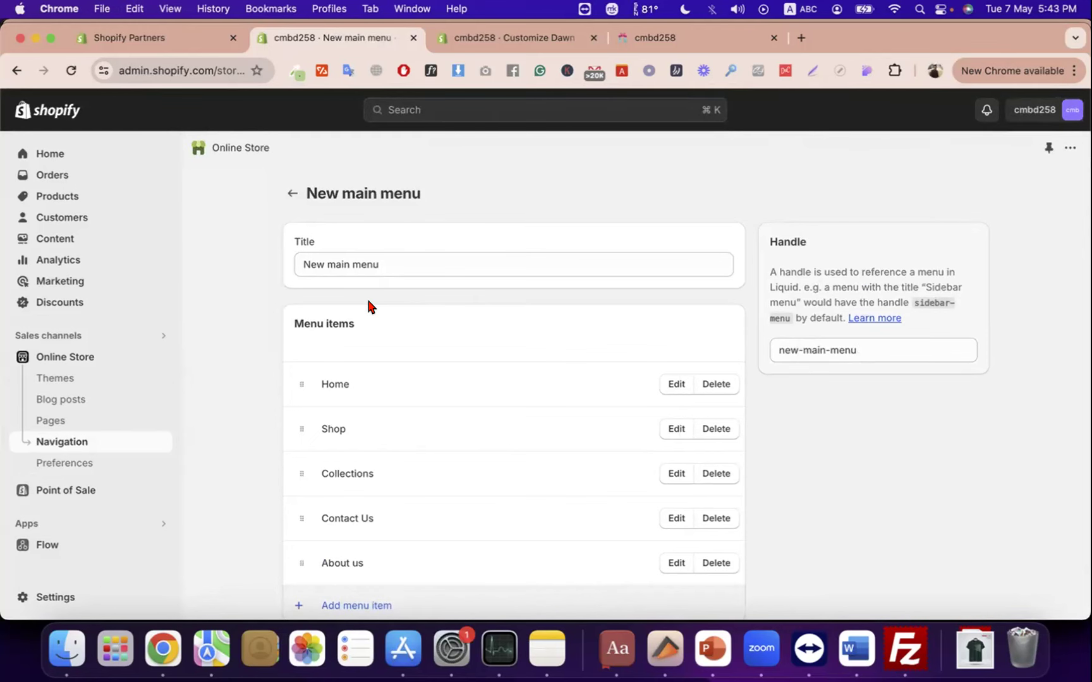
click(359, 603)
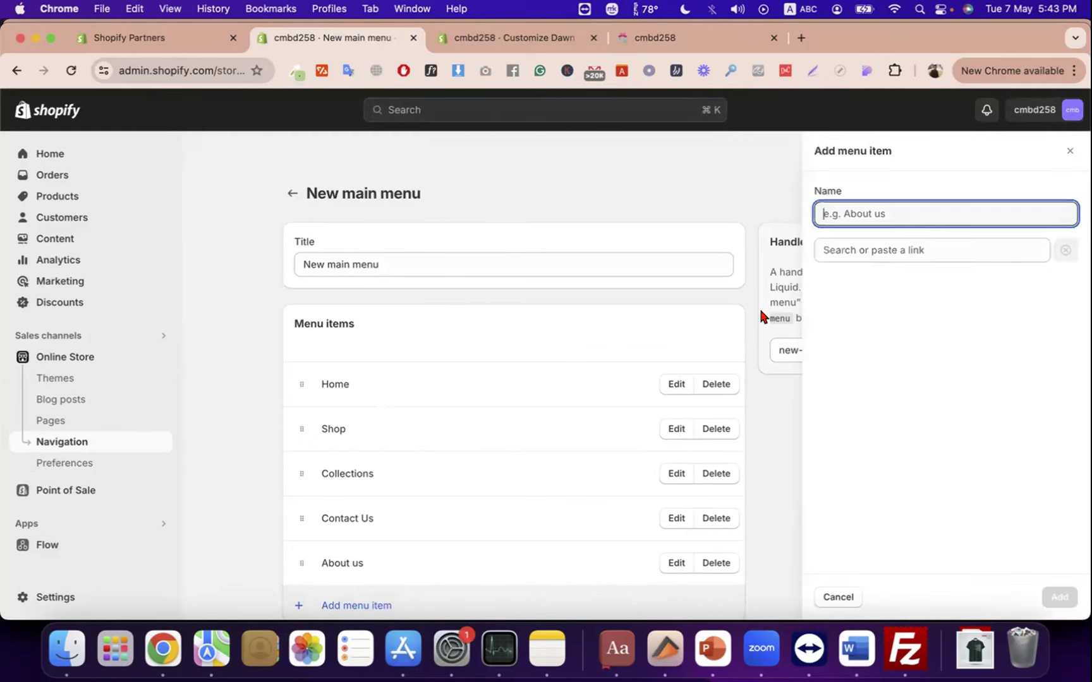
click(854, 239)
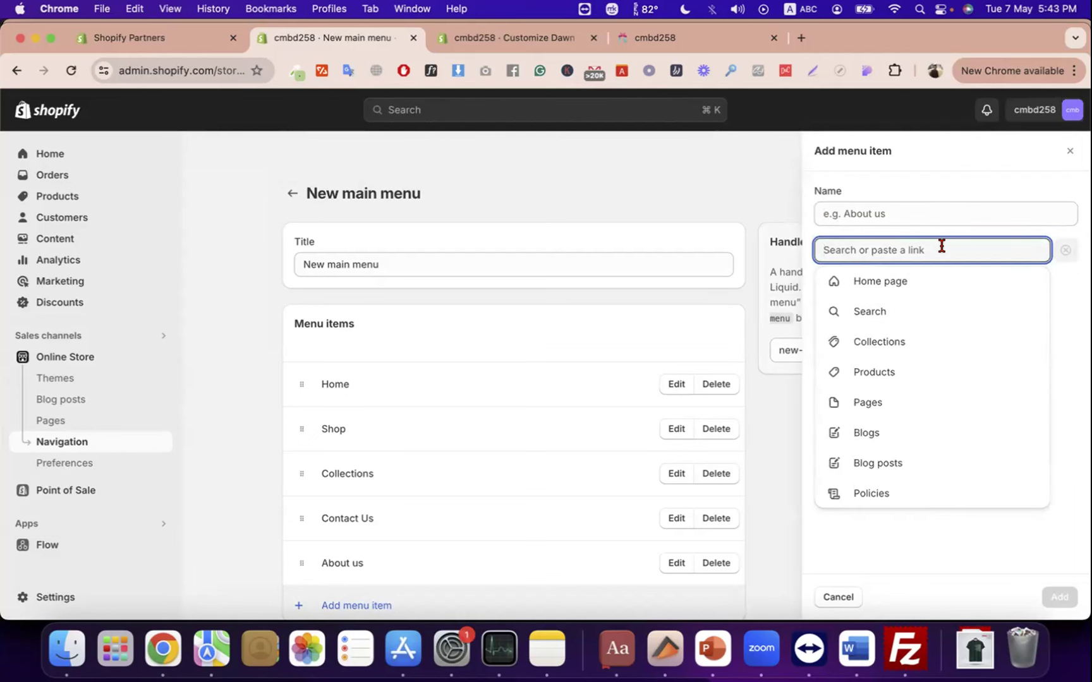
- Reload the Dawn theme customizer and change the header's menu to New main menu
click(479, 42)
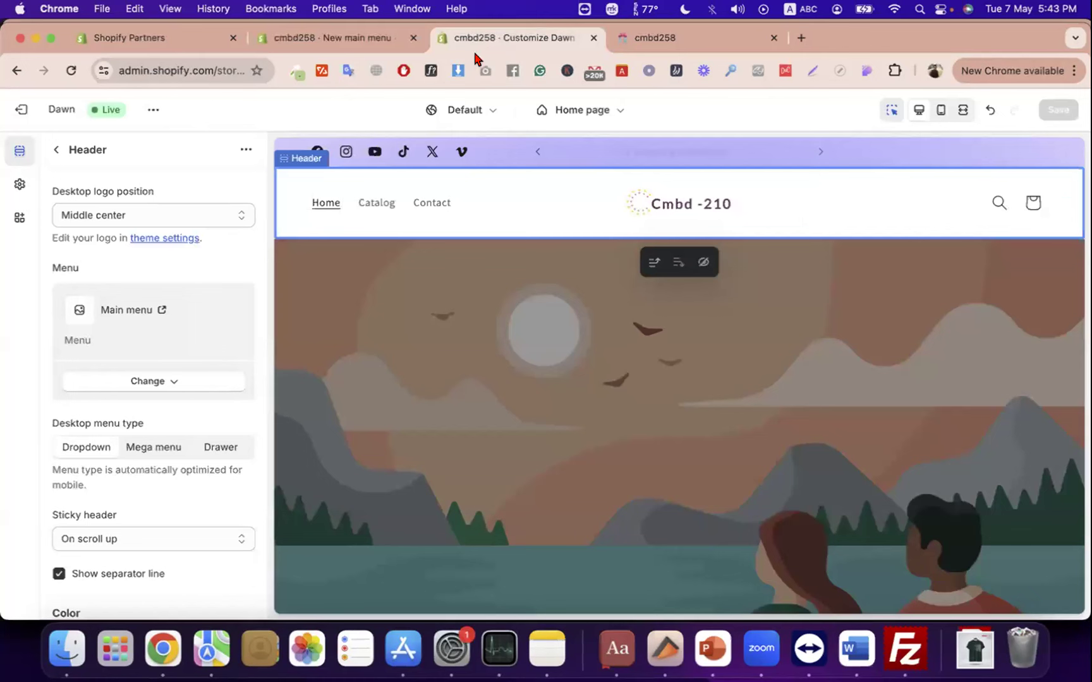
click(68, 73)
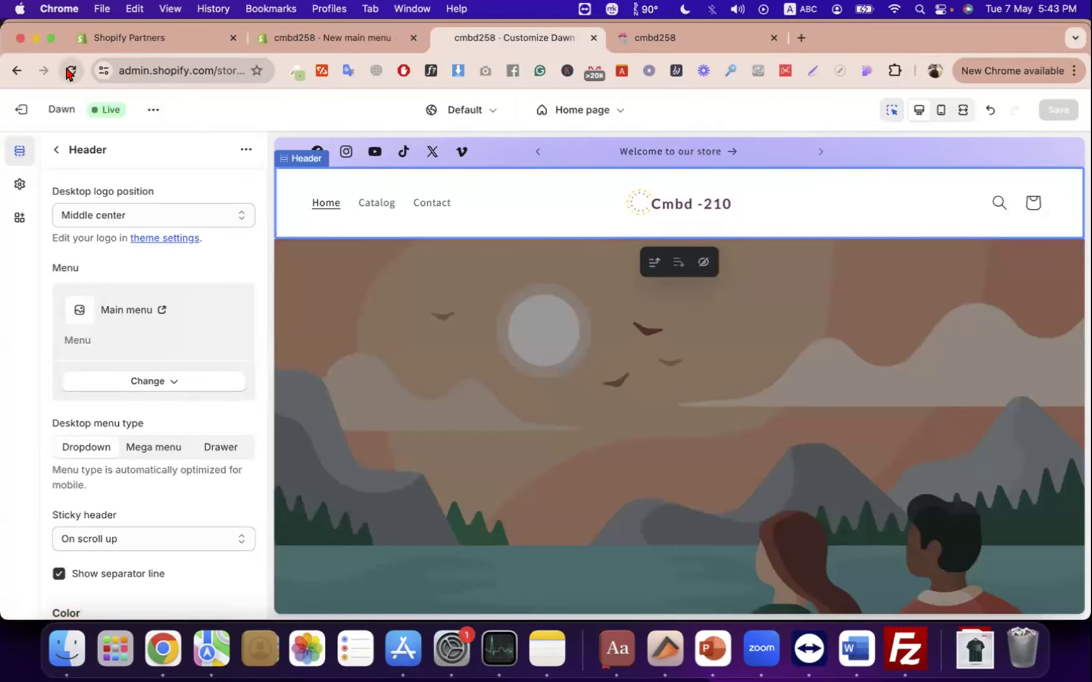
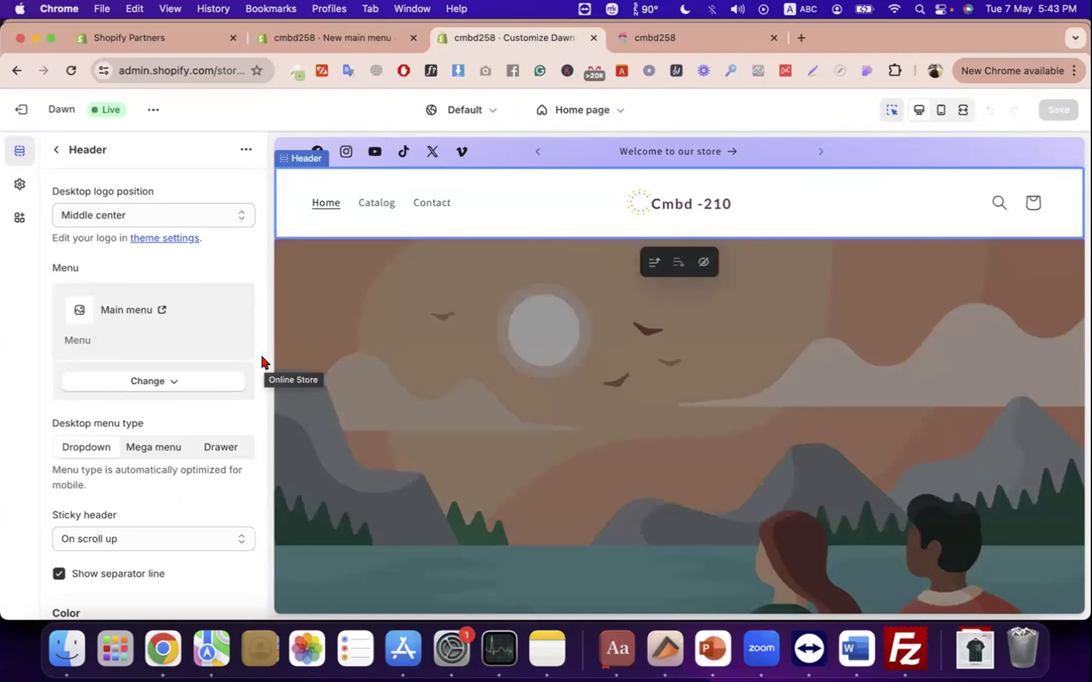
click(152, 376)
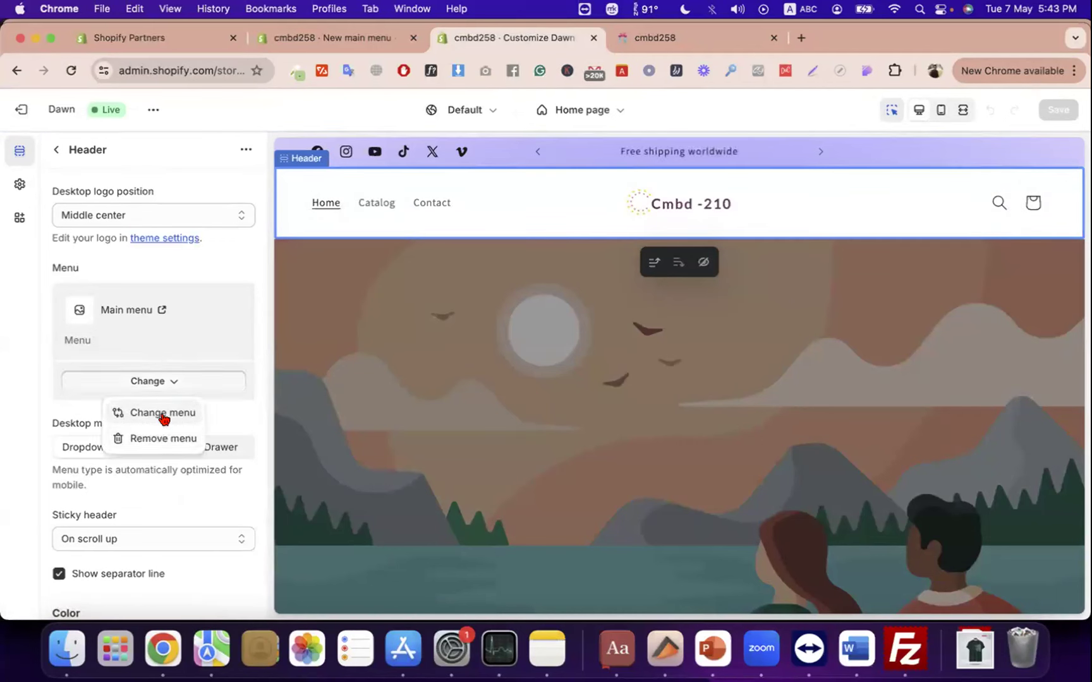
click(163, 414)
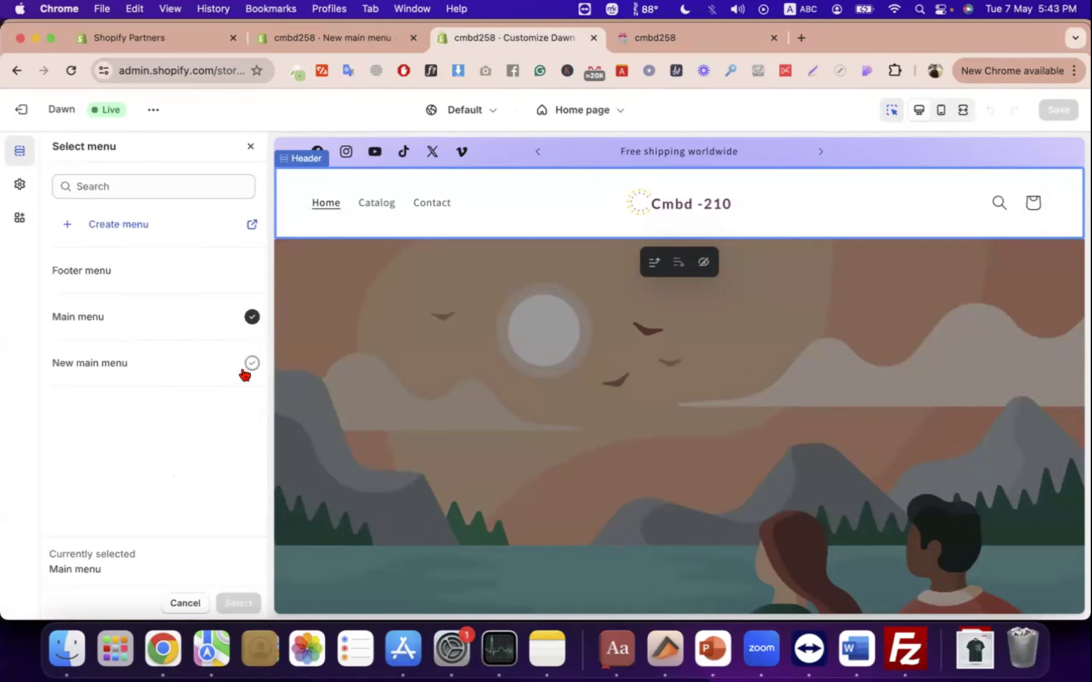
click(249, 368)
click(238, 602)
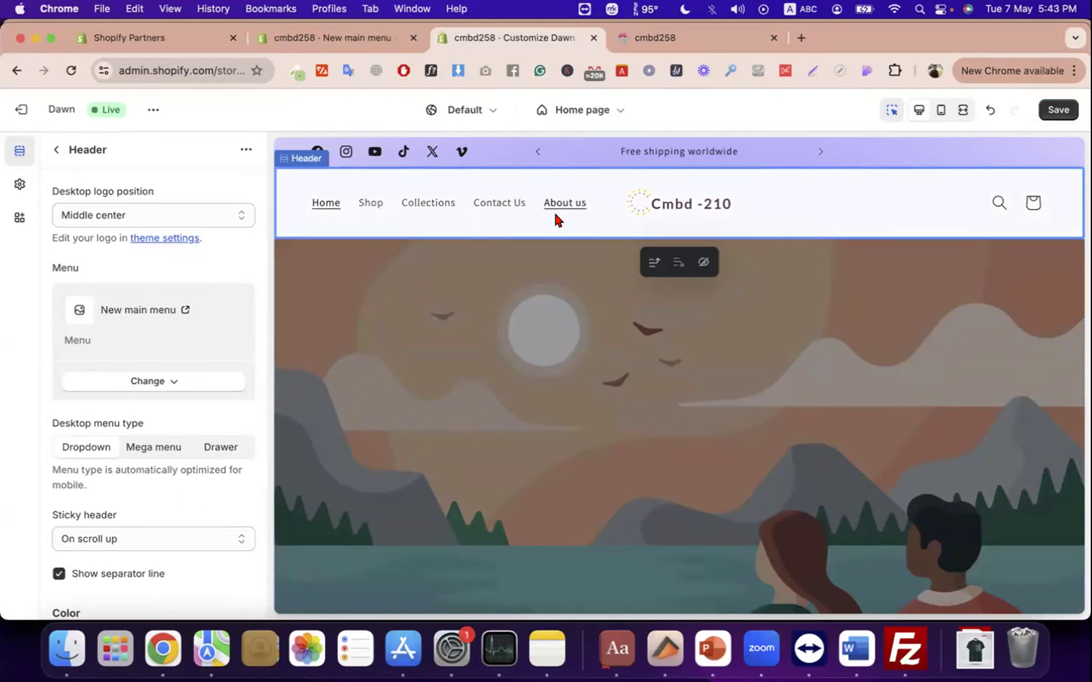
scroll(210, 314, down, 3)
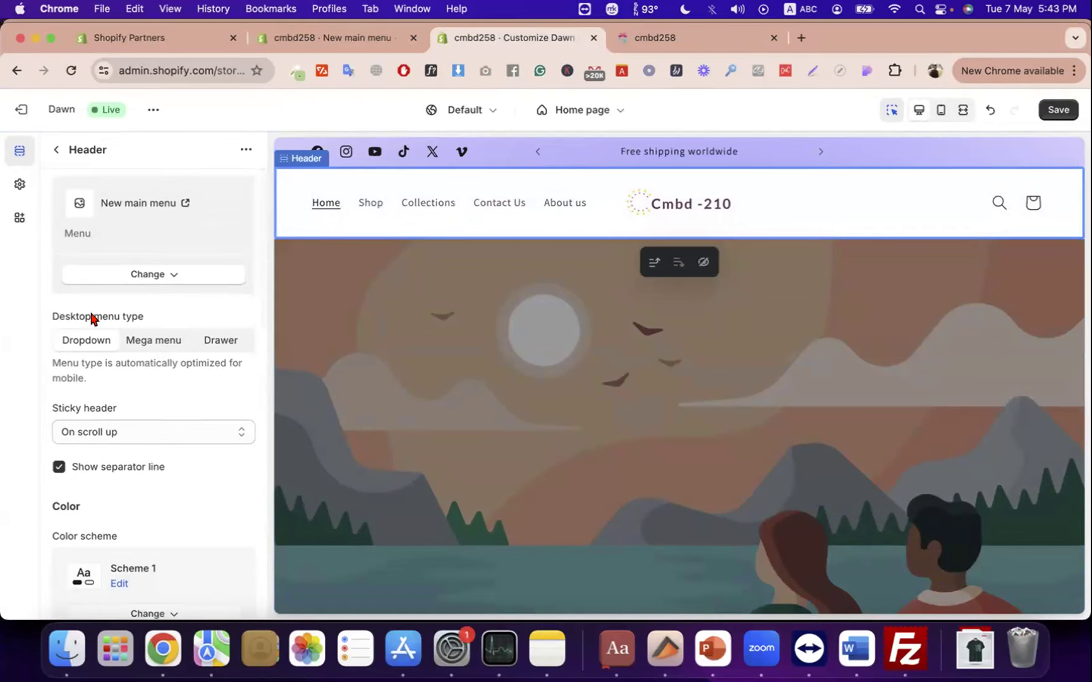
triple_click(90, 317)
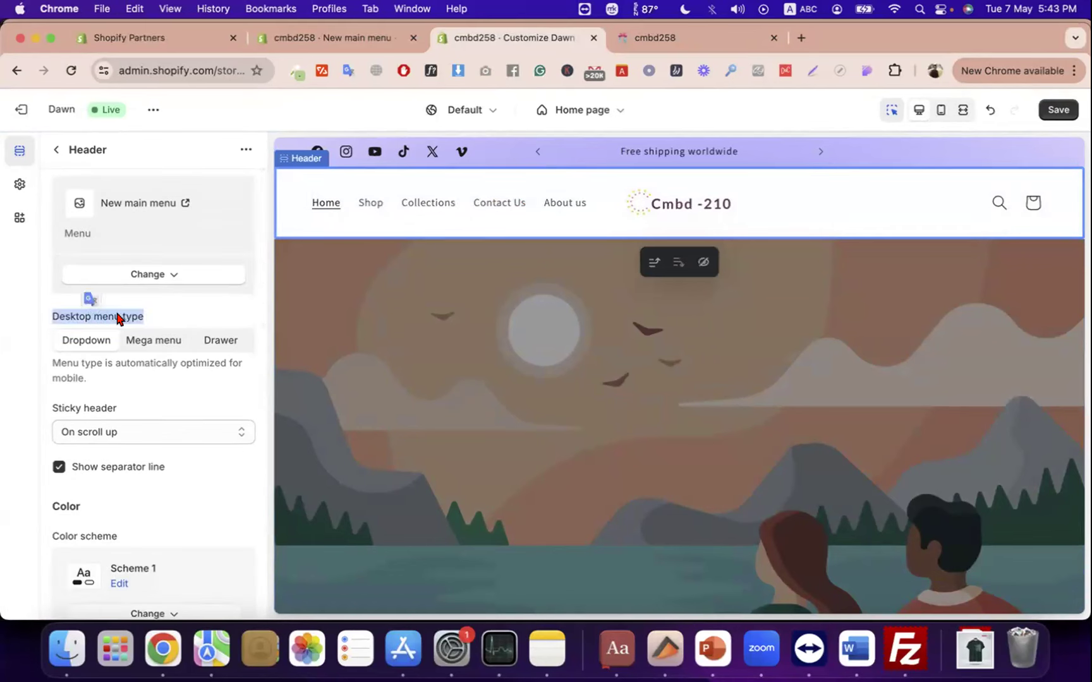
triple_click(117, 317)
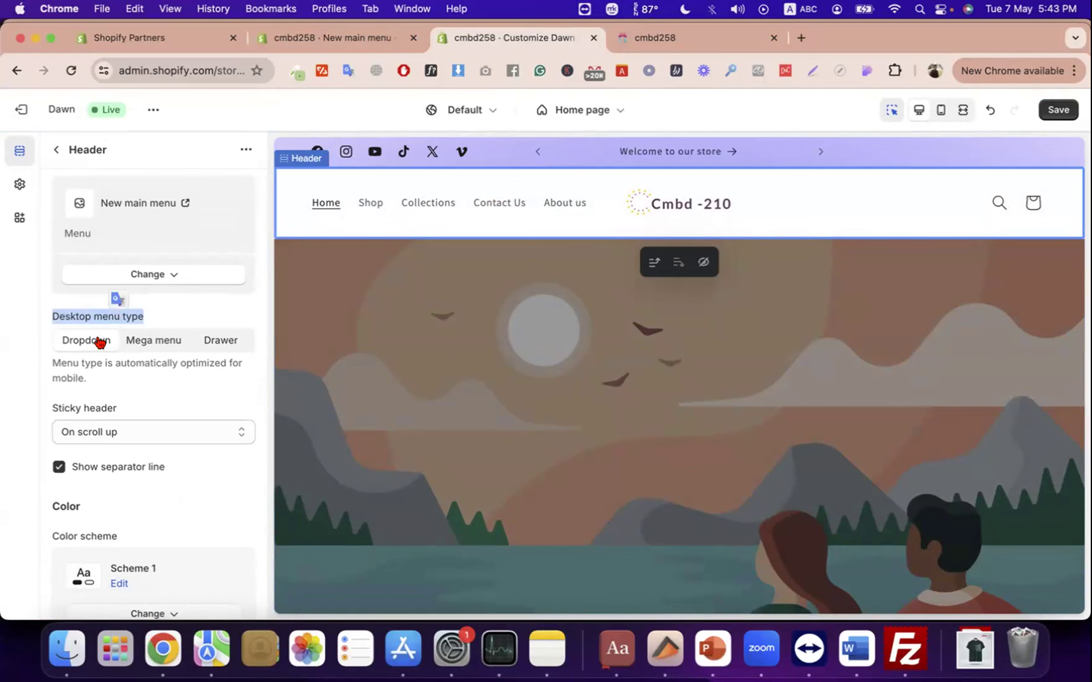
- Return to the New main menu page, nest Contact Us under Collections, and save the menu
click(346, 41)
click(301, 524)
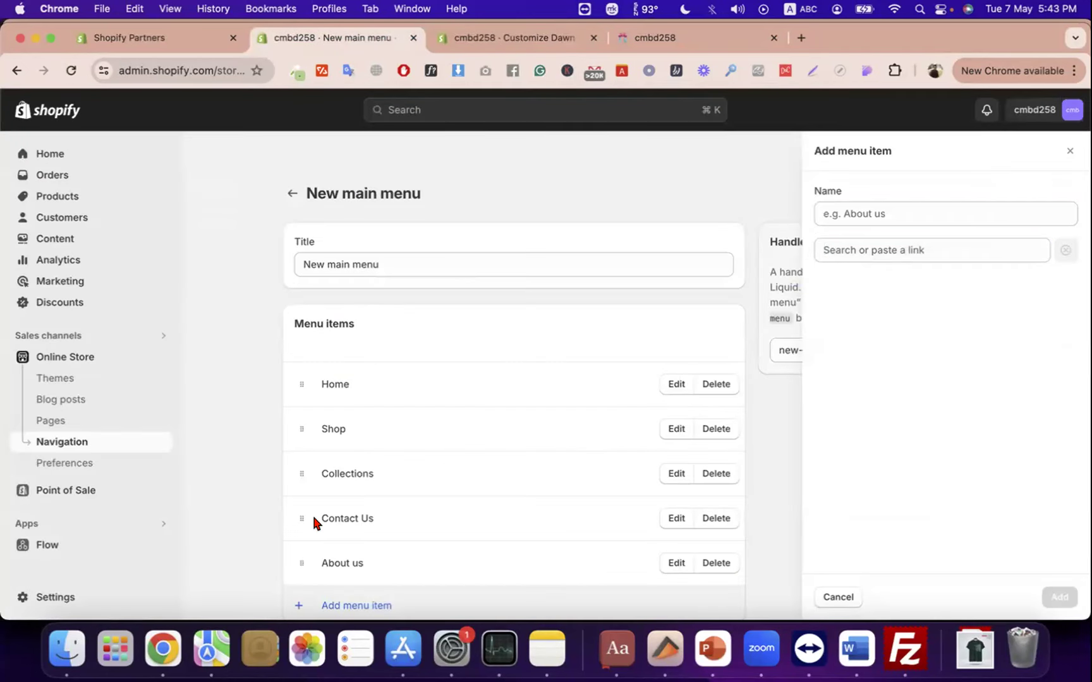
drag(301, 514, 337, 508)
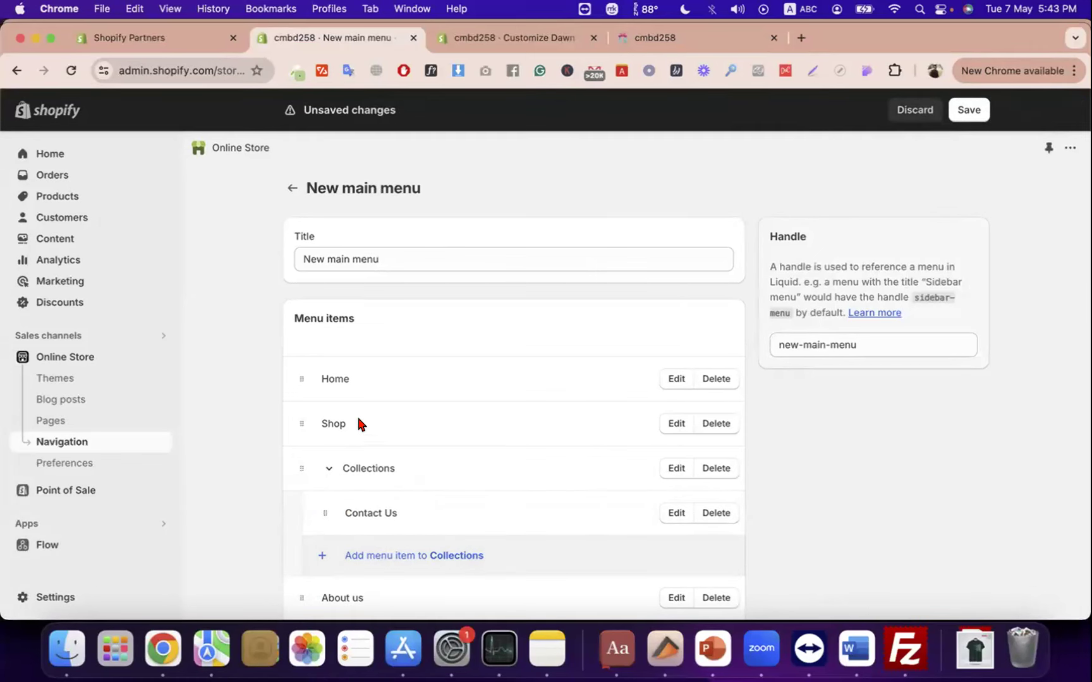
click(969, 112)
- Go back to the theme customizer and save the header's menu change
click(538, 39)
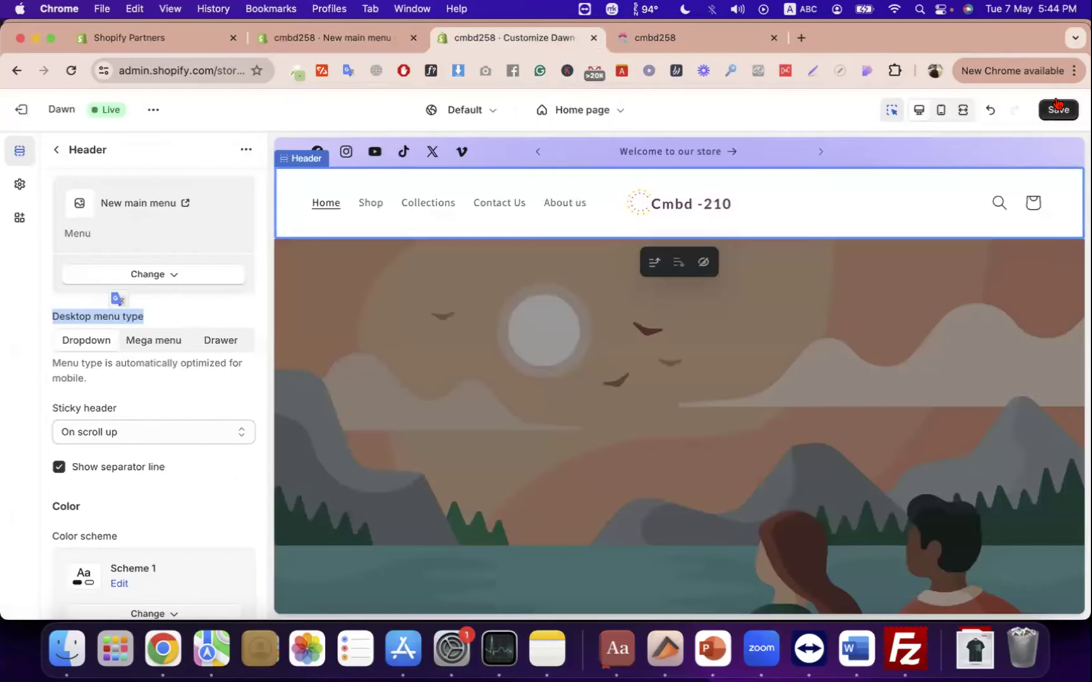
click(1057, 108)
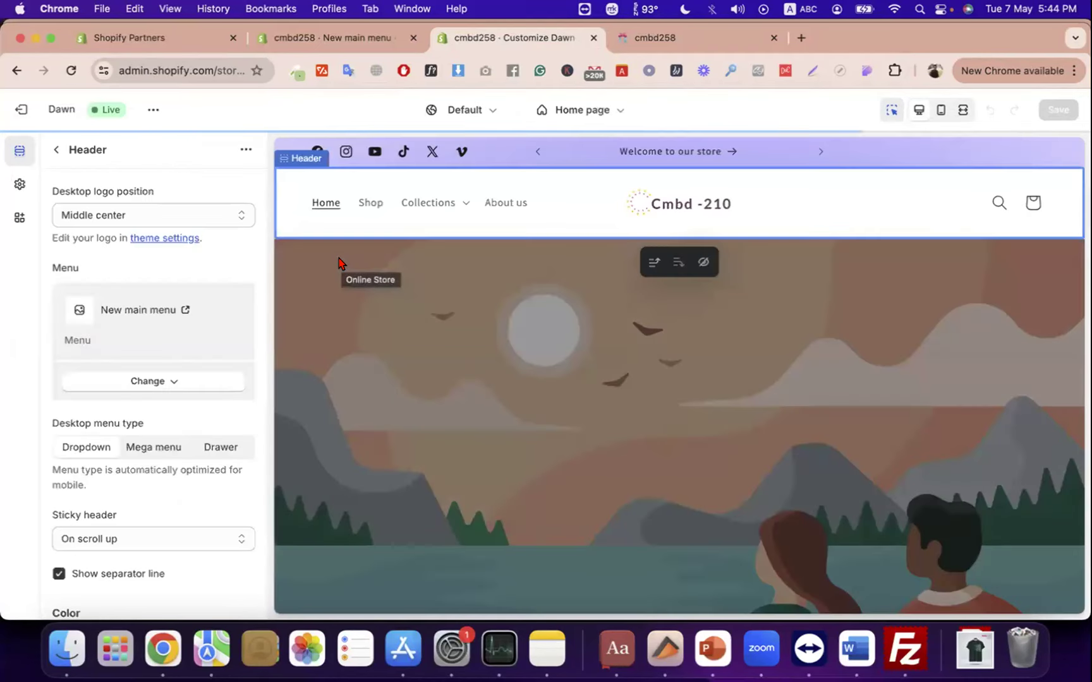
- Preview the Collections dropdown in the header and switch the desktop menu type to Mega menu
click(463, 201)
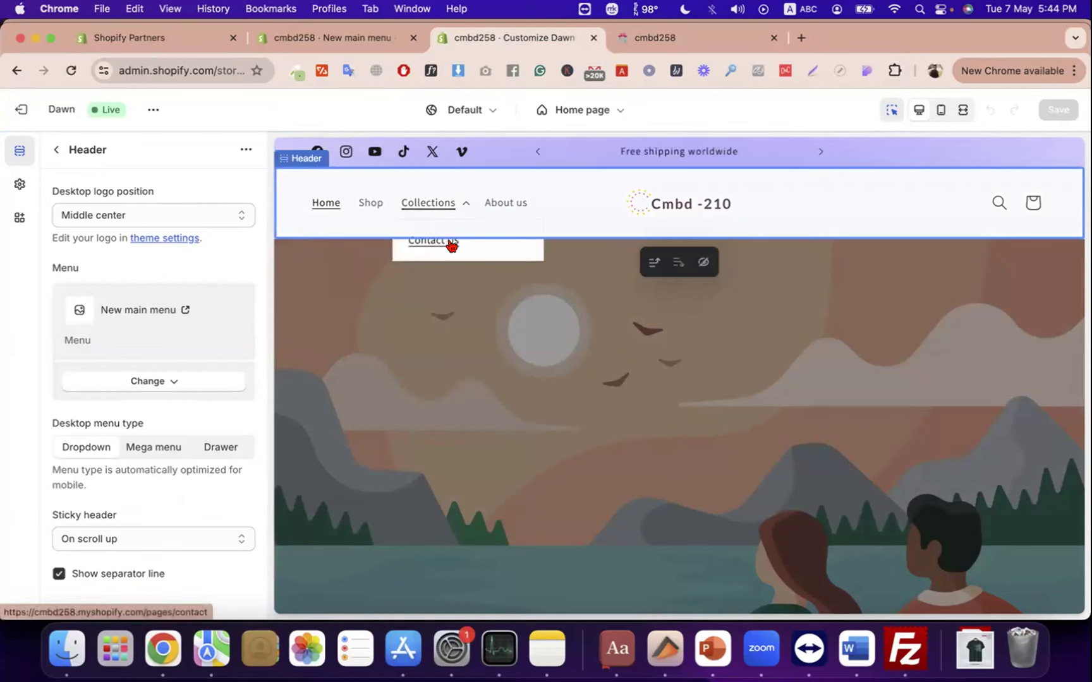
click(151, 442)
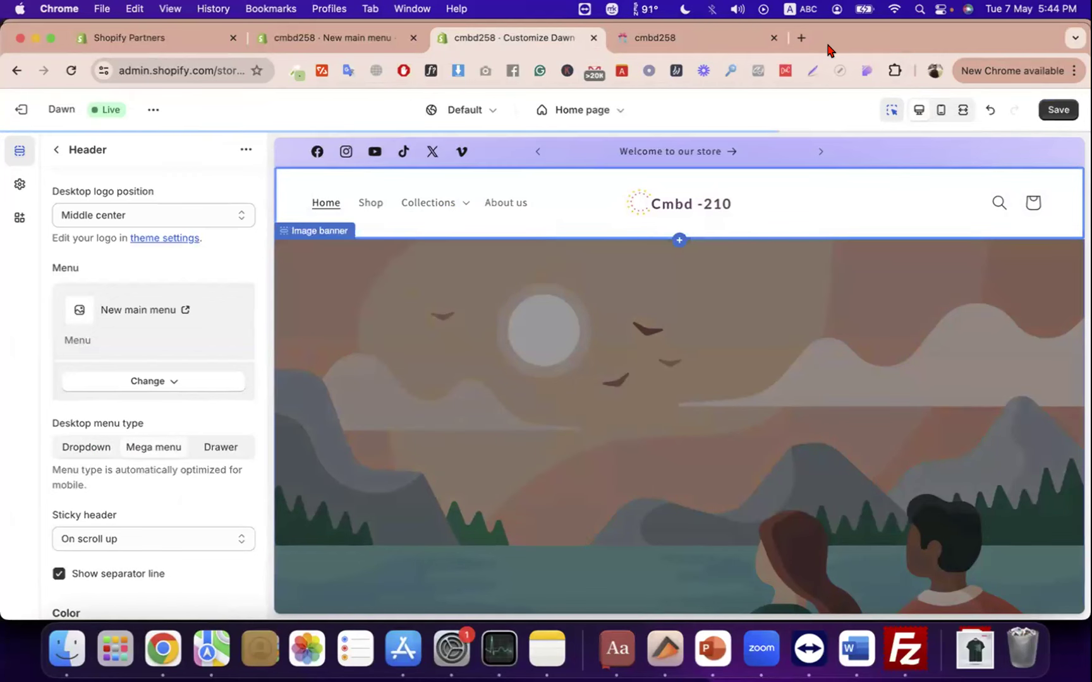
- Open AliExpress in a new tab, examine its category menu and the Haus & Garten category, and return to the theme customizer
click(801, 38)
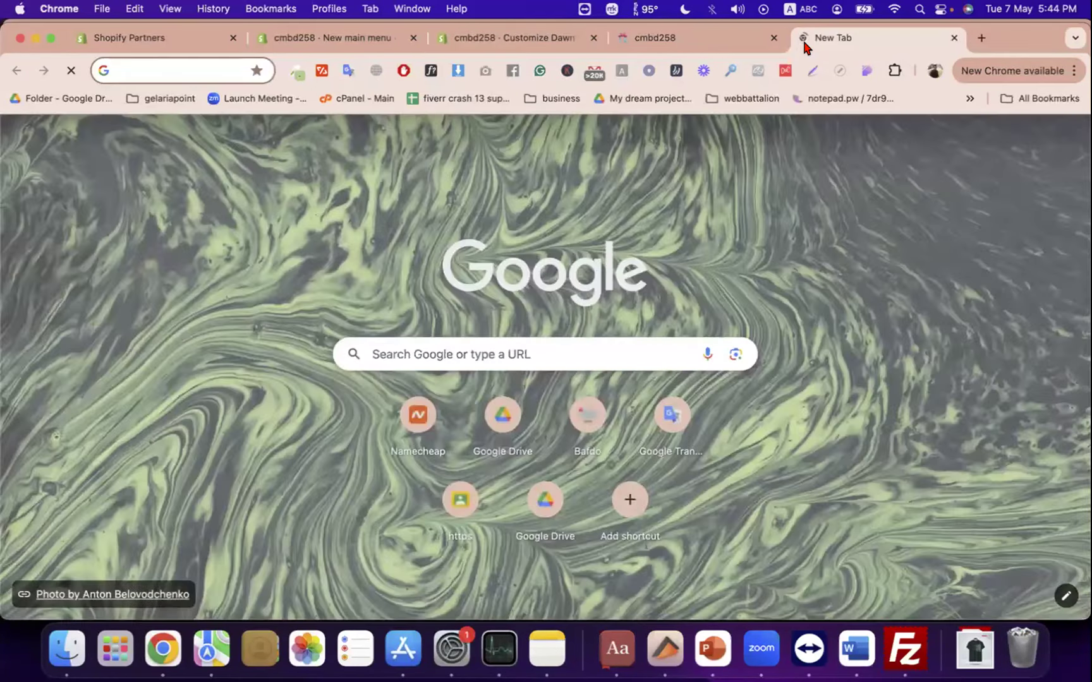
text(a)
key(Return)
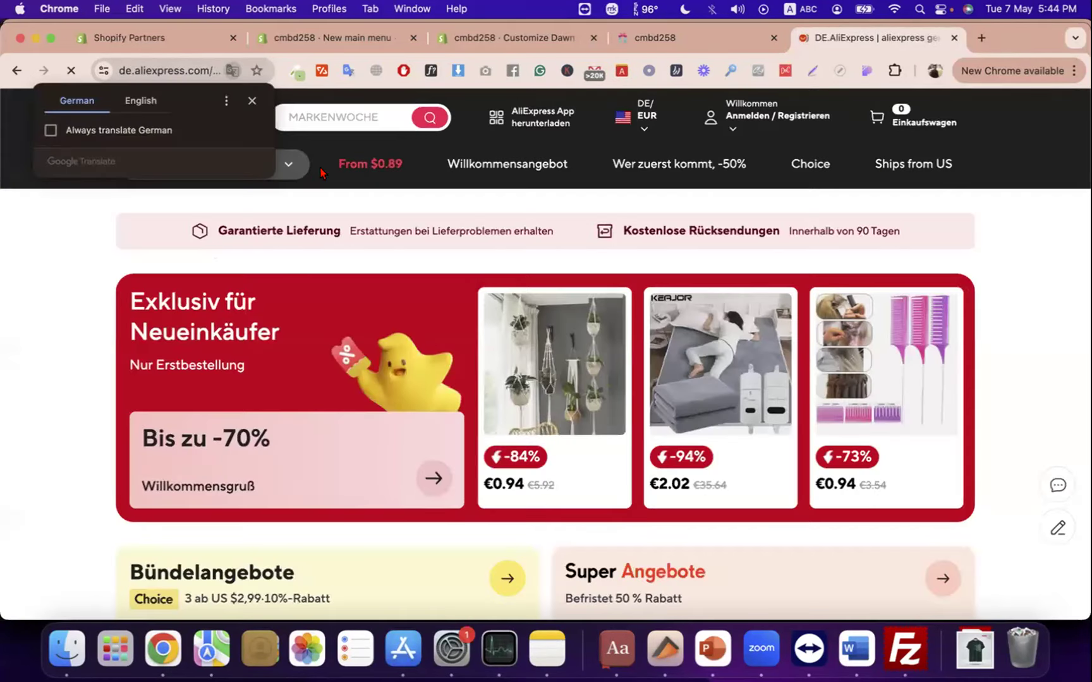
click(290, 168)
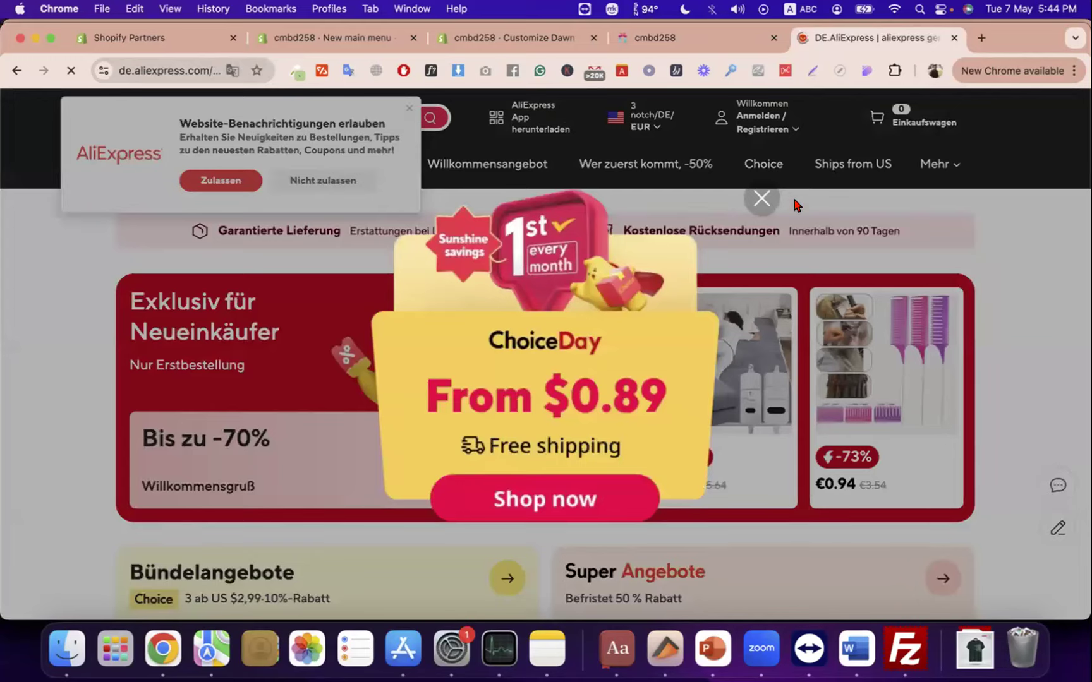
click(764, 200)
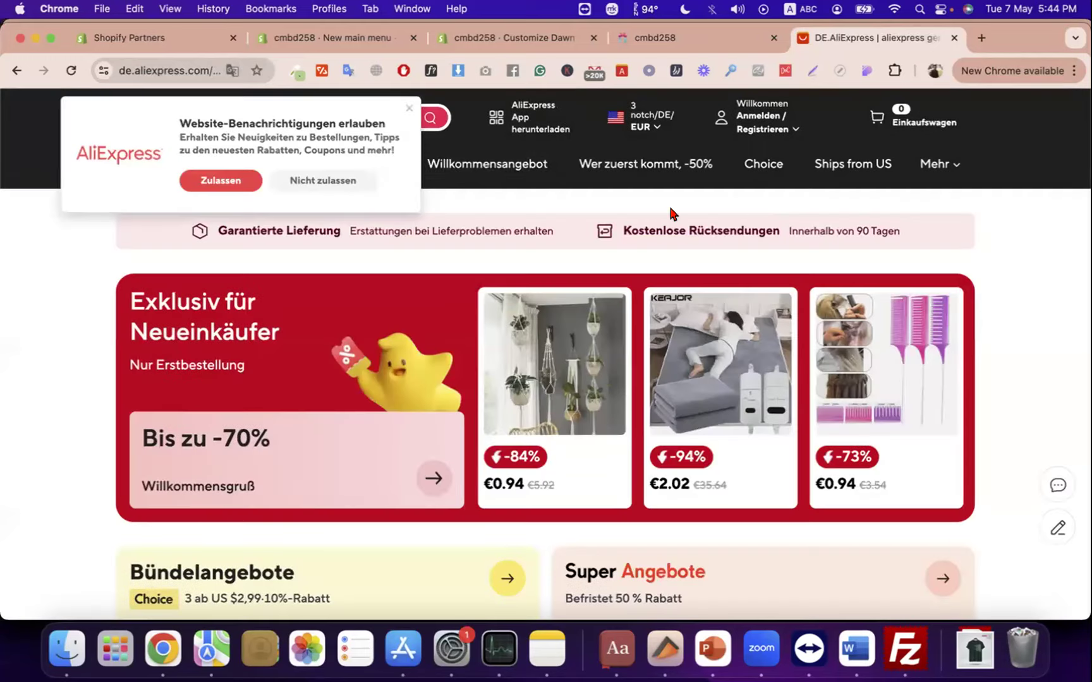
click(408, 110)
click(292, 166)
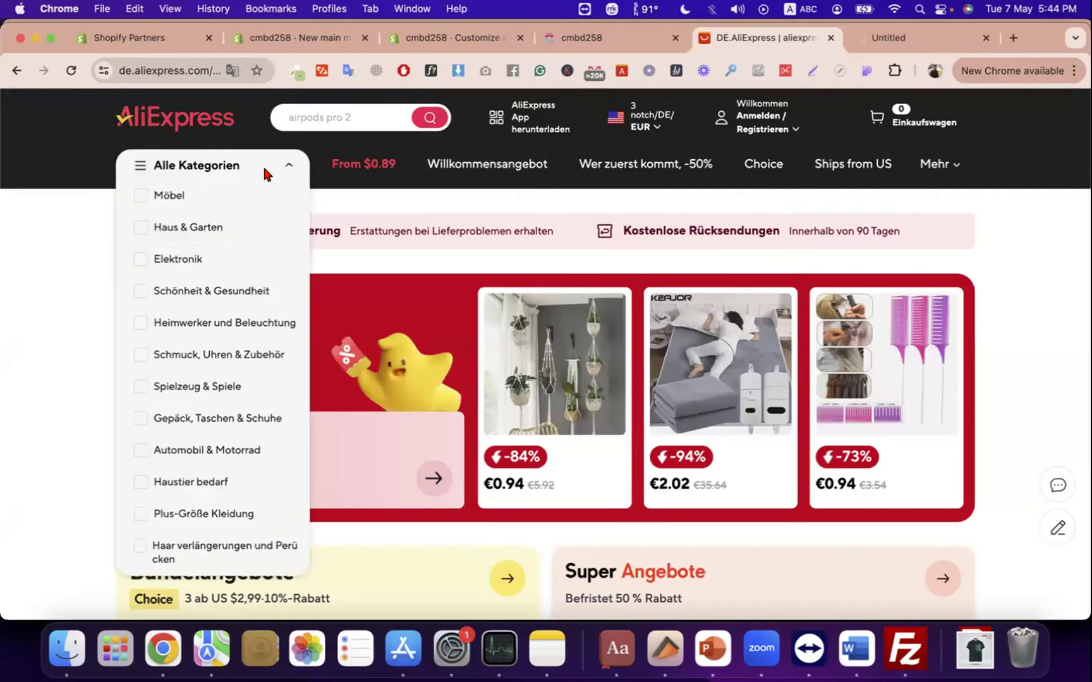
click(206, 225)
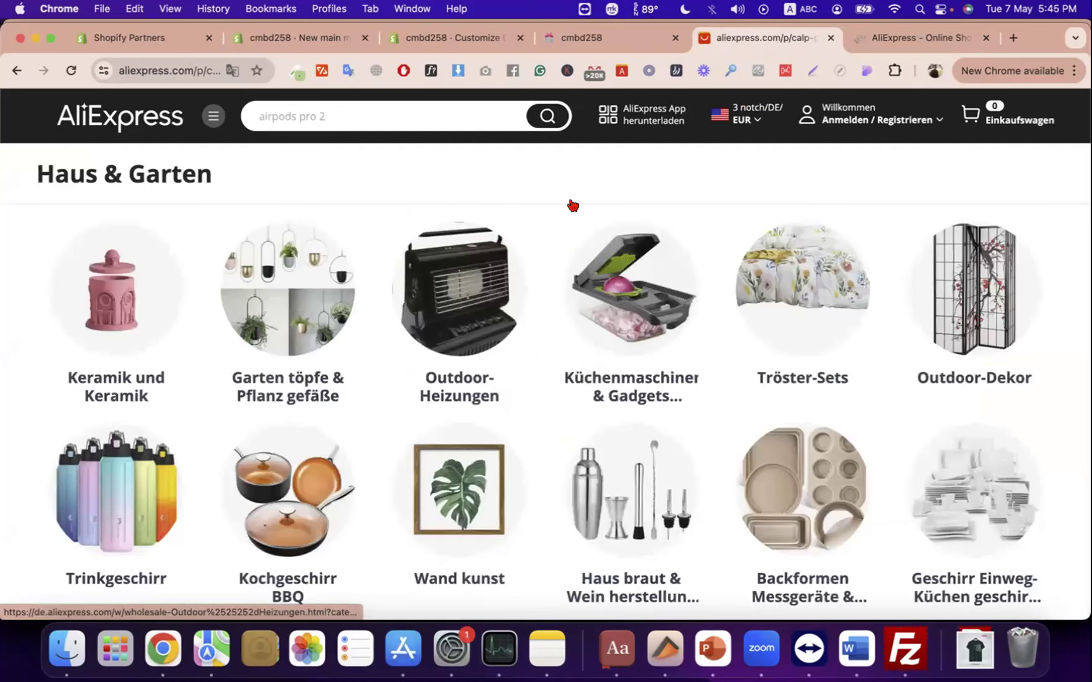
click(830, 39)
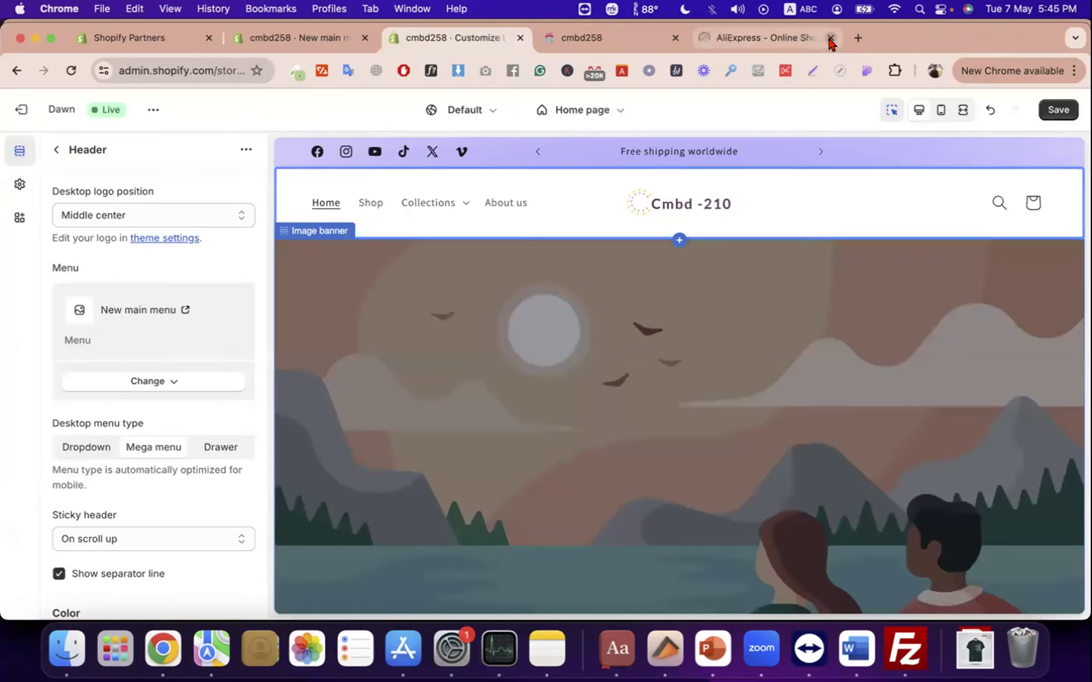
click(830, 40)
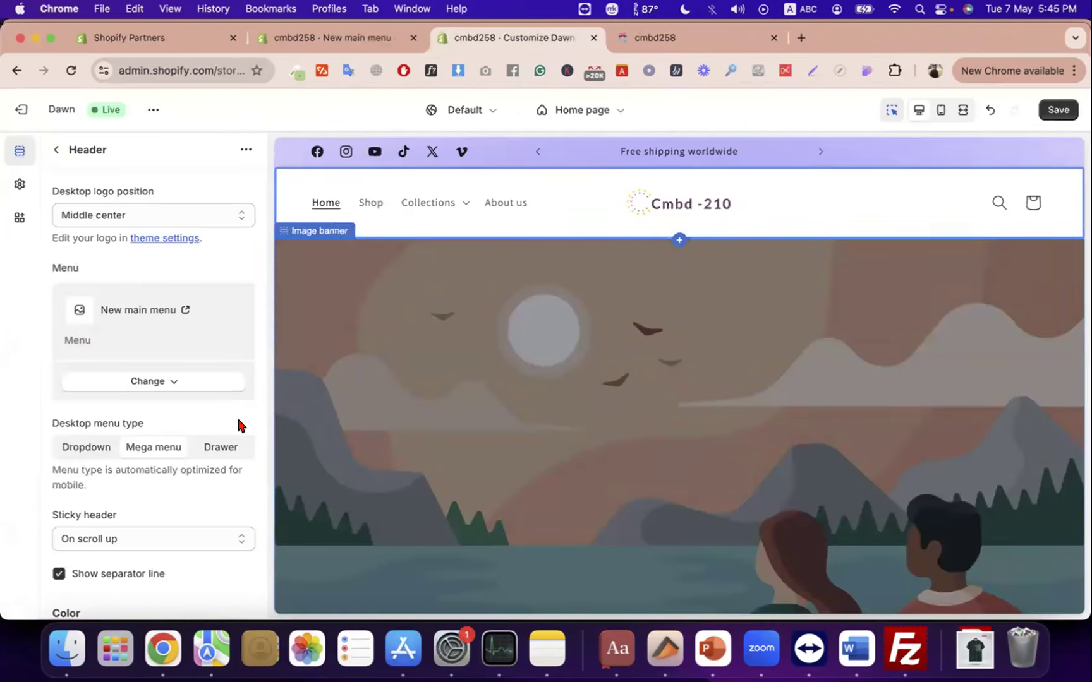
- Try the Drawer desktop menu type, open the drawer in the preview, and set the type back to Dropdown
drag(58, 469, 139, 470)
triple_click(139, 470)
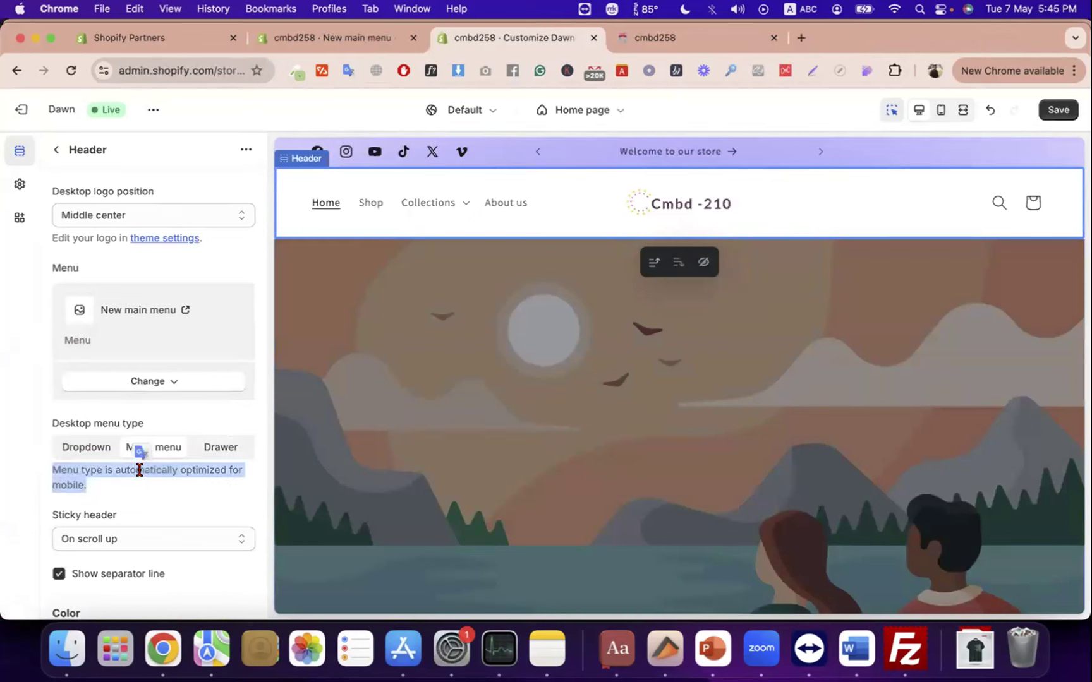
click(216, 448)
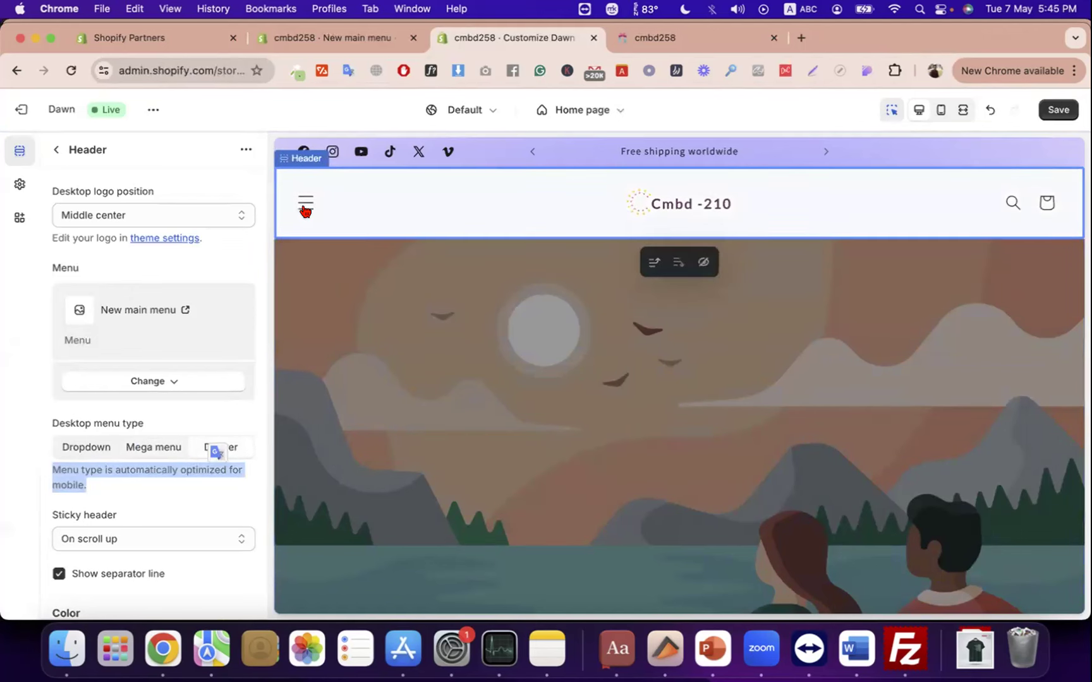
click(305, 209)
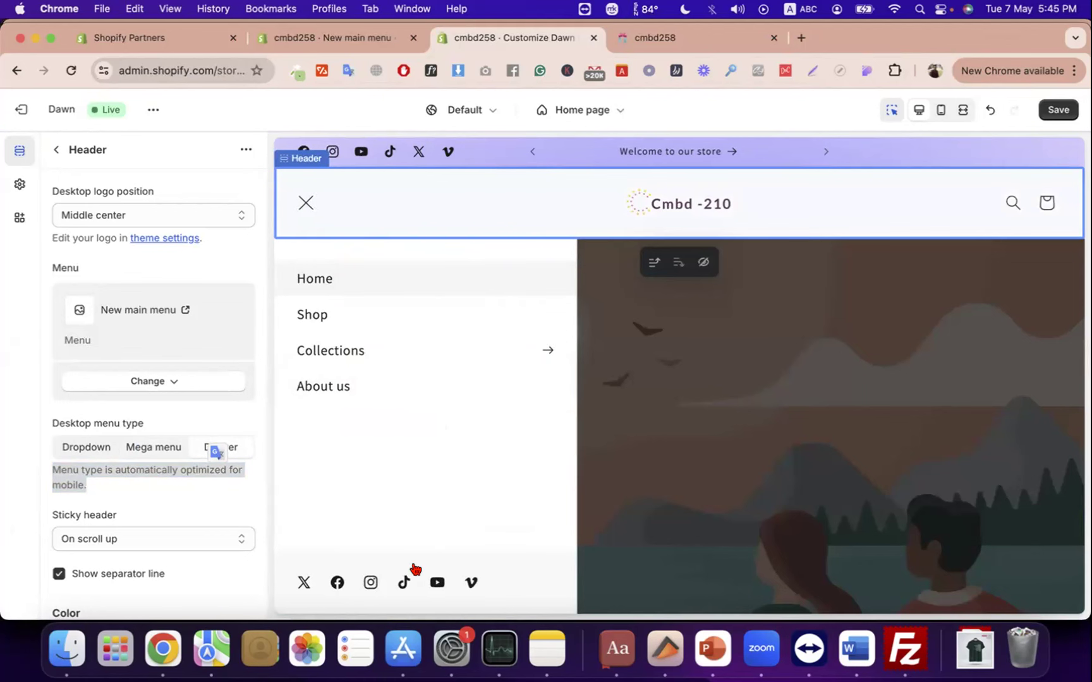
click(68, 448)
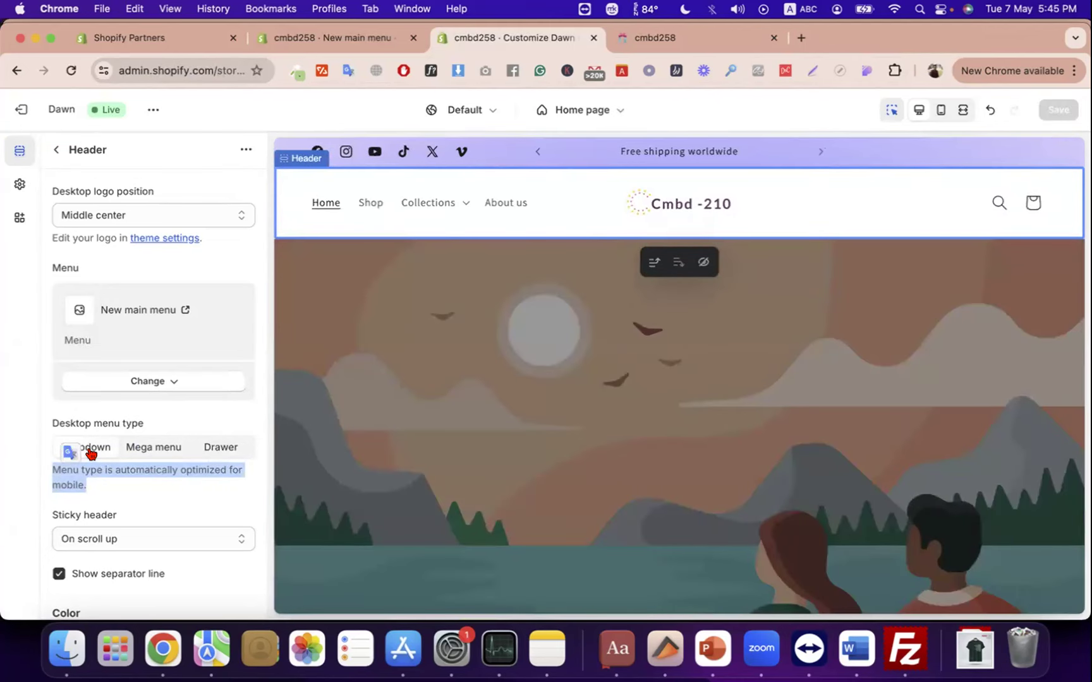
- Set the header section's Sticky header option to Always
scroll(174, 489, down, 2)
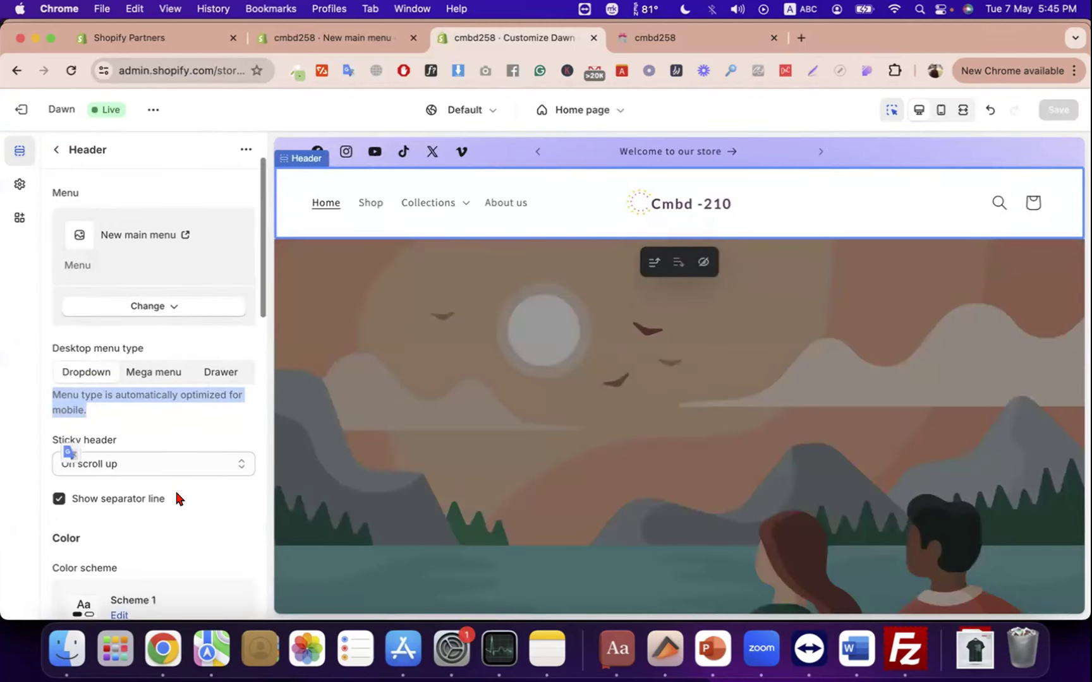
triple_click(112, 449)
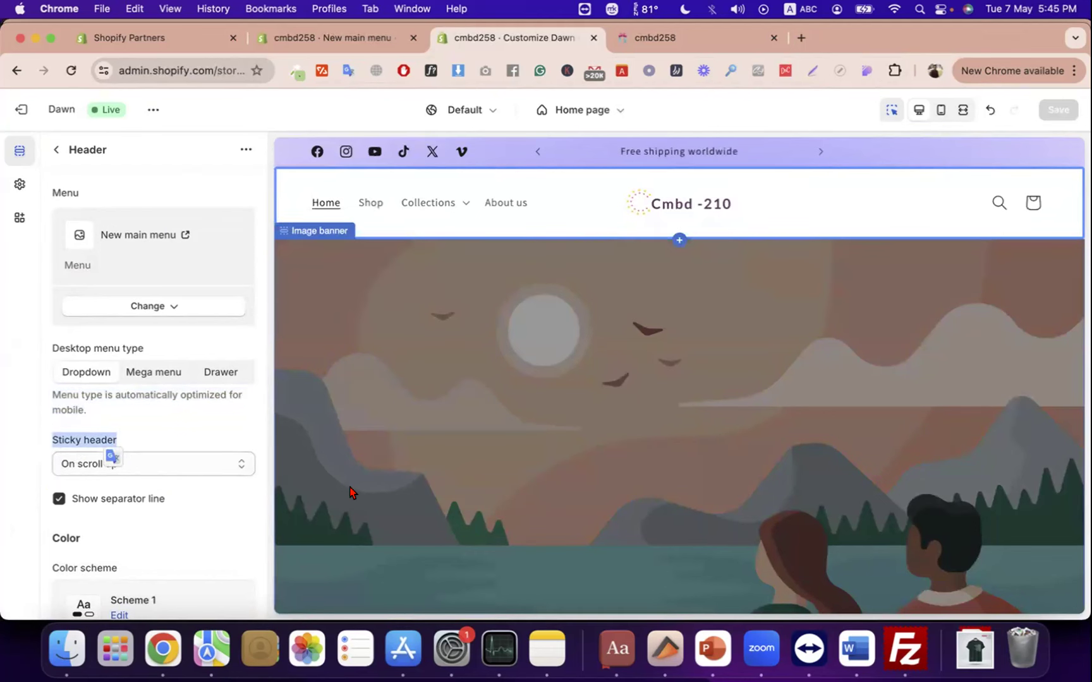
click(477, 334)
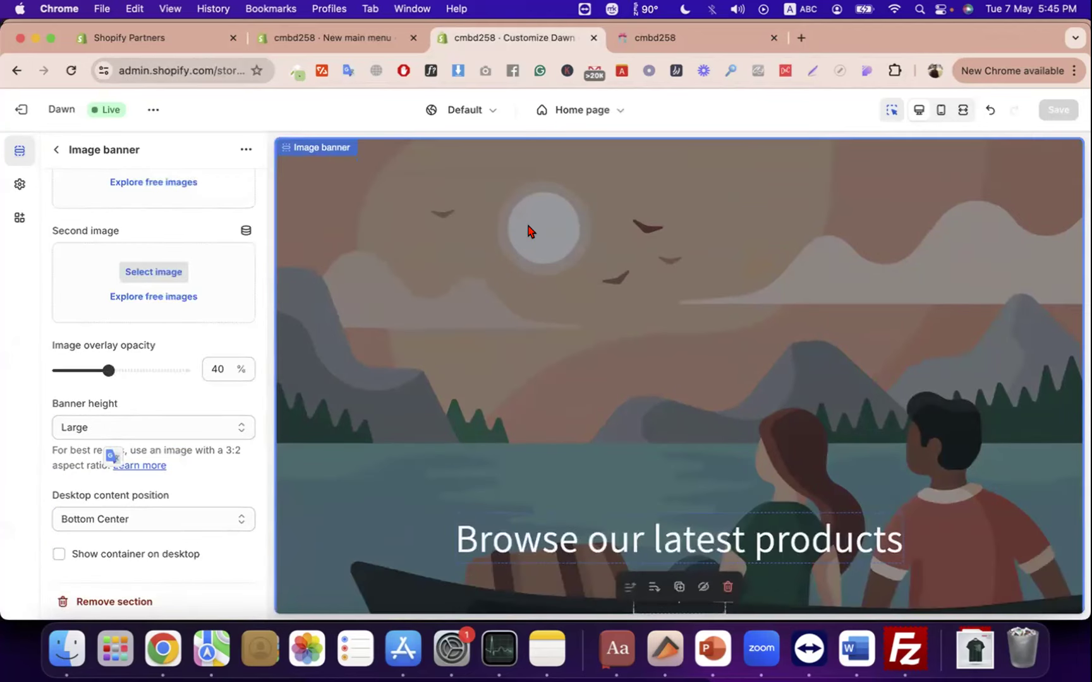
click(57, 150)
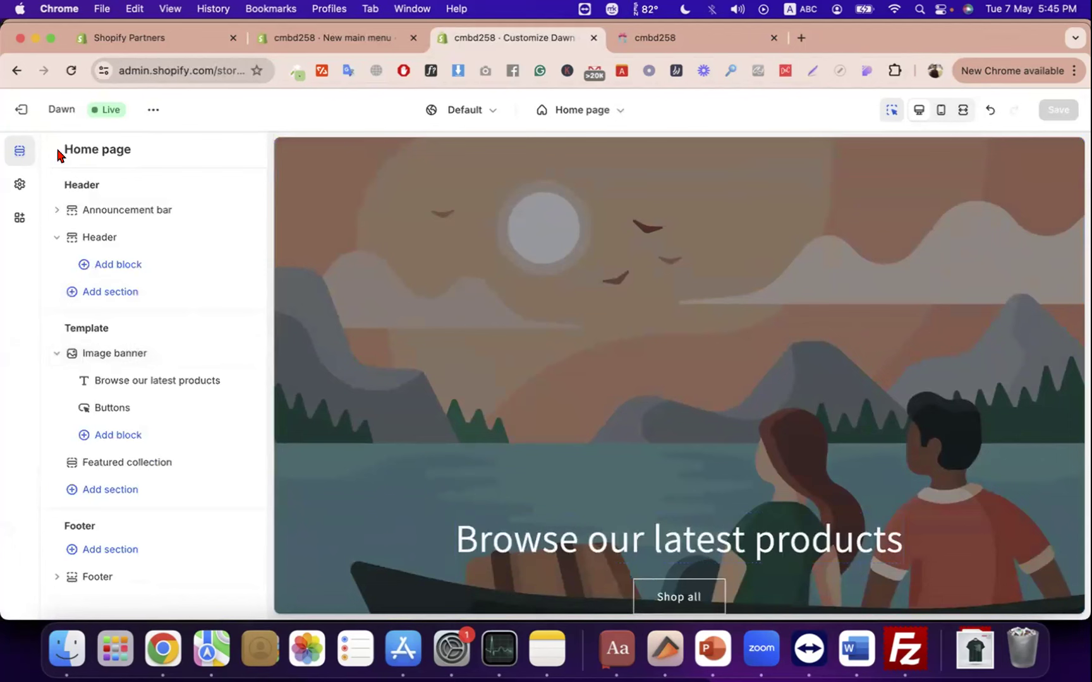
click(110, 235)
scroll(144, 474, down, 2)
click(139, 496)
click(140, 513)
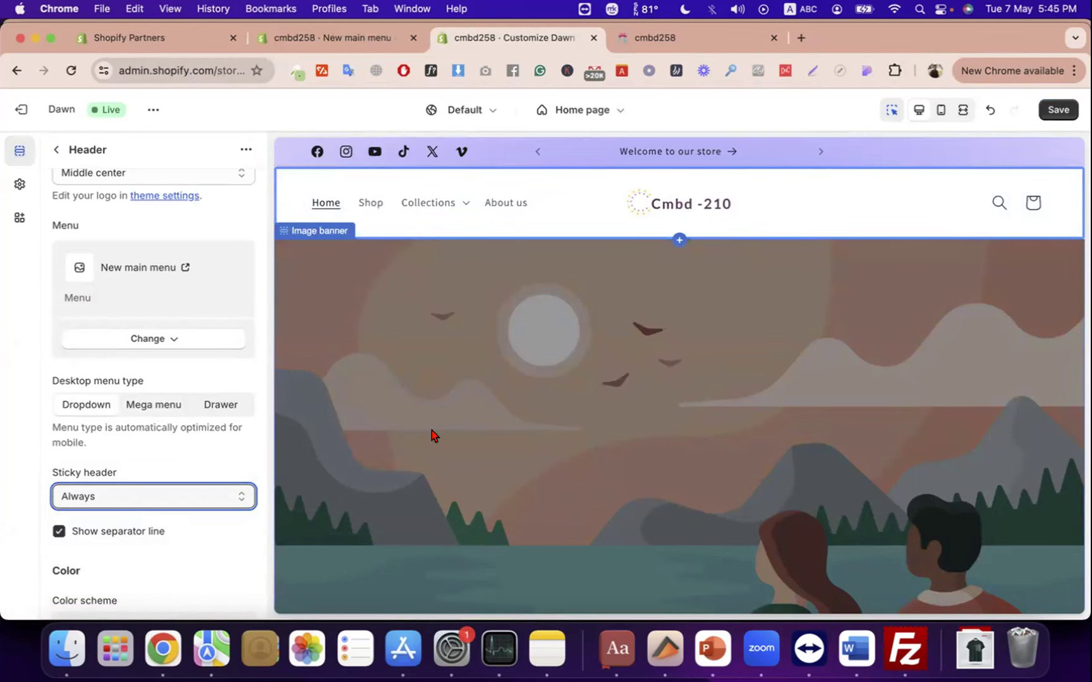
- Add two Collage sections below Featured collection in the home page template and save the theme
click(541, 575)
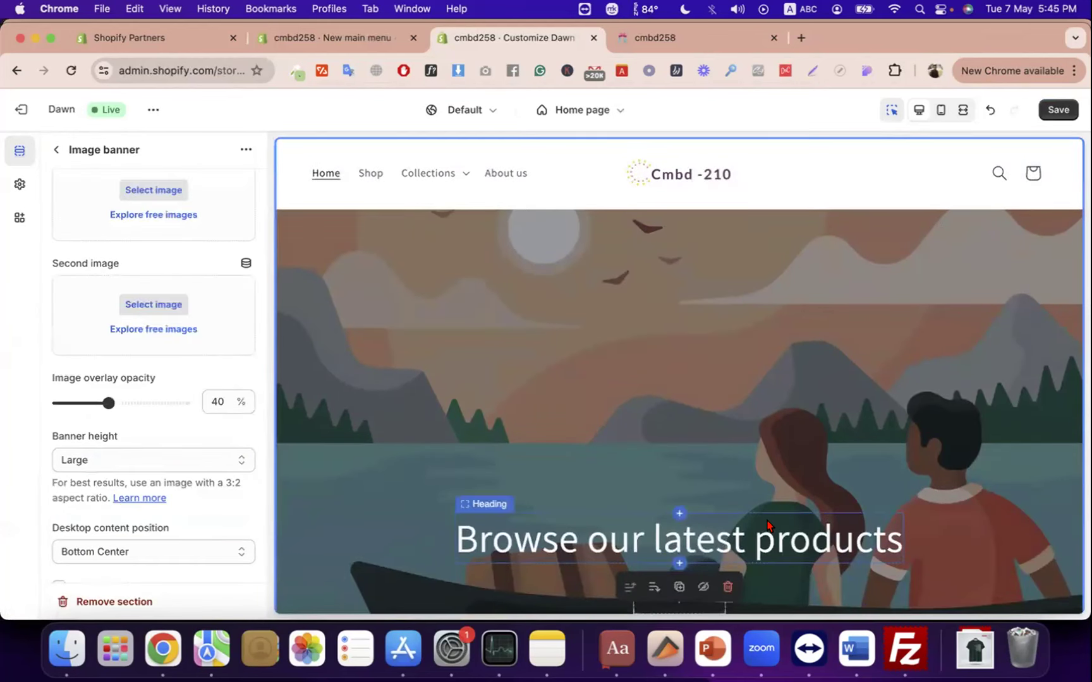
click(56, 150)
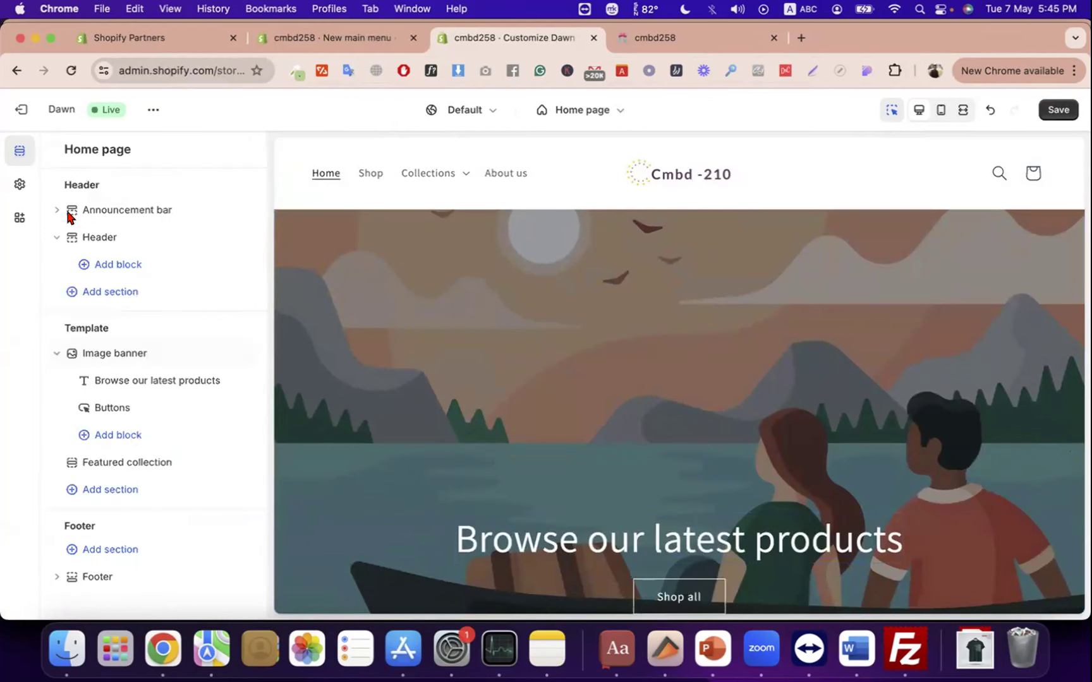
click(120, 498)
click(317, 490)
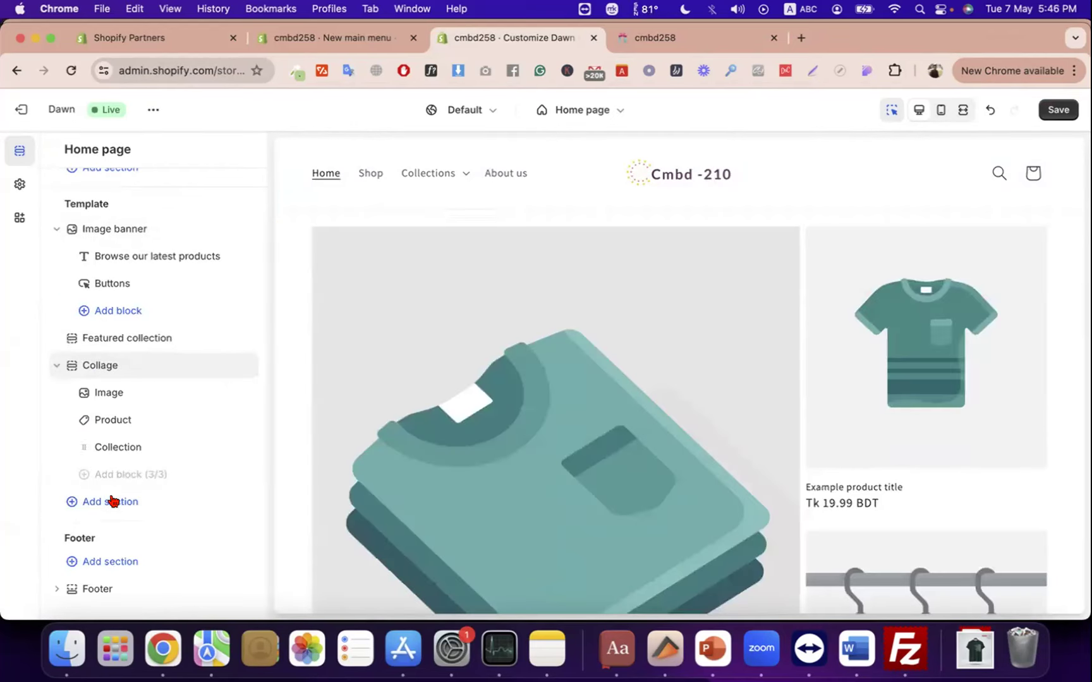
click(112, 501)
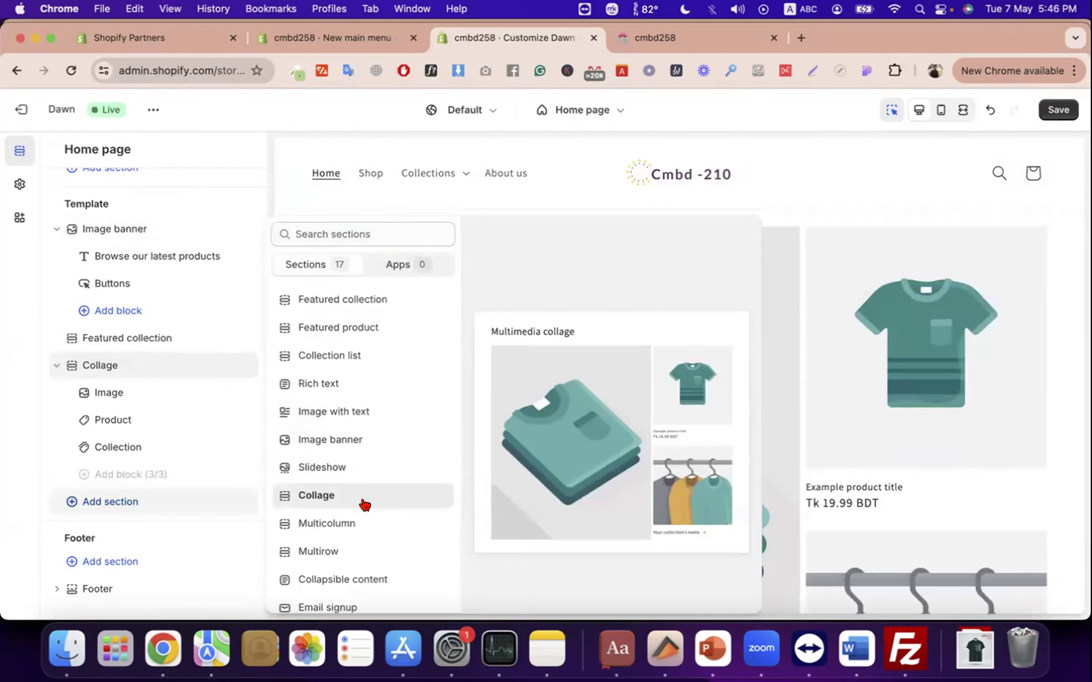
click(364, 502)
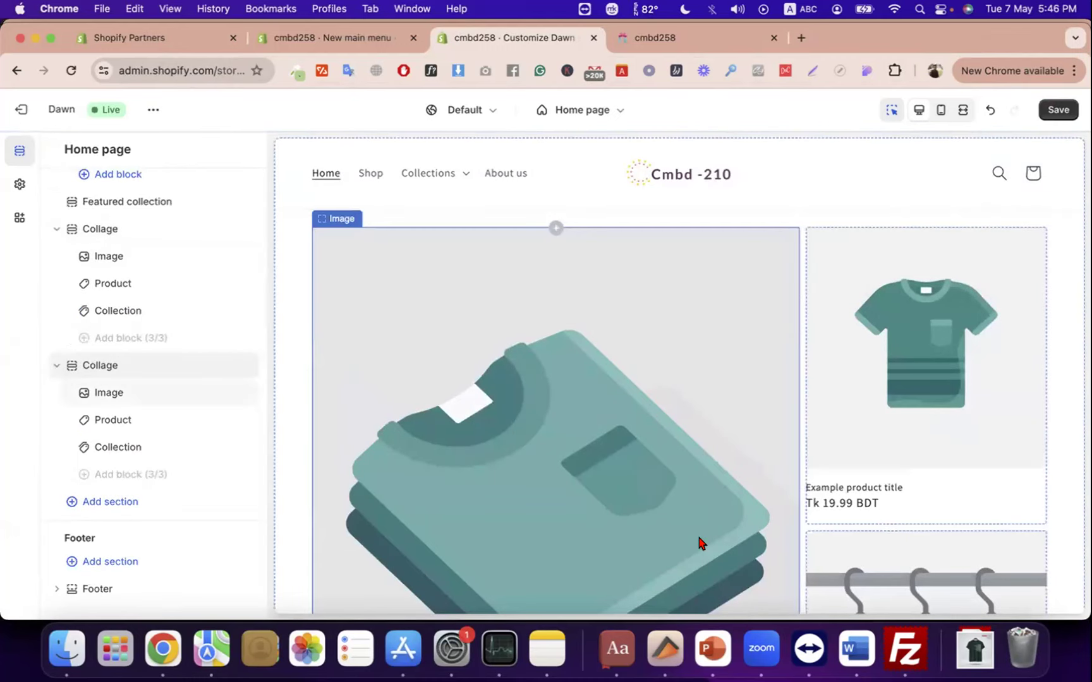
click(1059, 103)
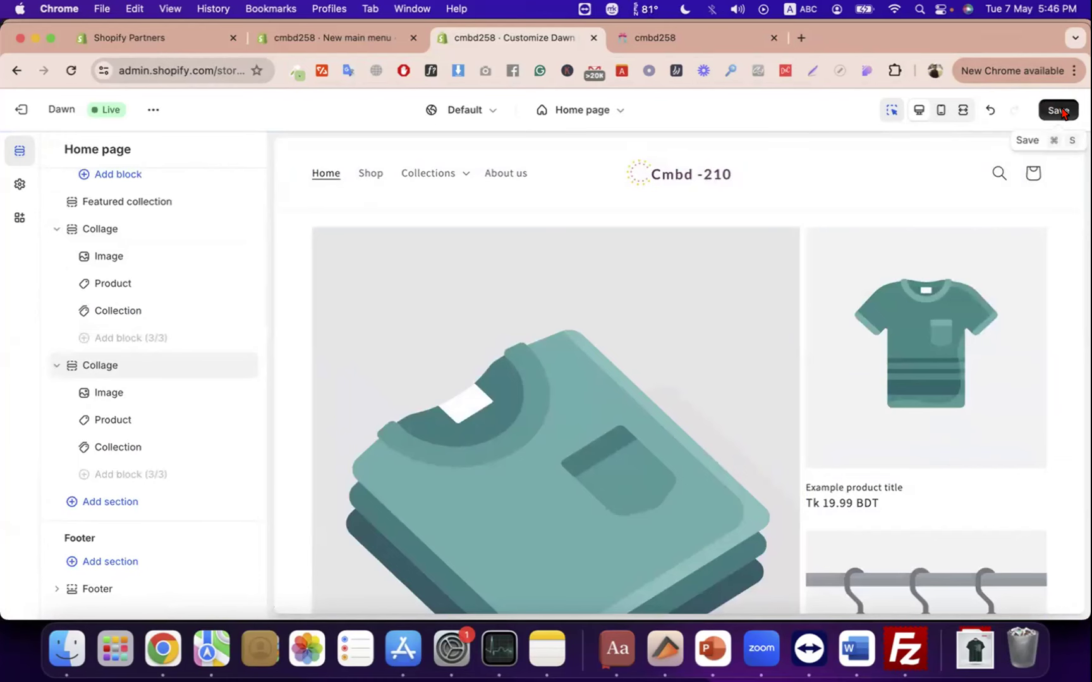
- Reload the live storefront and examine how the sticky header behaves while moving through the home page
click(732, 36)
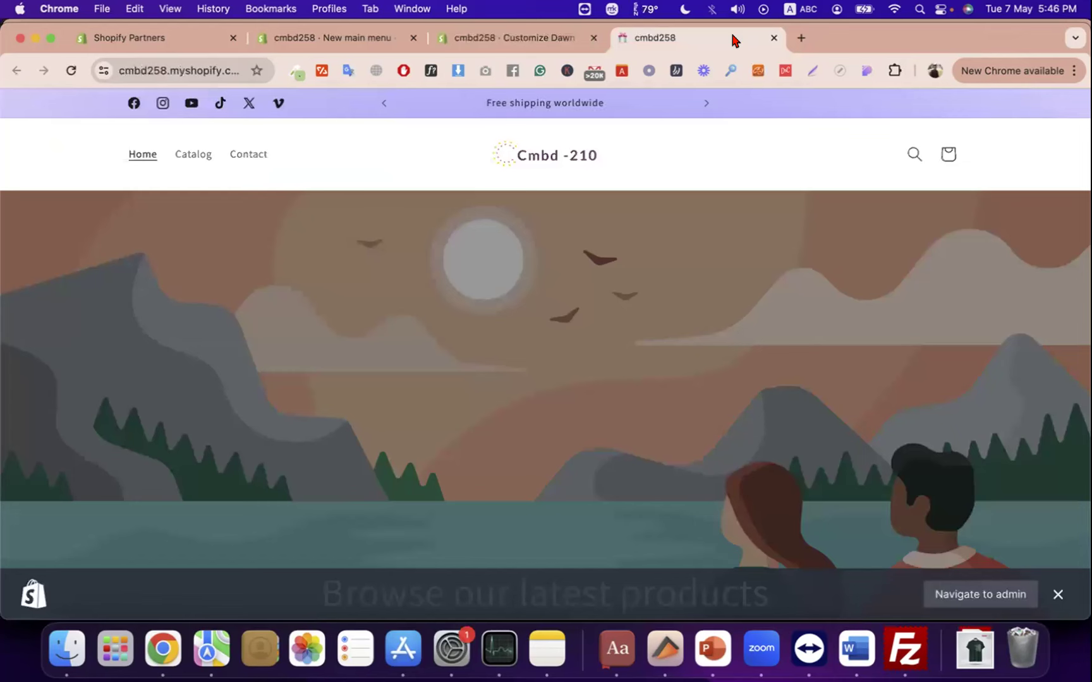
click(71, 71)
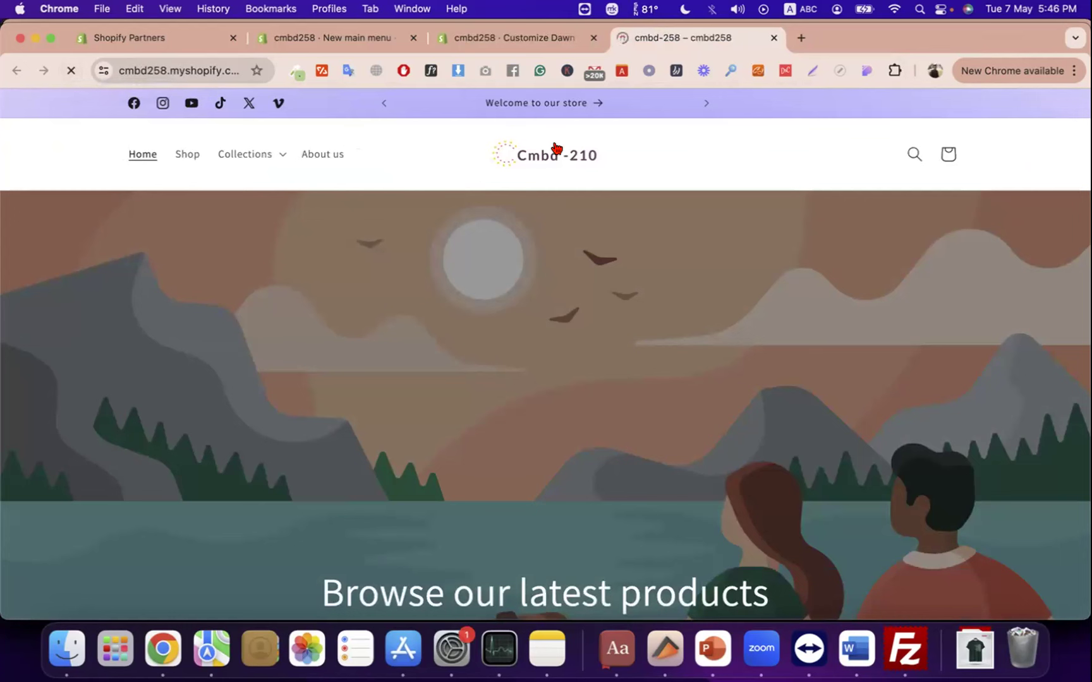
scroll(404, 262, down, 2)
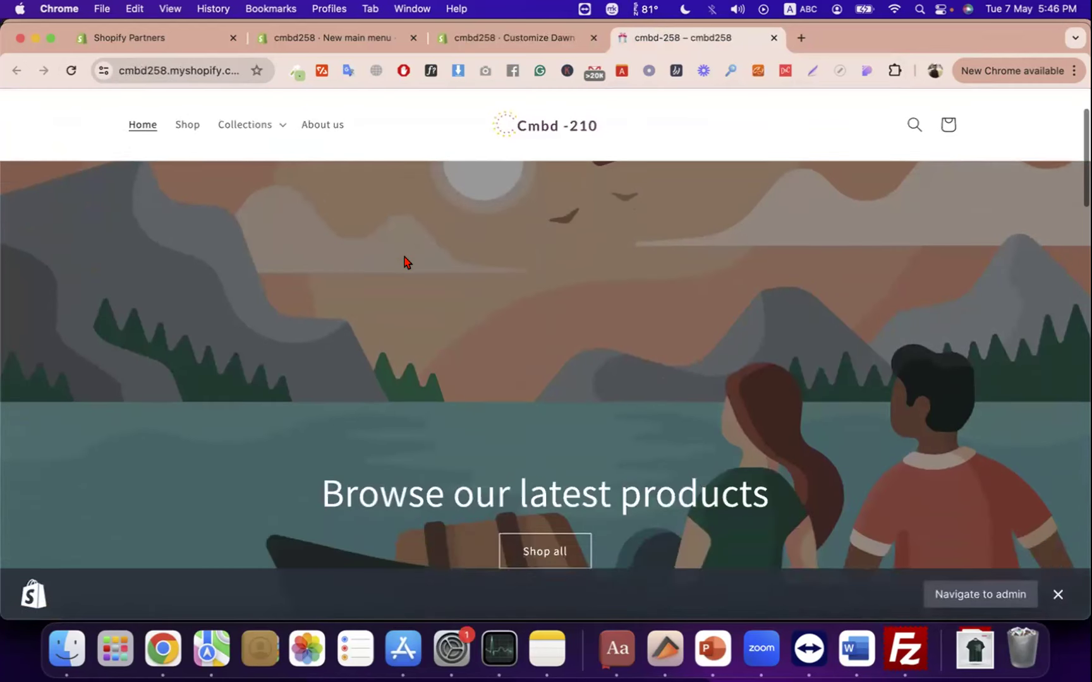
scroll(407, 263, up, 1)
scroll(407, 263, down, 2)
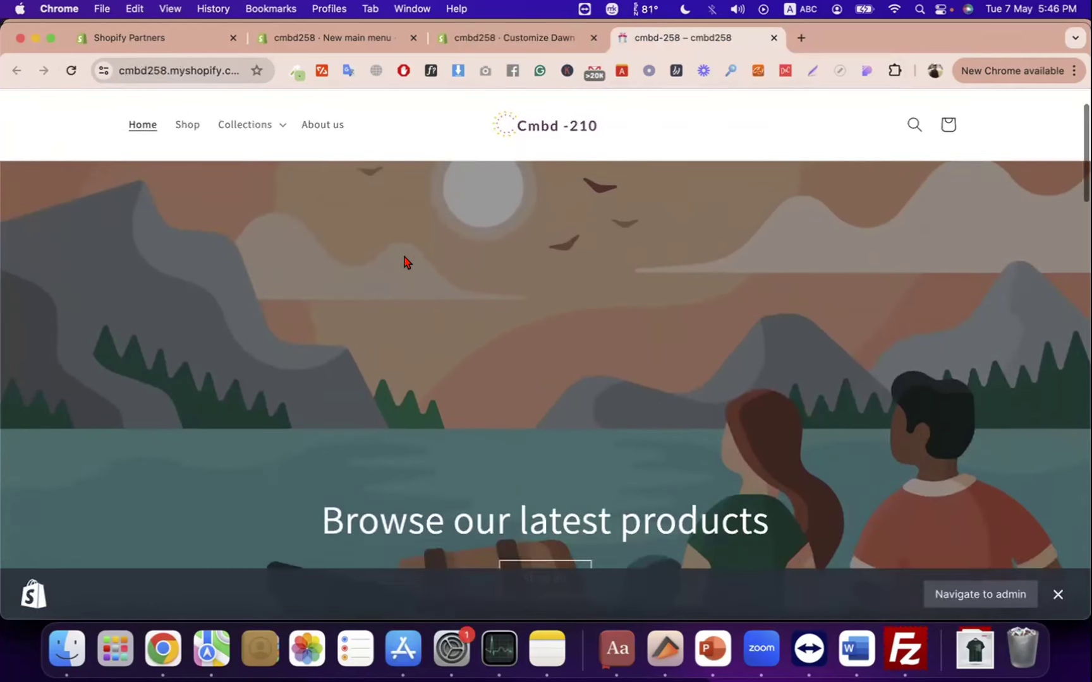
scroll(407, 263, up, 2)
scroll(406, 263, down, 1)
scroll(406, 261, up, 2)
scroll(405, 261, down, 2)
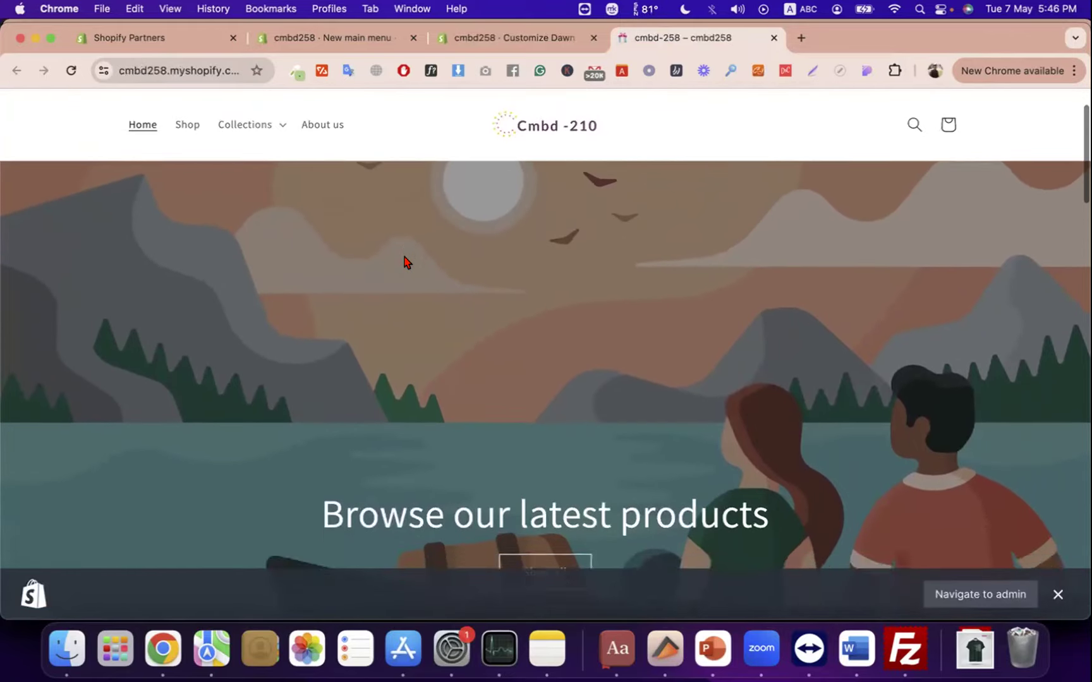
scroll(405, 261, up, 2)
scroll(406, 262, down, 3)
scroll(405, 262, down, 10)
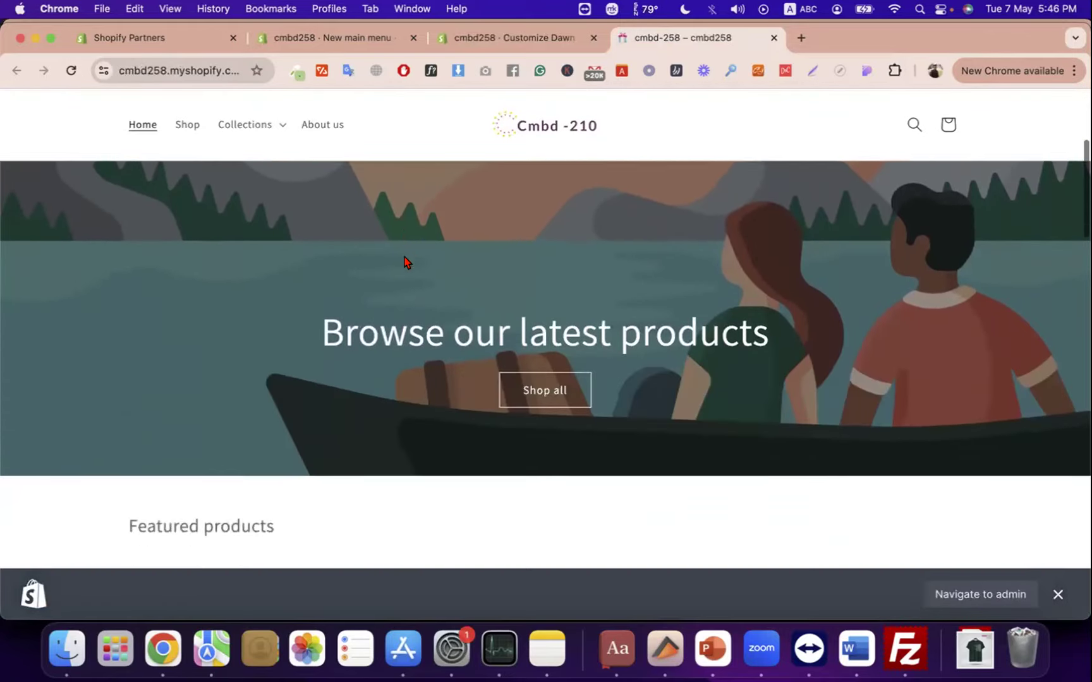
scroll(405, 261, down, 5)
scroll(404, 262, down, 2)
scroll(405, 260, up, 3)
scroll(405, 259, up, 10)
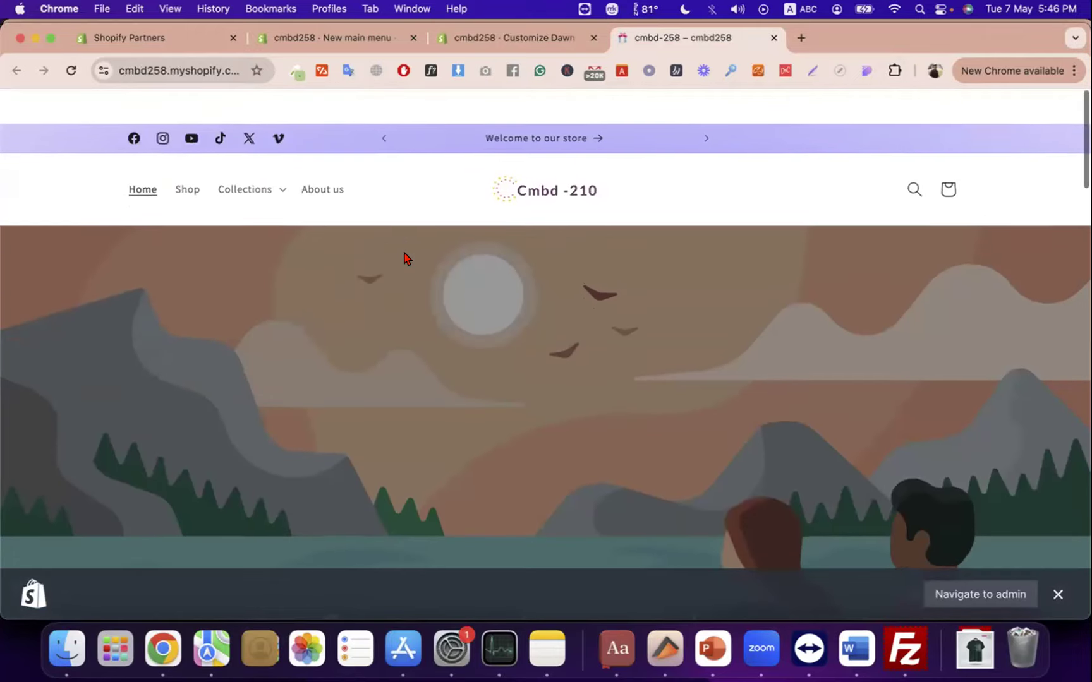
scroll(405, 259, down, 2)
scroll(407, 256, up, 2)
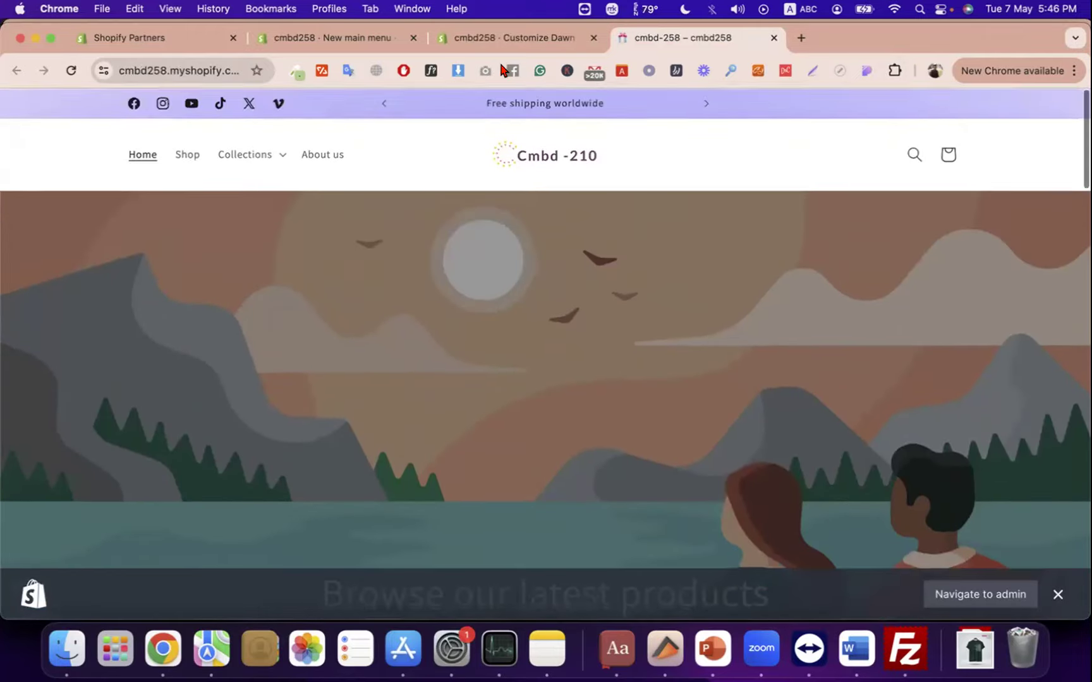
scroll(518, 262, down, 3)
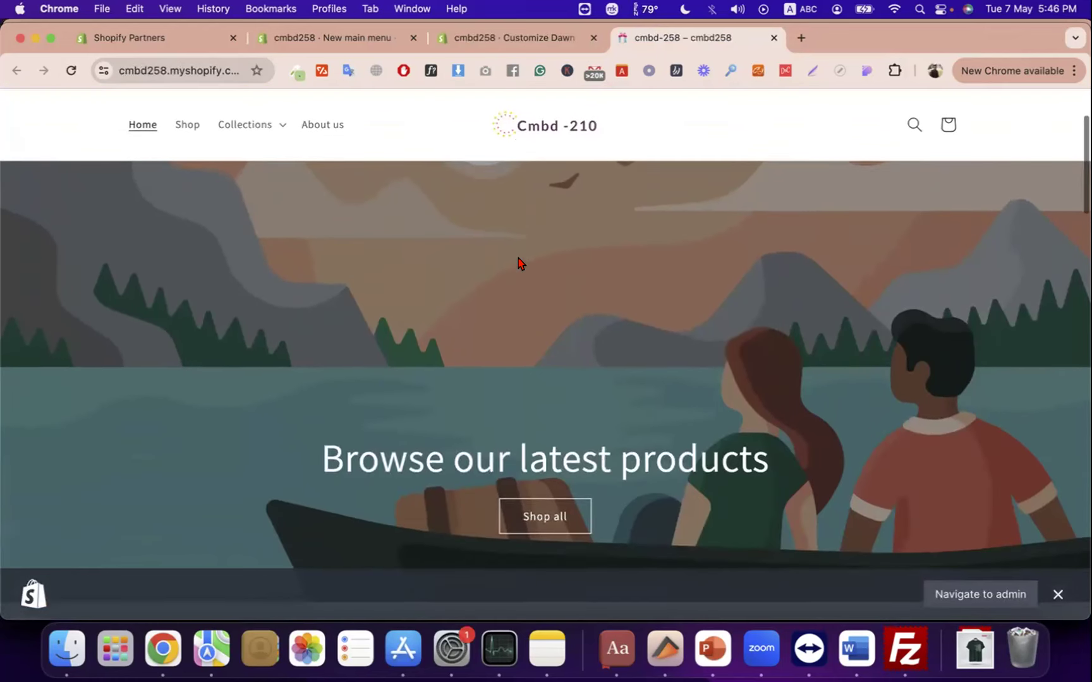
scroll(518, 263, up, 2)
- Return to the theme customizer and open the Header section's settings at the sticky header and color scheme options
click(558, 39)
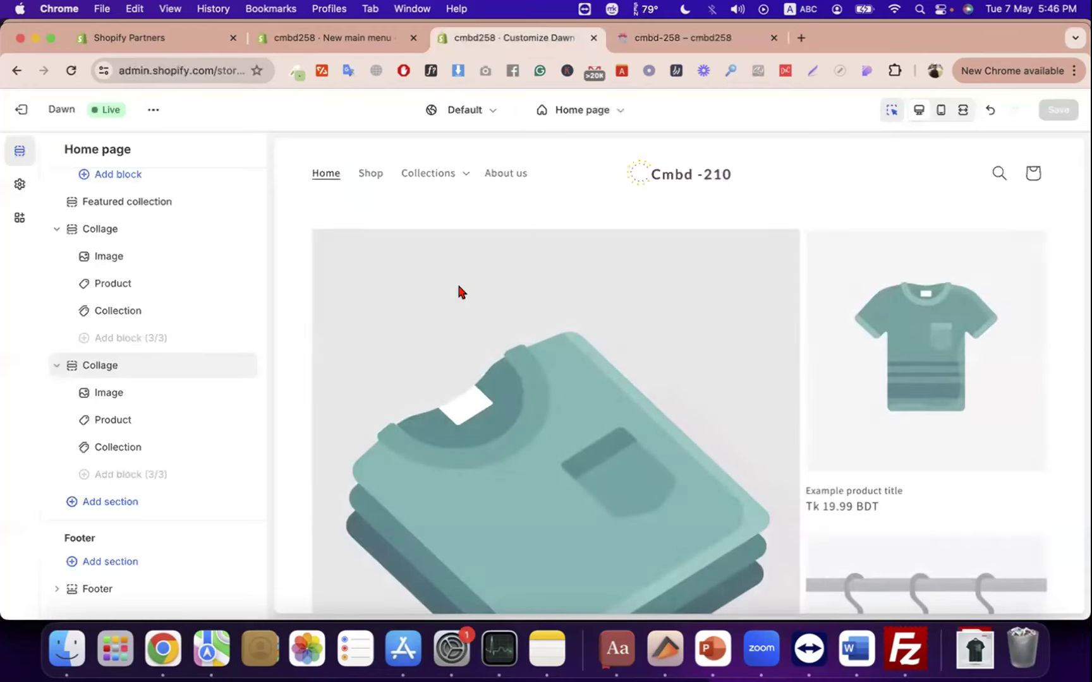
scroll(99, 232, up, 5)
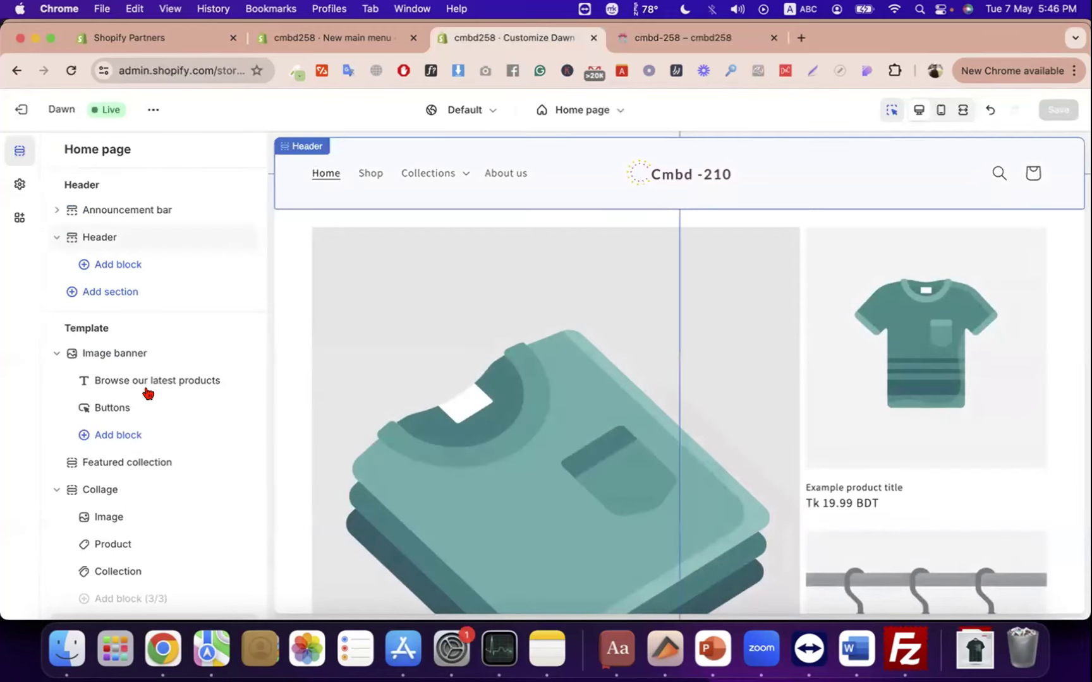
click(189, 236)
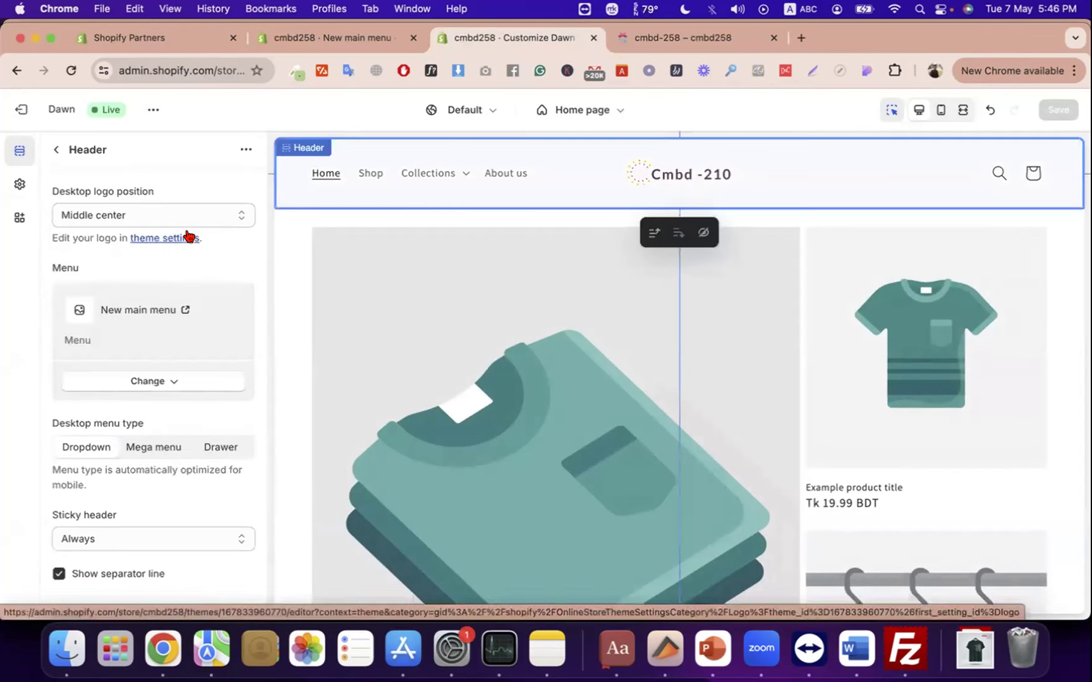
scroll(202, 550, down, 5)
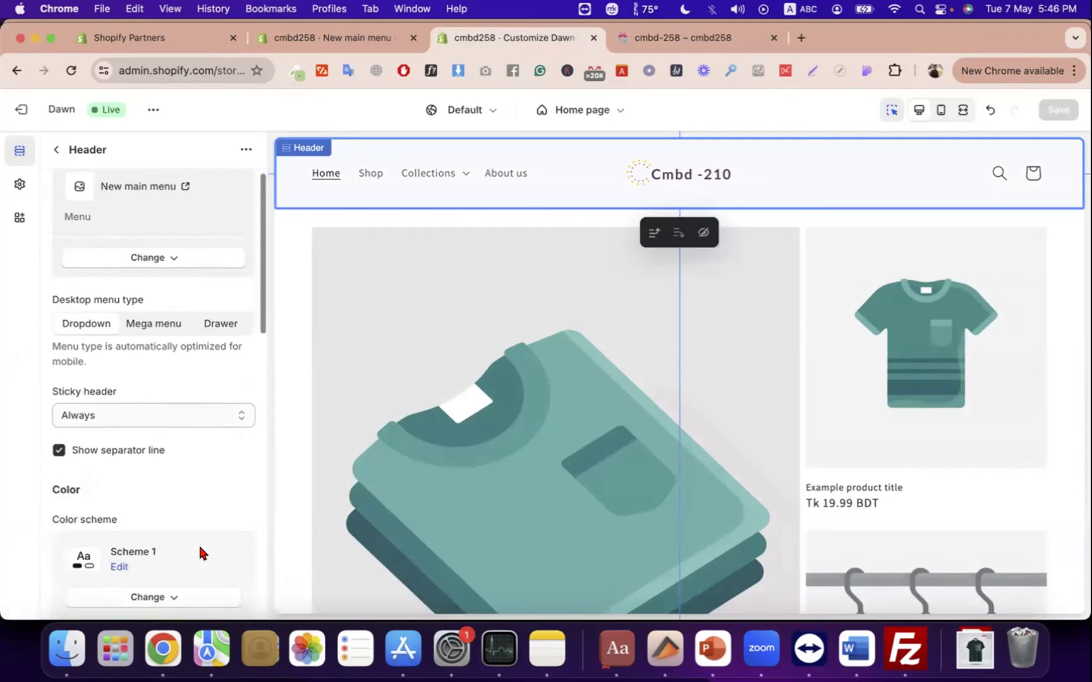
- Set the header's color scheme to Scheme 2
scroll(88, 349, down, 2)
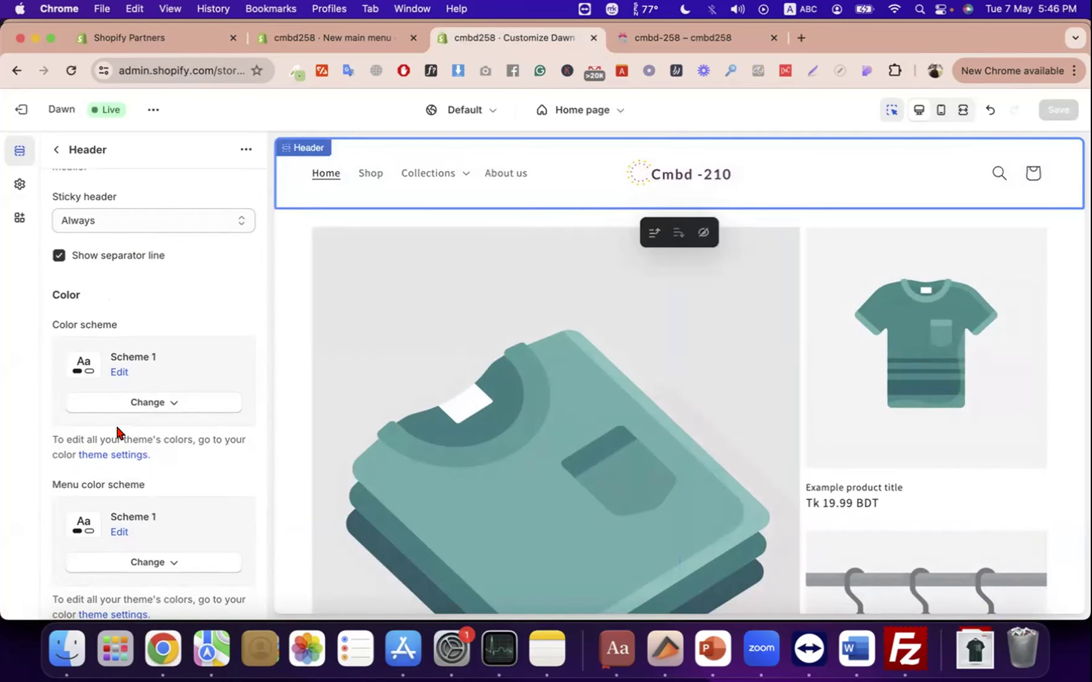
click(124, 400)
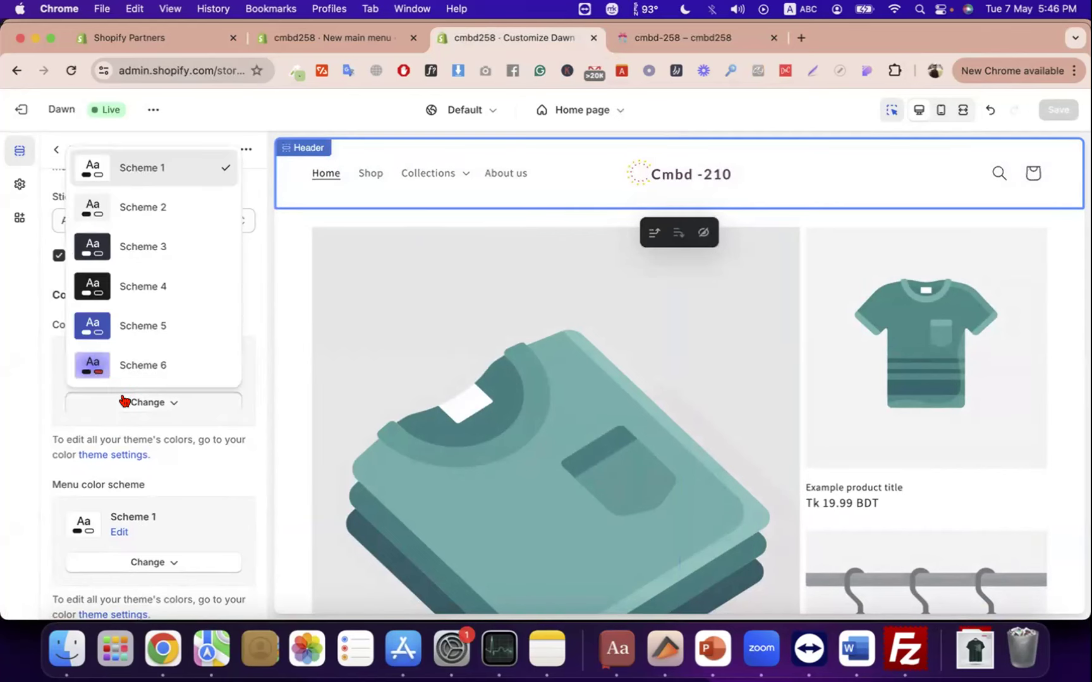
click(124, 400)
click(124, 401)
click(125, 208)
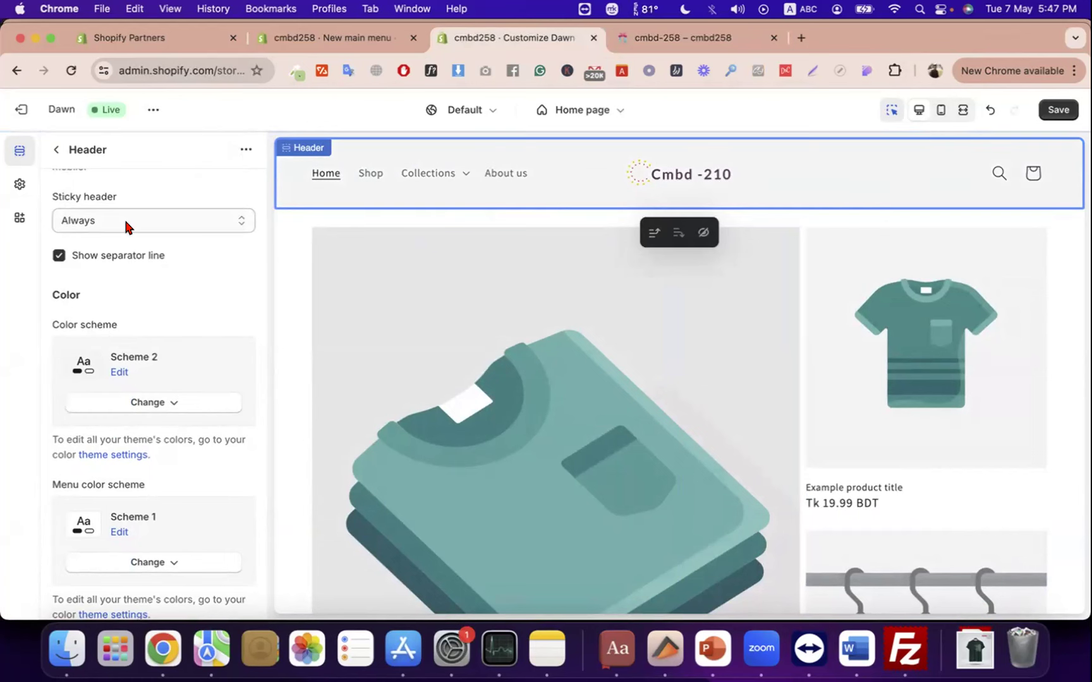
- Set the header's menu color scheme to Scheme 4 and save the theme changes
scroll(171, 363, down, 3)
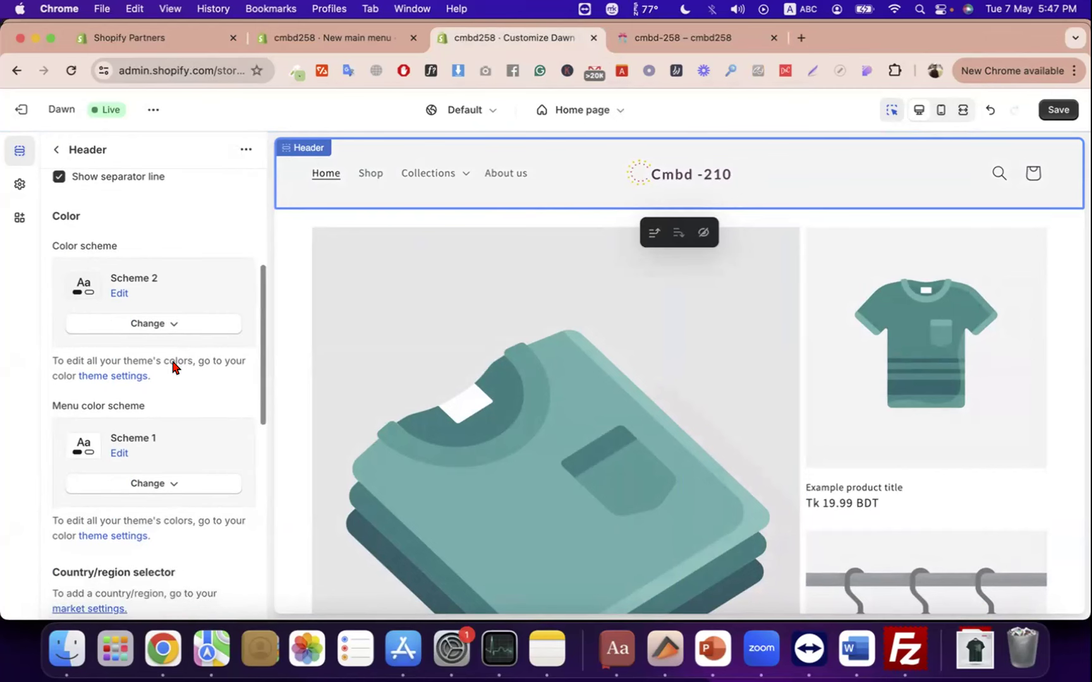
scroll(147, 316, down, 1)
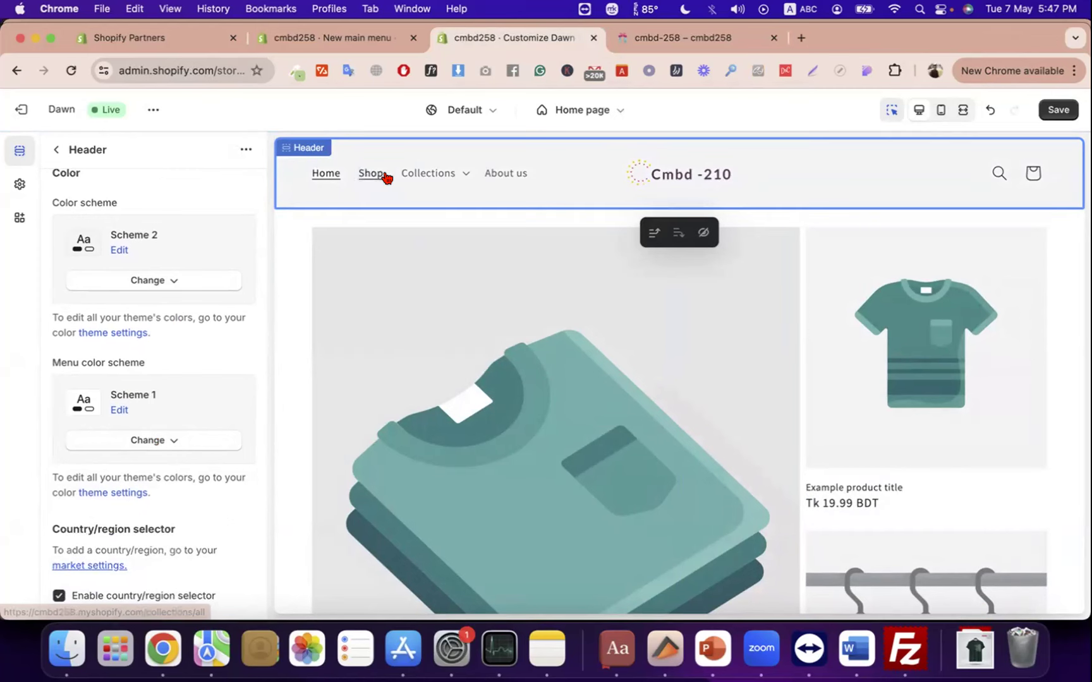
click(201, 438)
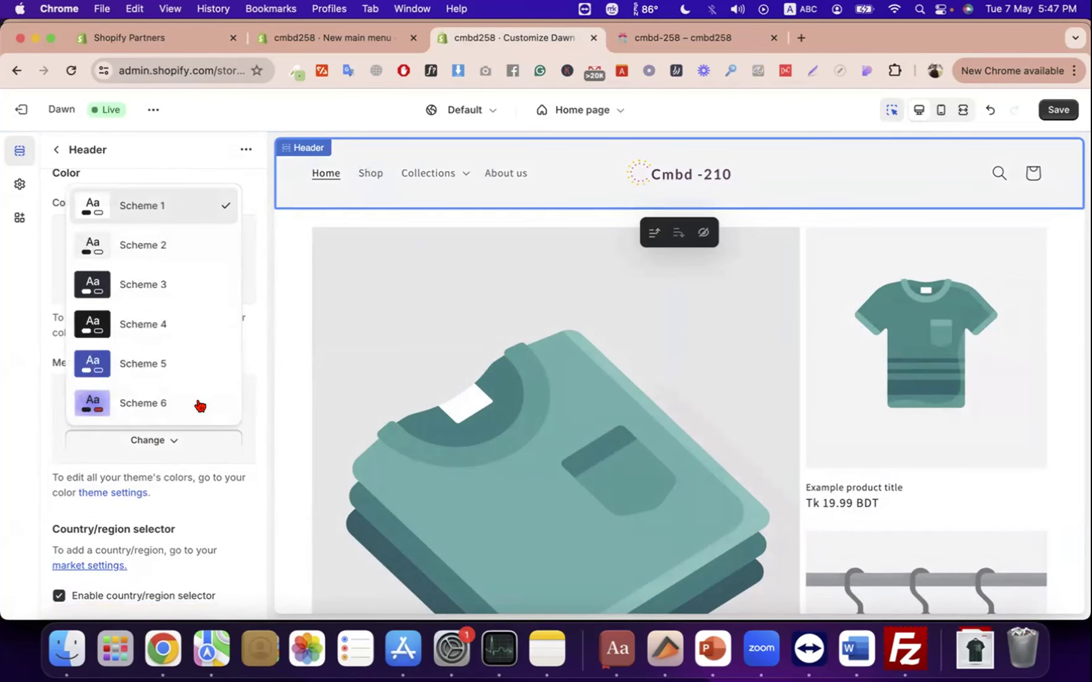
click(169, 333)
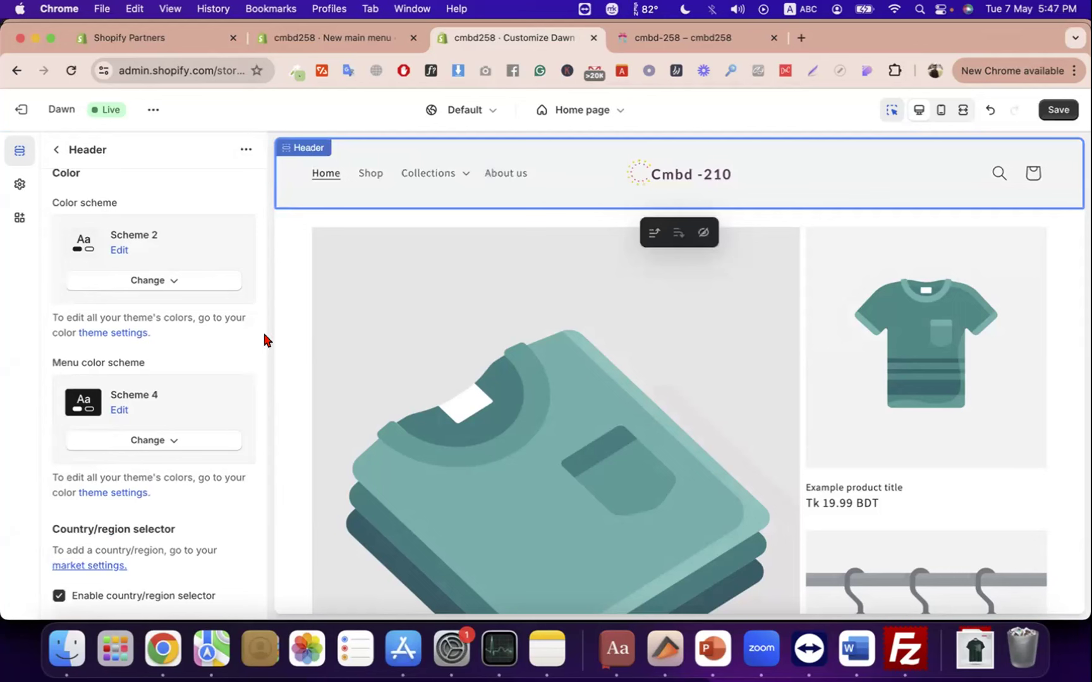
scroll(216, 407, down, 2)
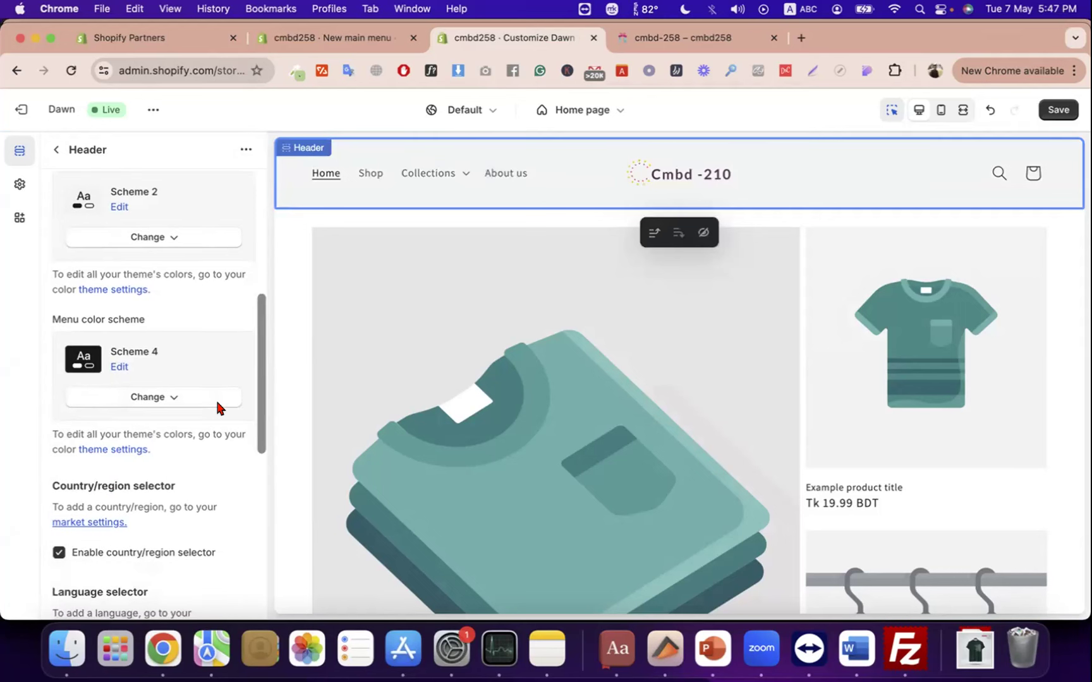
click(1054, 111)
- Examine the header's country/region selector, language selector and mobile logo position settings
scroll(114, 449, down, 3)
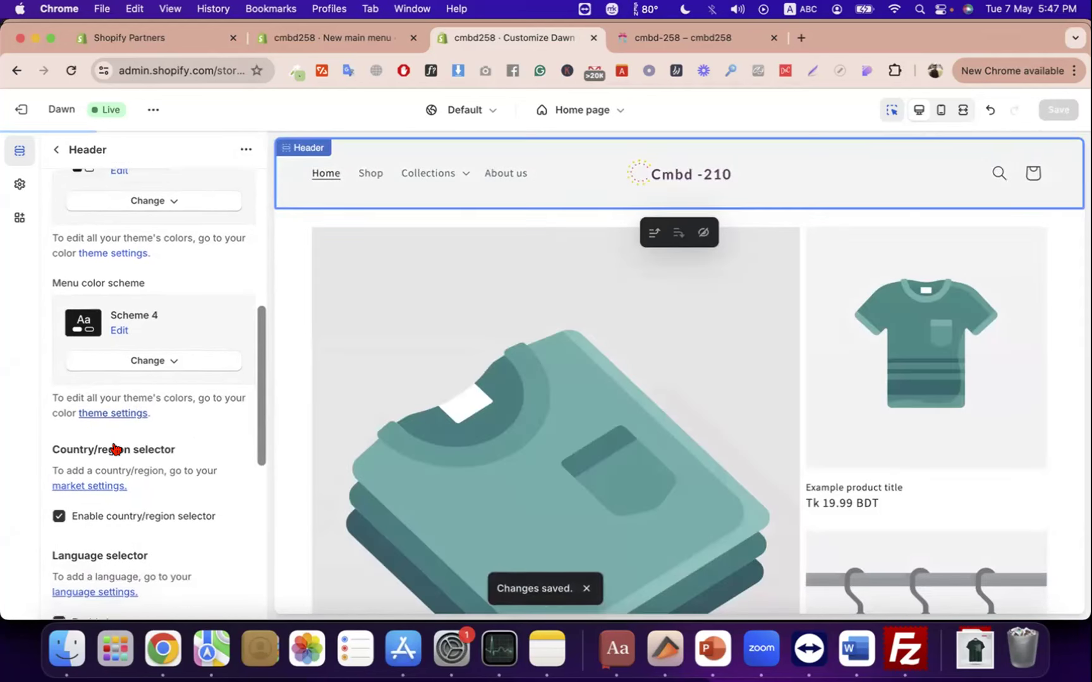
scroll(114, 449, down, 4)
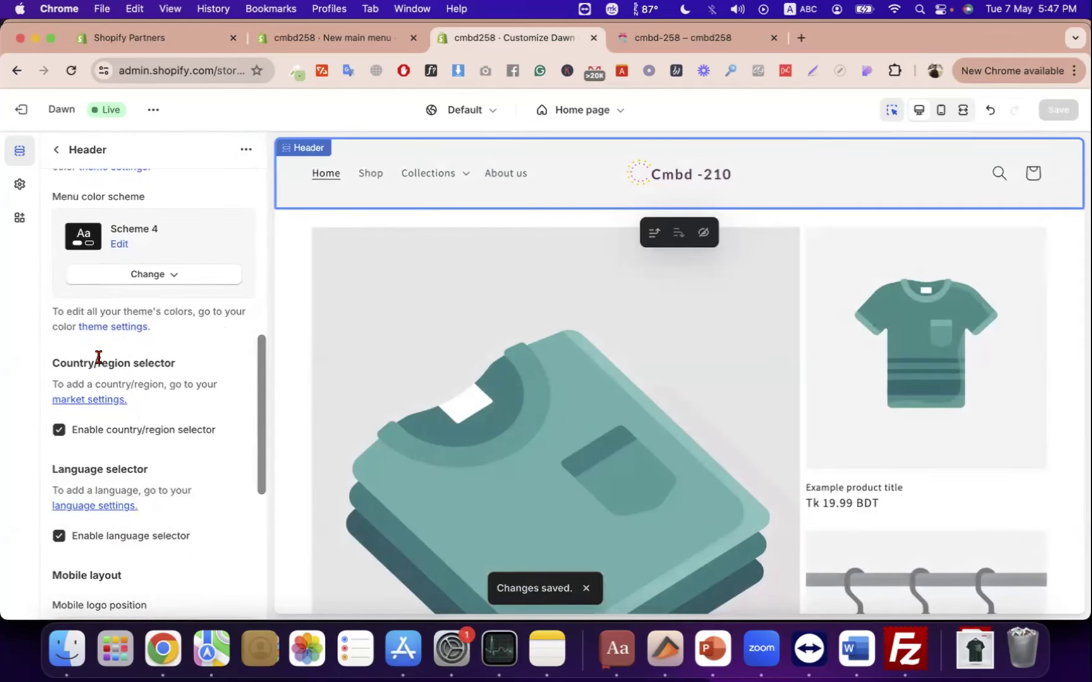
triple_click(97, 361)
click(122, 485)
double_click(117, 467)
triple_click(117, 466)
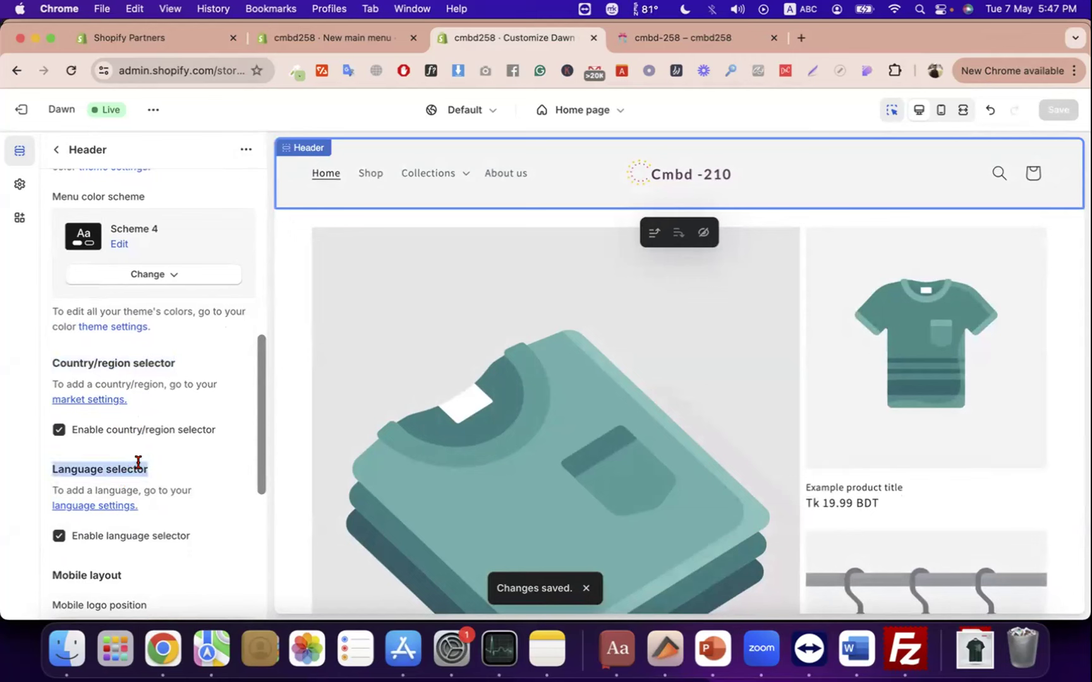
scroll(137, 464, down, 5)
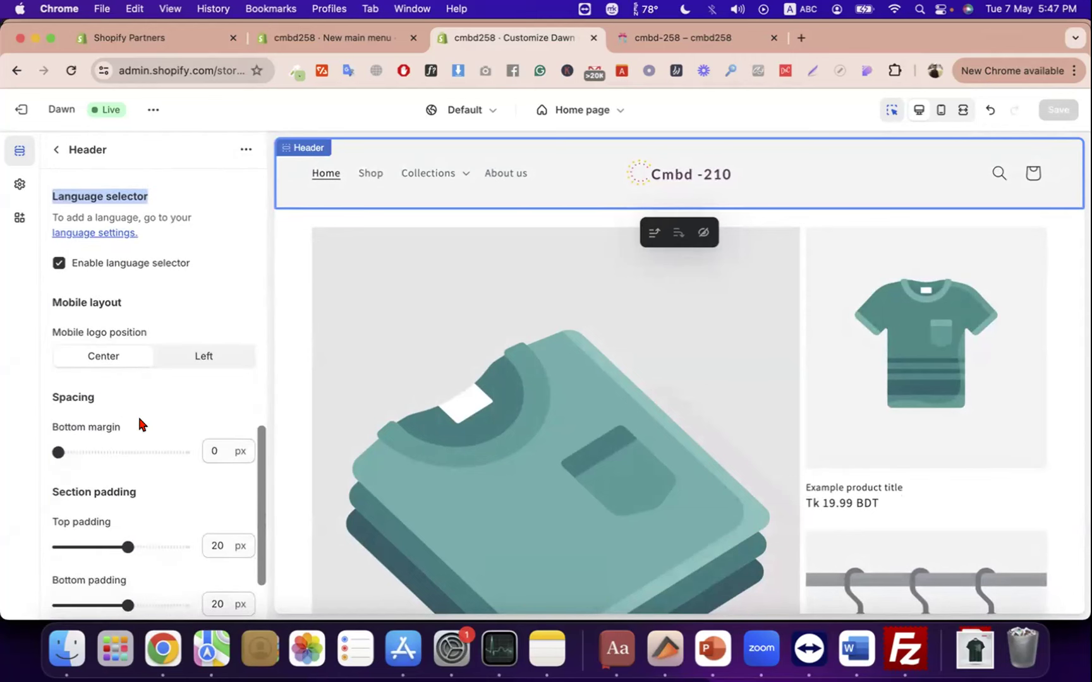
triple_click(101, 340)
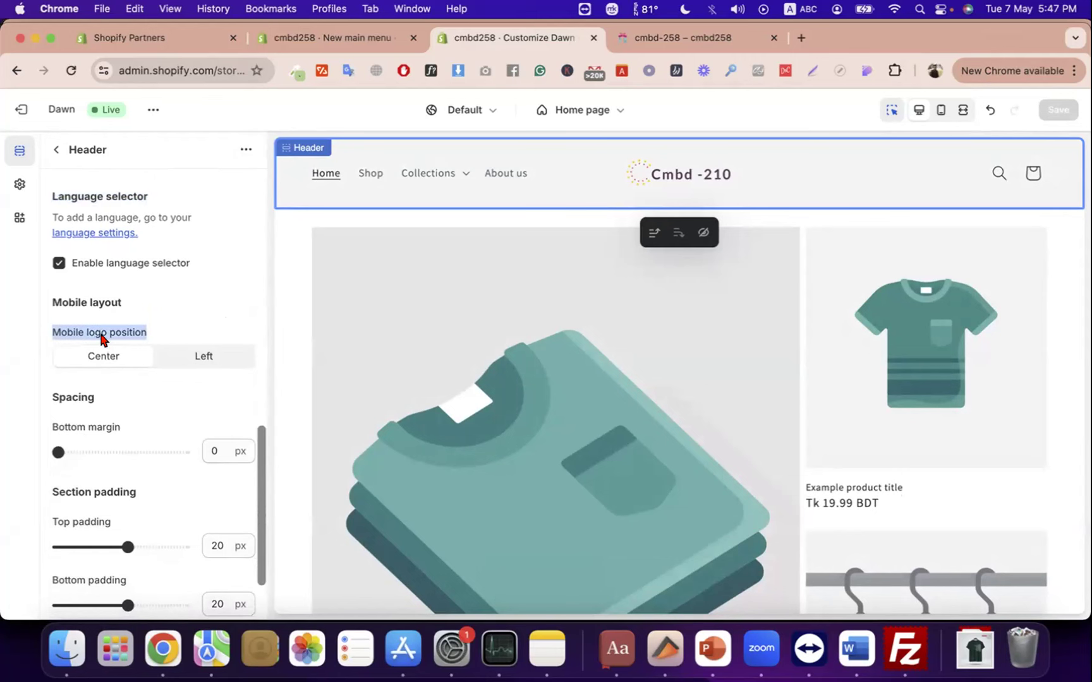
- Compare the mobile, full-width and desktop previews of the home page, ending on the mobile preview
click(938, 111)
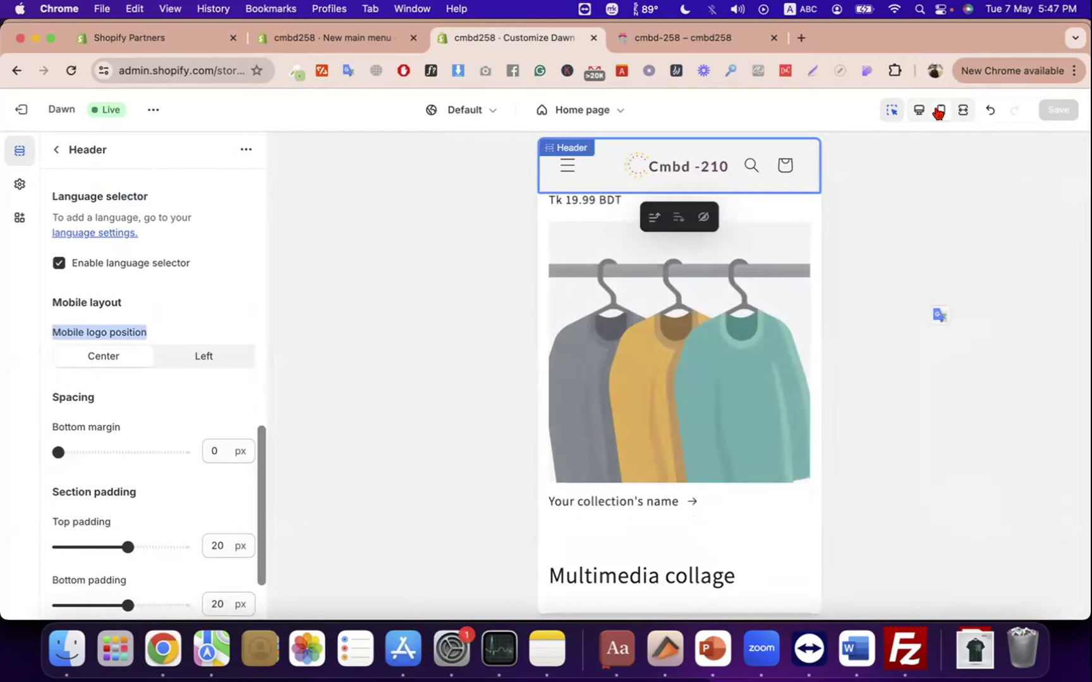
click(962, 111)
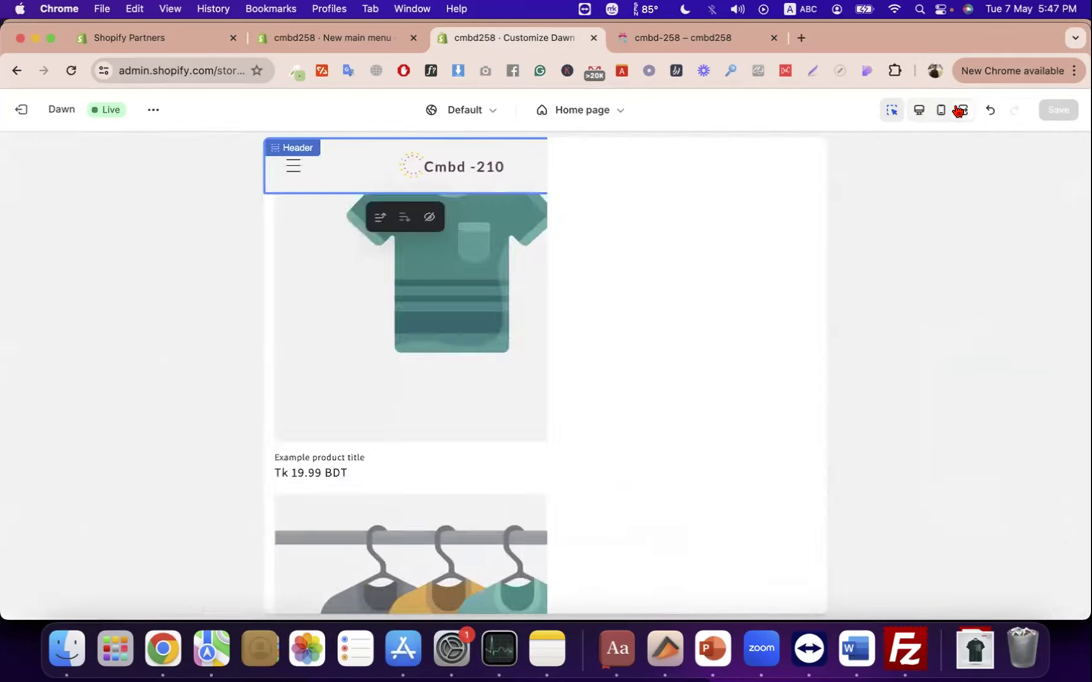
click(942, 111)
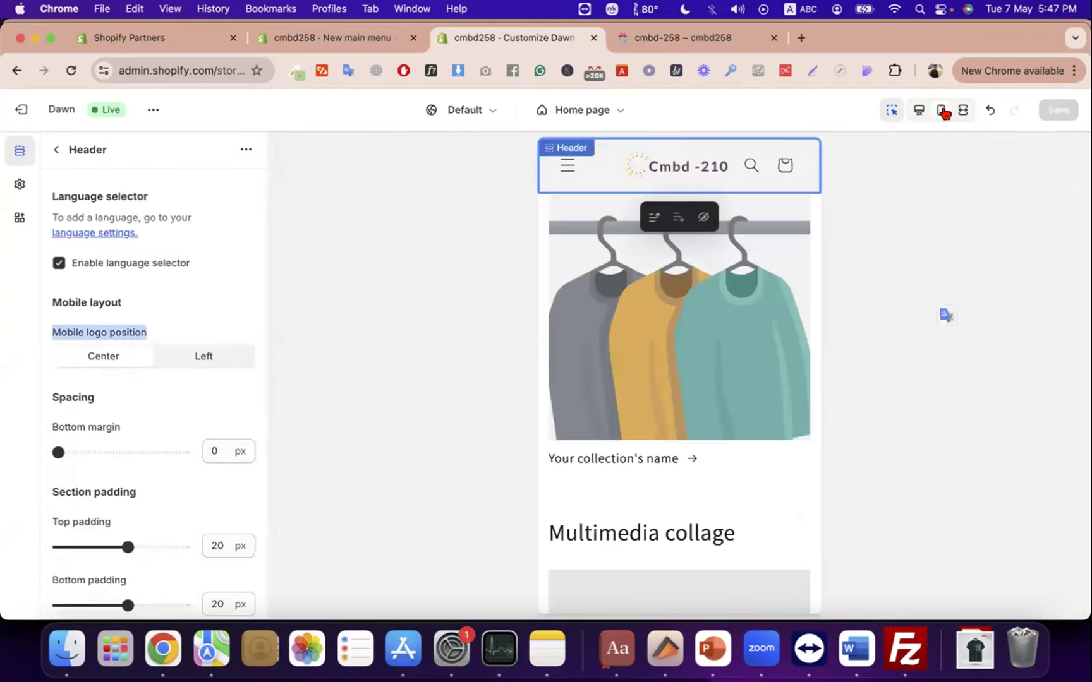
click(941, 112)
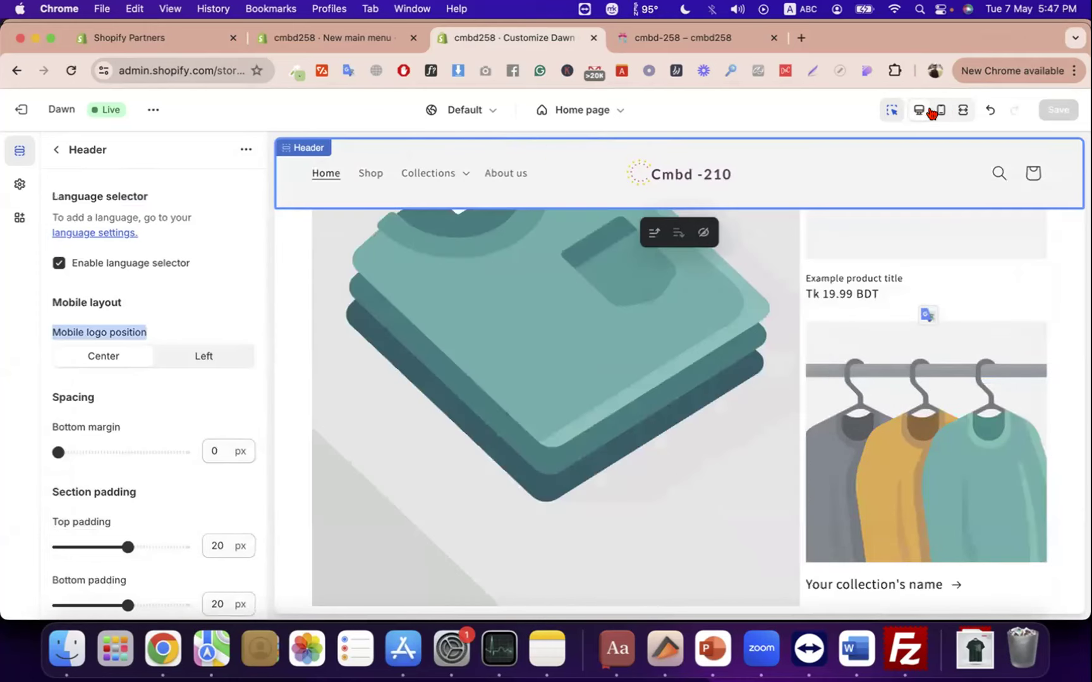
click(935, 113)
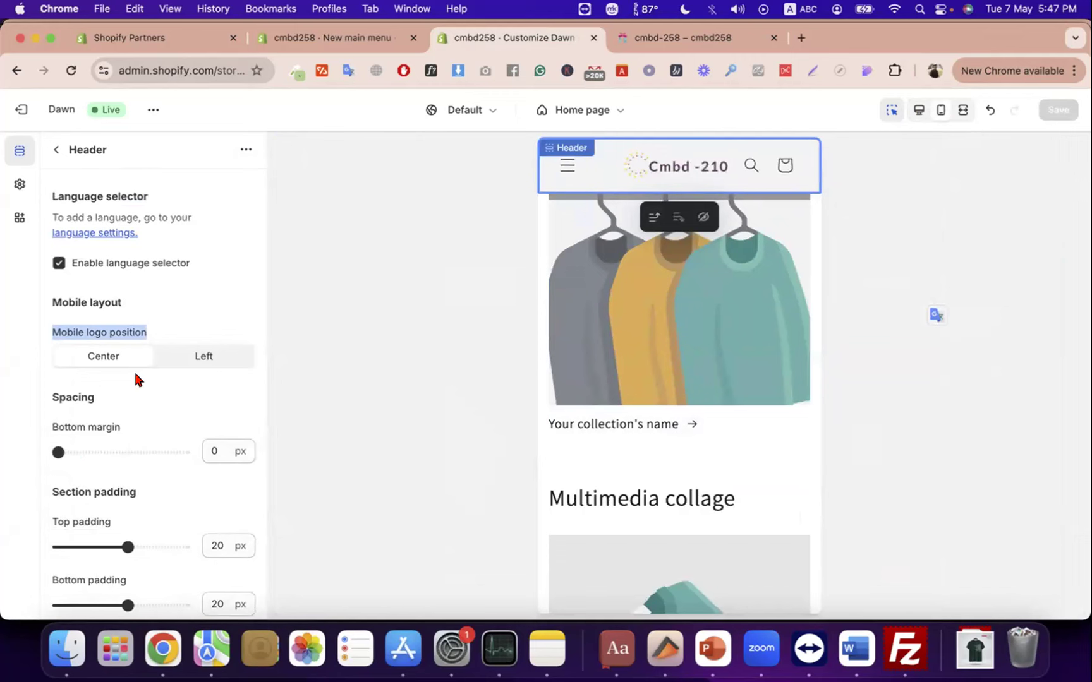
- Try the mobile logo position at Left, return it to Center, and raise the header's bottom margin to 28 px
click(187, 356)
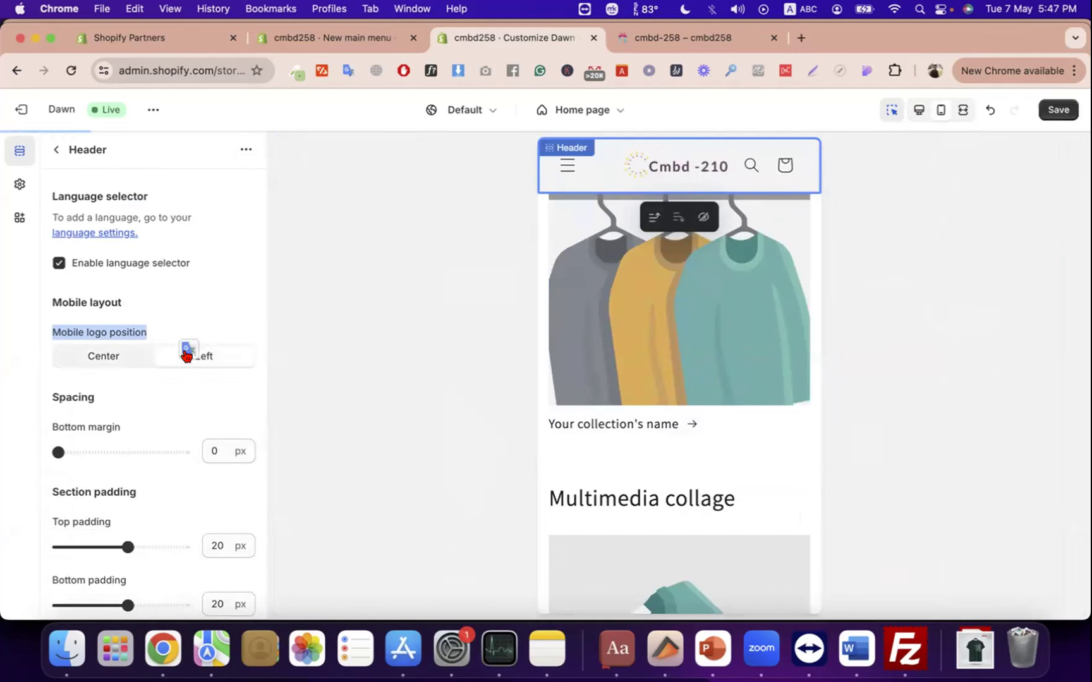
click(124, 355)
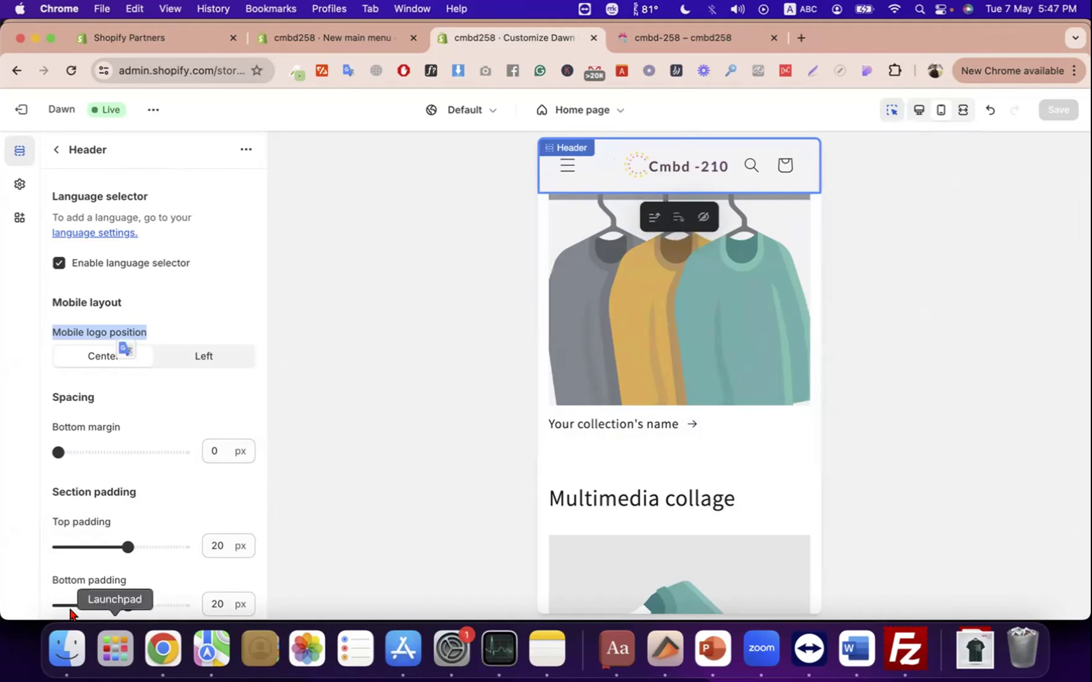
drag(58, 452, 90, 451)
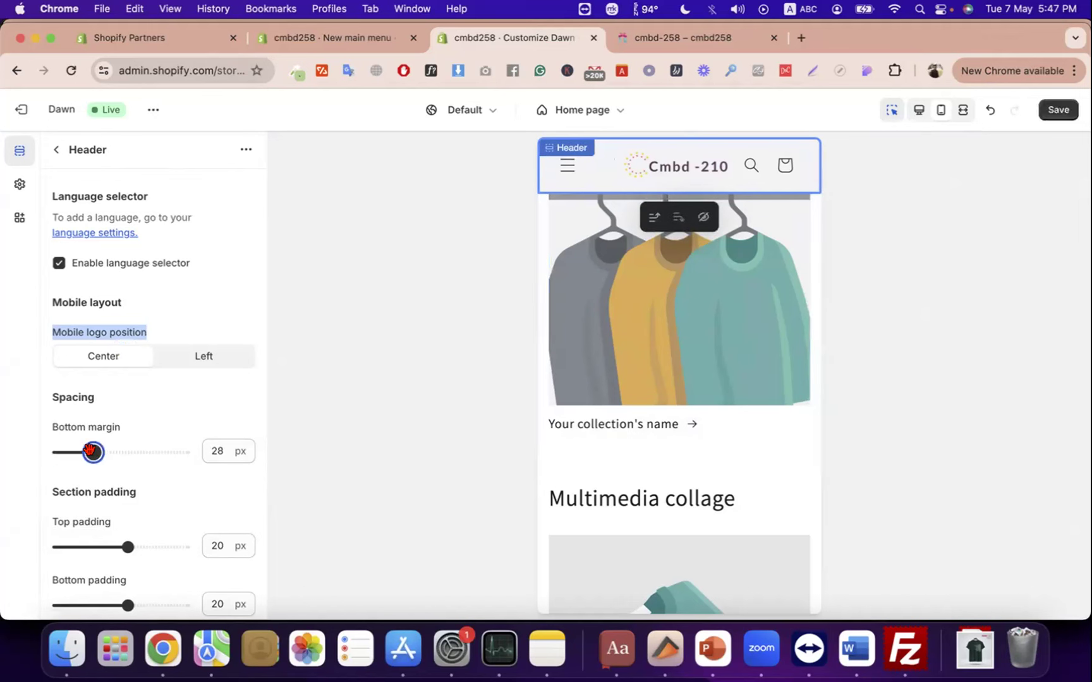
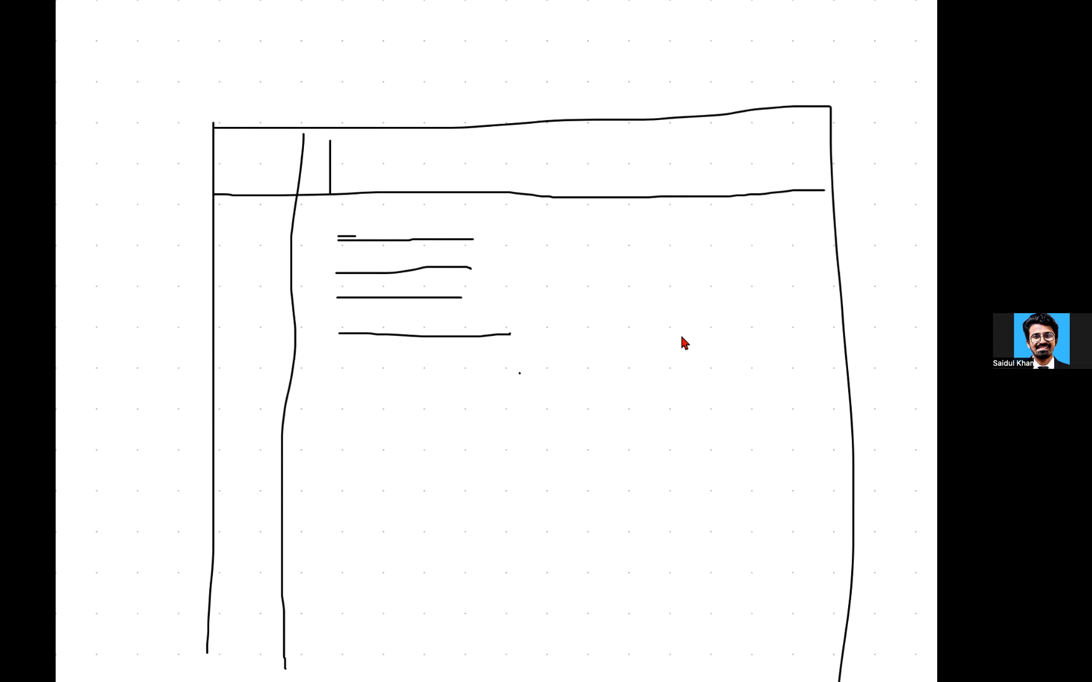
- Switch to the whiteboard and add horizontal strokes to the content area of the page layout sketch
drag(695, 372, 665, 373)
drag(501, 432, 653, 429)
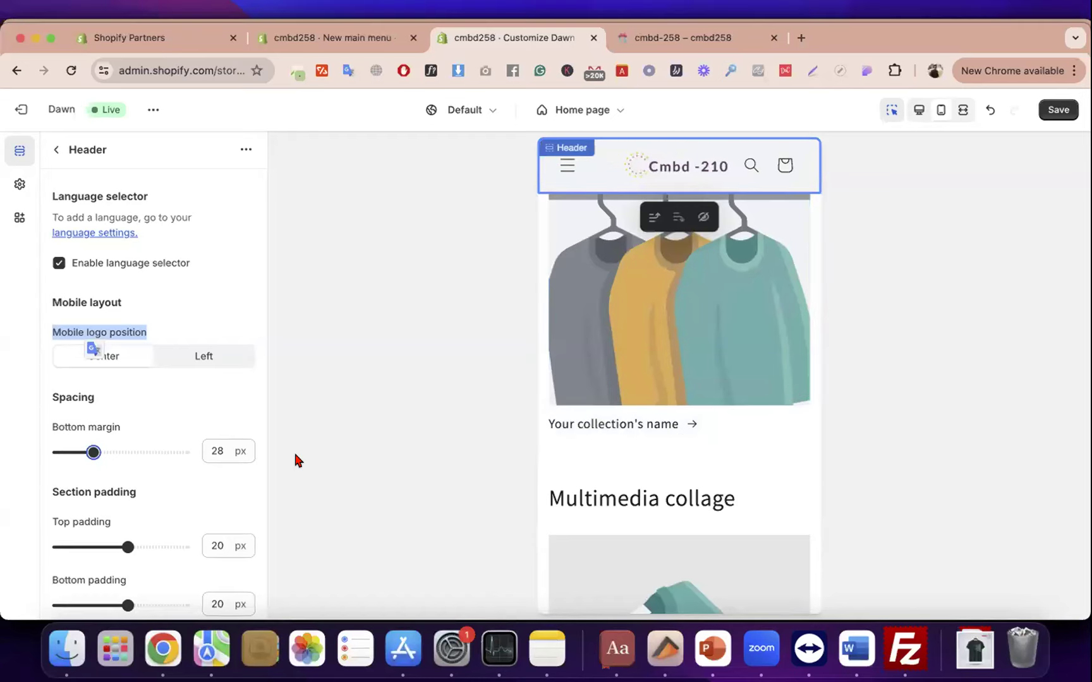
- Back in the theme editor, preview the mobile logo position as Left and restore it to Center
click(138, 330)
drag(151, 329, 42, 328)
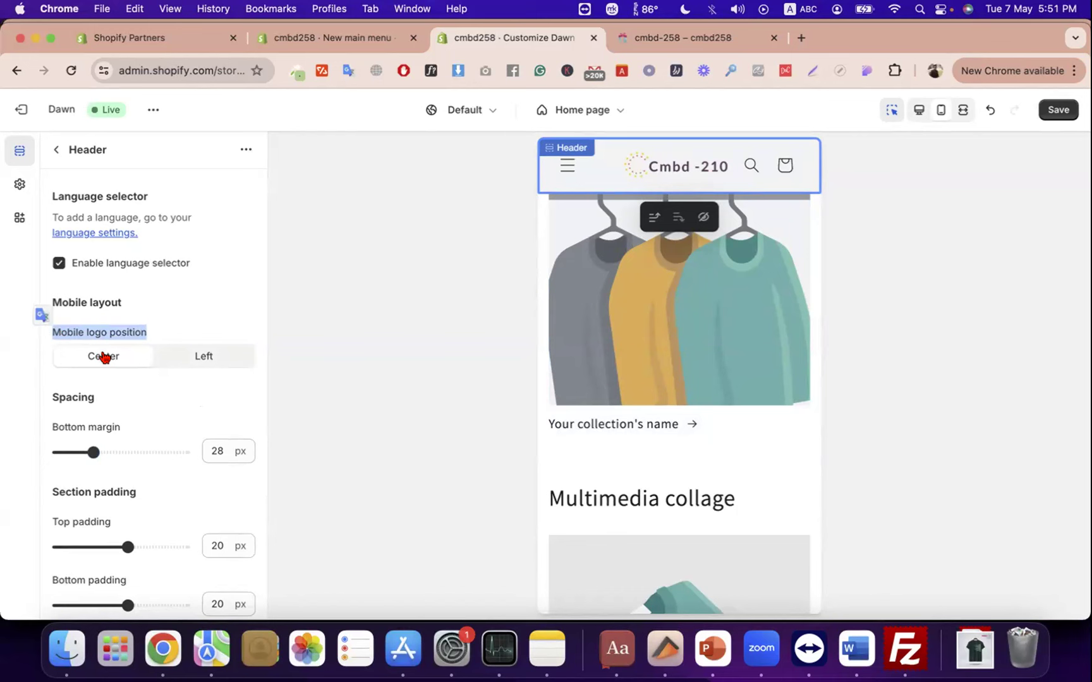
click(183, 359)
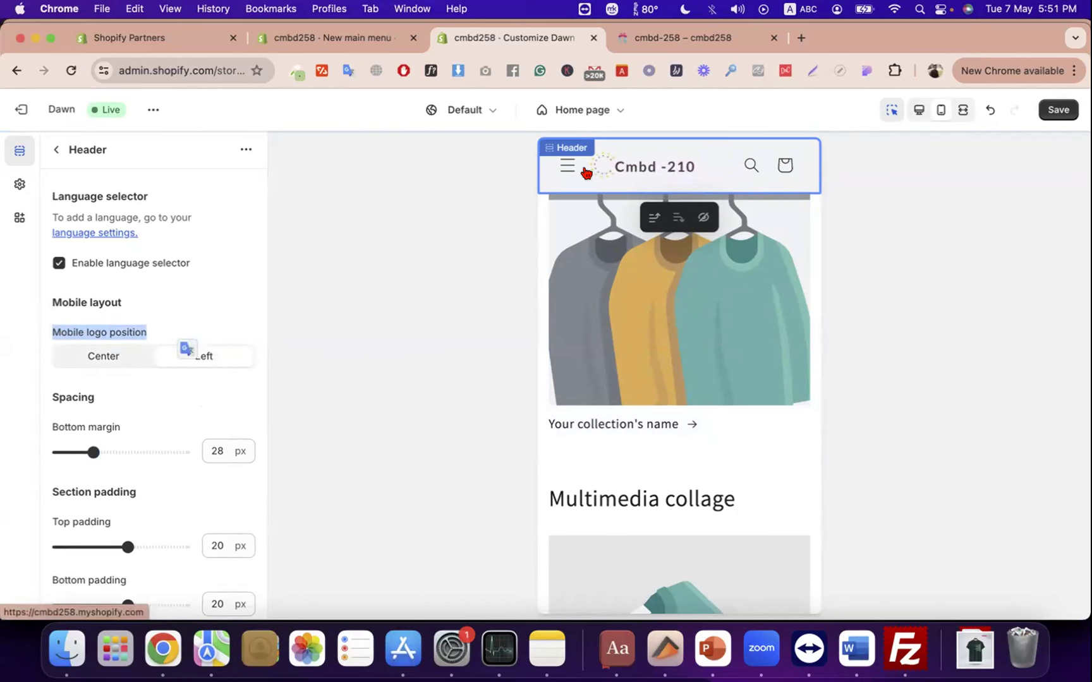
click(98, 359)
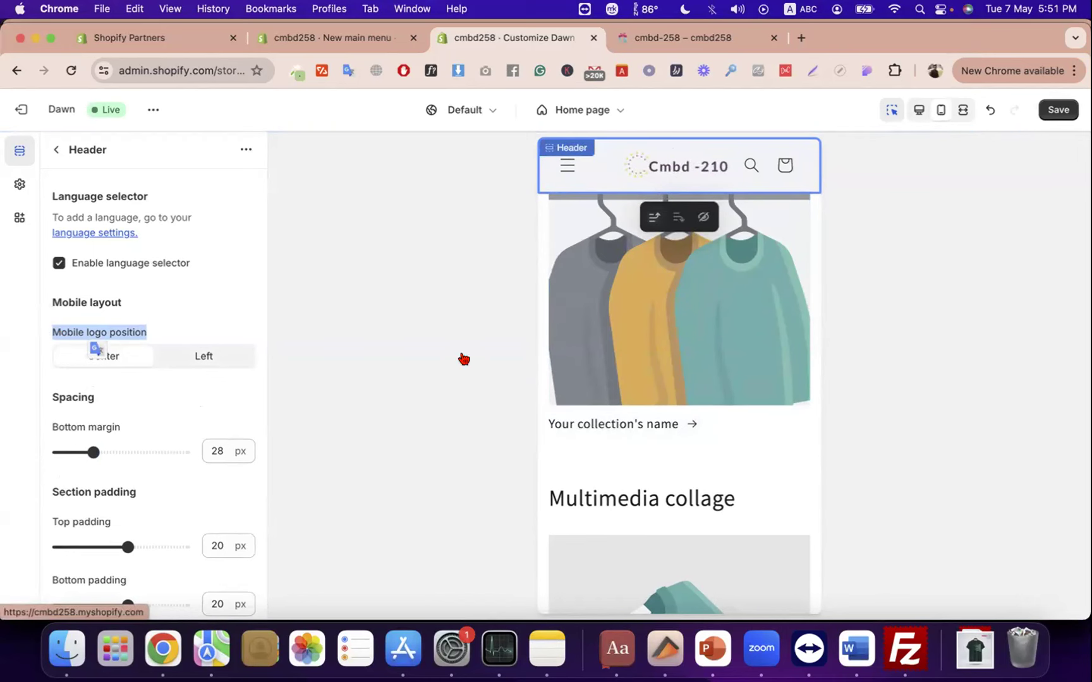
- Increase the header's bottom margin to 96 px and save the theme changes
drag(127, 433, 33, 433)
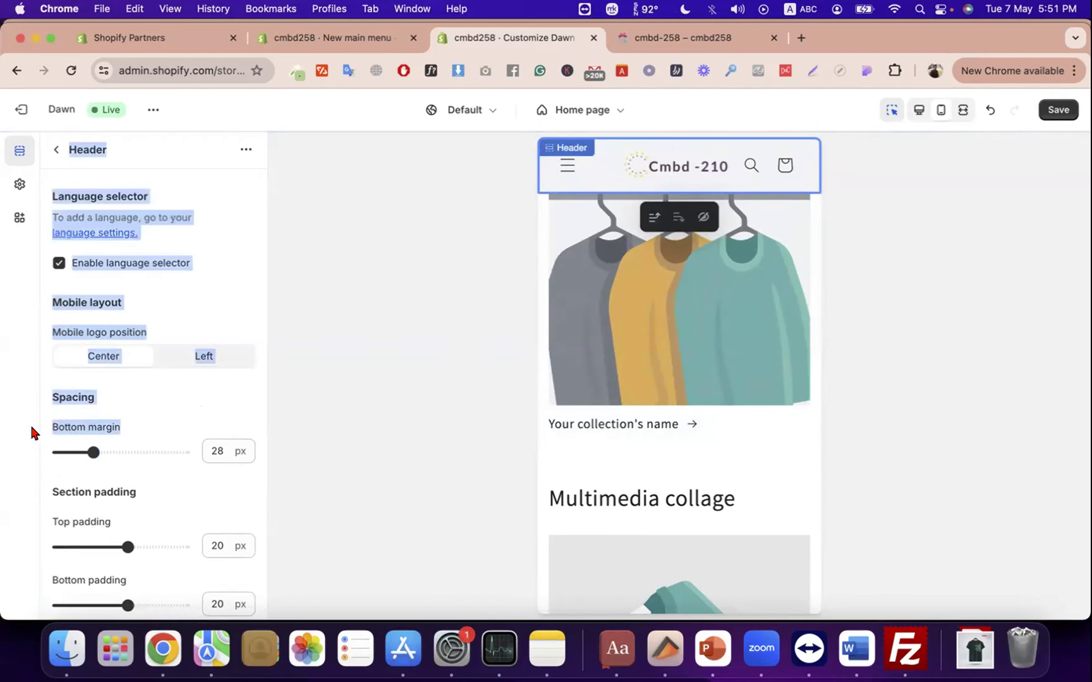
triple_click(125, 417)
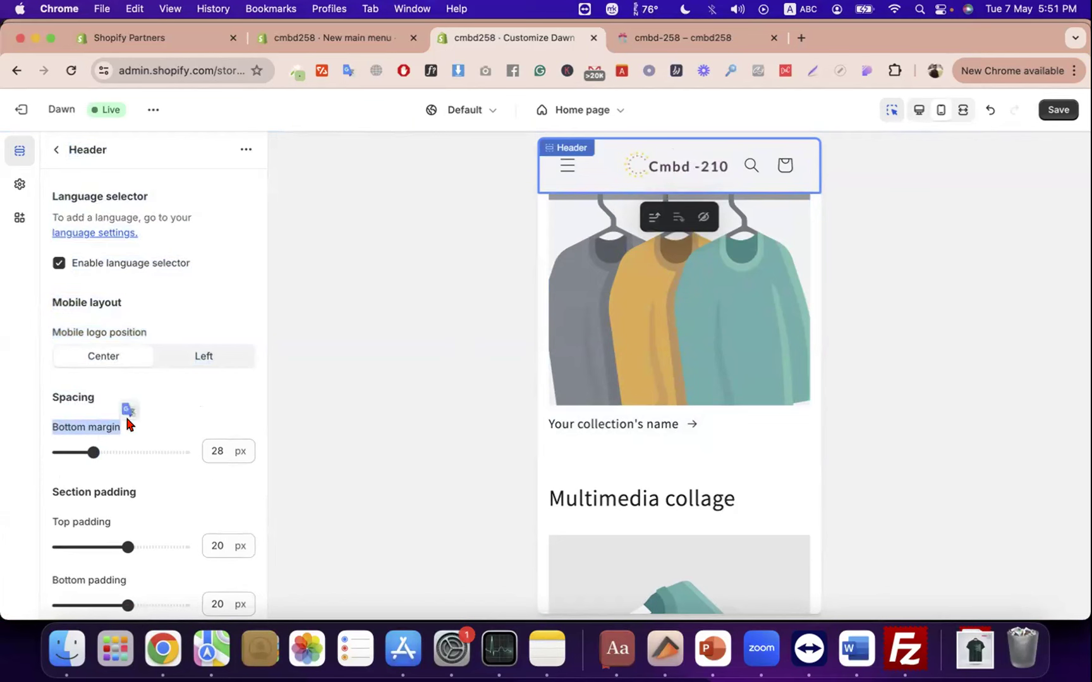
drag(92, 451, 179, 453)
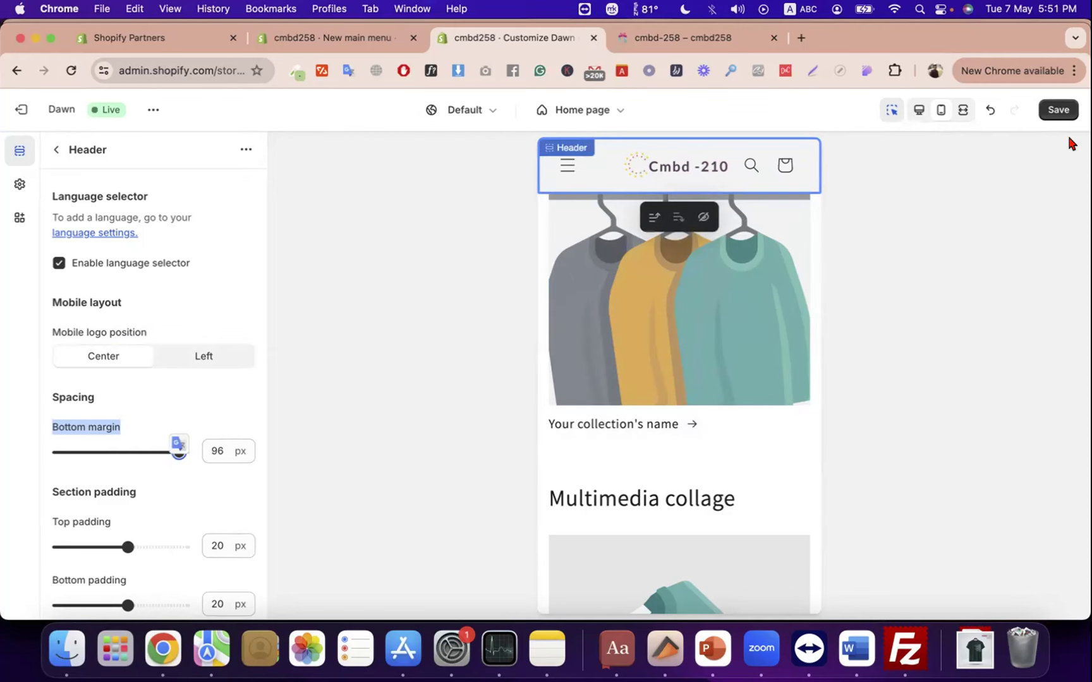
click(1058, 113)
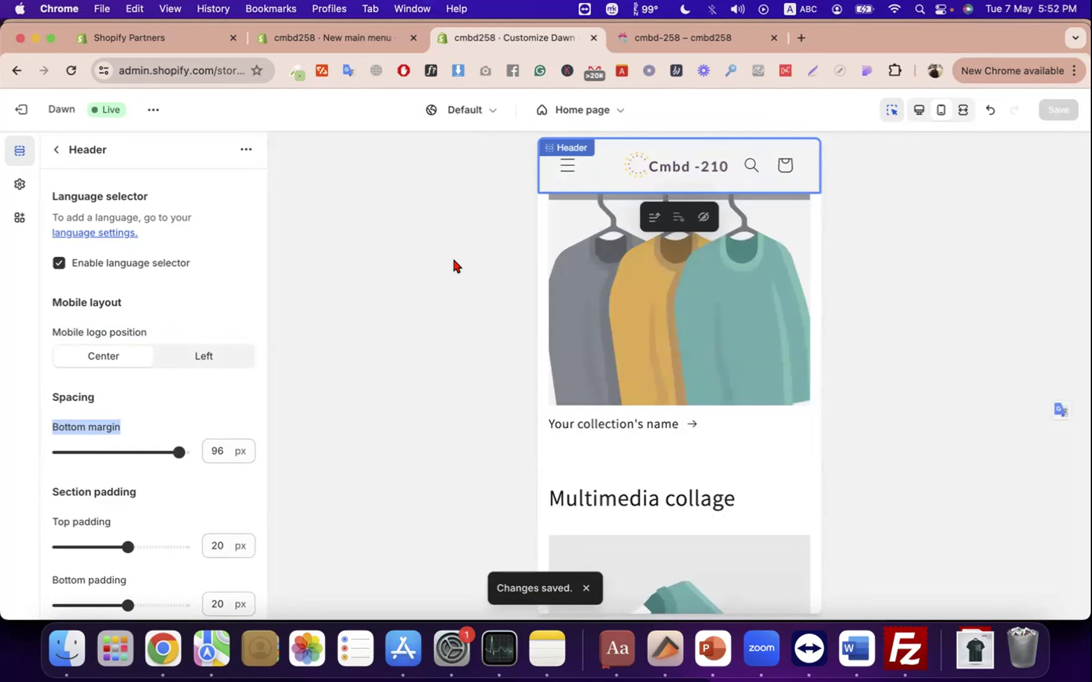
- Check the gap below the header, then compare its bottom margin at 0 px and 100 px, leaving it at 0 px
scroll(621, 371, down, 2)
scroll(621, 371, up, 6)
scroll(621, 376, up, 10)
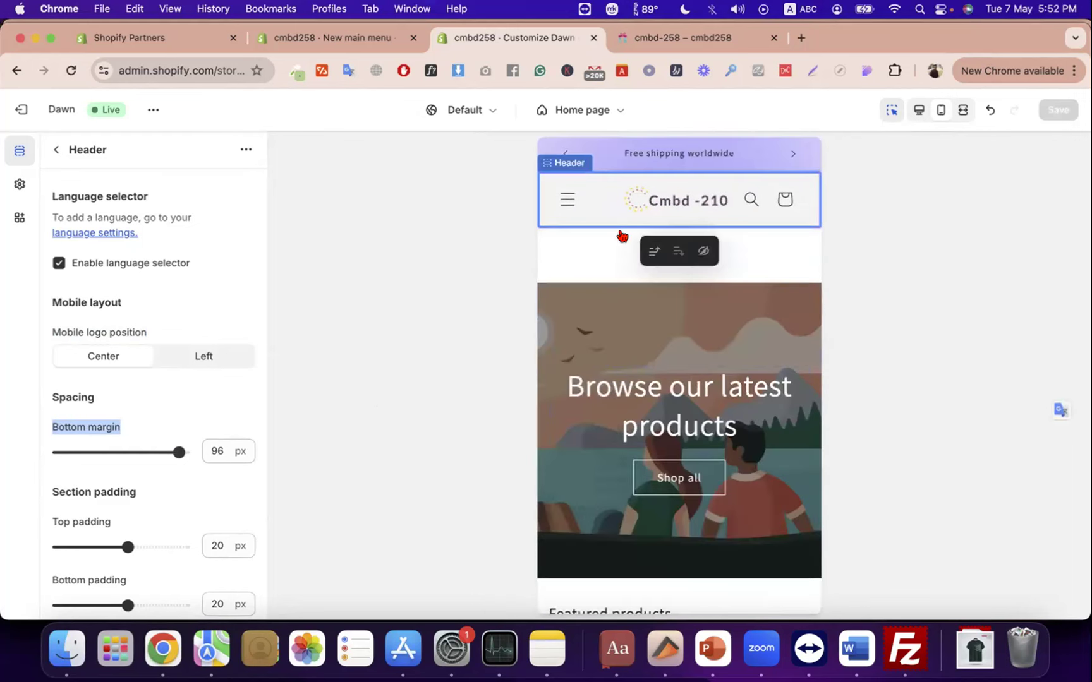
scroll(623, 348, down, 2)
scroll(623, 347, up, 2)
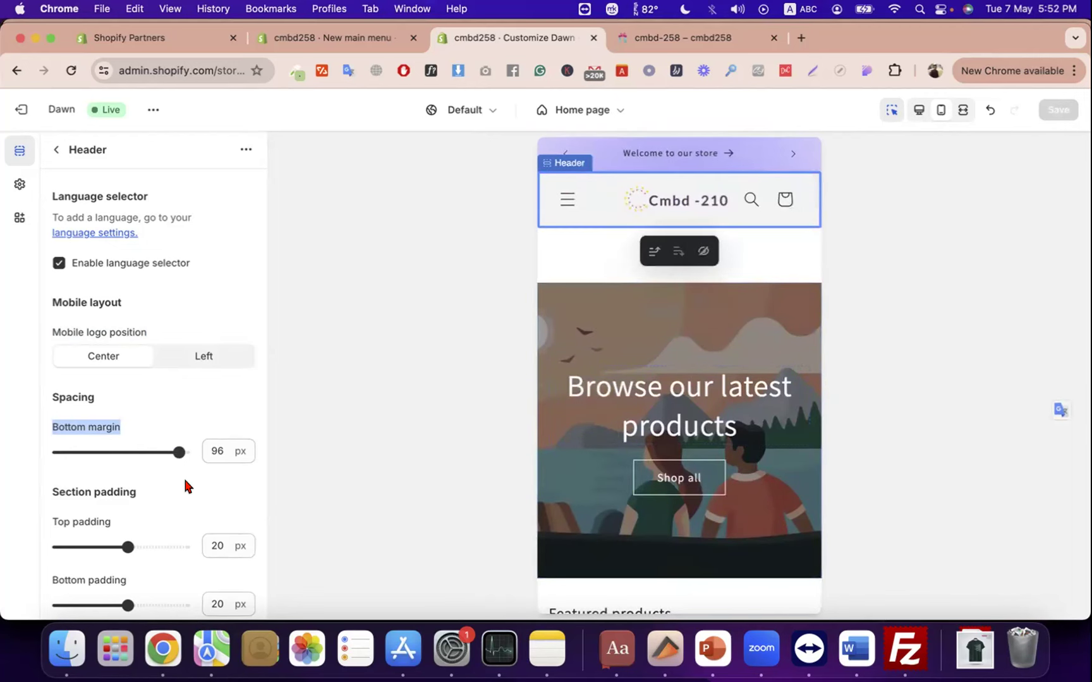
drag(179, 452, 14, 450)
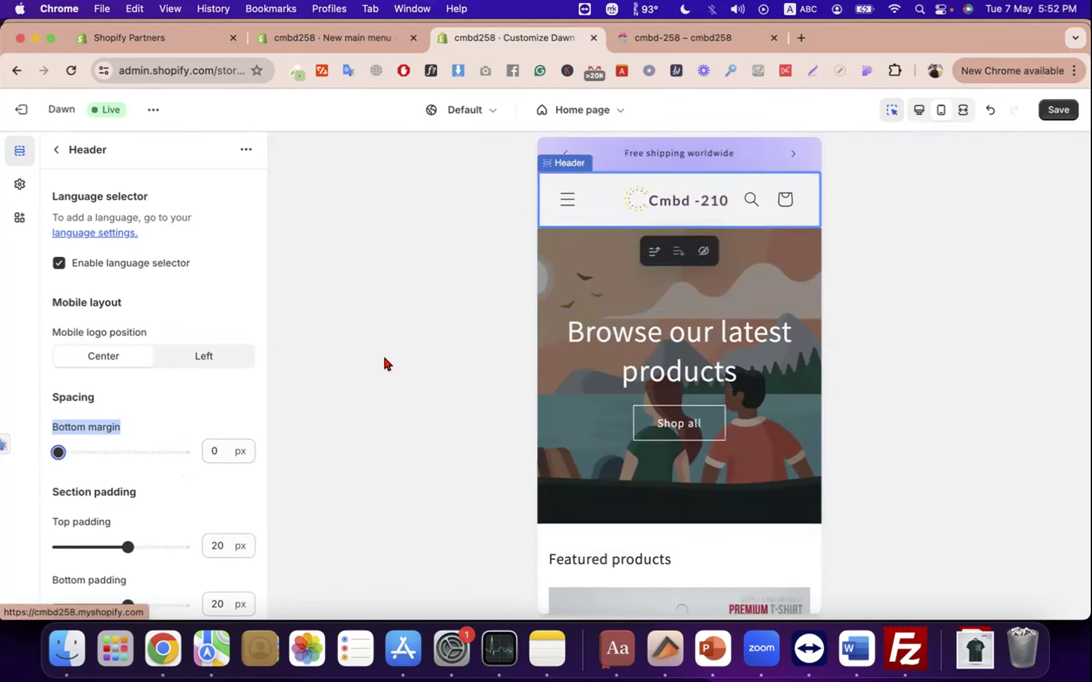
drag(58, 452, 248, 455)
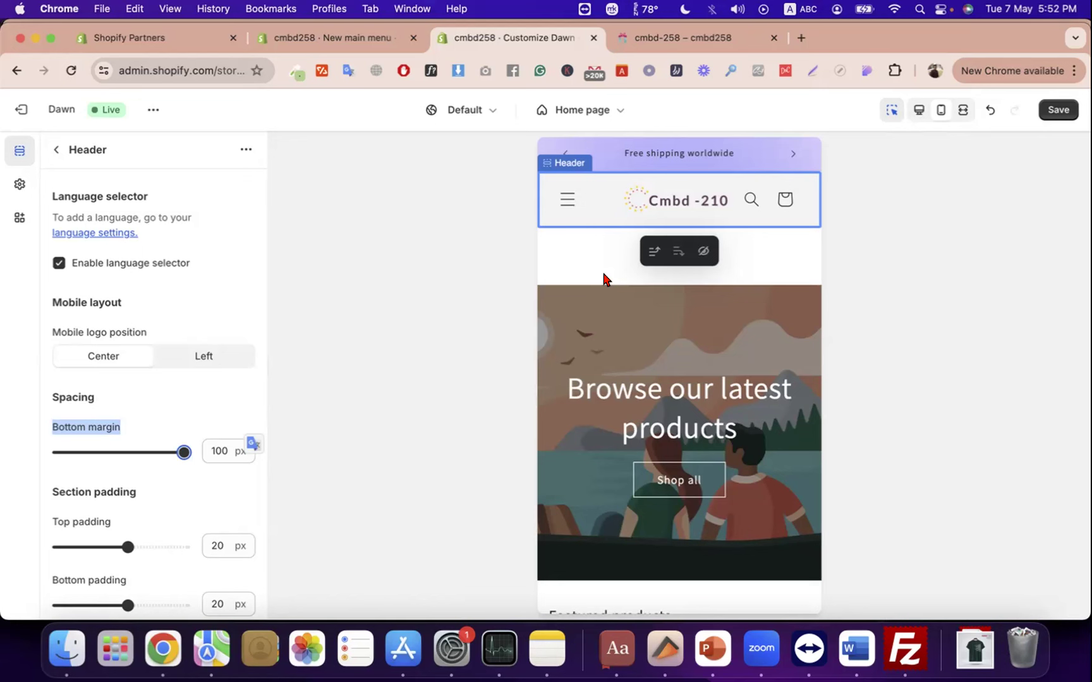
drag(183, 451, 13, 442)
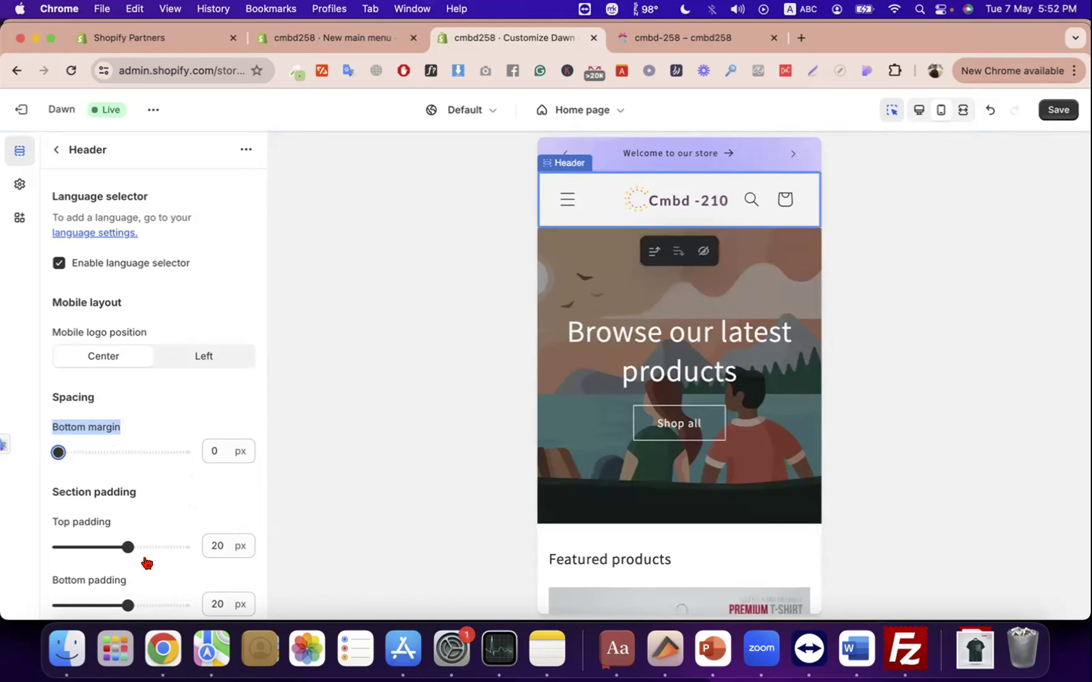
- Set the header's bottom and top padding to 36 px each and save the theme changes
scroll(101, 569, down, 2)
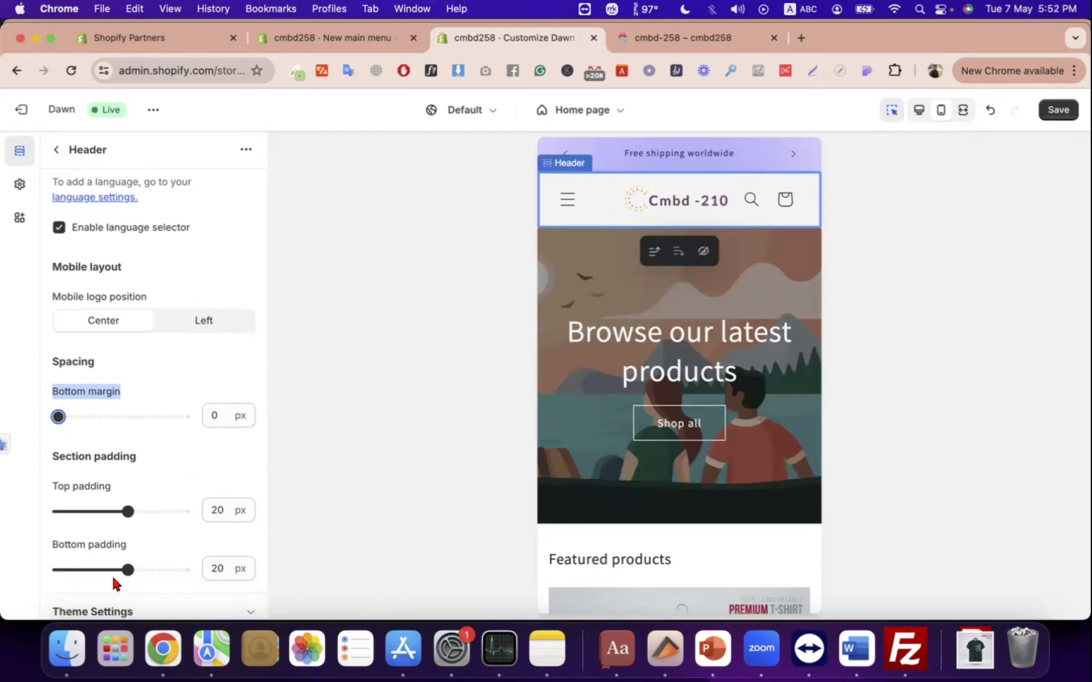
drag(129, 568, 229, 569)
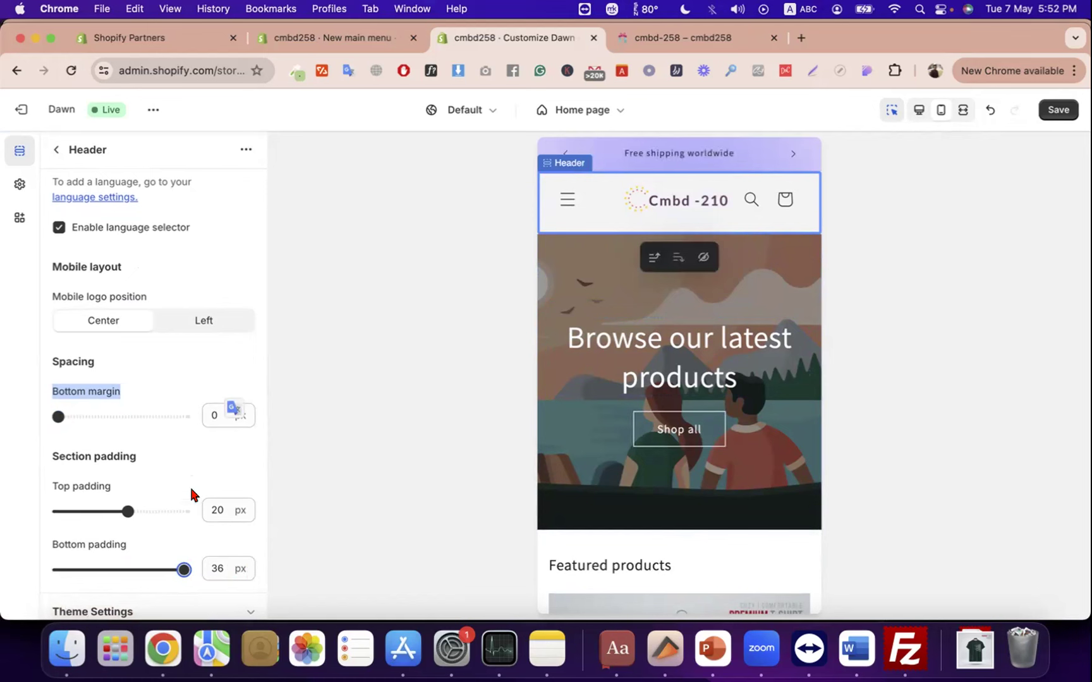
drag(128, 503, 183, 509)
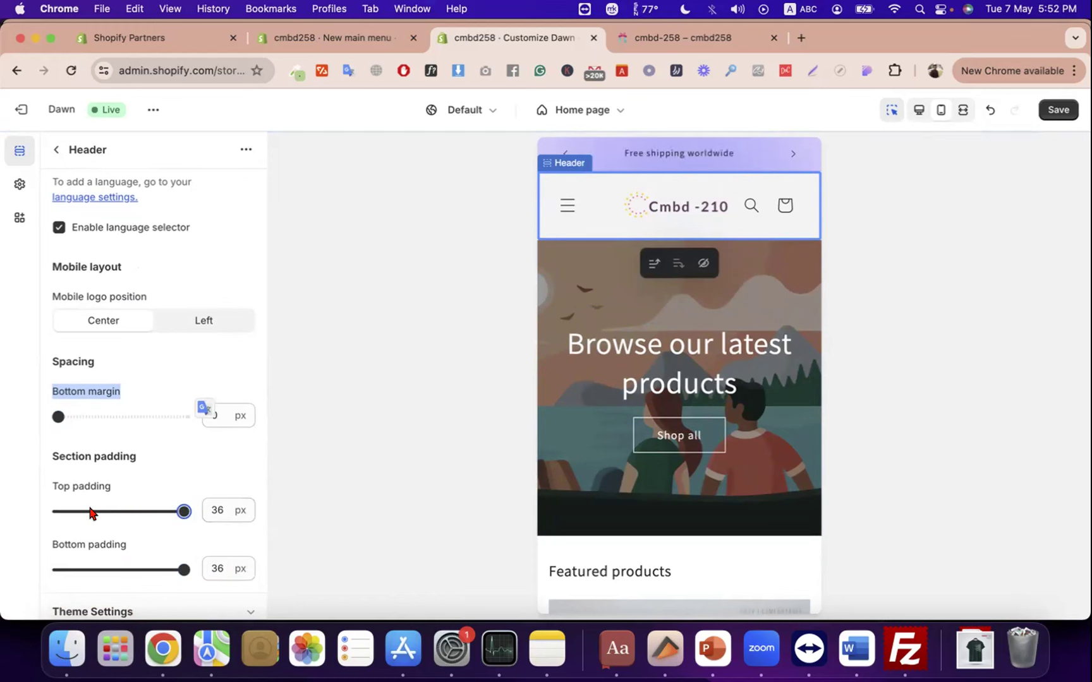
triple_click(93, 485)
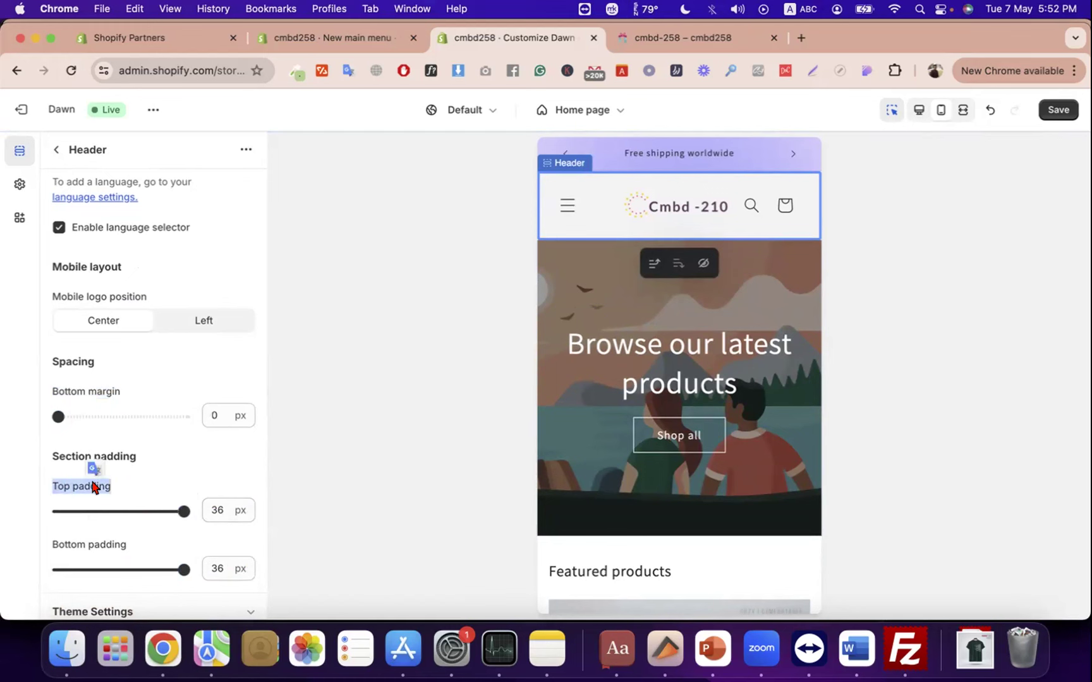
click(103, 539)
triple_click(103, 541)
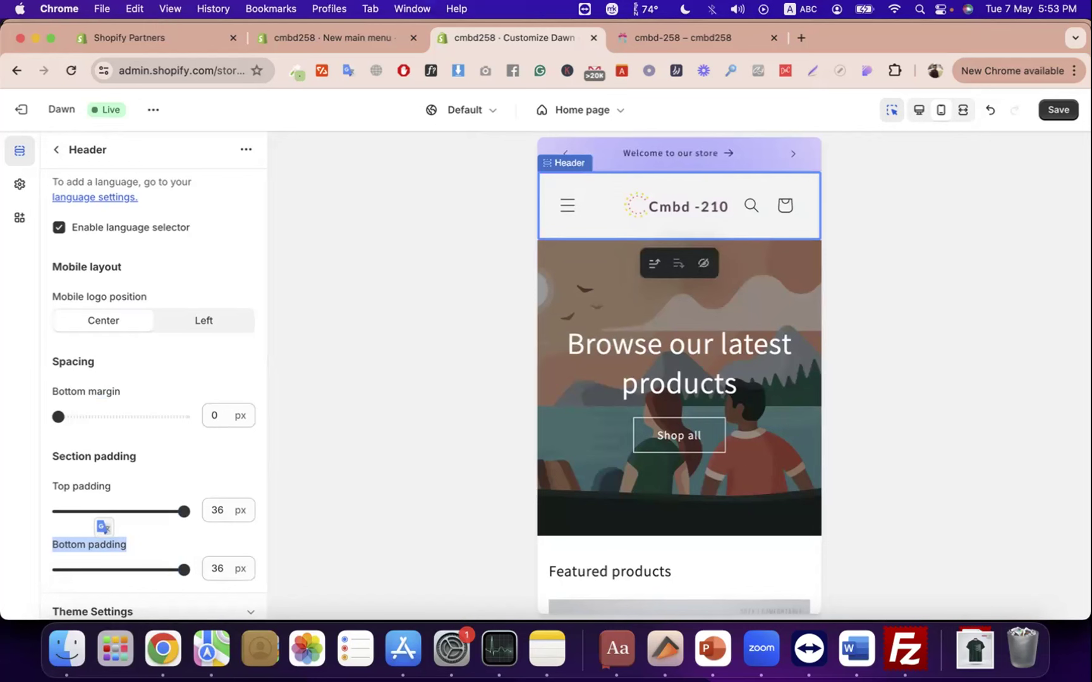
click(1061, 111)
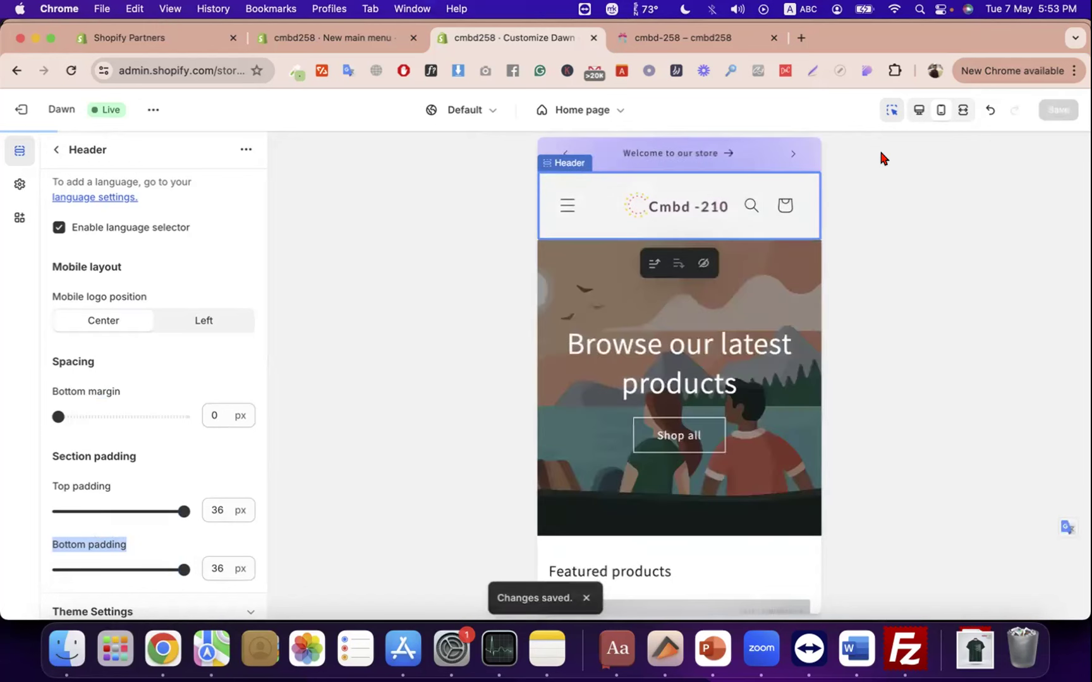
- Preview the home page at desktop size and check which sections can be added to its template
click(917, 110)
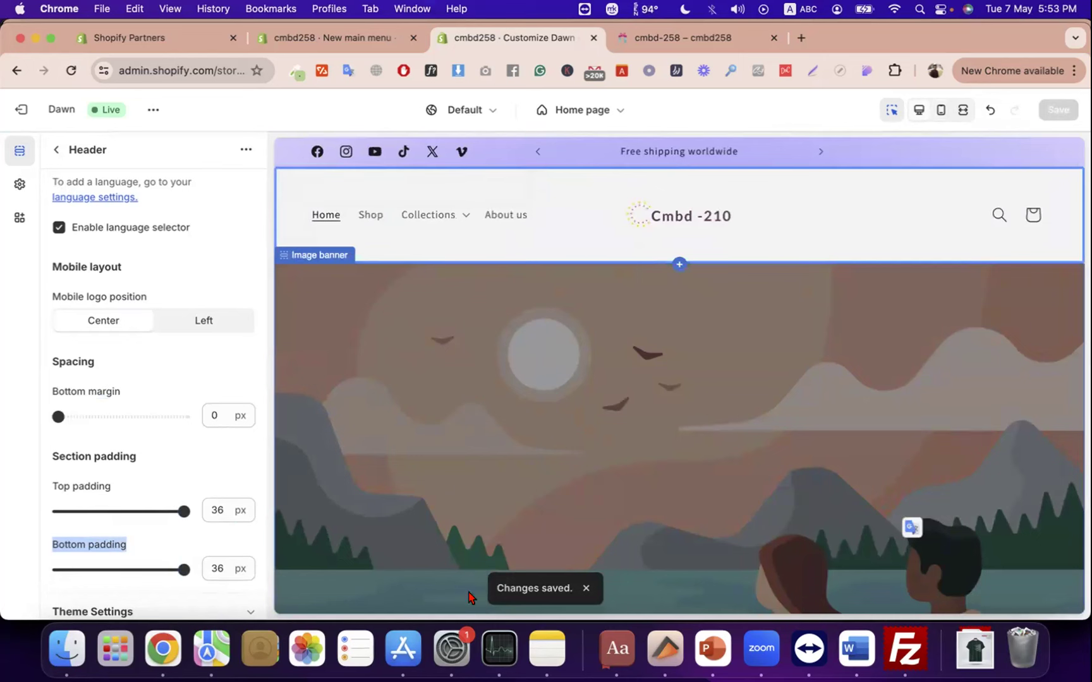
click(56, 152)
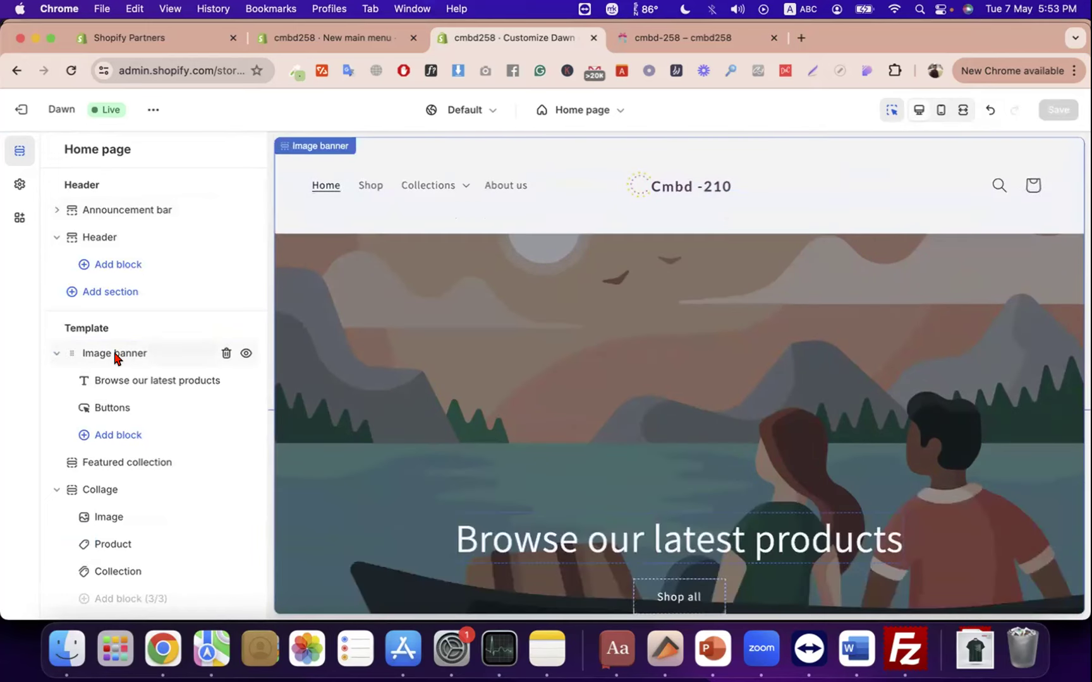
scroll(127, 404, down, 5)
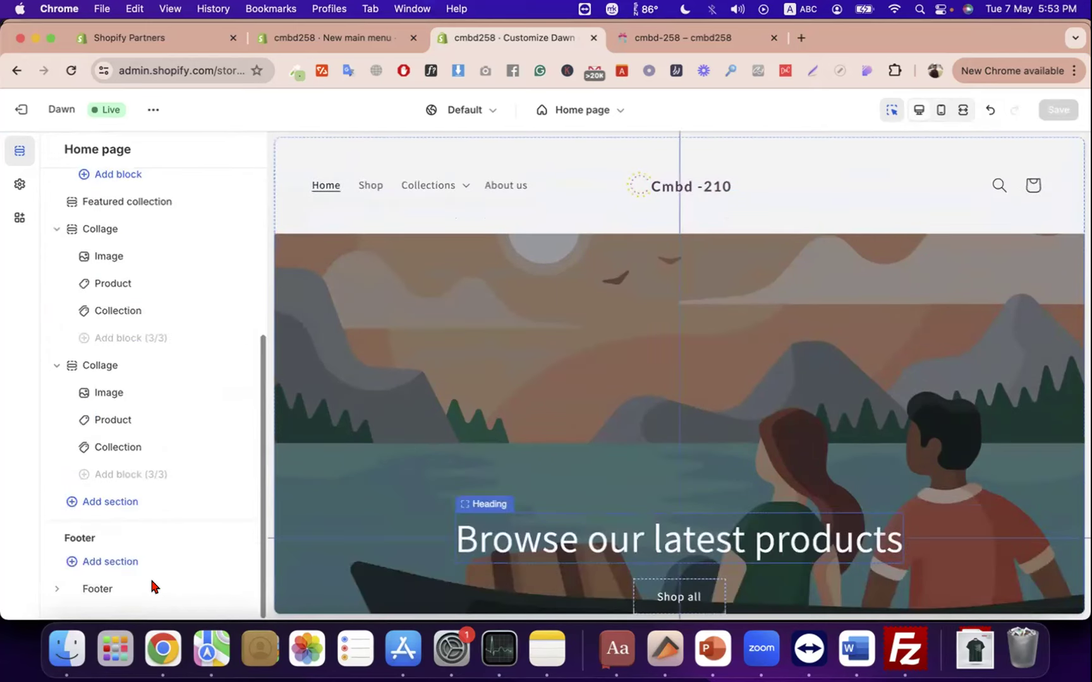
click(114, 509)
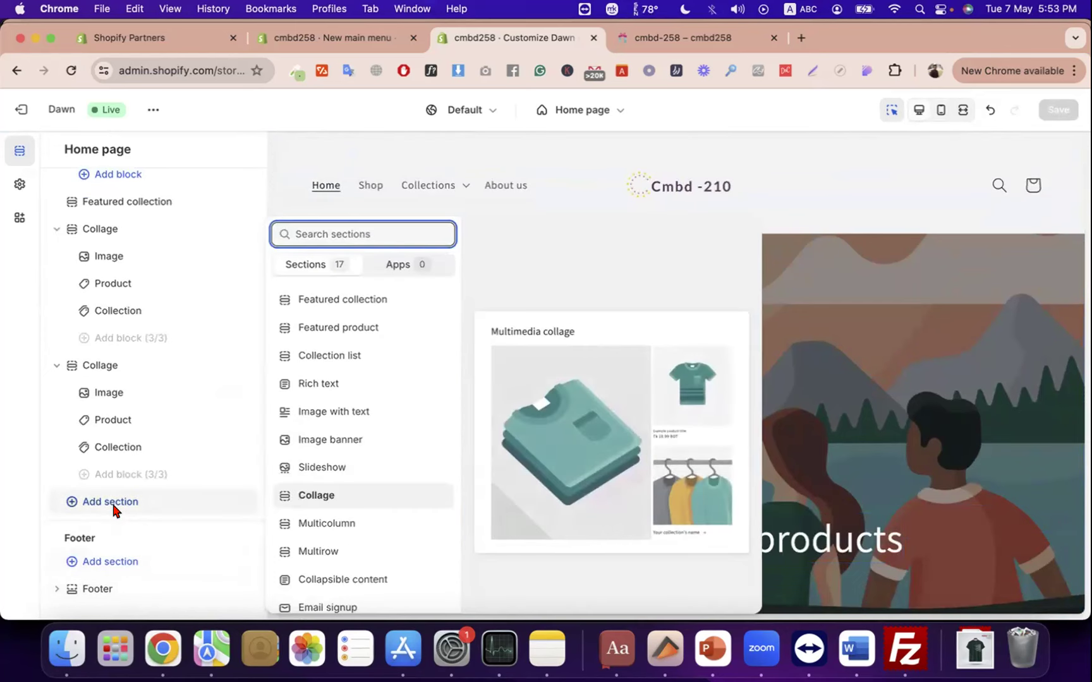
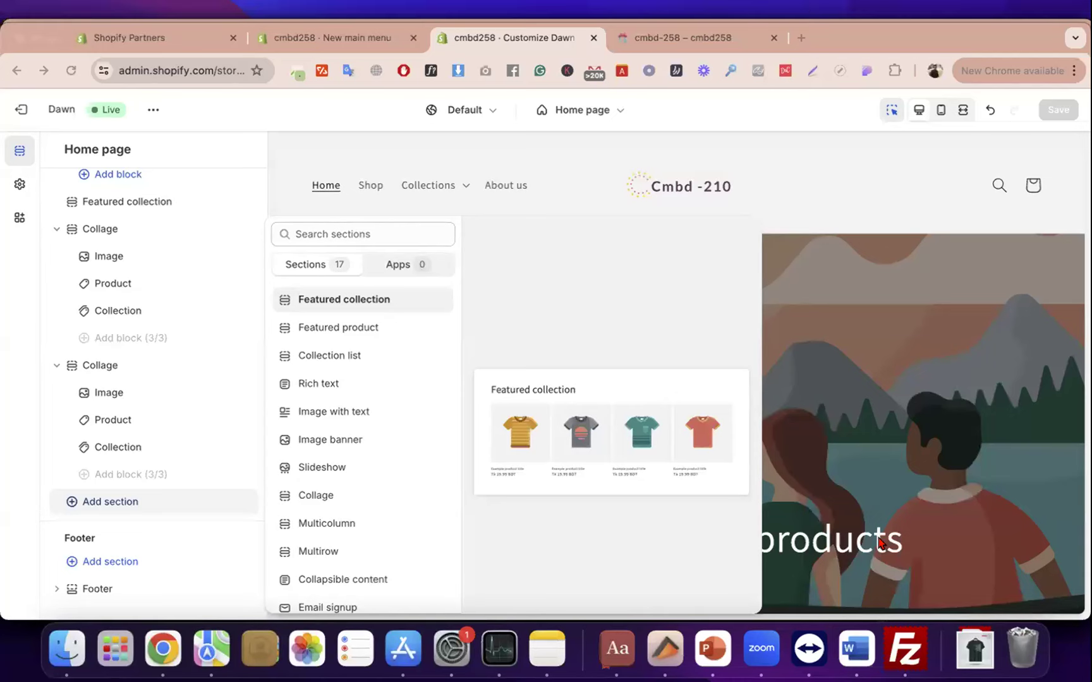
click(1048, 258)
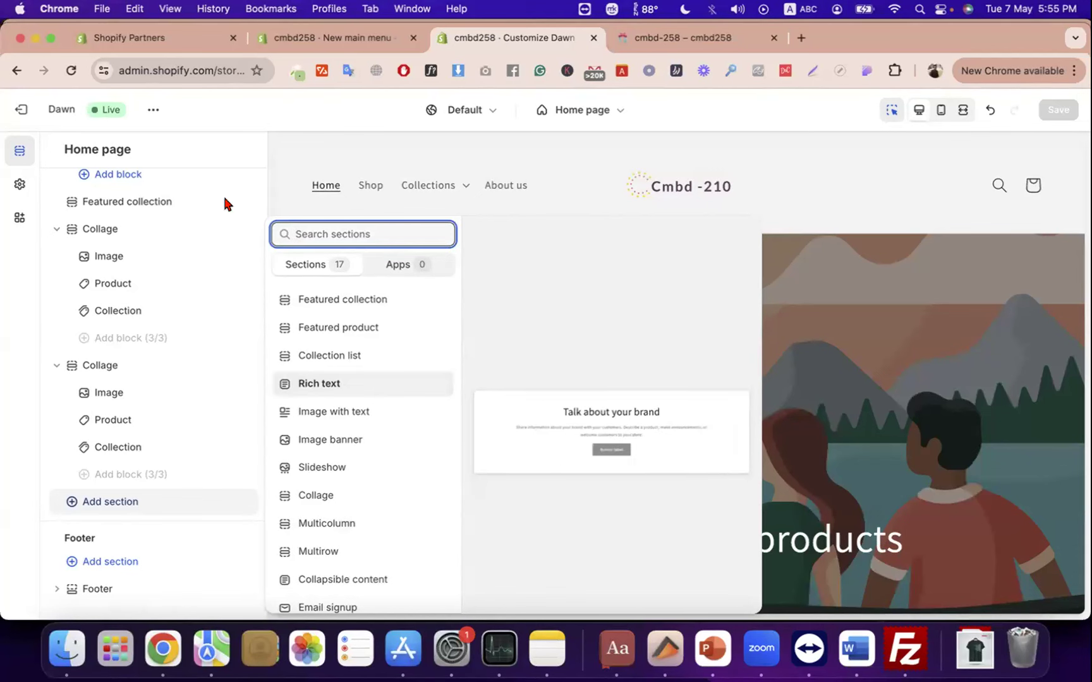
click(54, 319)
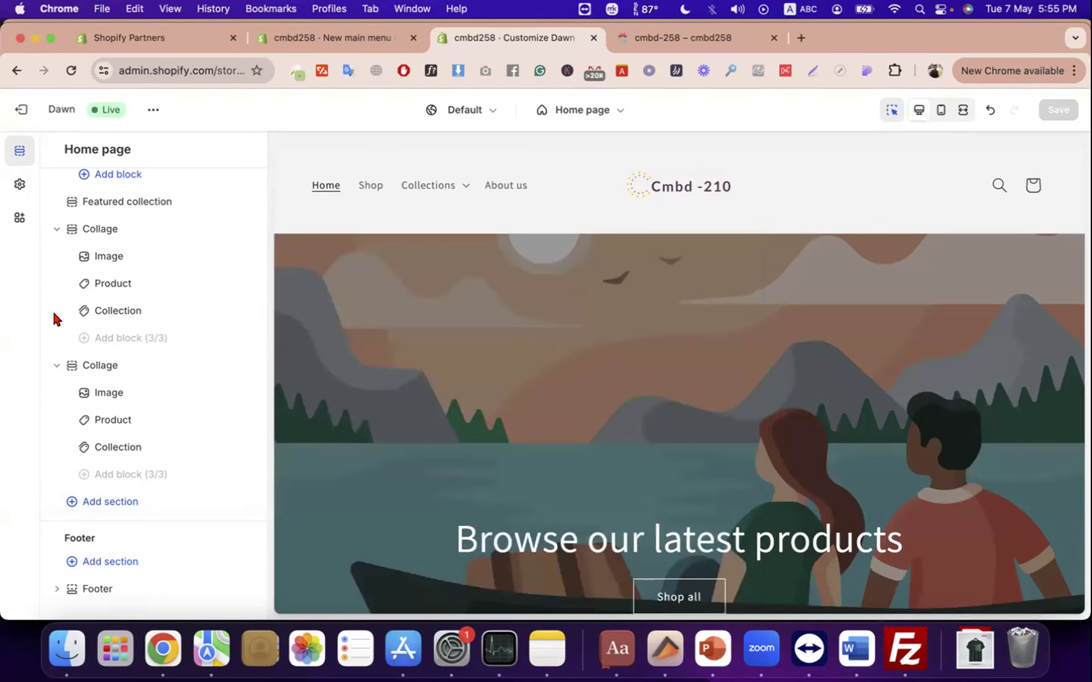
- Open the image banner's settings and view the store library for its first image, leaving it without choosing a file
scroll(146, 349, up, 5)
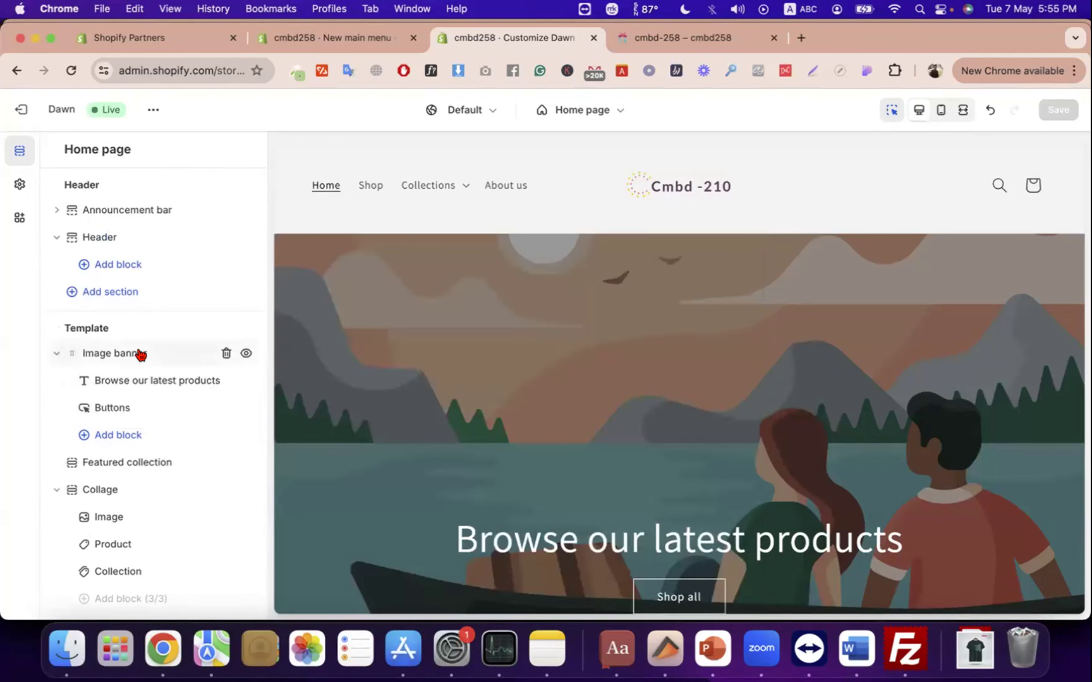
click(141, 354)
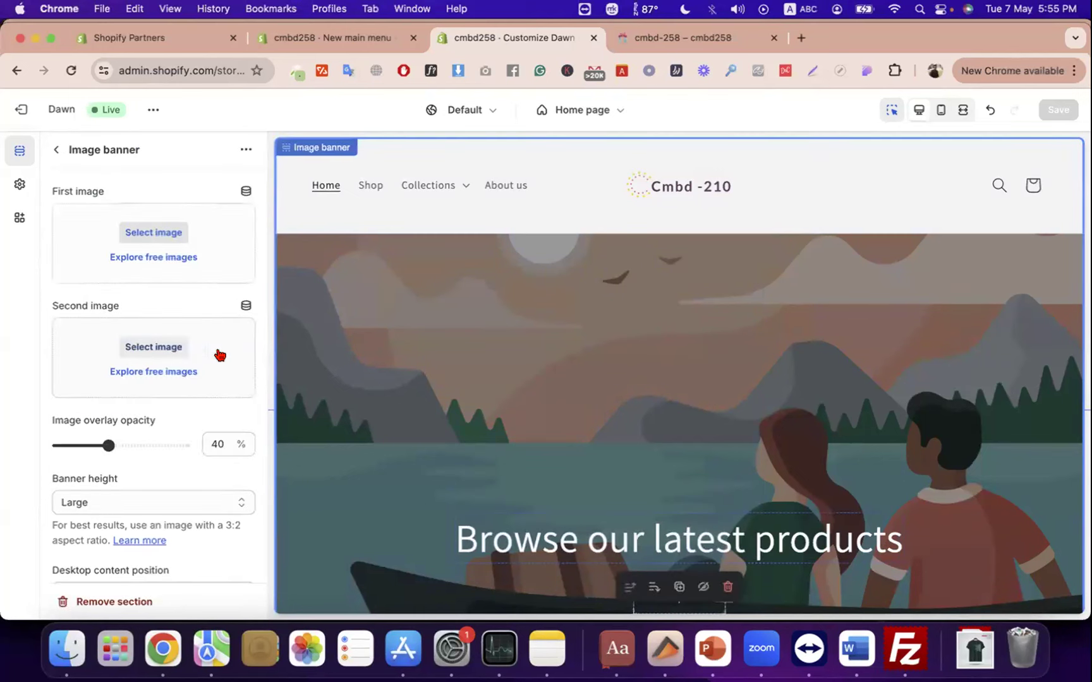
scroll(357, 326, up, 2)
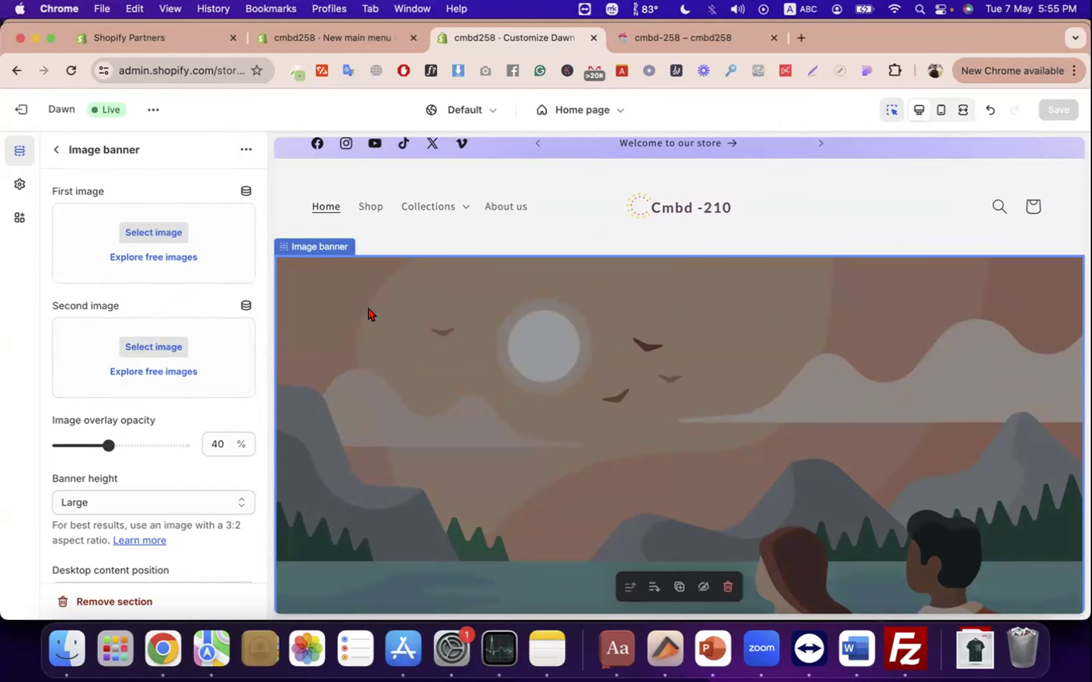
click(171, 235)
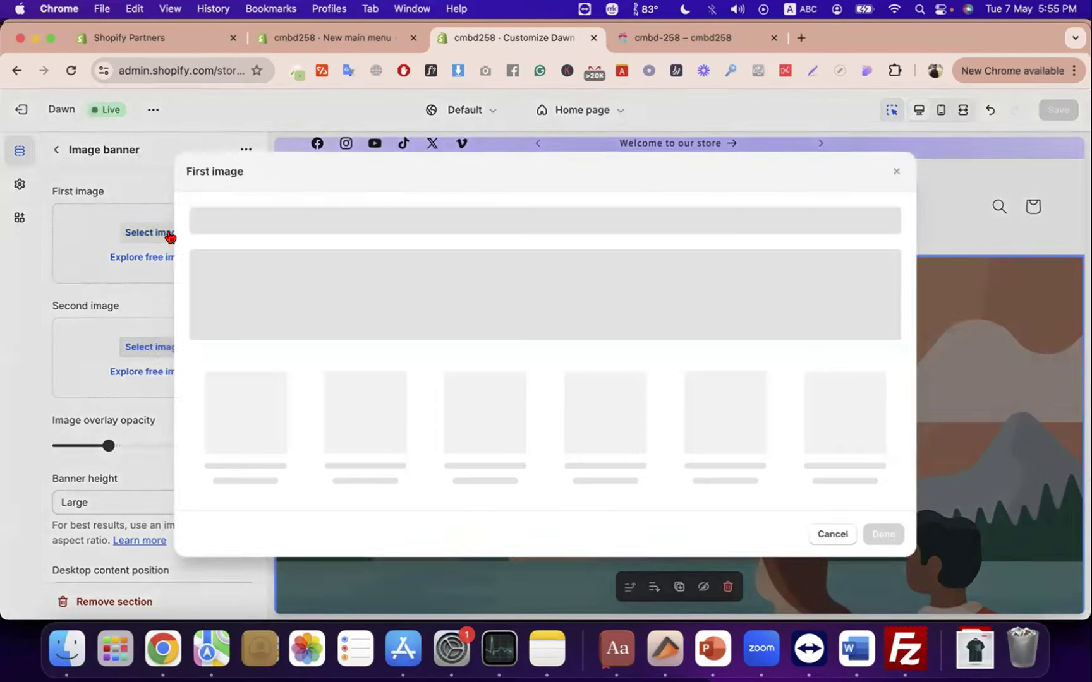
click(839, 563)
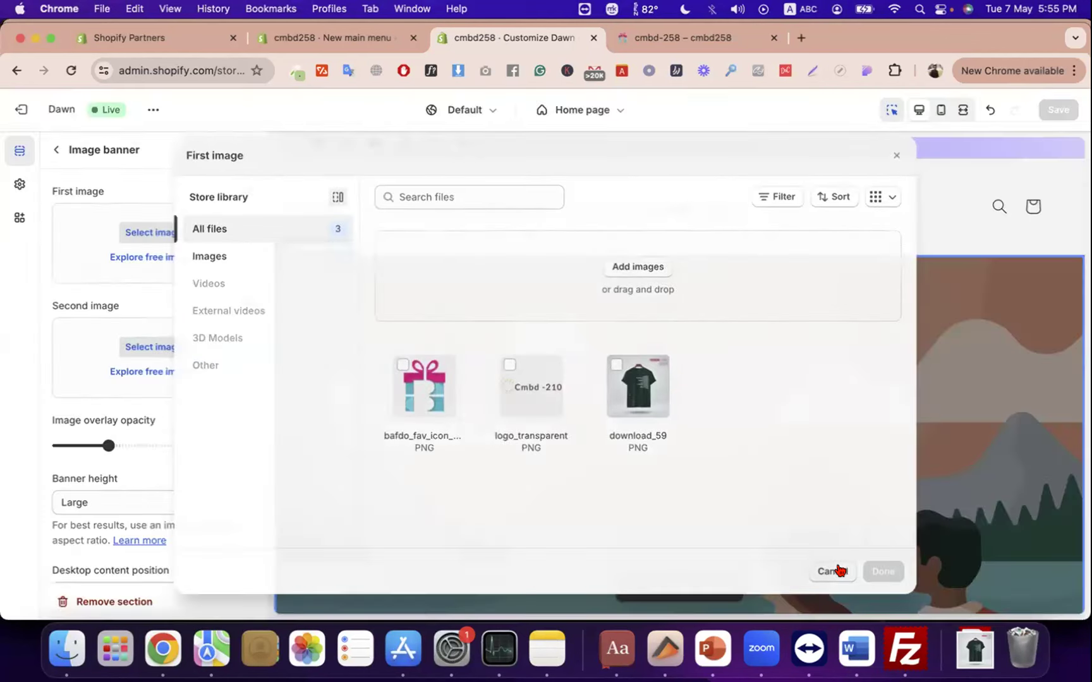
- From the free images, try the breakfast table photo as the first banner image and replace it with the woman holding a black cup
click(144, 255)
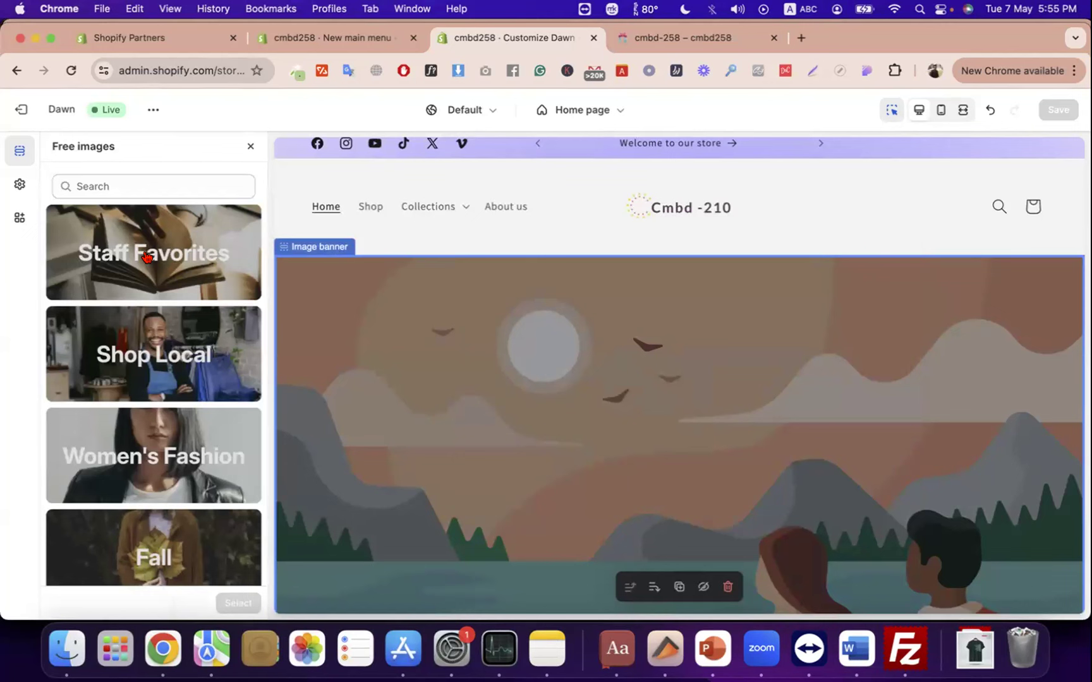
scroll(178, 387, down, 10)
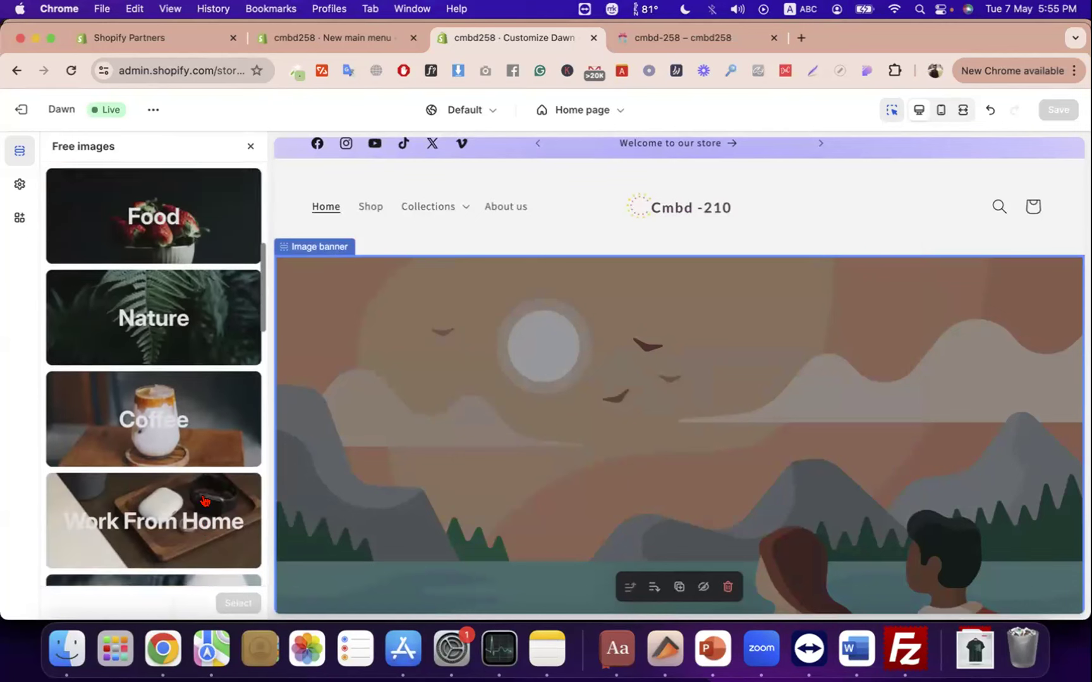
scroll(204, 501, down, 2)
click(176, 370)
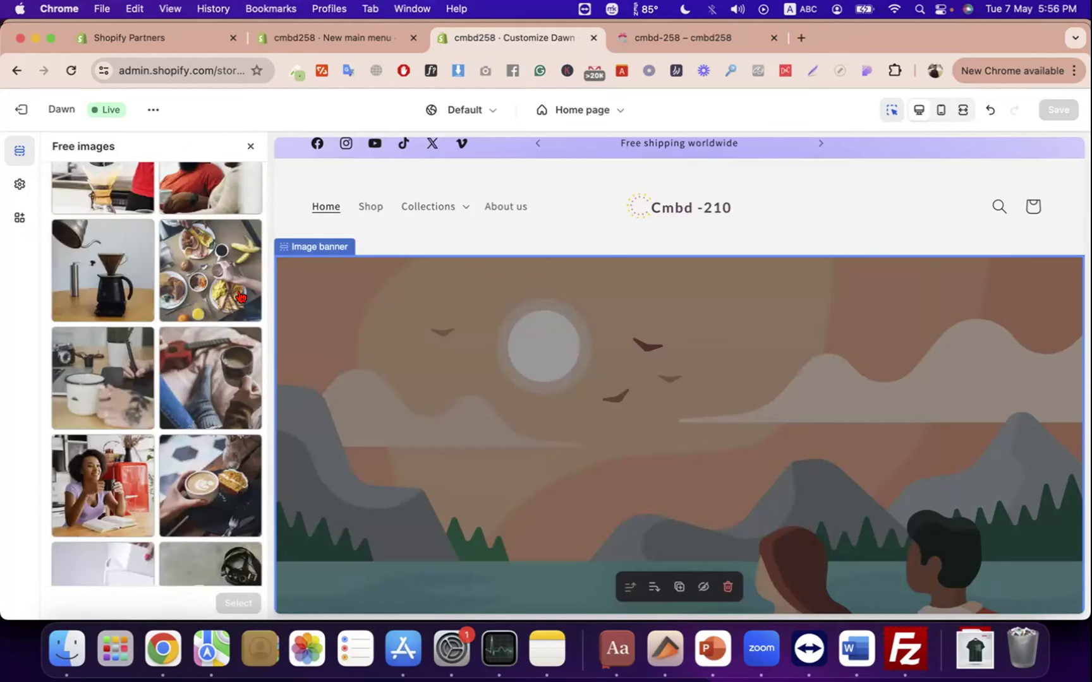
click(240, 297)
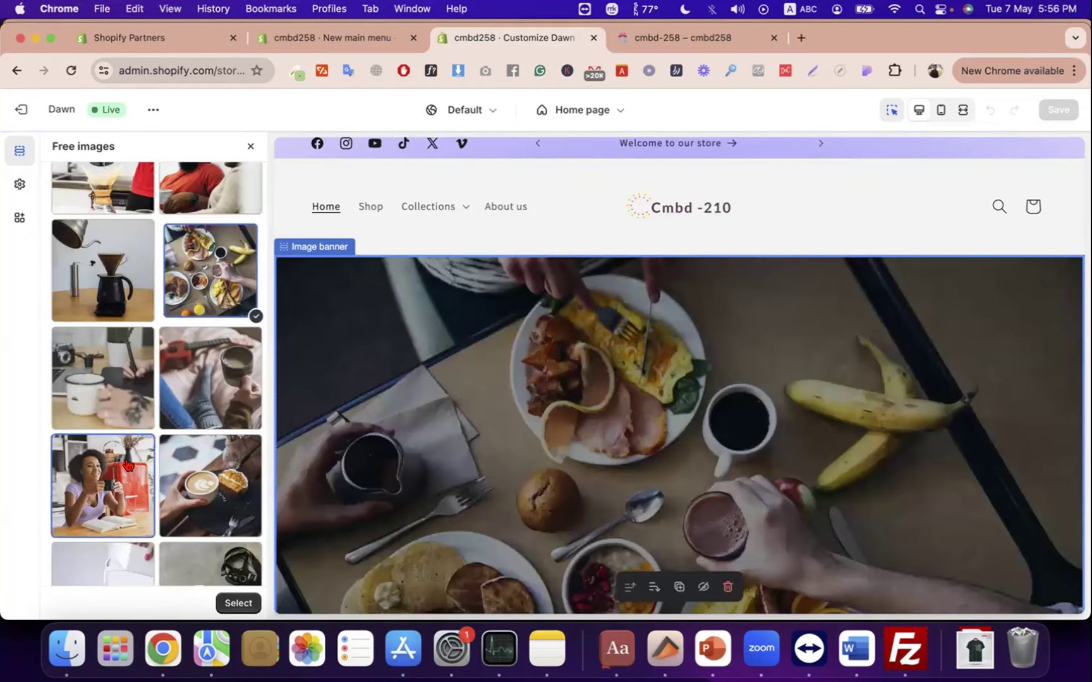
click(130, 490)
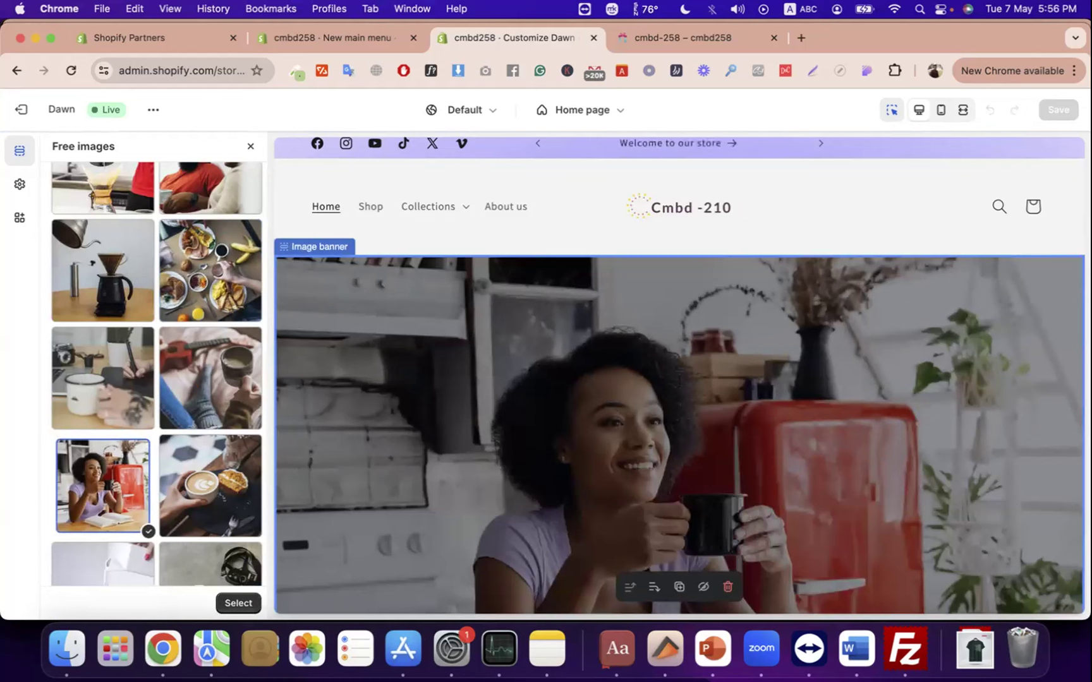
- Open burst.shopify.com in a new tab and compare it with the free images offered in the theme editor
click(797, 39)
text(b)
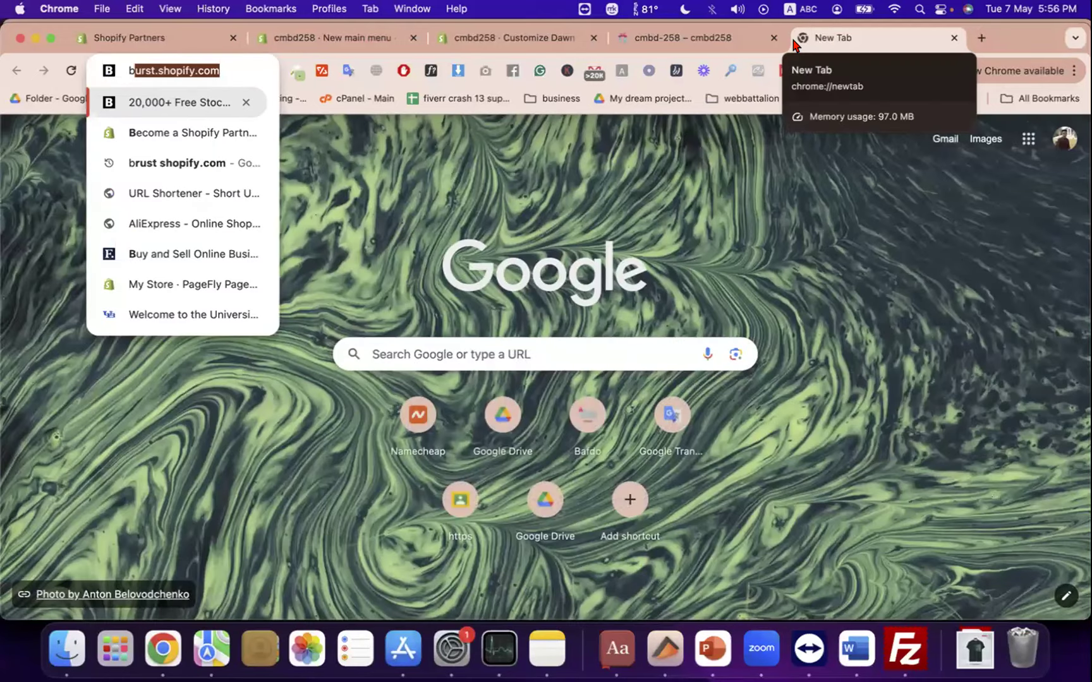
key(Return)
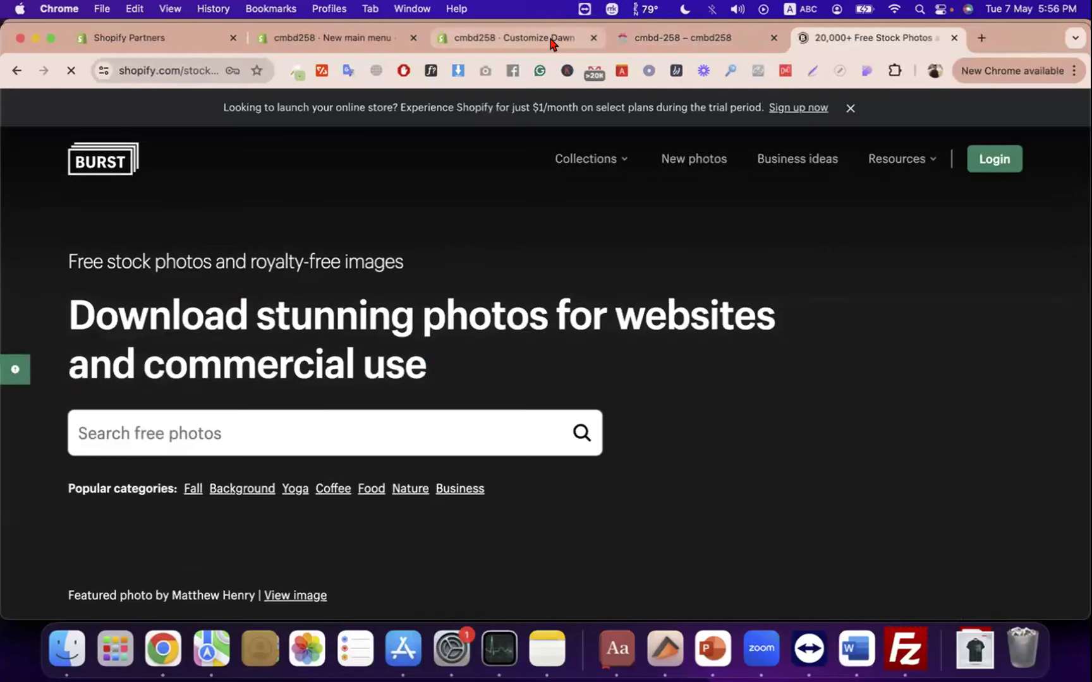
click(549, 40)
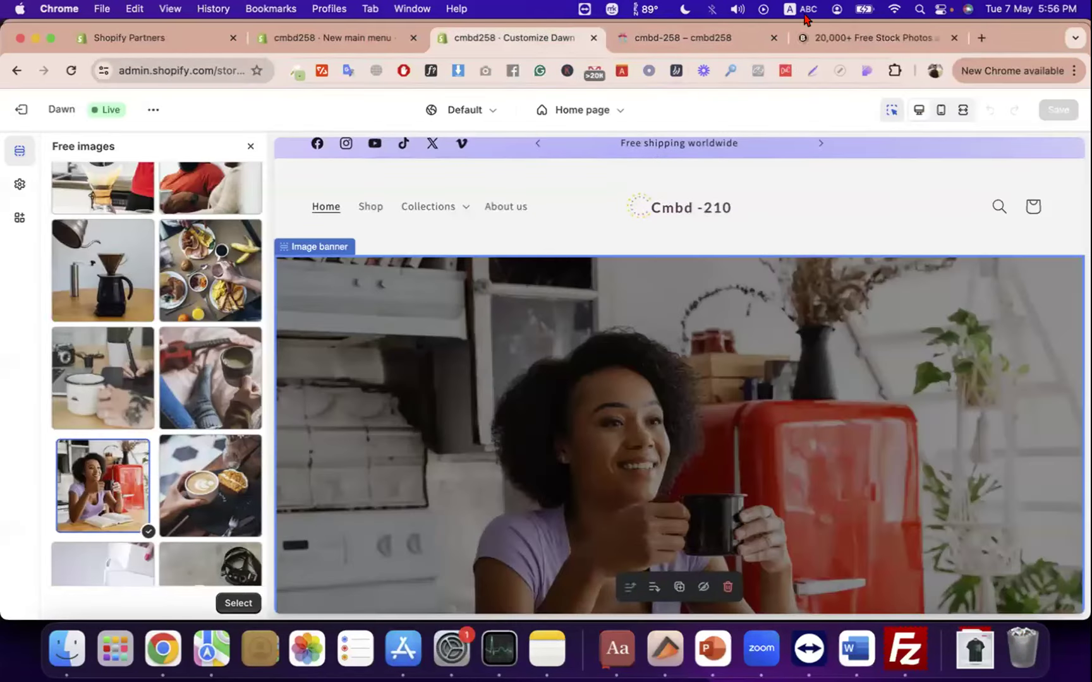
click(841, 38)
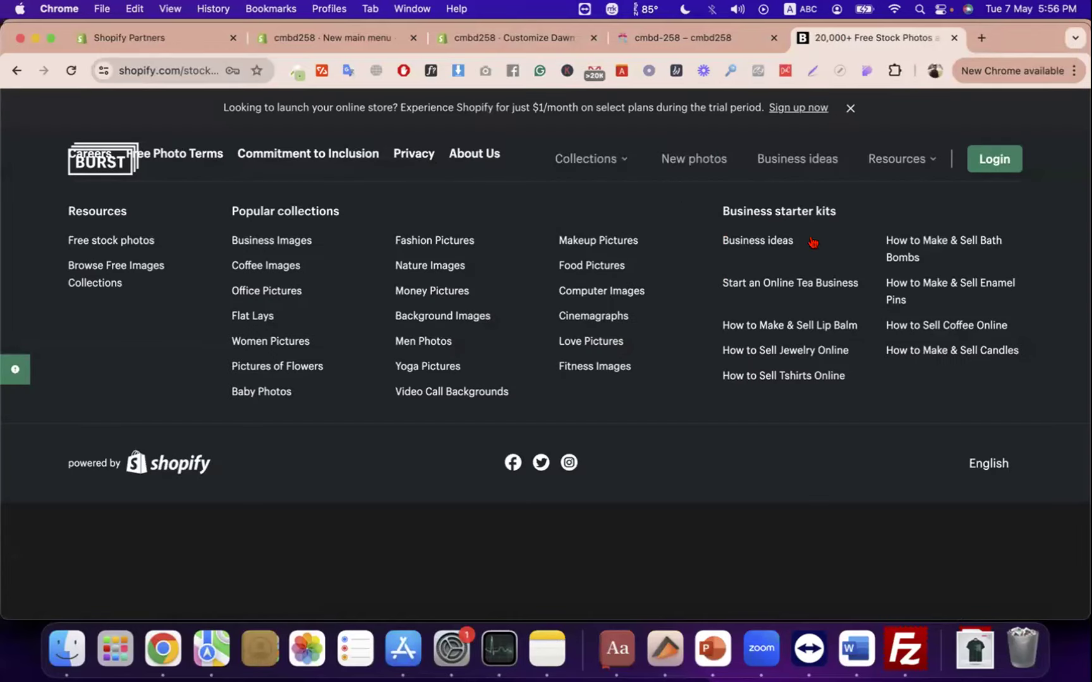
- View the Holidays collection on Burst, close the site, and return to the theme editor
click(622, 162)
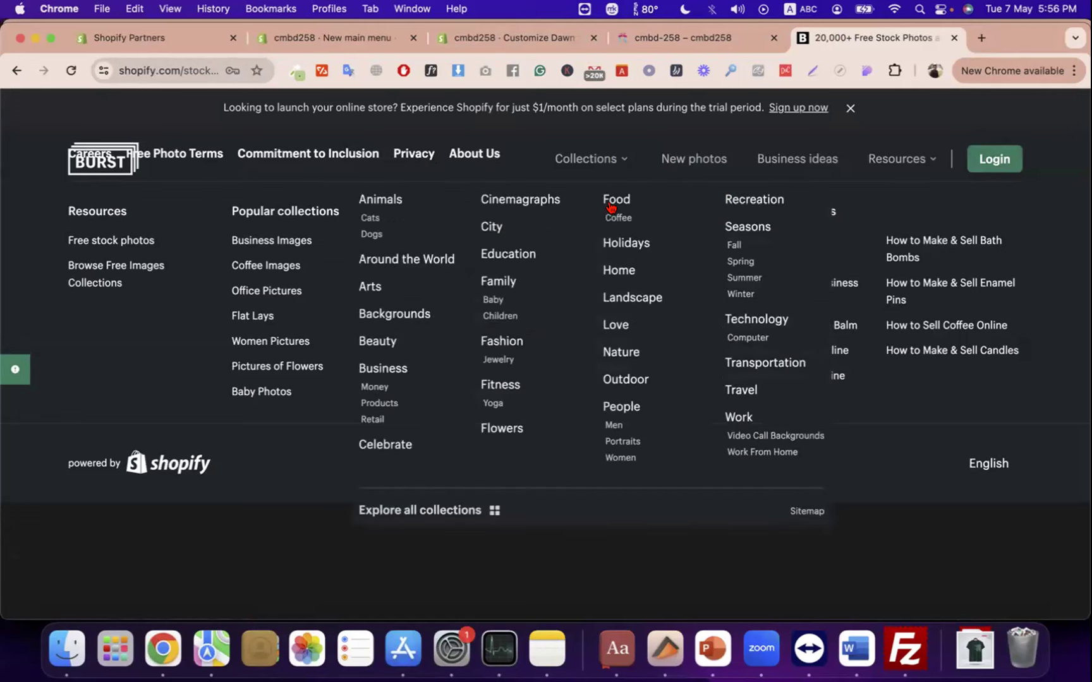
click(622, 243)
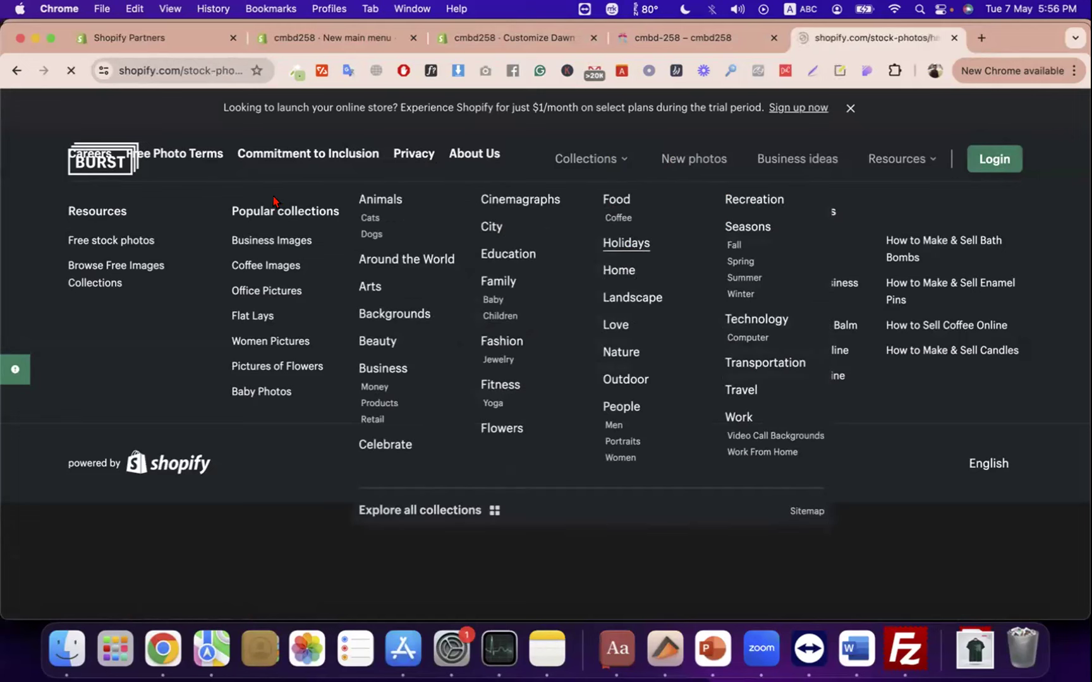
scroll(290, 398, down, 5)
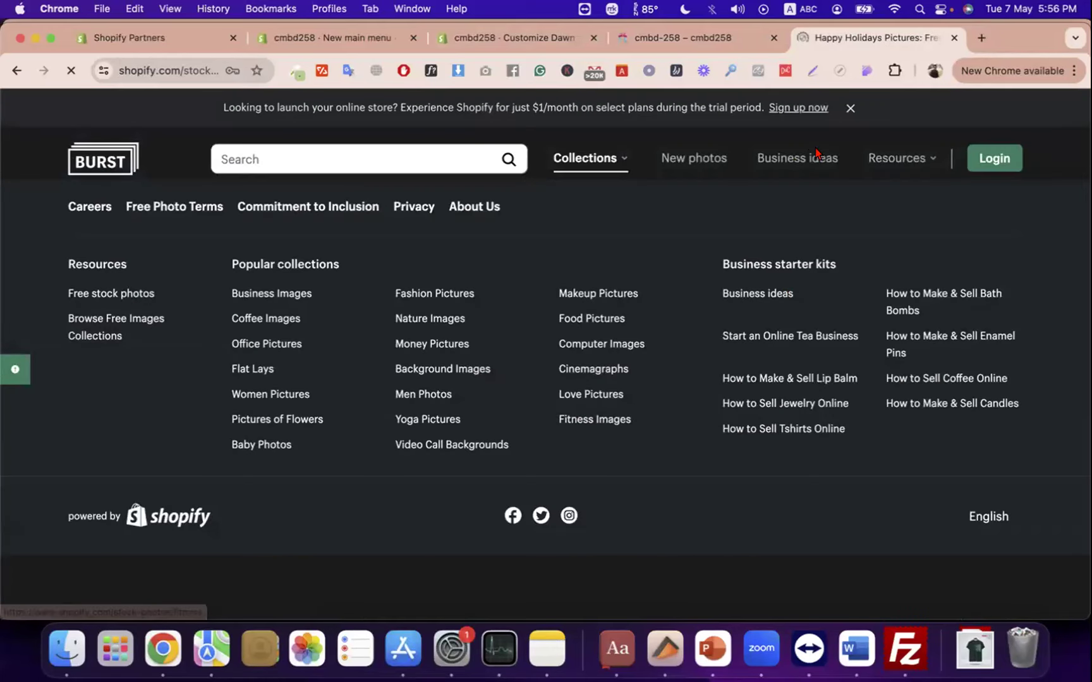
click(954, 40)
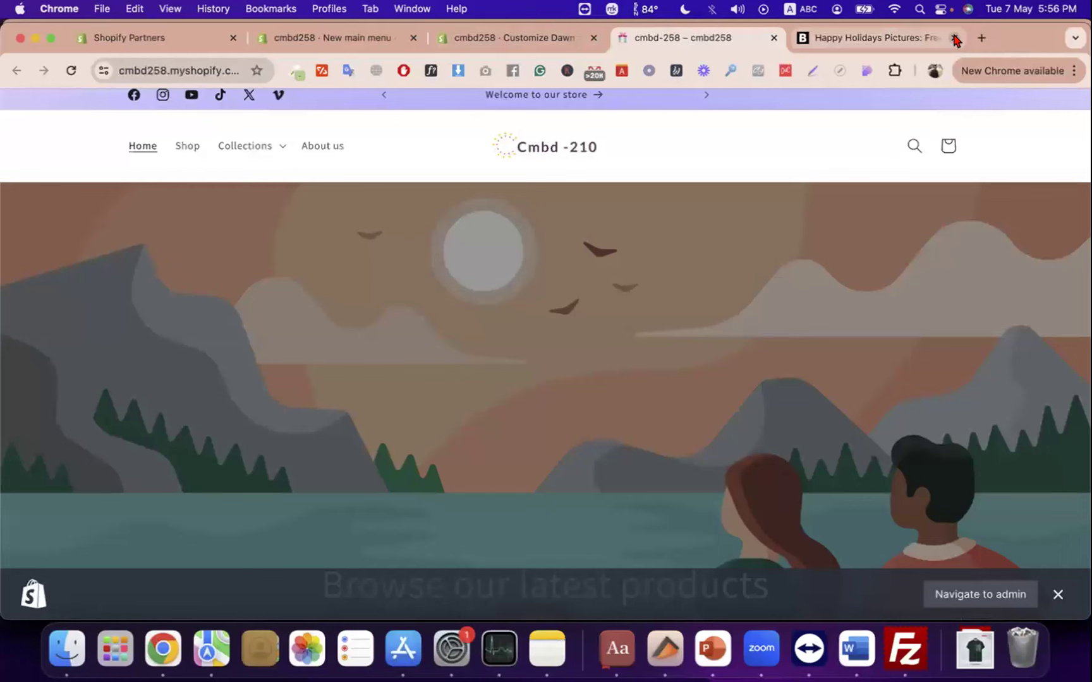
click(542, 44)
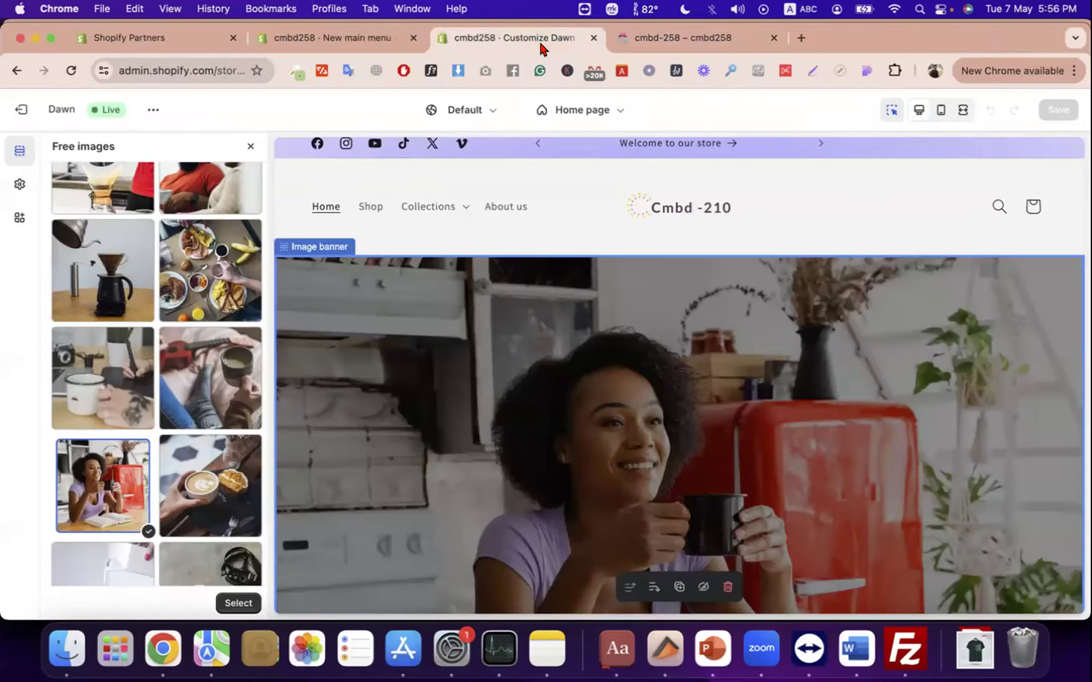
- Set the rack of women's clothing photo from the Shop Local free images as the banner's first image
click(239, 603)
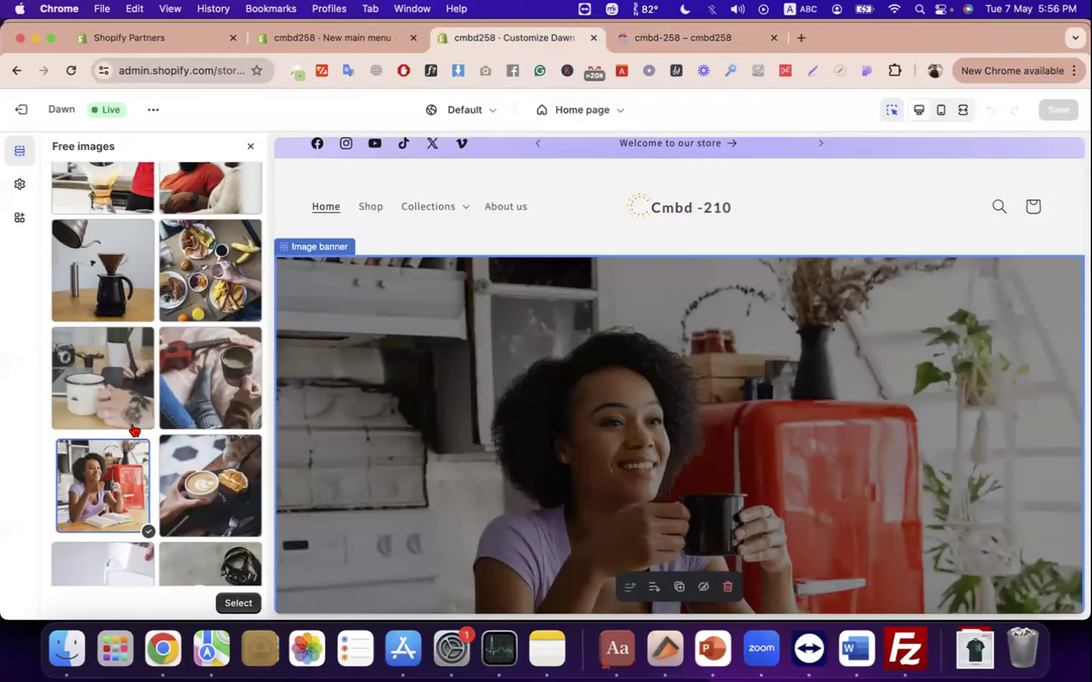
click(55, 176)
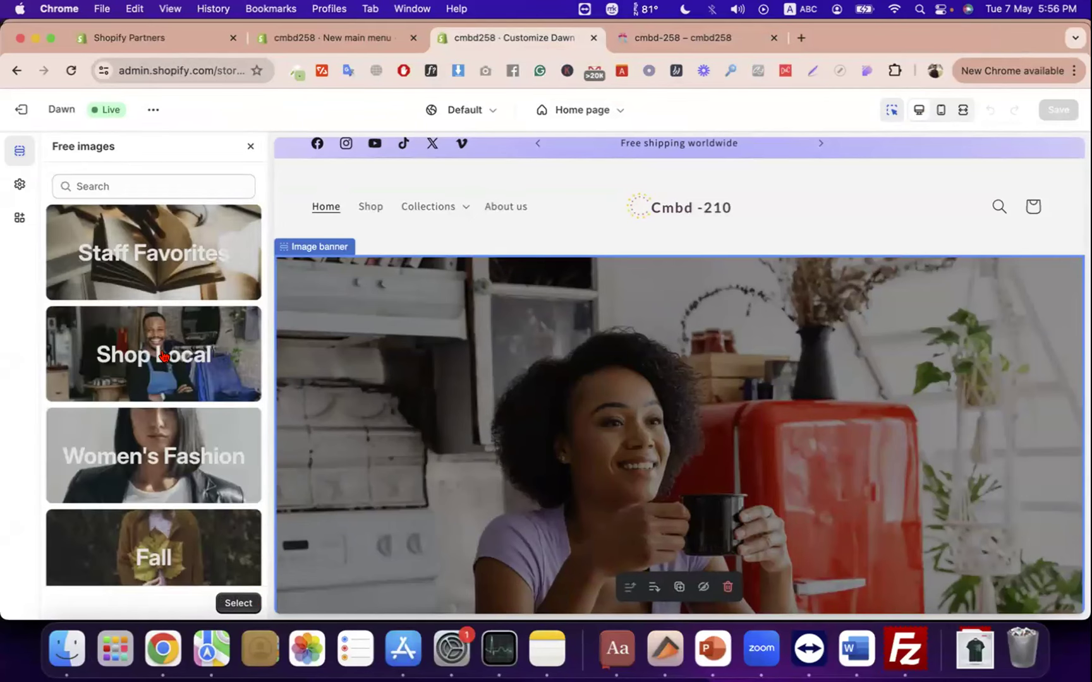
click(167, 358)
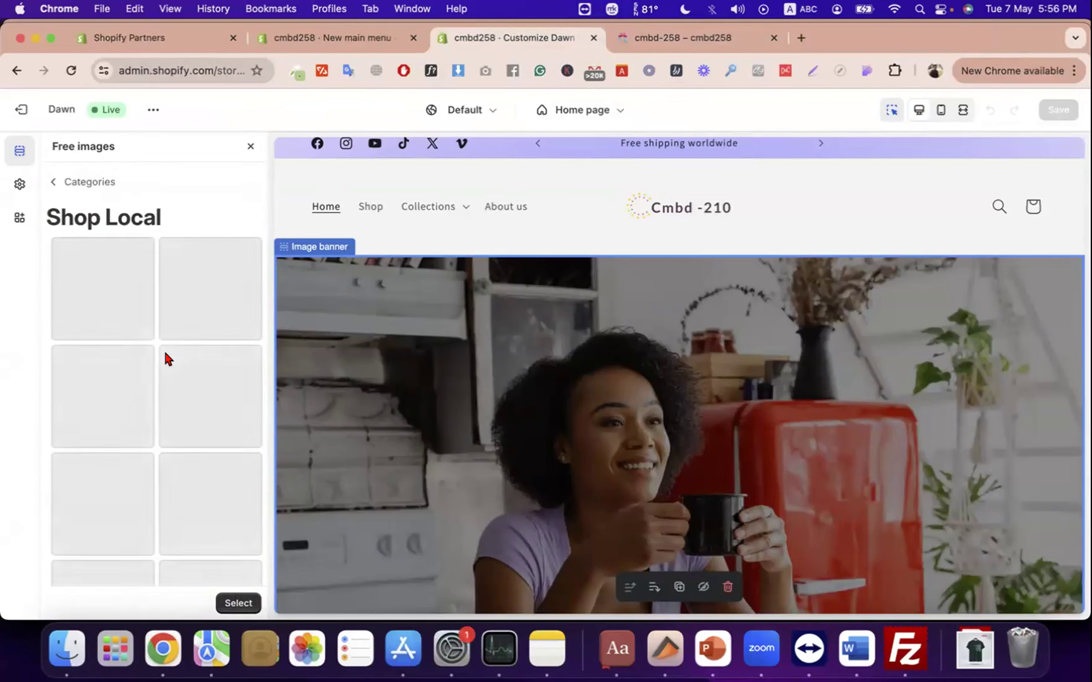
click(108, 293)
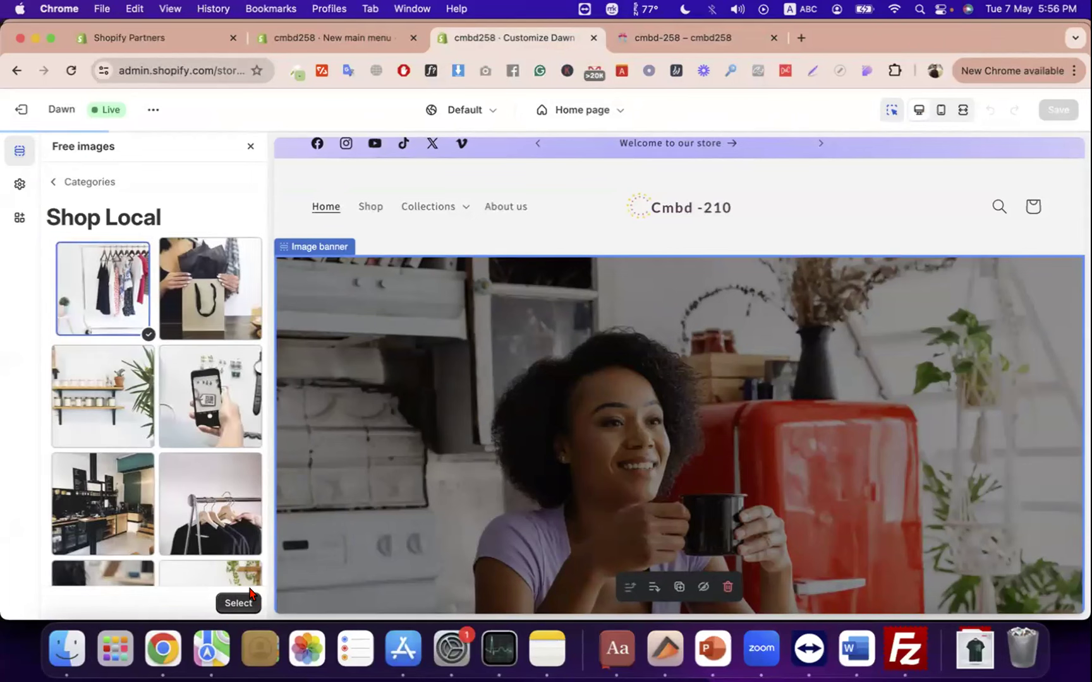
click(238, 603)
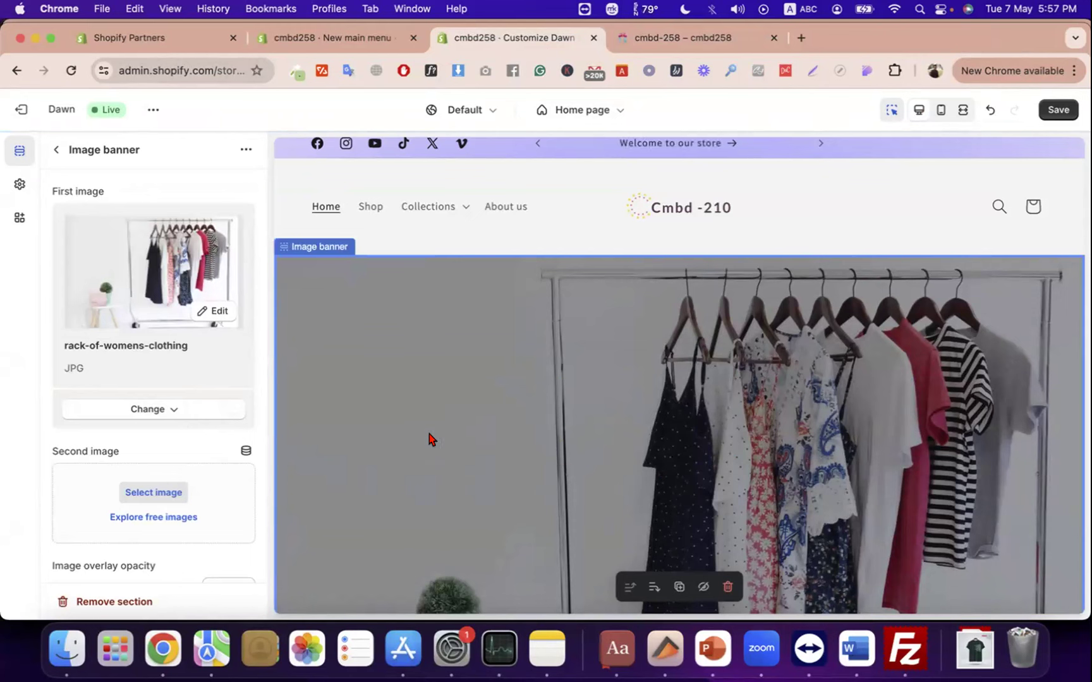
- Try the paper shopping bag photo from the Shop Local free images as the banner's second image and discard it
scroll(109, 407, down, 3)
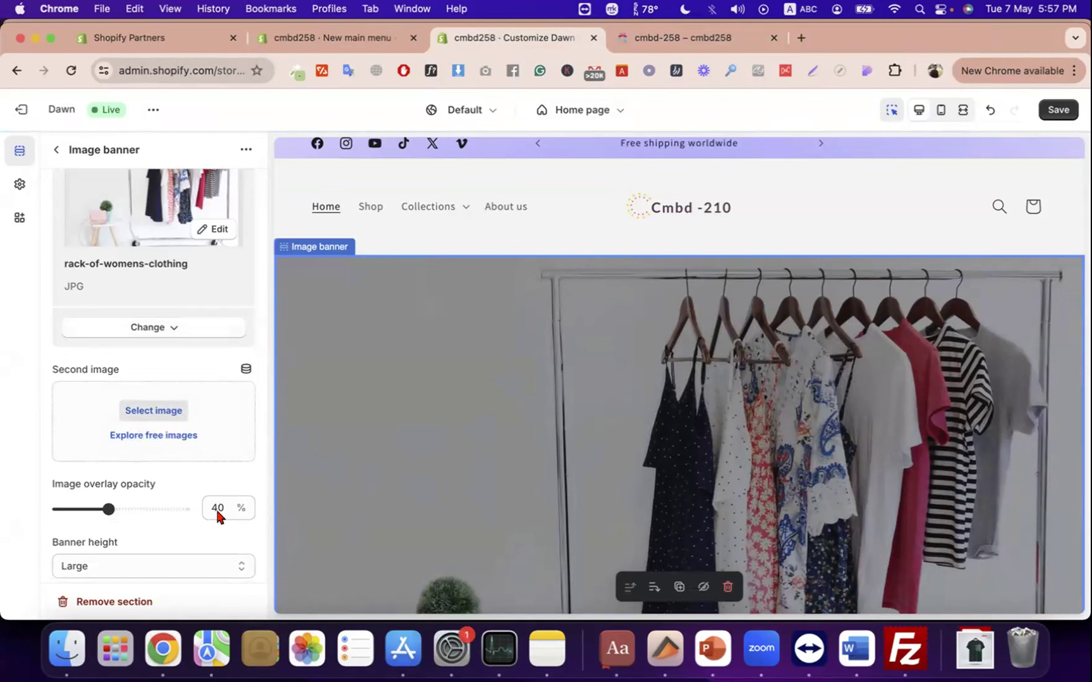
click(136, 441)
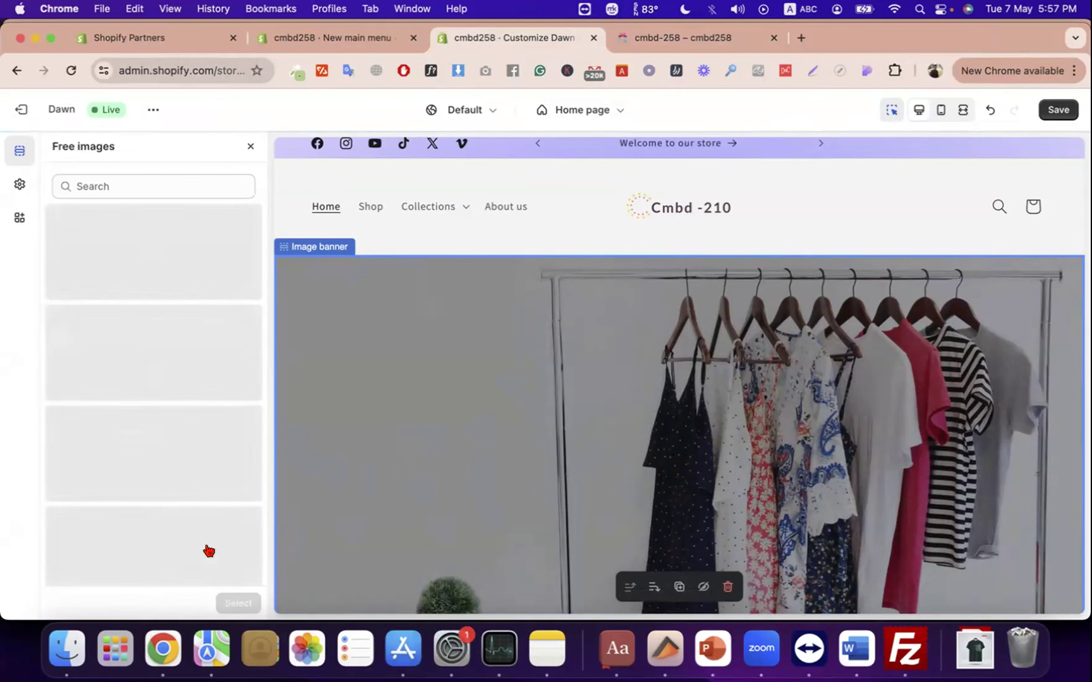
click(173, 347)
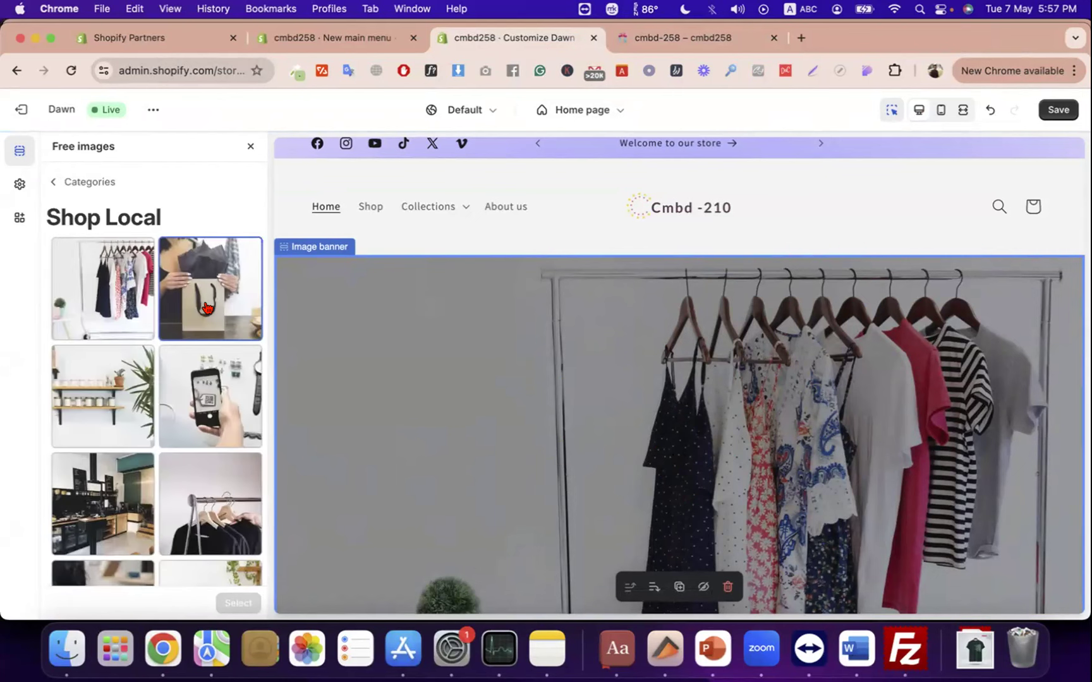
click(209, 309)
click(244, 601)
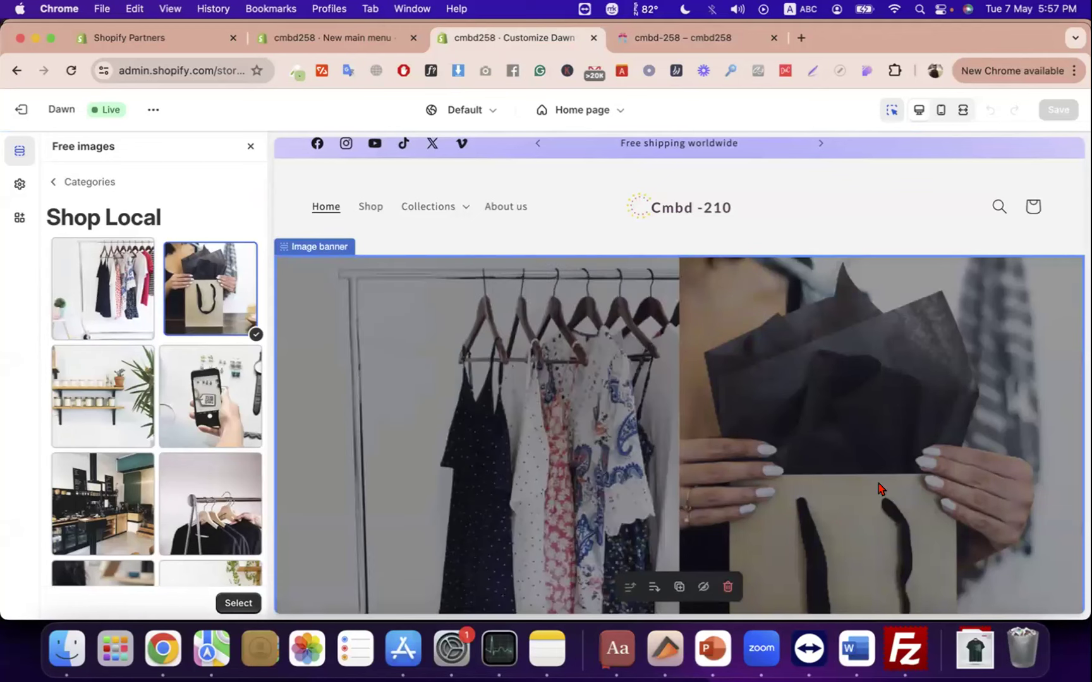
click(53, 185)
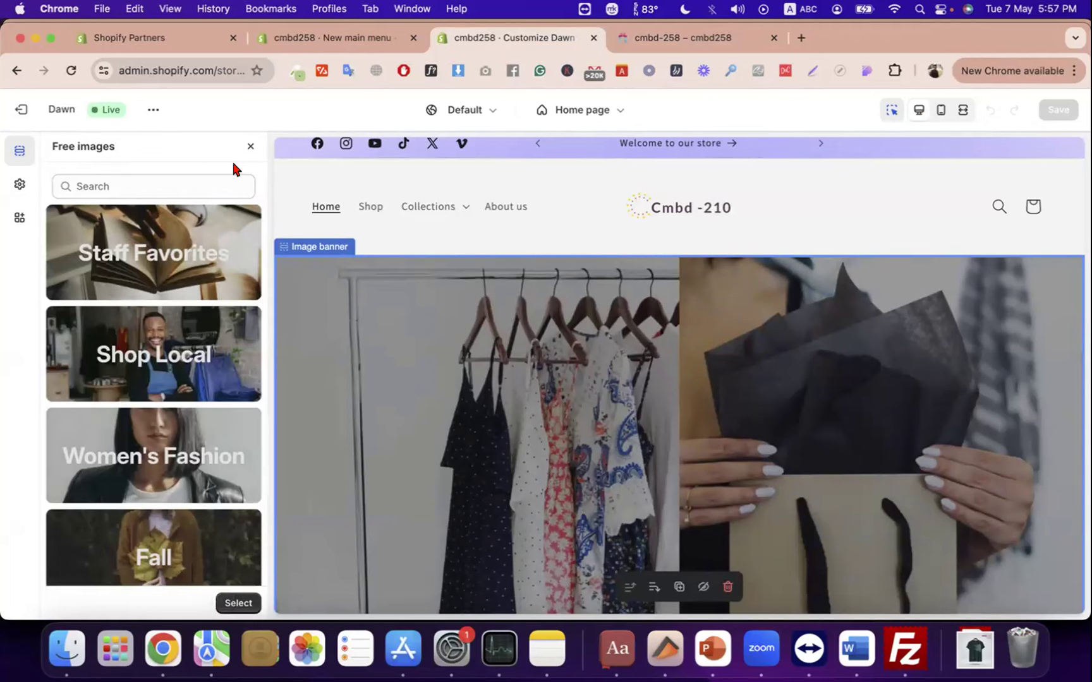
click(250, 146)
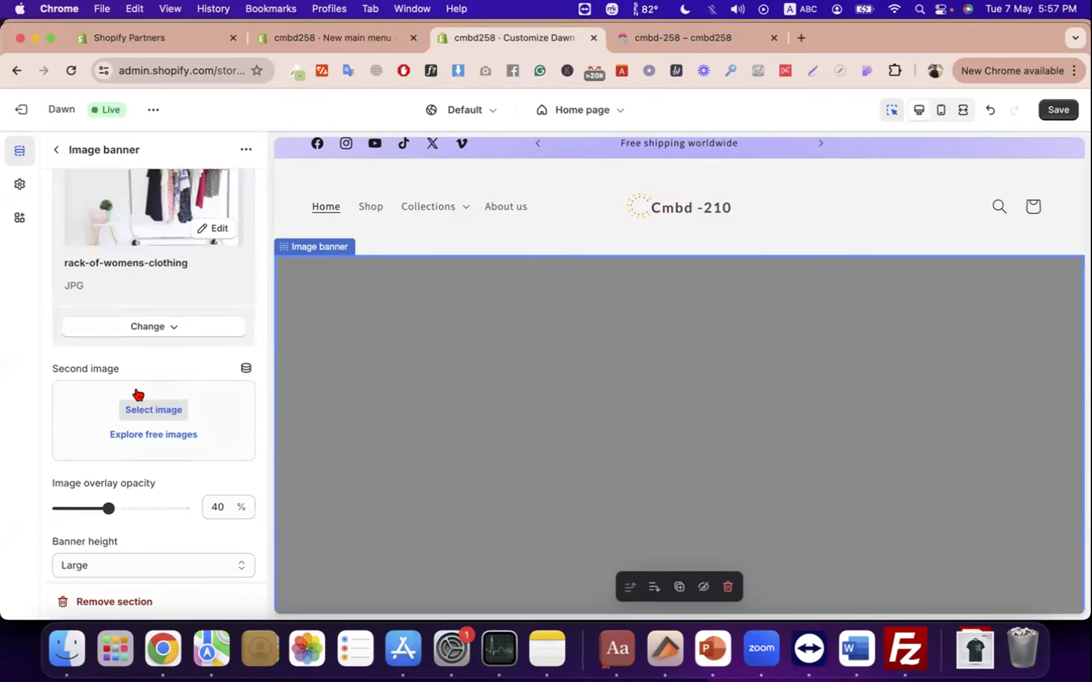
- Try the banner's image overlay opacity at 100% and settle on 70%
scroll(136, 404, down, 4)
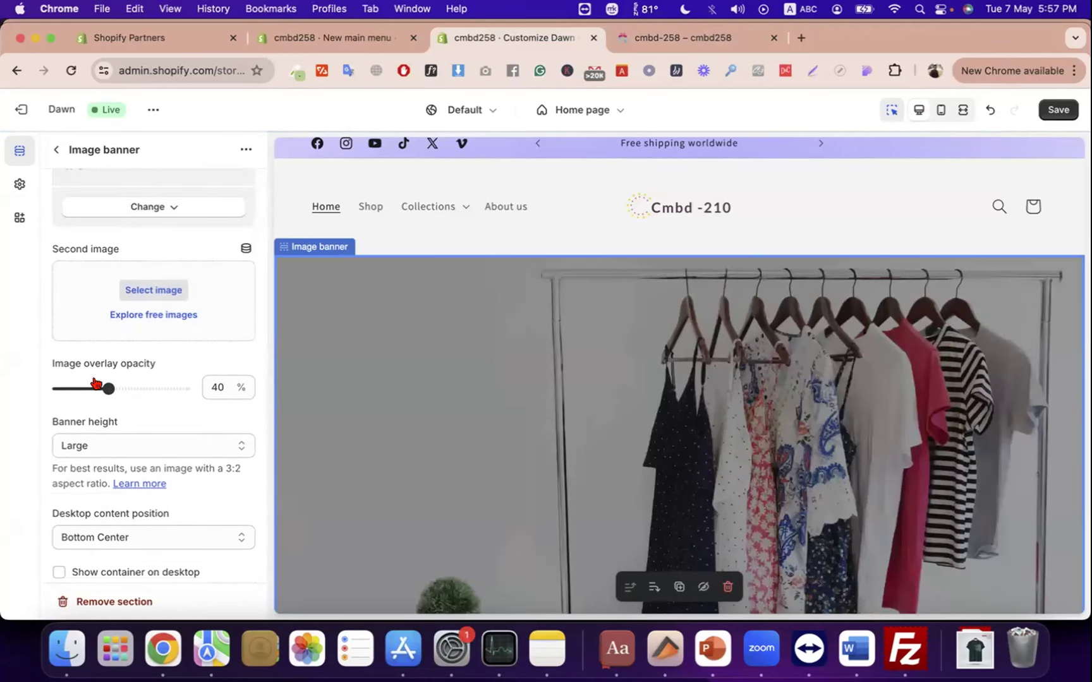
triple_click(68, 369)
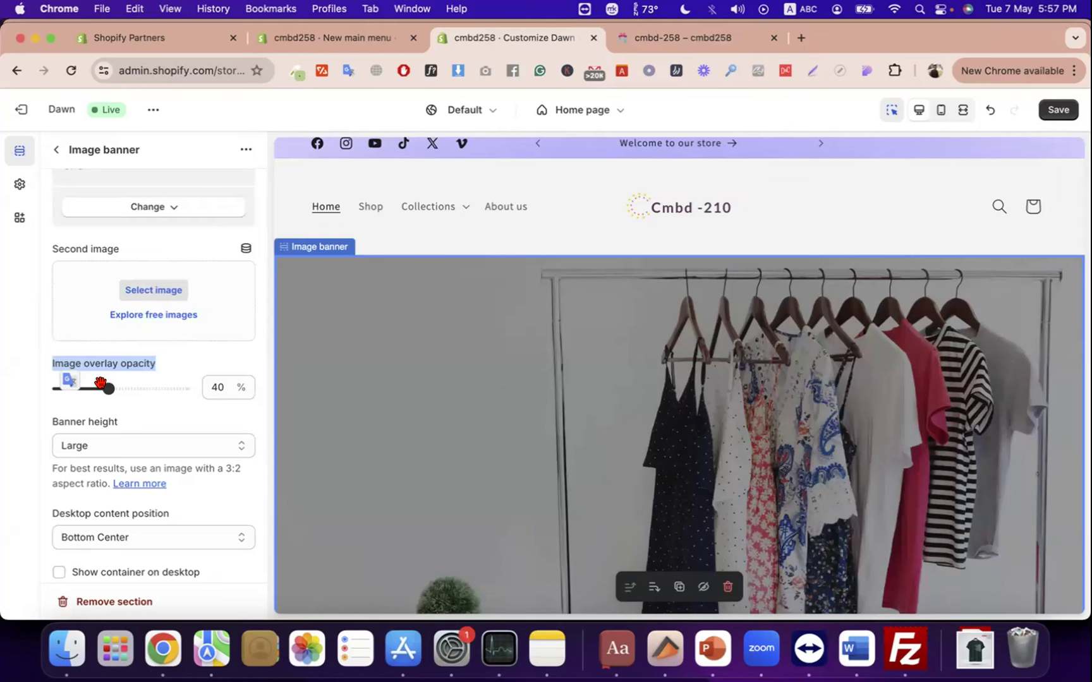
drag(108, 388, 184, 389)
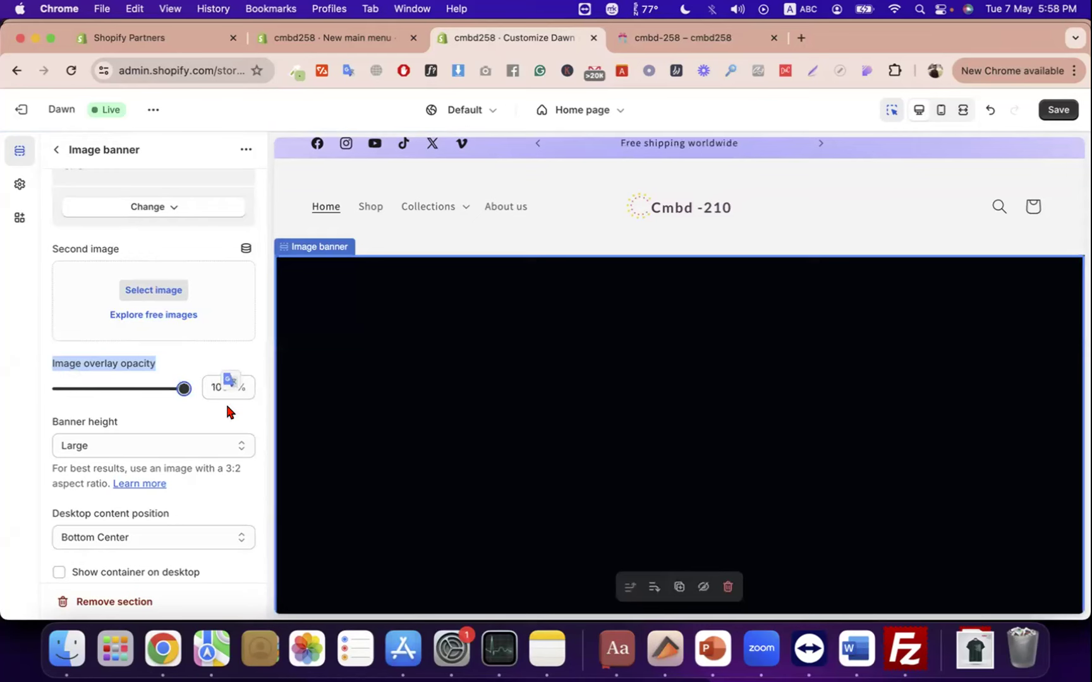
click(145, 392)
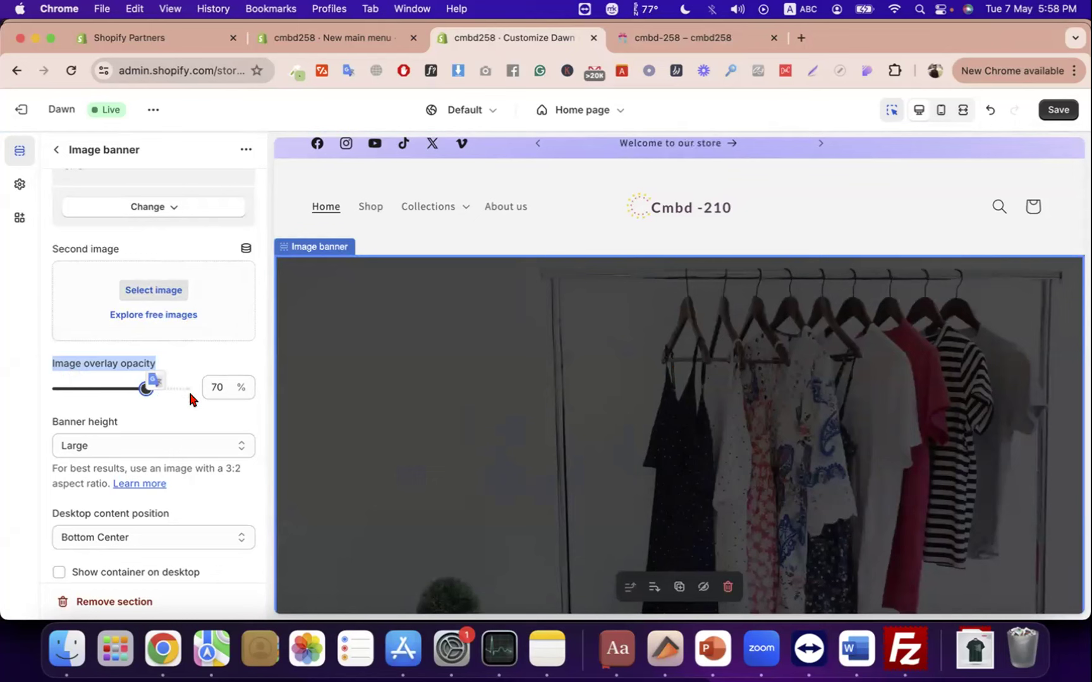
- Set the image banner's height to Small
triple_click(82, 424)
click(104, 446)
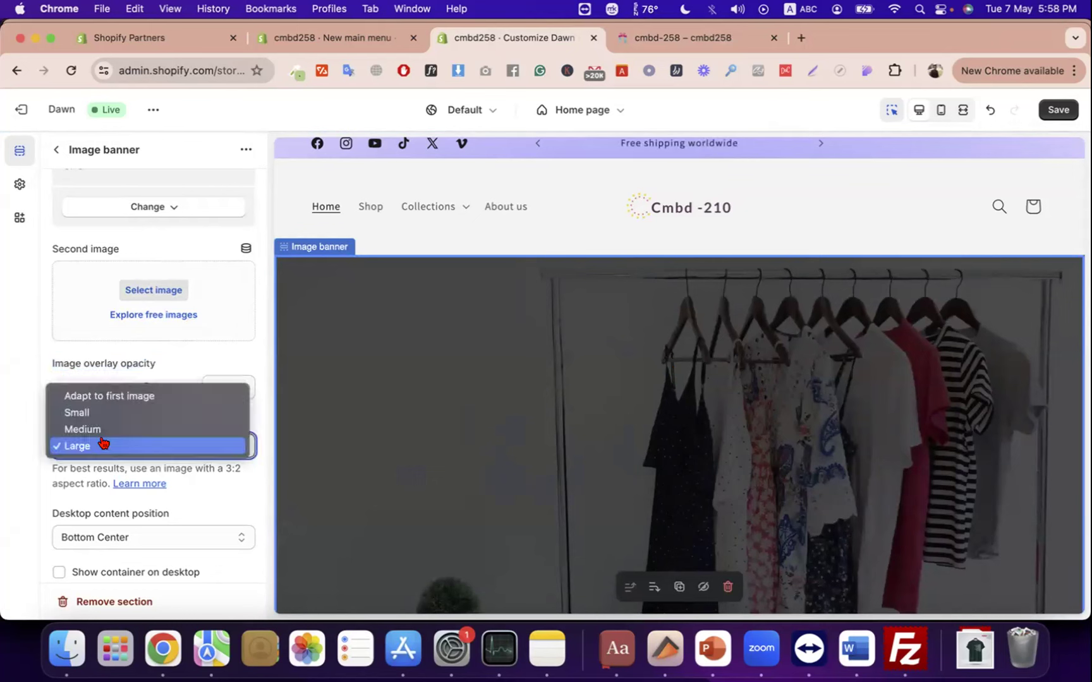
click(99, 413)
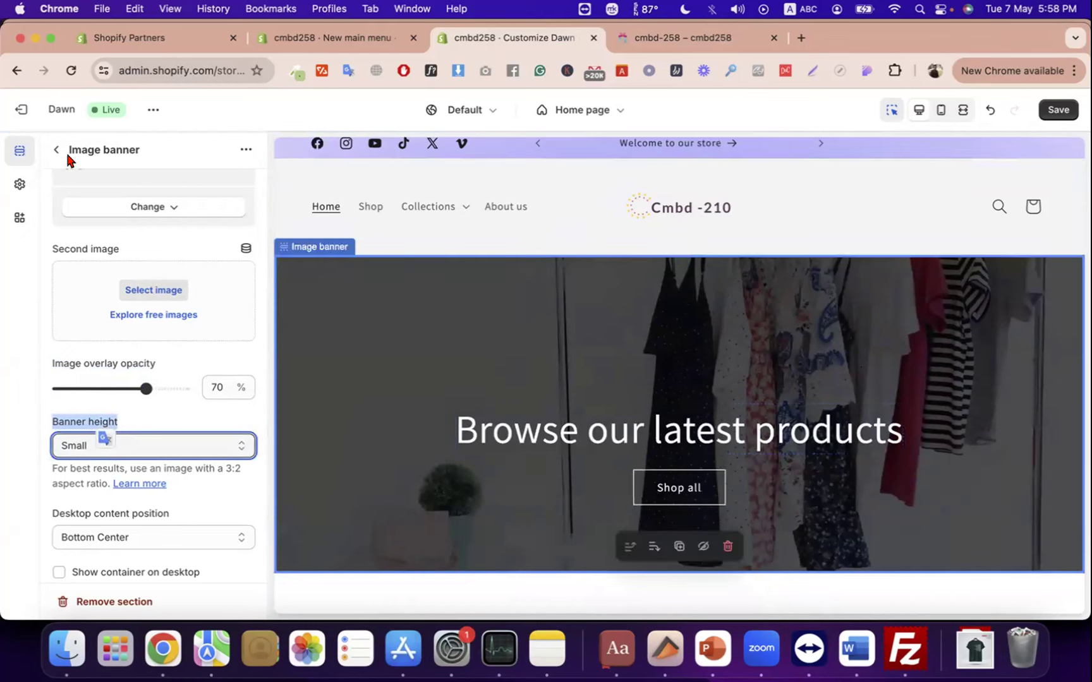
- Reduce the header's top and bottom padding to 12 px each and save the theme changes
click(454, 188)
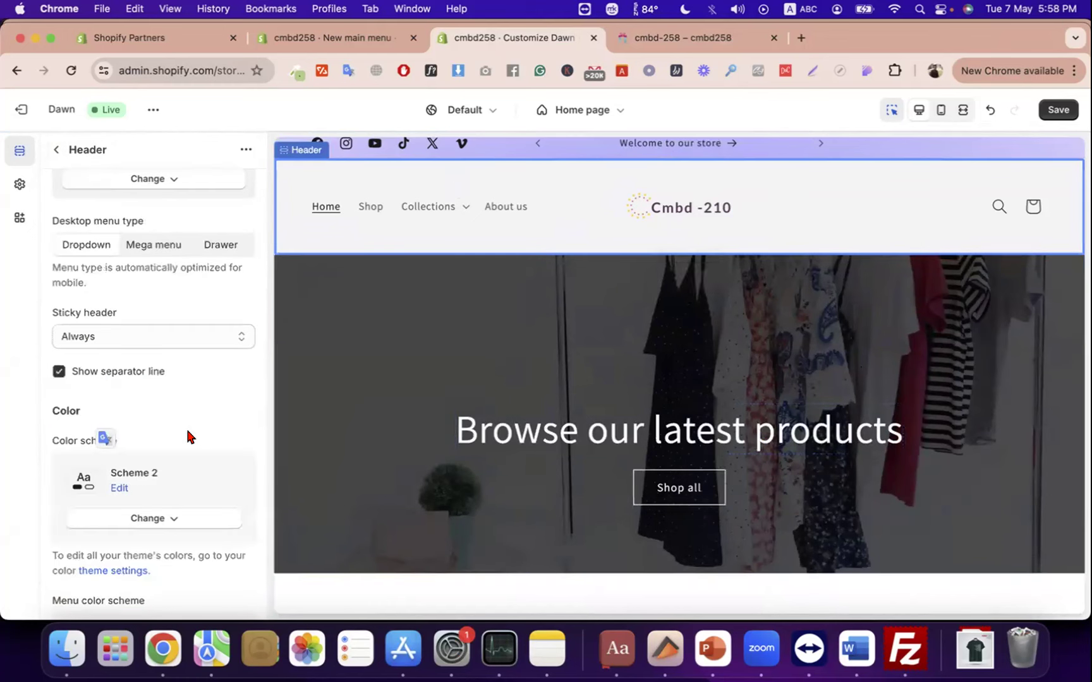
scroll(179, 434, down, 4)
scroll(177, 435, down, 5)
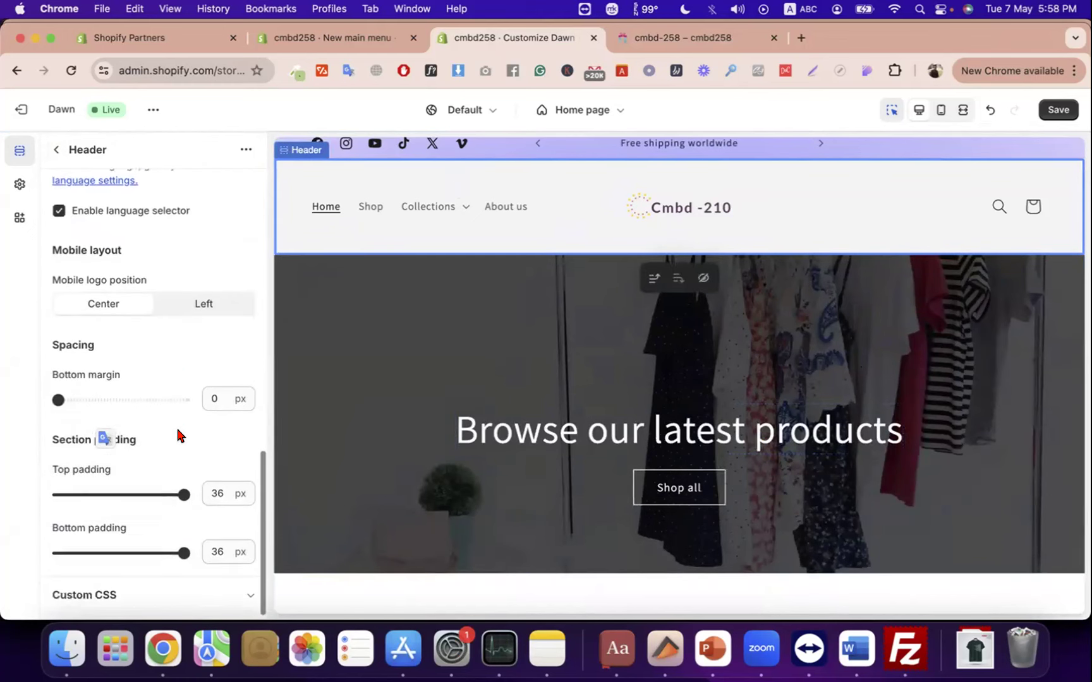
drag(184, 487, 100, 488)
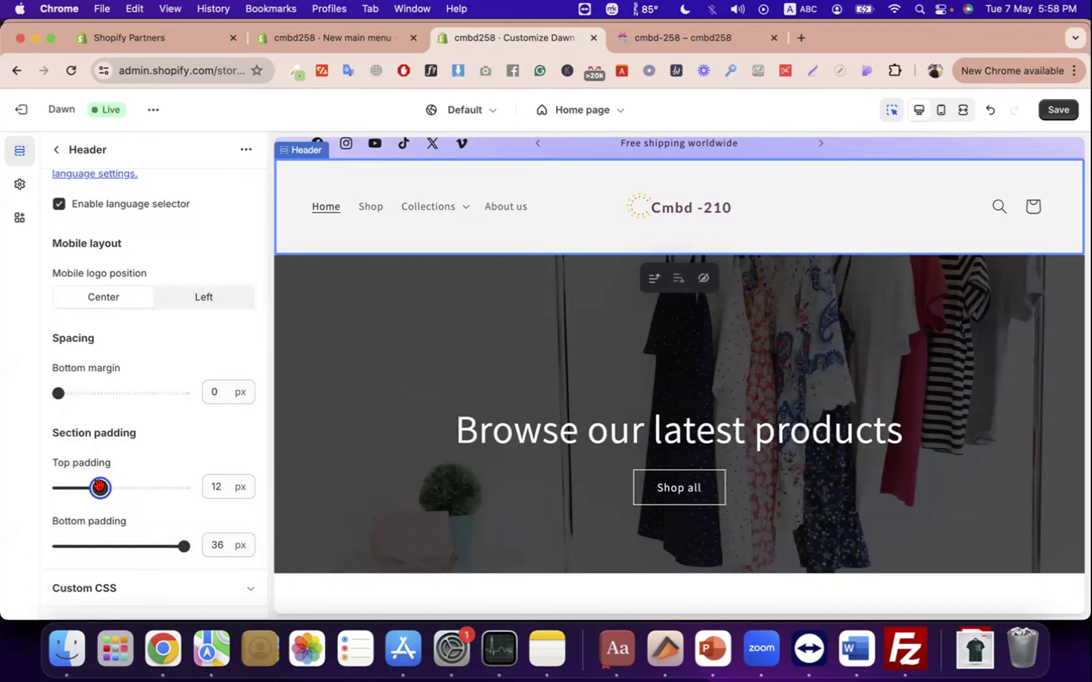
drag(174, 537, 98, 536)
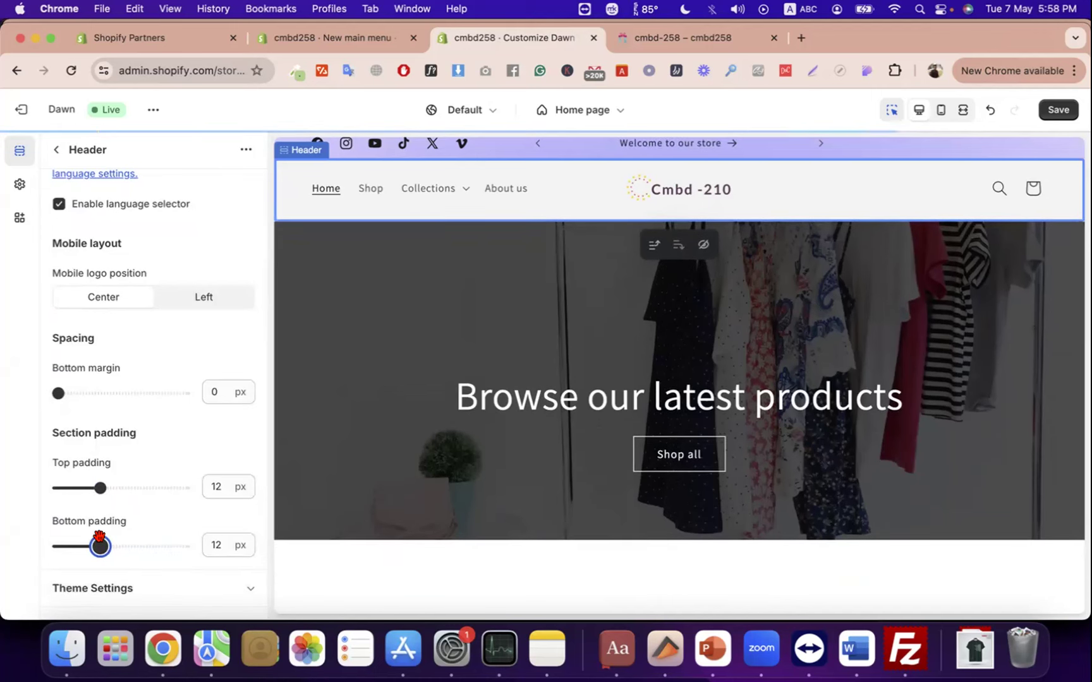
click(1048, 111)
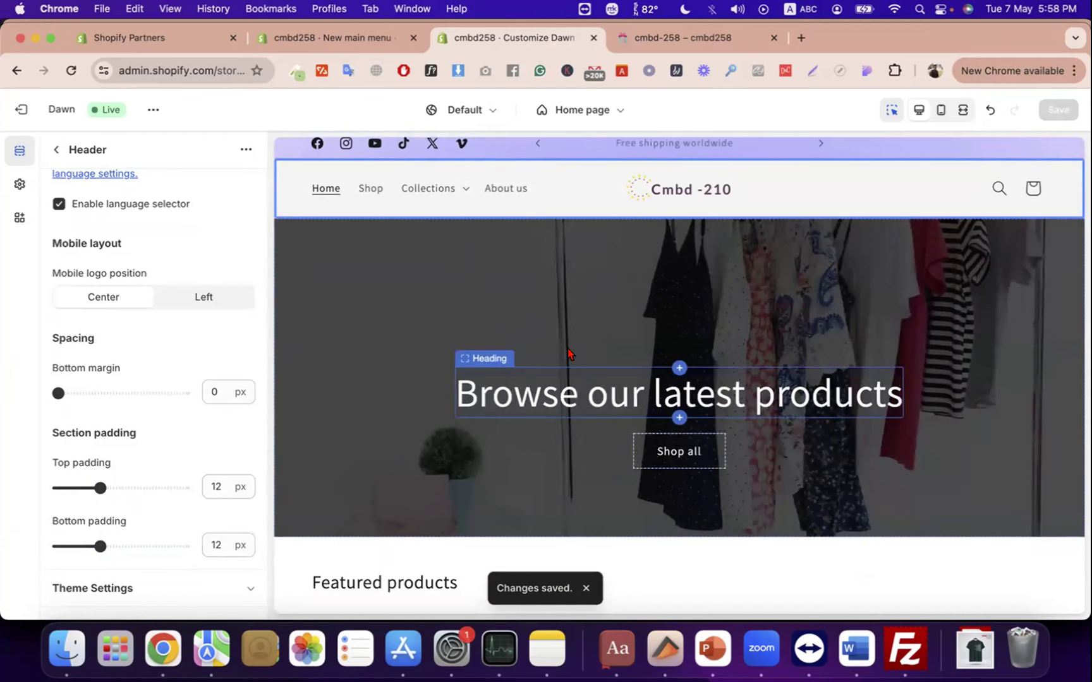
- Set the image banner's desktop content position to Middle Center
click(551, 306)
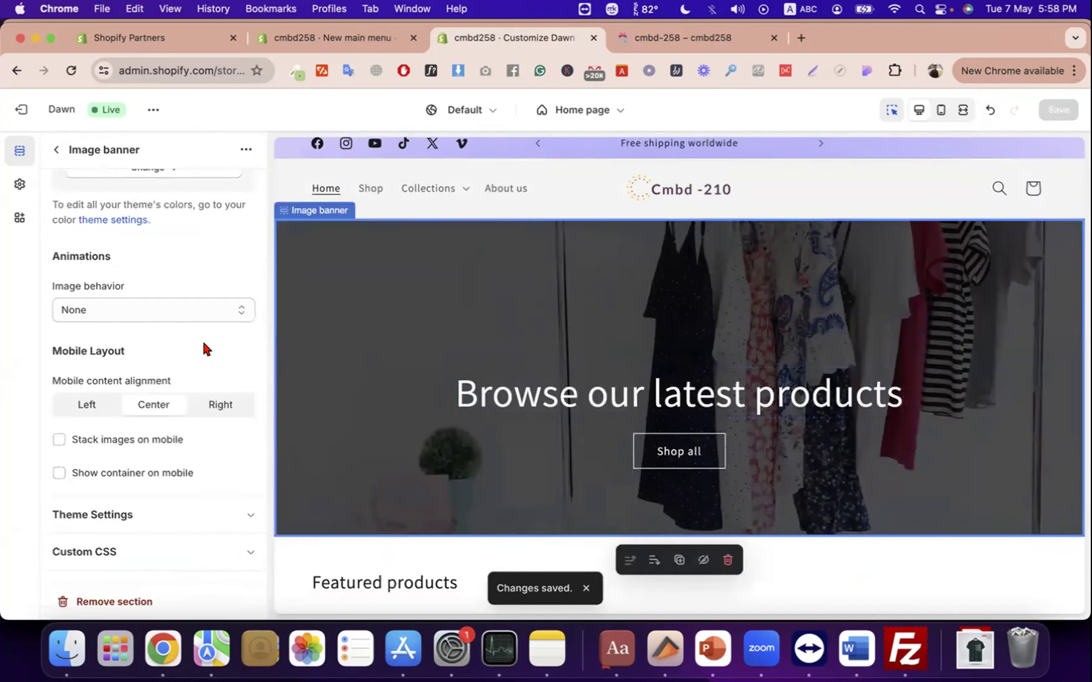
scroll(205, 346, up, 10)
scroll(186, 446, down, 10)
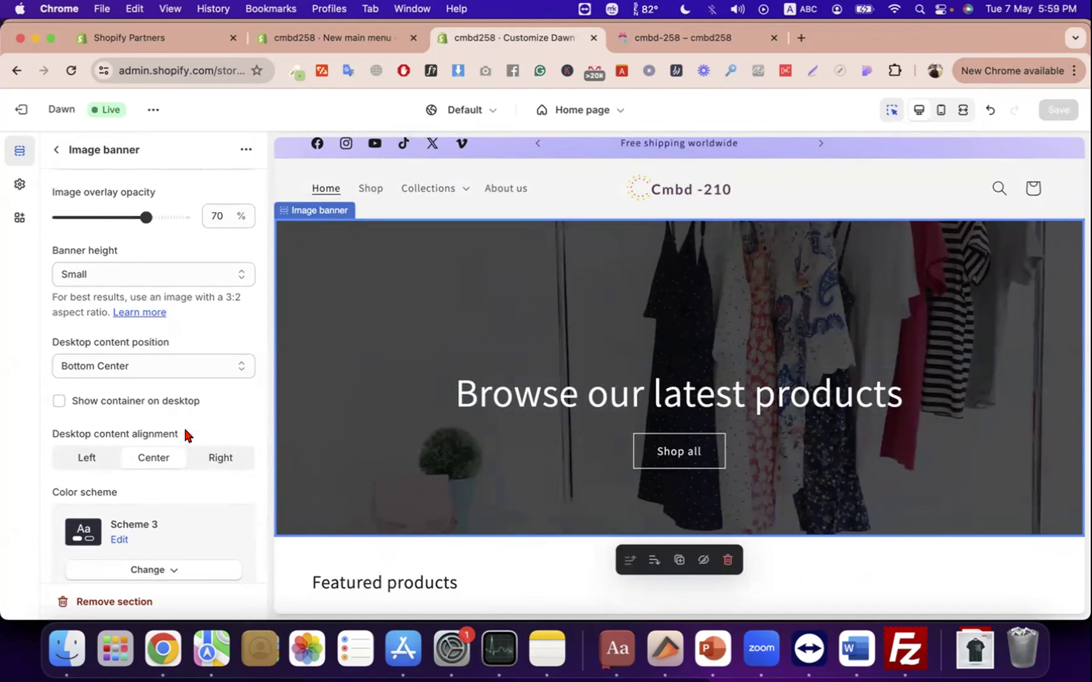
click(164, 345)
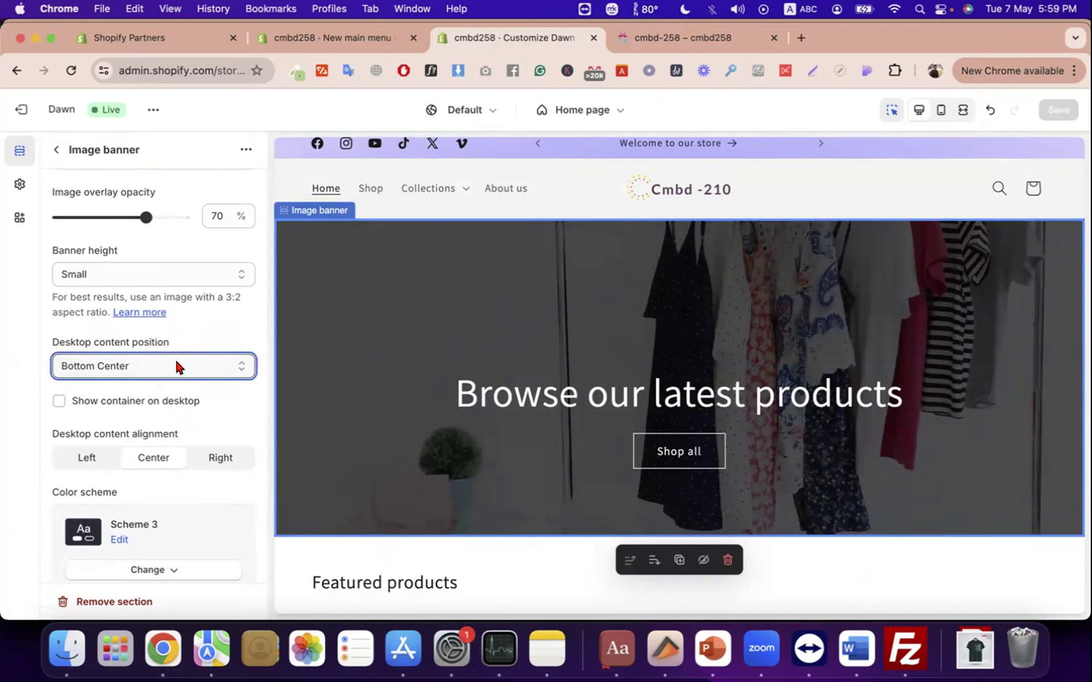
click(177, 369)
click(177, 368)
click(171, 365)
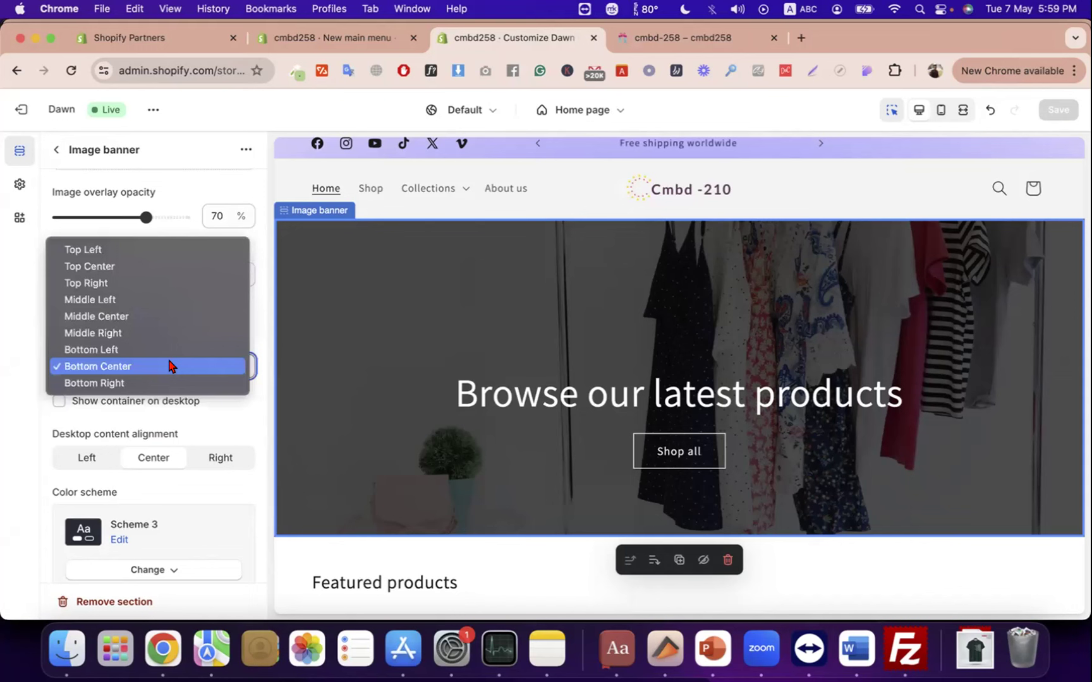
click(140, 324)
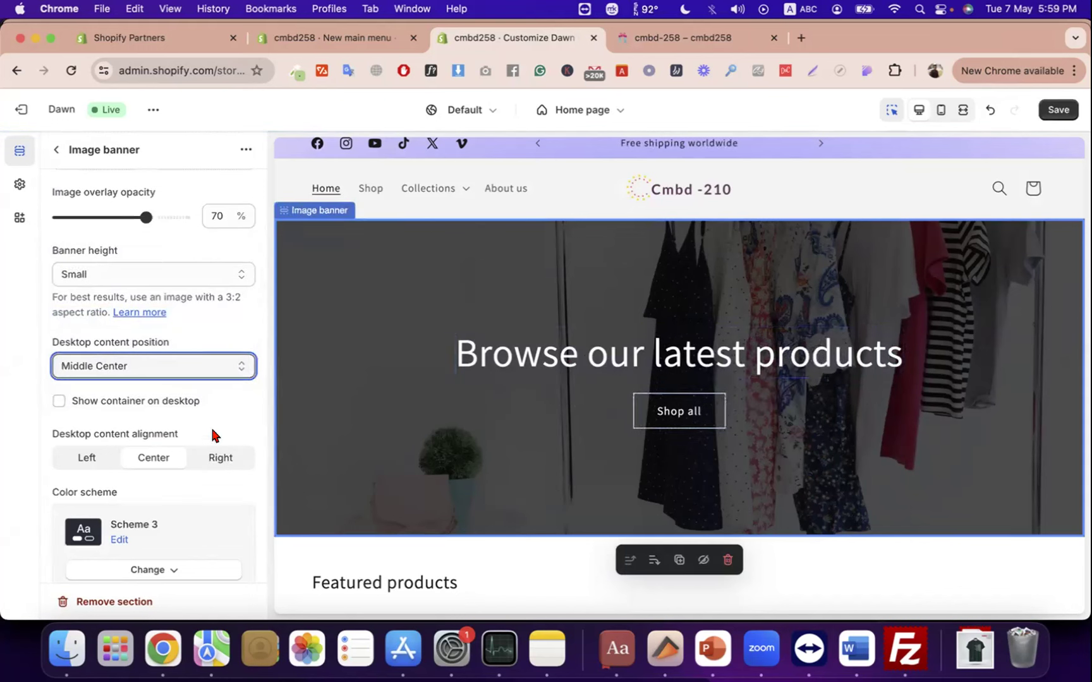
- Try showing the content container on desktop for the image banner and turn it back off
scroll(141, 382, down, 2)
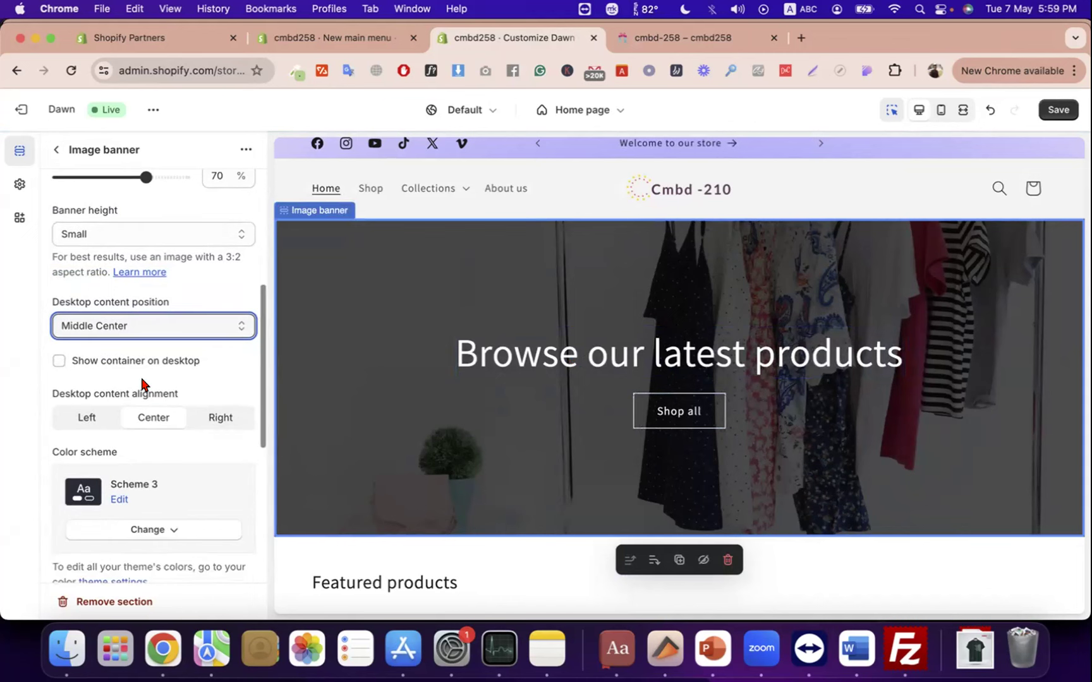
click(156, 362)
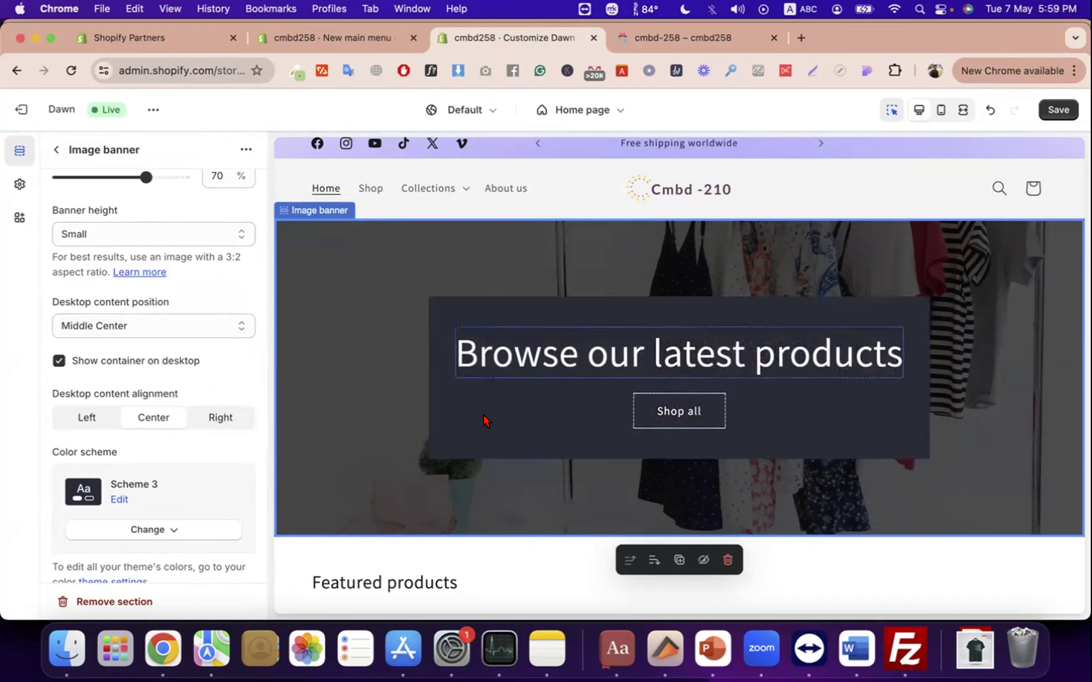
click(59, 360)
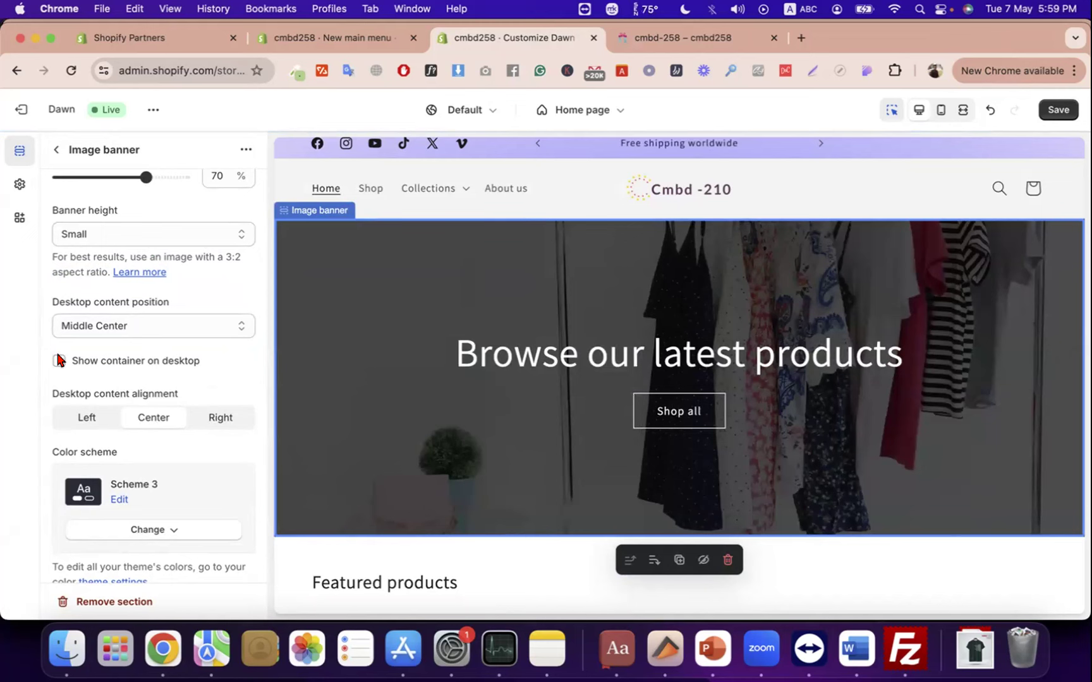
- Try the banner's desktop content alignment at Right and Left, and return it to Center
scroll(58, 360, down, 2)
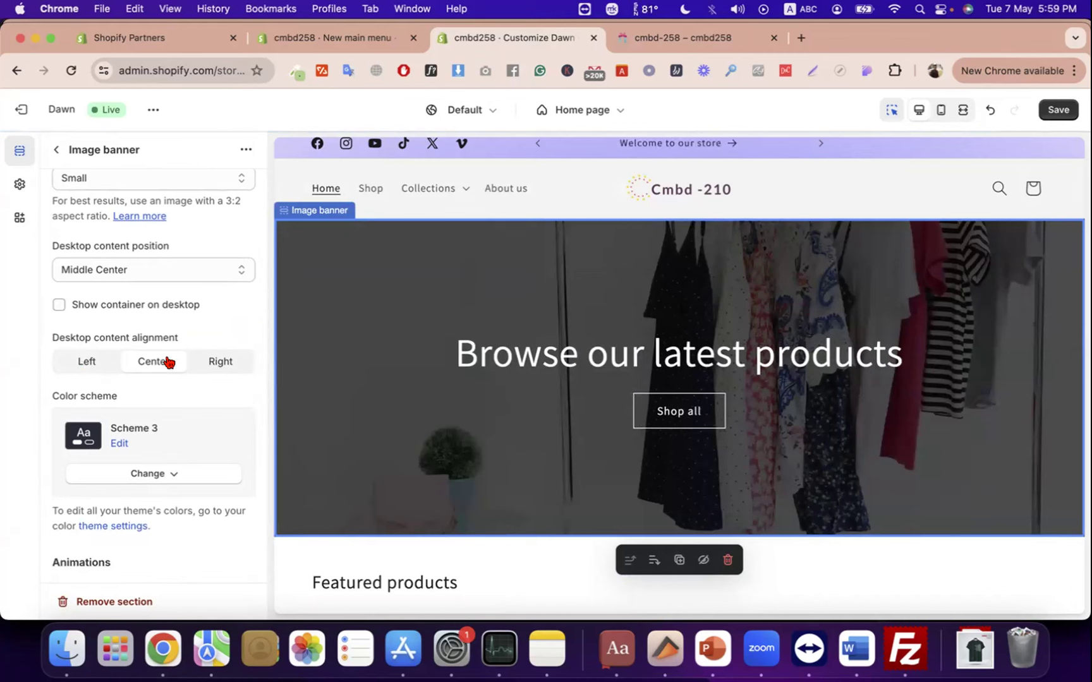
triple_click(154, 342)
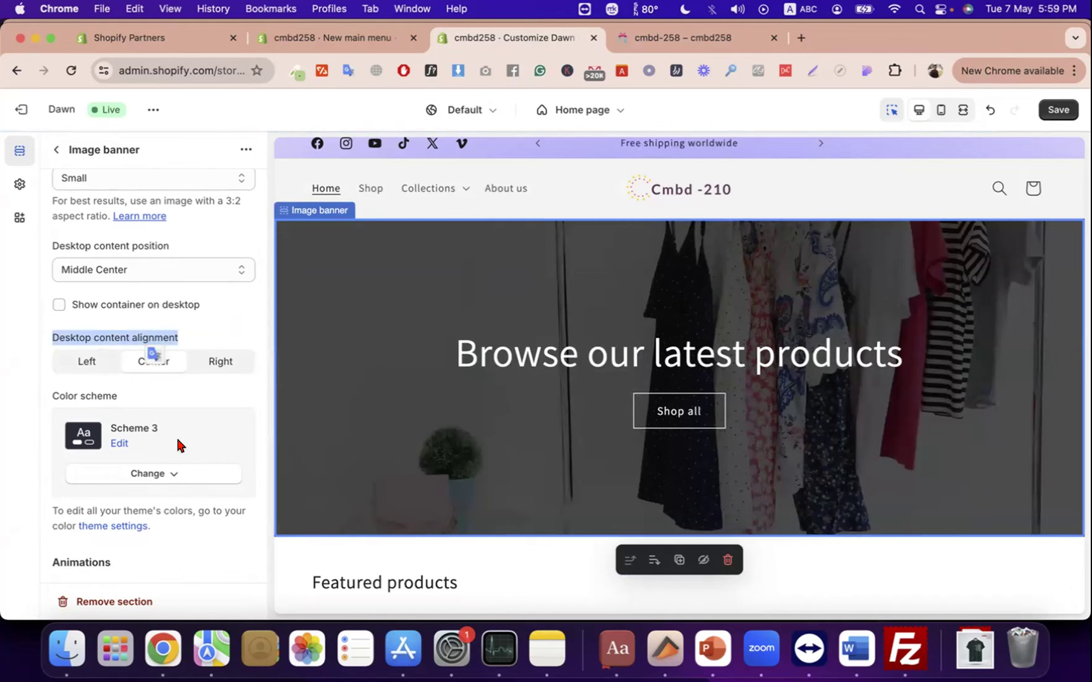
click(217, 366)
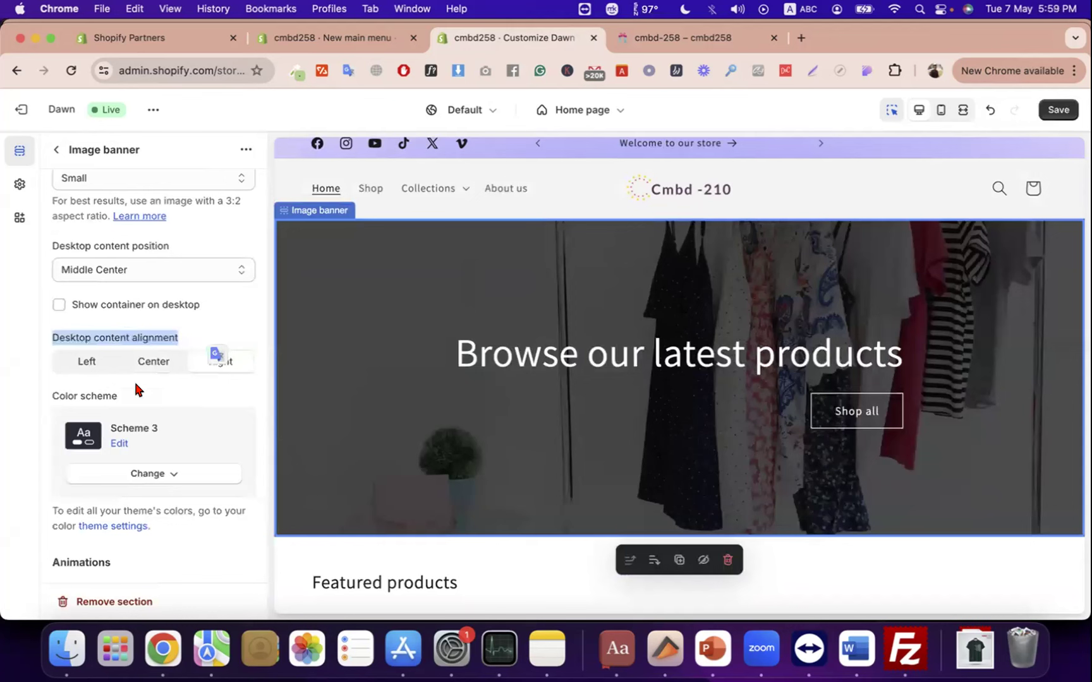
click(87, 363)
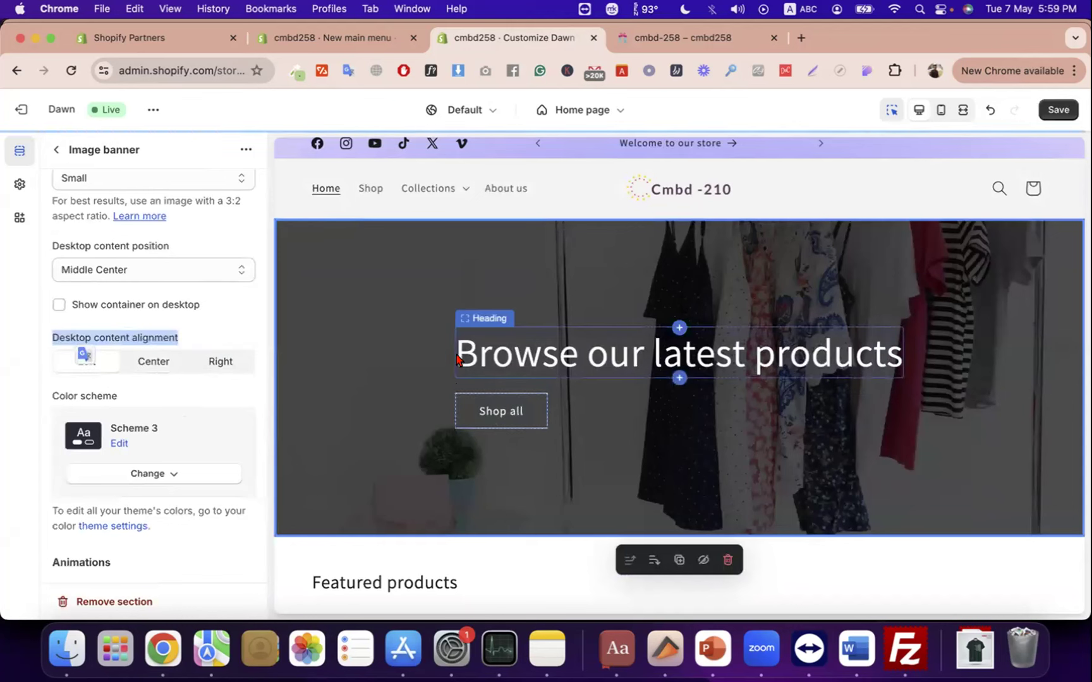
click(174, 366)
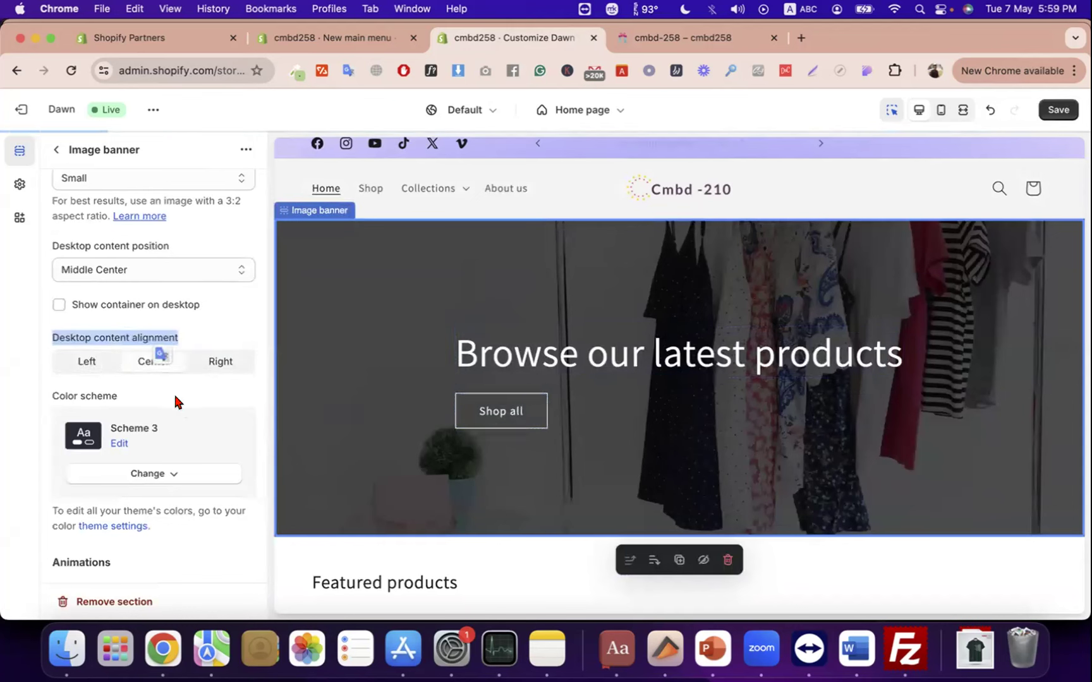
- Try the Ambient movement image behavior on the image banner
scroll(179, 408, down, 2)
scroll(202, 456, down, 1)
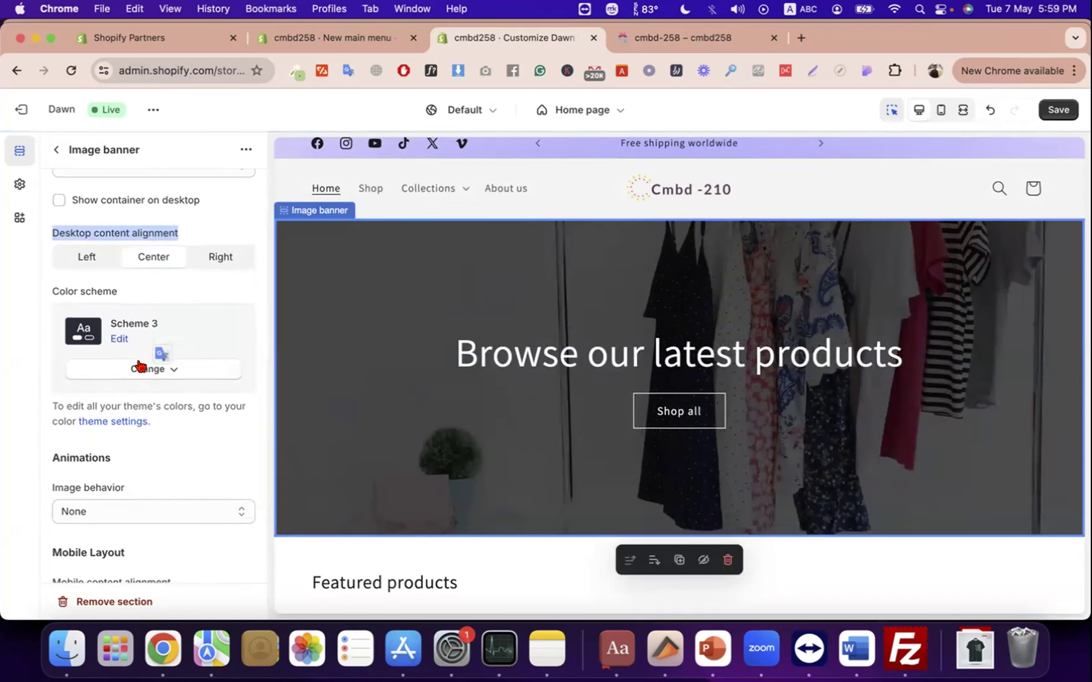
scroll(178, 456, down, 2)
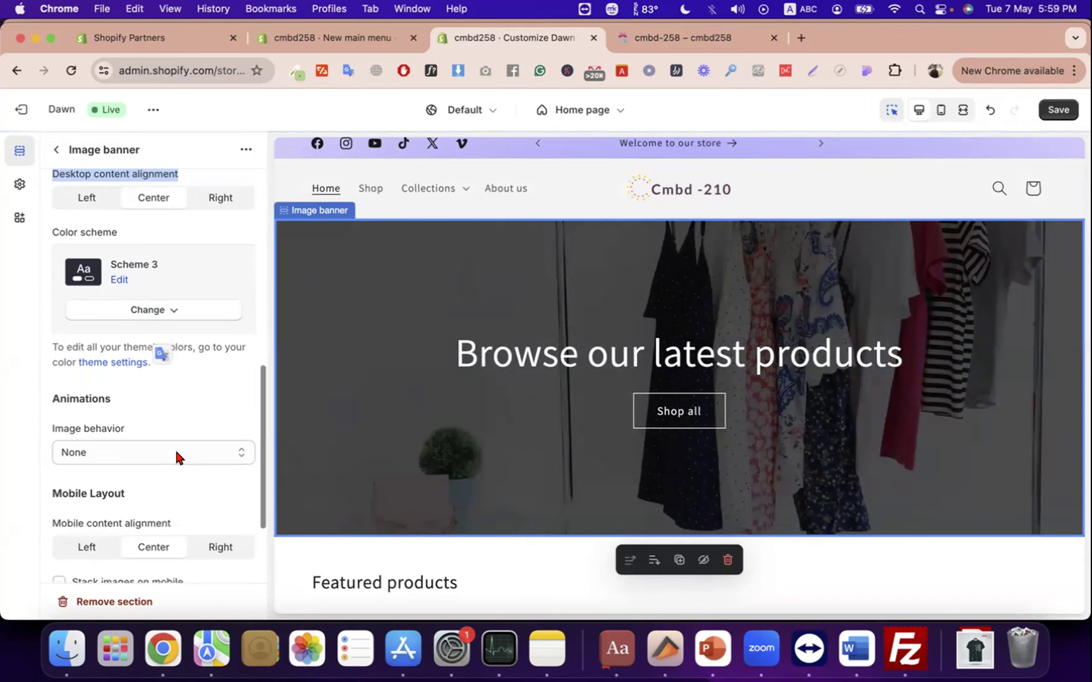
click(163, 453)
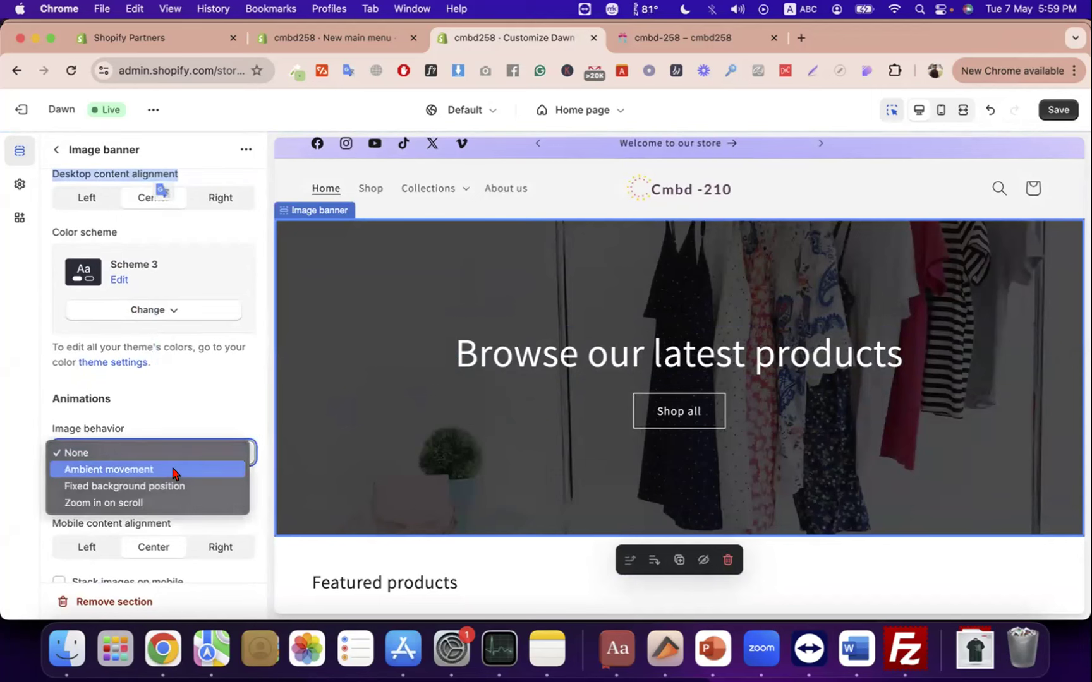
click(172, 470)
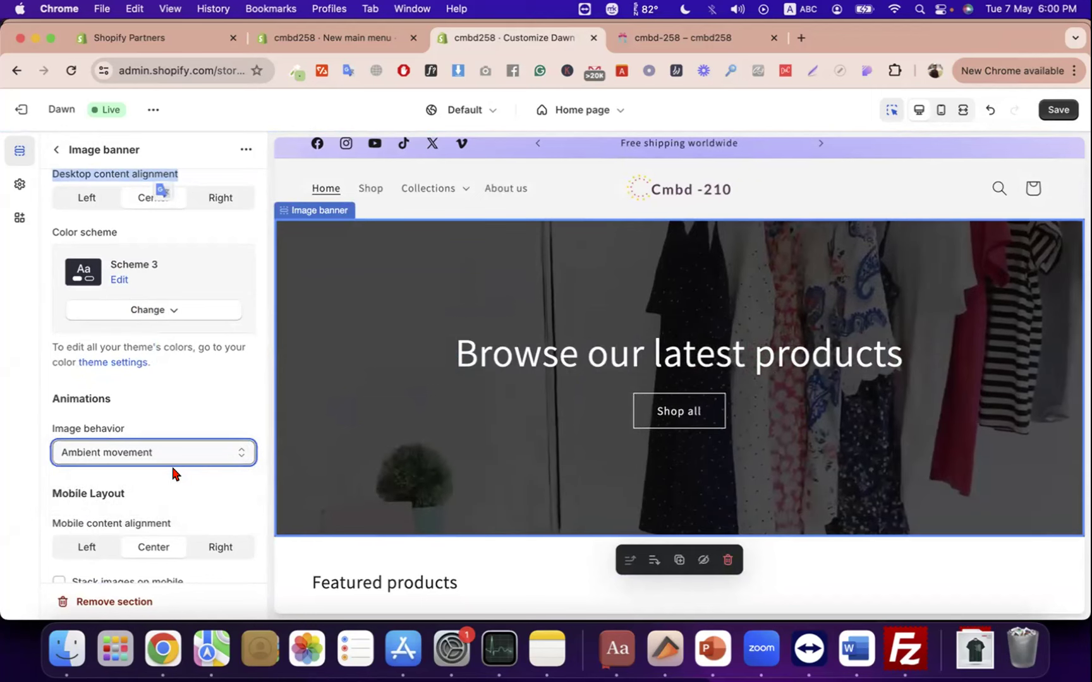
- Try the Fixed background position image behavior on the banner and check its scrolling effect in the preview
click(154, 455)
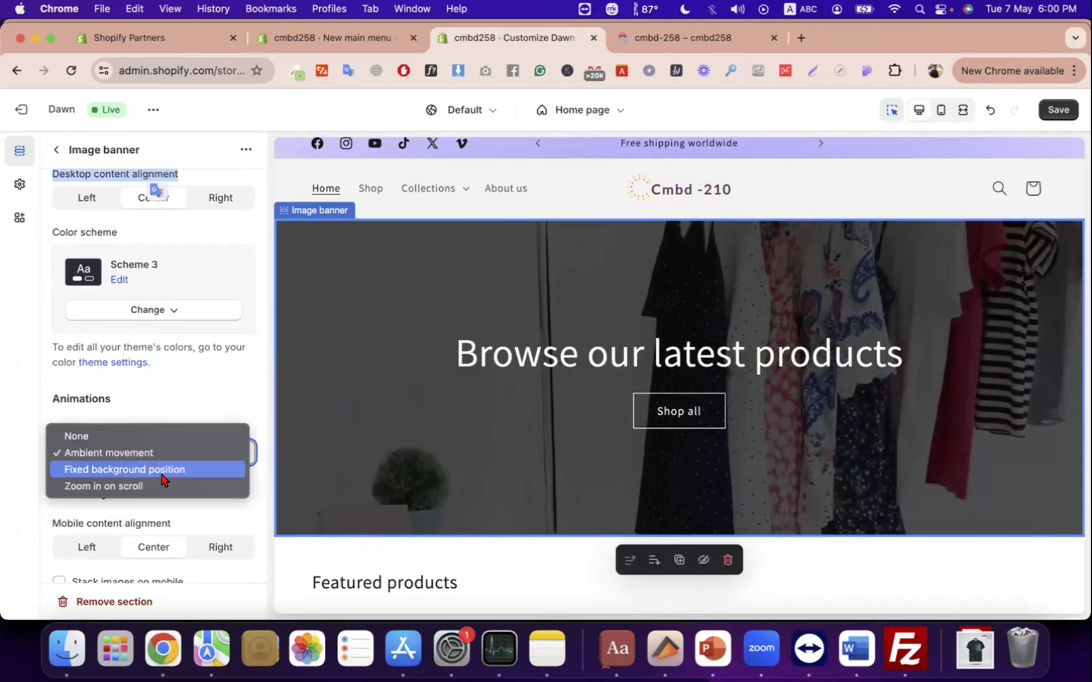
click(162, 470)
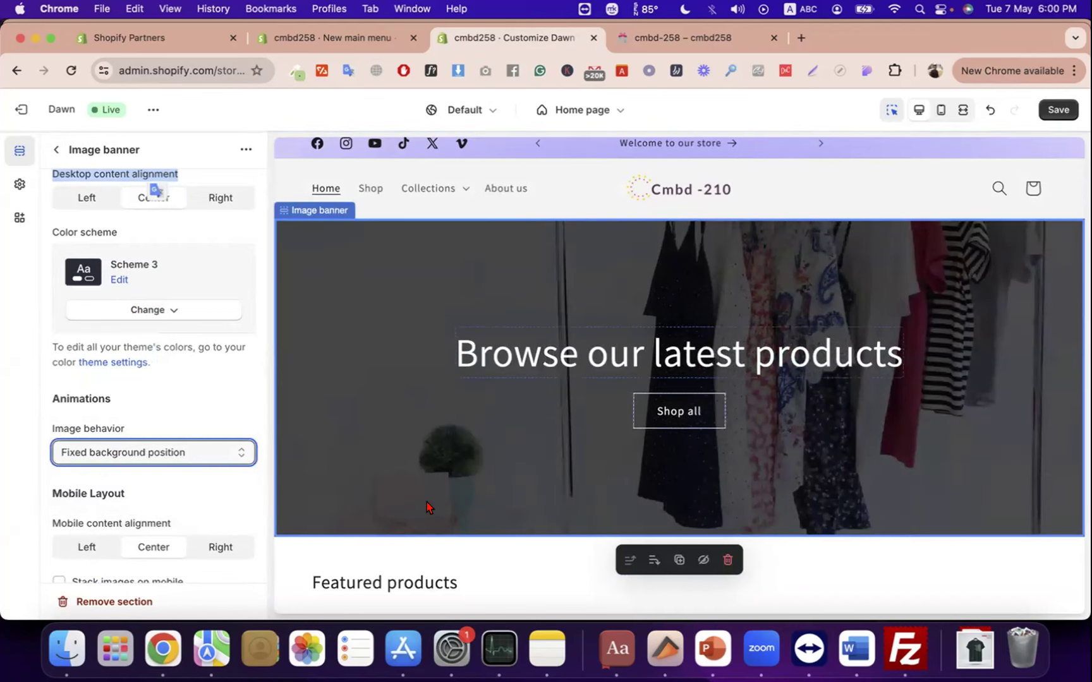
scroll(428, 506, down, 5)
scroll(427, 506, up, 5)
scroll(428, 506, down, 5)
scroll(428, 506, up, 5)
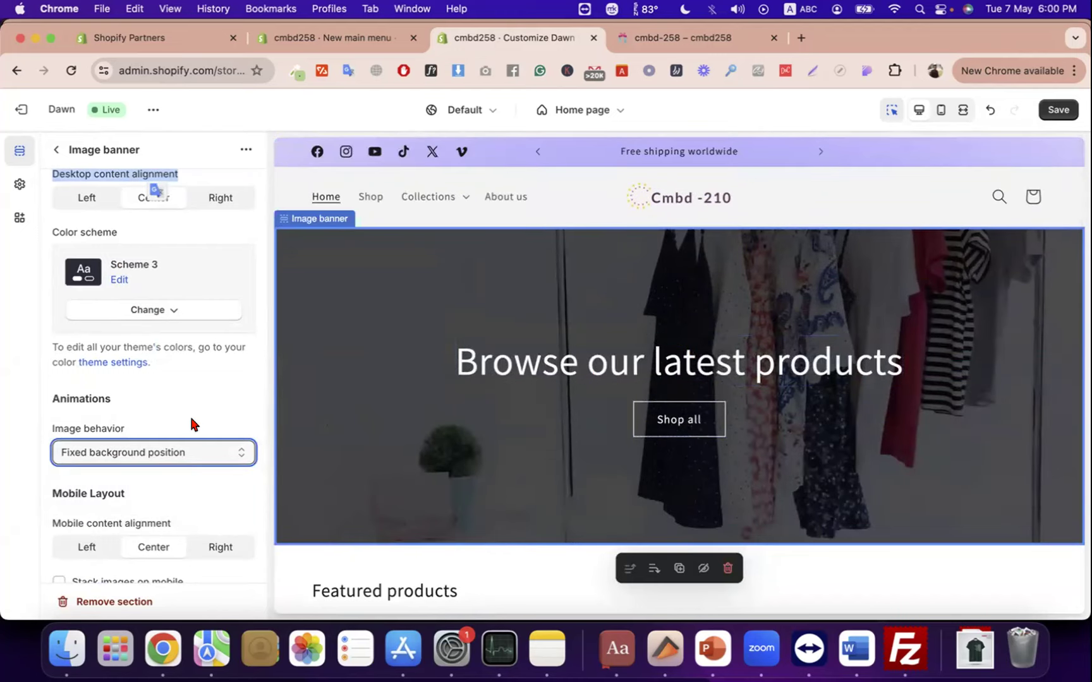
- Set the banner's image behavior to Zoom in on scroll, save the theme and check the effect in the preview
click(176, 453)
click(178, 471)
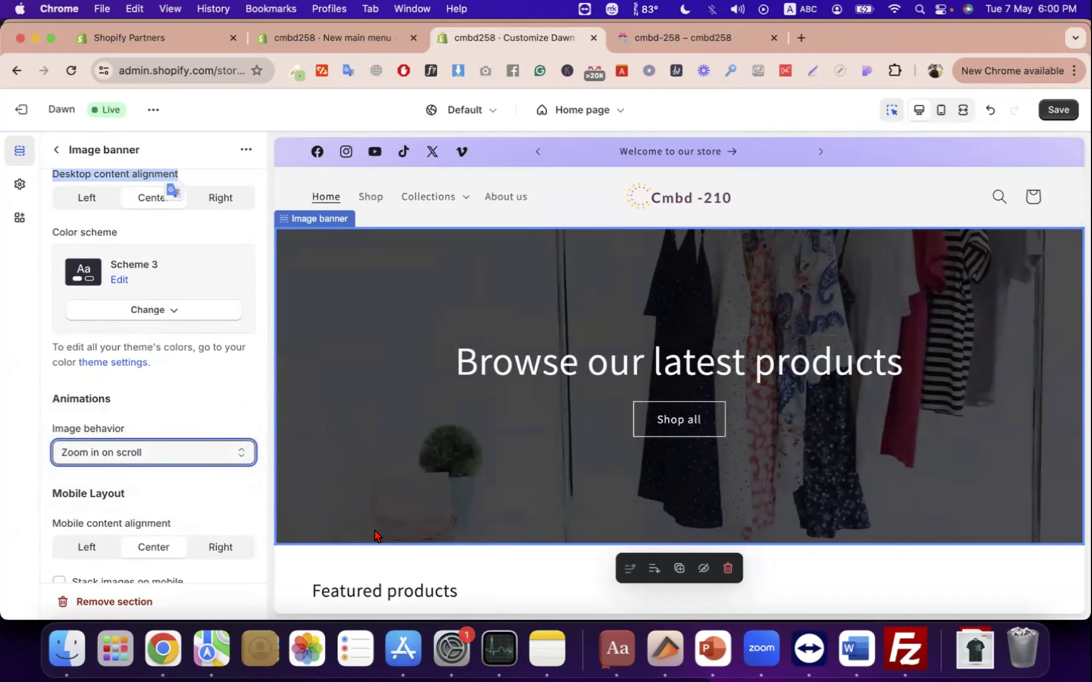
scroll(375, 531, down, 2)
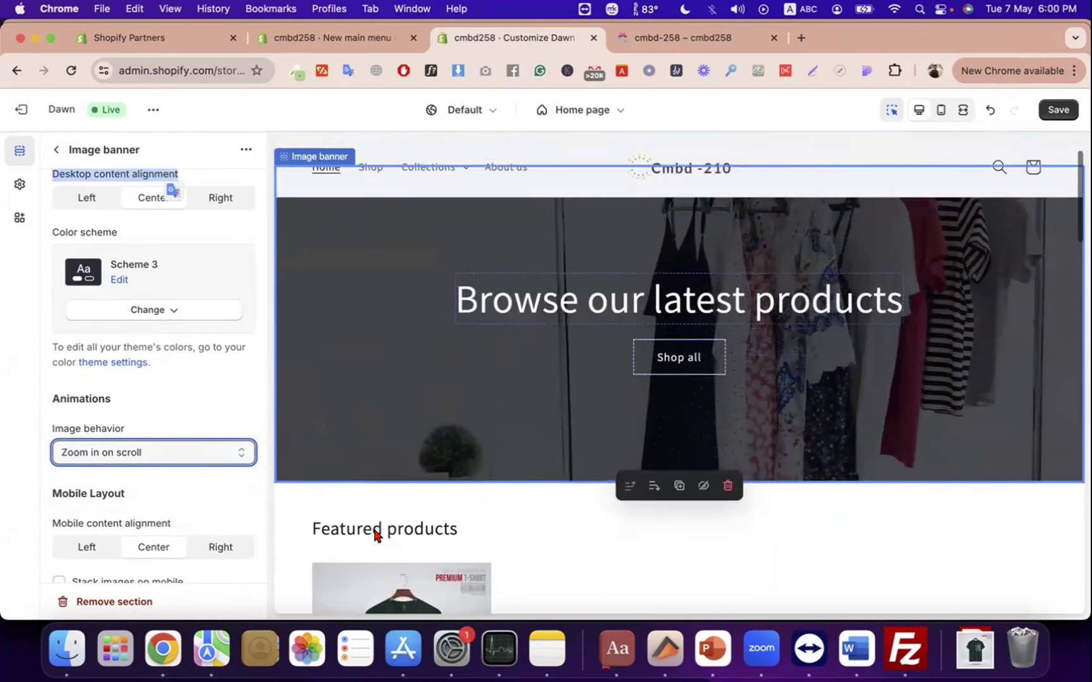
scroll(375, 531, up, 2)
click(1059, 110)
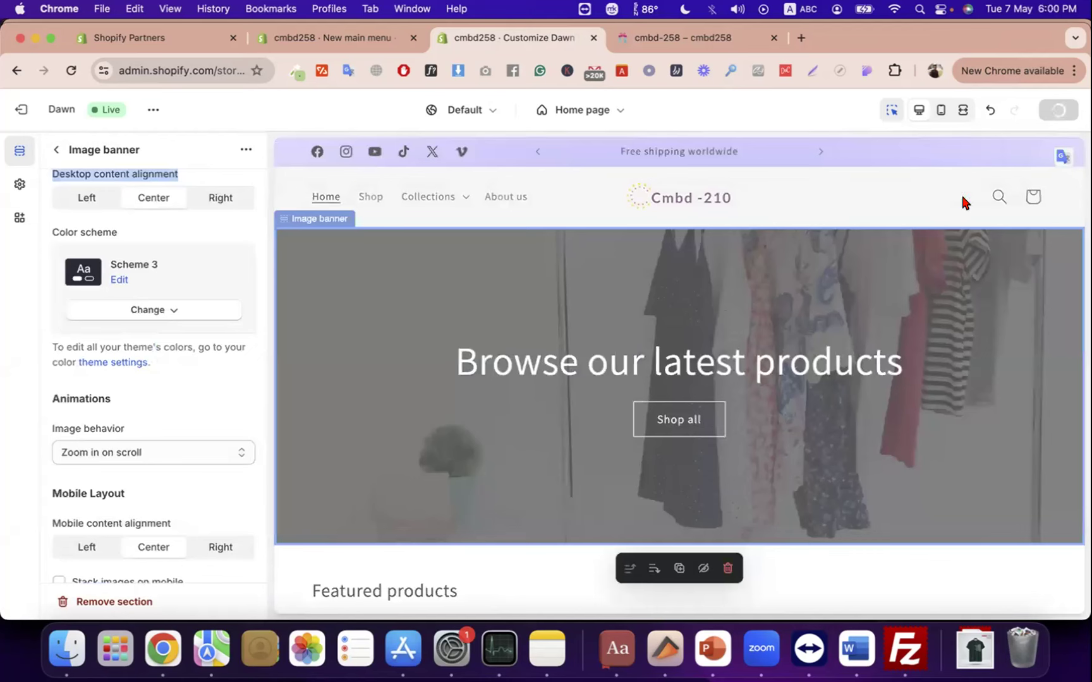
scroll(676, 388, down, 2)
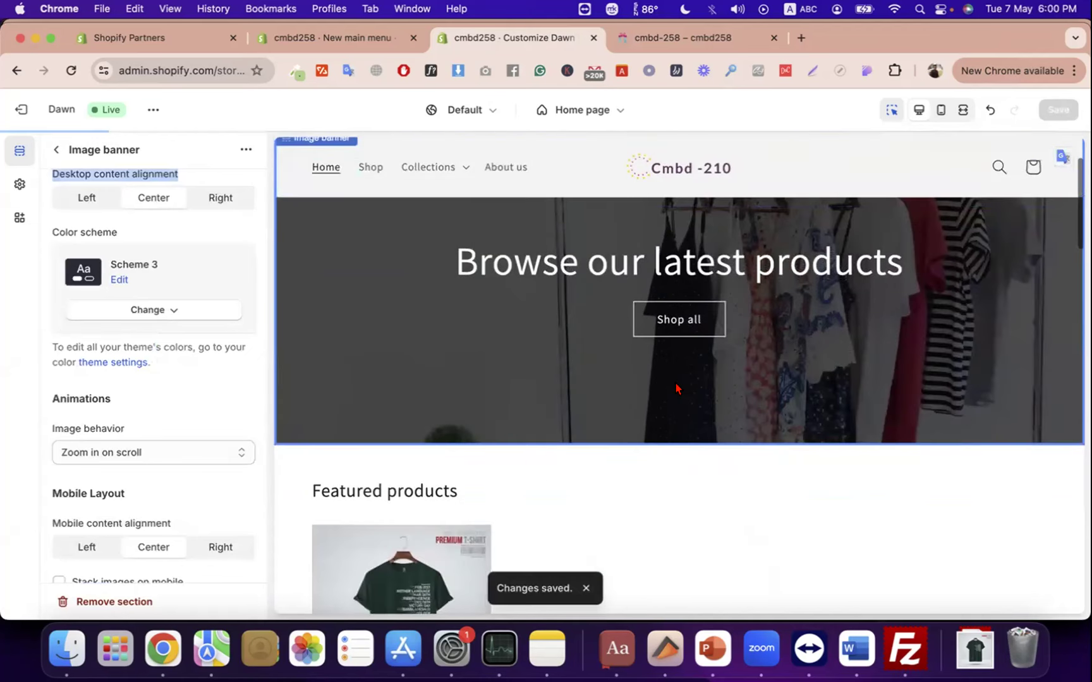
scroll(676, 386, down, 2)
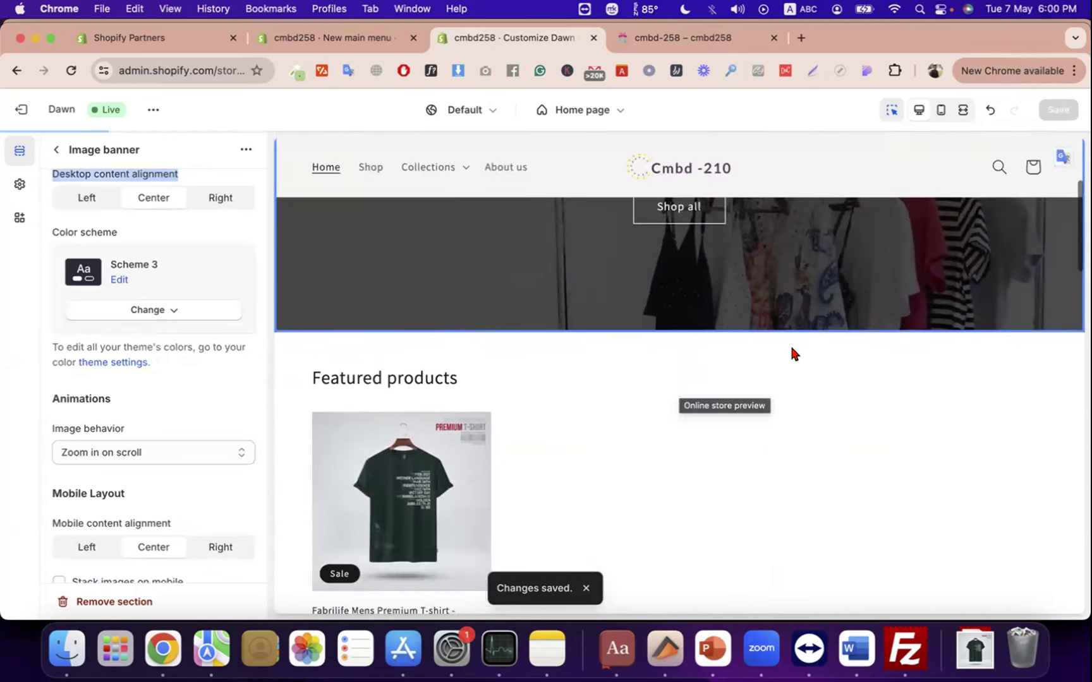
- Set the image banner's image behavior back to Fixed background position
click(107, 454)
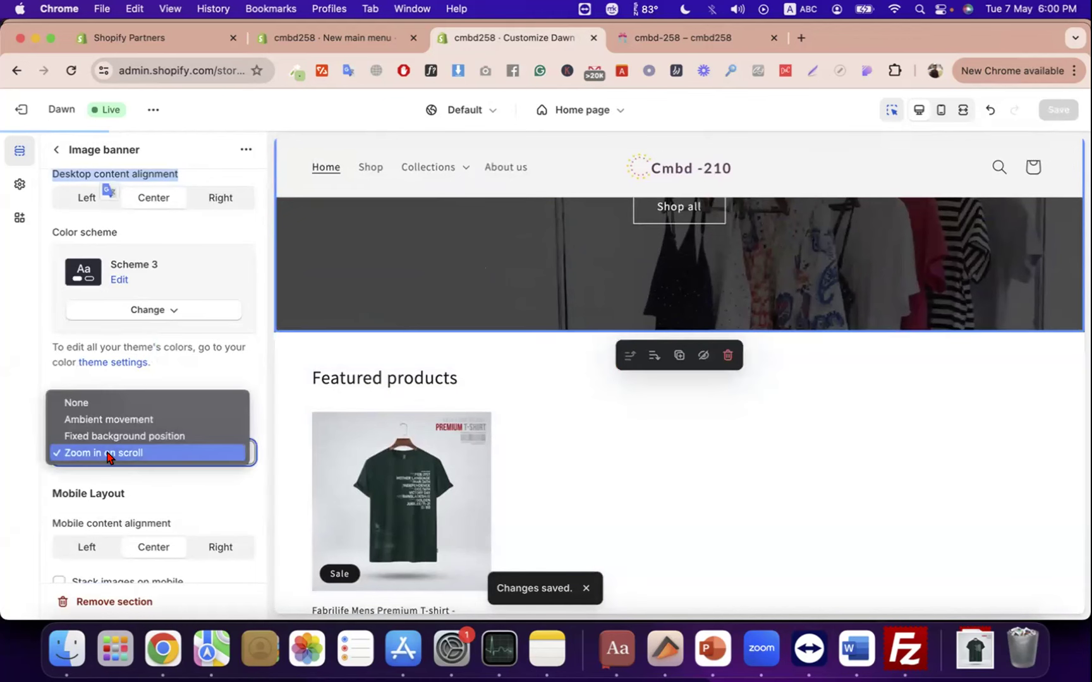
click(150, 437)
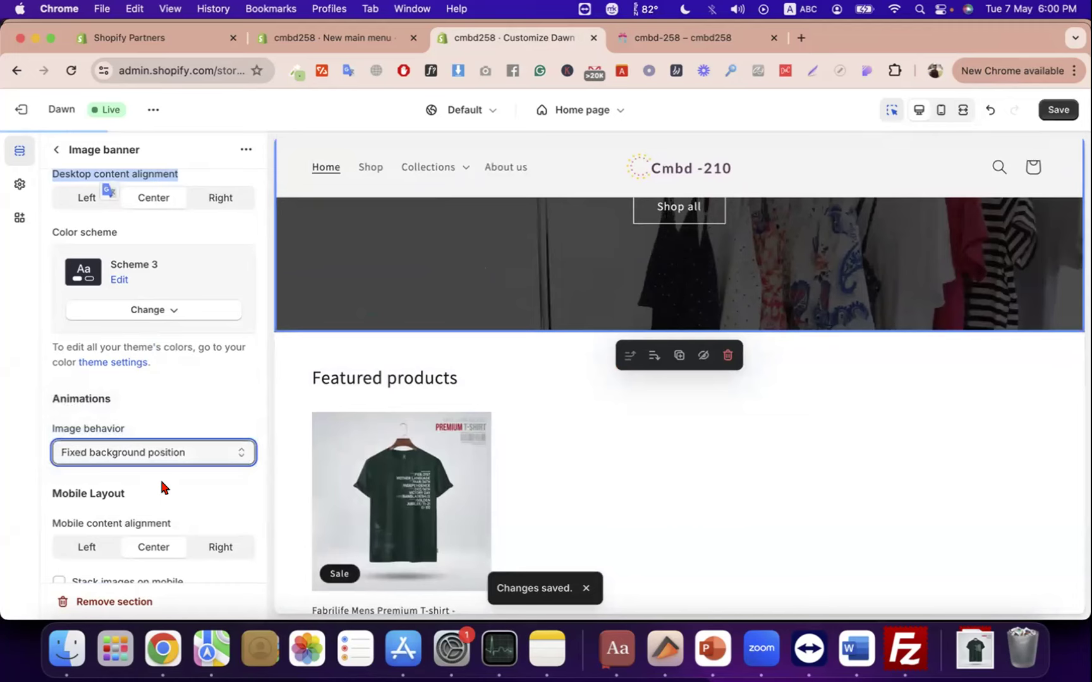
- Switch to the mobile preview and try stacking the banner's images on mobile, turning the option back off
scroll(161, 486, down, 2)
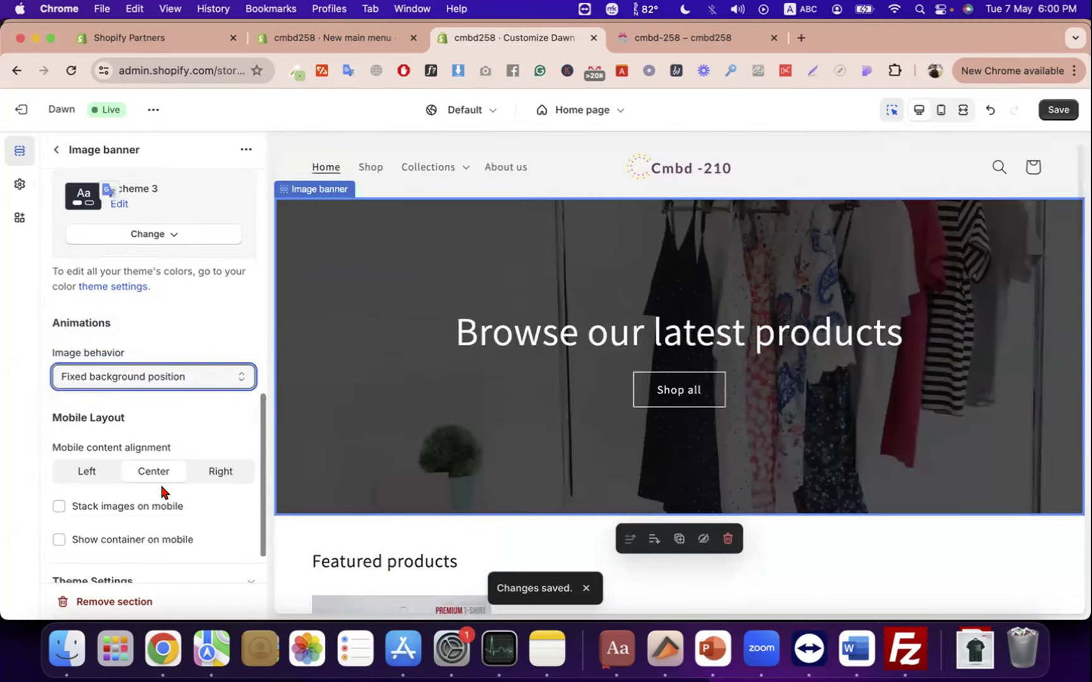
triple_click(95, 418)
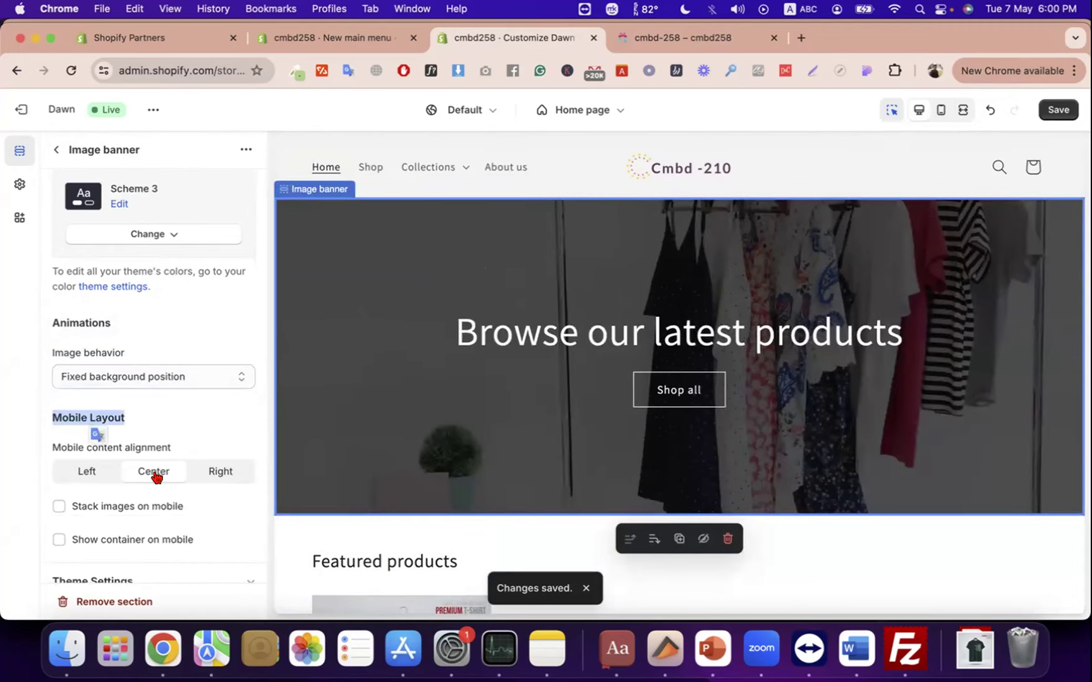
click(942, 110)
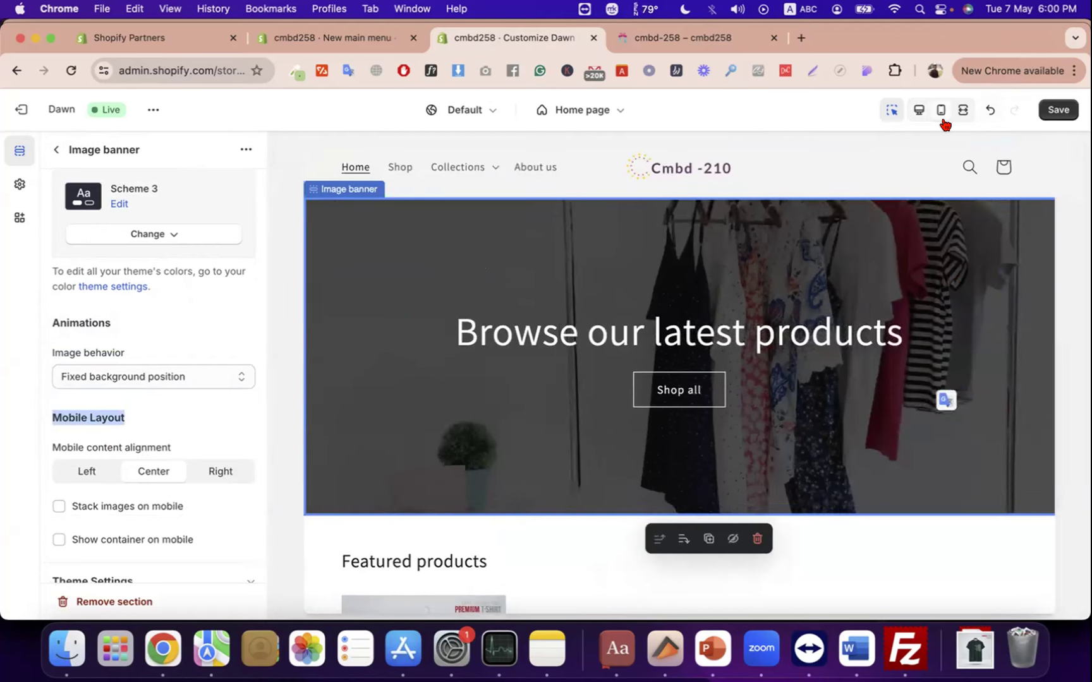
click(146, 513)
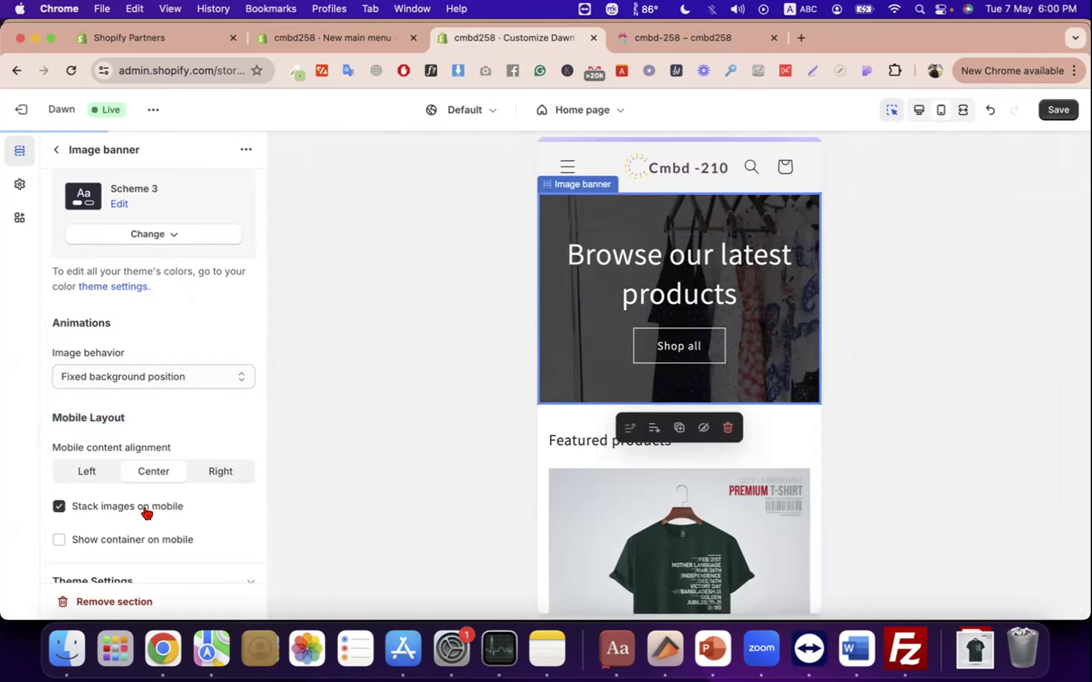
click(144, 509)
- Try showing the banner's container on mobile, turn it back off and return to the desktop preview
click(150, 539)
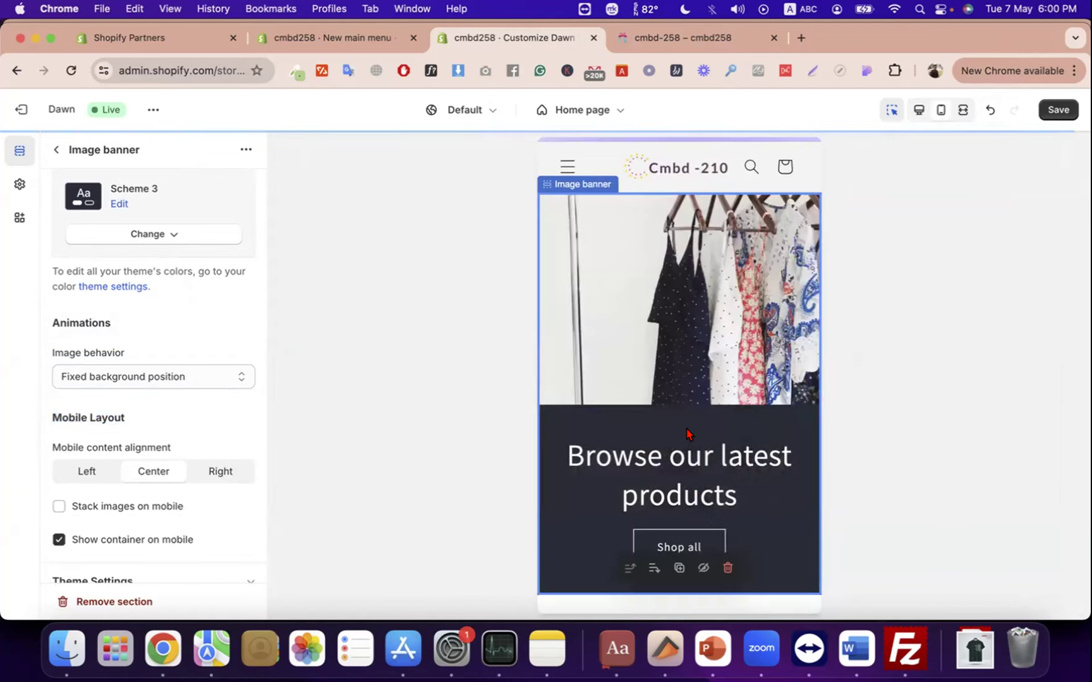
scroll(711, 382, down, 2)
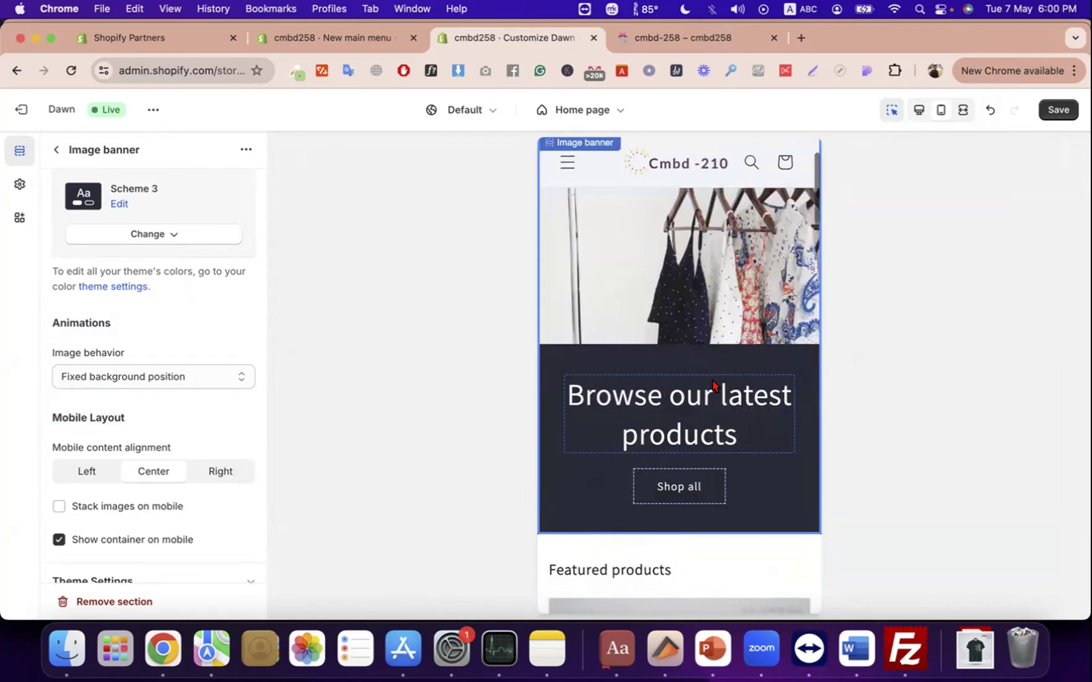
scroll(733, 421, up, 2)
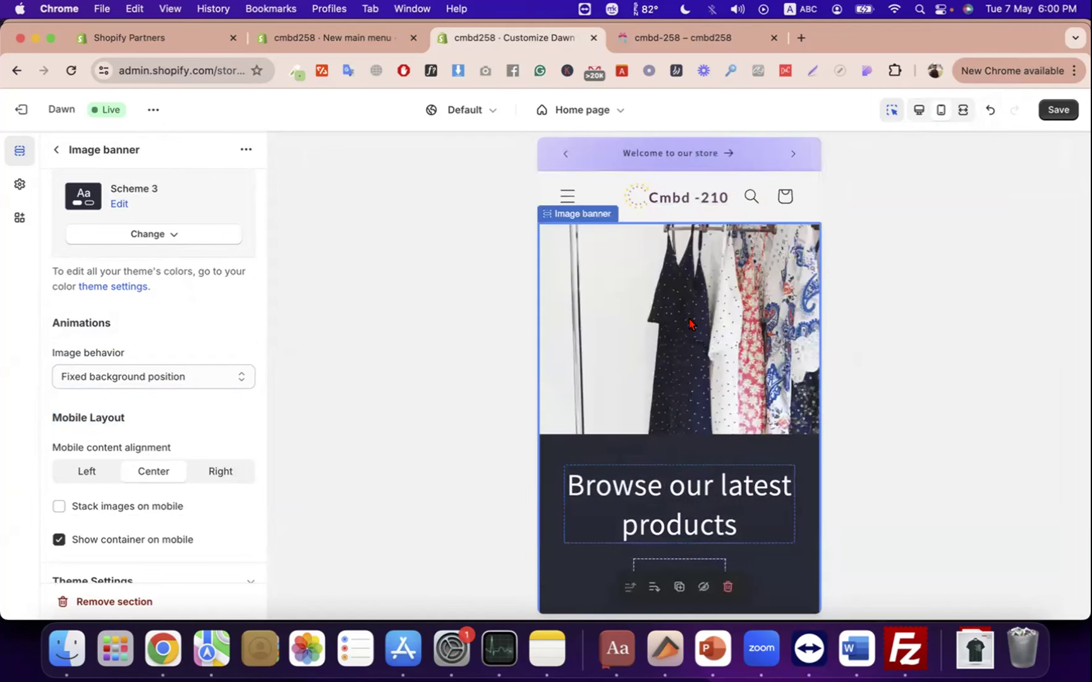
click(107, 536)
scroll(179, 497, down, 1)
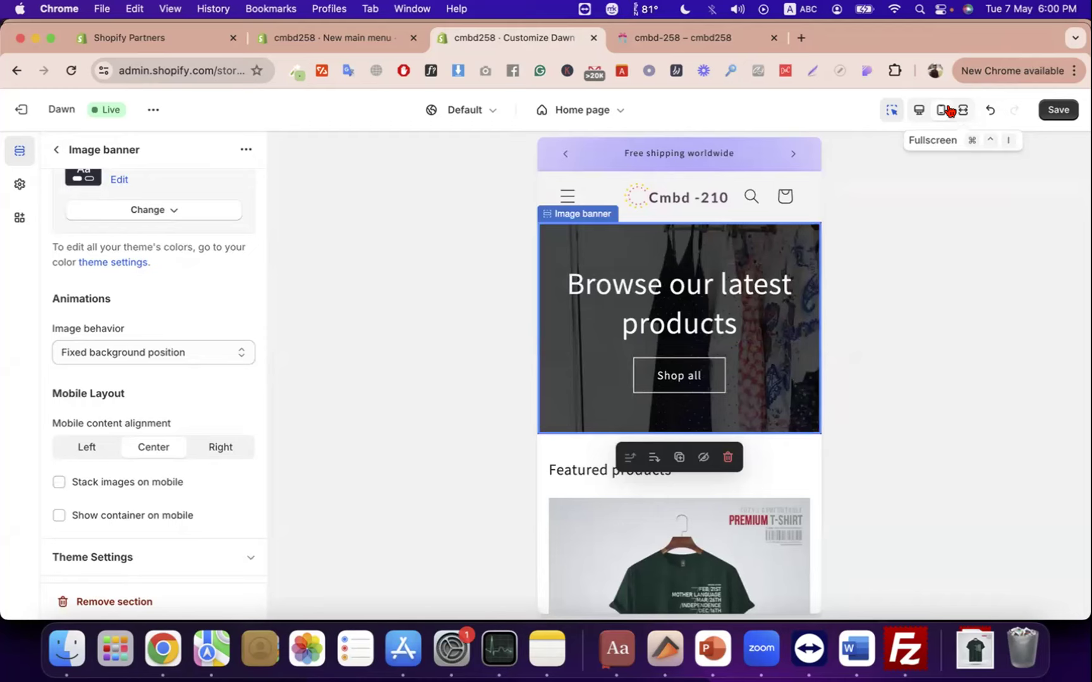
click(919, 110)
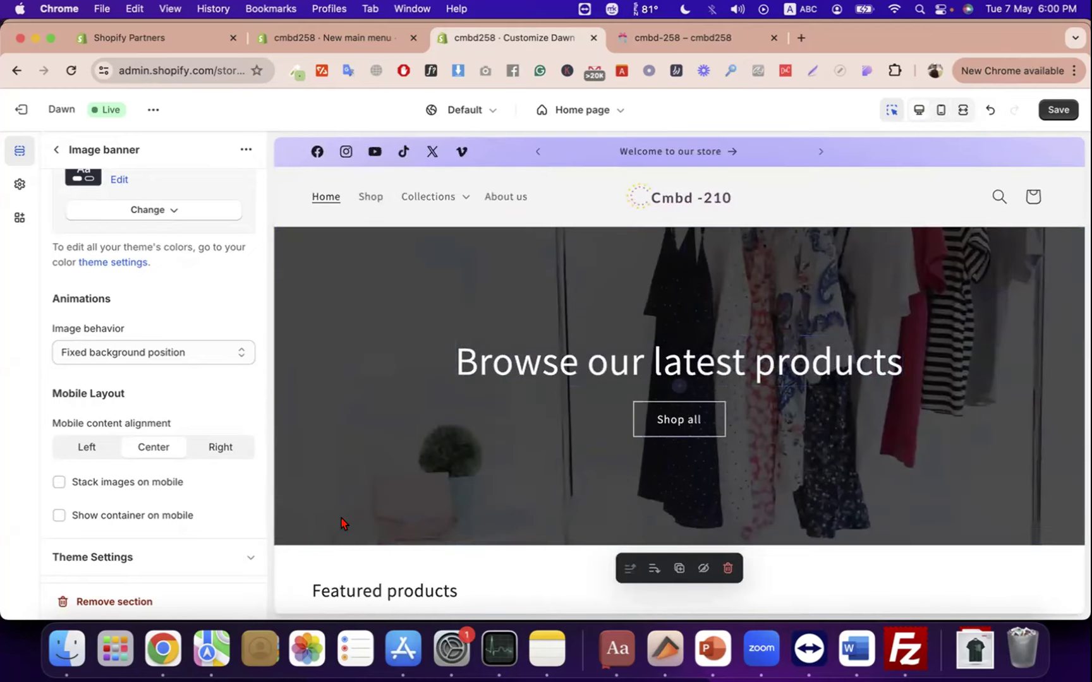
- Leave the image banner settings and open the home page's Featured collection section settings
scroll(165, 399, down, 2)
scroll(158, 379, up, 5)
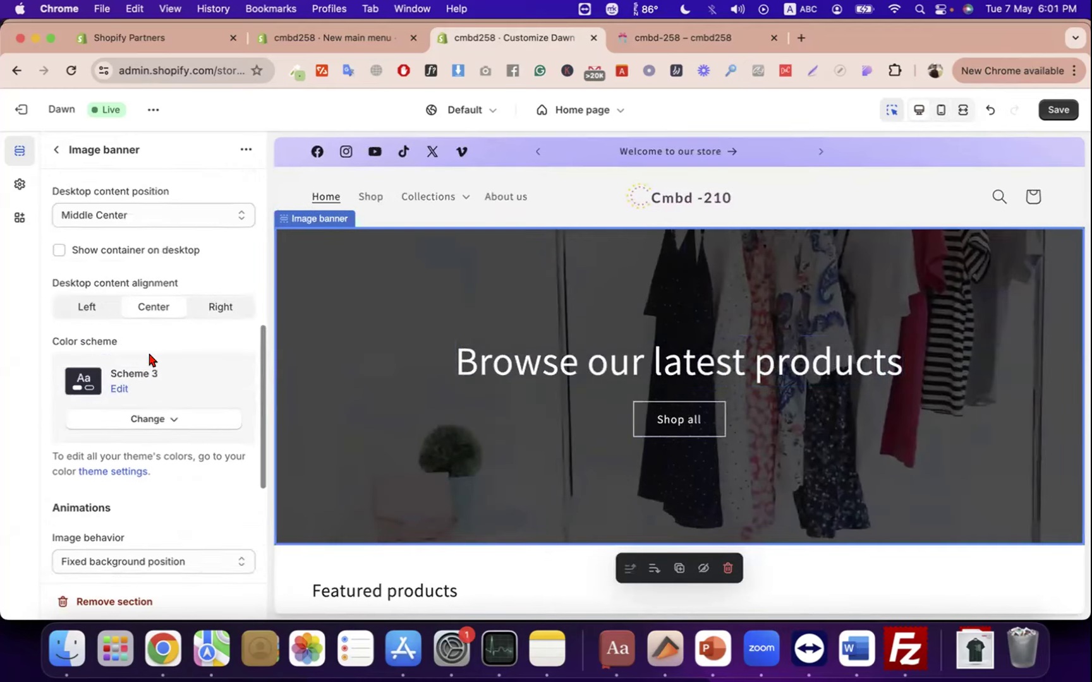
click(55, 151)
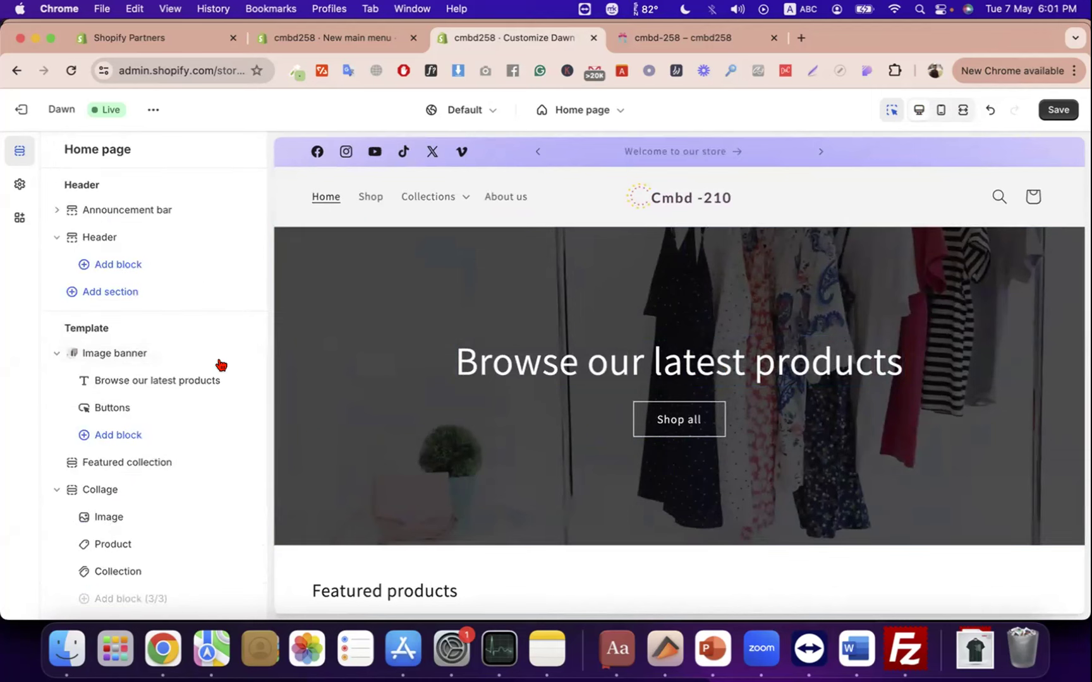
mouse_move(152, 466)
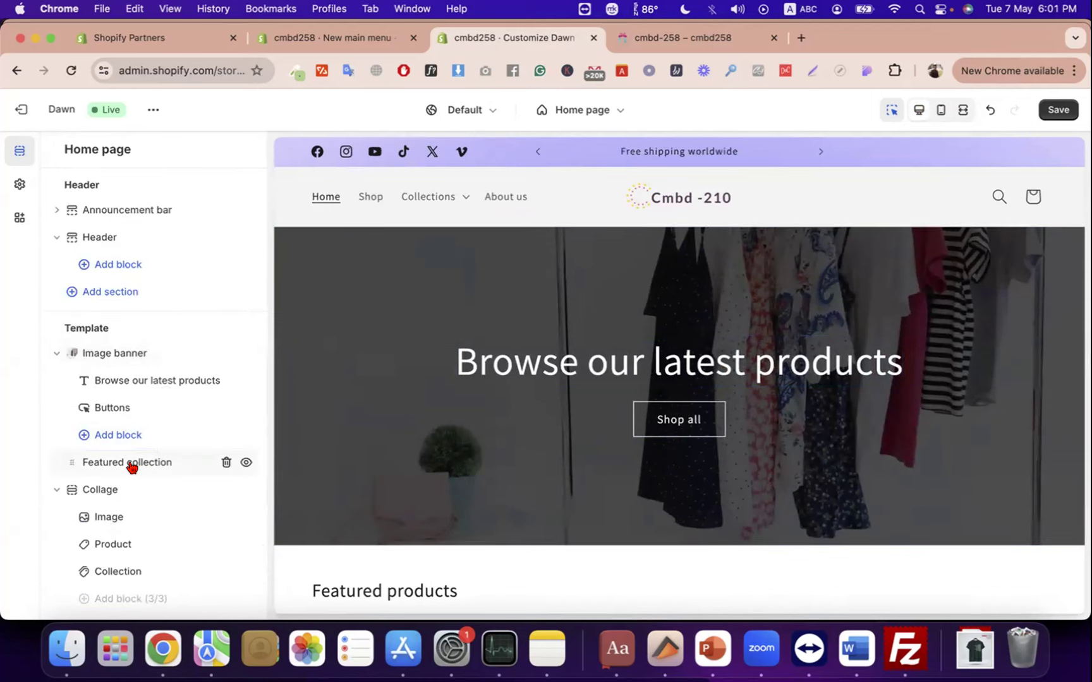
click(129, 463)
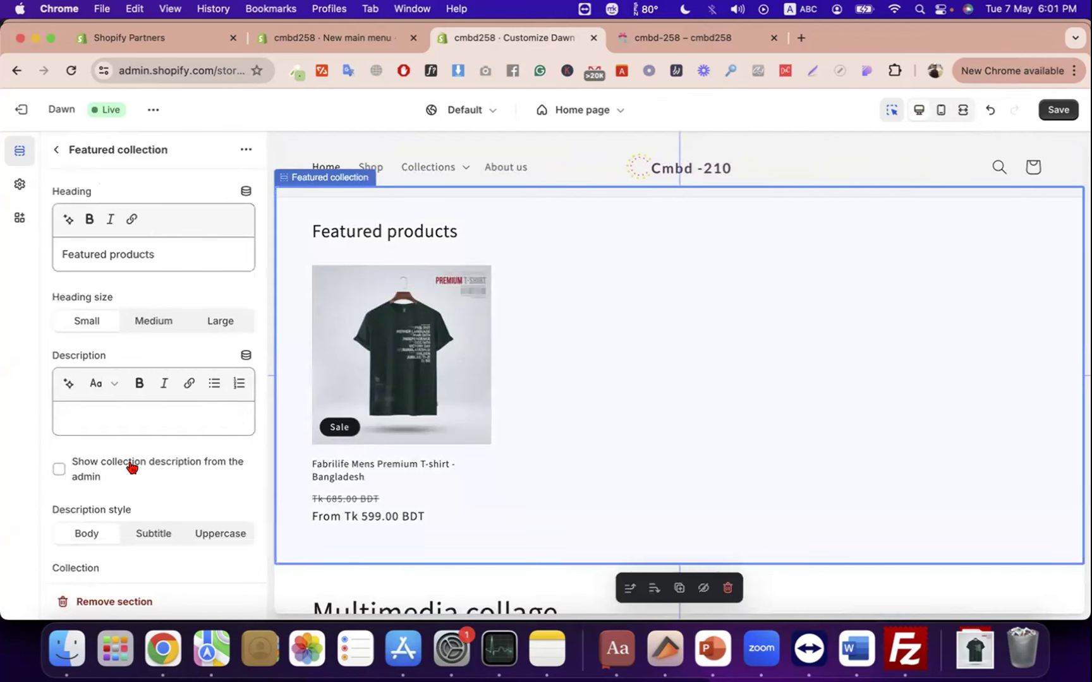
- Switch to the store admin and open the Collections list under Products
click(323, 39)
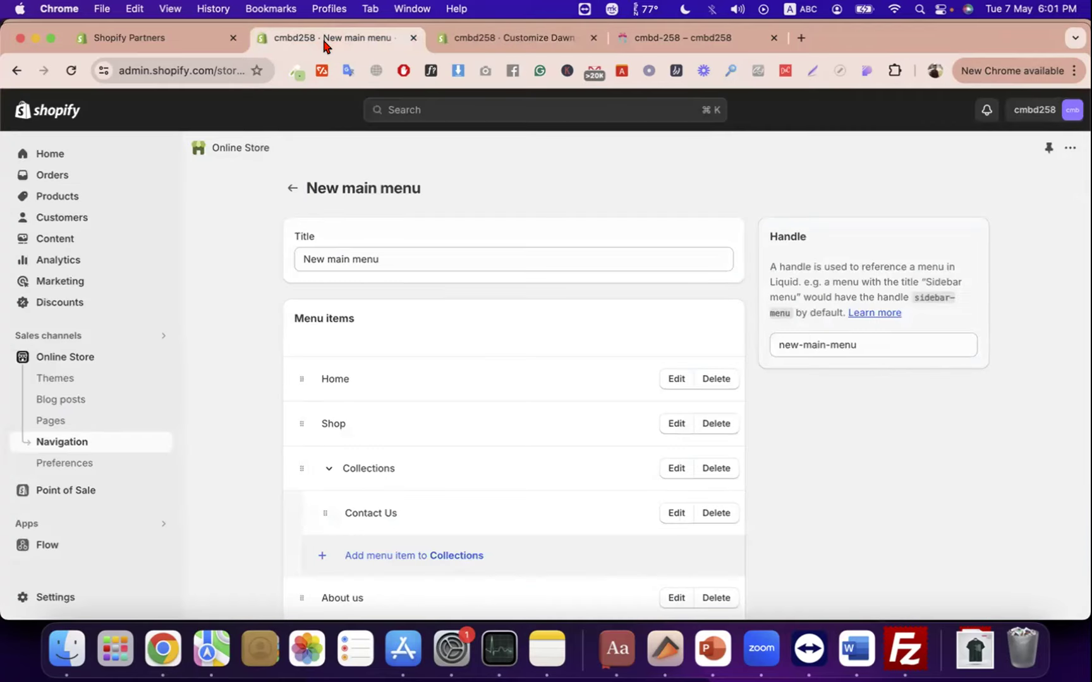
click(292, 188)
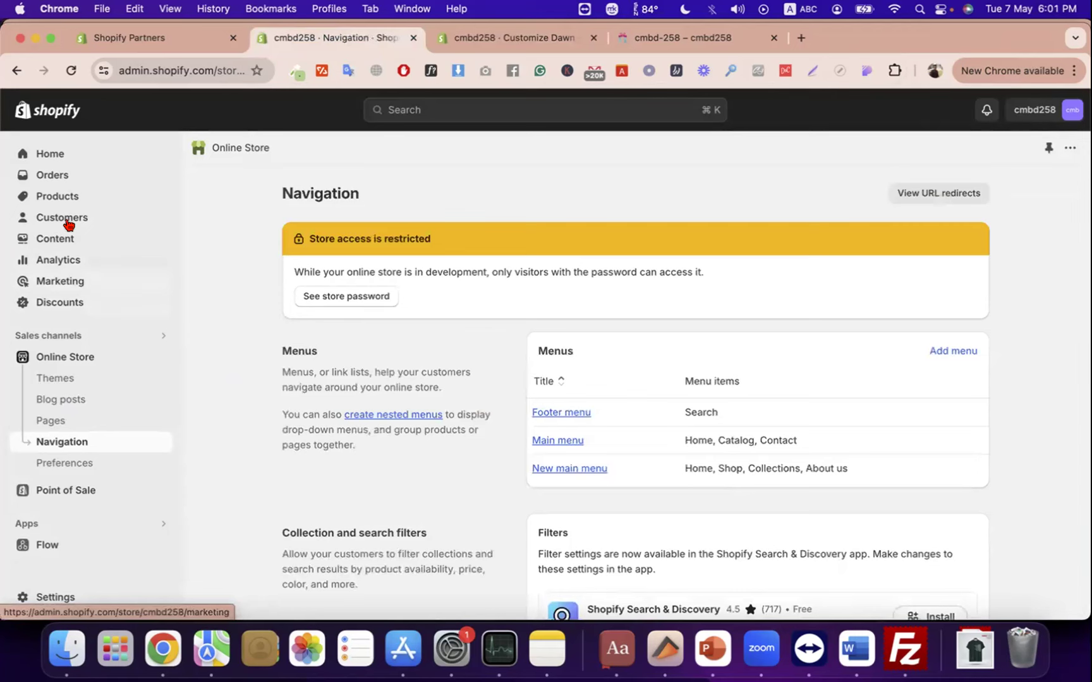
click(62, 199)
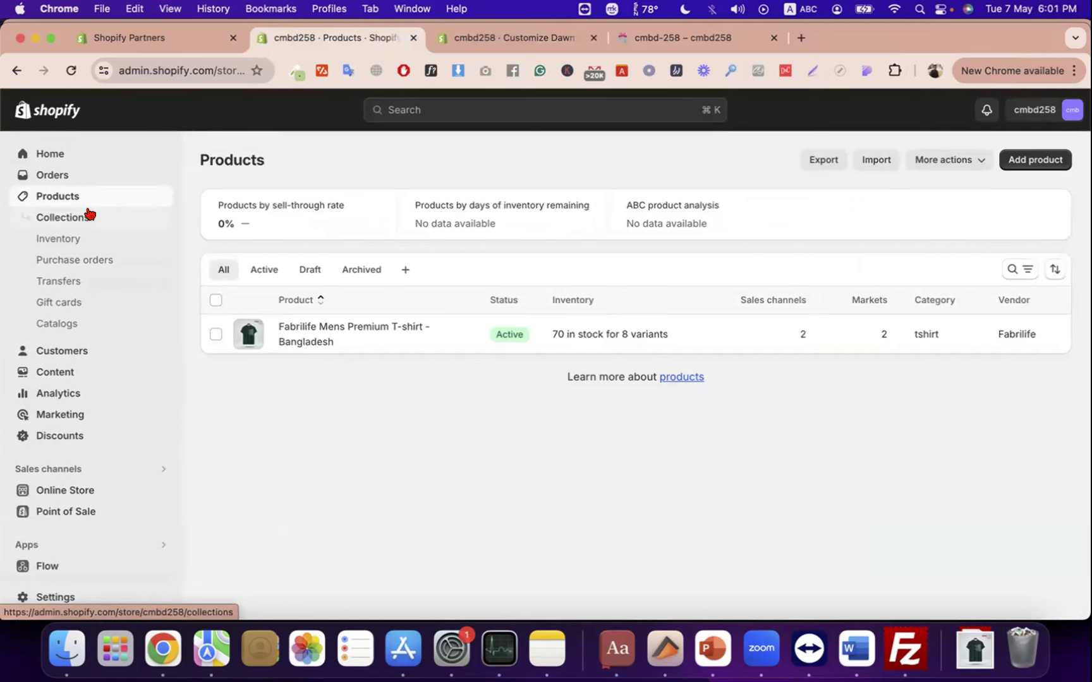
click(89, 215)
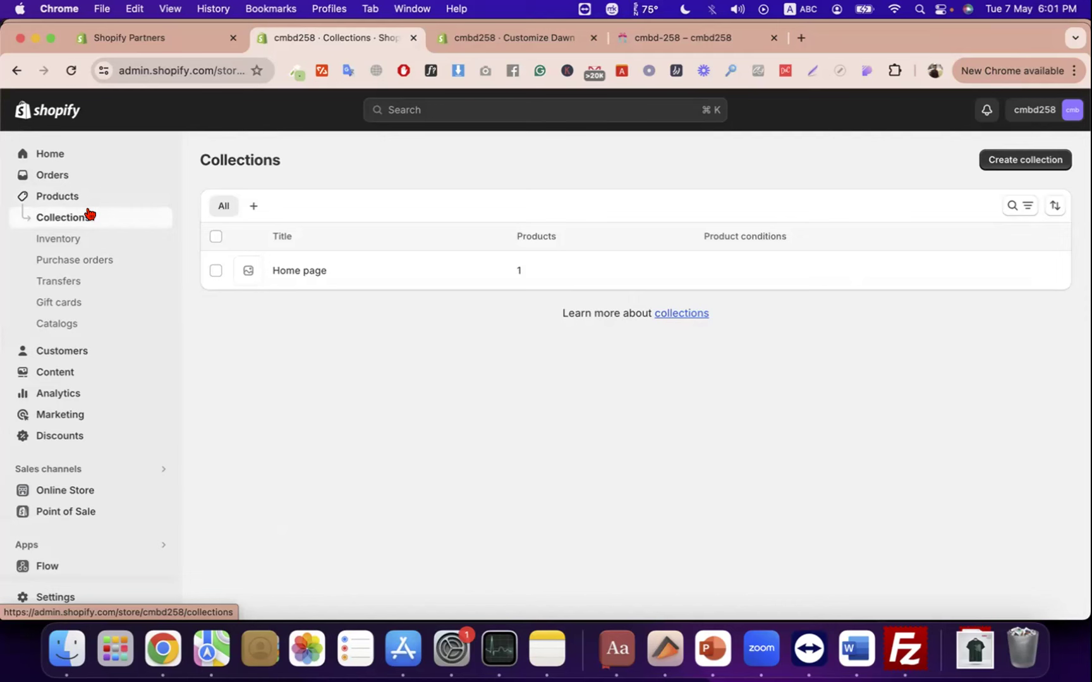
double_click(239, 158)
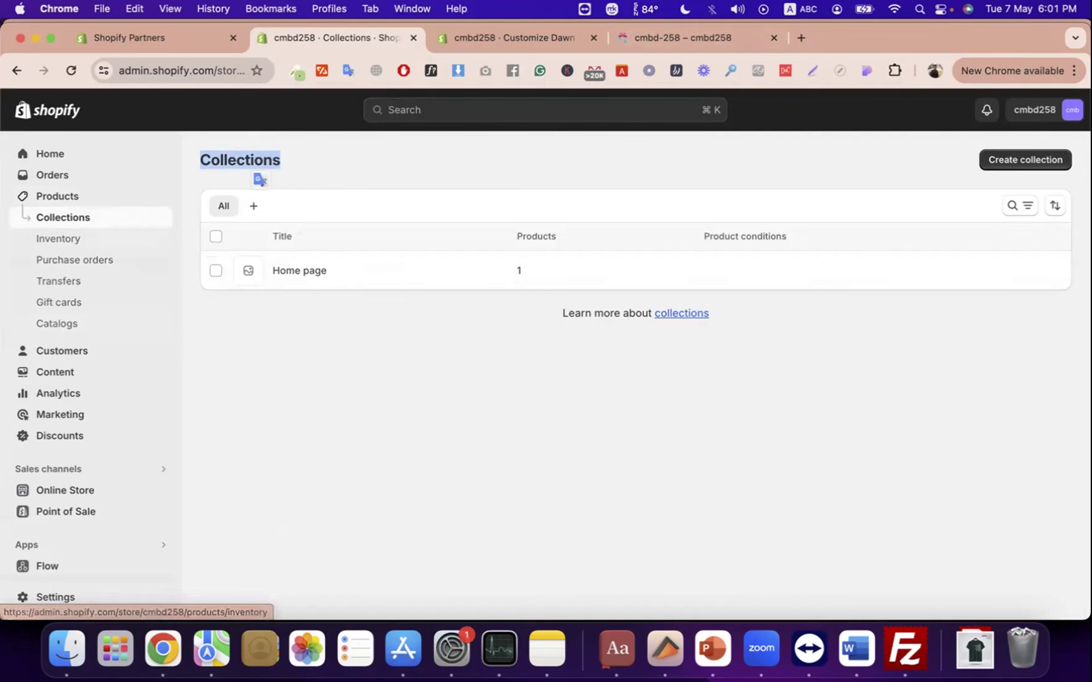
- Start a new collection and title it "Summer Collection"
click(1046, 161)
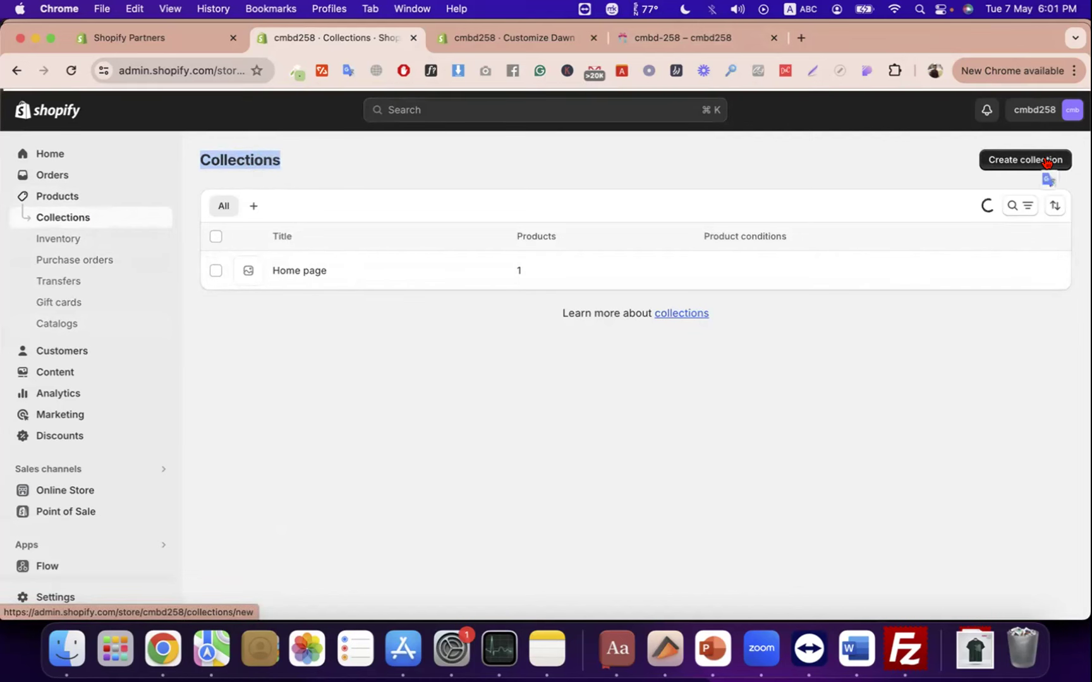
click(507, 232)
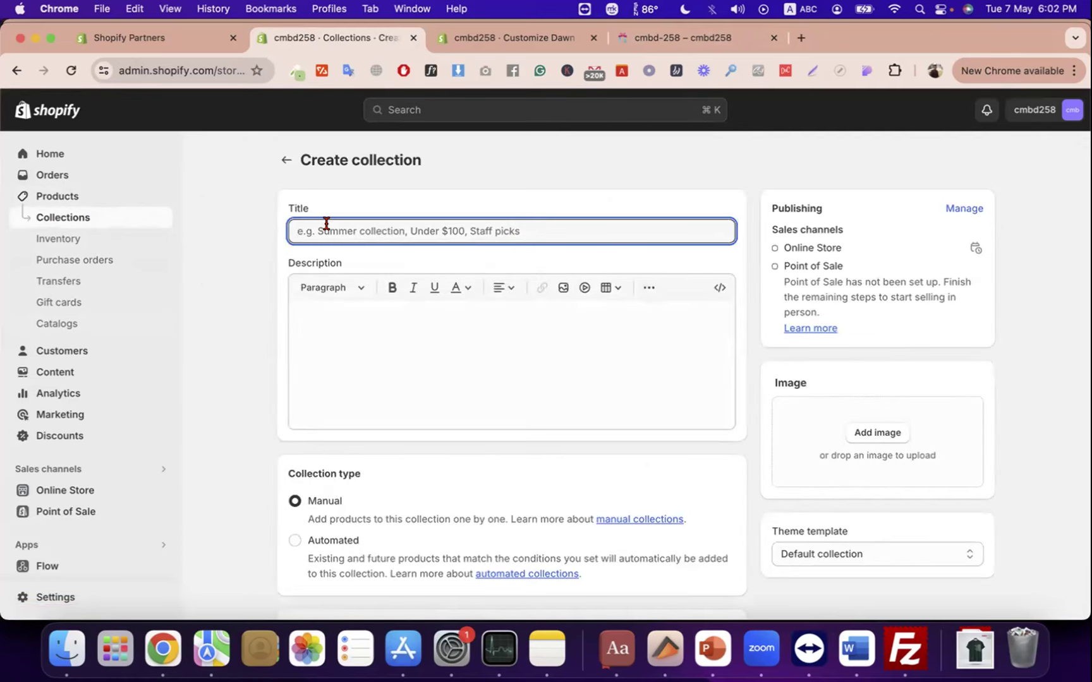
text(Summerc)
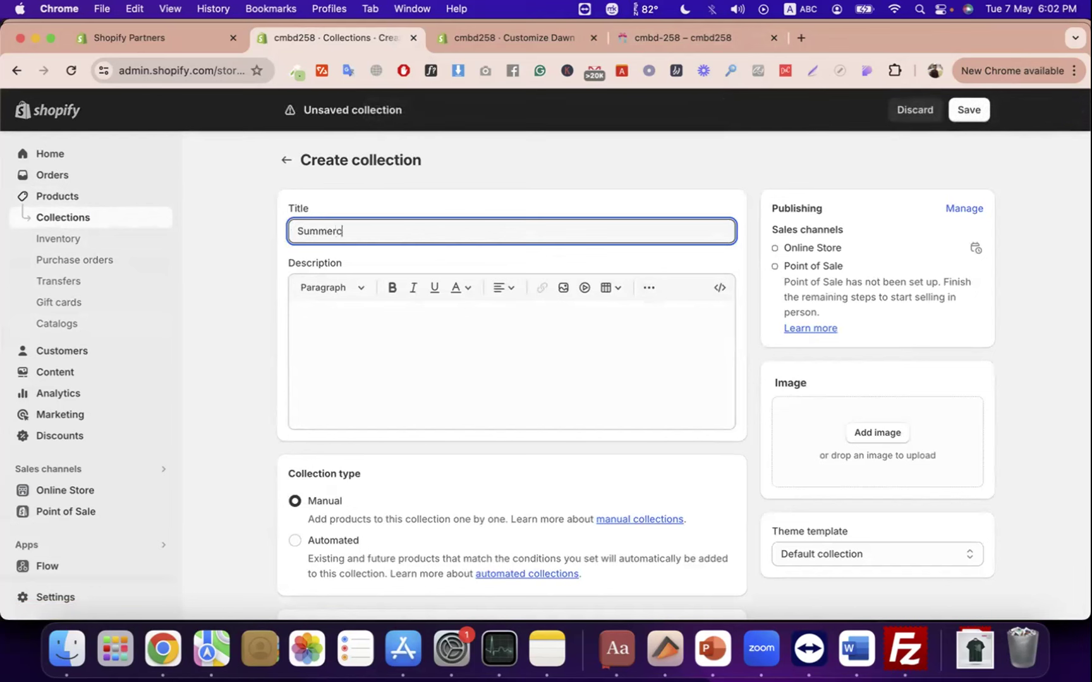
key(BackSpace)
text(Collection)
click(351, 338)
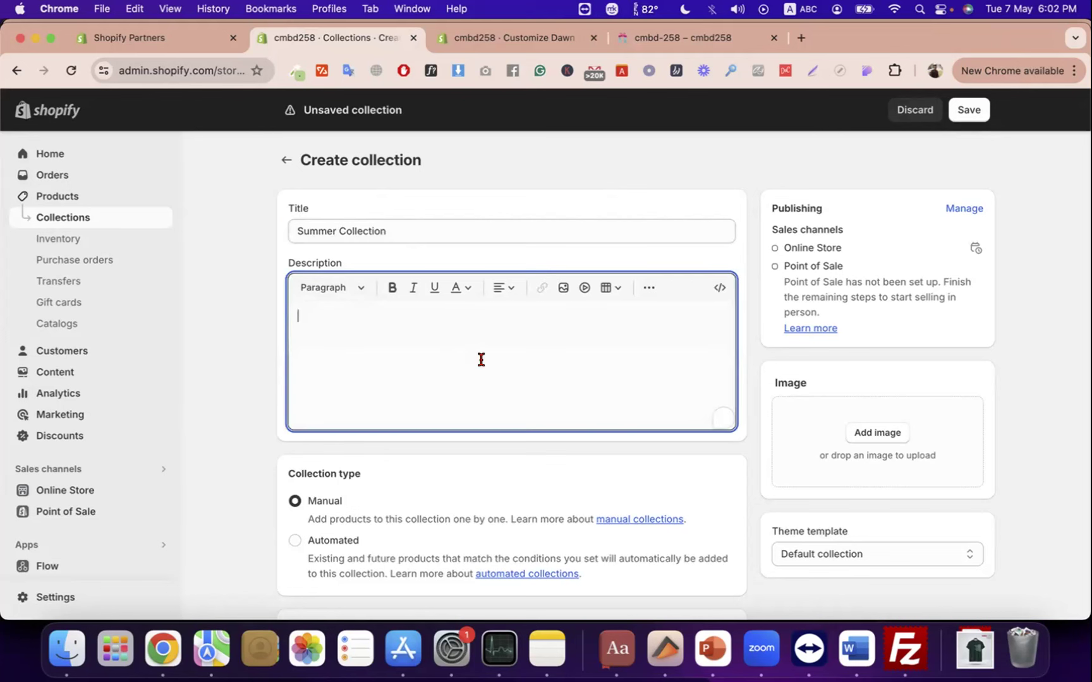
click(649, 288)
click(436, 379)
click(891, 434)
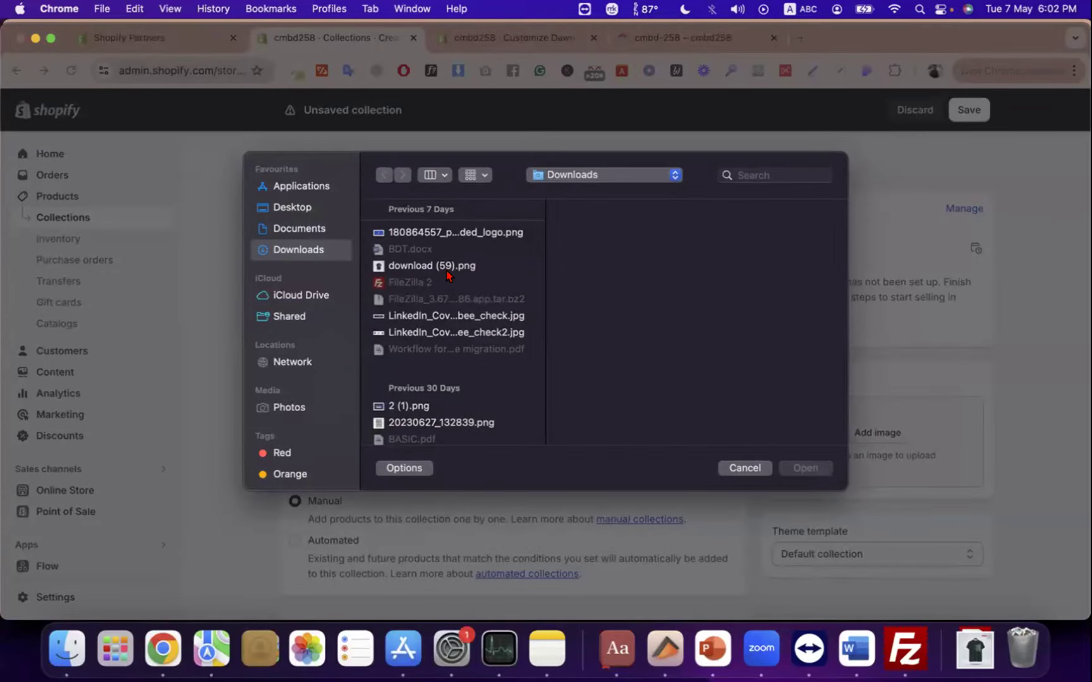
click(720, 469)
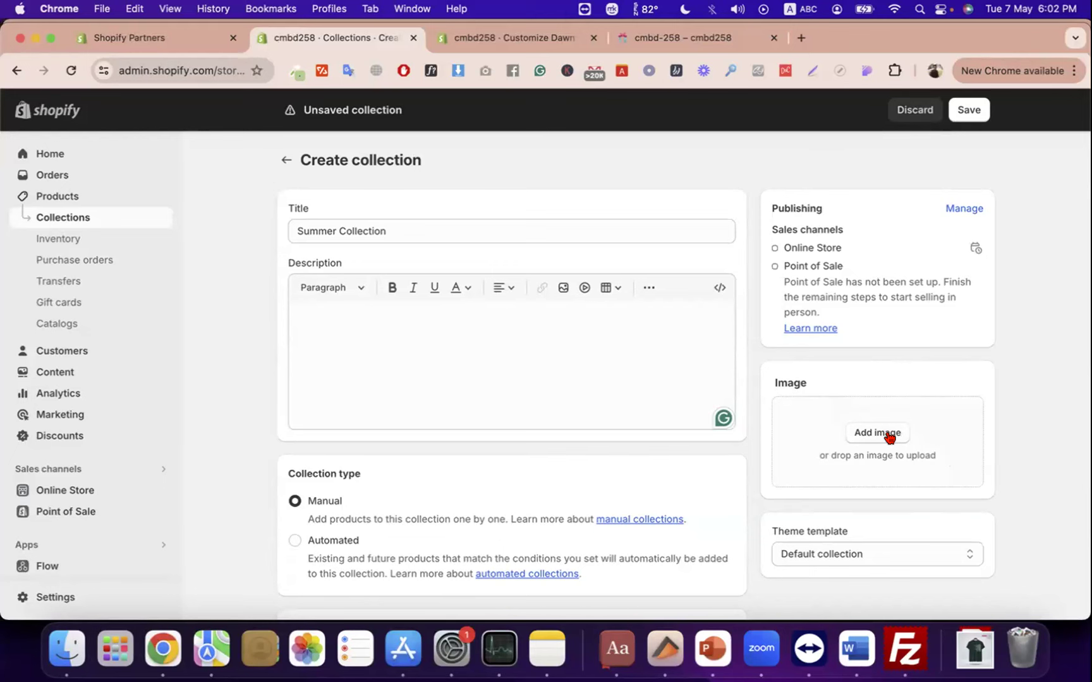
click(604, 374)
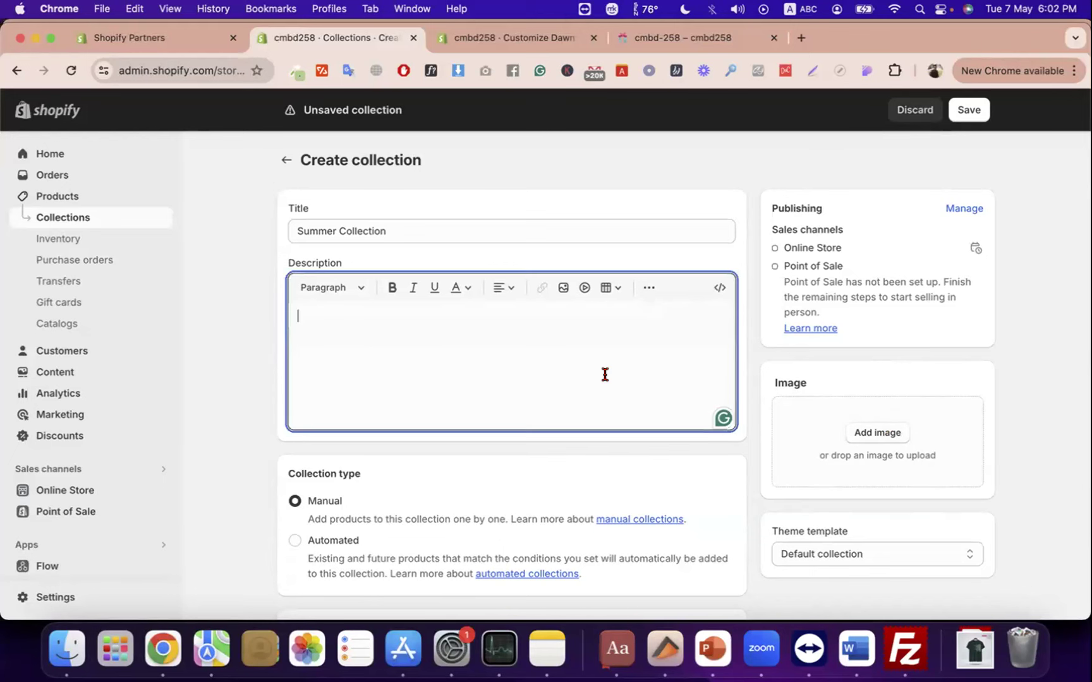
- Examine the explanations of the Manual and Automated collection types
scroll(607, 379, down, 3)
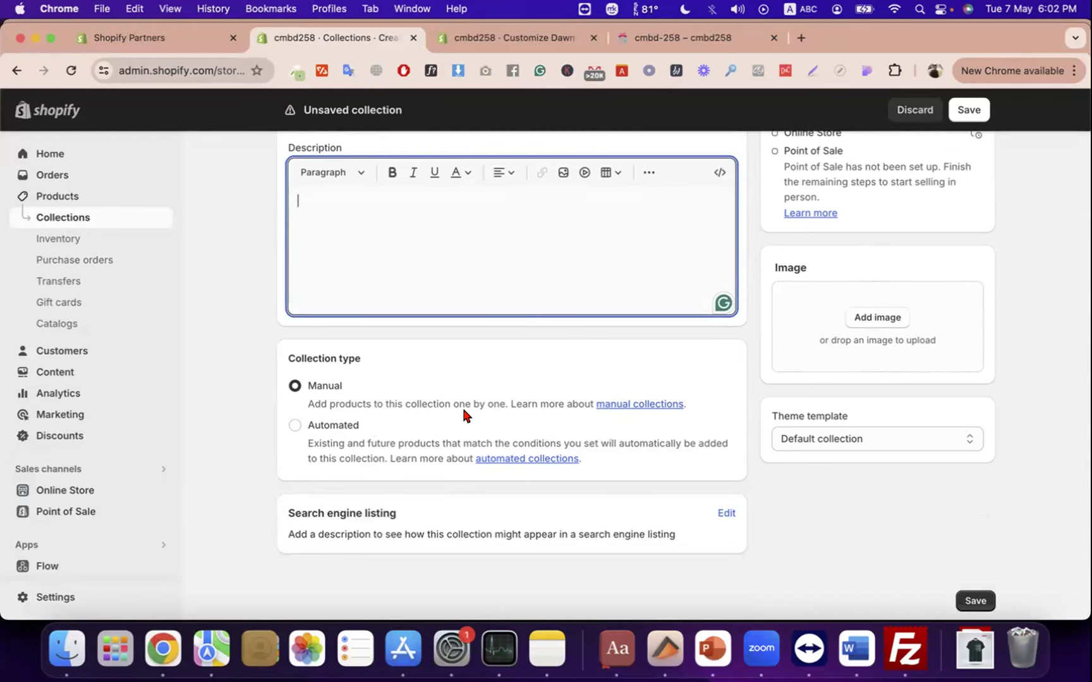
click(411, 403)
drag(496, 402, 507, 403)
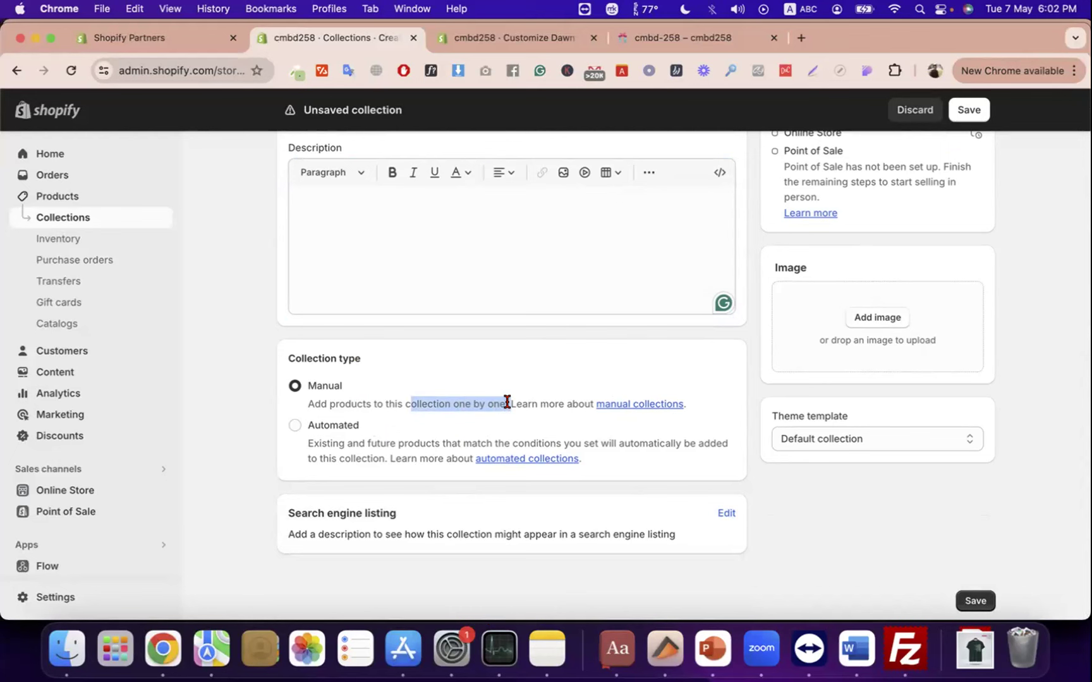
drag(364, 442, 511, 443)
drag(442, 442, 361, 436)
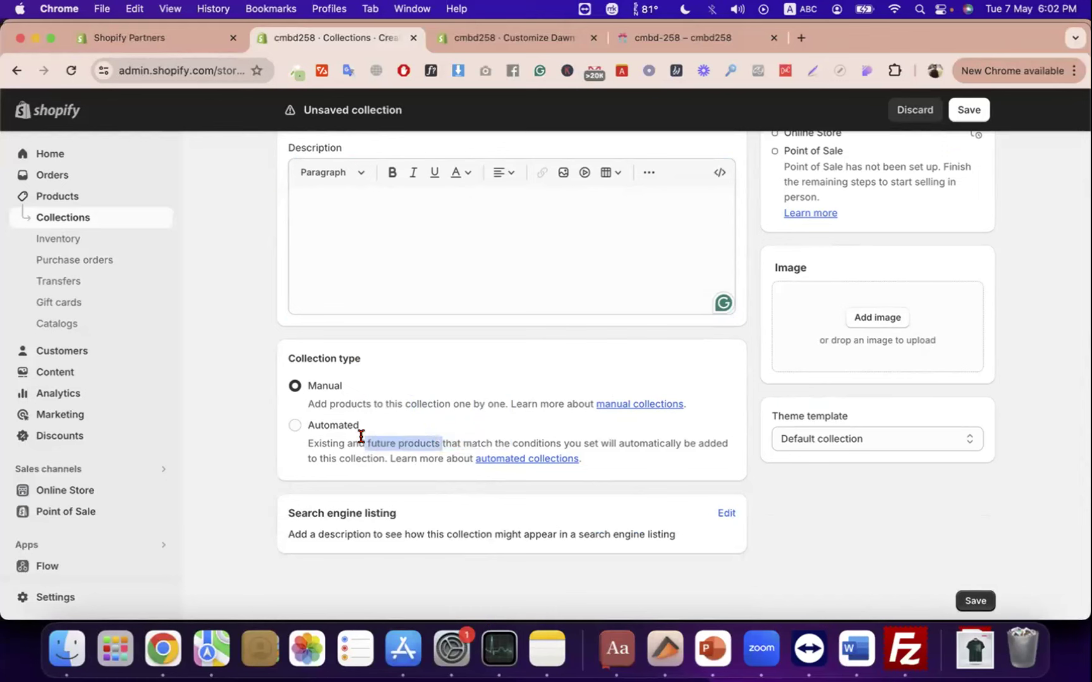
click(360, 437)
drag(336, 439, 285, 446)
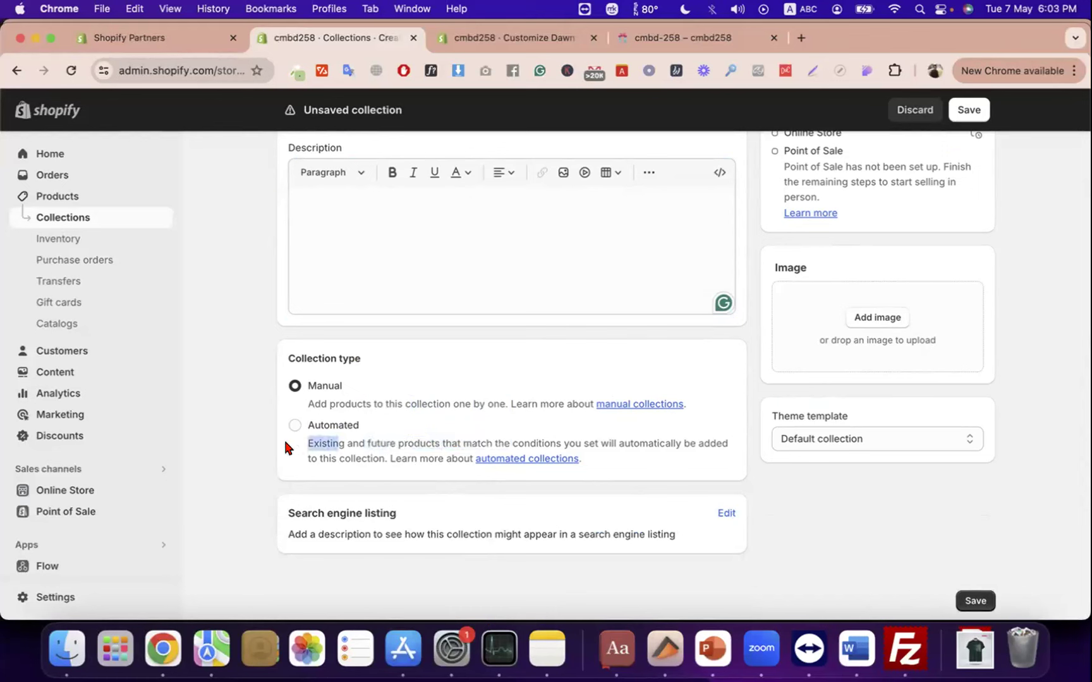
click(459, 454)
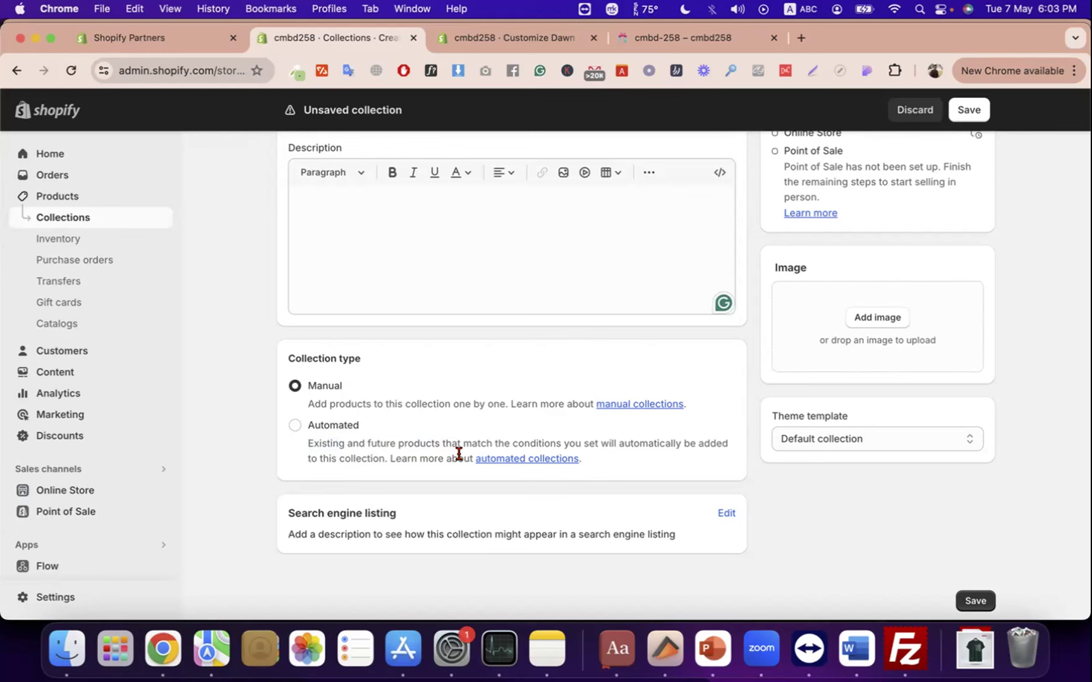
- Make the collection type Automated and have products match any condition
click(296, 425)
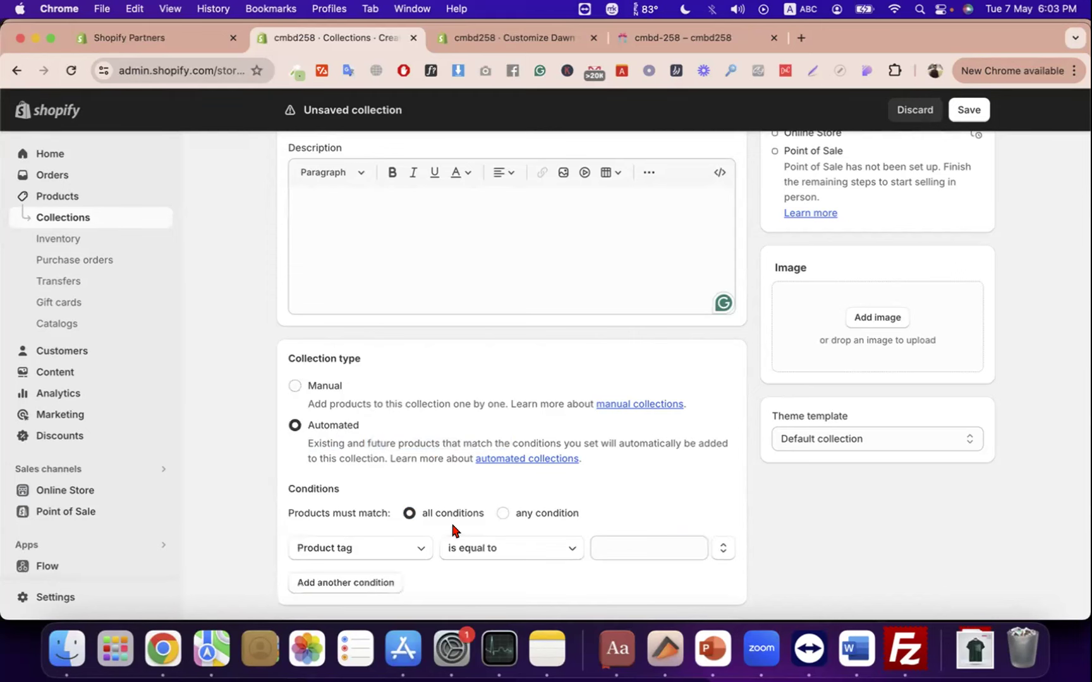
scroll(441, 455, down, 3)
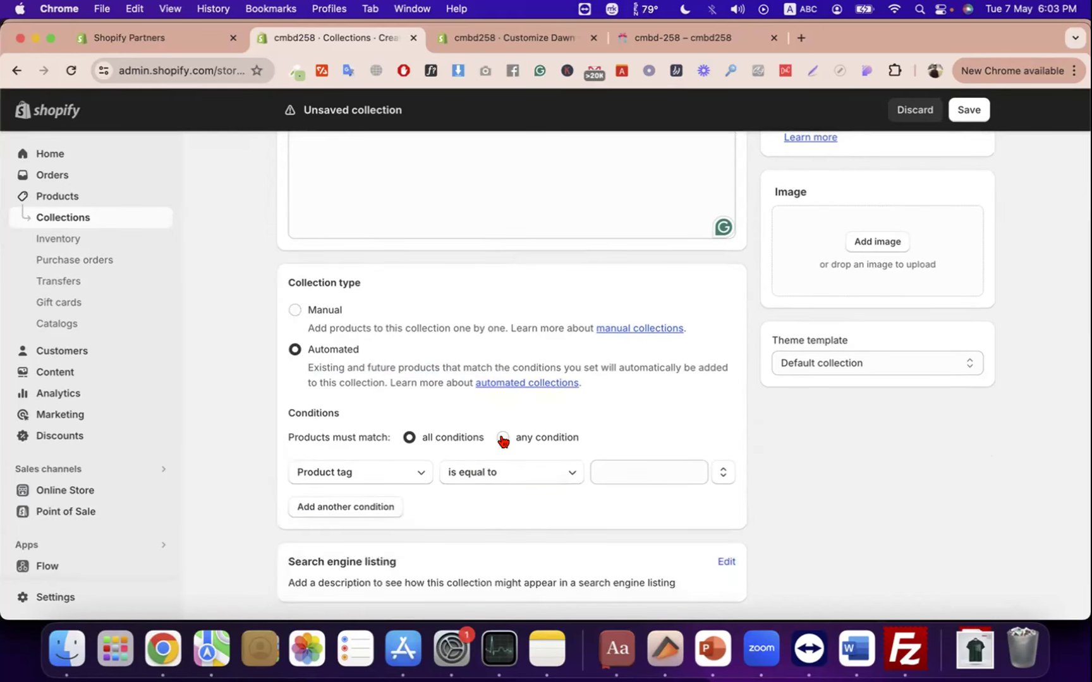
click(503, 440)
click(451, 441)
click(503, 439)
click(409, 437)
click(503, 438)
- Define the conditions as product tag equal to "summer" and price greater than 100
click(592, 476)
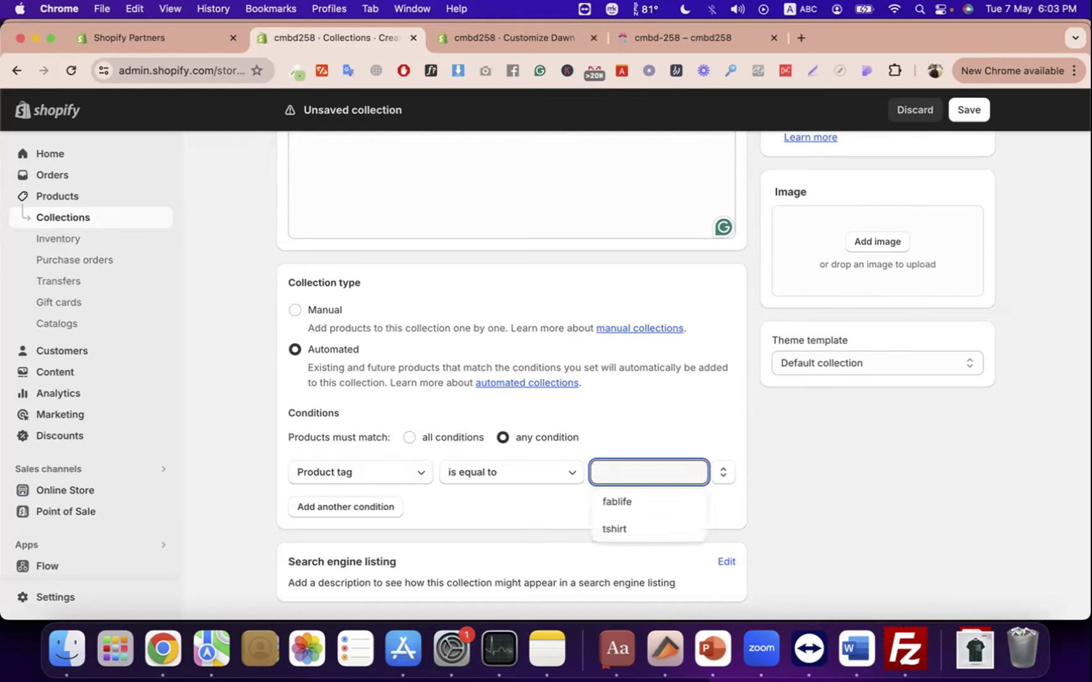
text(summer)
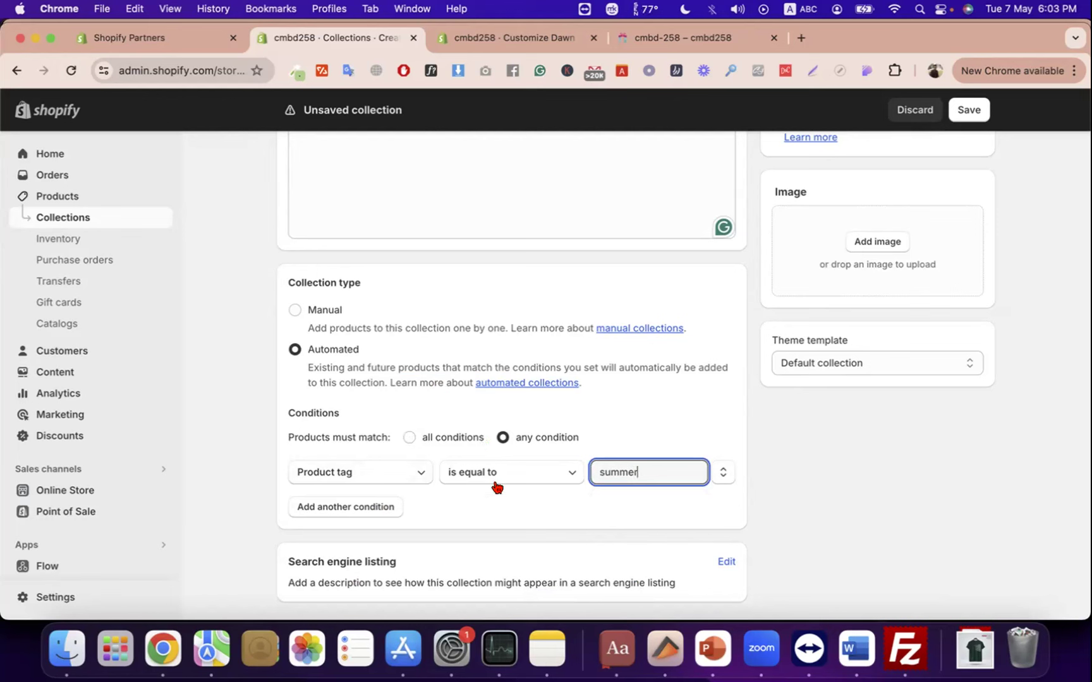
click(351, 508)
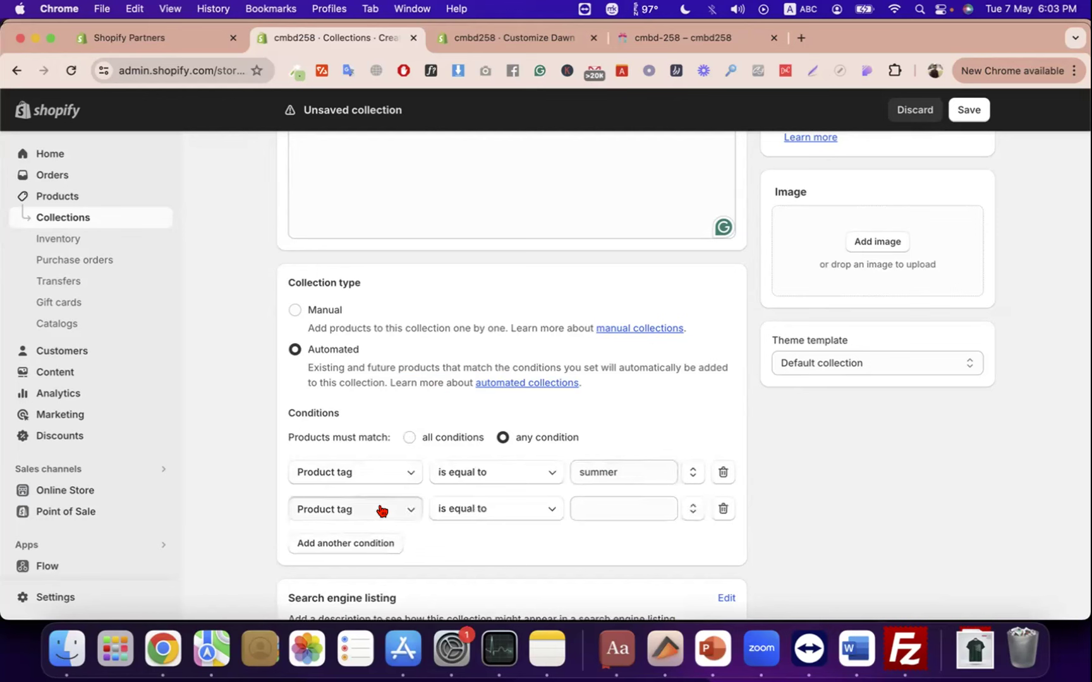
click(380, 509)
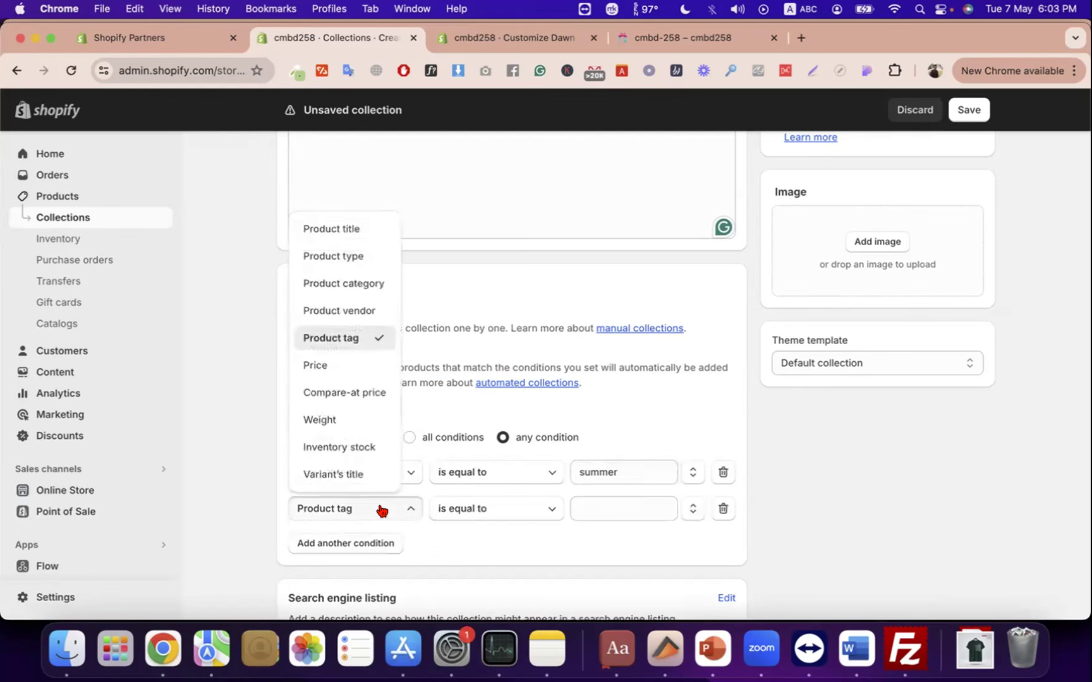
click(318, 366)
click(595, 509)
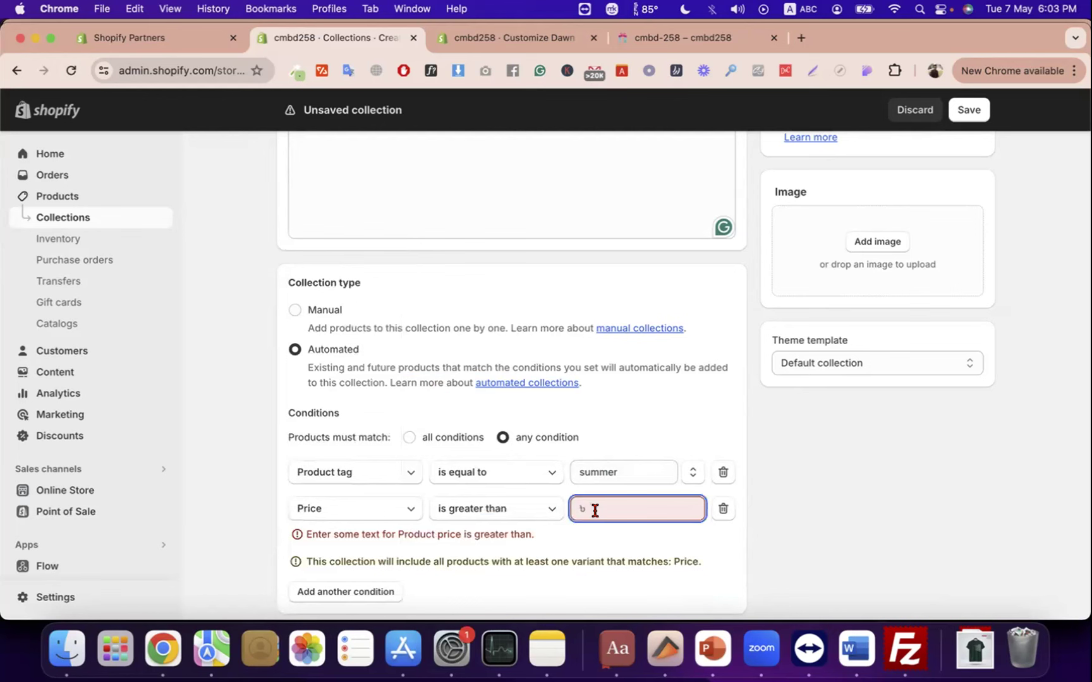
text(100)
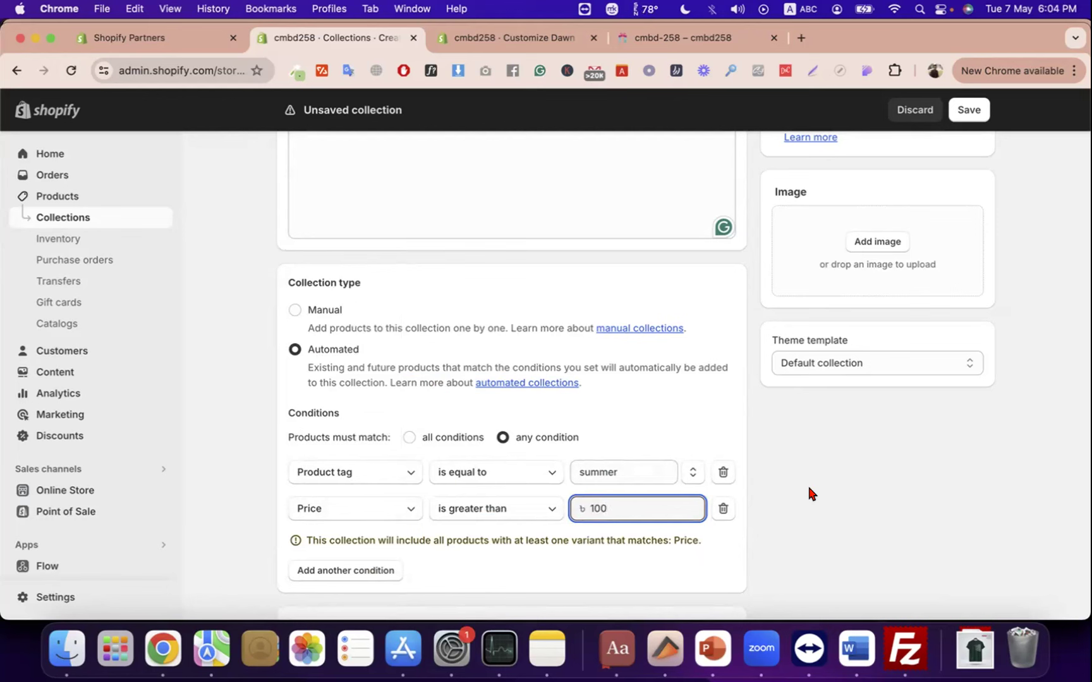
- Check the available condition fields for the second condition, keep Price and save the Summer Collection
click(399, 511)
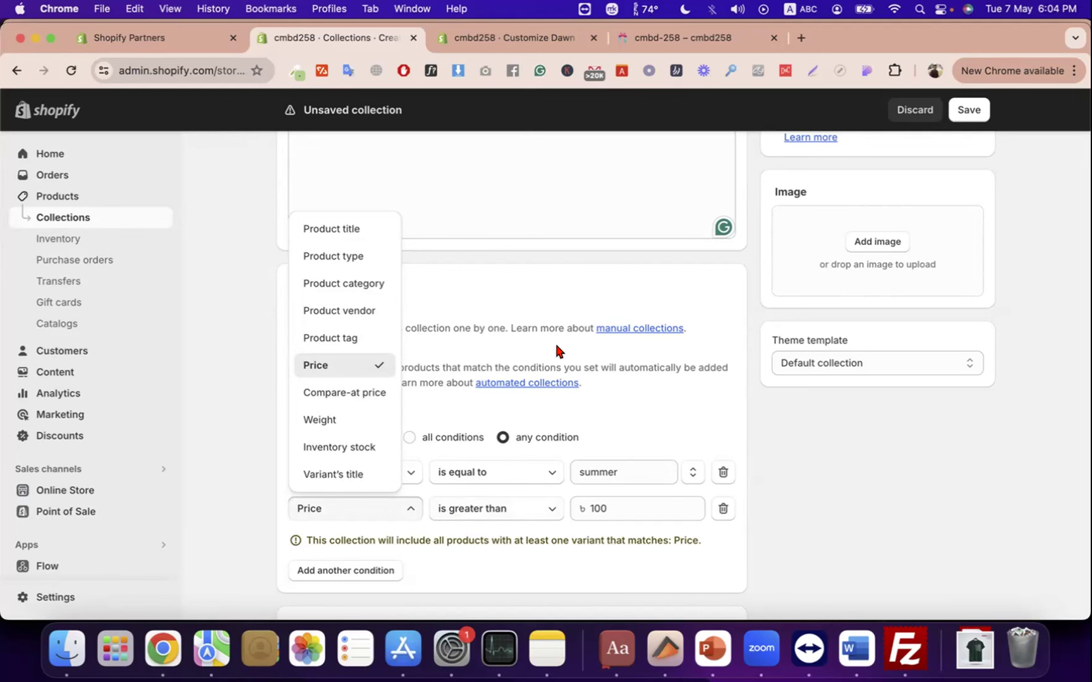
triple_click(612, 375)
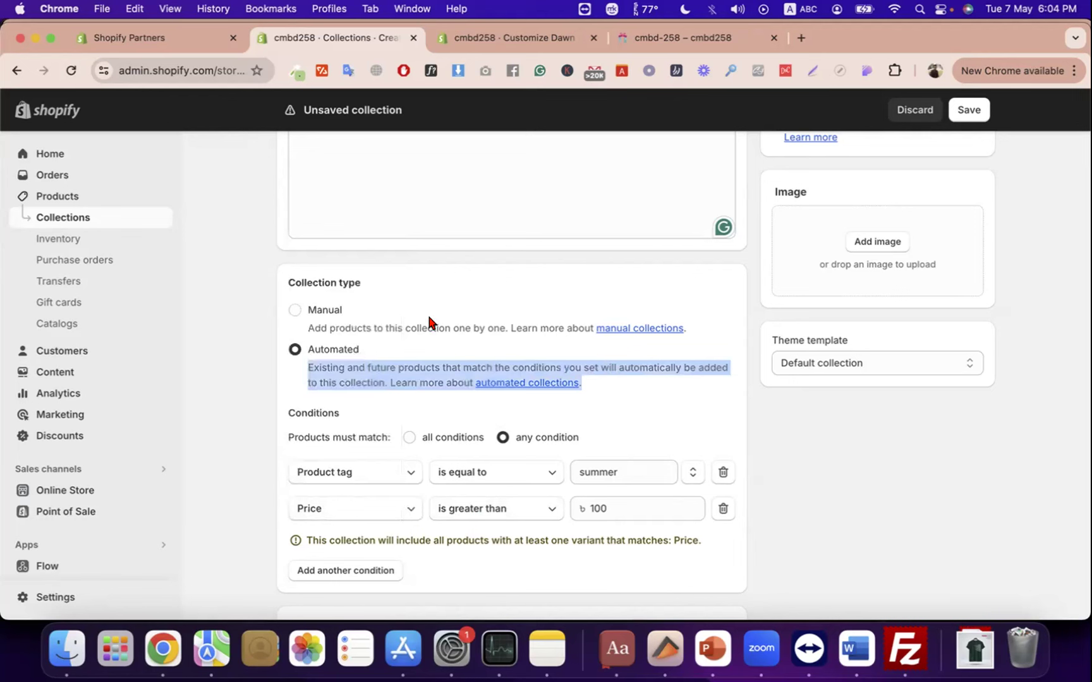
click(973, 113)
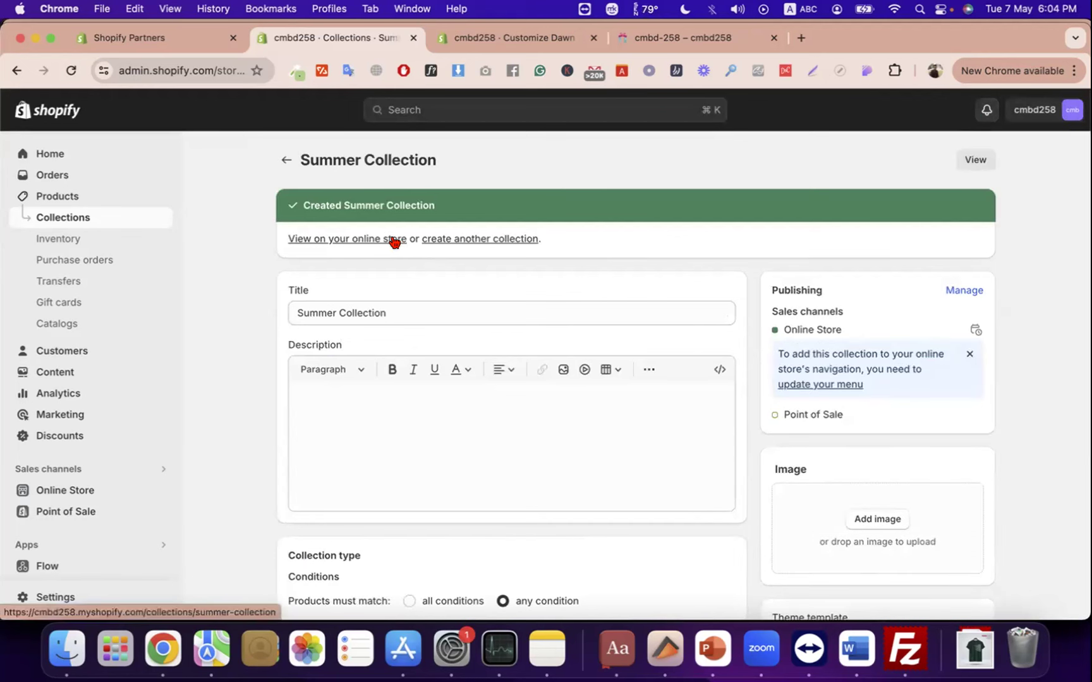
- Open the Summer Collection on the online store in a new tab and look over its page
right_click(393, 240)
click(429, 247)
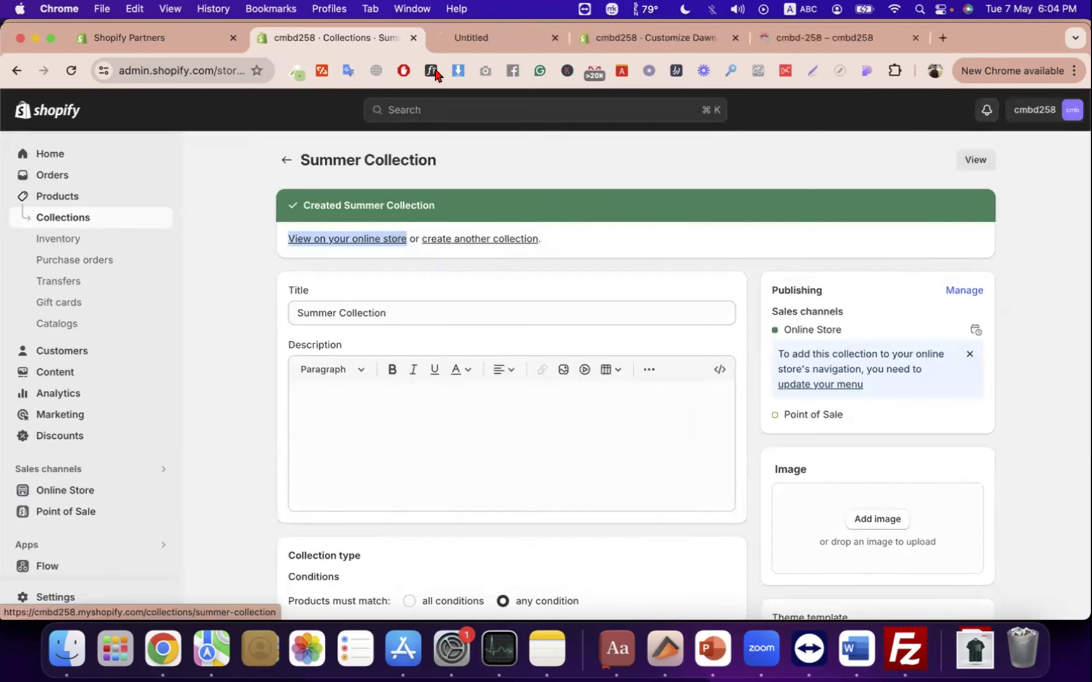
click(438, 41)
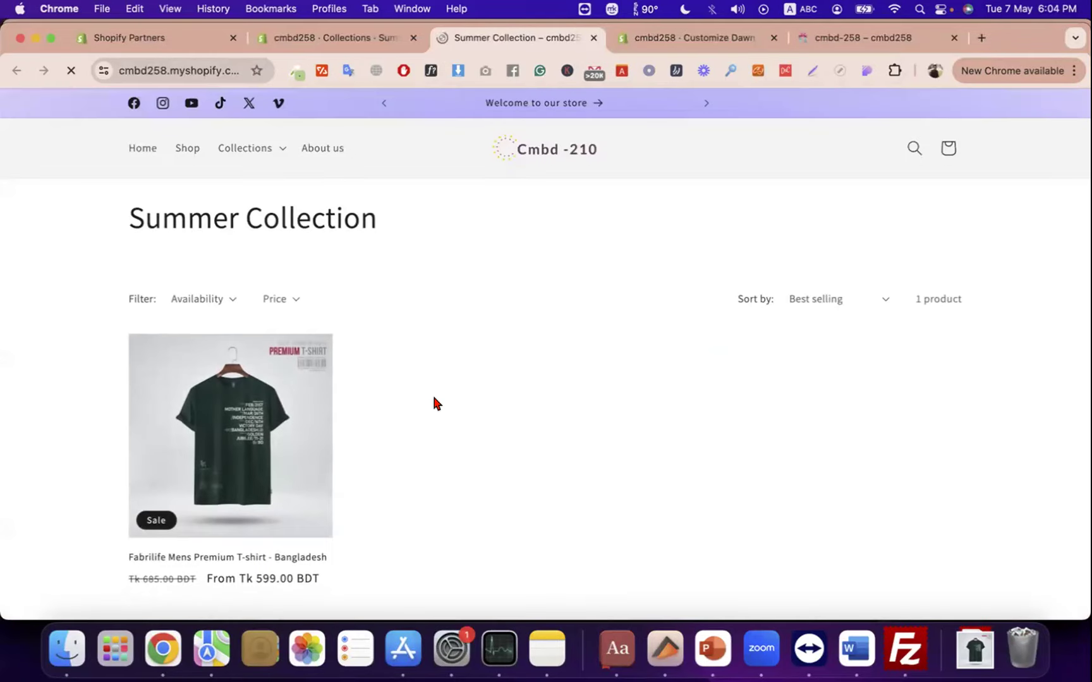
triple_click(277, 216)
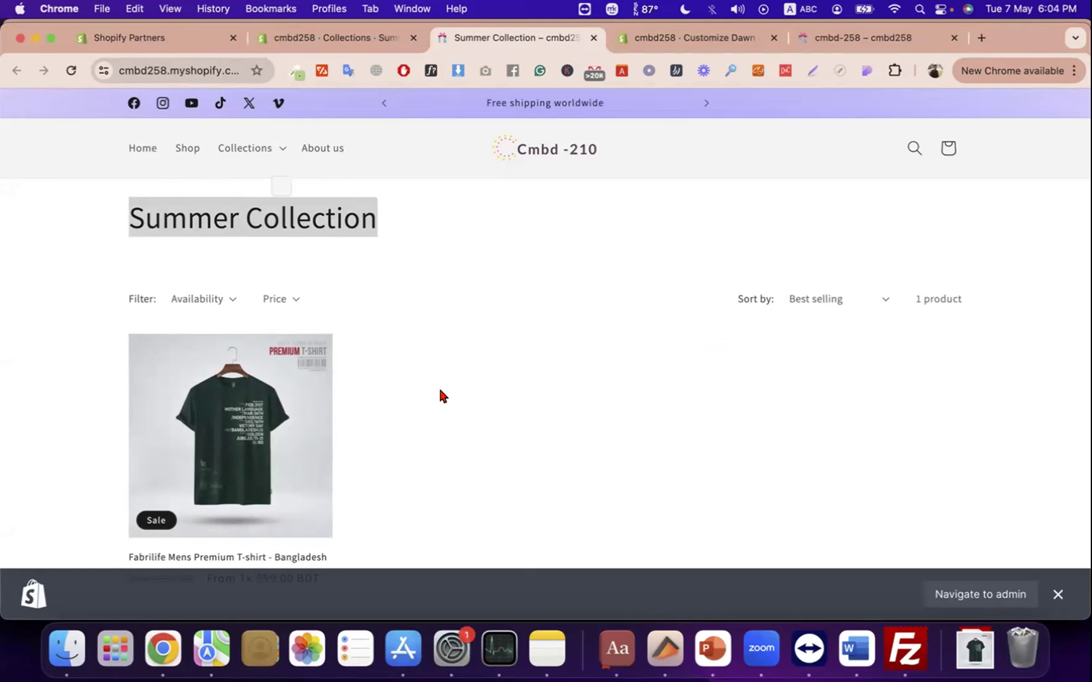
scroll(441, 395, down, 4)
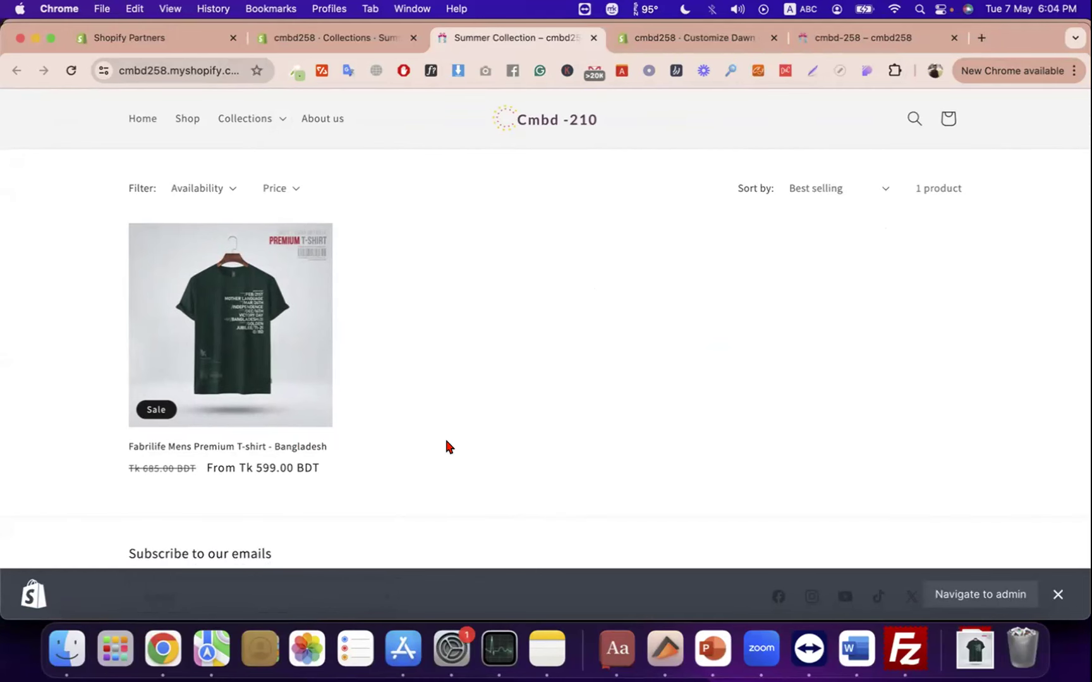
scroll(449, 379, up, 3)
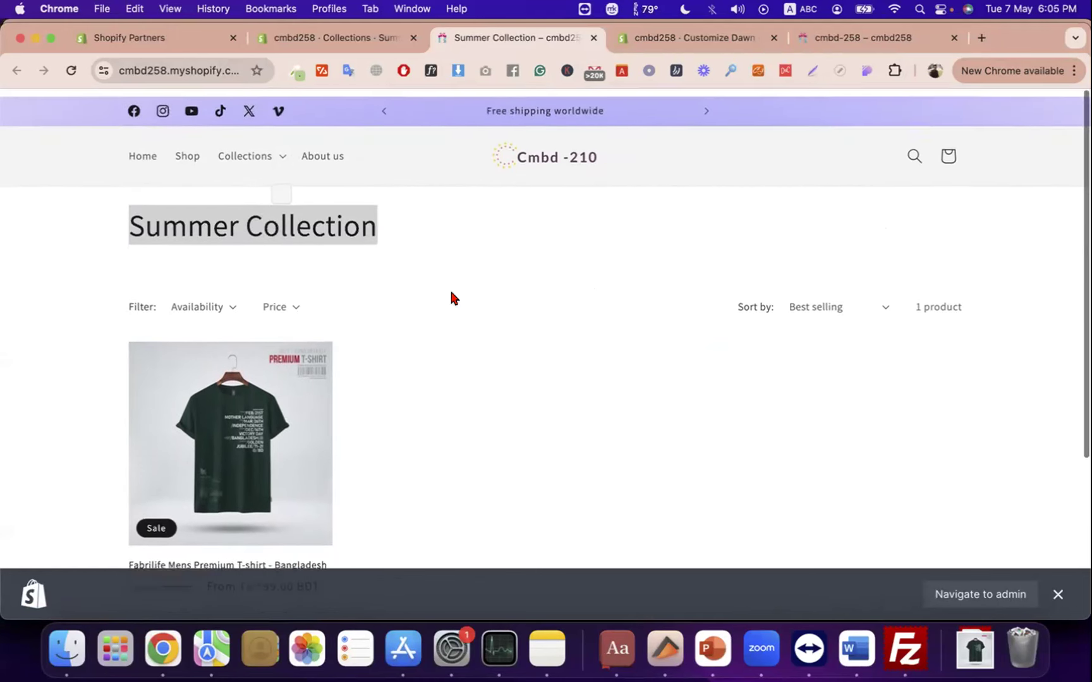
- Return to the store admin and create another collection titled "under 100" with the Manual type, then save it
click(335, 39)
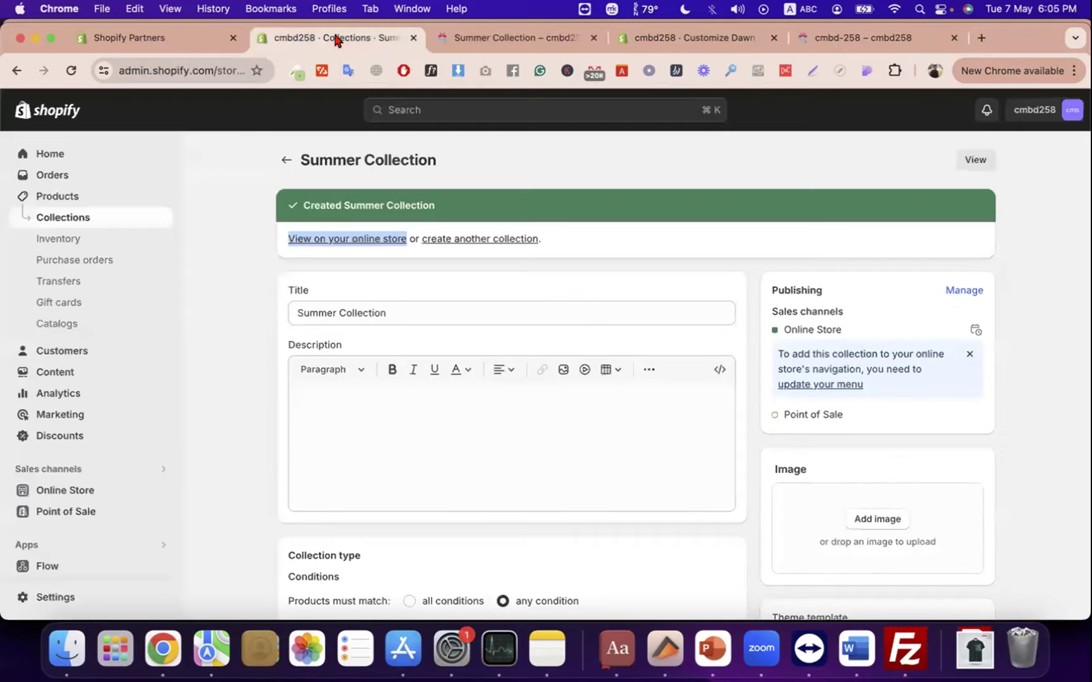
click(517, 244)
click(370, 229)
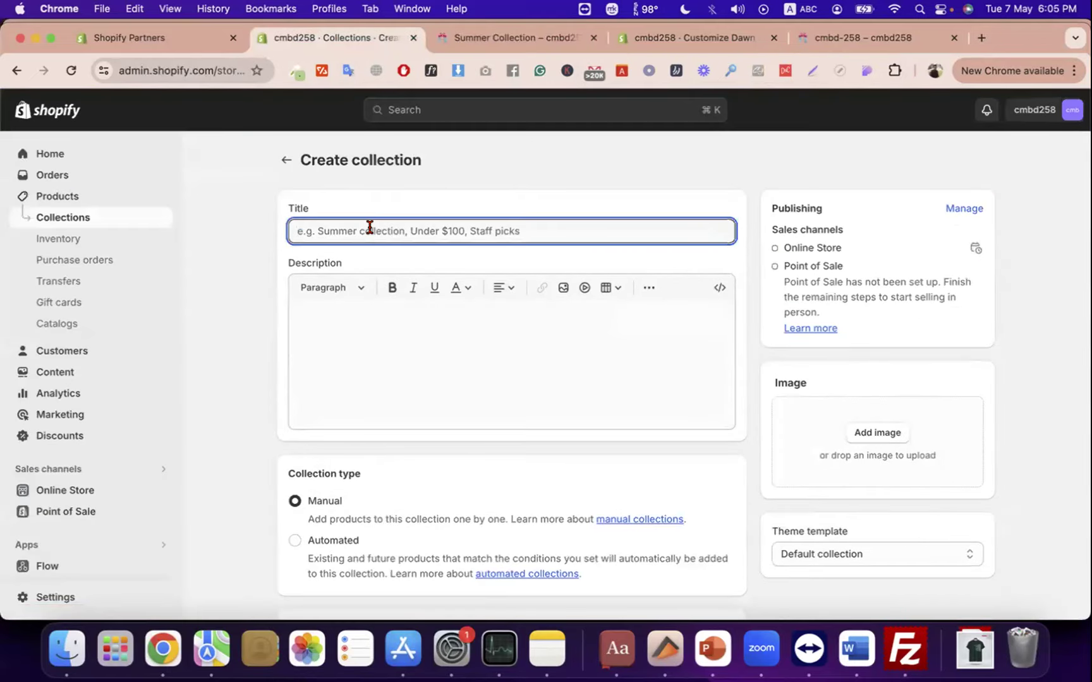
text(under )
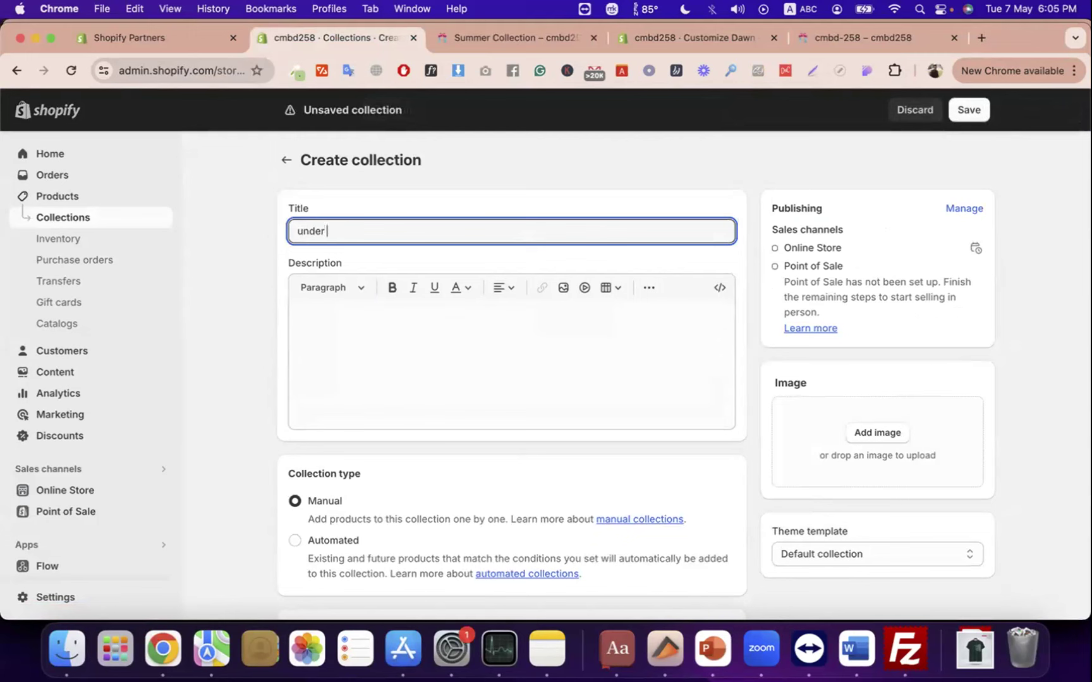
text(100)
scroll(423, 410, down, 4)
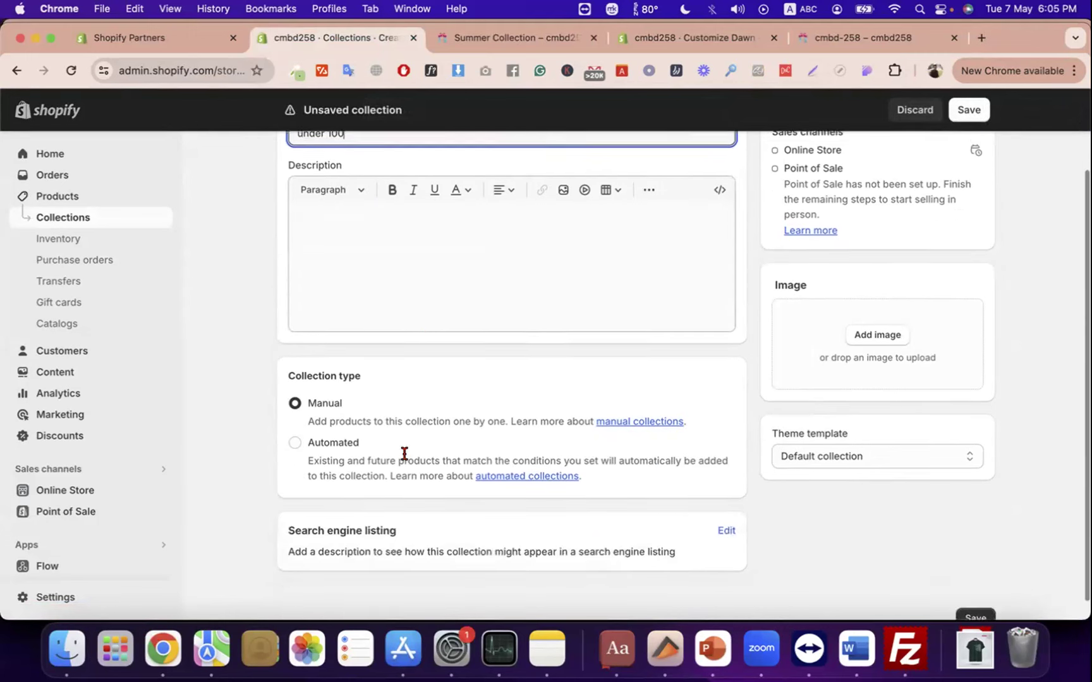
scroll(551, 453, up, 4)
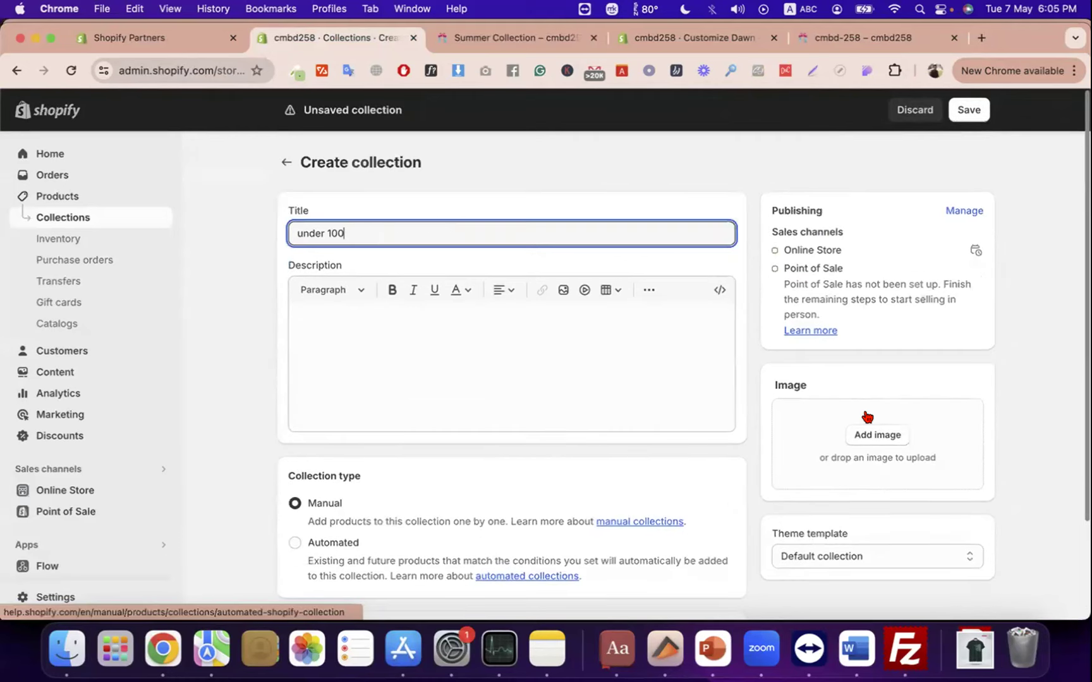
click(968, 111)
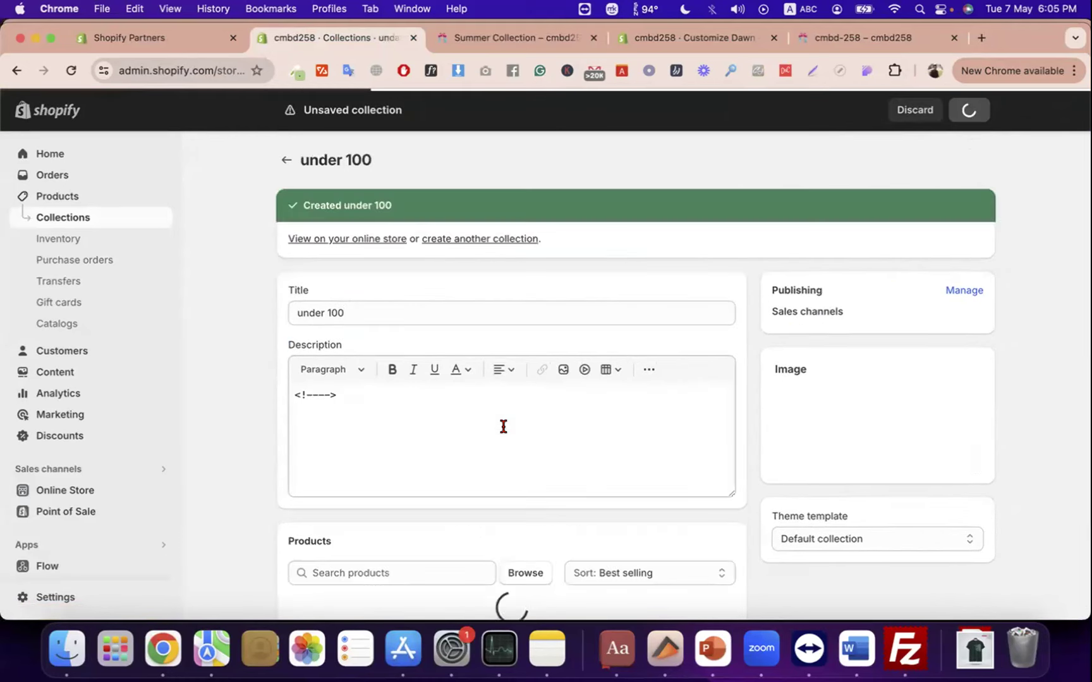
scroll(502, 427, down, 3)
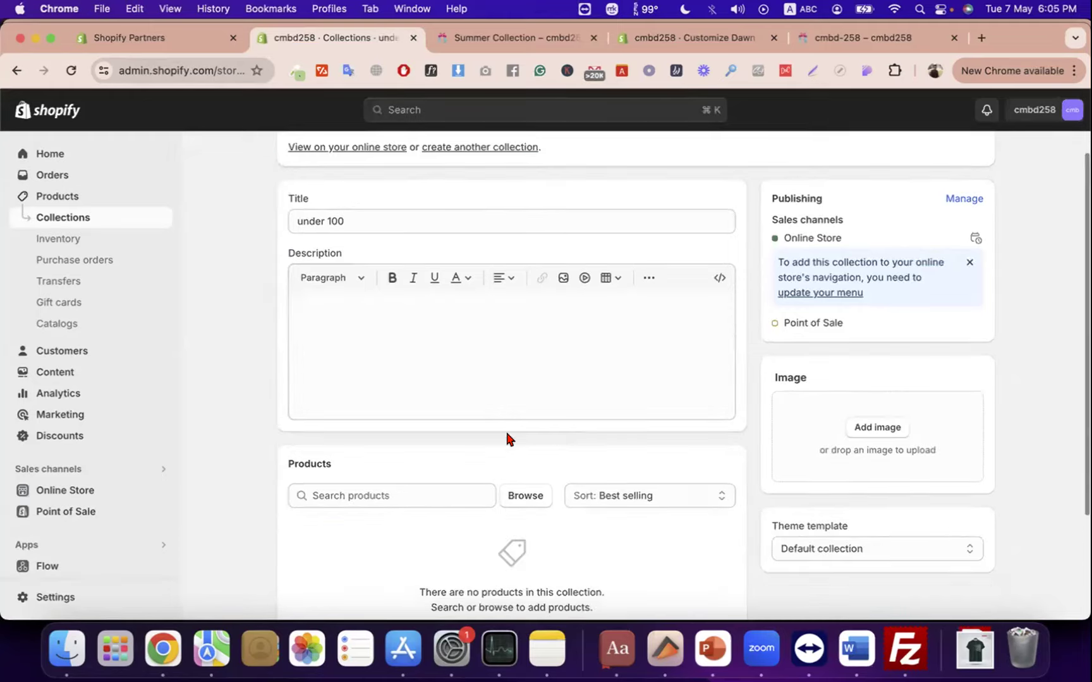
- Add the product "Fabrilife Mens Premium T-shirt - Bangladesh" to the under 100 collection and recheck the product selection without changing it
click(534, 496)
click(391, 234)
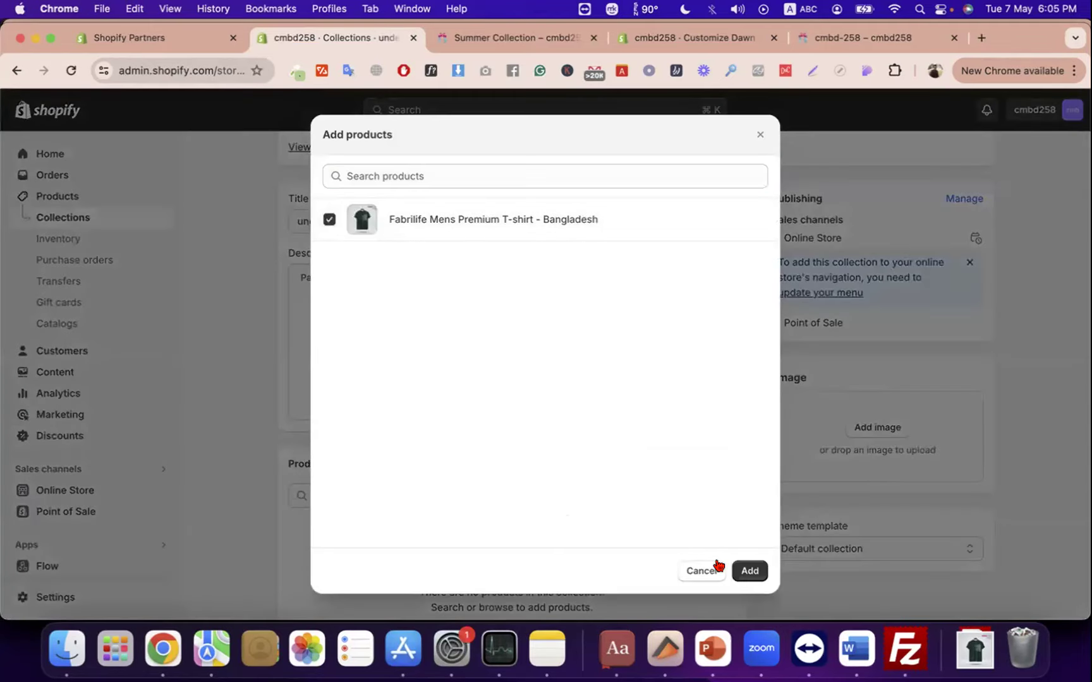
click(747, 570)
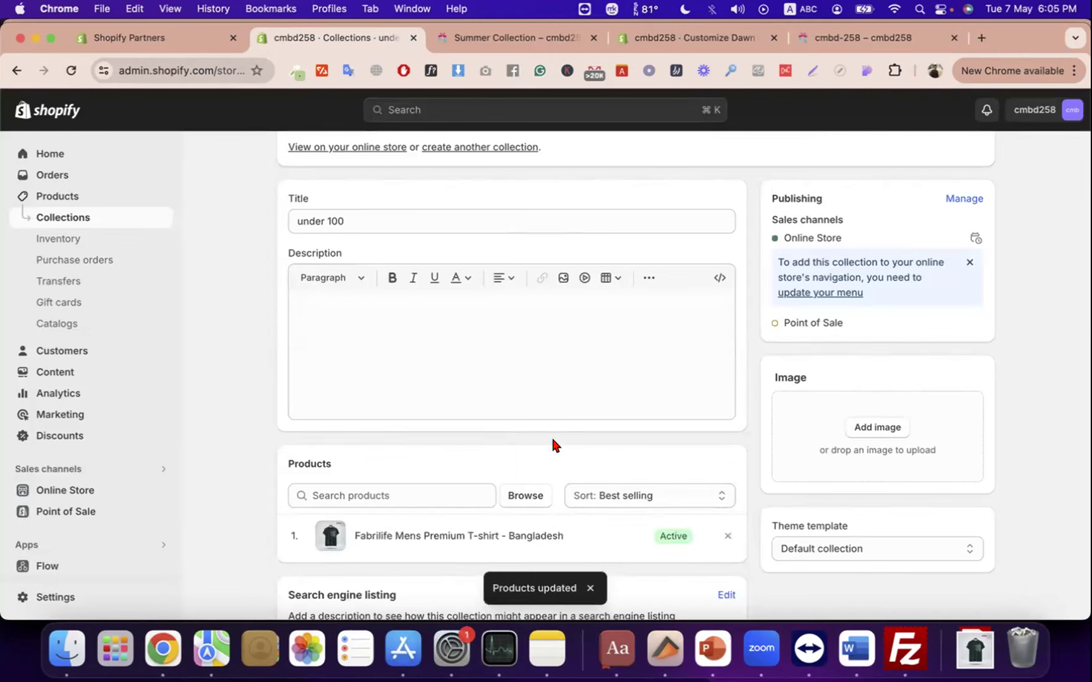
click(531, 499)
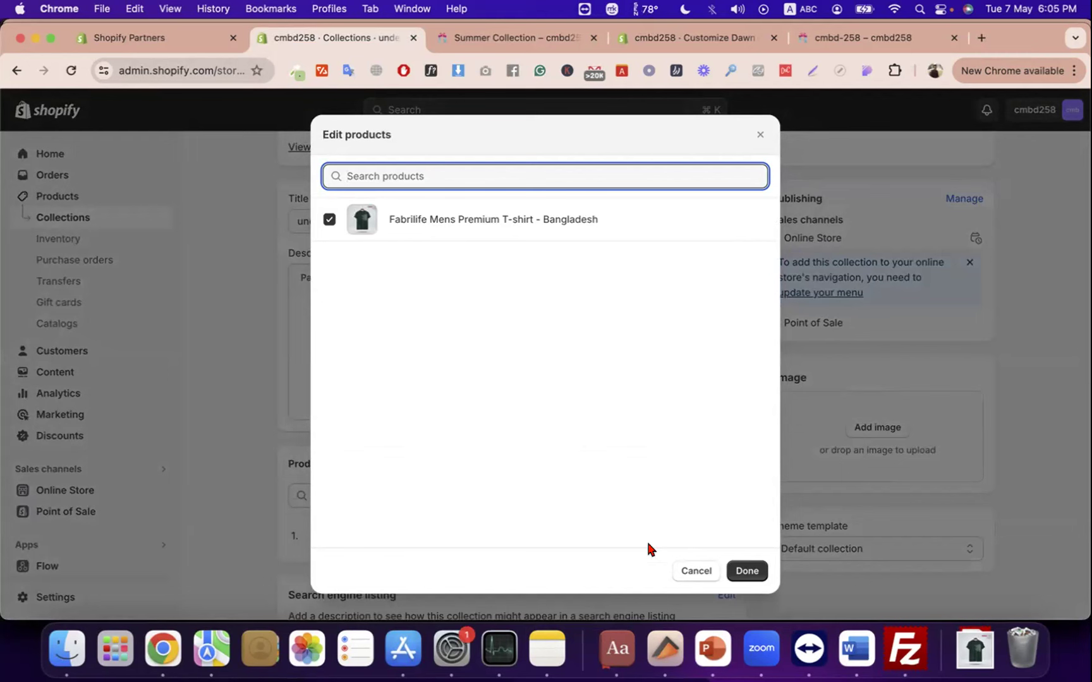
click(690, 568)
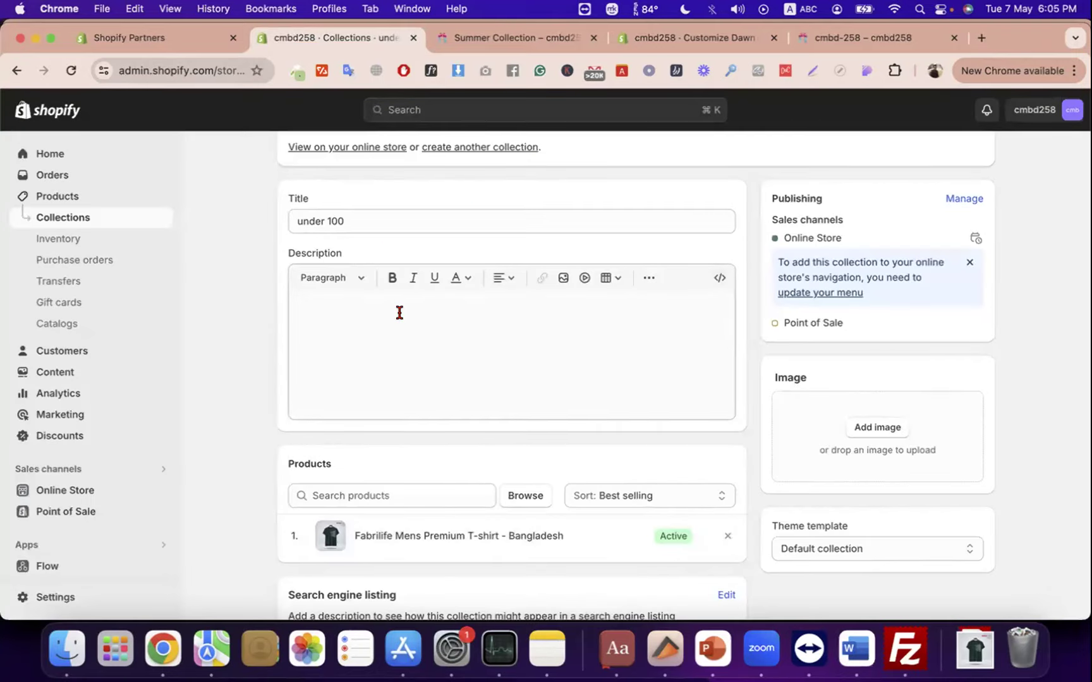
- View the under 100 collection on the online store, then close both collection store pages
scroll(398, 312, up, 3)
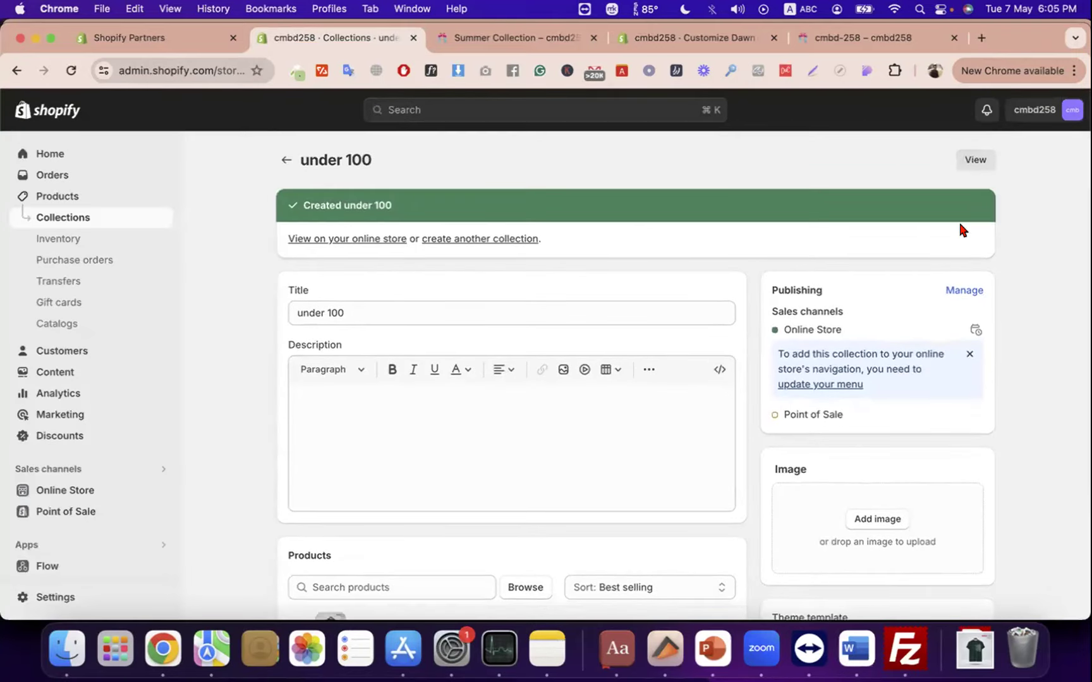
click(975, 160)
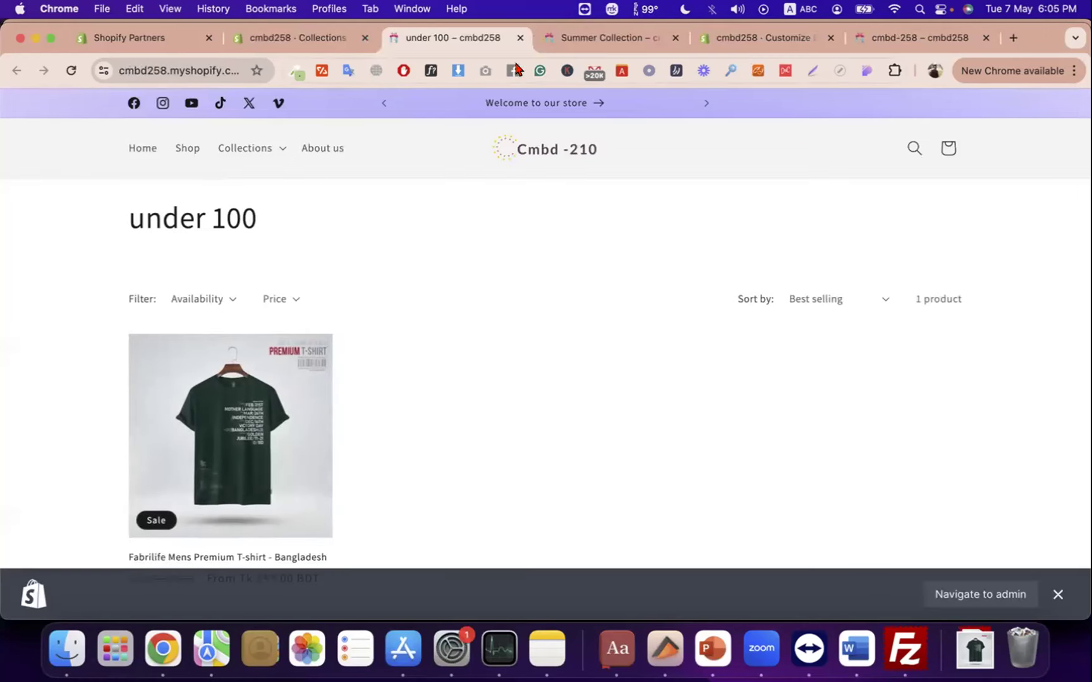
click(519, 38)
click(519, 38)
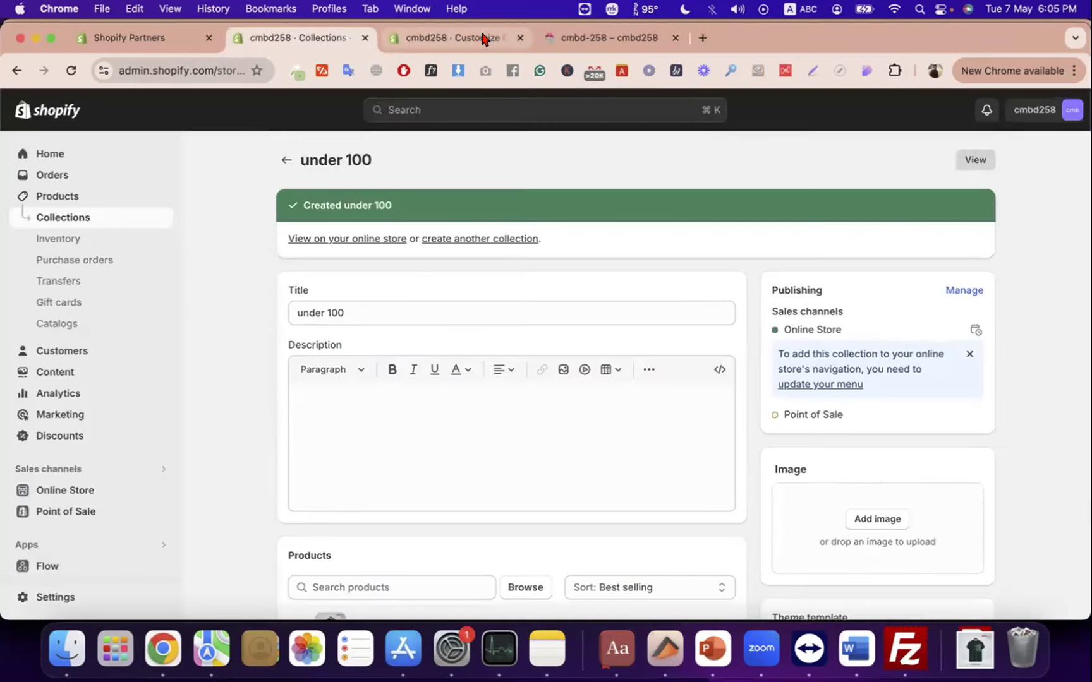
- Switch to the Dawn theme editor and set the Featured collection section's collection to Summer Collection
click(480, 38)
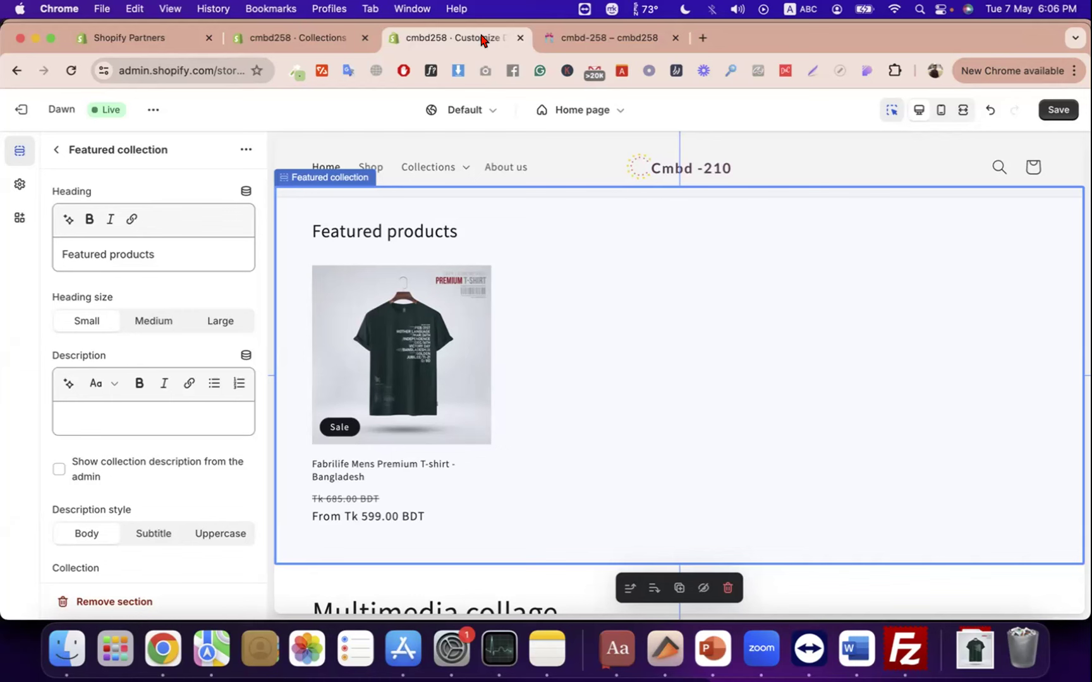
triple_click(110, 141)
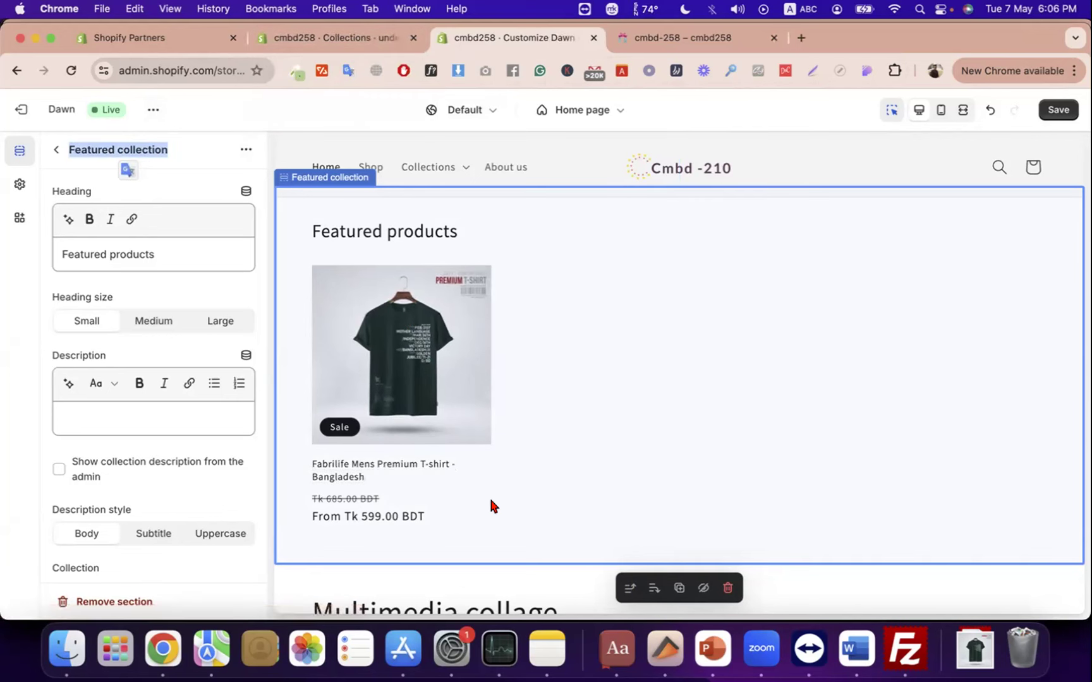
scroll(491, 496, down, 1)
scroll(477, 441, up, 1)
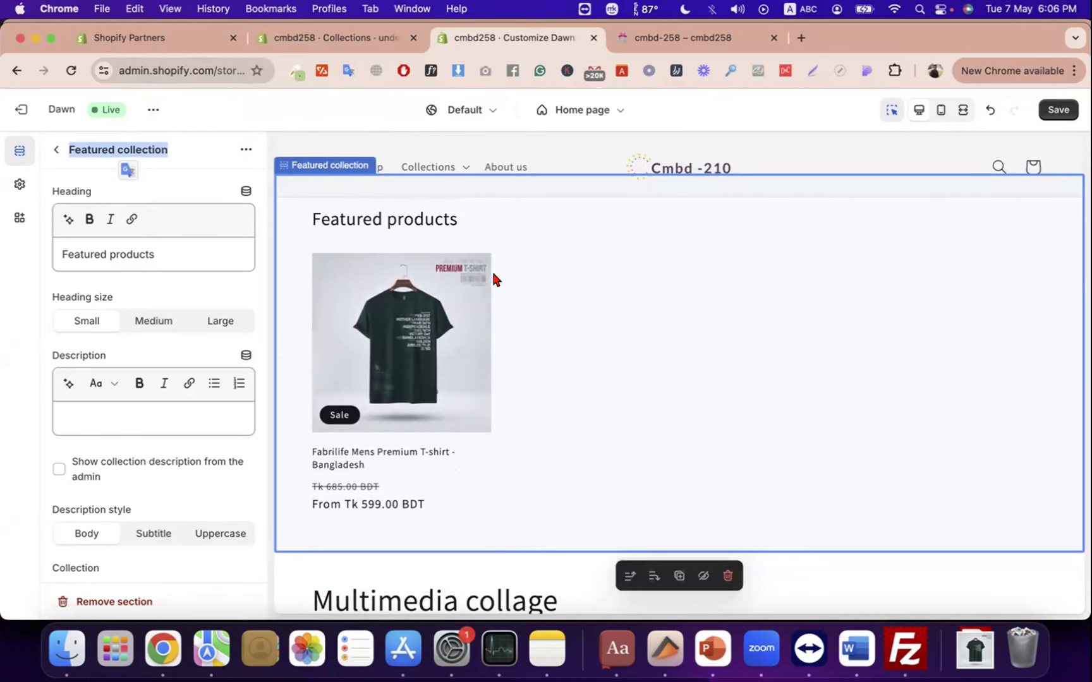
scroll(493, 275, up, 2)
click(176, 254)
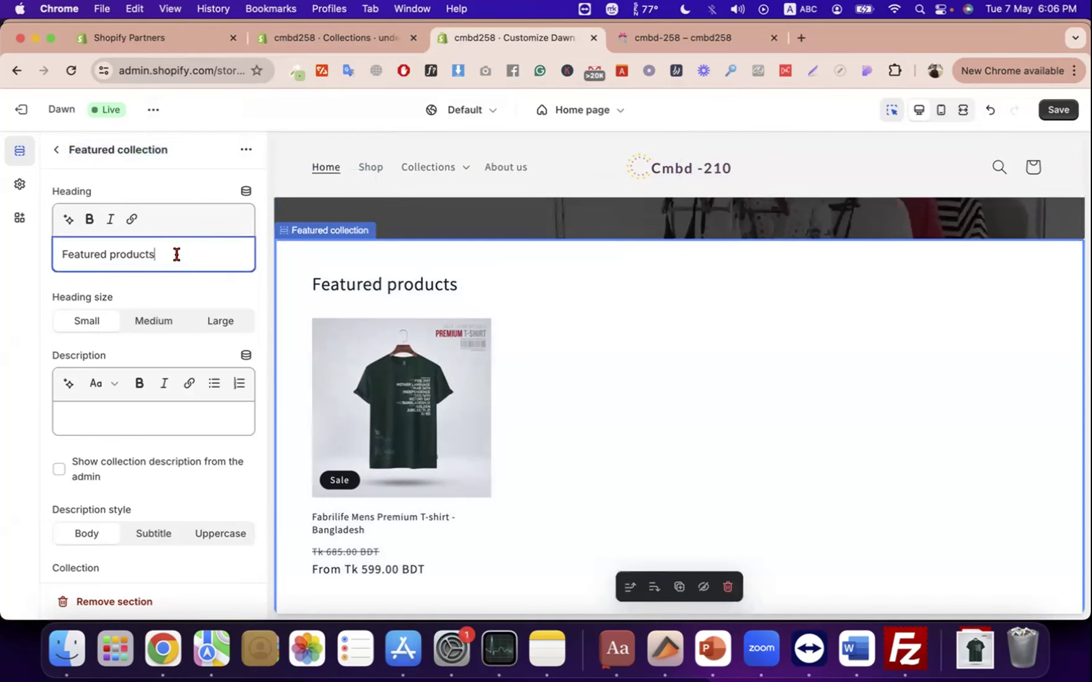
triple_click(176, 254)
scroll(178, 473, down, 5)
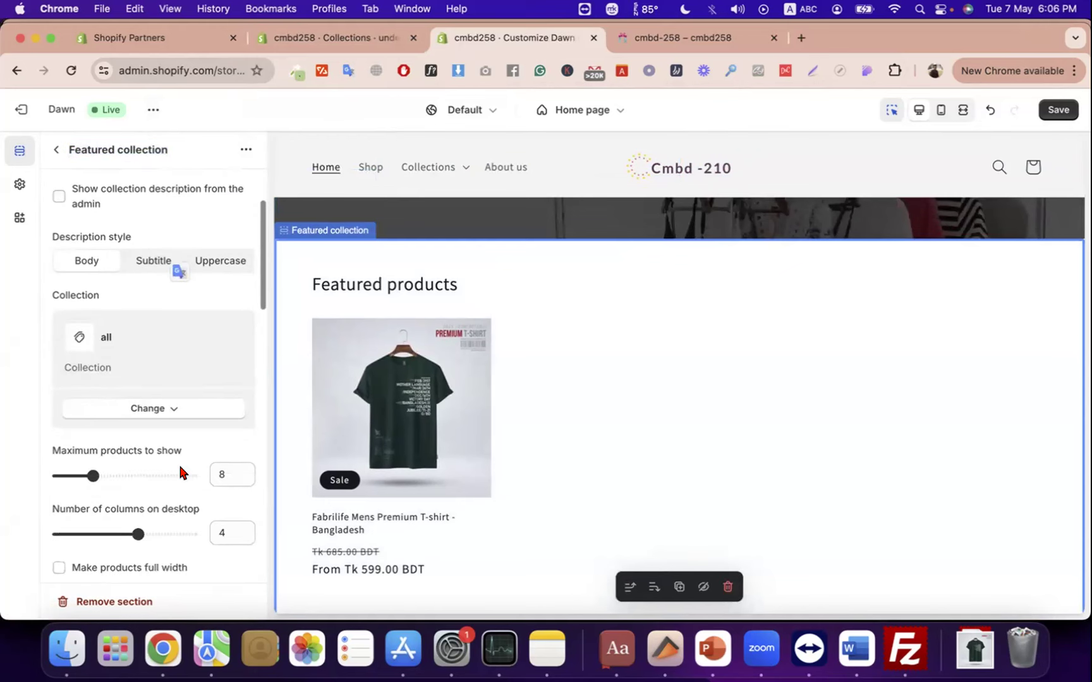
click(156, 399)
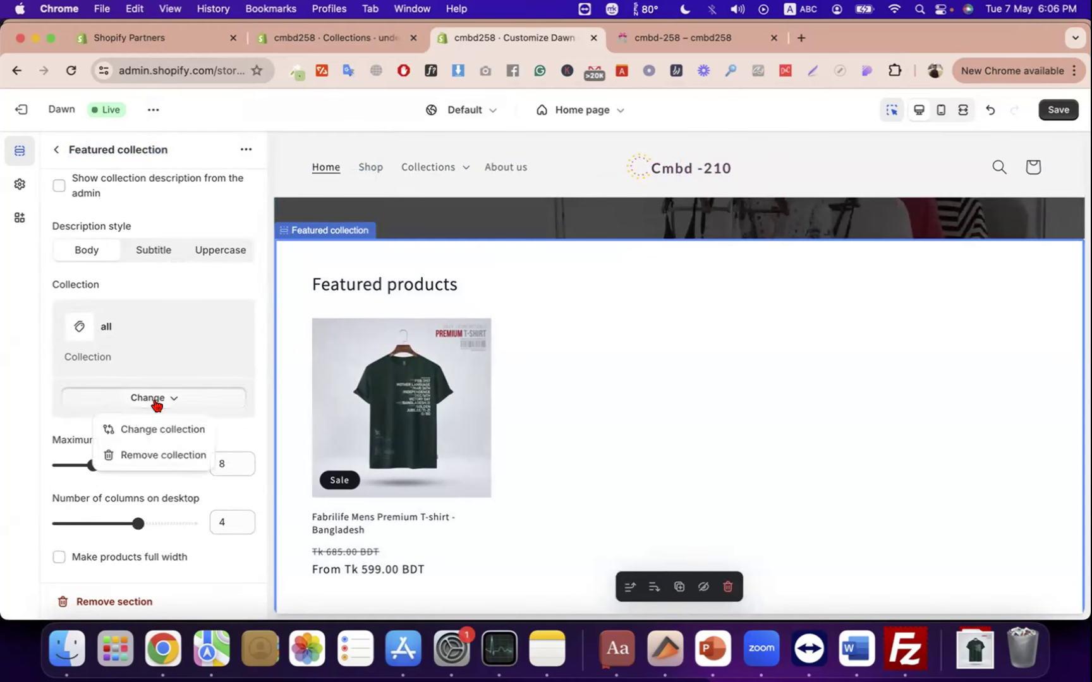
click(169, 429)
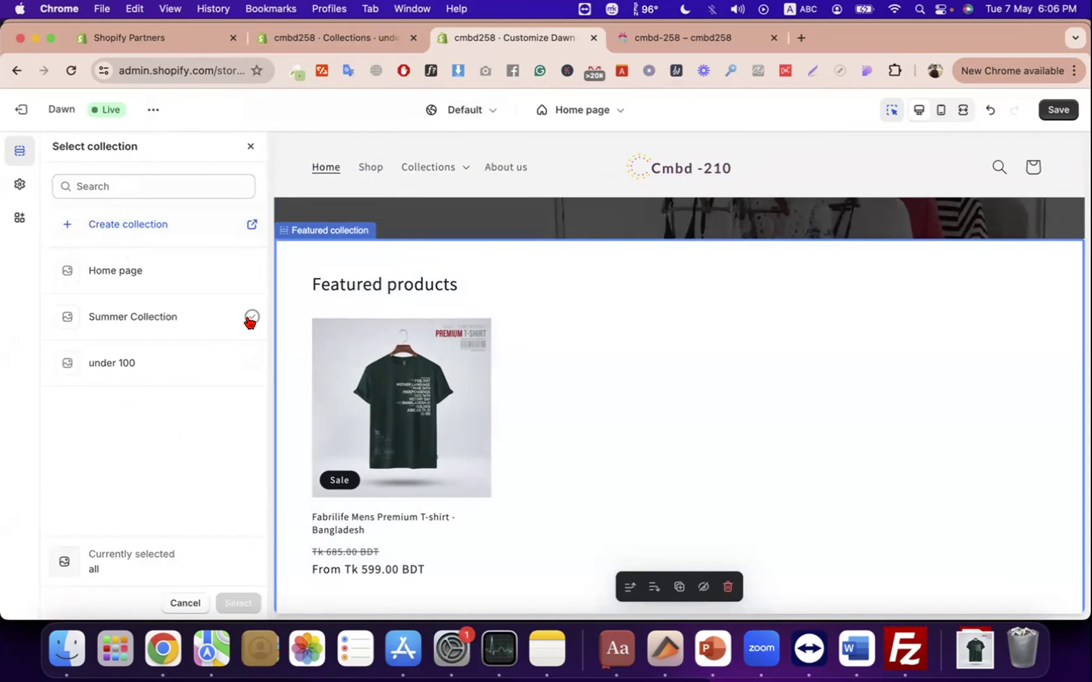
click(251, 318)
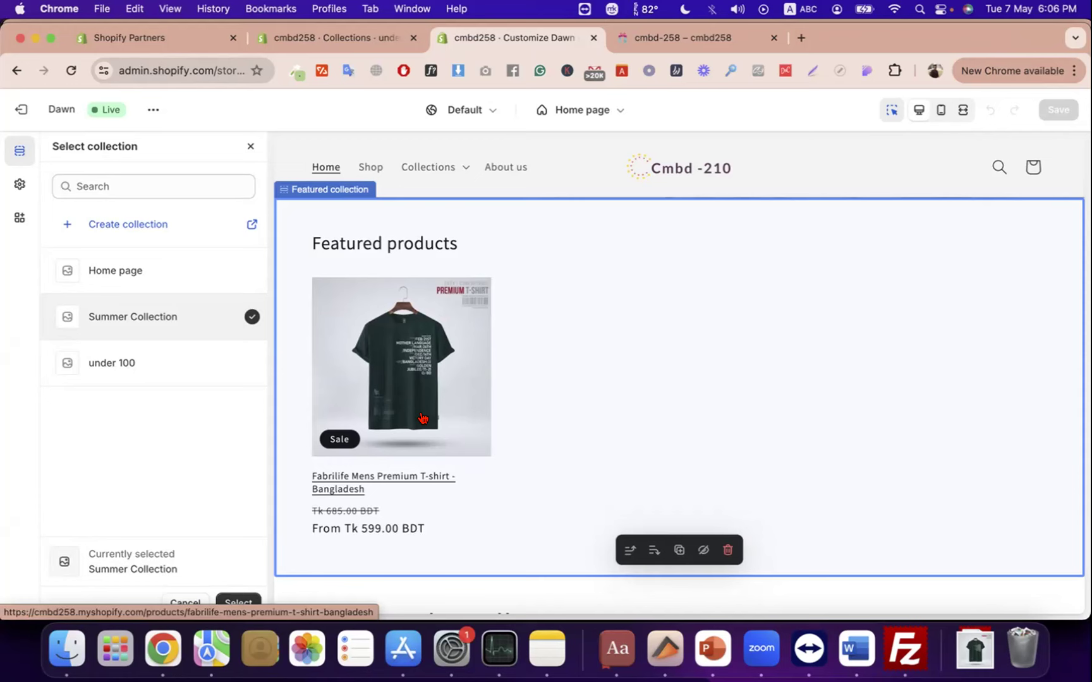
click(244, 602)
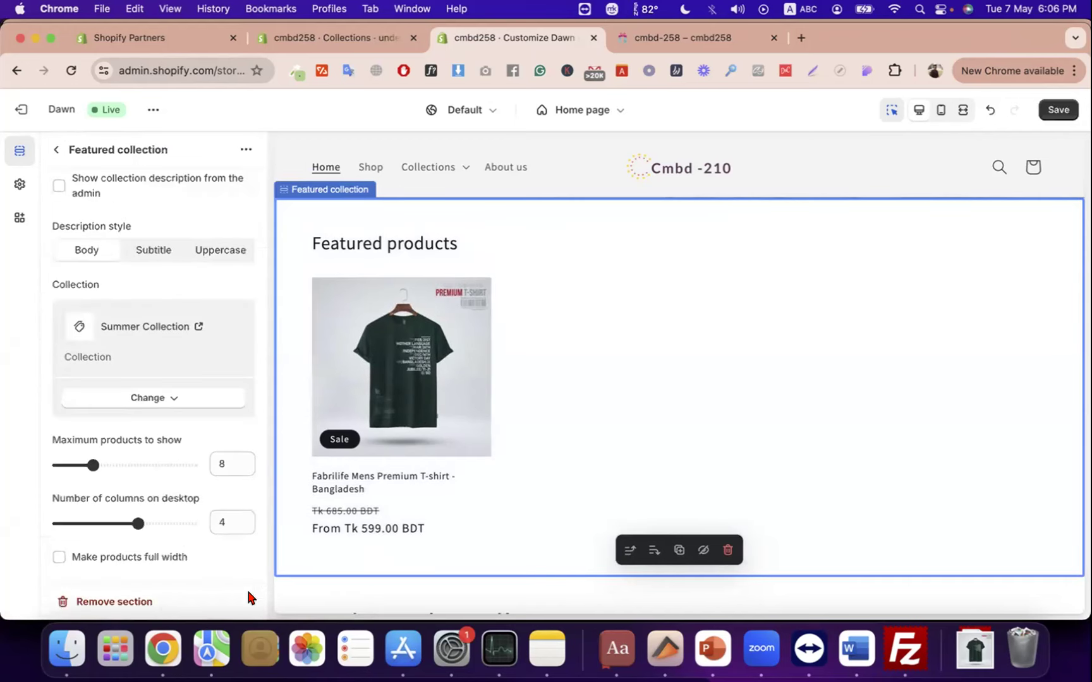
- Try the Medium and Large heading sizes for the "Featured products" heading and keep Medium
scroll(234, 402, up, 5)
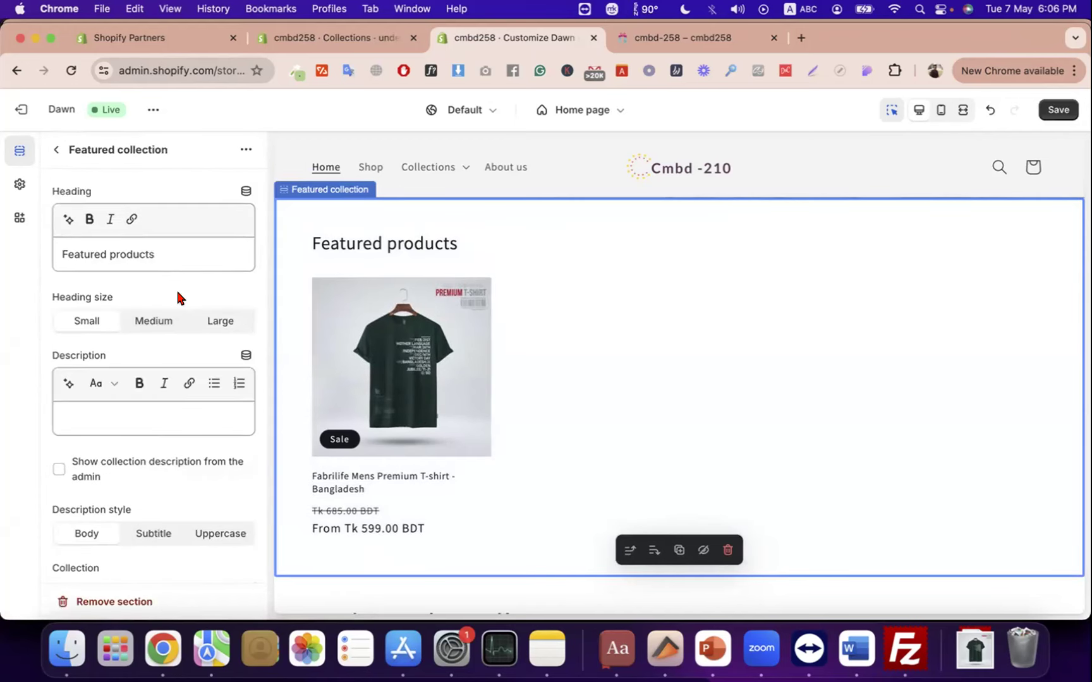
triple_click(162, 249)
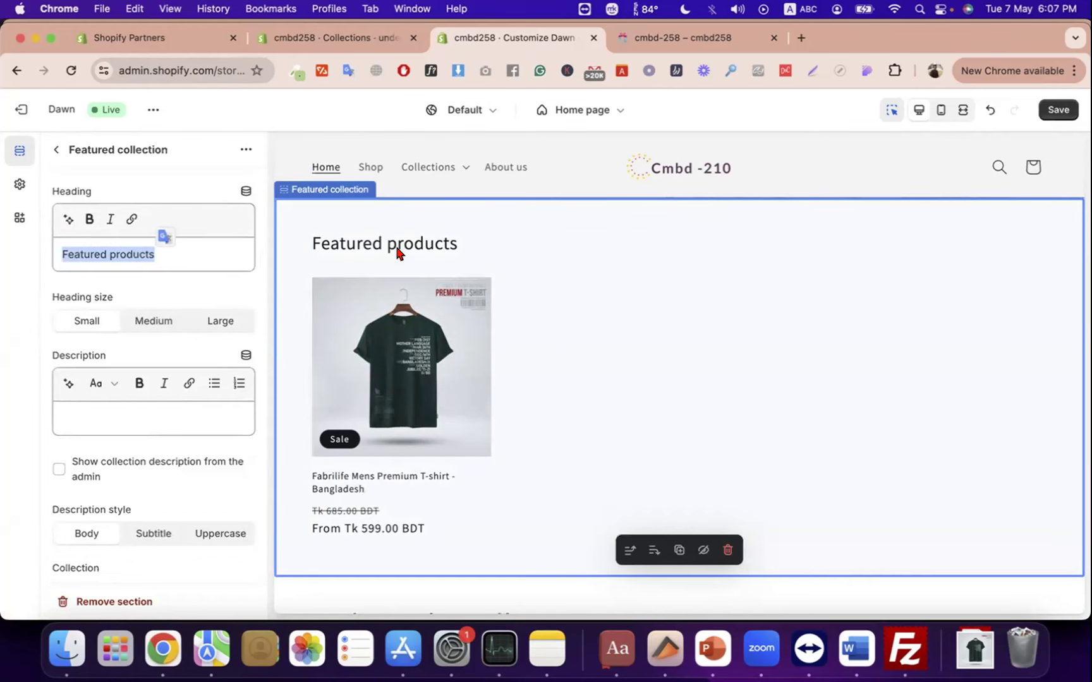
click(145, 405)
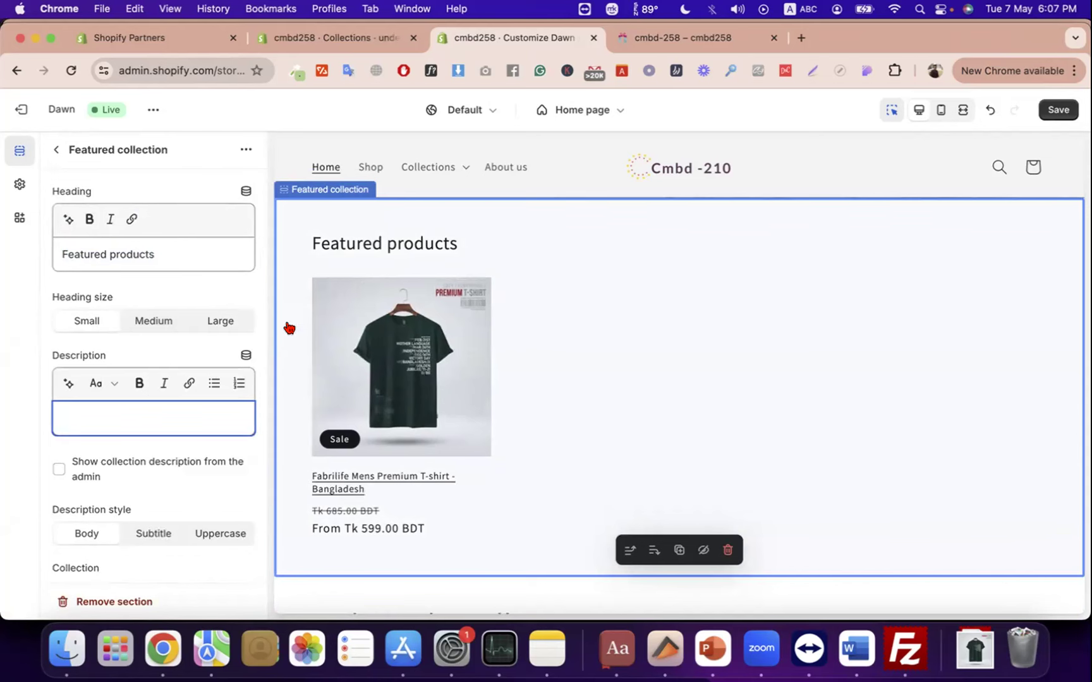
click(147, 322)
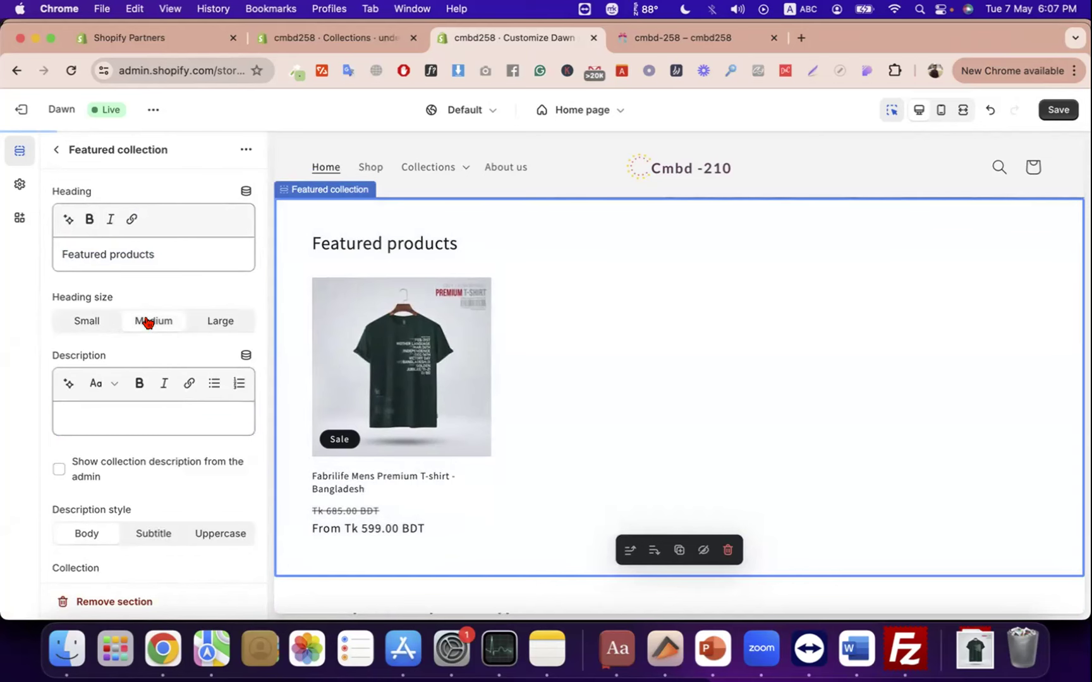
click(228, 326)
click(151, 322)
- Try the Subtitle description style for the Featured collection section and set it to Uppercase
scroll(171, 369, down, 2)
click(154, 362)
scroll(153, 361, down, 2)
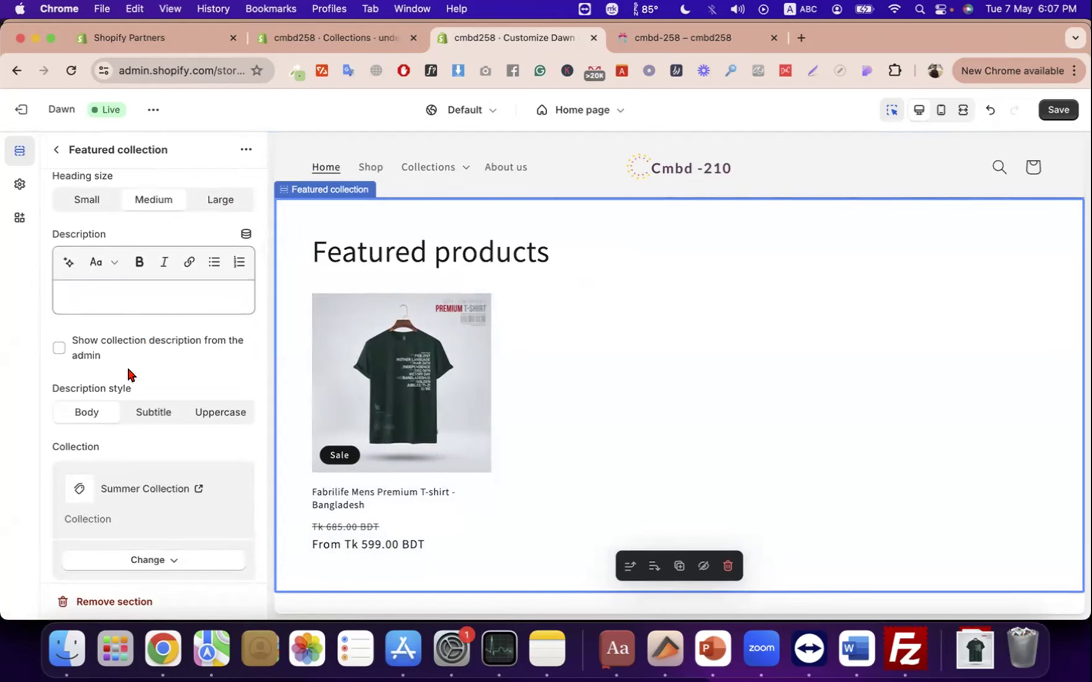
click(140, 415)
click(207, 413)
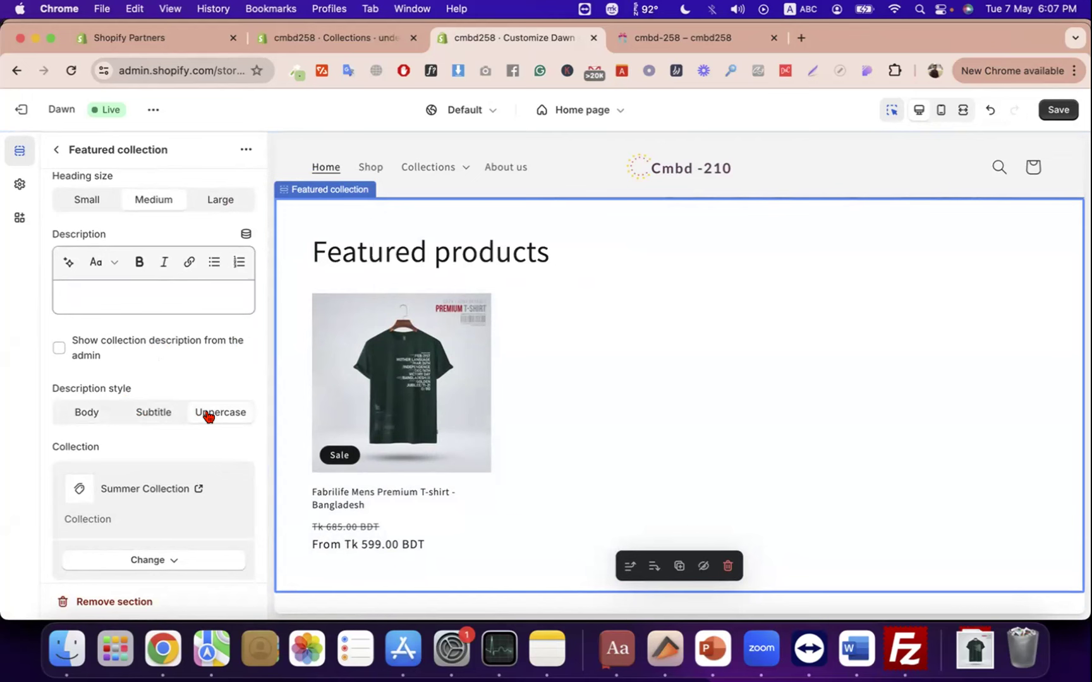
- Review the Featured collection's maximum products to show and number of columns on desktop settings
scroll(208, 416, down, 3)
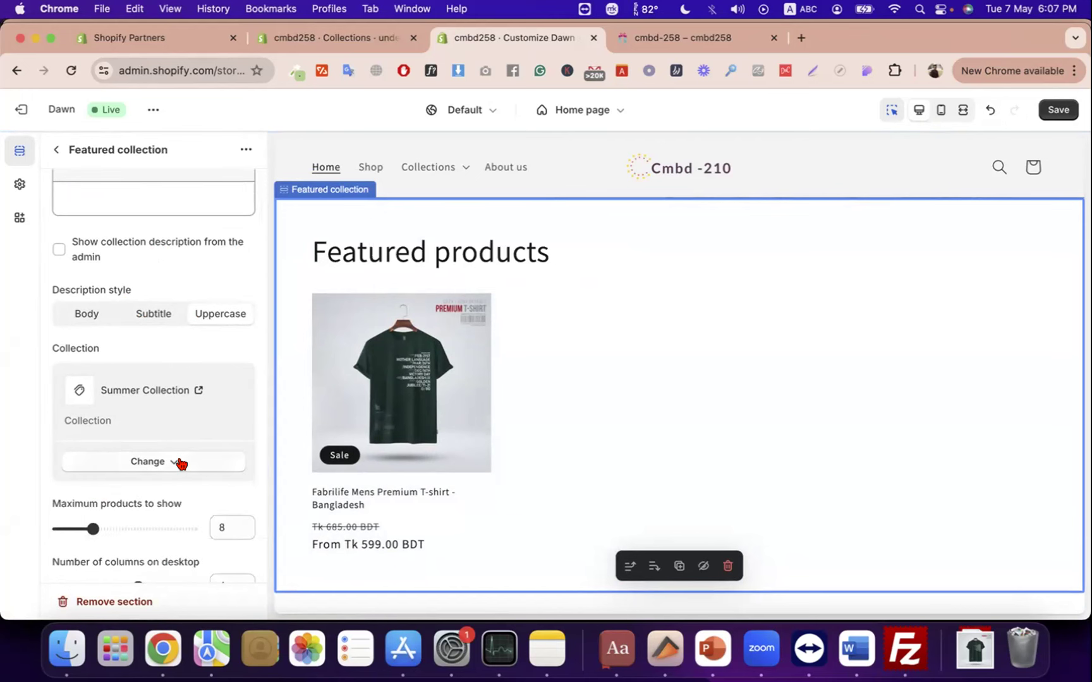
scroll(180, 464, down, 3)
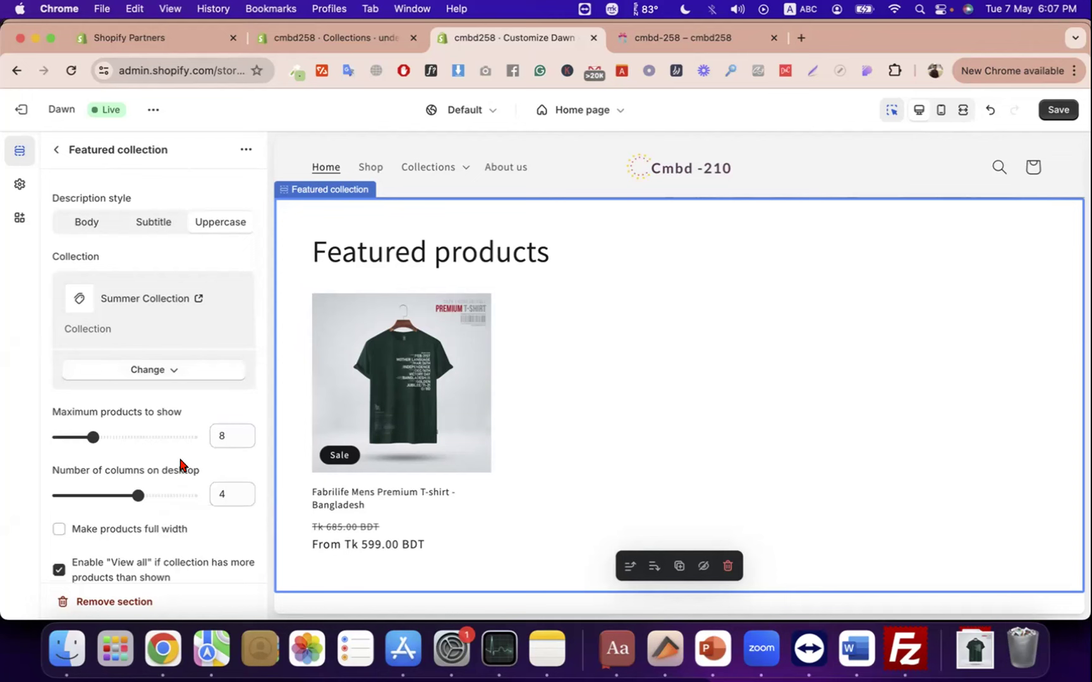
click(229, 435)
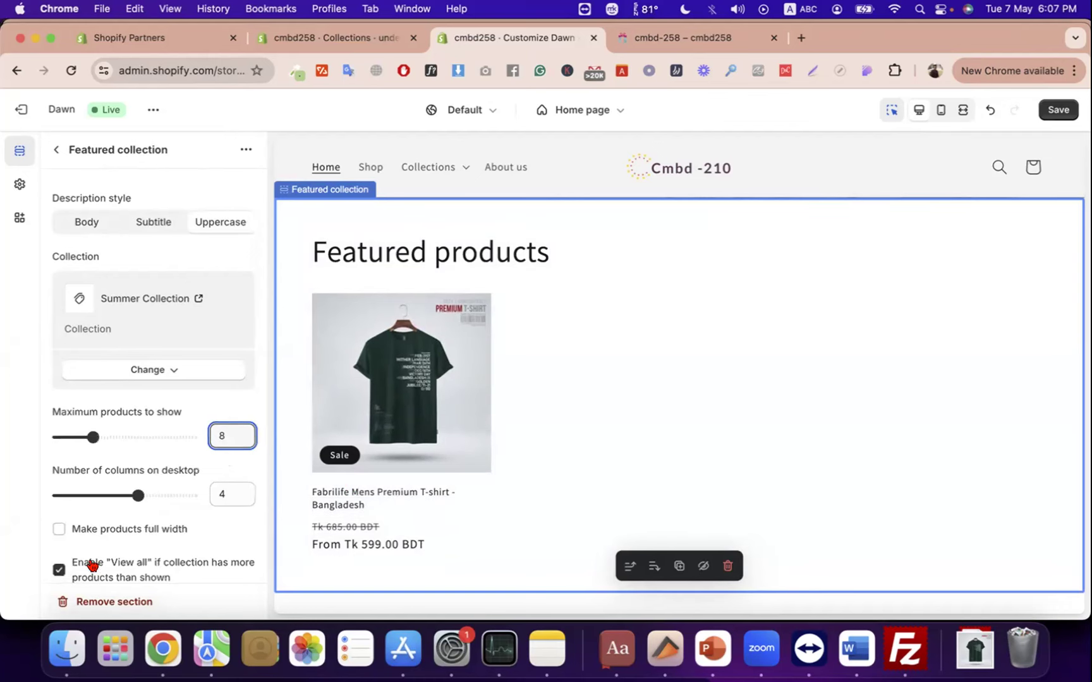
triple_click(65, 476)
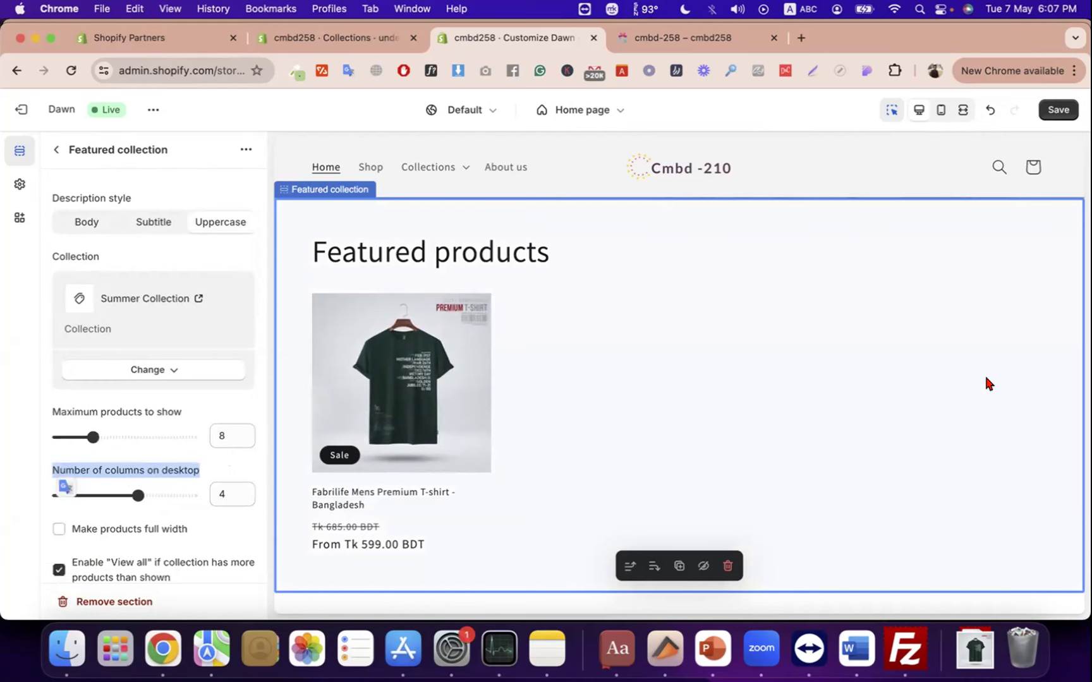
click(237, 495)
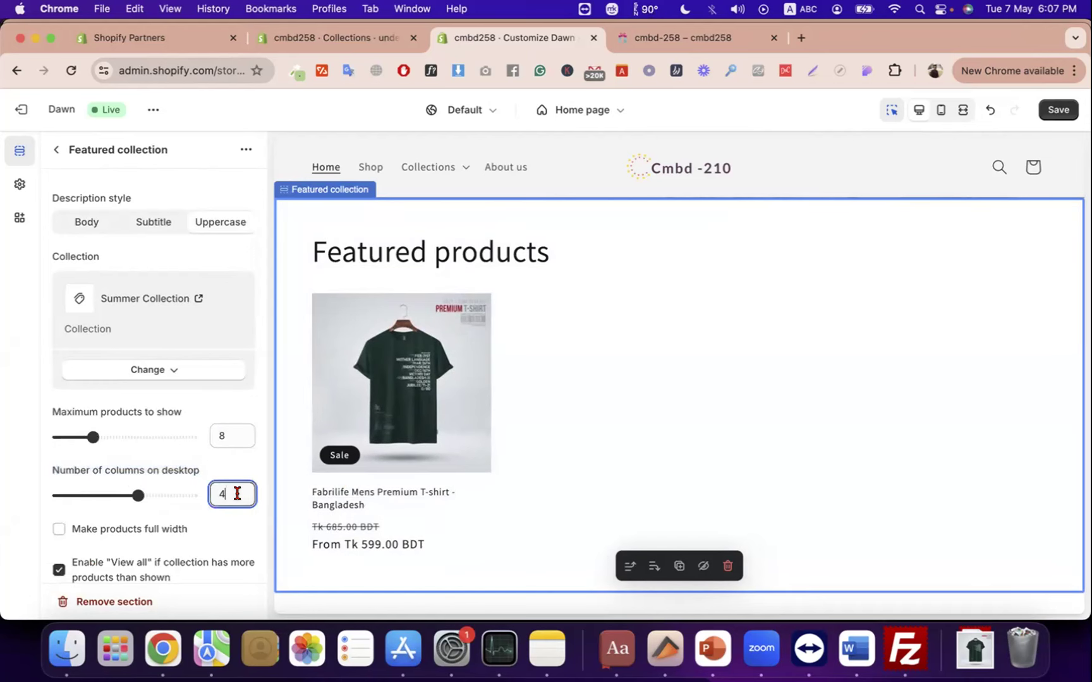
drag(231, 436, 210, 435)
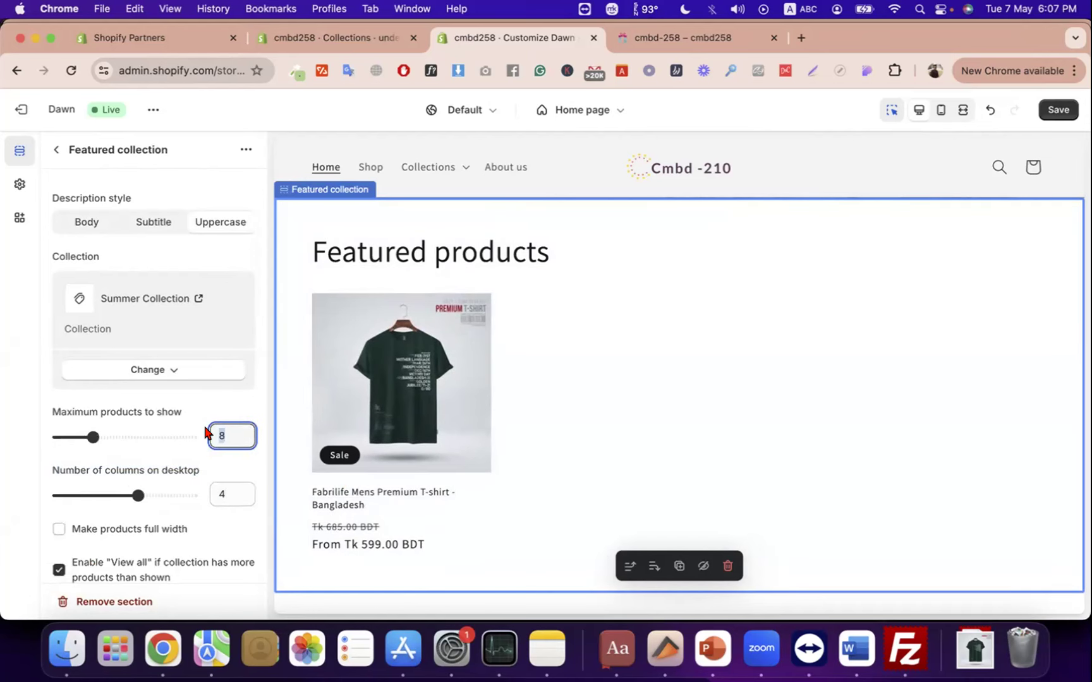
drag(233, 501, 213, 483)
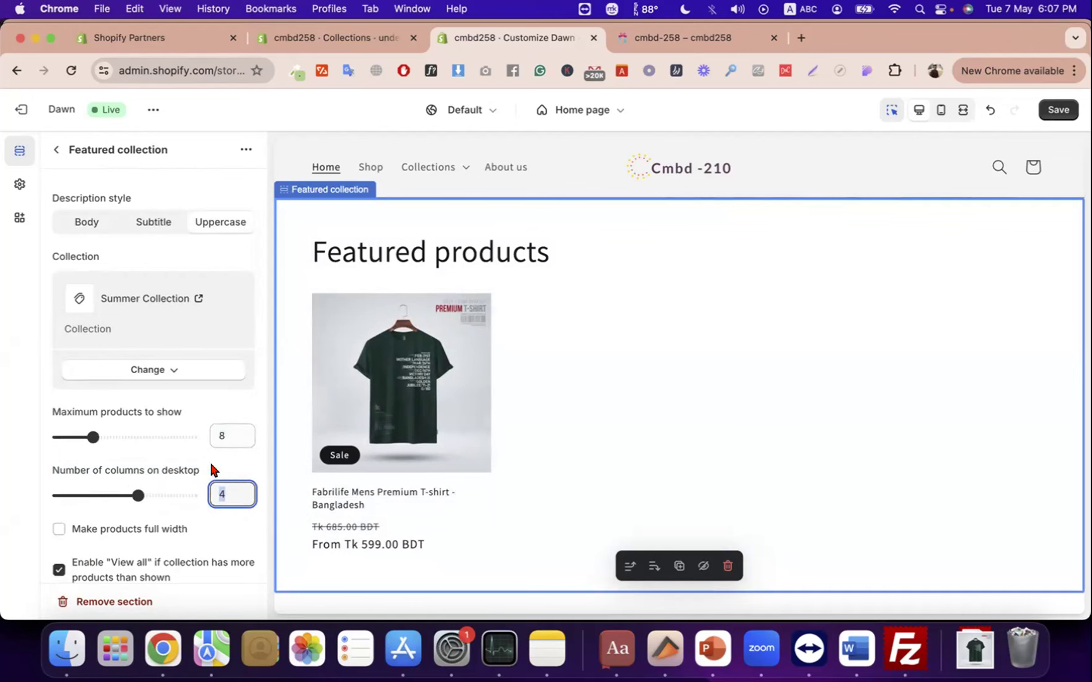
click(225, 439)
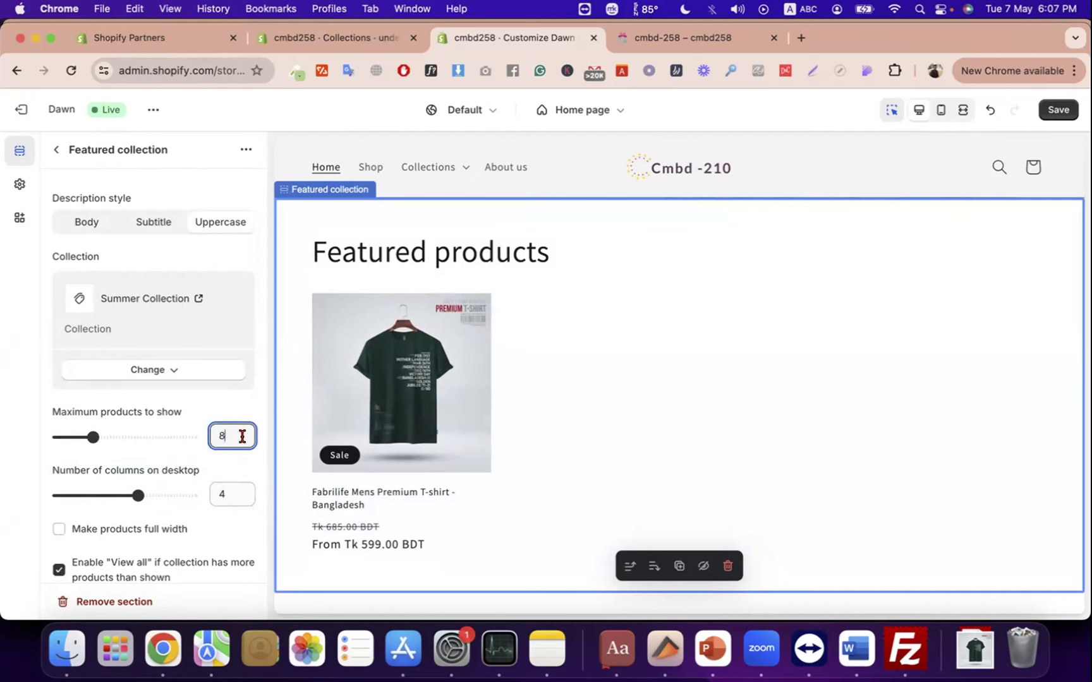
- Make the Featured collection's products full width, comparing the layout with the option off, and look over the settings that follow
scroll(231, 494, down, 2)
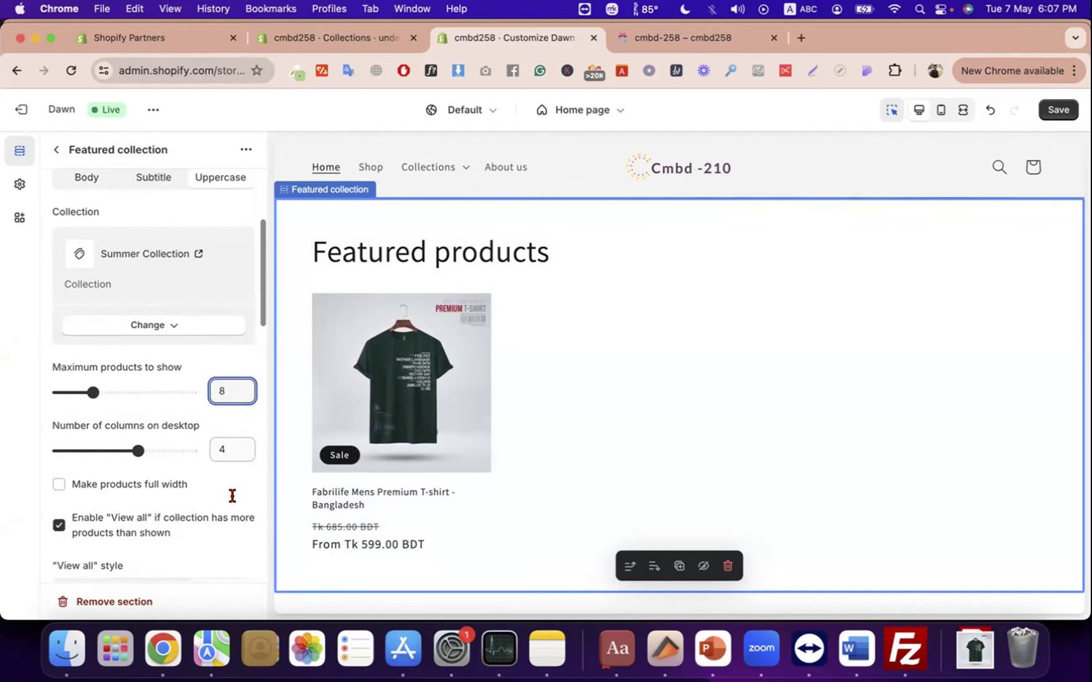
click(148, 485)
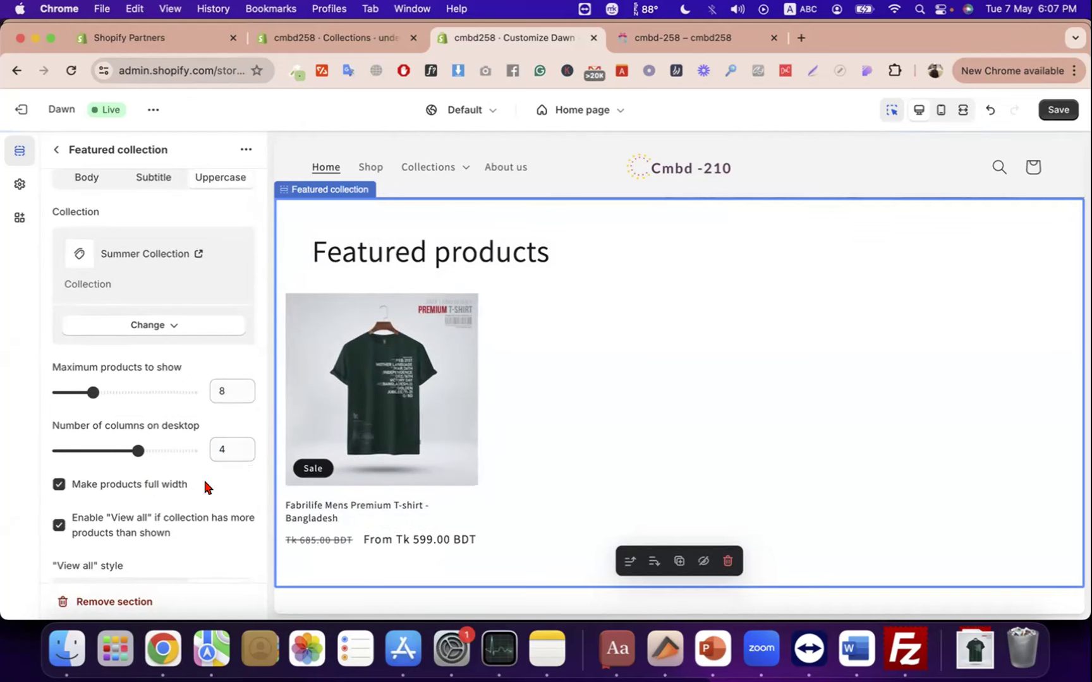
click(120, 488)
click(120, 487)
scroll(120, 489, down, 3)
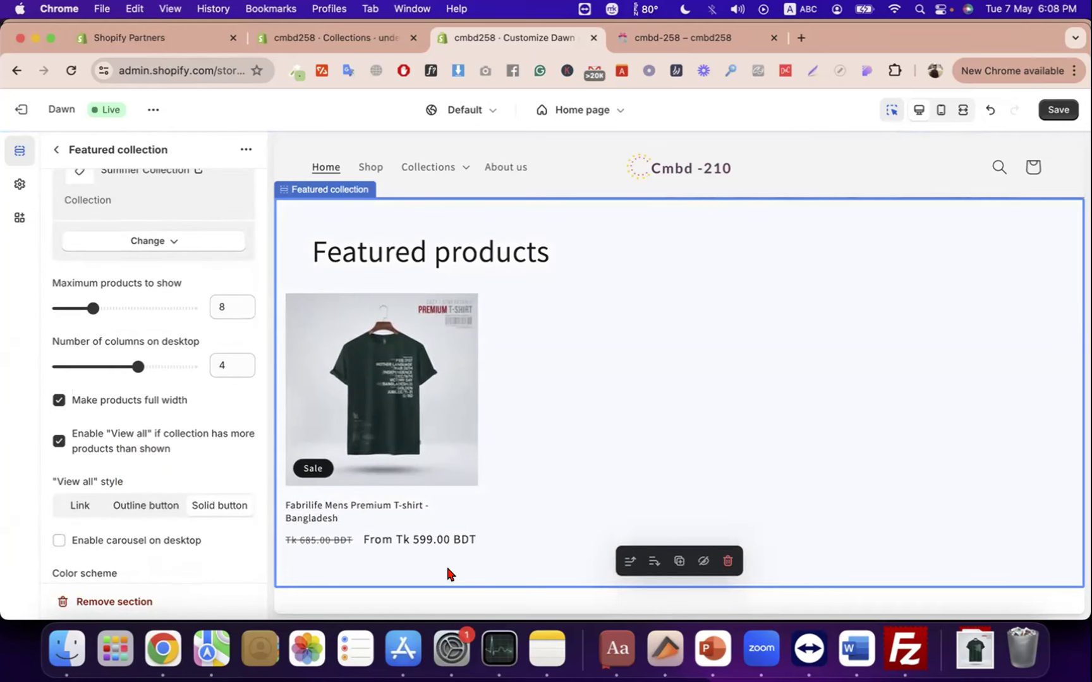
click(228, 306)
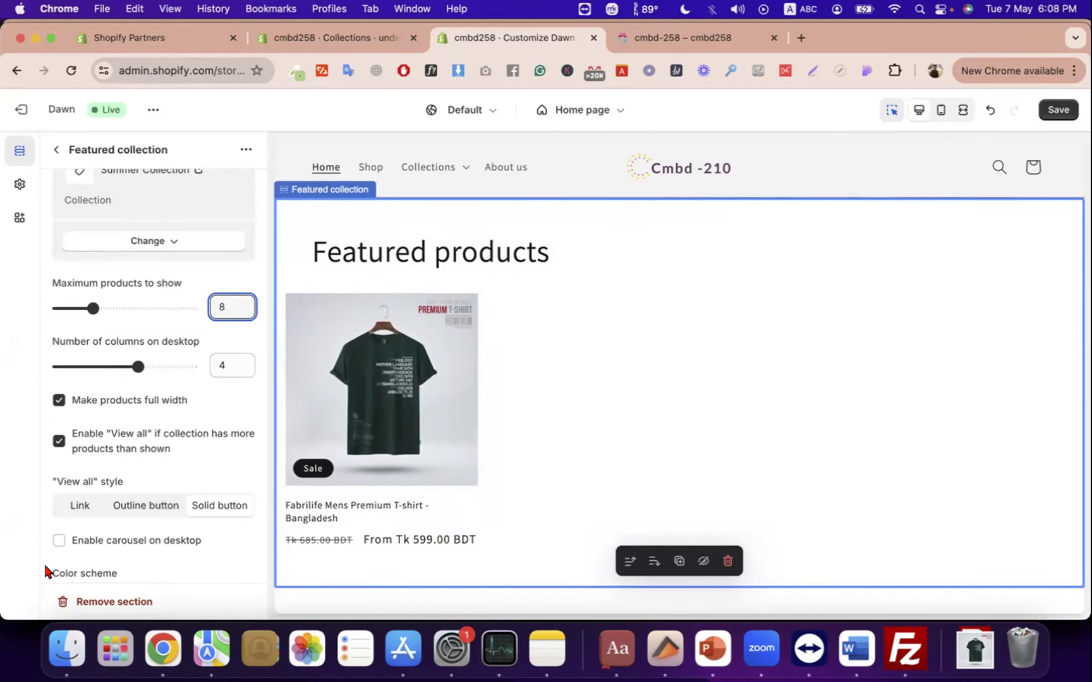
scroll(125, 513, down, 3)
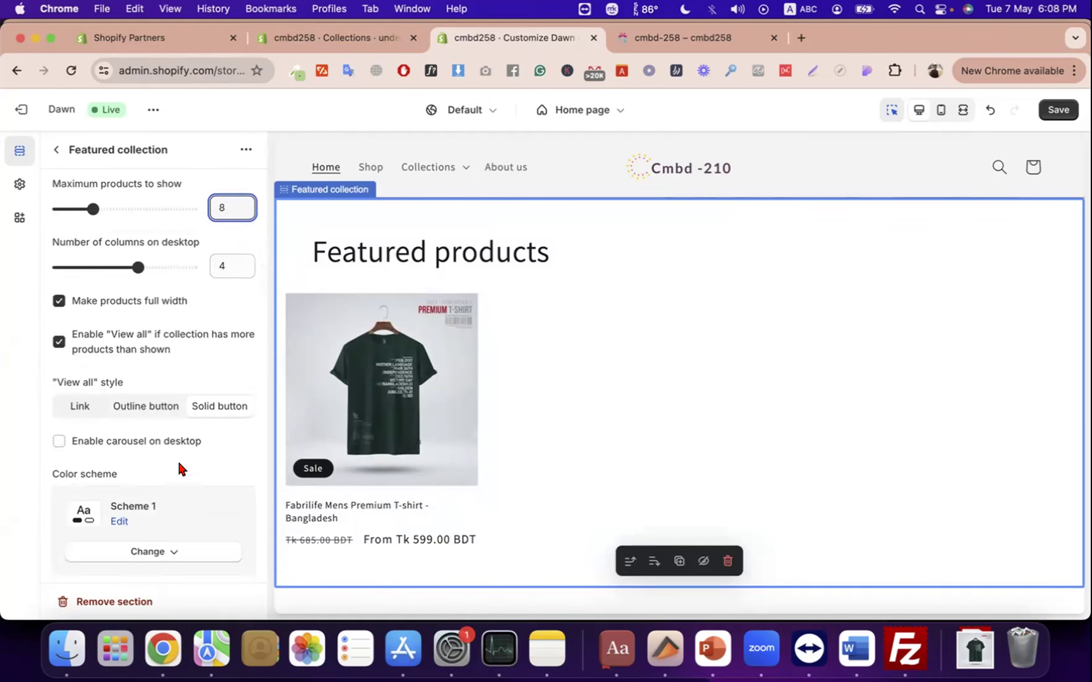
- Try the Square image ratio for the Featured collection's product cards and set it to Portrait
scroll(180, 468, down, 2)
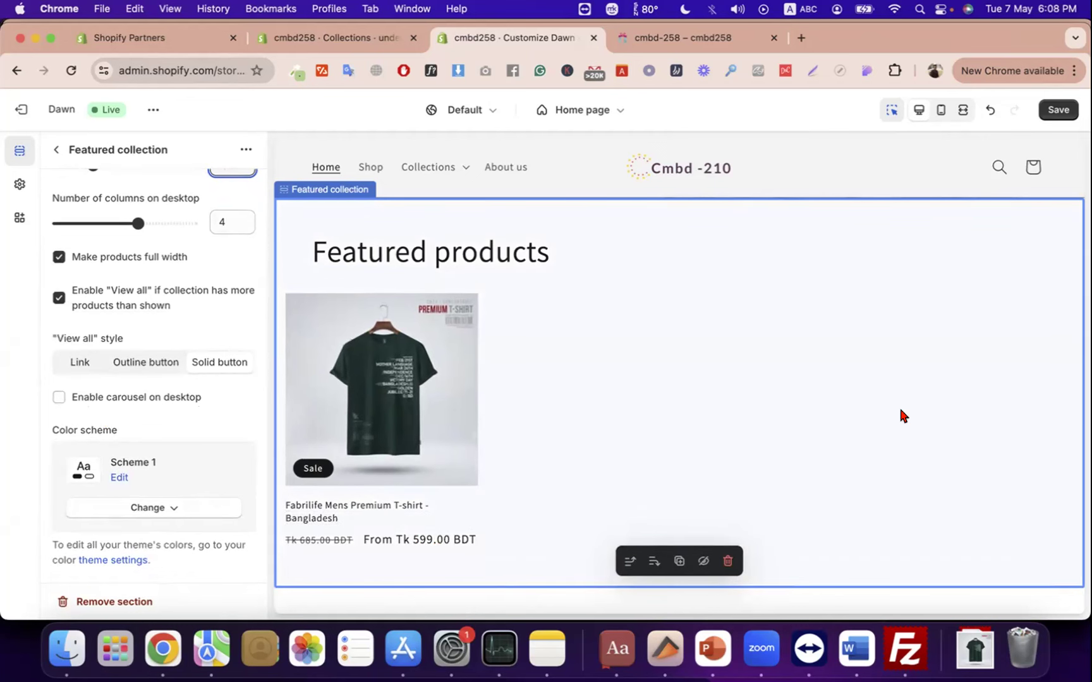
double_click(1064, 389)
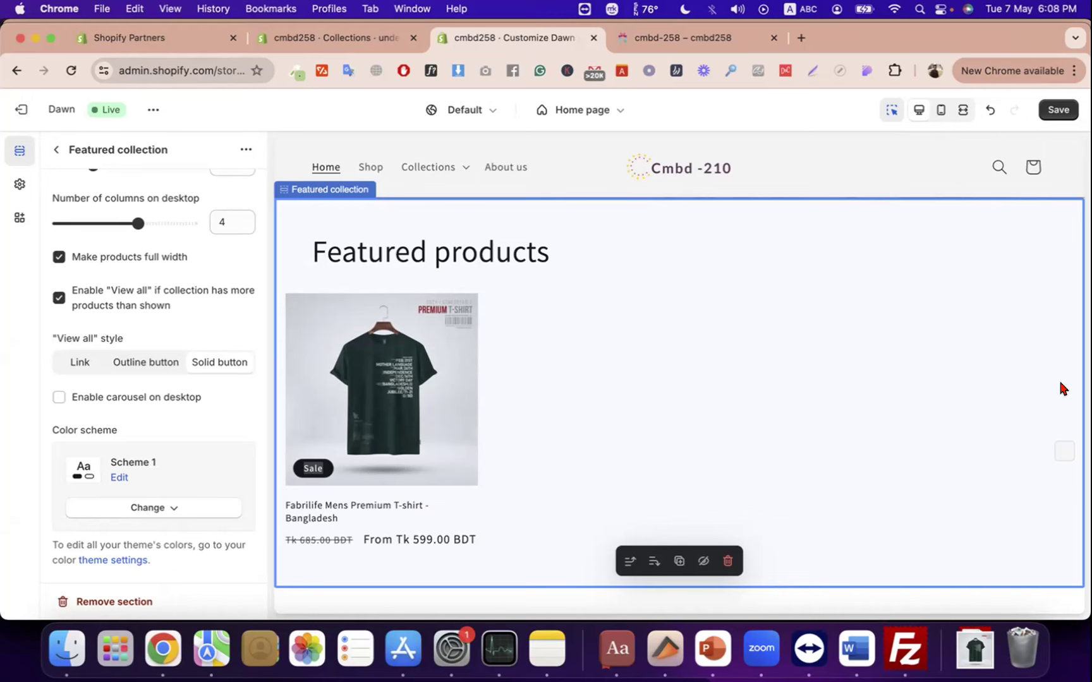
scroll(189, 499, down, 2)
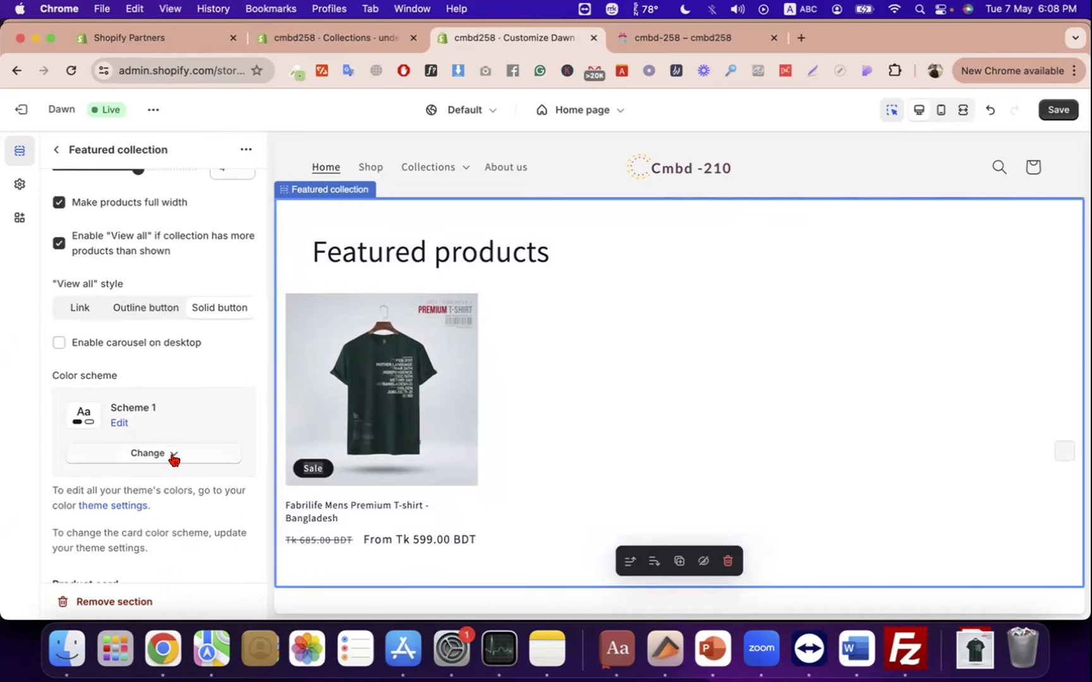
scroll(174, 459, down, 3)
scroll(180, 417, down, 3)
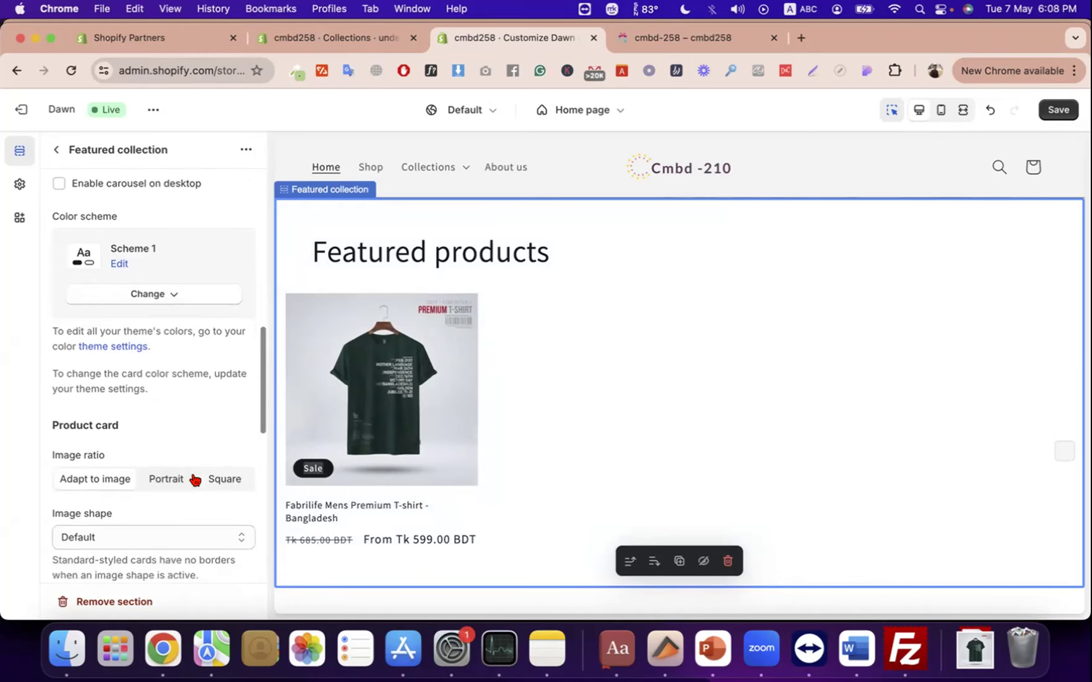
triple_click(105, 422)
scroll(105, 430, down, 2)
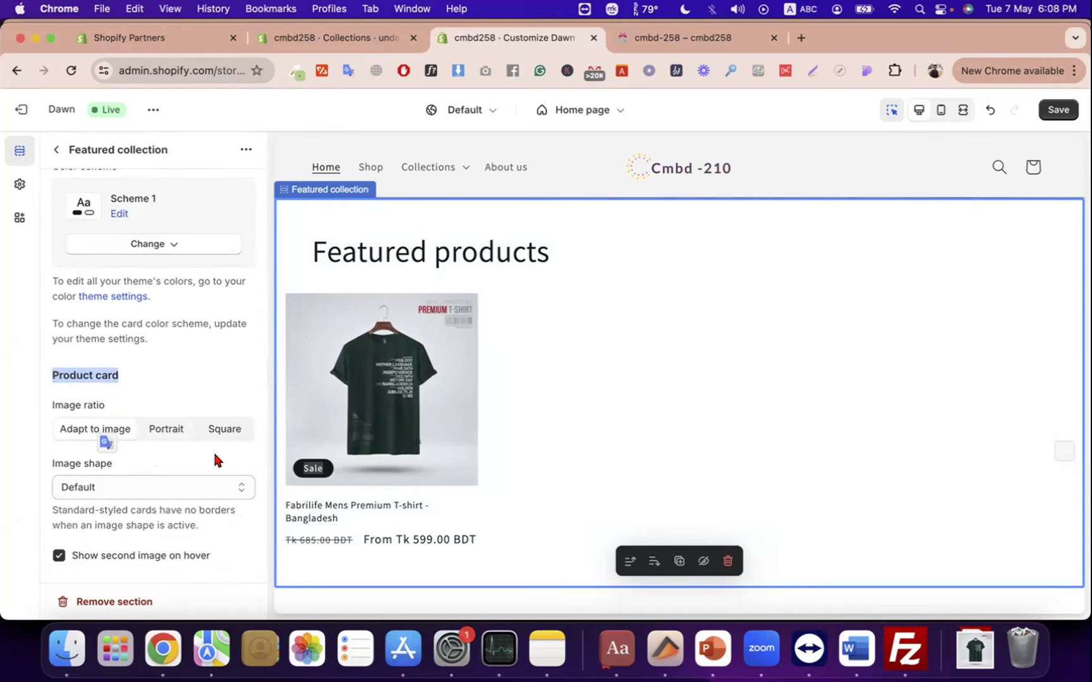
click(227, 430)
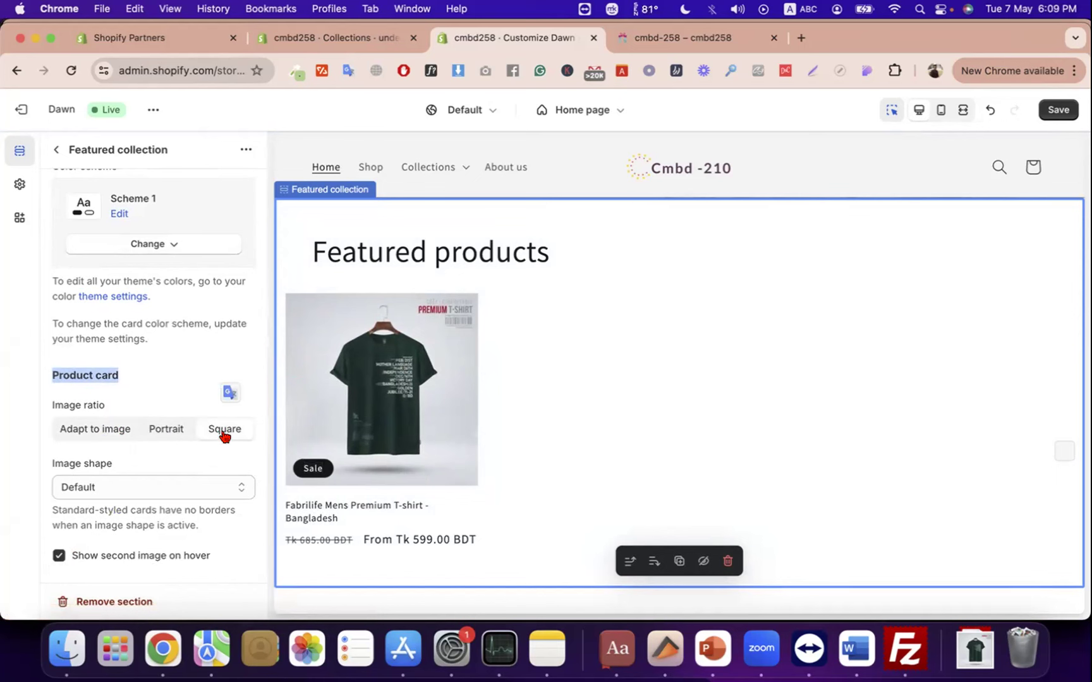
click(154, 424)
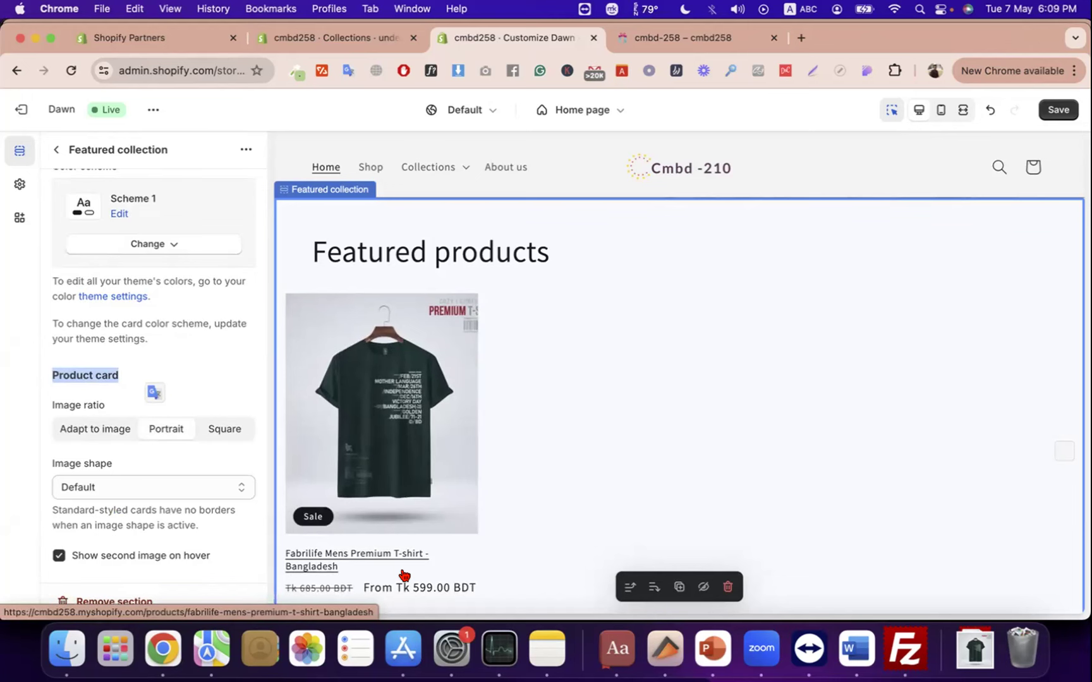
- Try the Round and Diamond image shapes for the product cards and set the shape to Blob
click(152, 496)
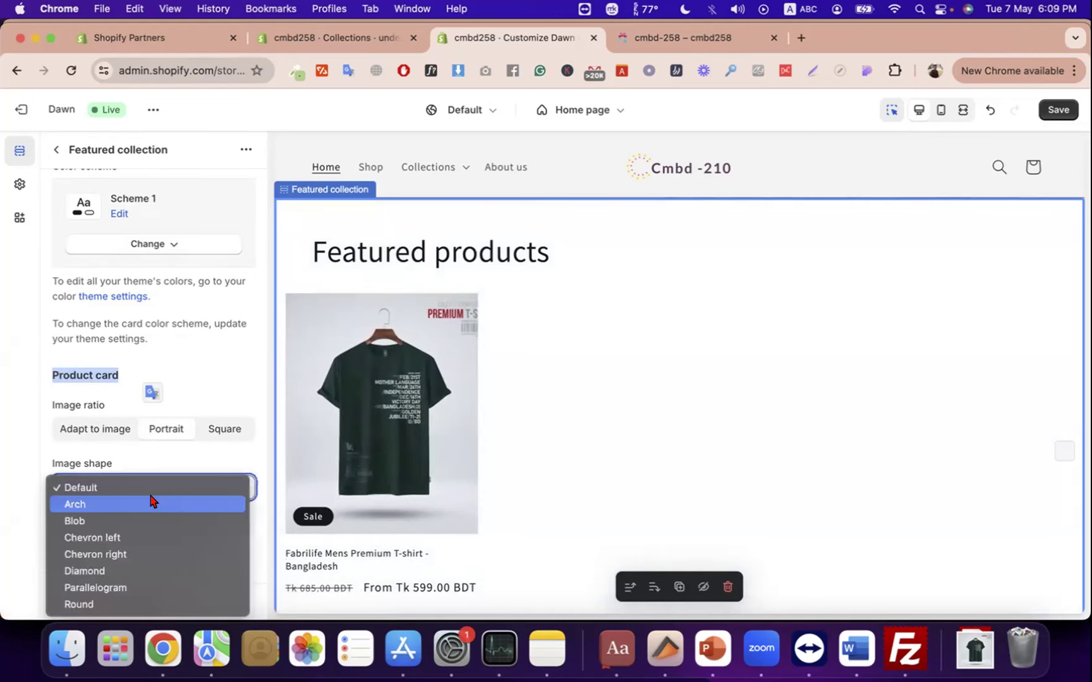
click(185, 603)
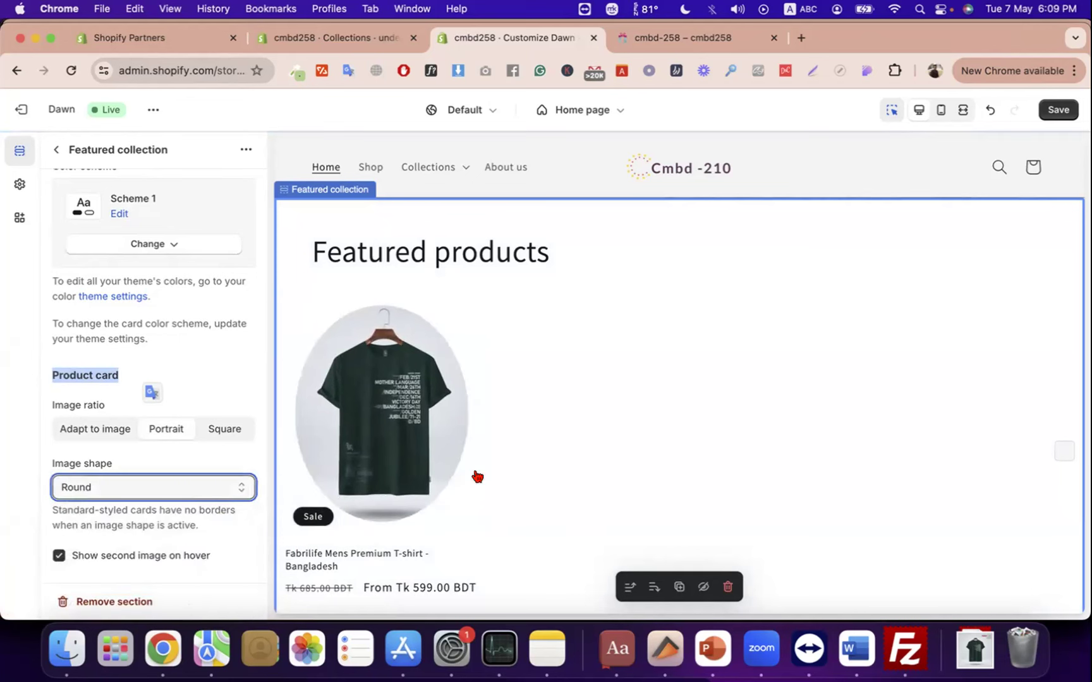
click(186, 486)
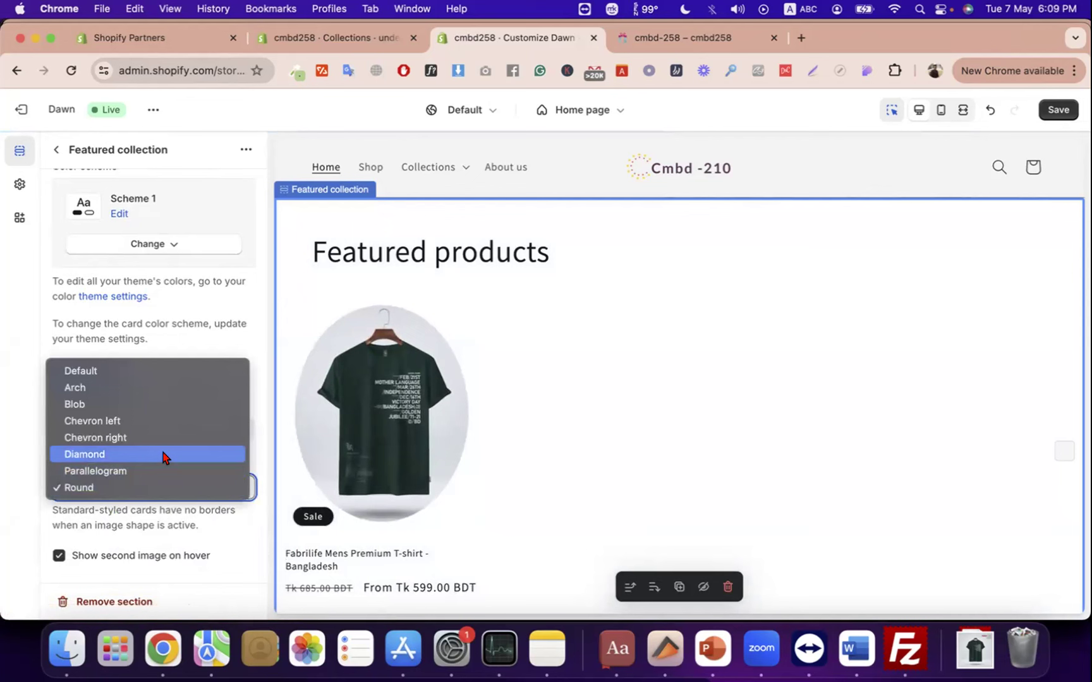
click(163, 455)
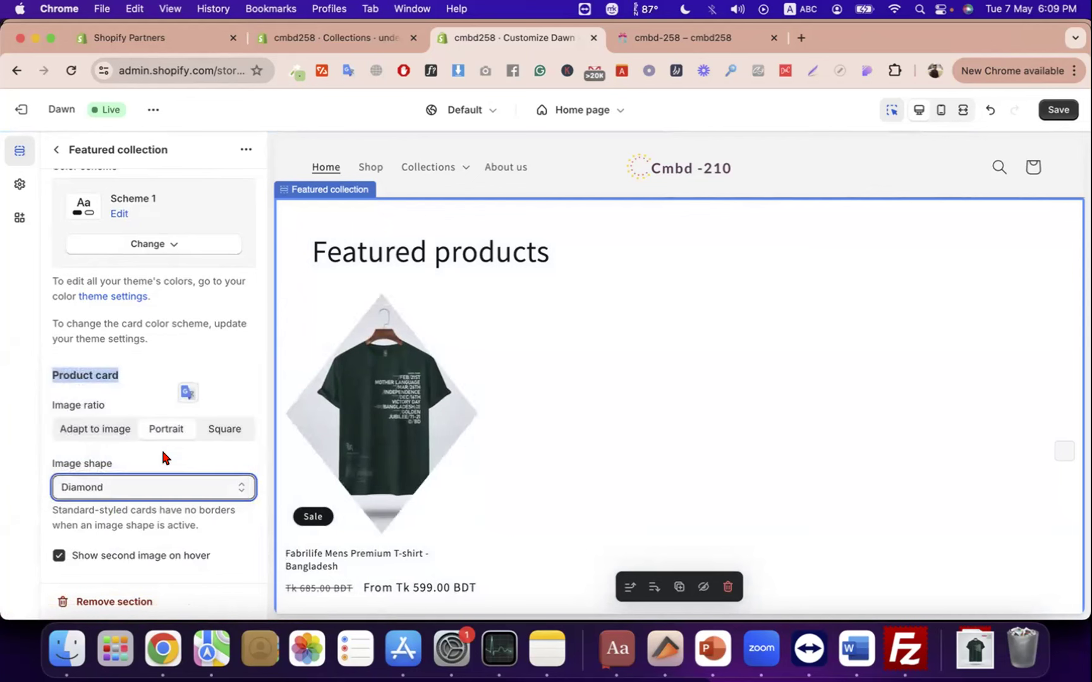
click(164, 491)
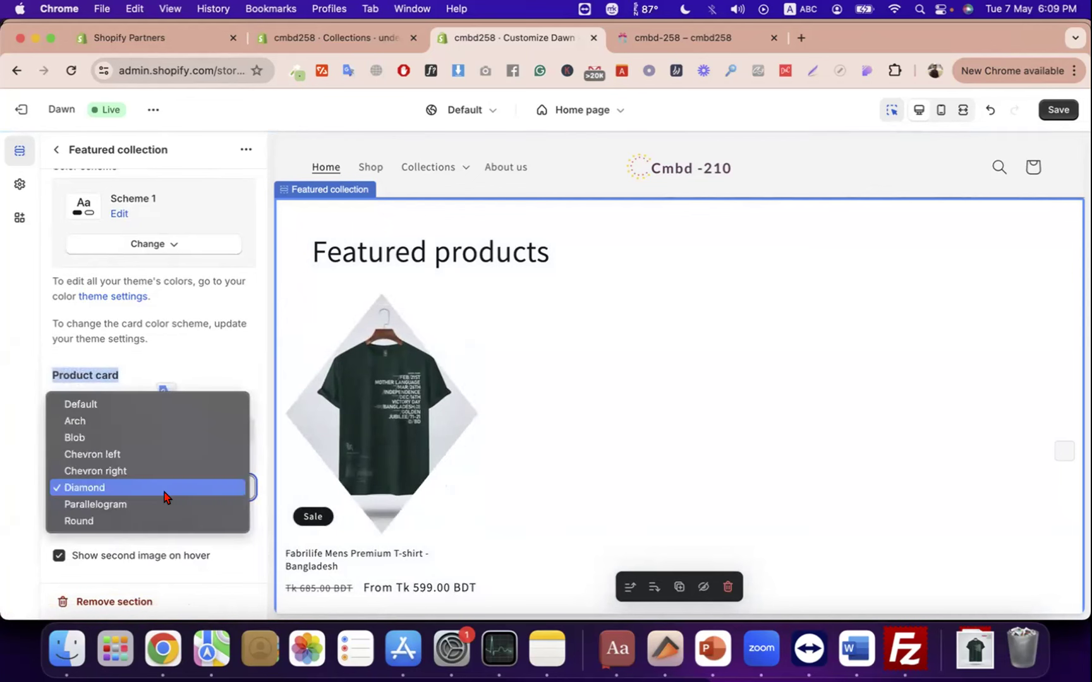
click(121, 437)
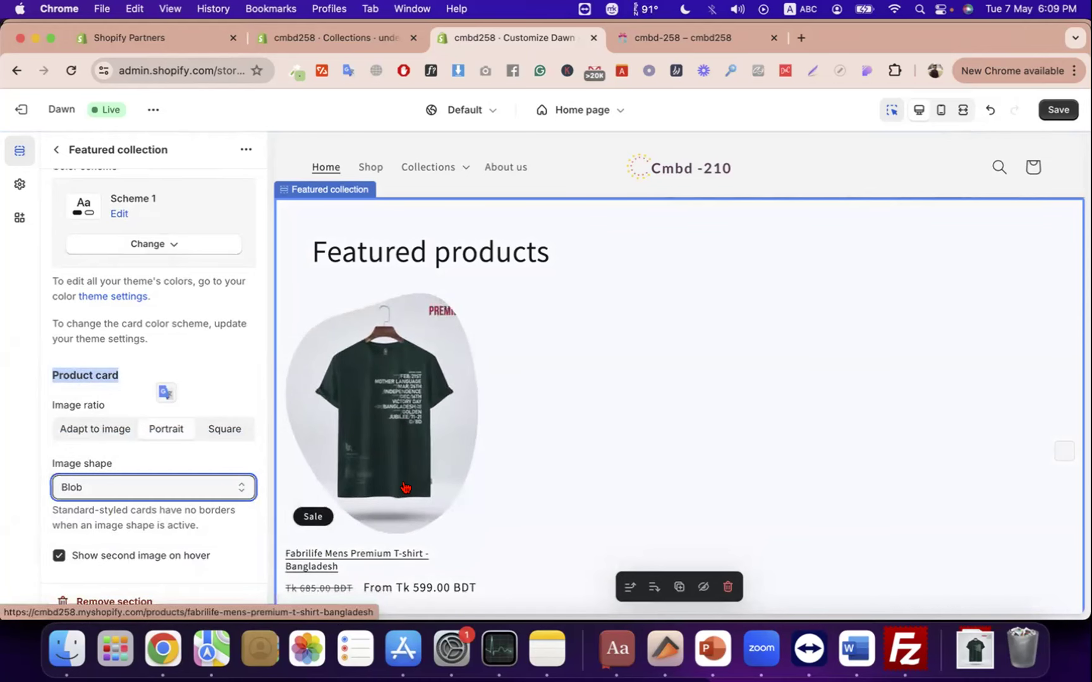
- Turn on the vendor and product rating display for the Featured collection's product cards
scroll(812, 384, down, 2)
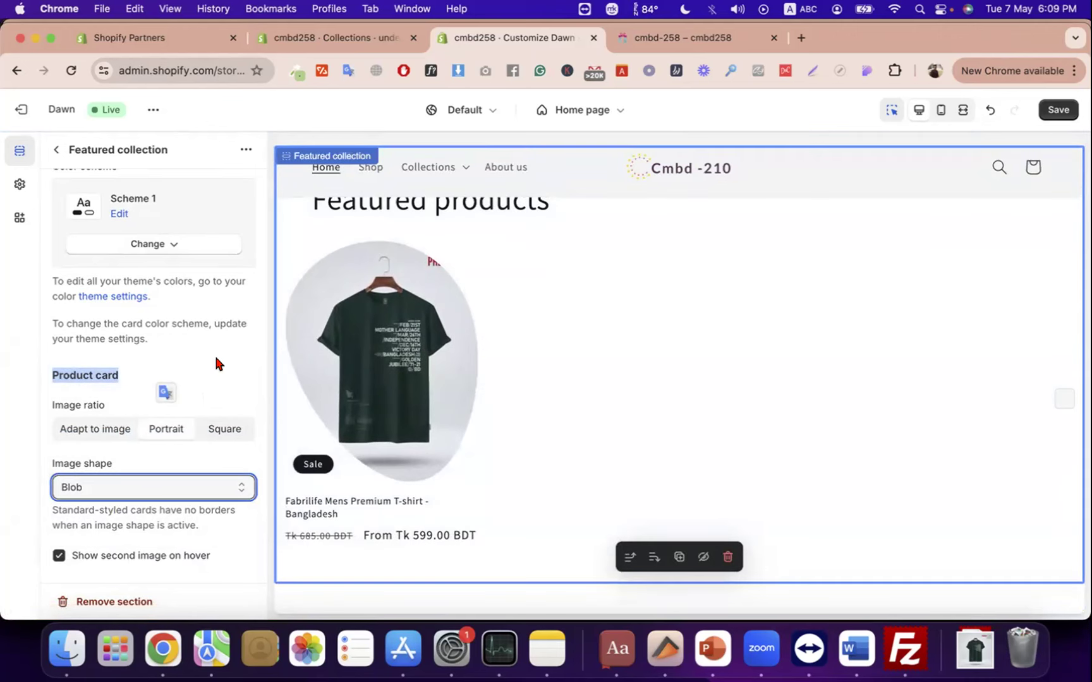
scroll(188, 349, down, 3)
scroll(214, 443, down, 3)
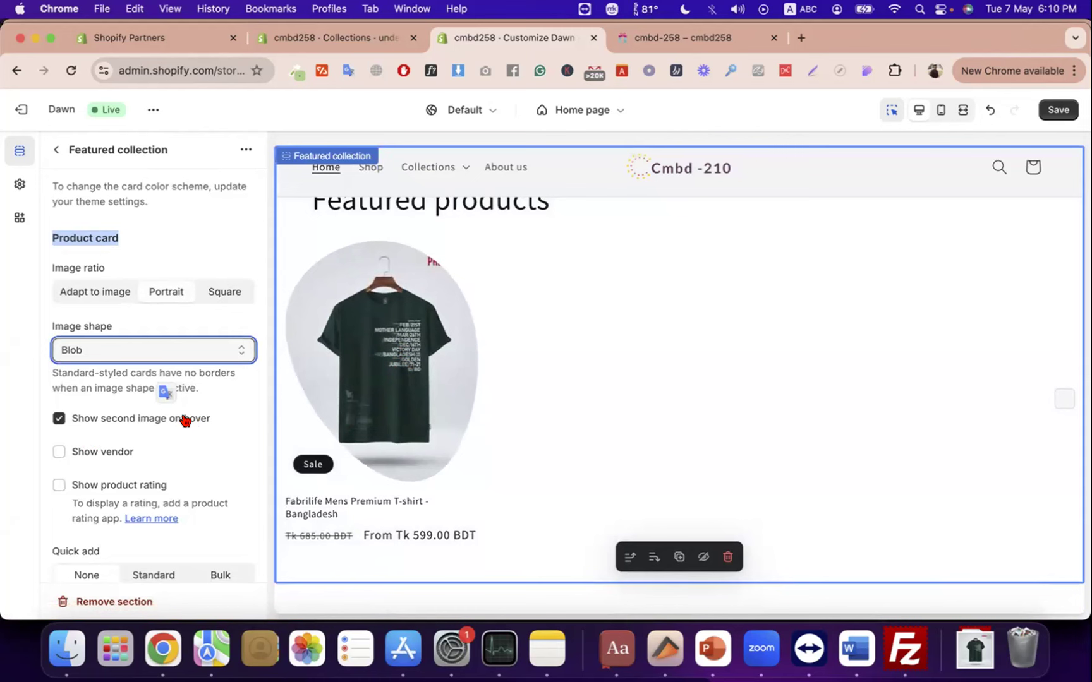
click(127, 453)
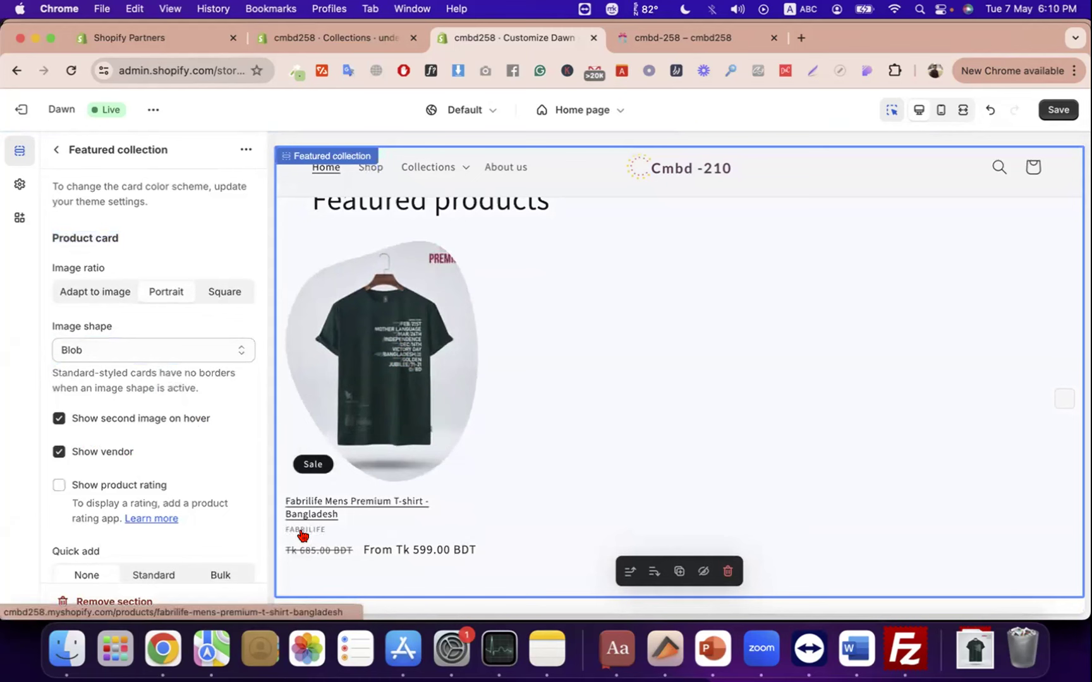
click(60, 486)
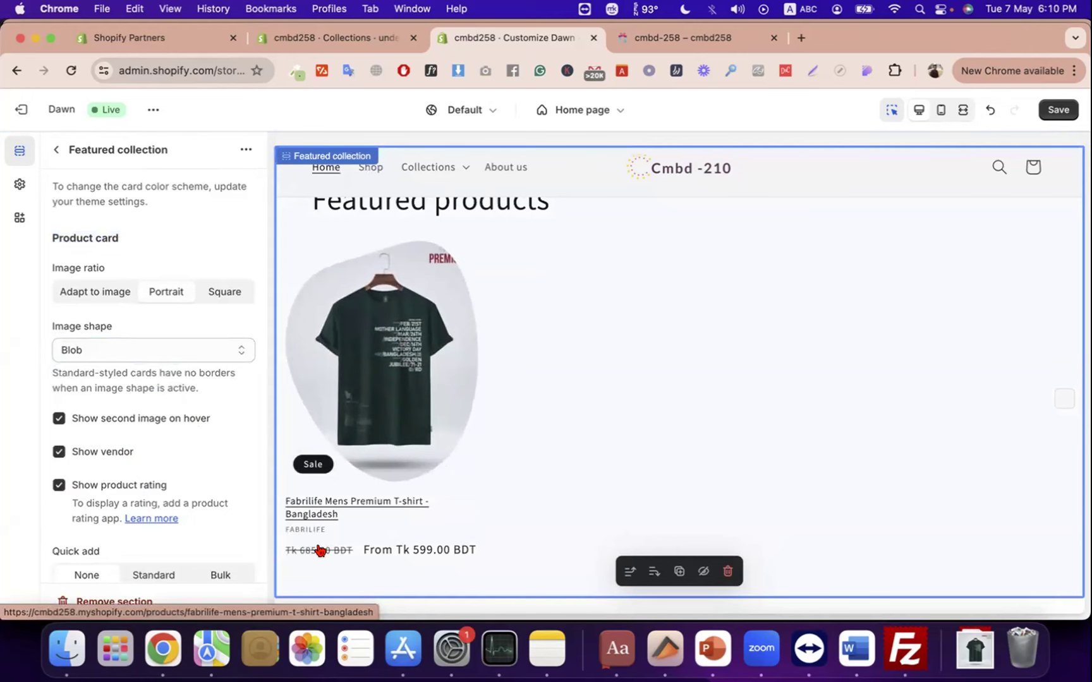
- Set the product cards' Quick add option to Standard
scroll(206, 437, down, 3)
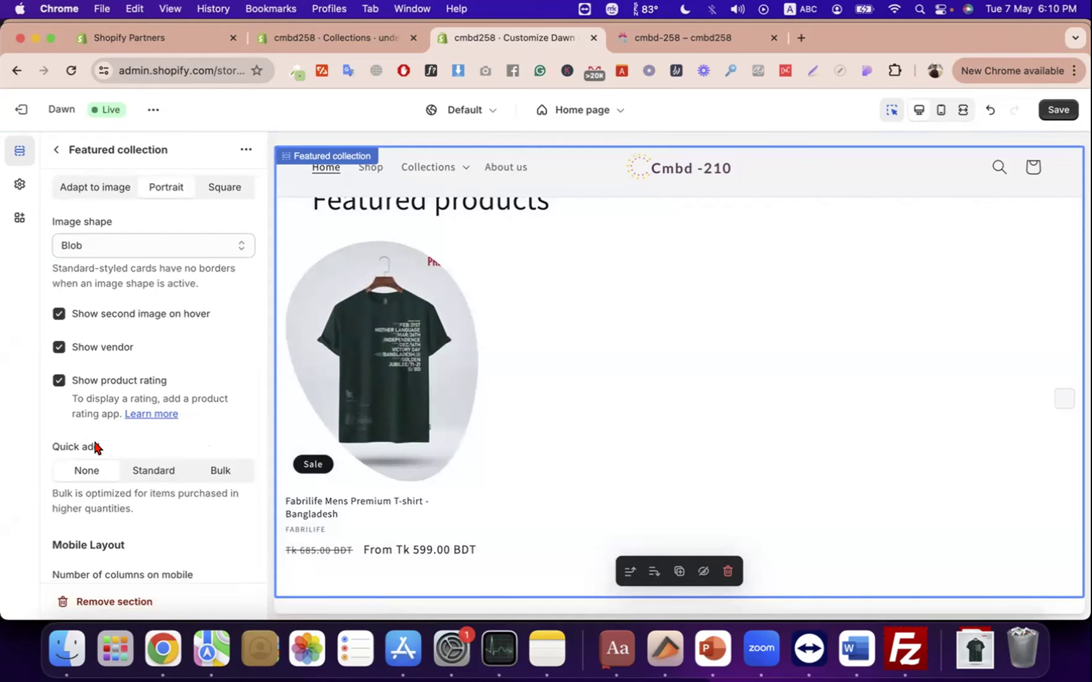
scroll(95, 446, down, 1)
click(169, 431)
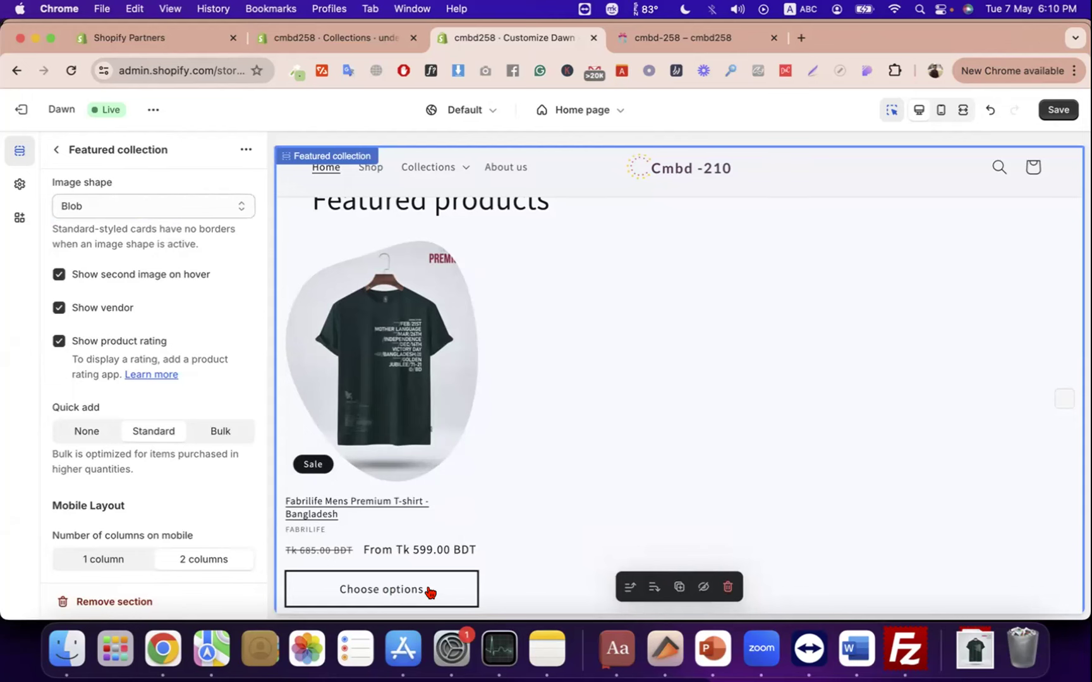
- Preview the home page in mobile view, try 1 column on mobile for the Featured collection and keep 2 columns
scroll(188, 500, down, 2)
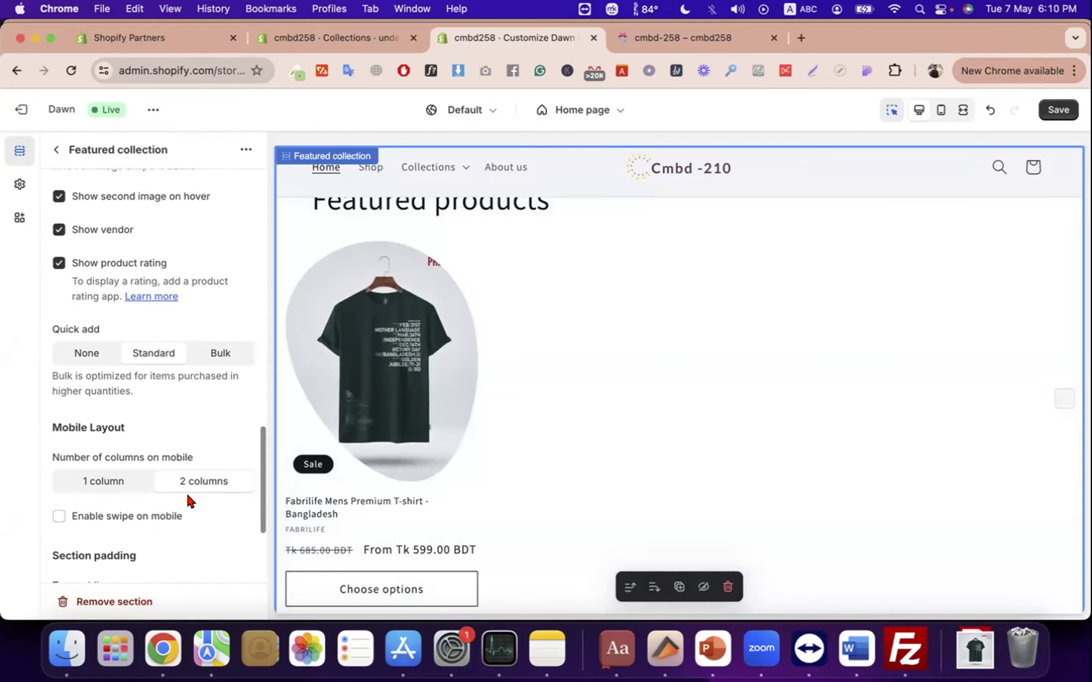
double_click(104, 421)
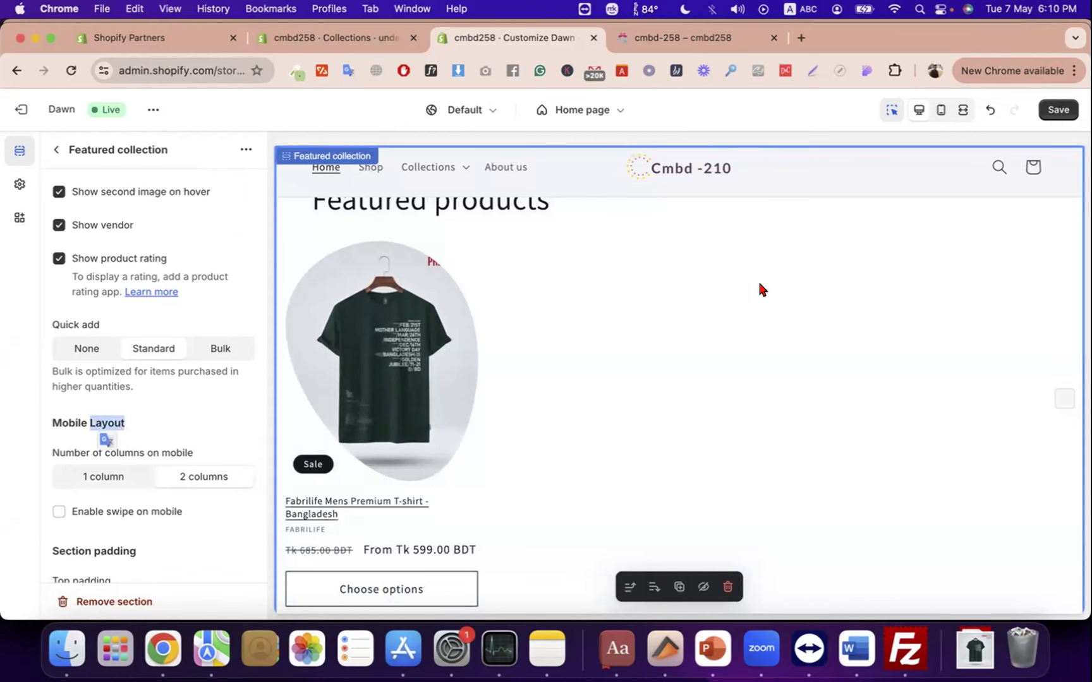
click(937, 111)
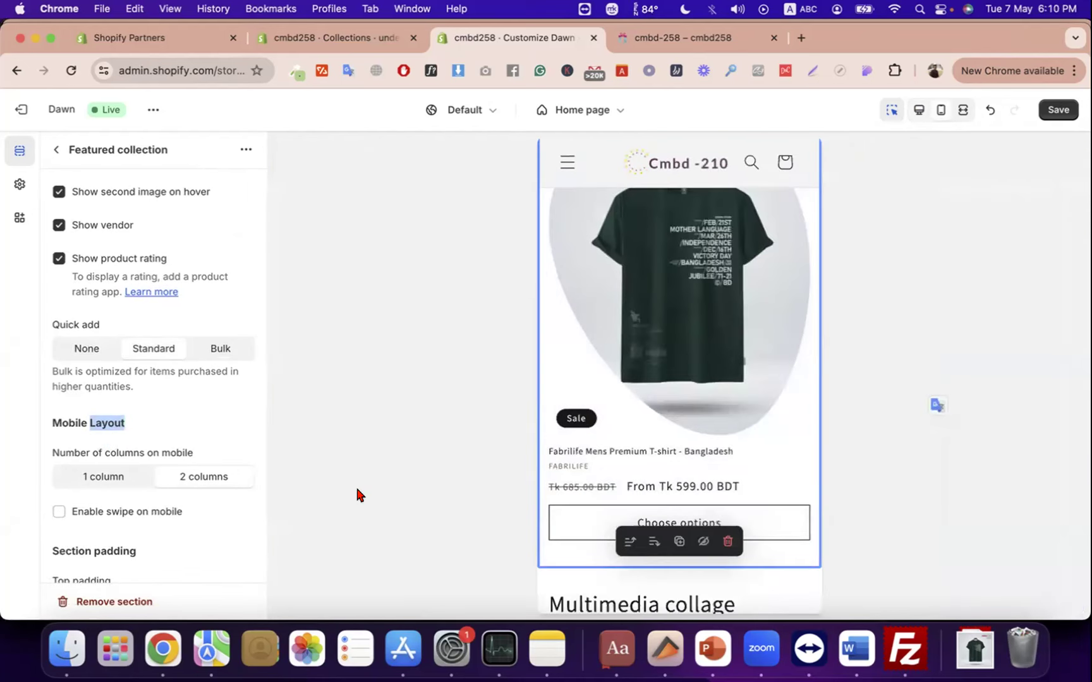
drag(192, 454, 61, 452)
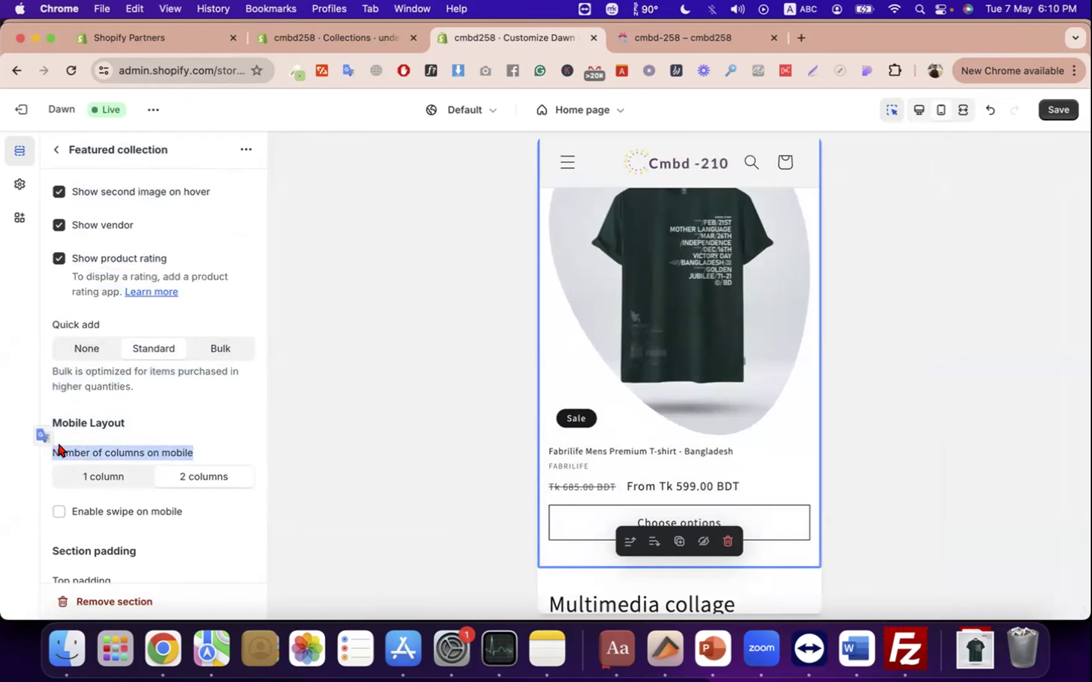
click(126, 475)
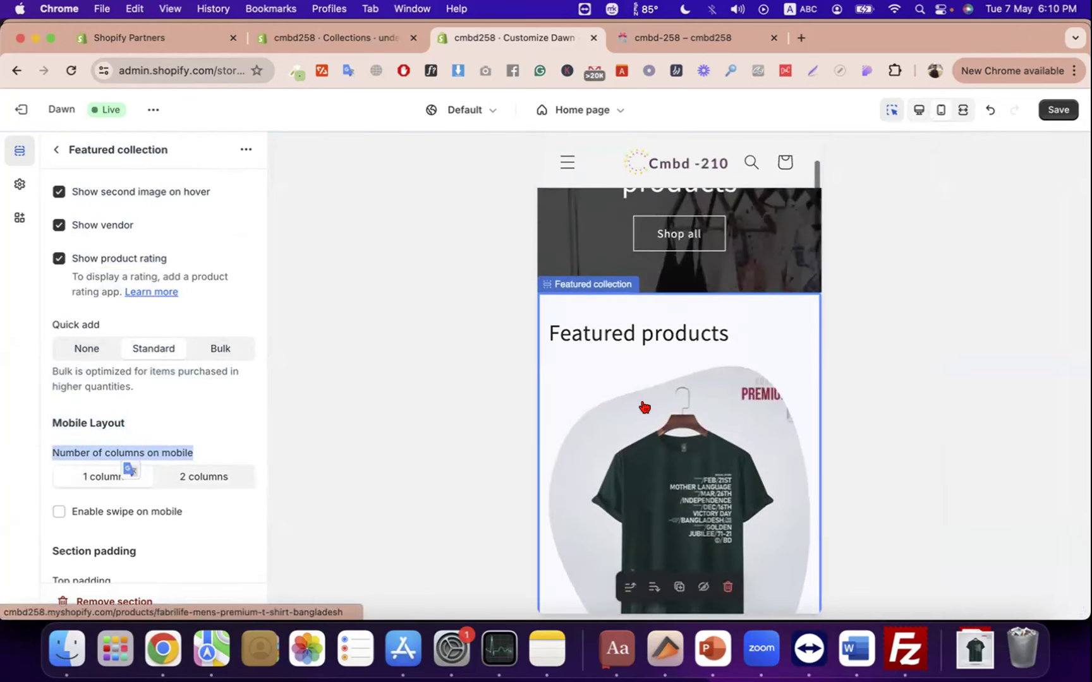
click(182, 477)
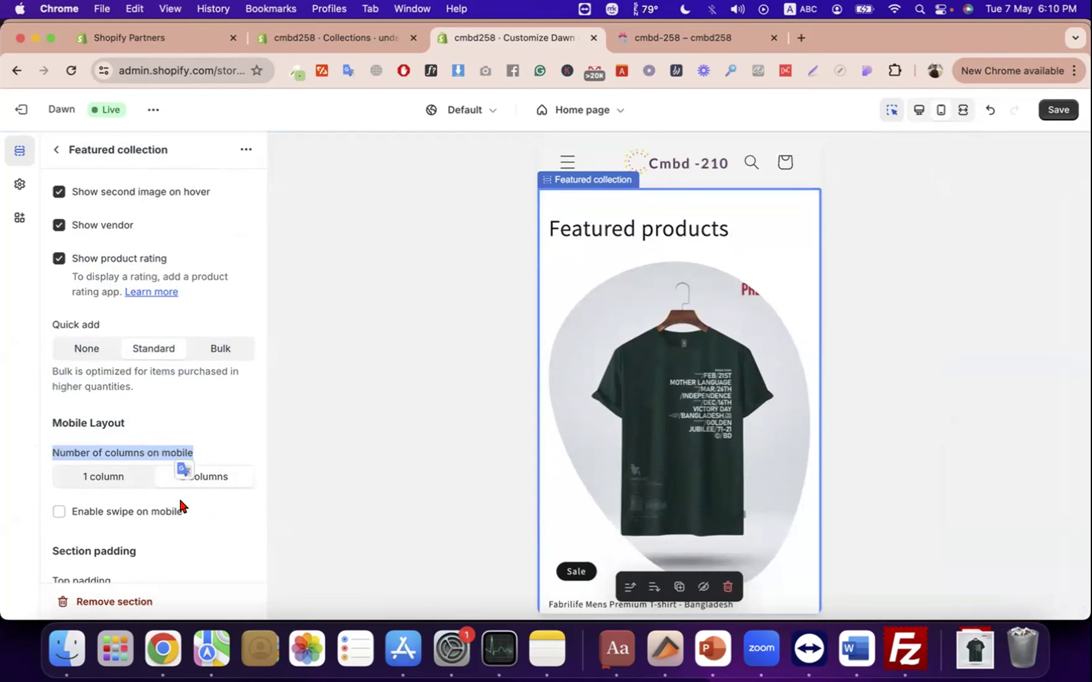
- Enable swipe on mobile for the Featured collection and look over its top and bottom section padding settings
click(163, 512)
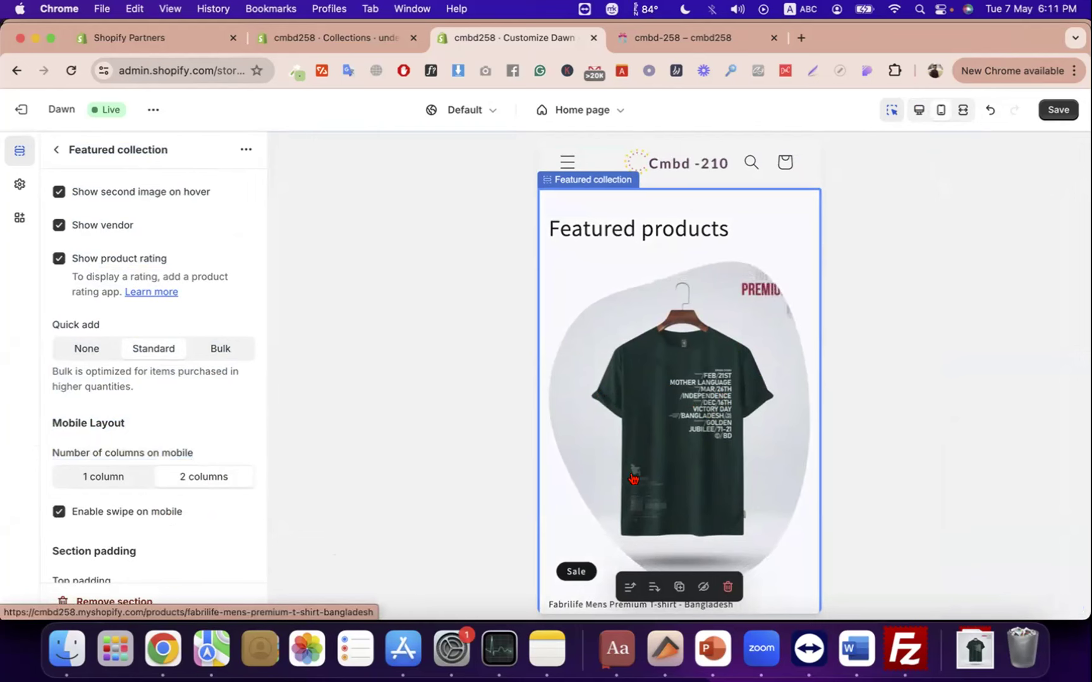
scroll(198, 513, down, 2)
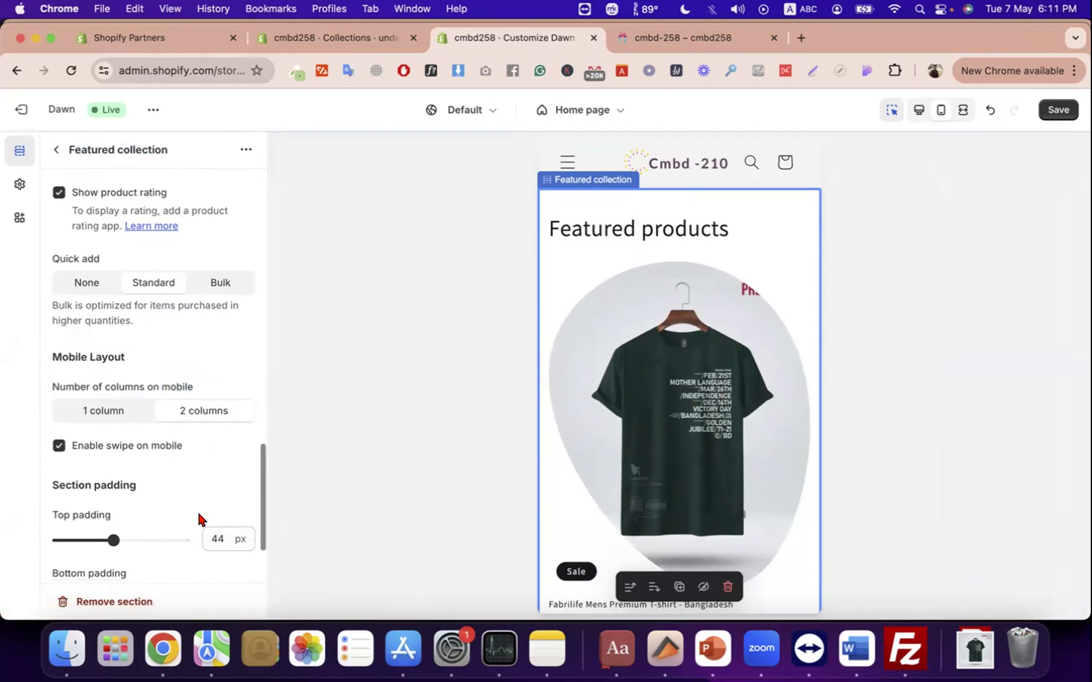
scroll(139, 512, down, 3)
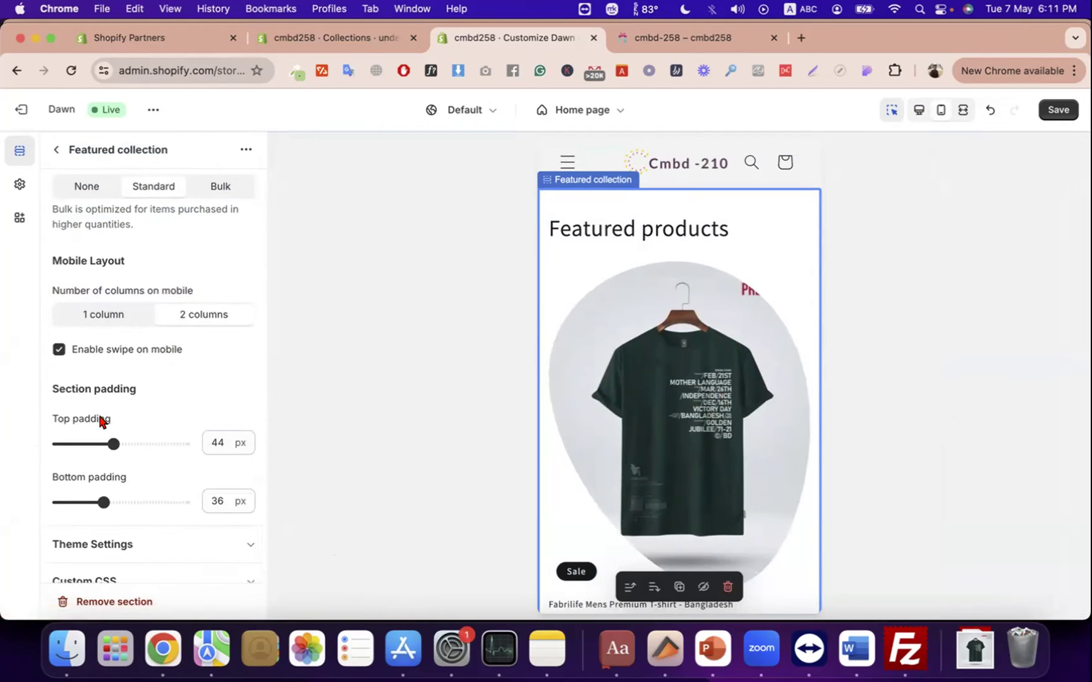
triple_click(115, 484)
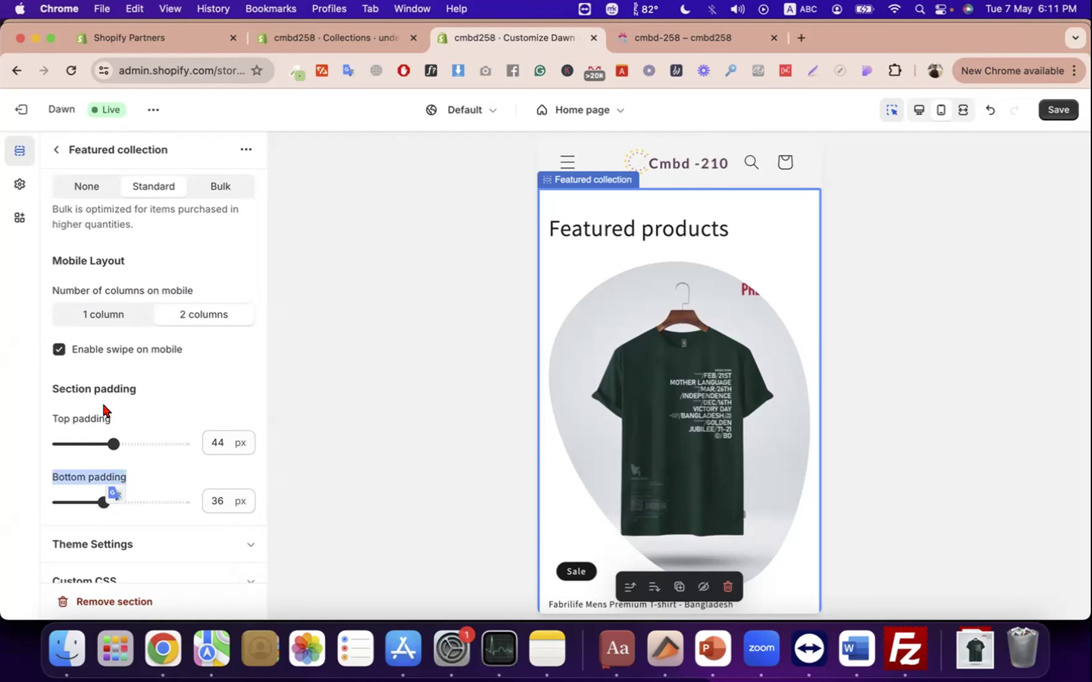
scroll(82, 335, up, 10)
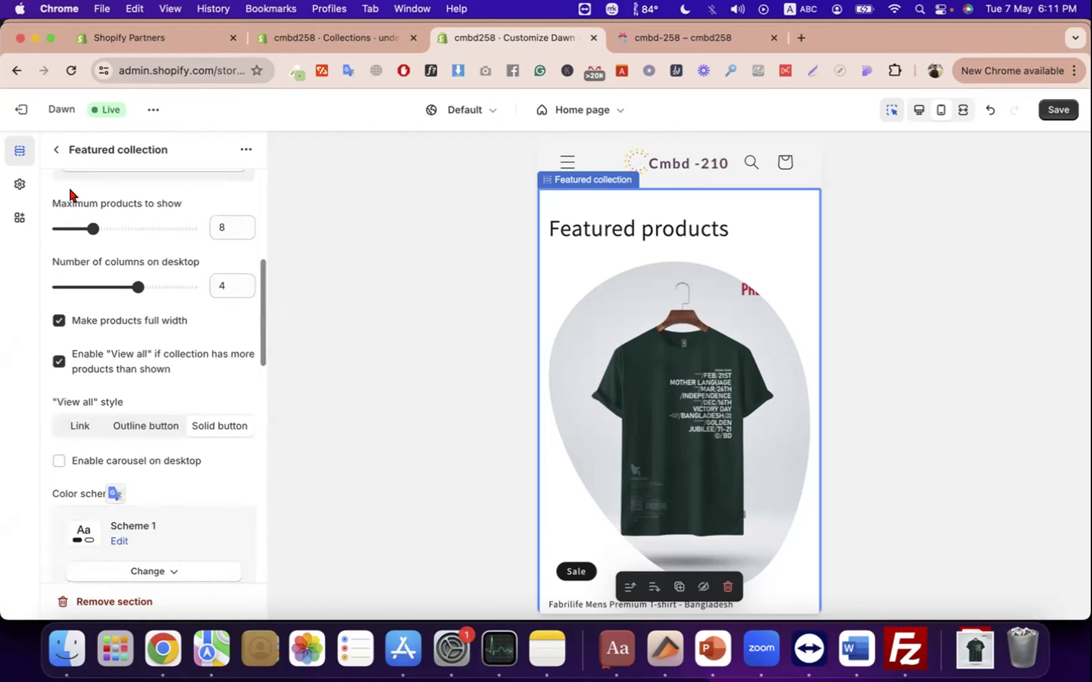
- Return to the home page's section list, switch the preview back to desktop and review the banner and Featured collection
click(56, 150)
mouse_move(143, 352)
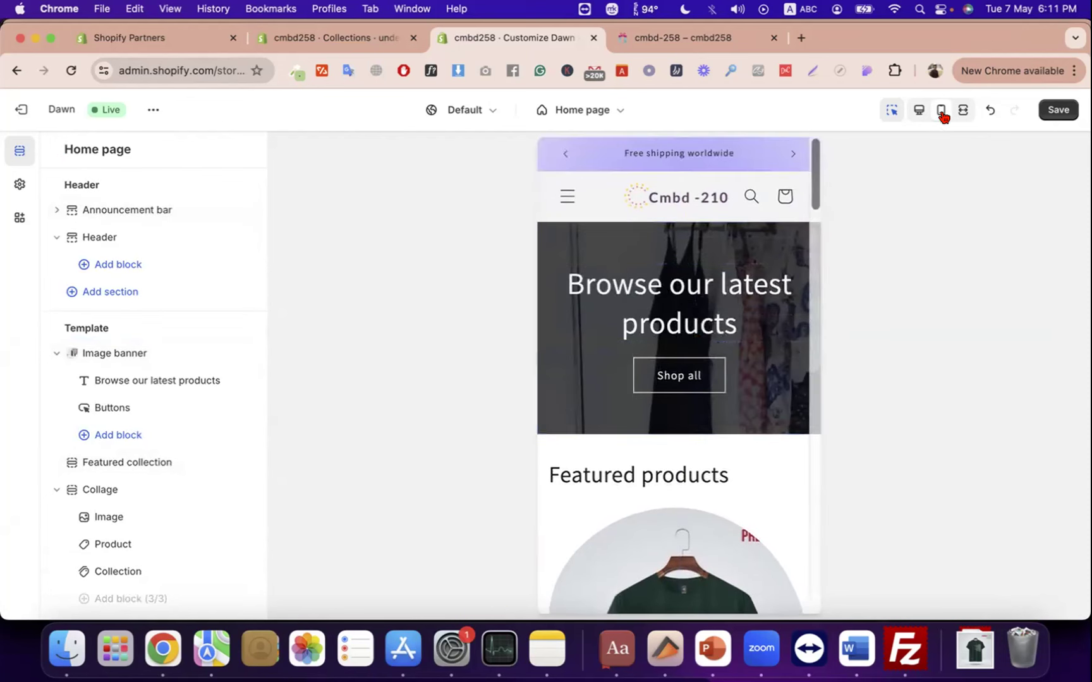
click(919, 109)
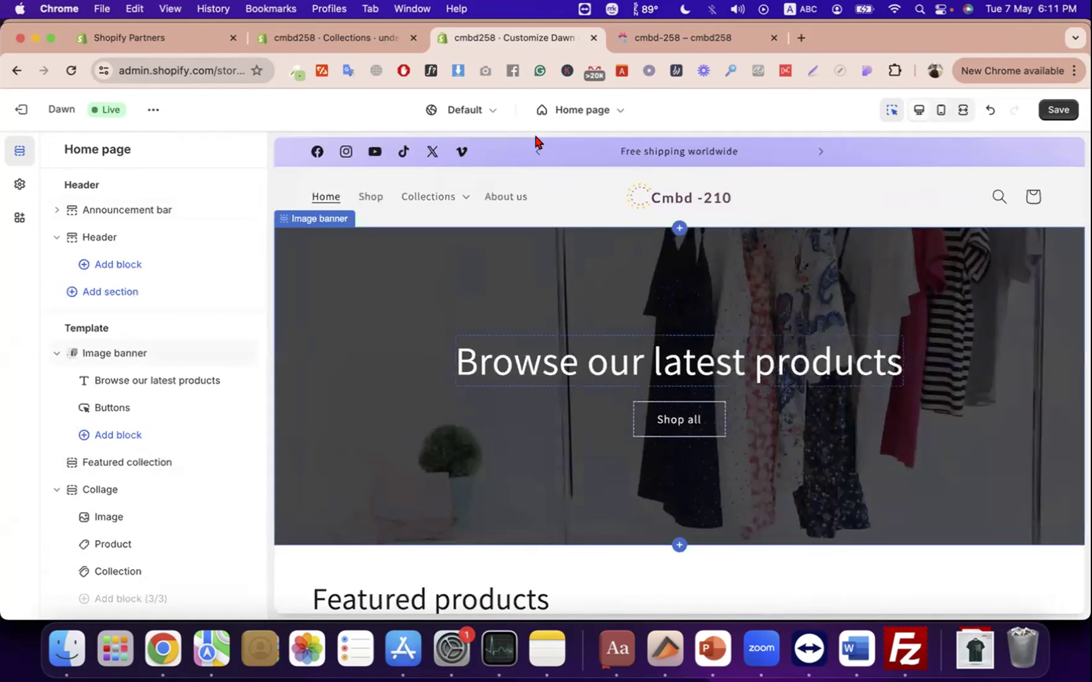
scroll(597, 217, down, 3)
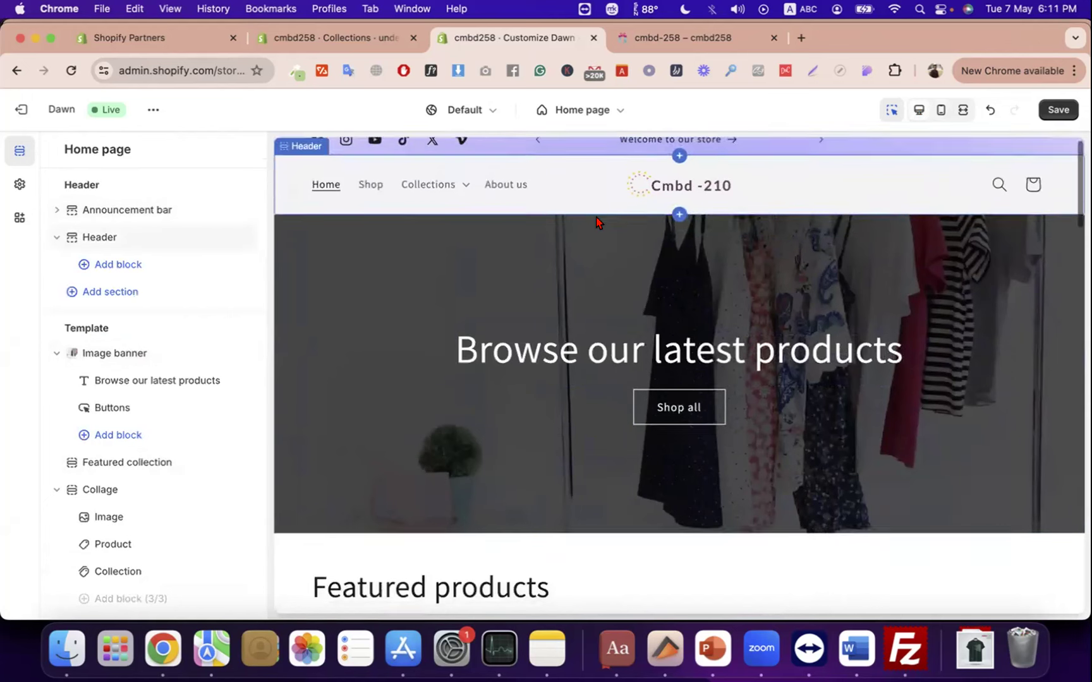
scroll(603, 290, up, 3)
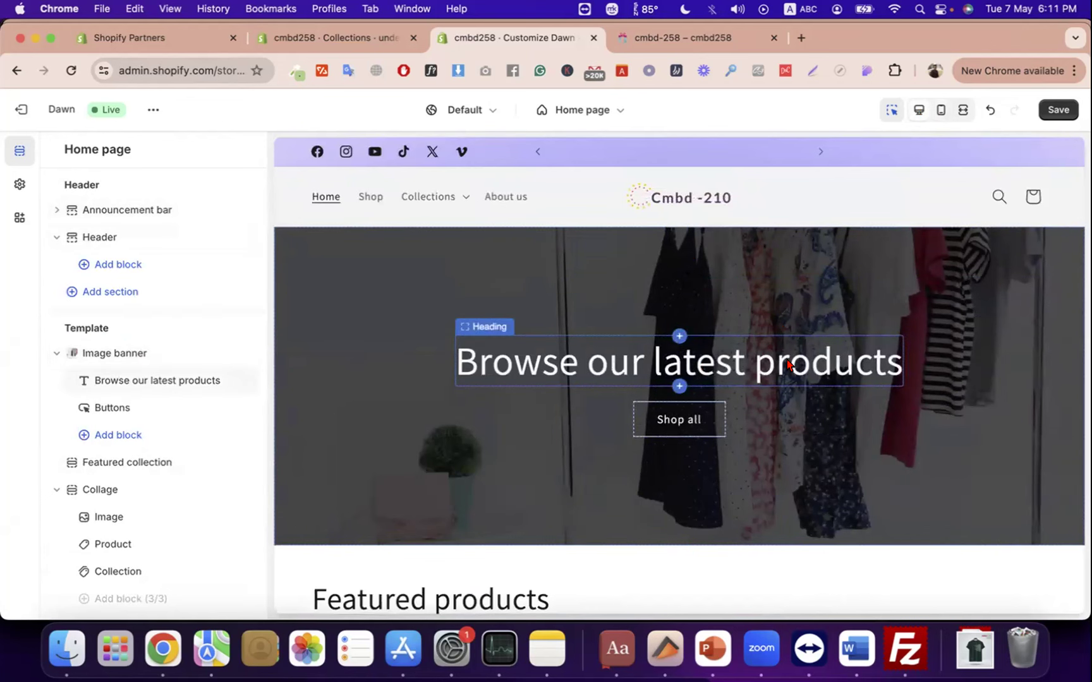
scroll(787, 364, down, 5)
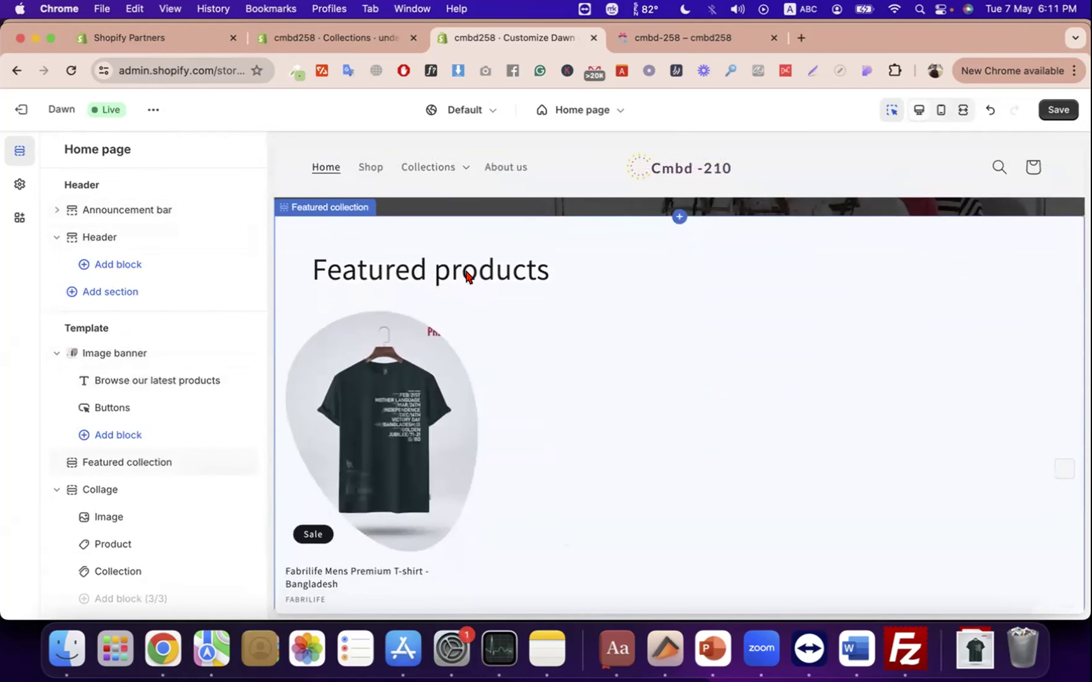
- Save the home page customization and reload the live storefront to check the Featured products section
scroll(467, 276, down, 2)
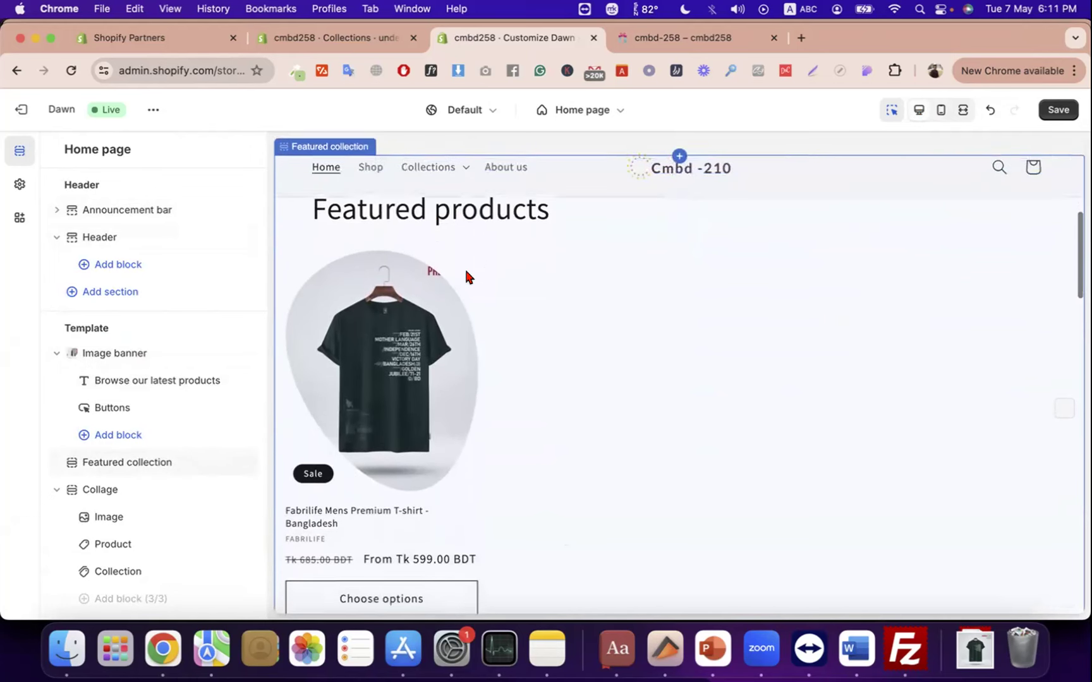
scroll(468, 277, up, 1)
scroll(468, 277, down, 1)
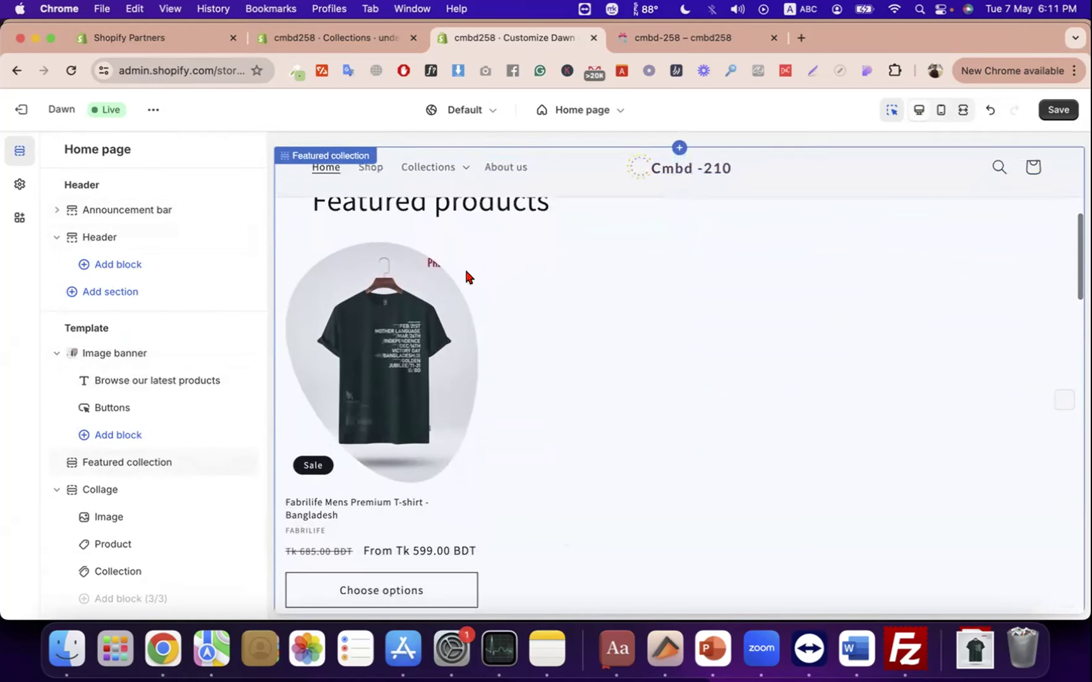
click(1058, 110)
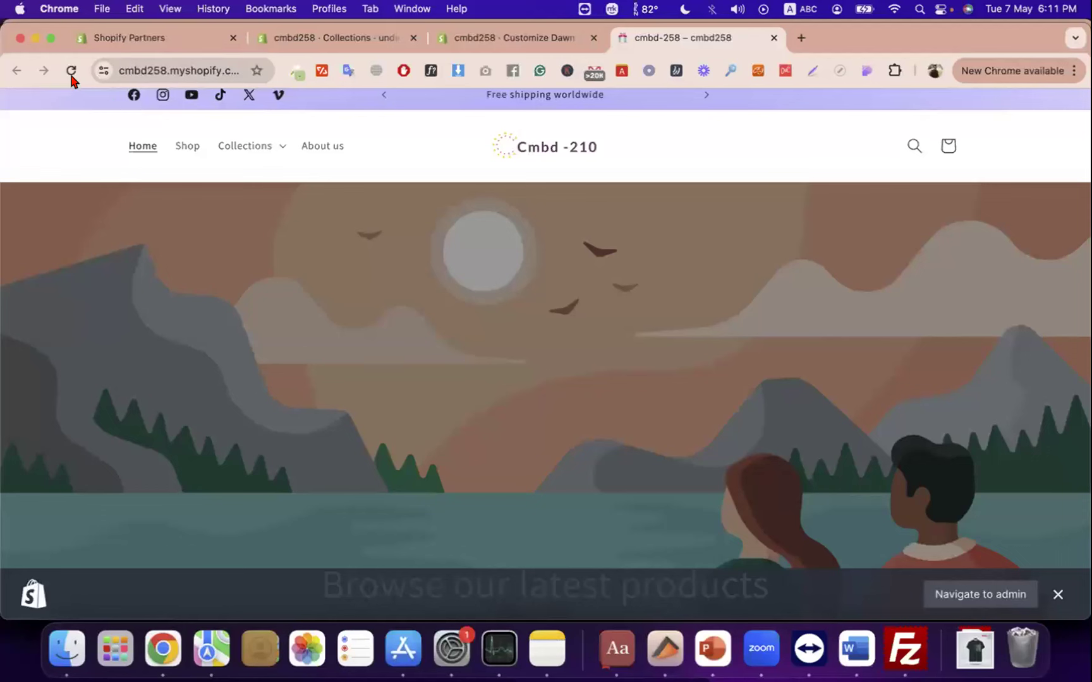
click(70, 71)
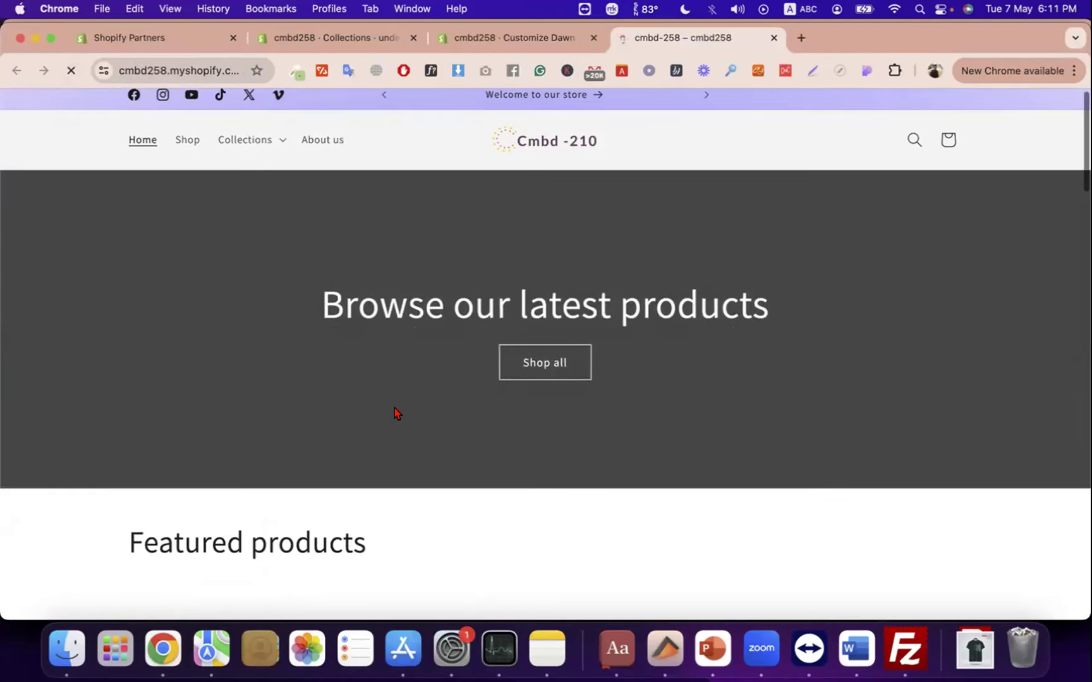
scroll(394, 409, down, 5)
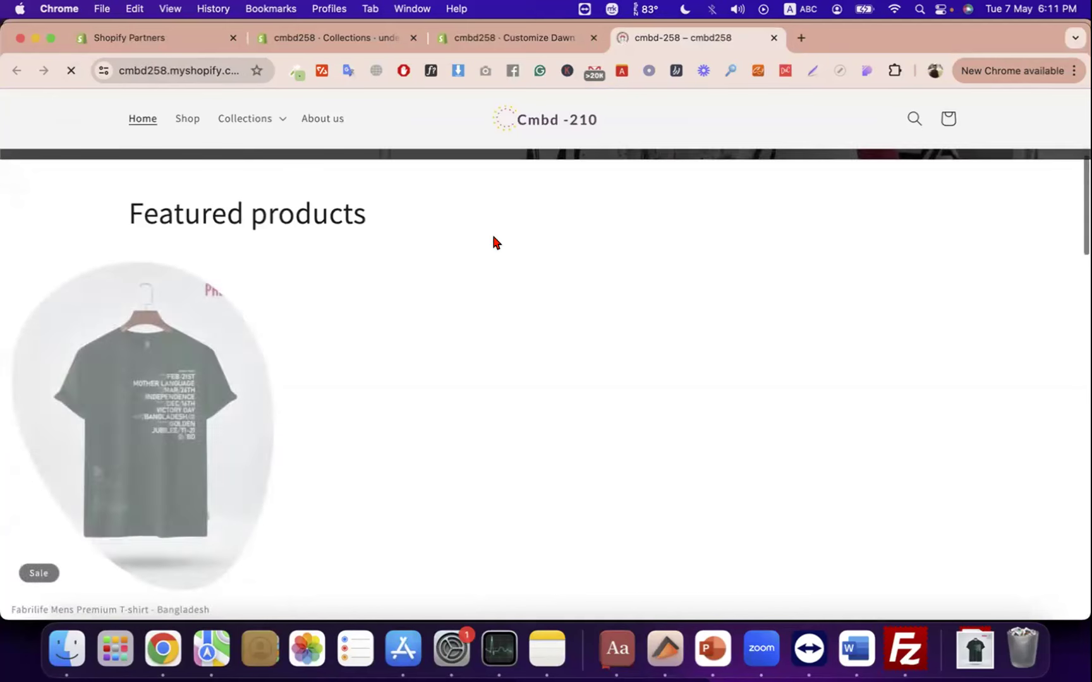
scroll(426, 456, down, 3)
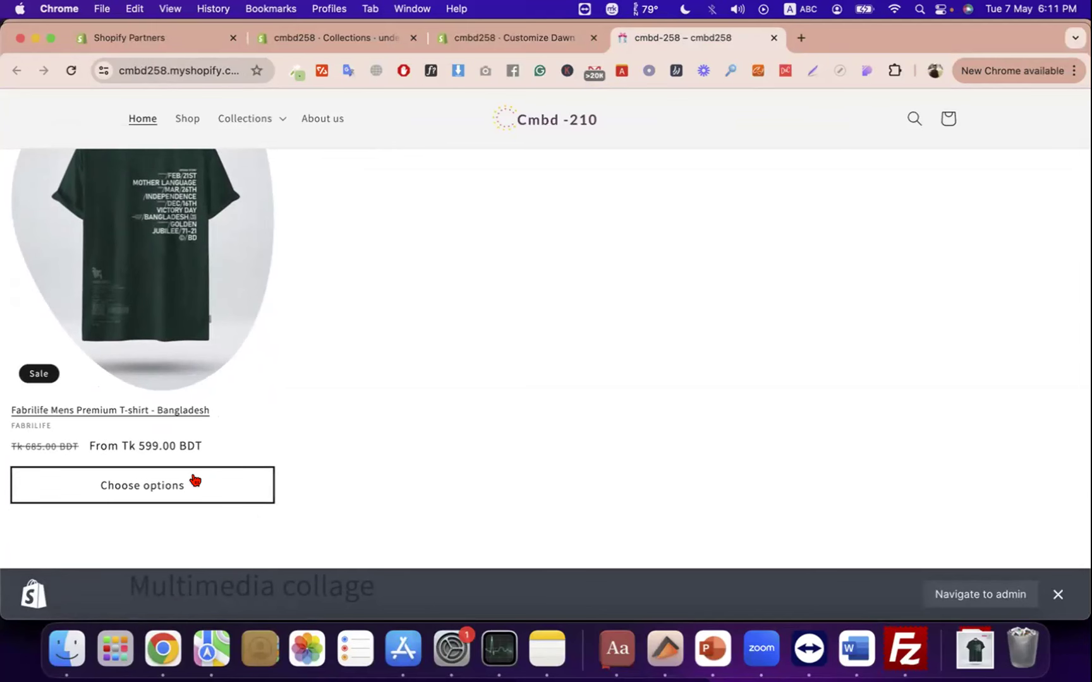
- Test the T-shirt's quick add options on the storefront with size L and color White, and close the product window
click(195, 480)
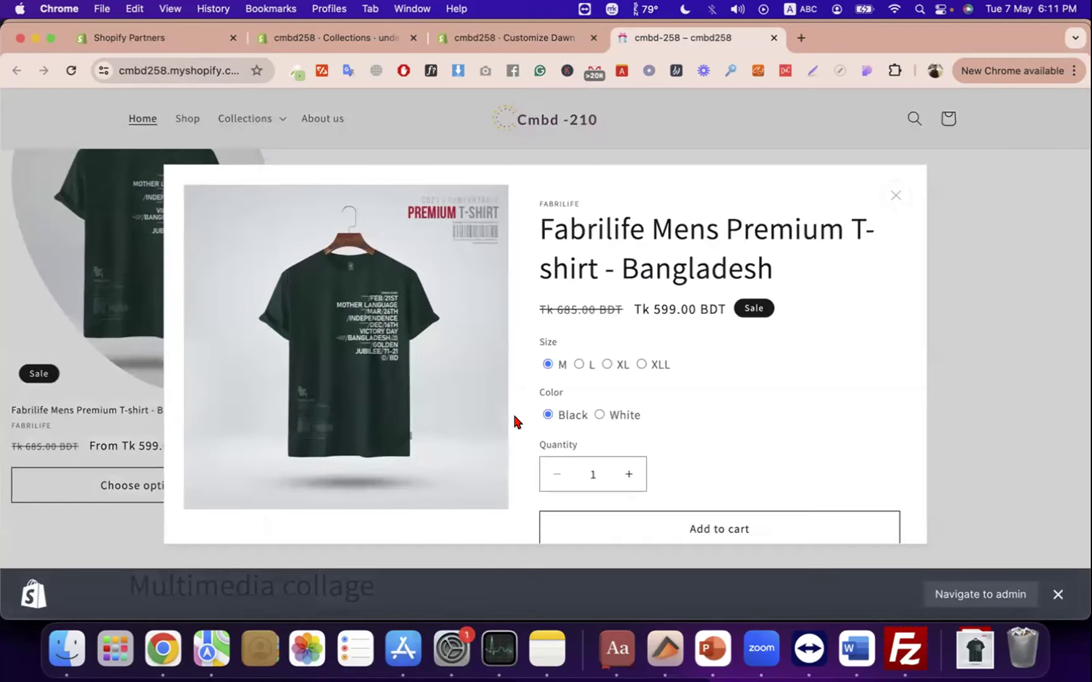
click(578, 364)
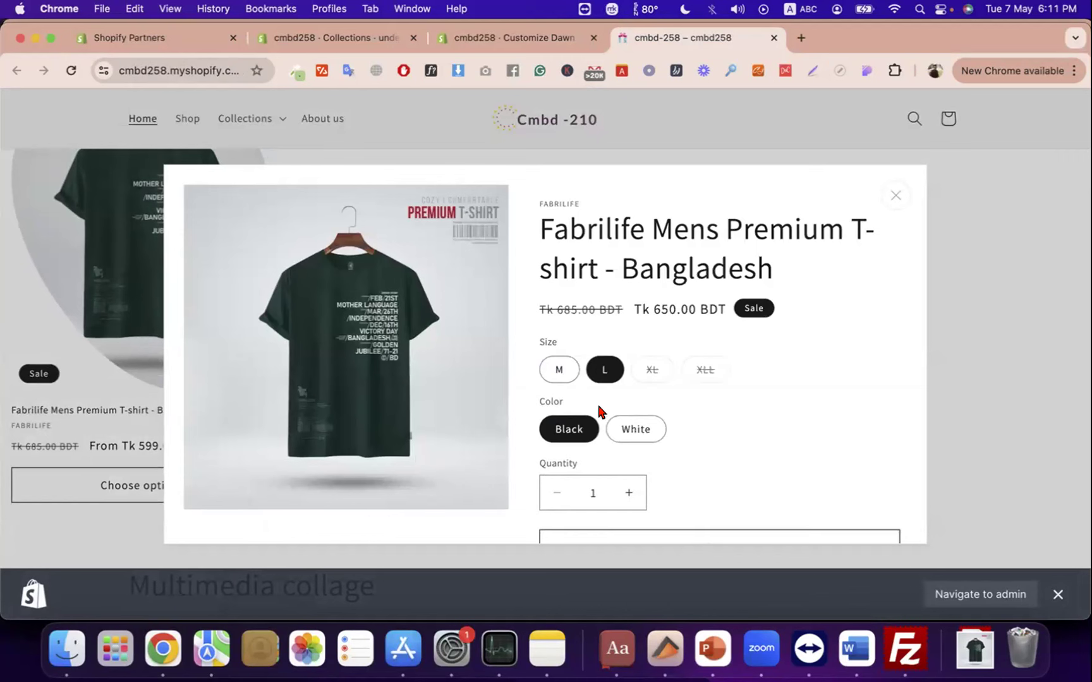
click(619, 430)
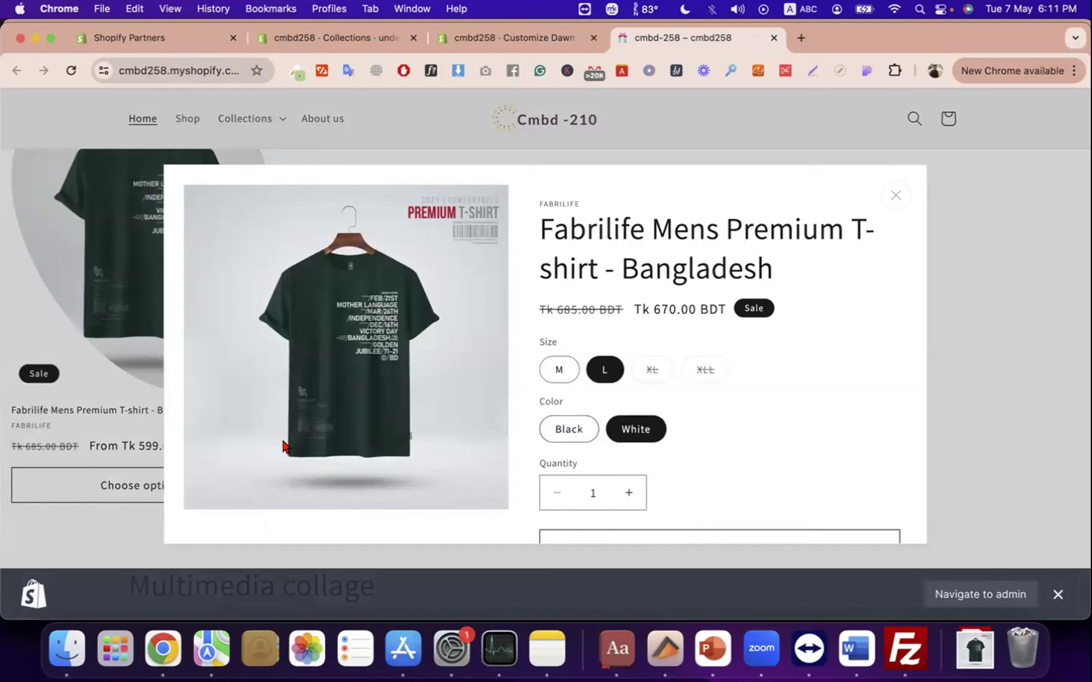
click(892, 197)
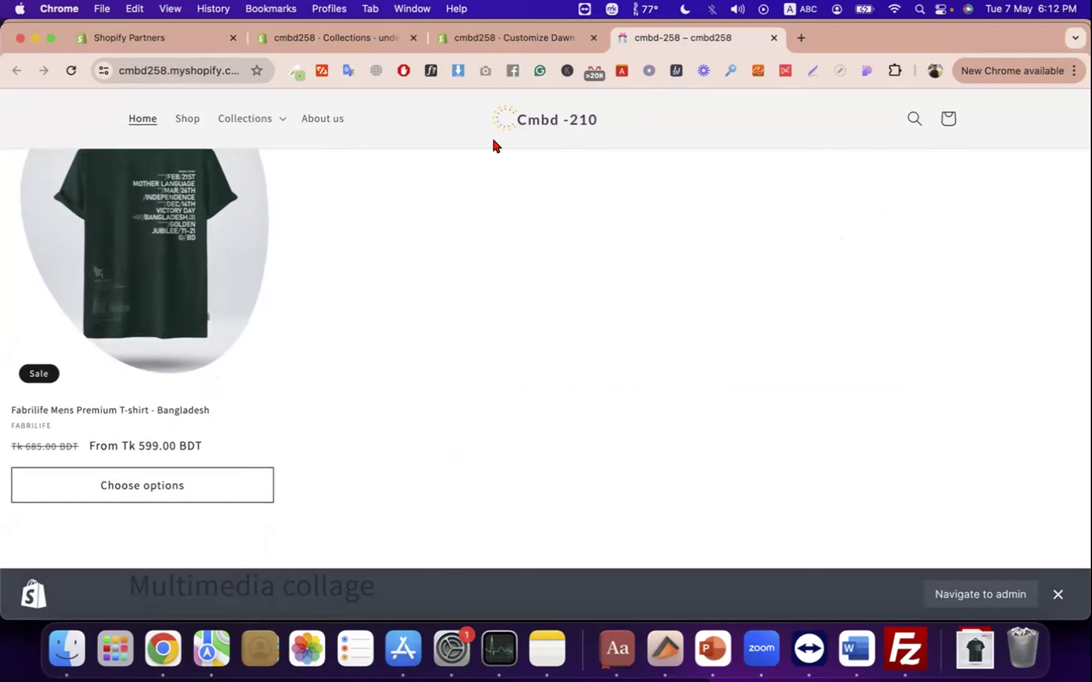
- Return to the theme editor and browse the section types that can be added to the home page template
click(514, 40)
scroll(196, 417, down, 3)
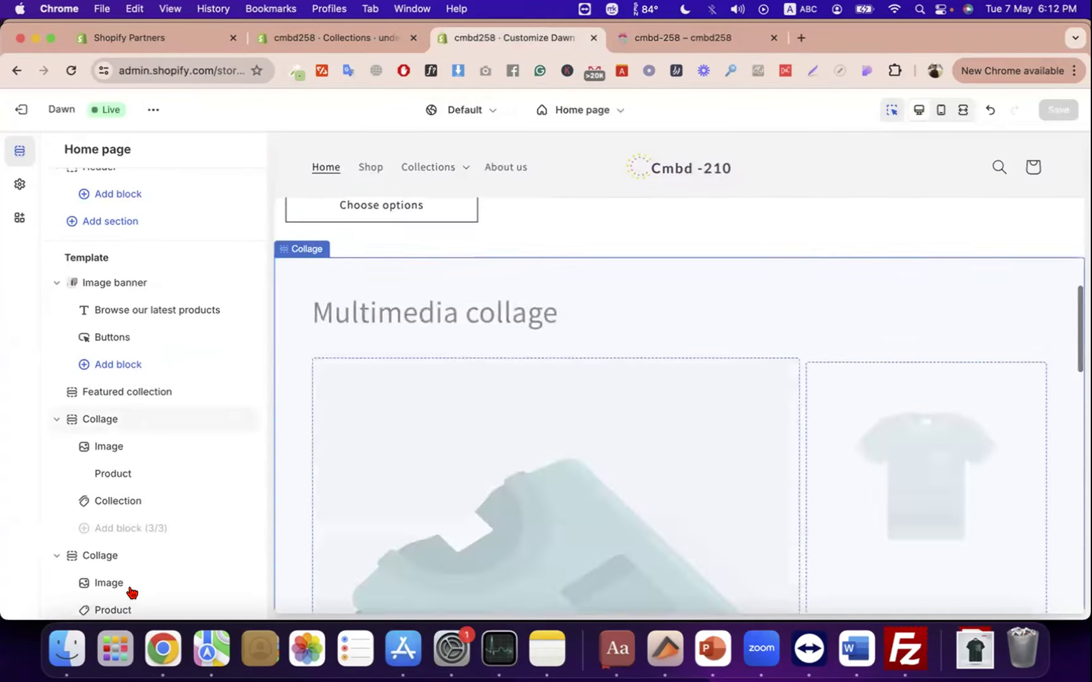
scroll(132, 587, down, 6)
click(123, 503)
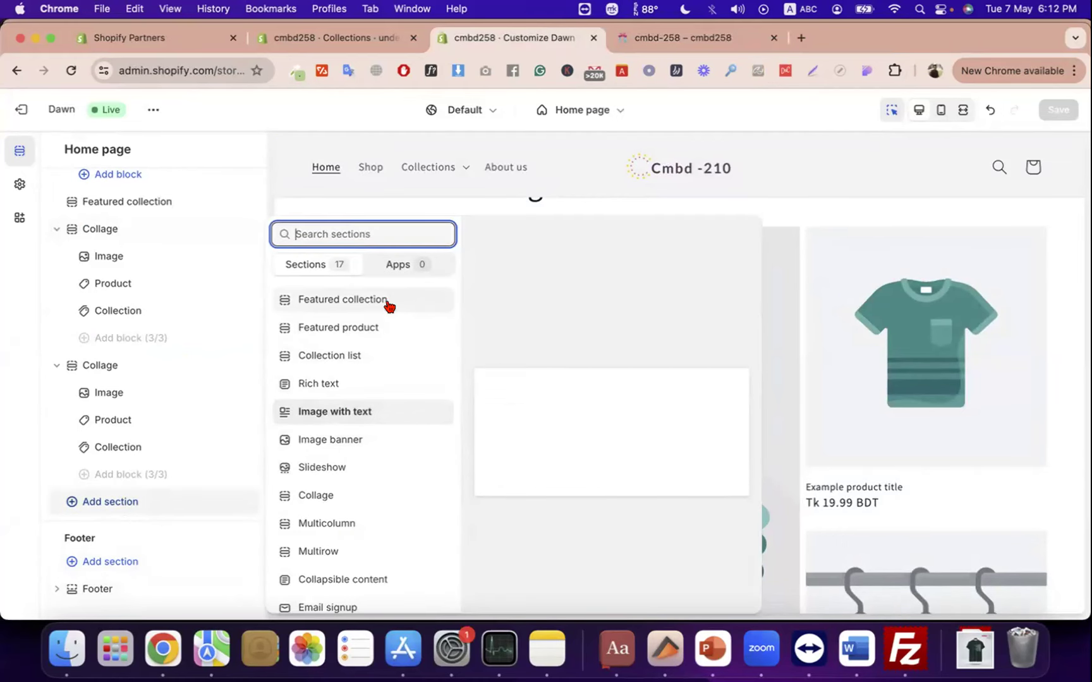
scroll(348, 571, down, 3)
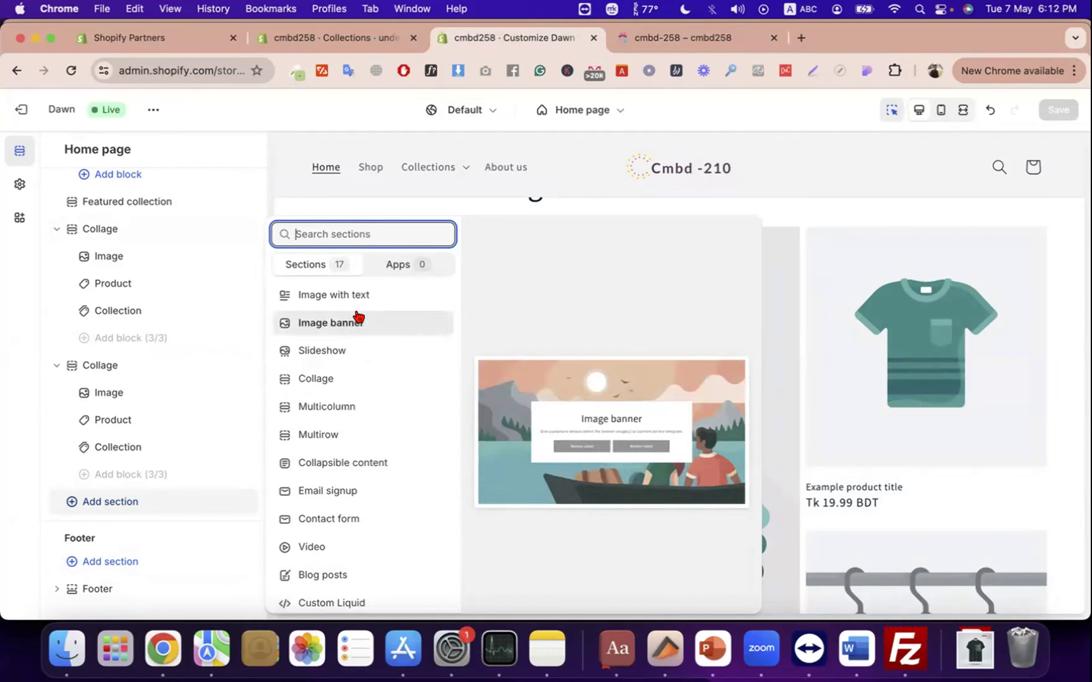
scroll(358, 315, up, 3)
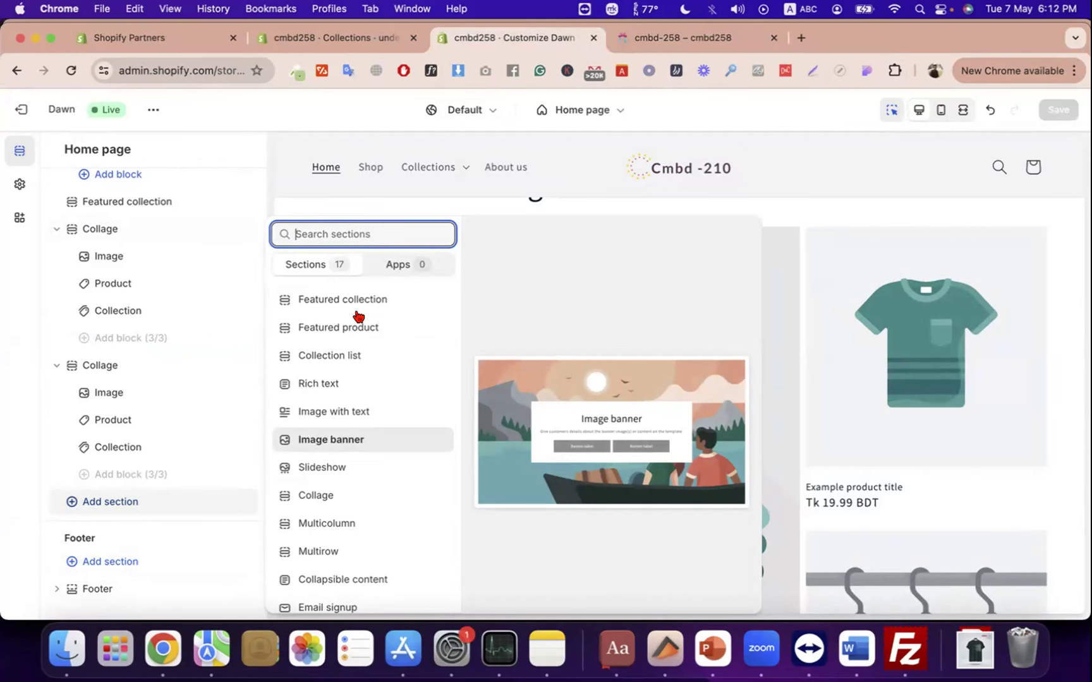
- Check the top of the live storefront's home page and open Google Classroom in a new browser tab
click(719, 39)
scroll(388, 283, up, 10)
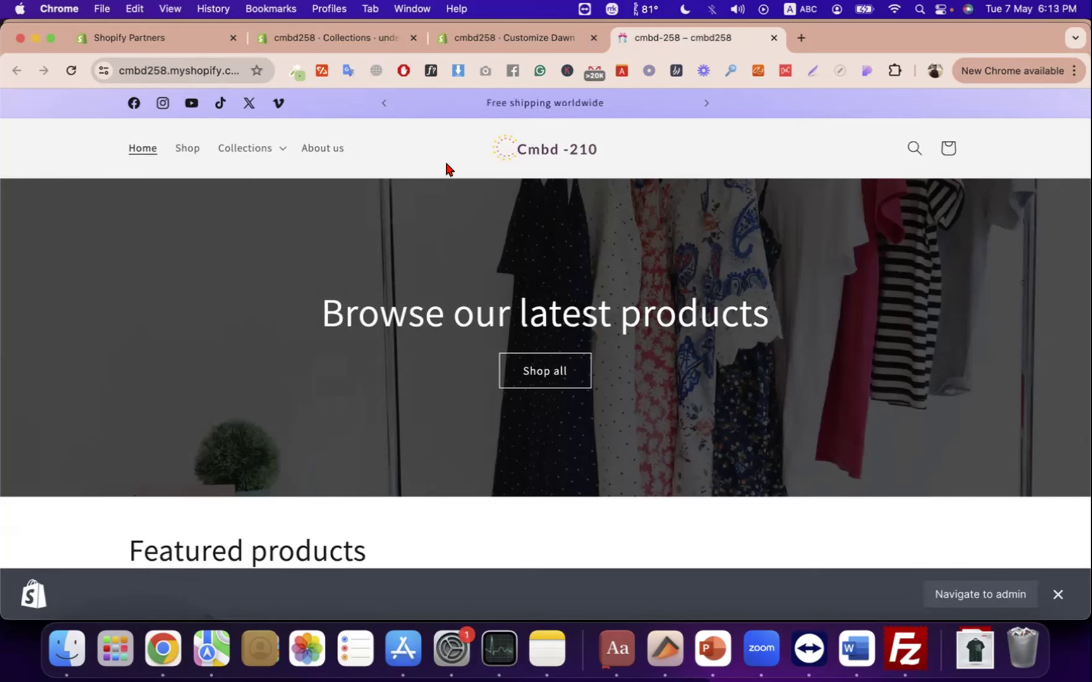
click(792, 41)
text(cla)
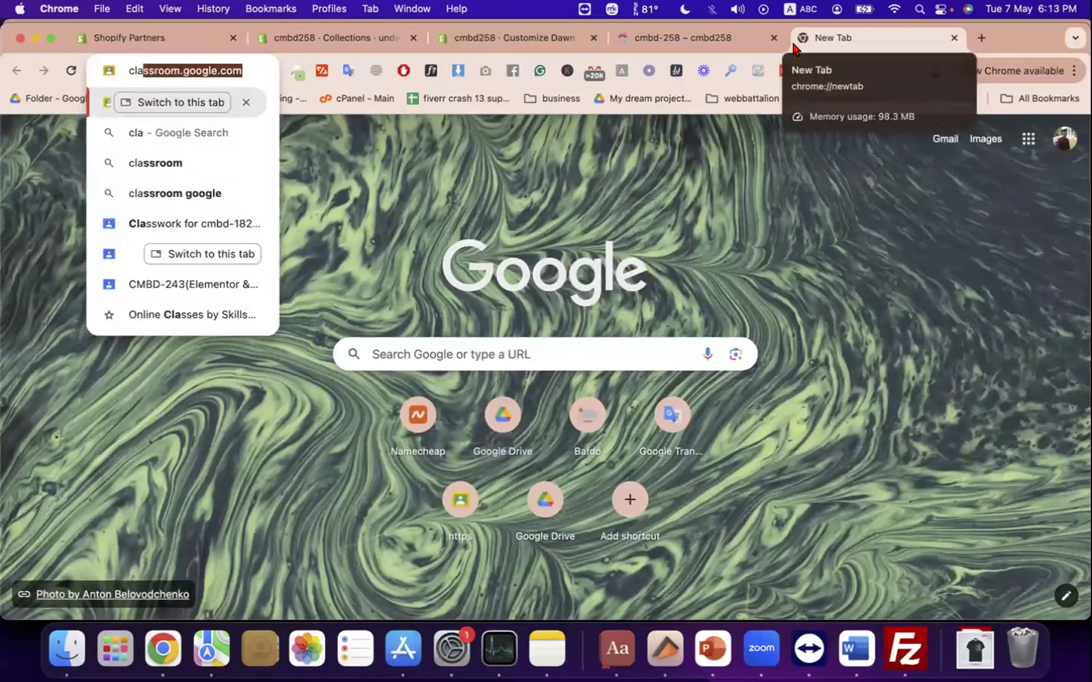
key(Return)
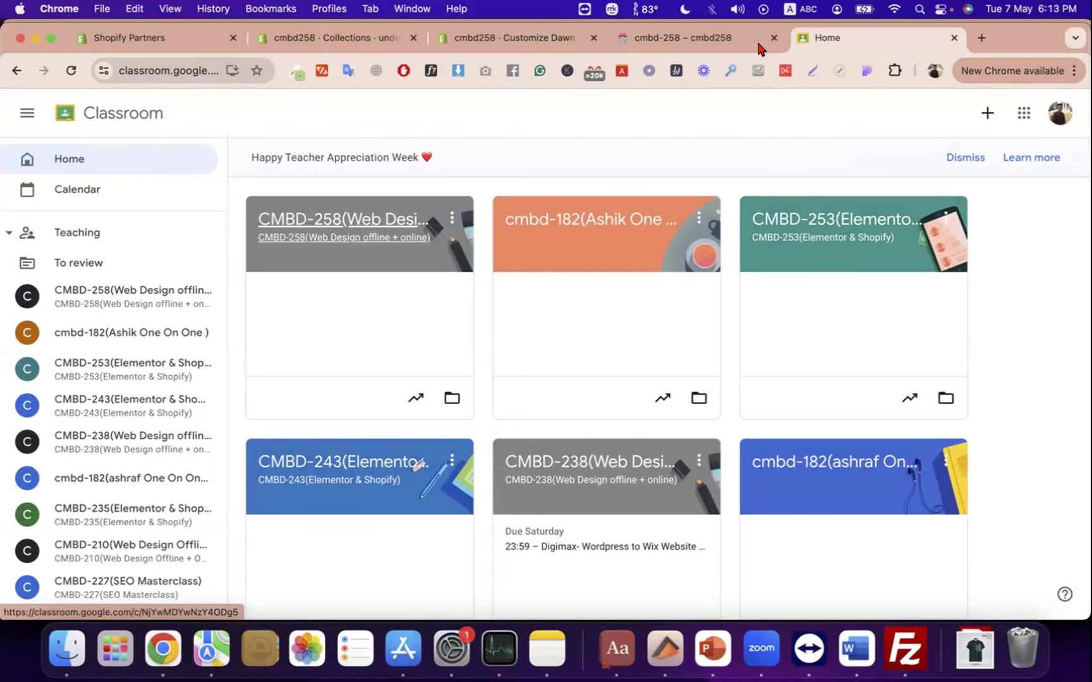
- Return to the theme editor, add an Image banner section to the home page template and look through its settings
click(541, 44)
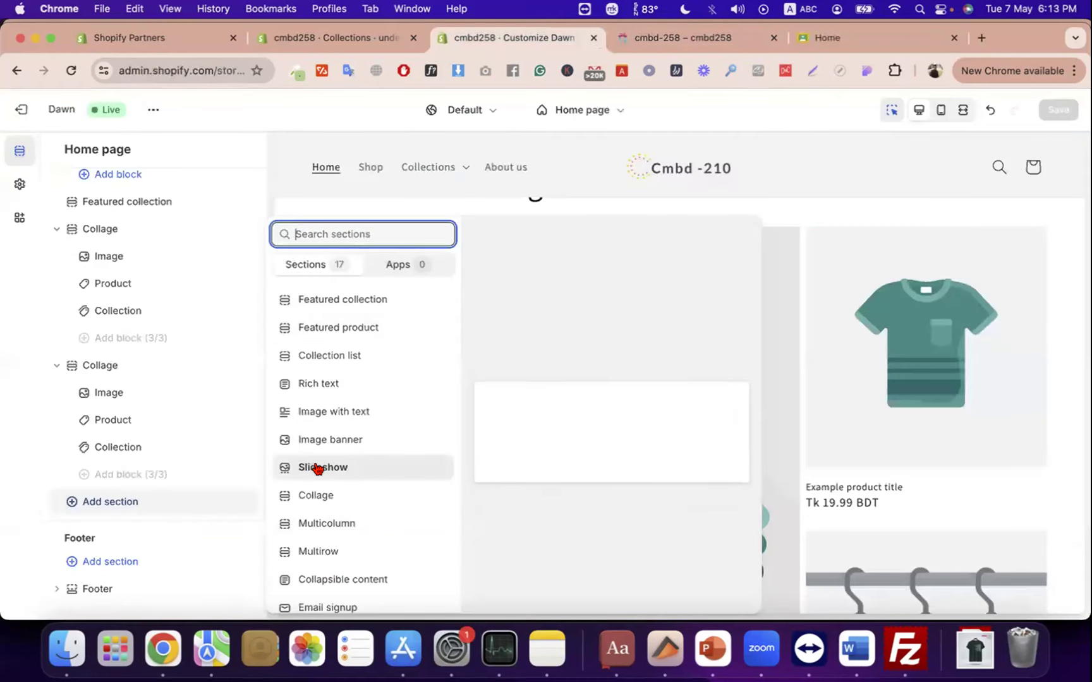
click(517, 431)
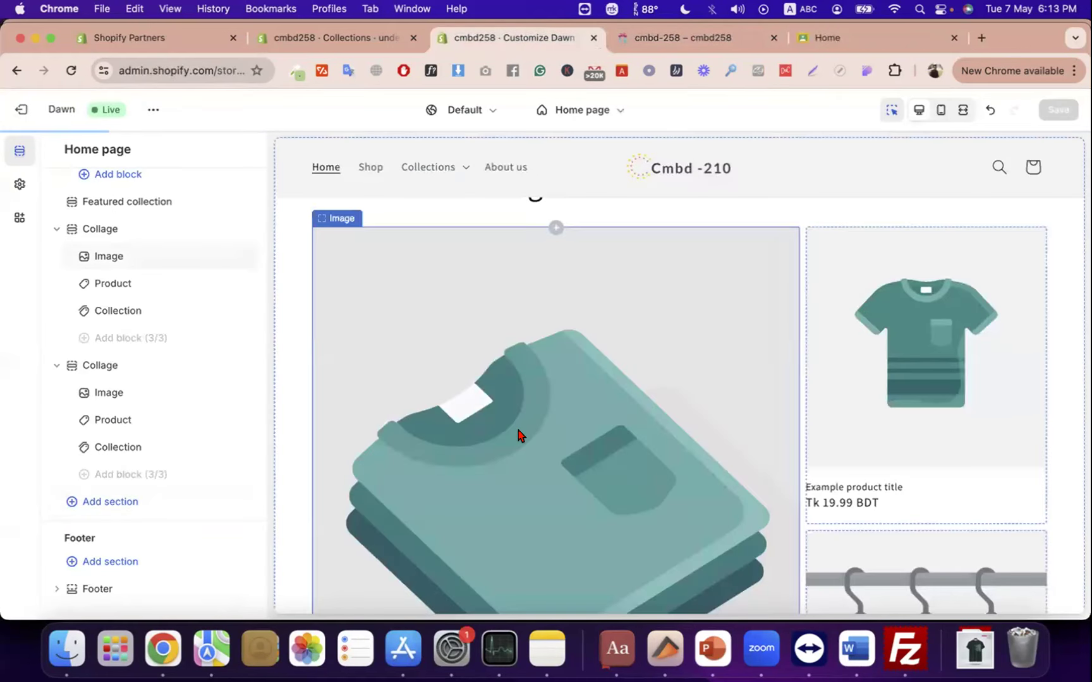
scroll(518, 433, down, 1)
scroll(524, 417, down, 6)
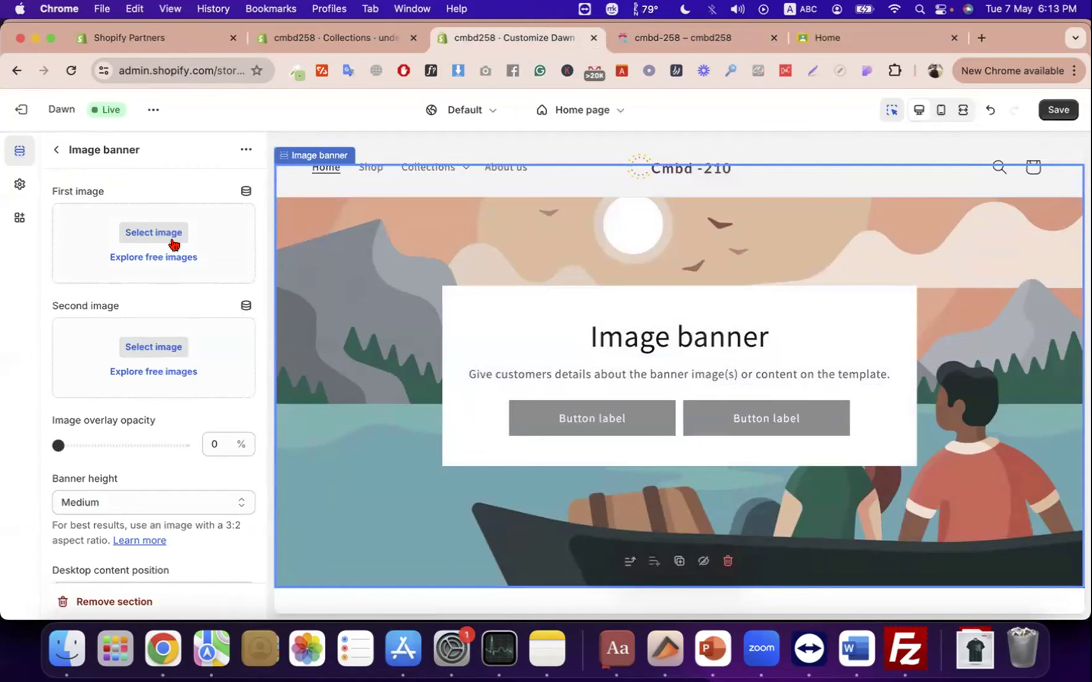
scroll(118, 436, down, 5)
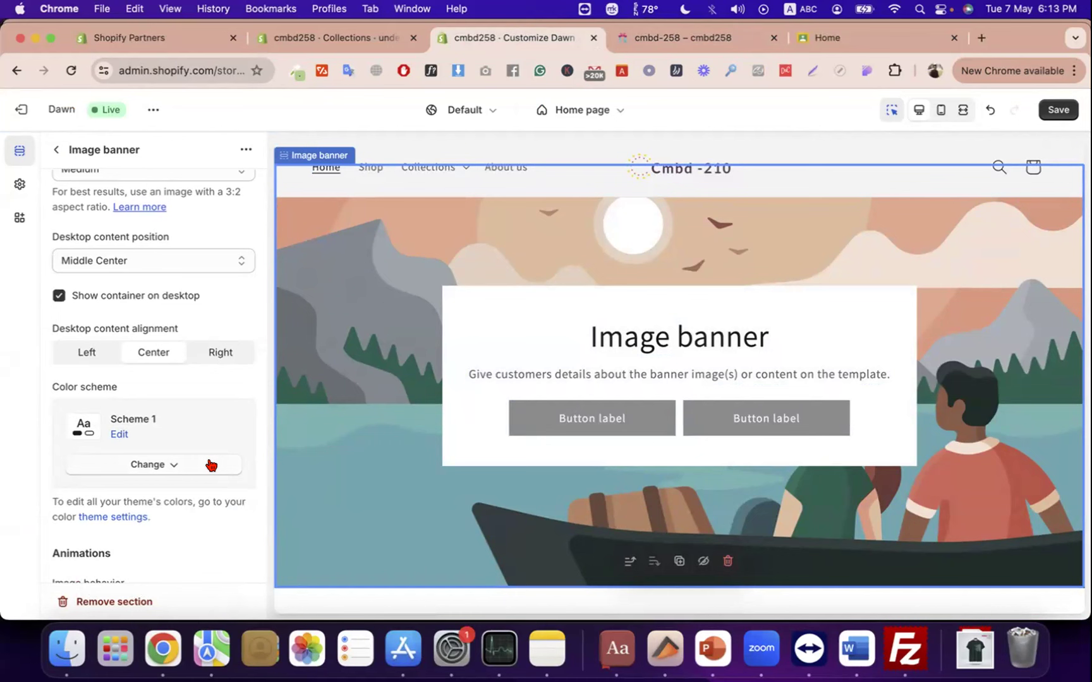
- Switch to Google Classroom and open the classwork of the CMBD-258 (Web Design offline + online) class
click(814, 38)
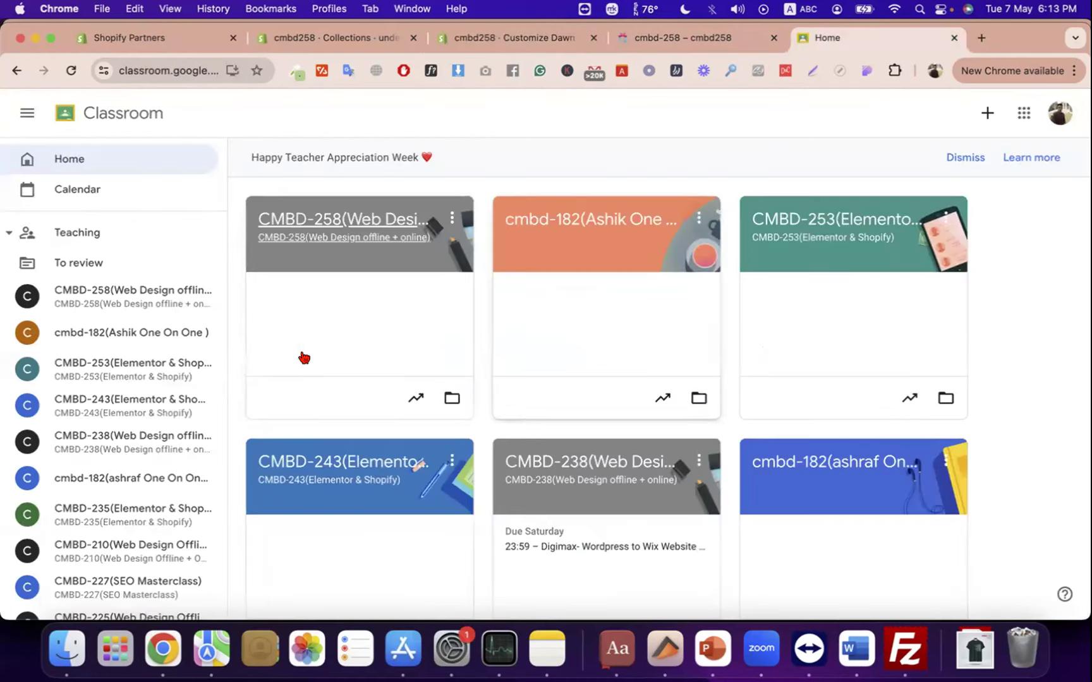
click(68, 298)
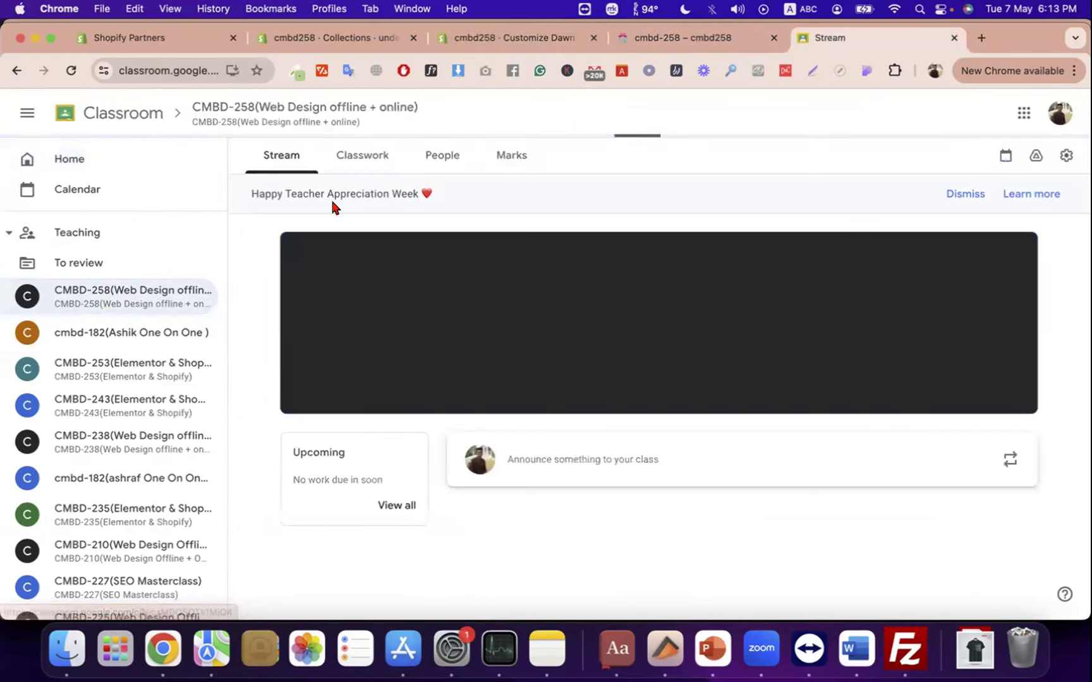
click(369, 153)
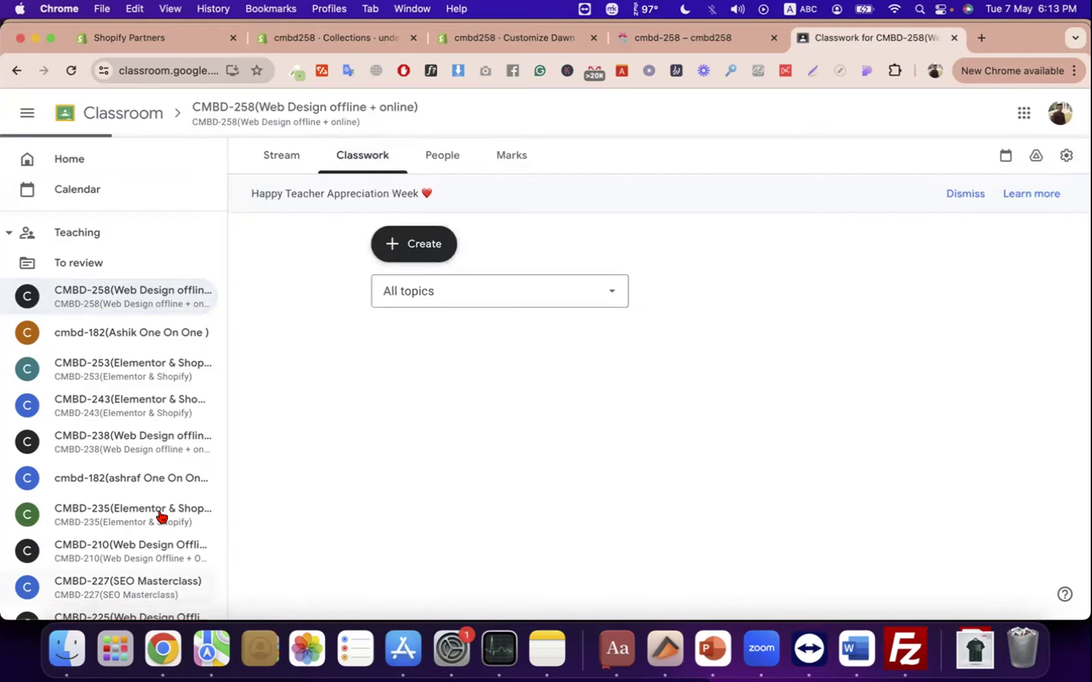
- Add a classwork topic named "Episode-03 Shopify free theme customization class by" followed by the instructor's name, and switch to Zoom
click(422, 247)
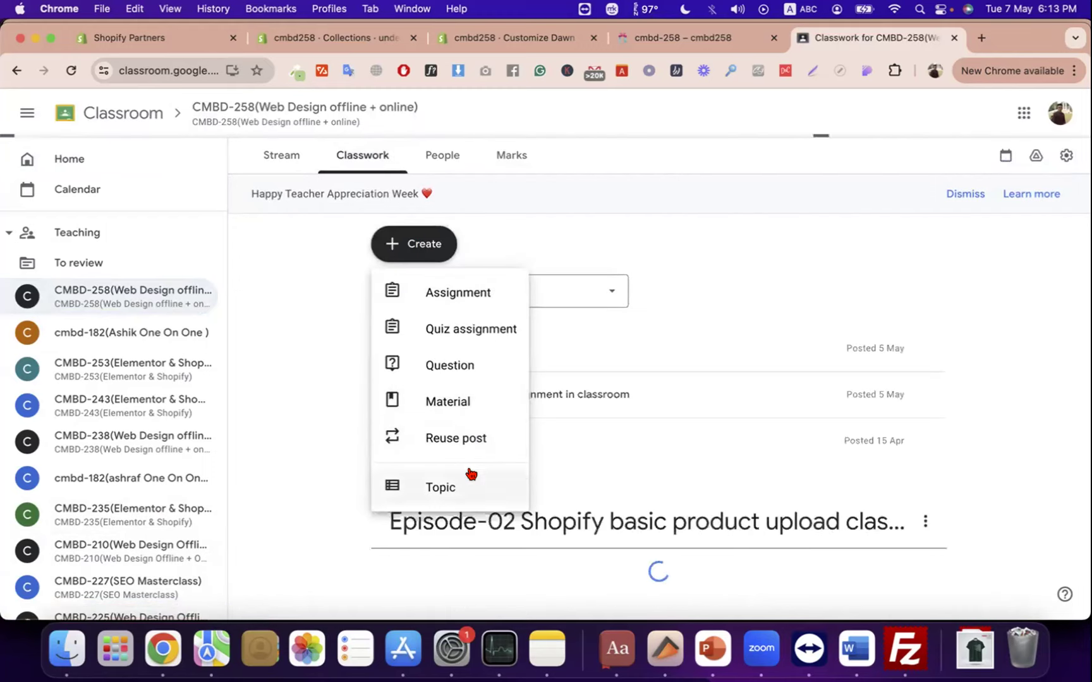
click(470, 476)
text(Episode)
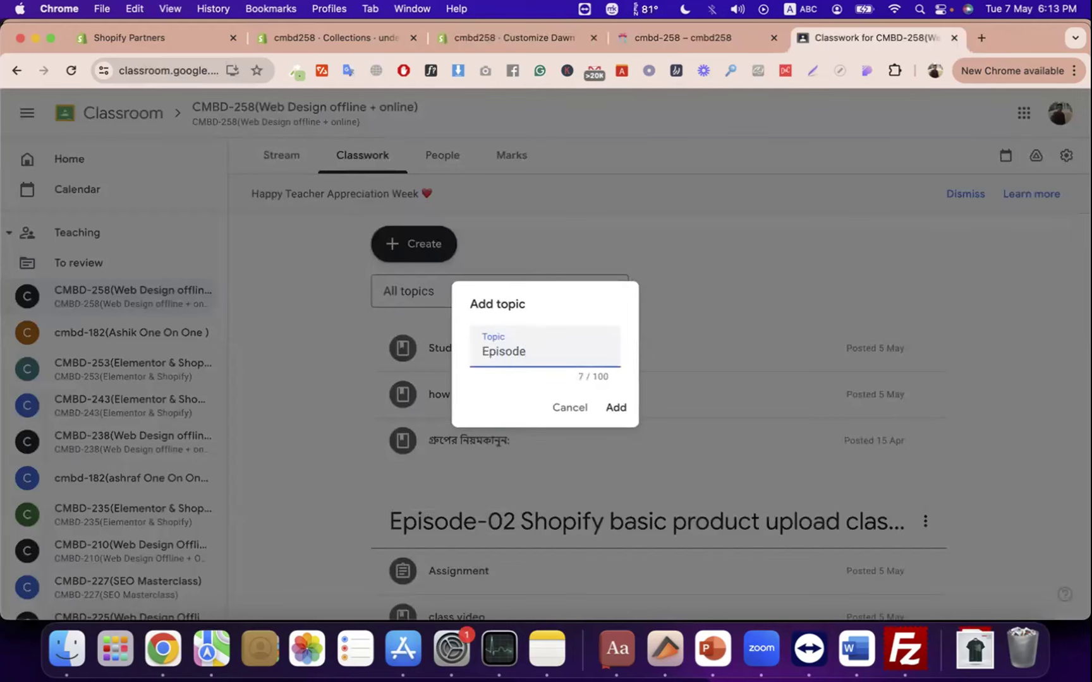
text(-03 S)
text(hop)
text(fy them)
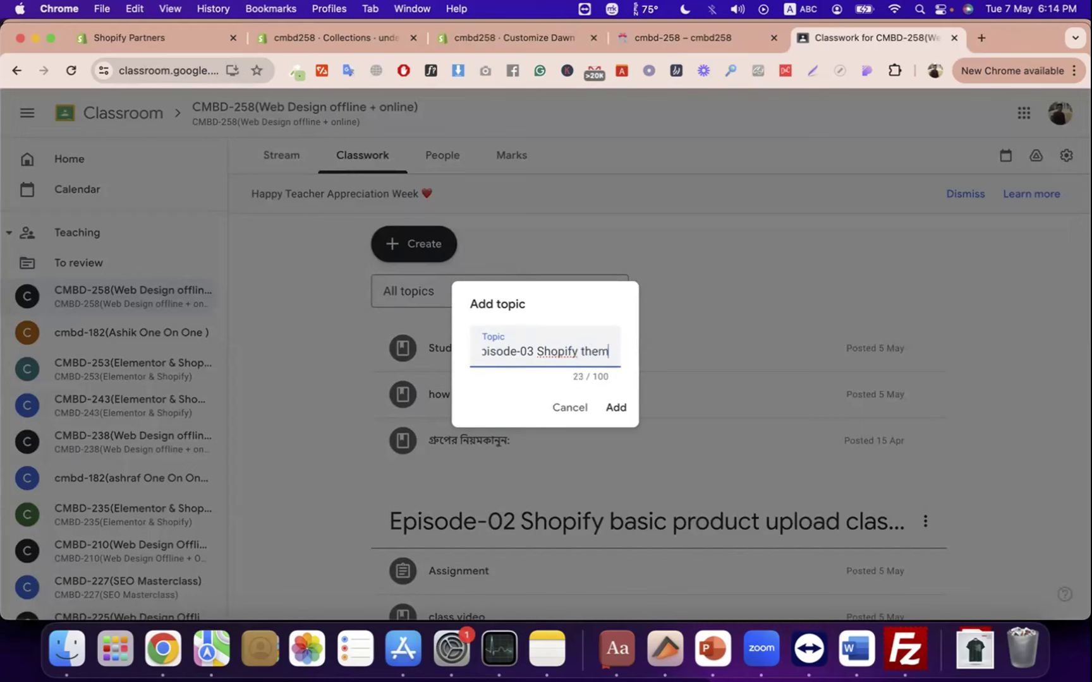
text(e free)
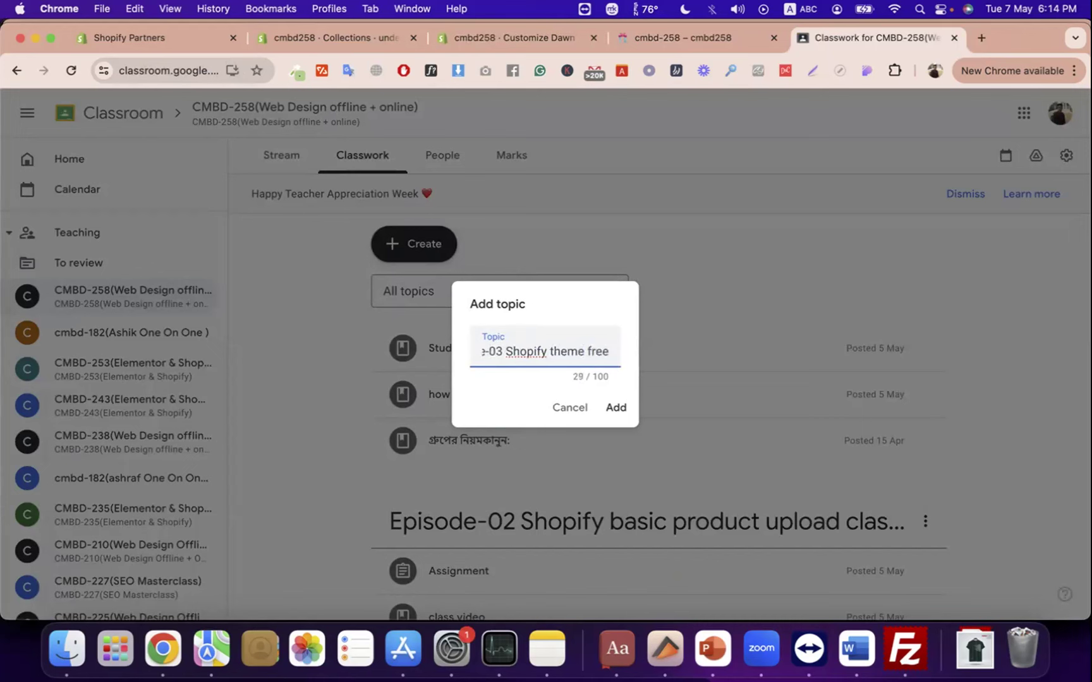
key(BackSpace)
key(BackSpace)
key(BackSpace)
key(BackSpace)
key(BackSpace)
key(BackSpace)
key(BackSpace)
key(BackSpace)
key(BackSpace)
key(BackSpace)
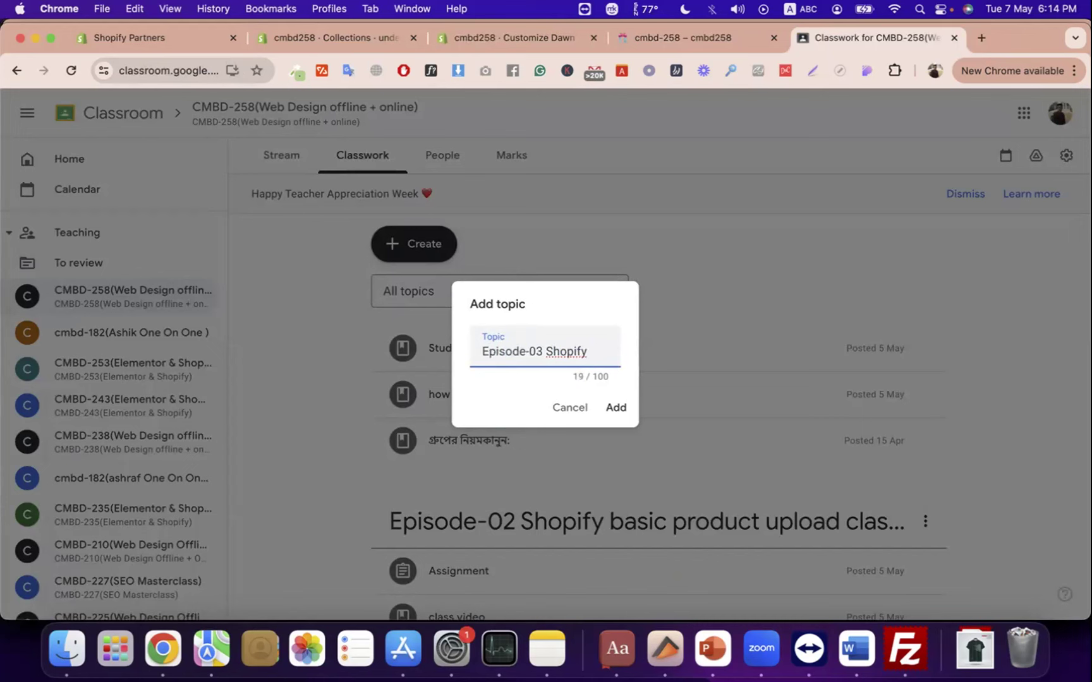
text(Free)
key(BackSpace)
key(BackSpace)
key(BackSpace)
text(ree theme cu)
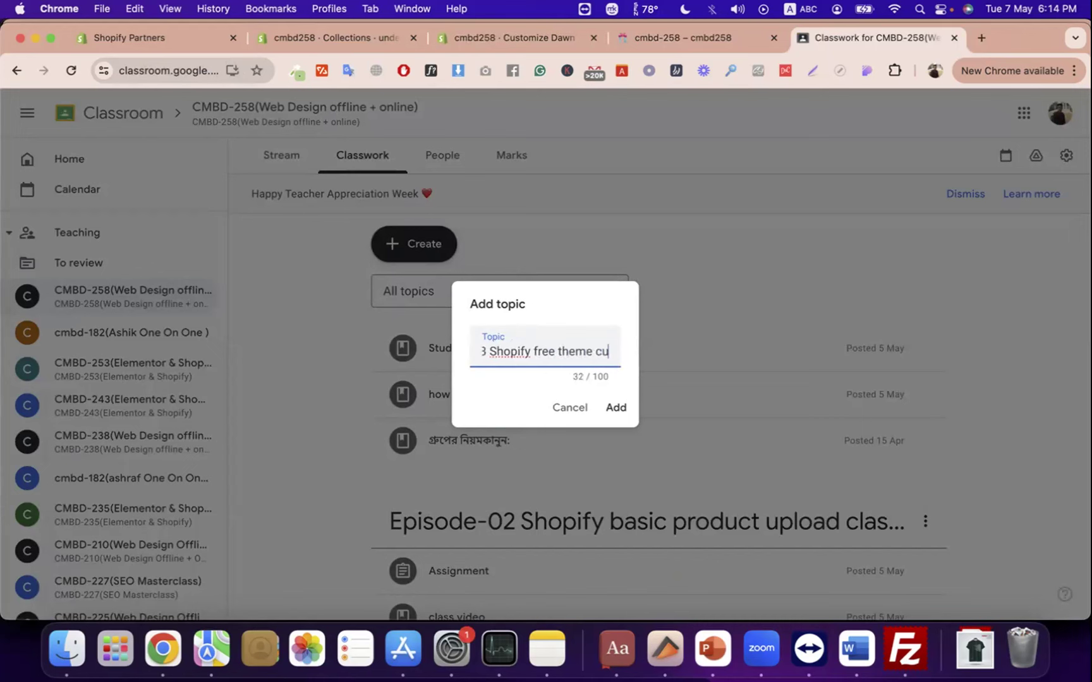
text(stomization)
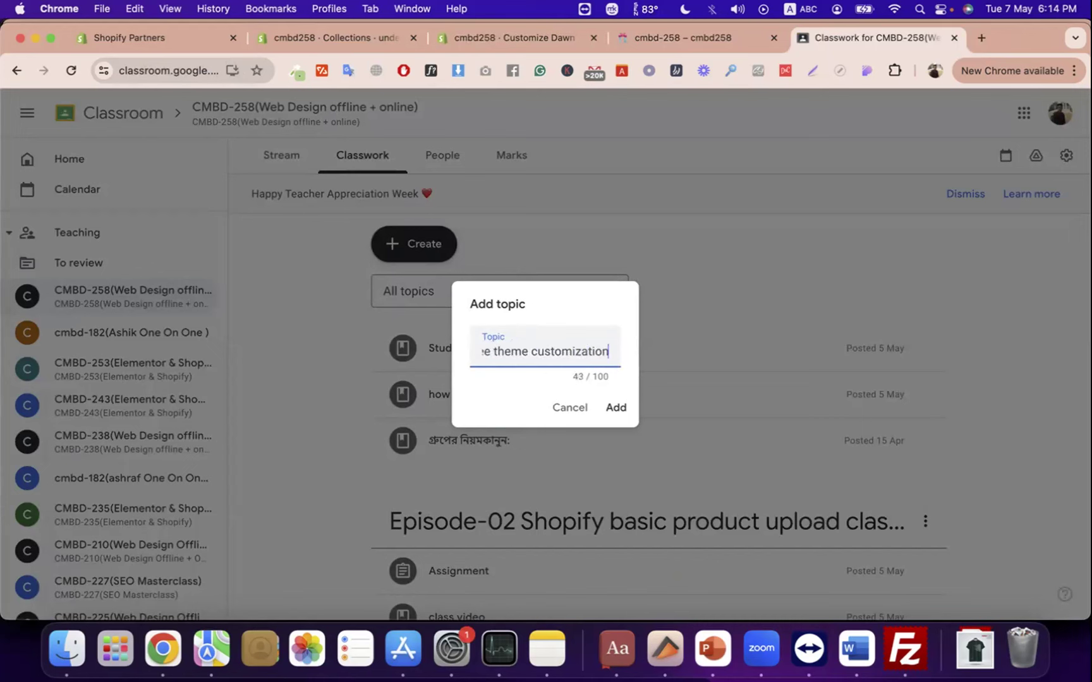
text( class by sa)
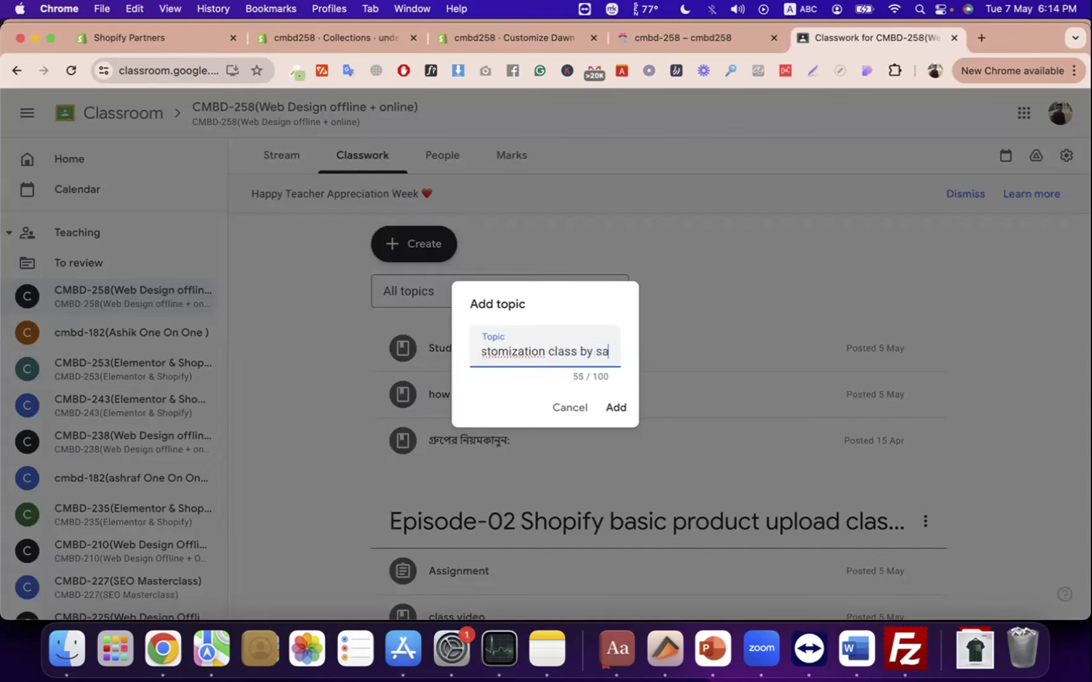
text(idul khan)
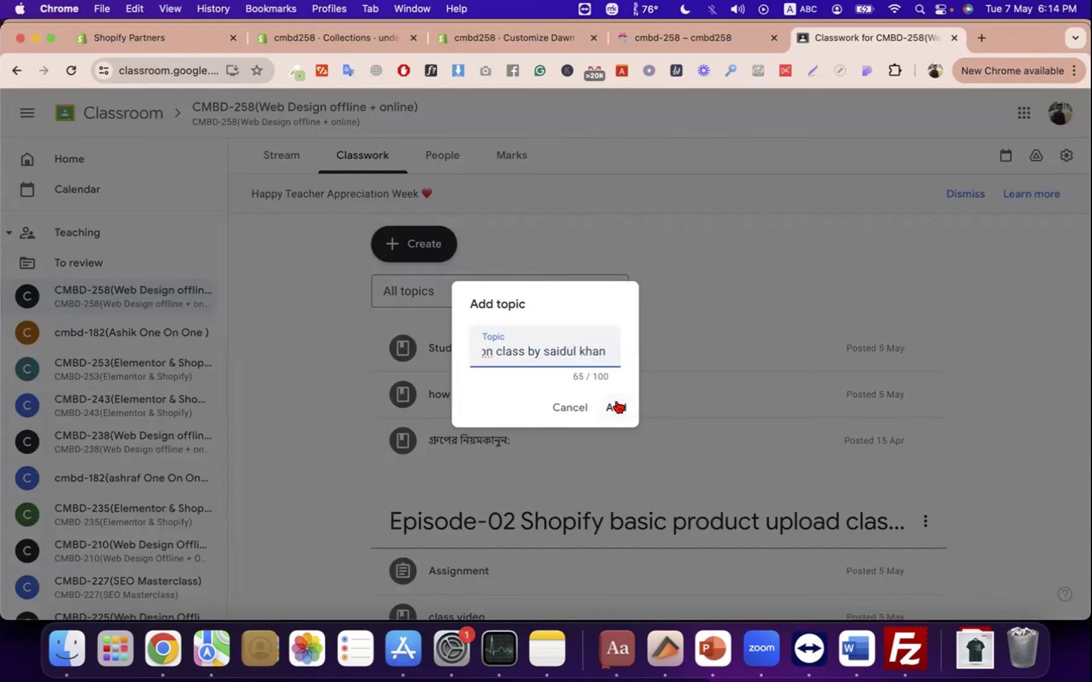
click(616, 407)
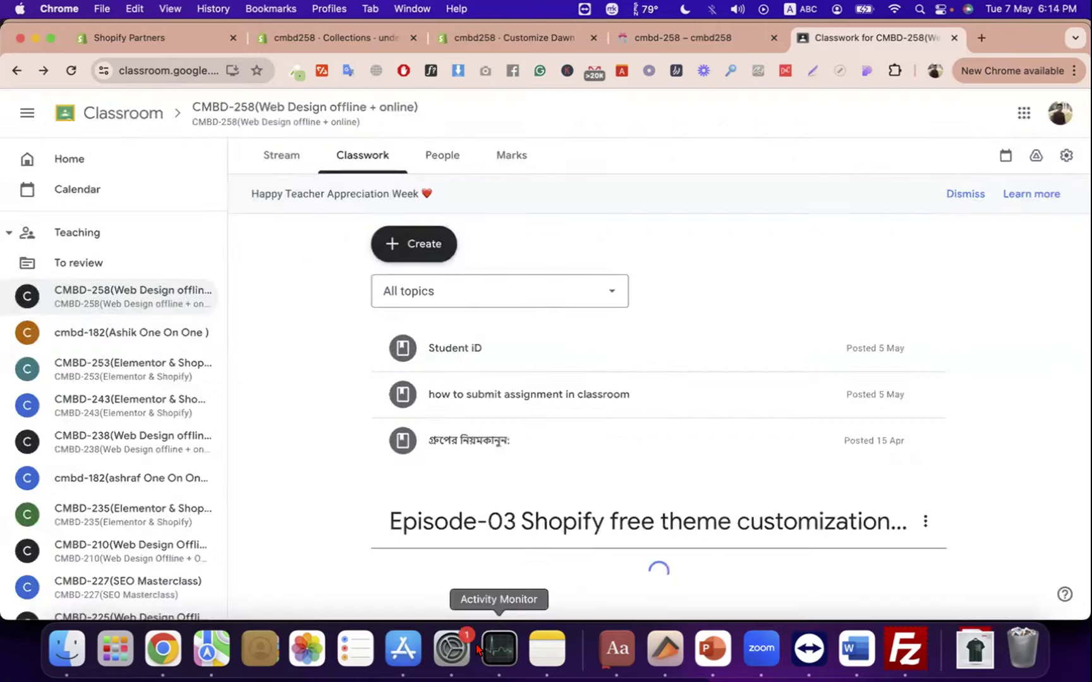
click(761, 648)
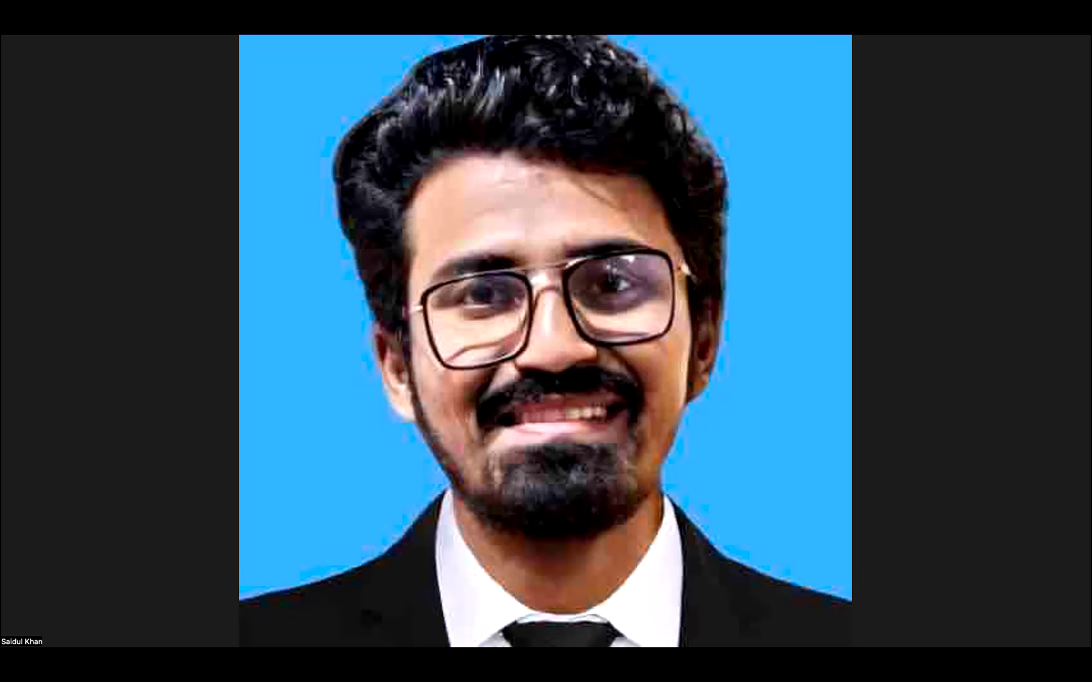